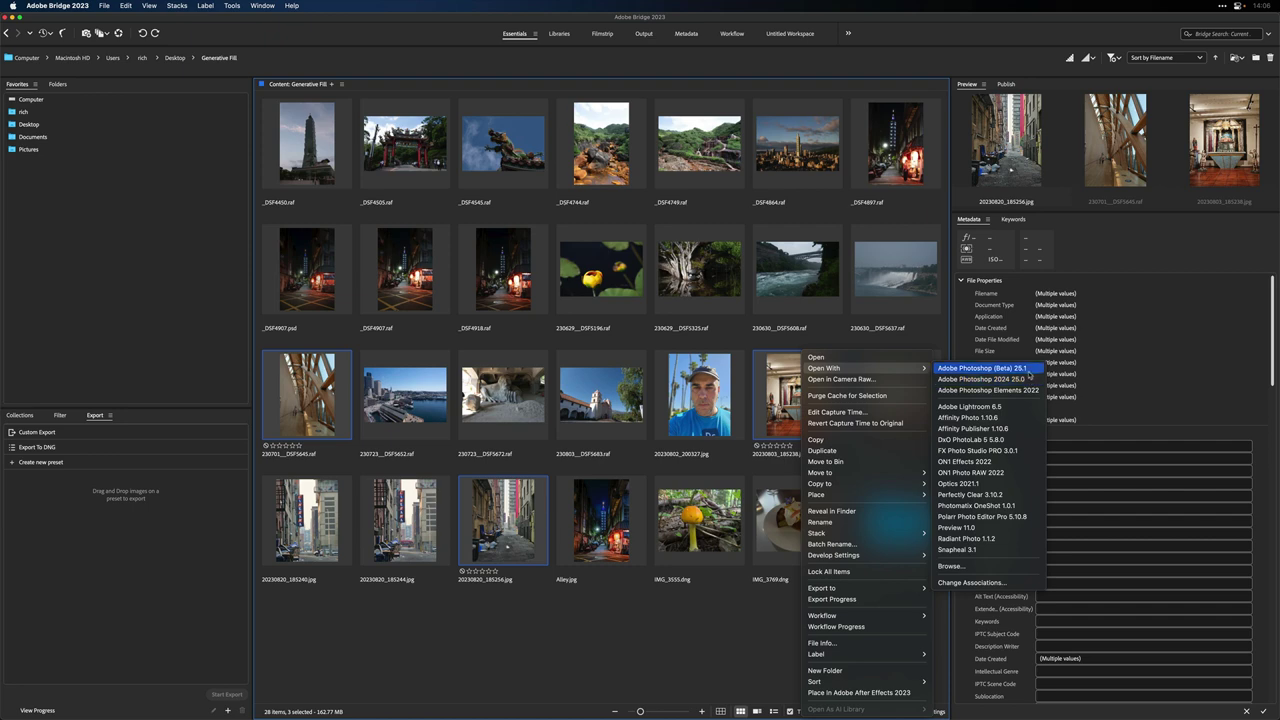
Step: Open the selected photos in Adobe Photoshop 2024 and apply Auto adjustments to the raw hallway photo in an enlarged Camera Raw window
click(1028, 381)
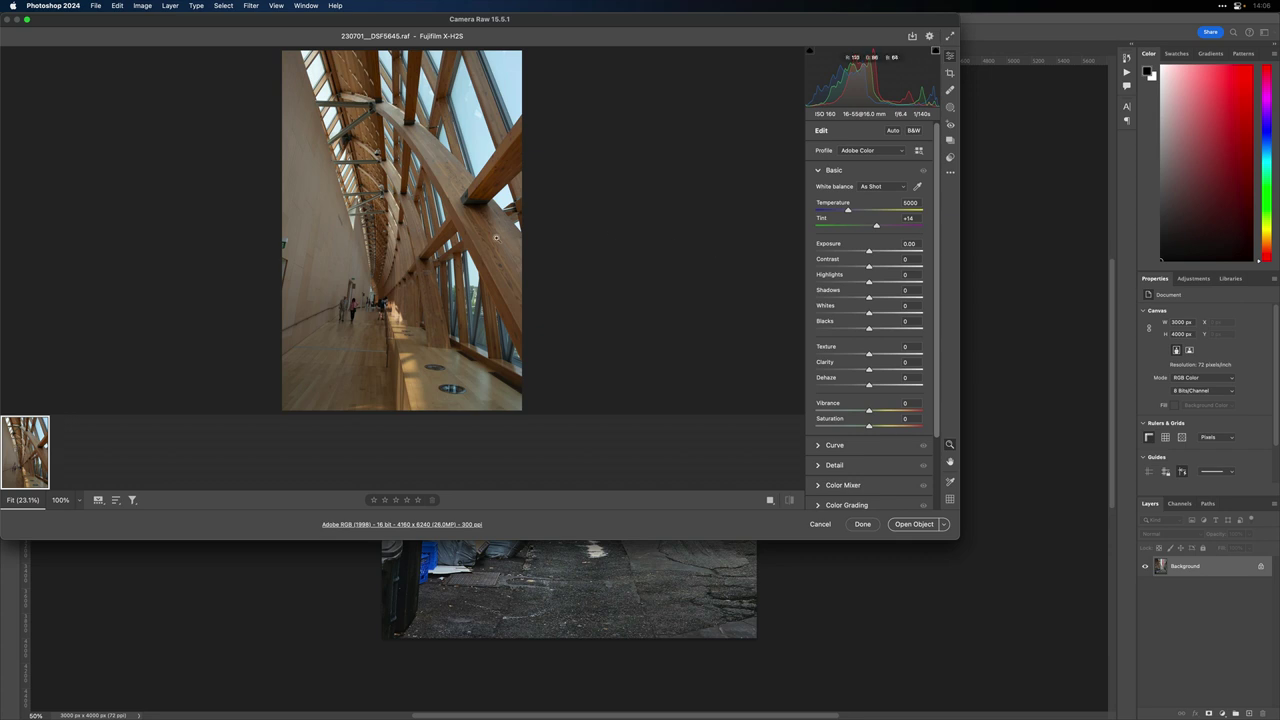
click(27, 19)
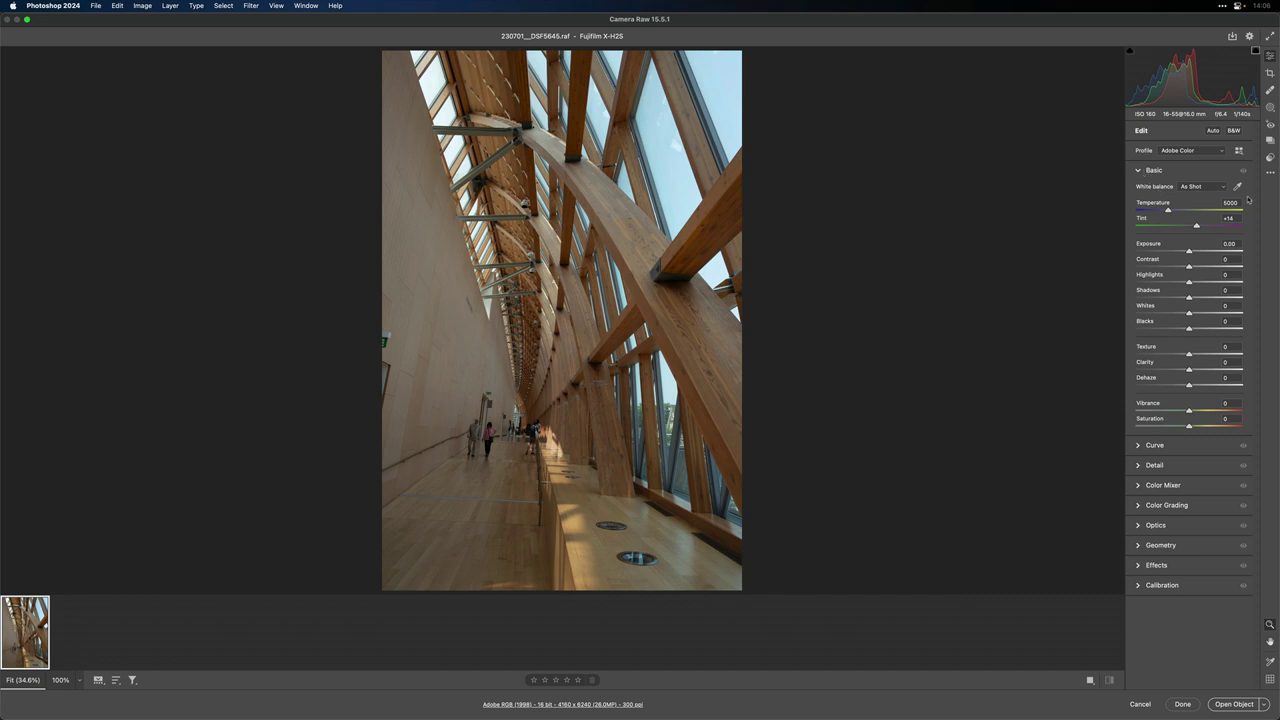
click(1213, 131)
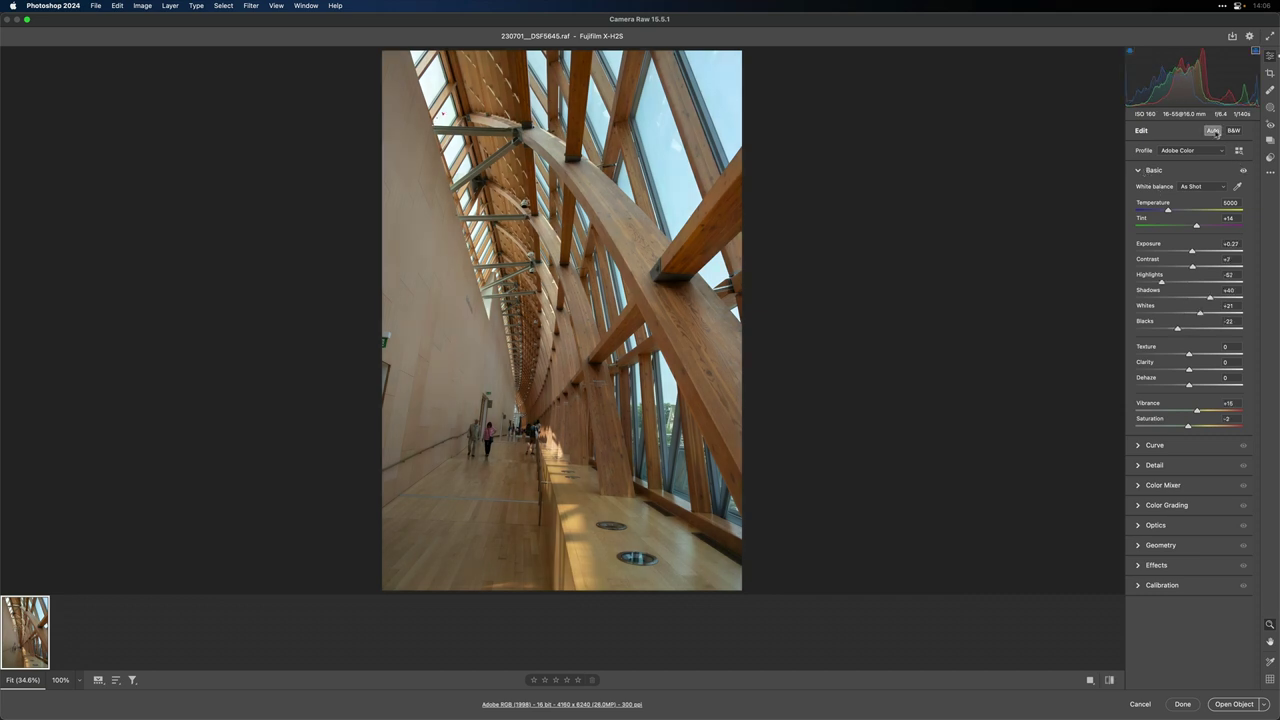
Step: Compare the hallway photo with Use profile corrections off and on in the Optics settings, leaving the lens corrections enabled
click(1137, 171)
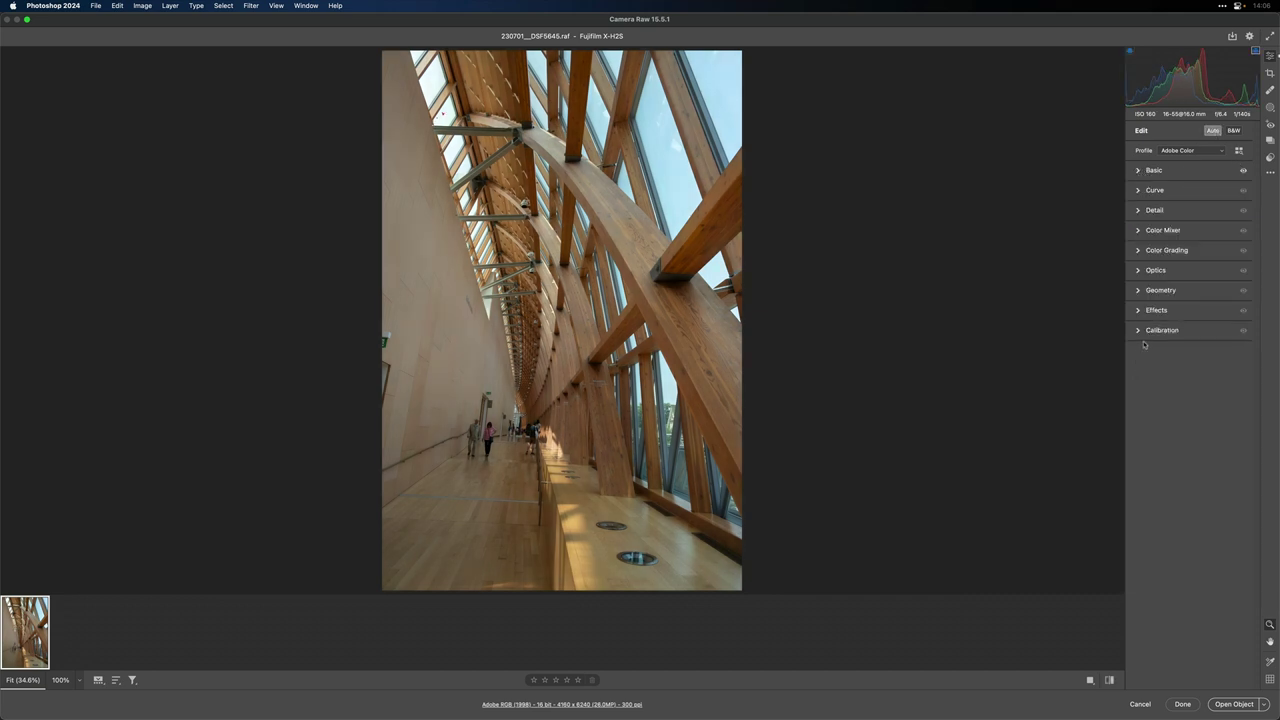
click(1137, 271)
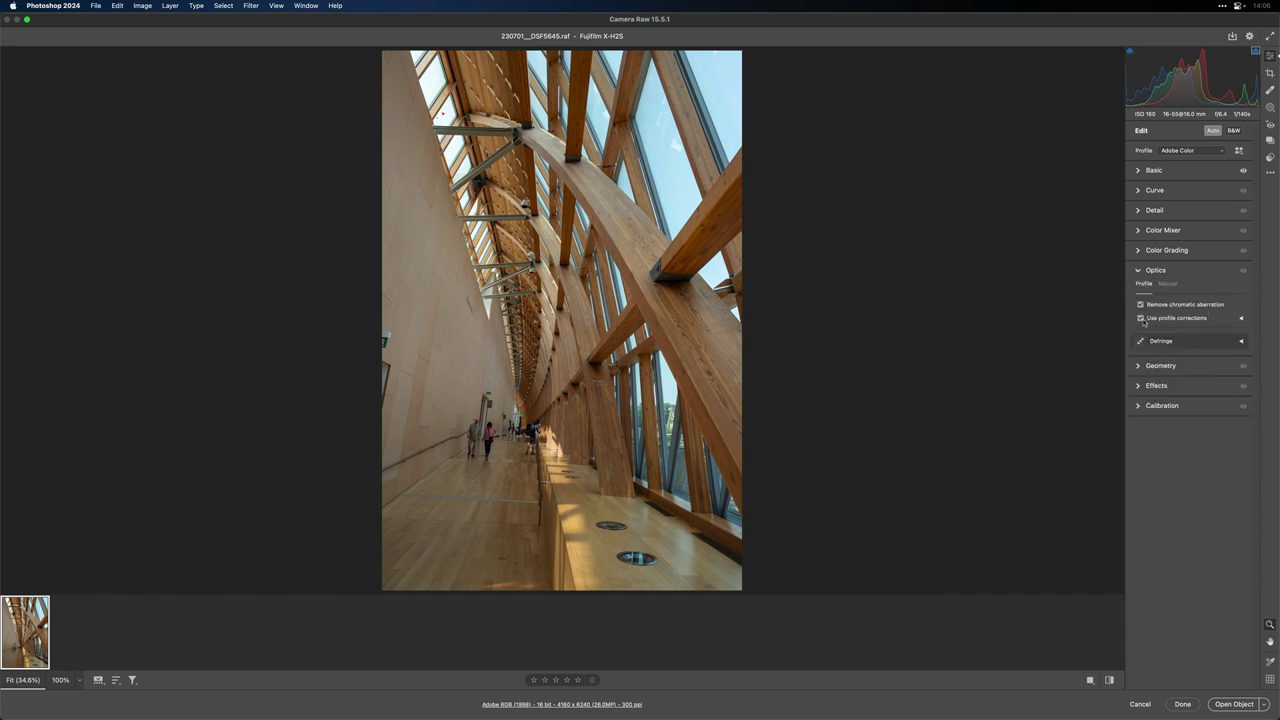
click(1141, 318)
click(1141, 318)
click(1141, 318)
click(1141, 318)
Step: Straighten the hallway's perspective with Guided Upright, drawing a vertical and a horizontal guide around the doorway beside the walking couple
click(1137, 367)
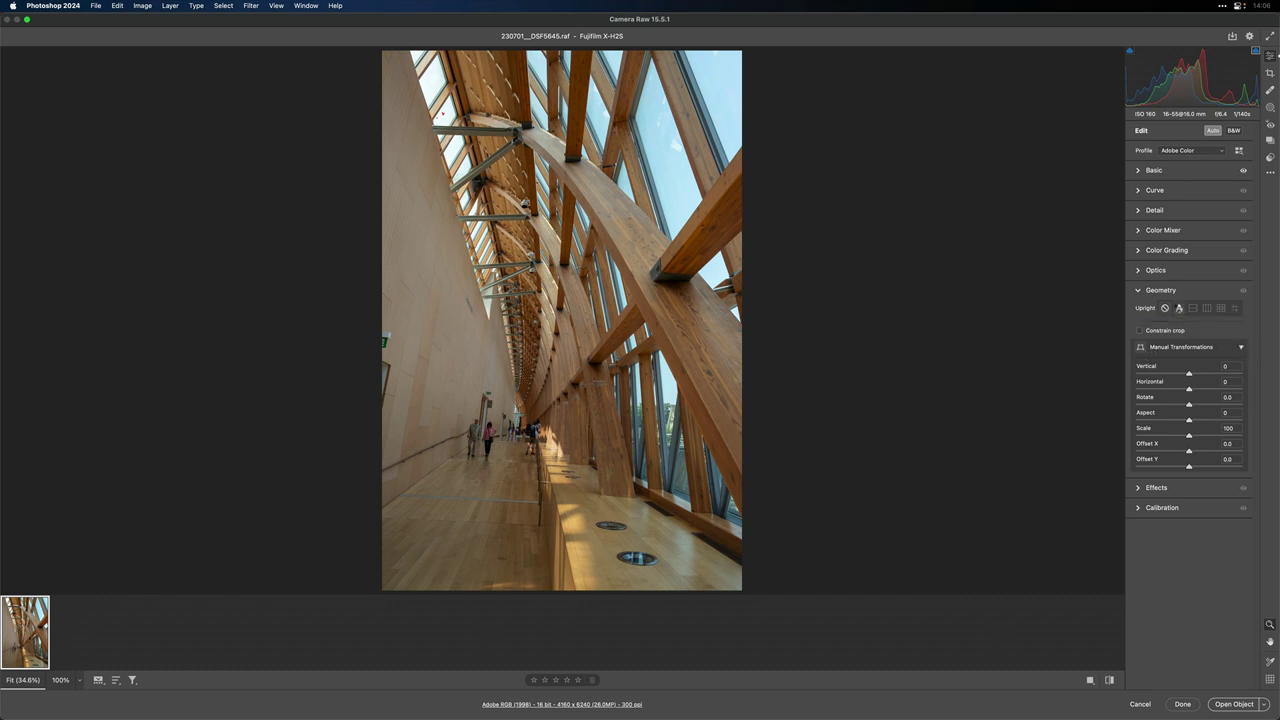
click(1179, 308)
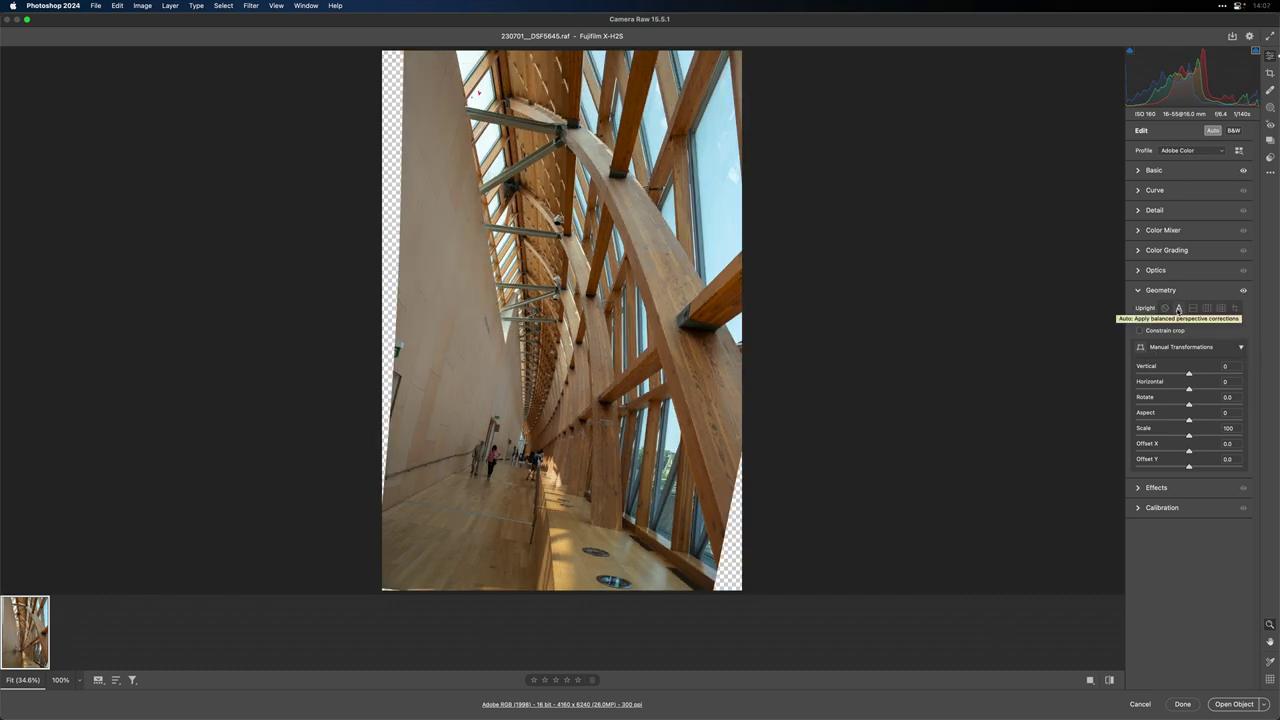
click(1165, 308)
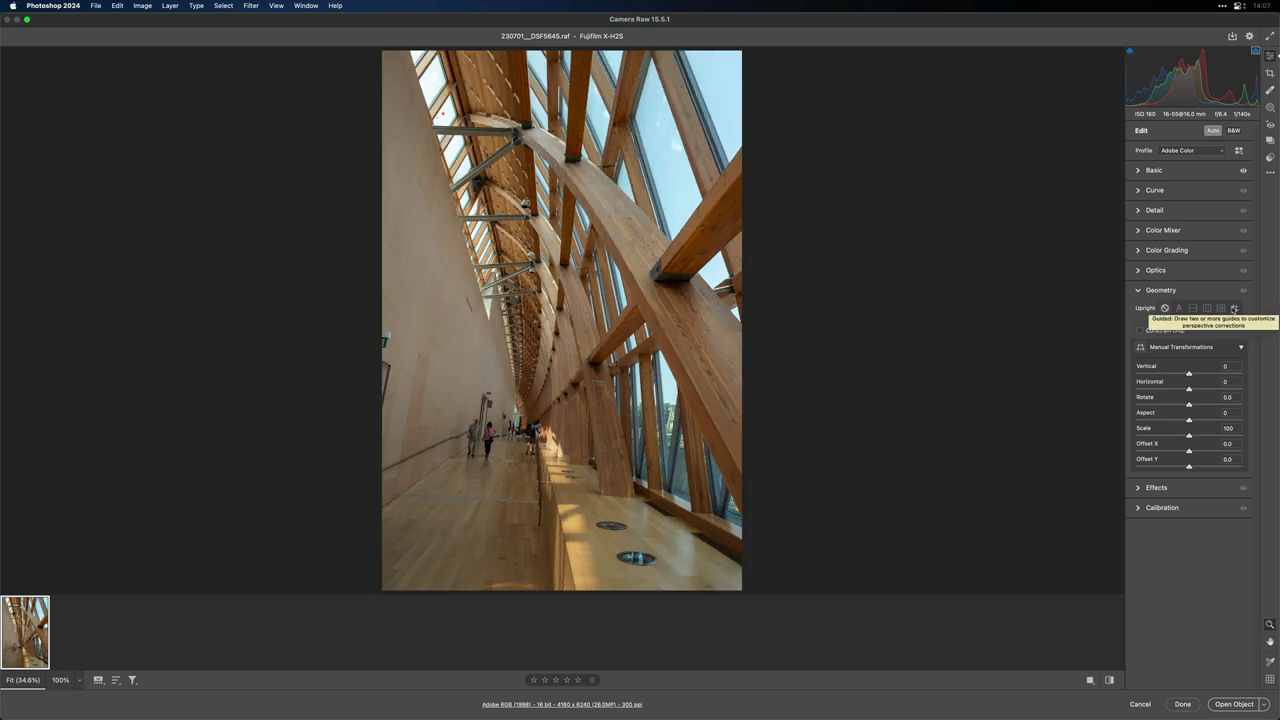
click(1234, 309)
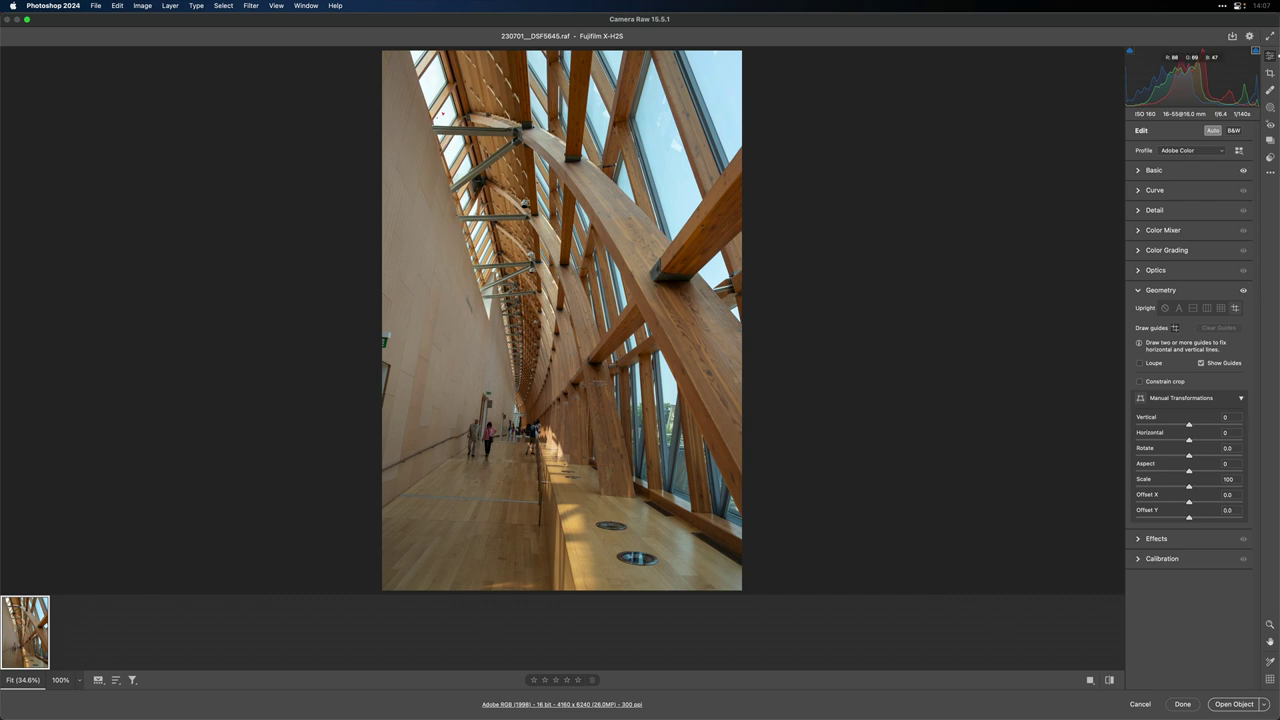
mouse_move(508, 438)
mouse_down()
mouse_move(476, 437)
mouse_move(513, 442)
mouse_up()
drag(497, 266, 479, 402)
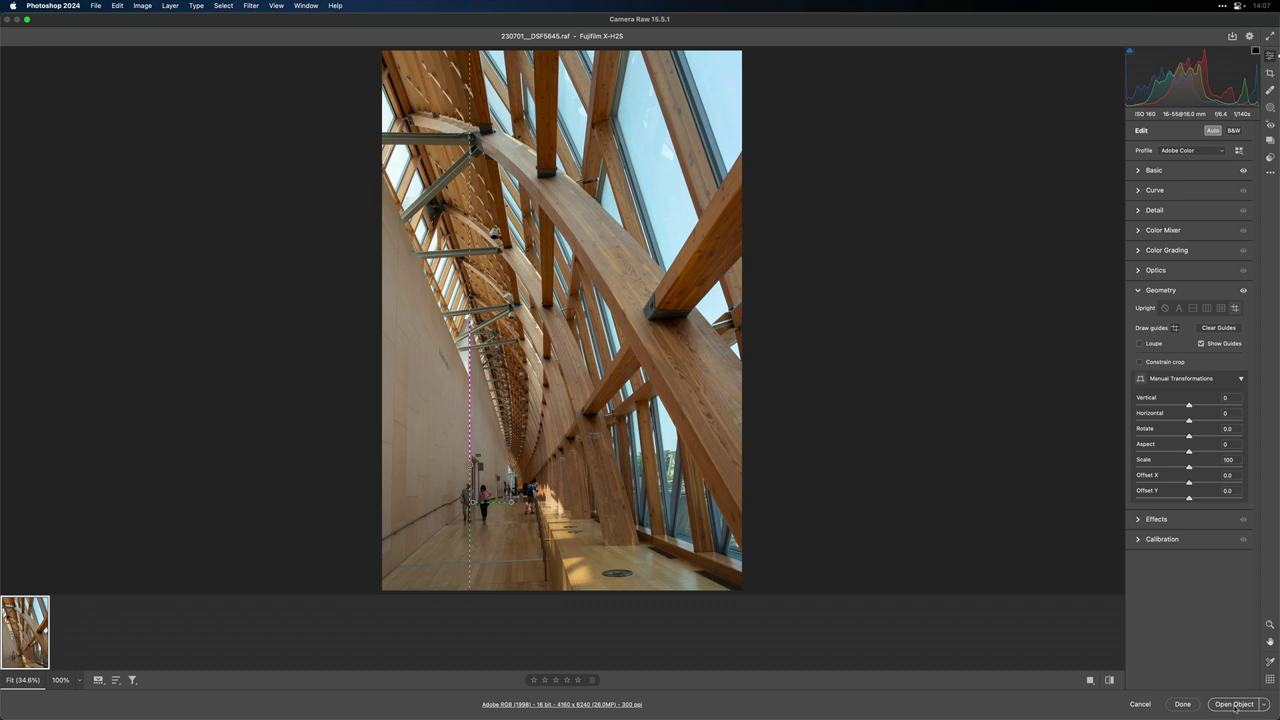
Step: Open the corrected raw photo as a regular image rather than as an object, and switch to the Move tool
click(1265, 706)
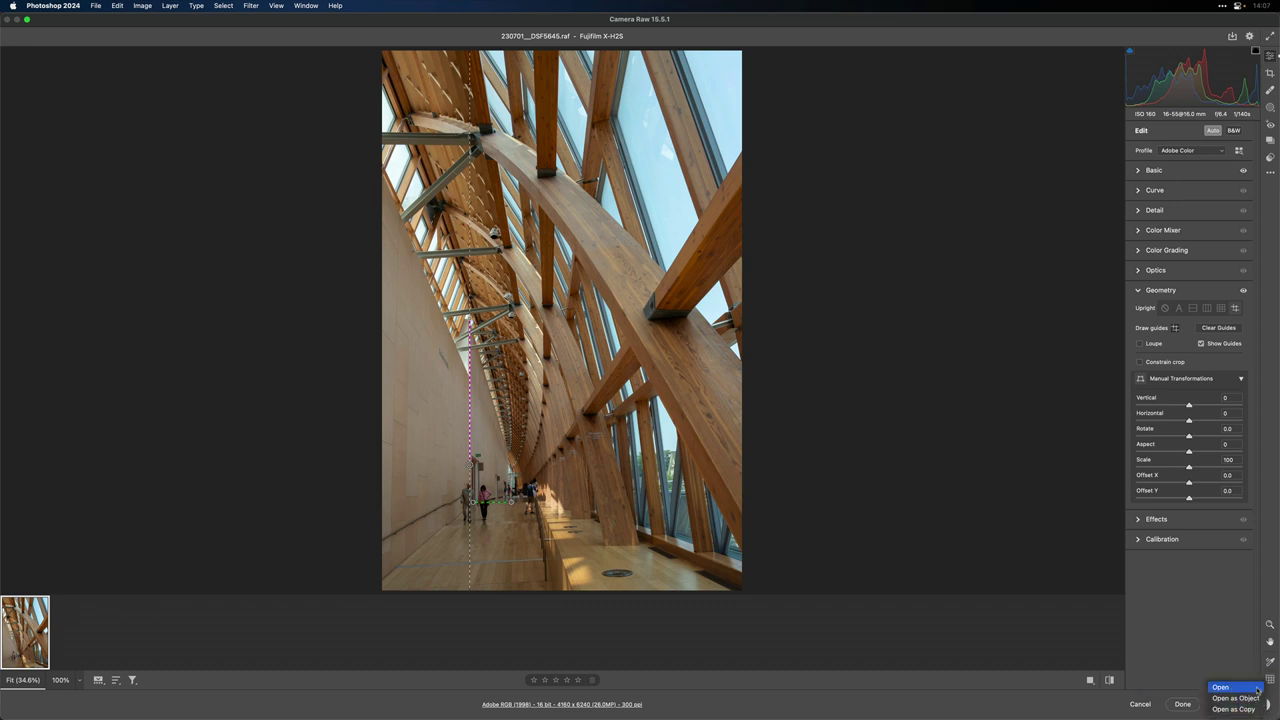
click(1257, 689)
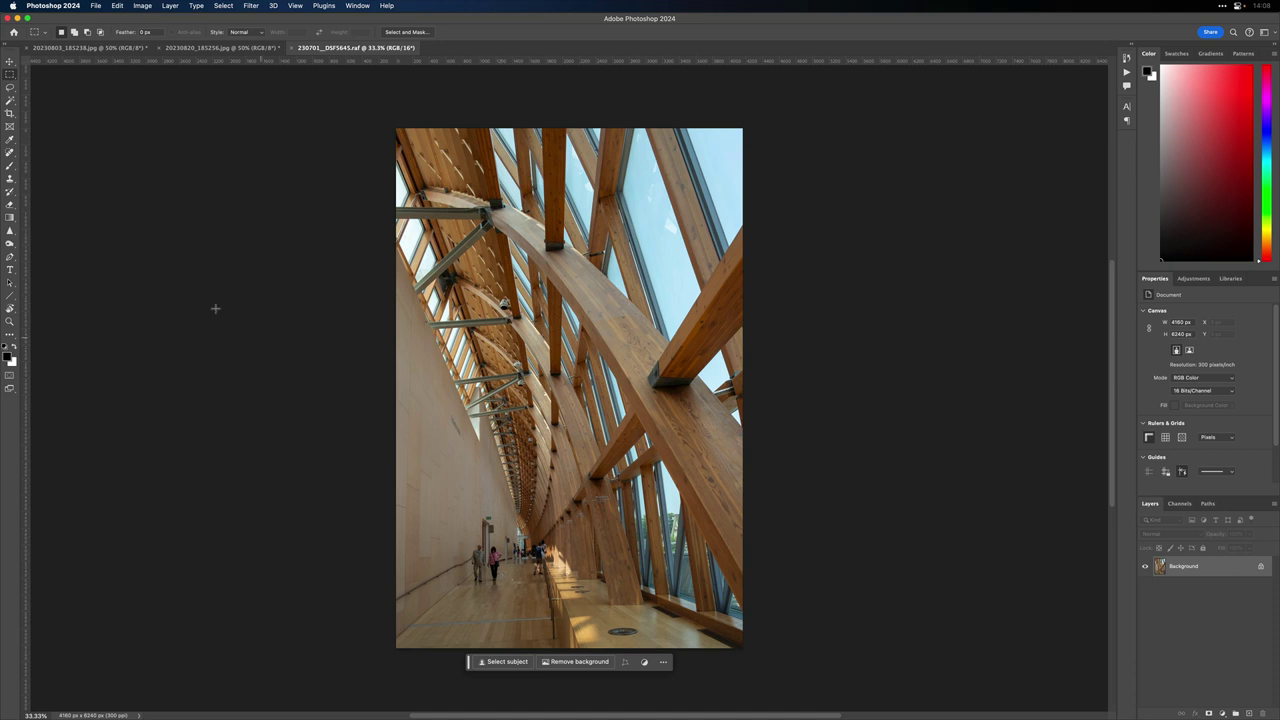
click(9, 61)
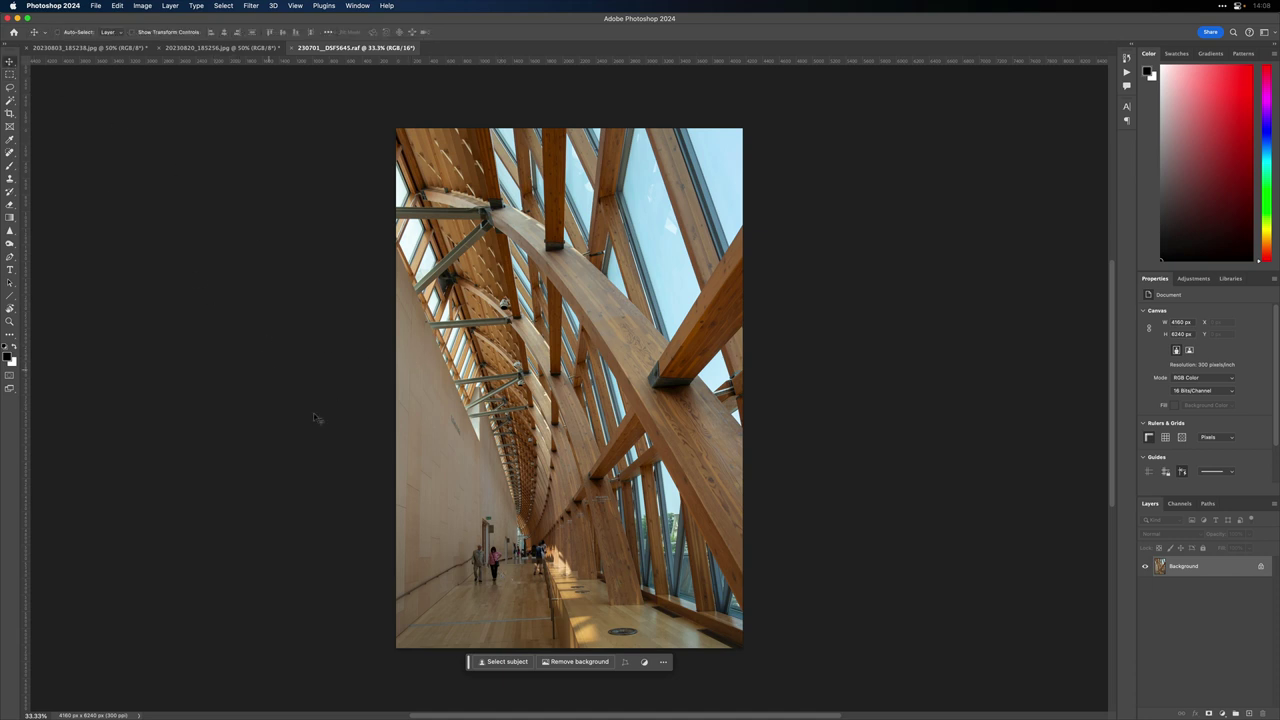
Step: Select the couple walking beside the wall with the Quick Selection tool and exclude the doorway behind them from the selection
key(super+equal)
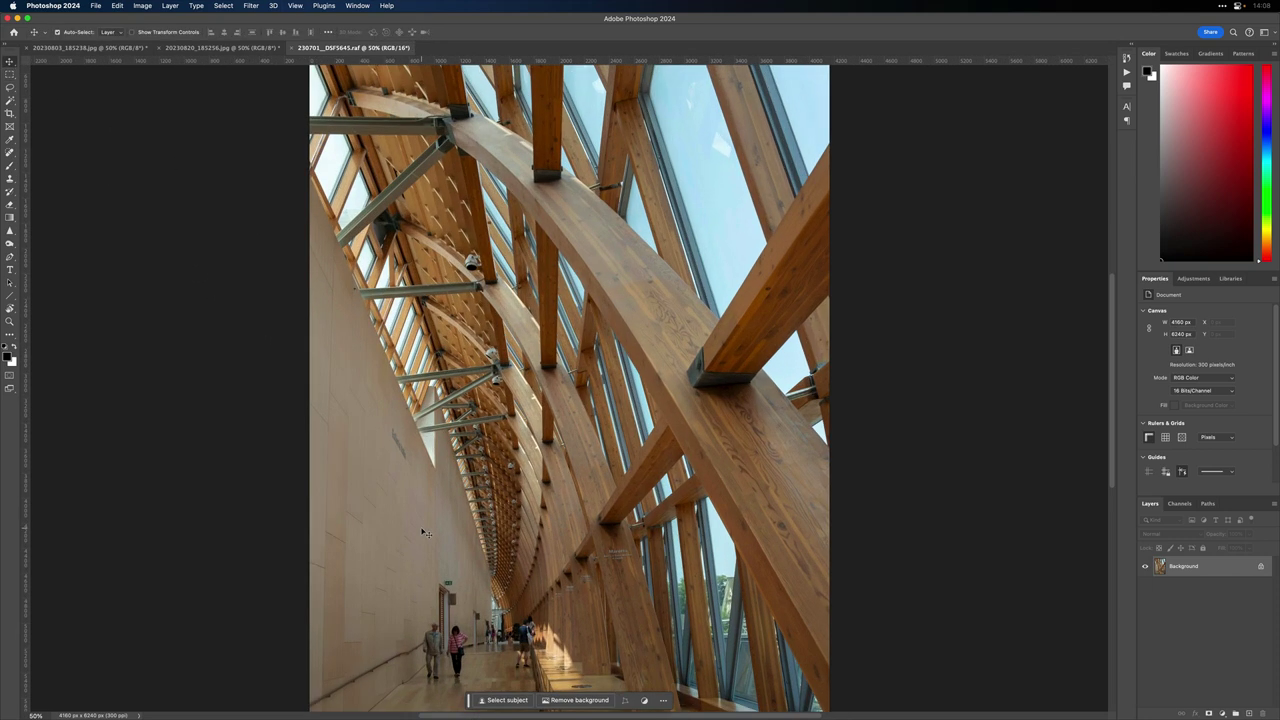
scroll(425, 532, down, 5)
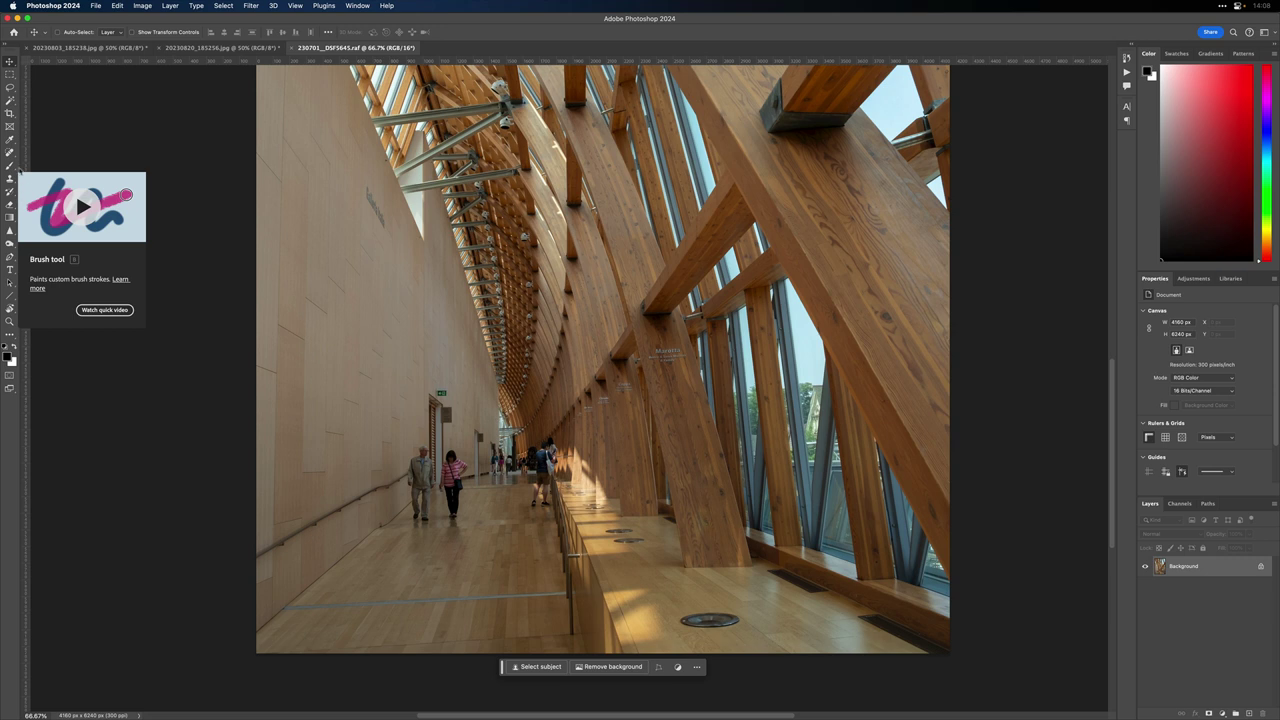
click(10, 102)
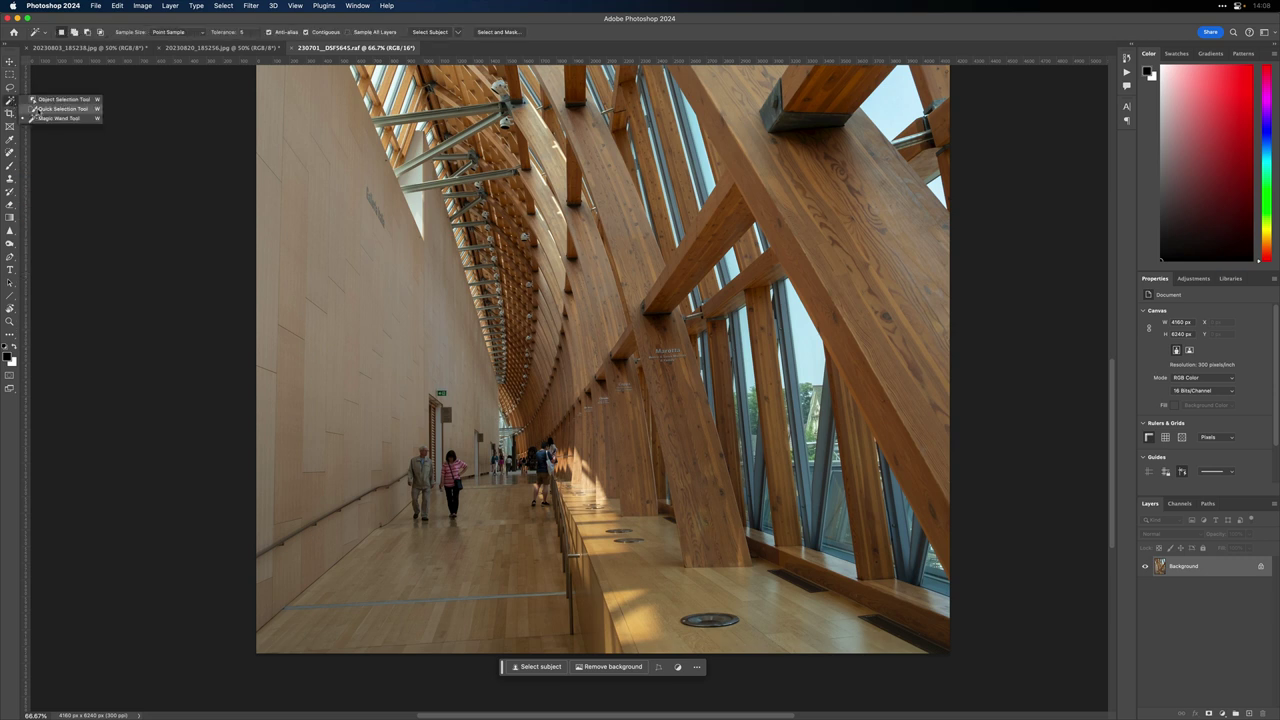
click(62, 108)
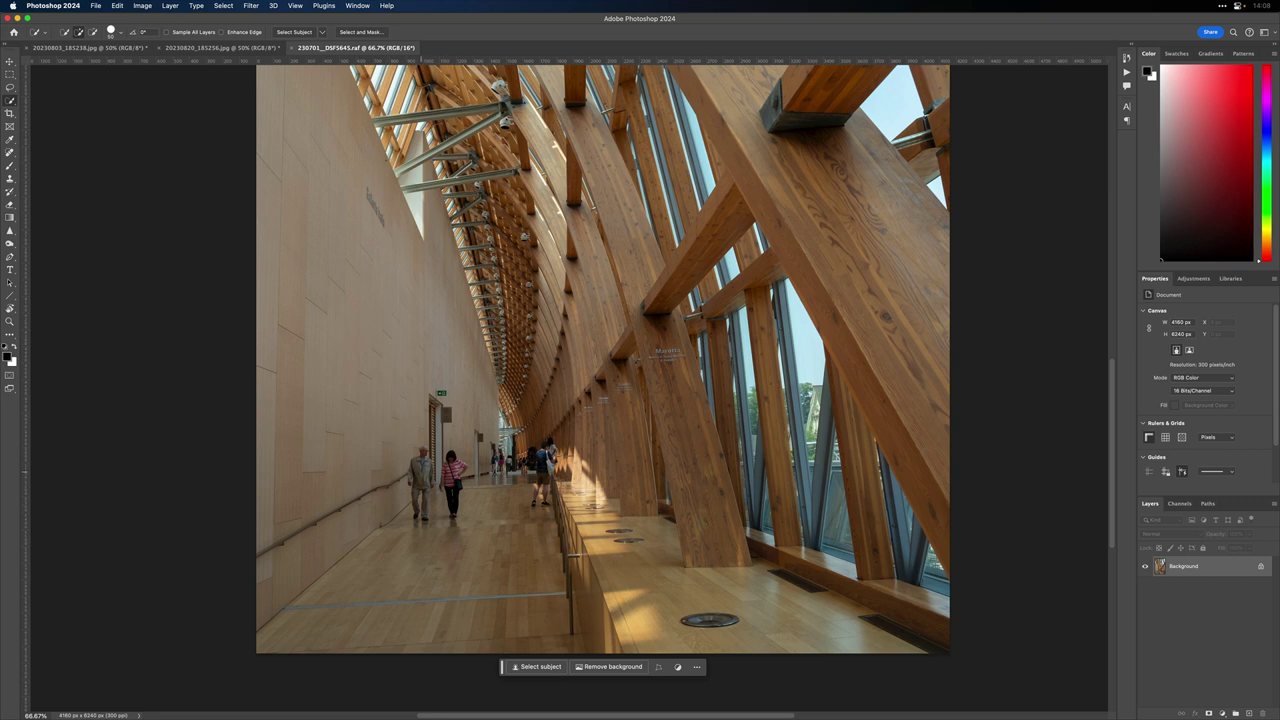
drag(422, 477, 420, 518)
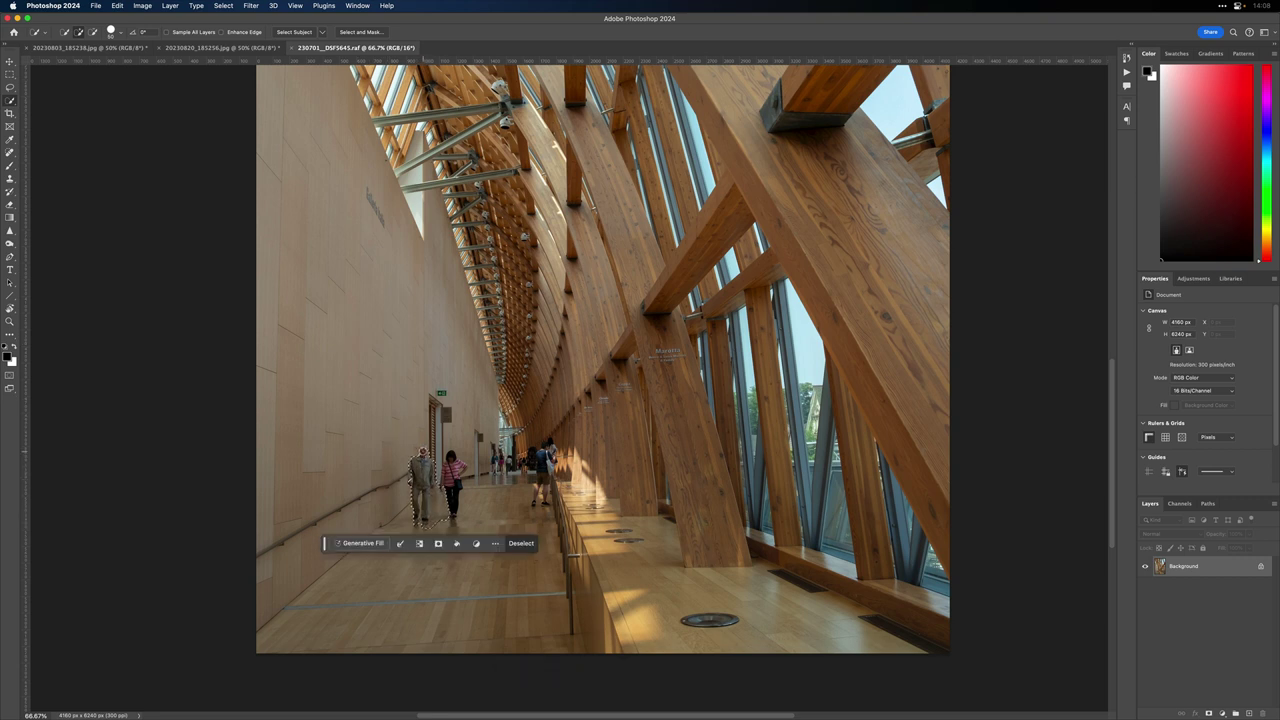
mouse_move(436, 450)
mouse_down()
mouse_move(434, 405)
mouse_move(452, 505)
mouse_move(454, 467)
mouse_up()
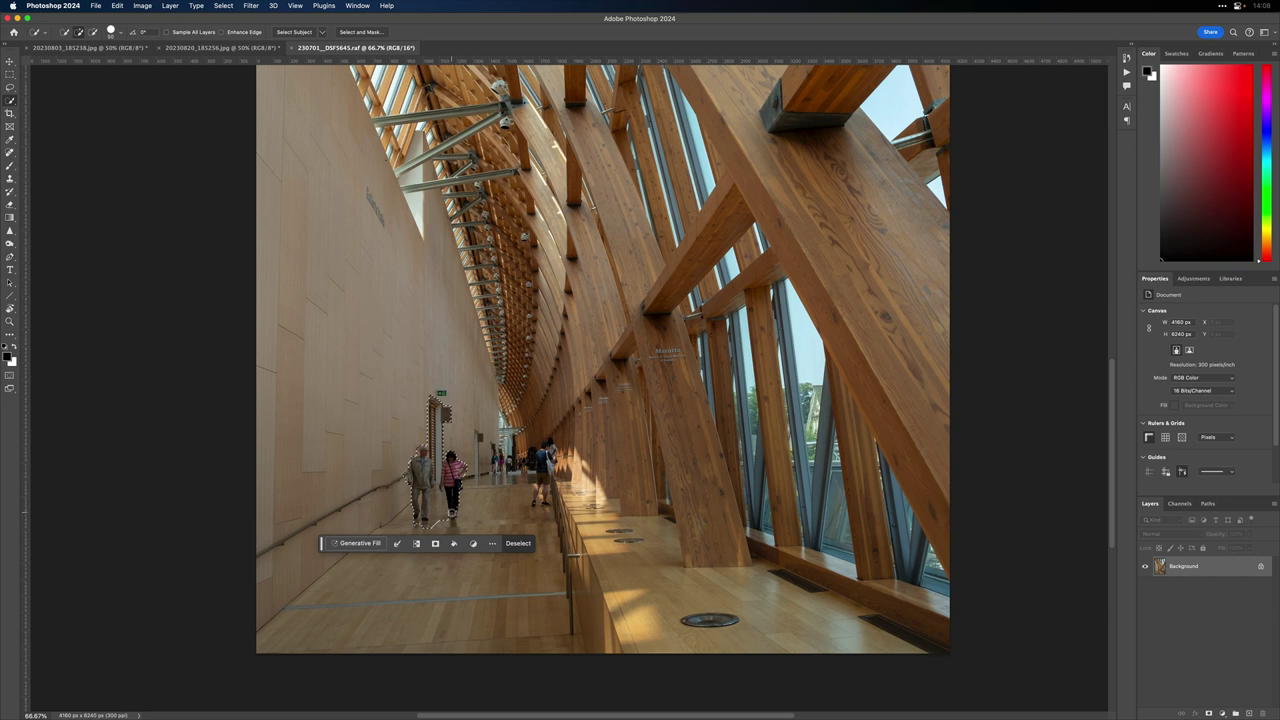
click(452, 518)
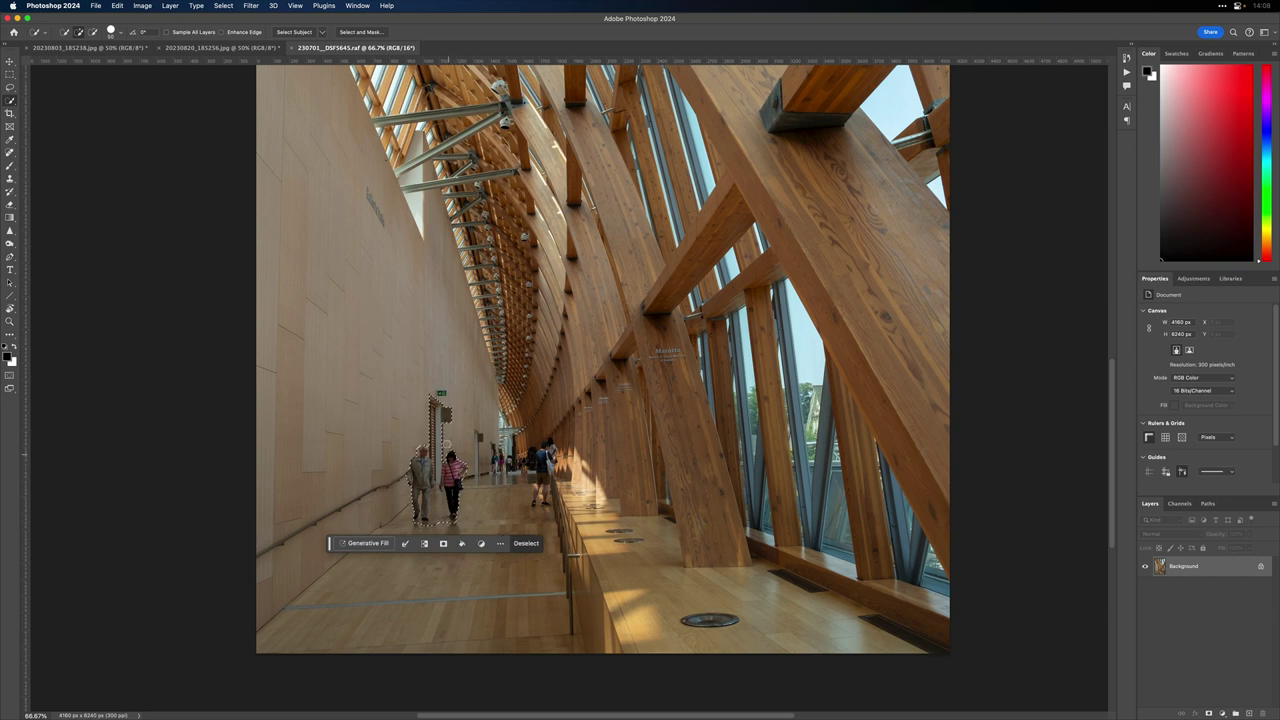
key(alt)
Step: Add the floor area around the couple's feet to the selection with the Lasso tool
click(10, 88)
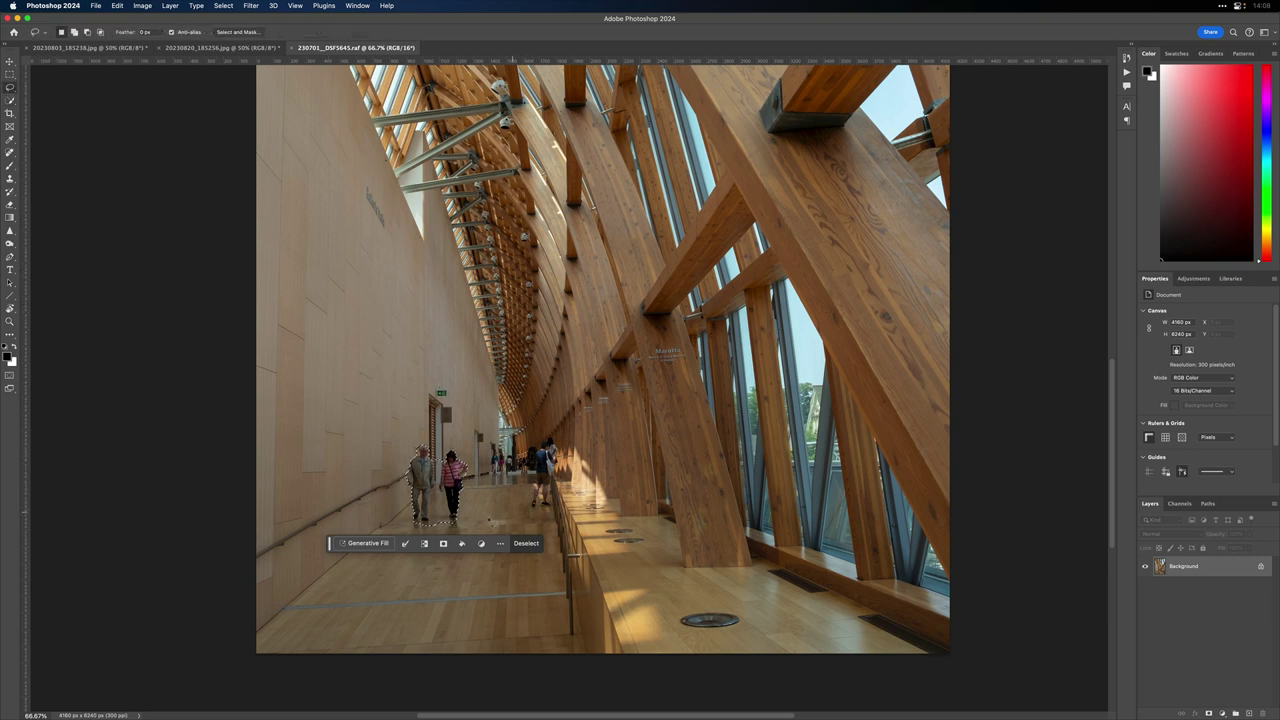
key(shift)
mouse_move(418, 522)
mouse_down()
mouse_move(473, 547)
mouse_move(462, 504)
mouse_up()
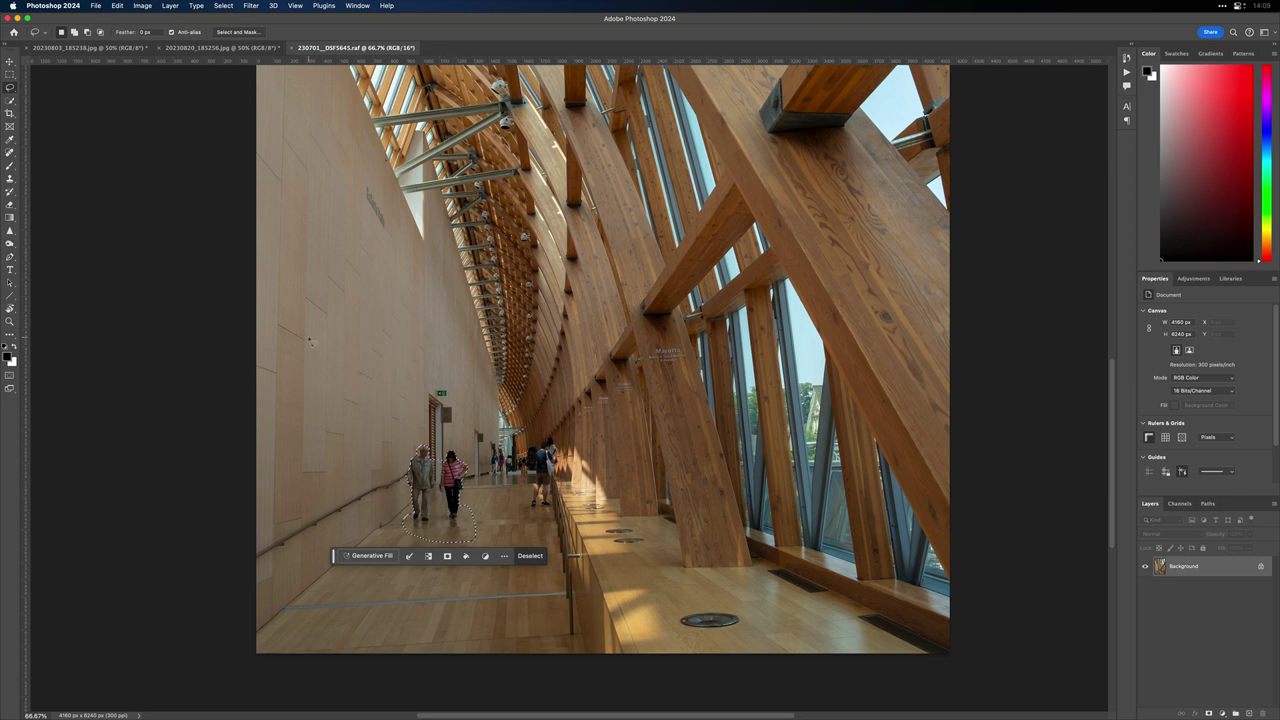
Step: Expand the selection around the couple by 10 pixels
click(223, 5)
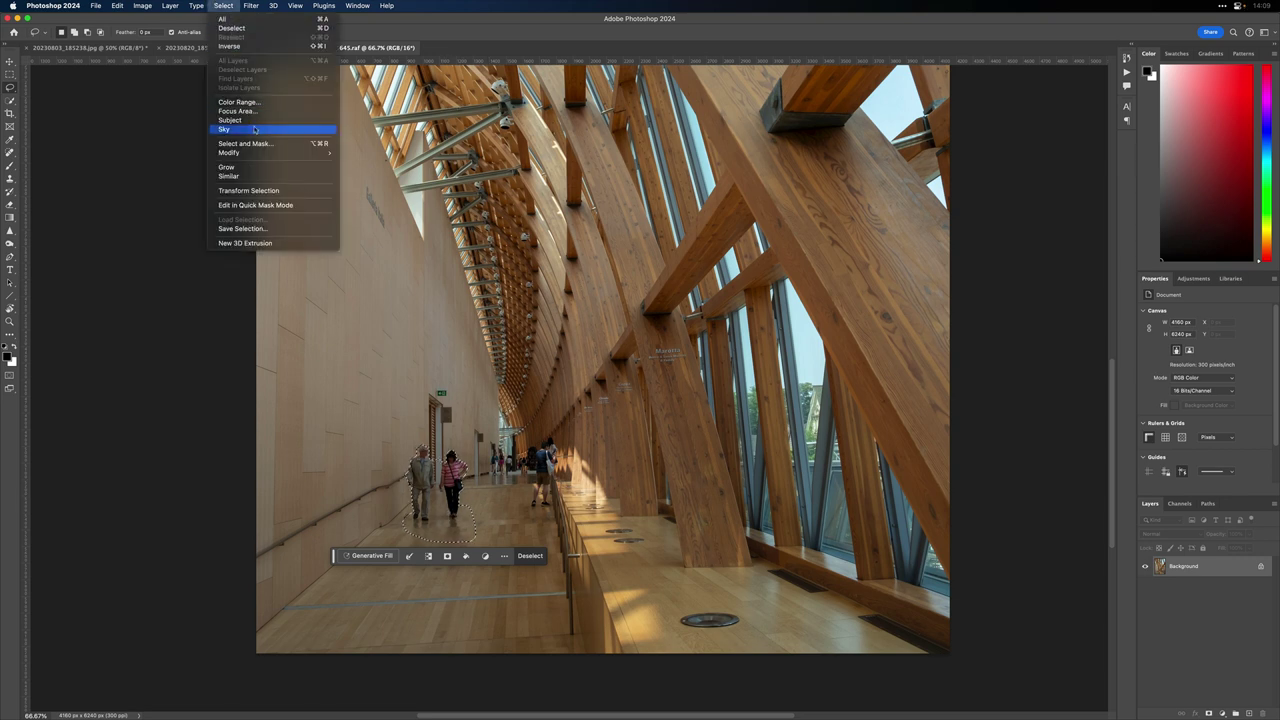
mouse_move(257, 153)
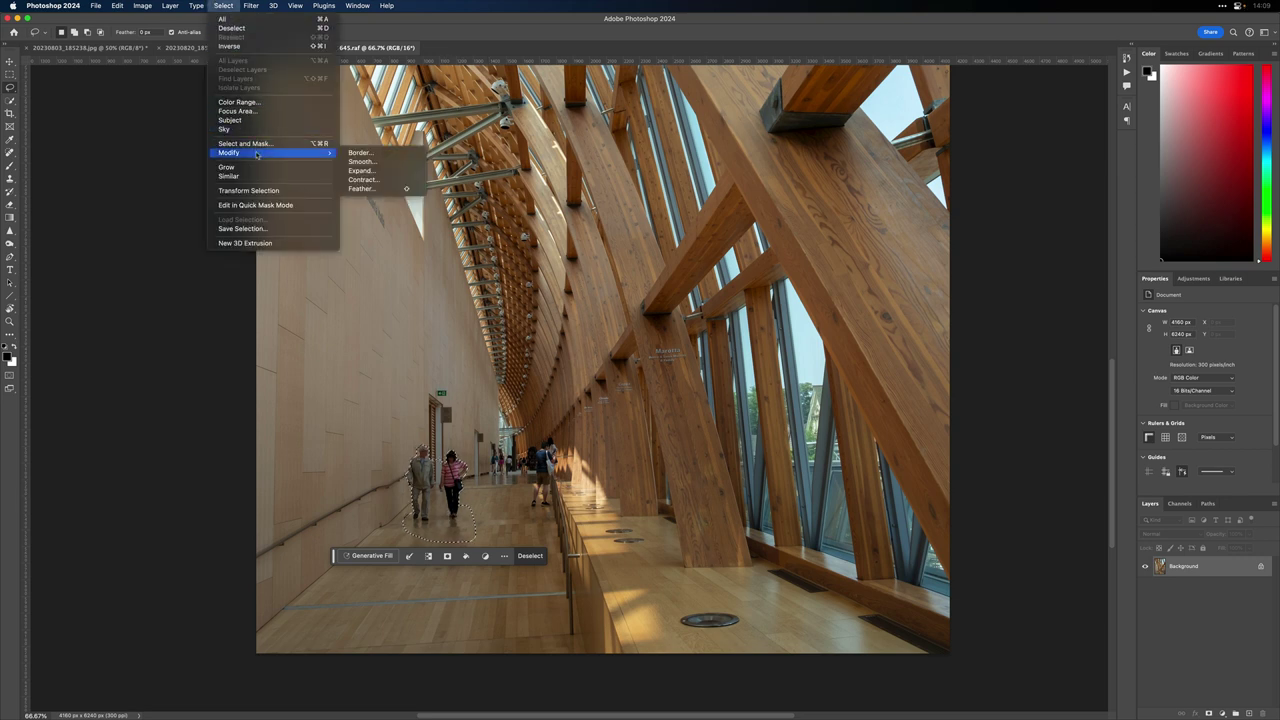
click(367, 174)
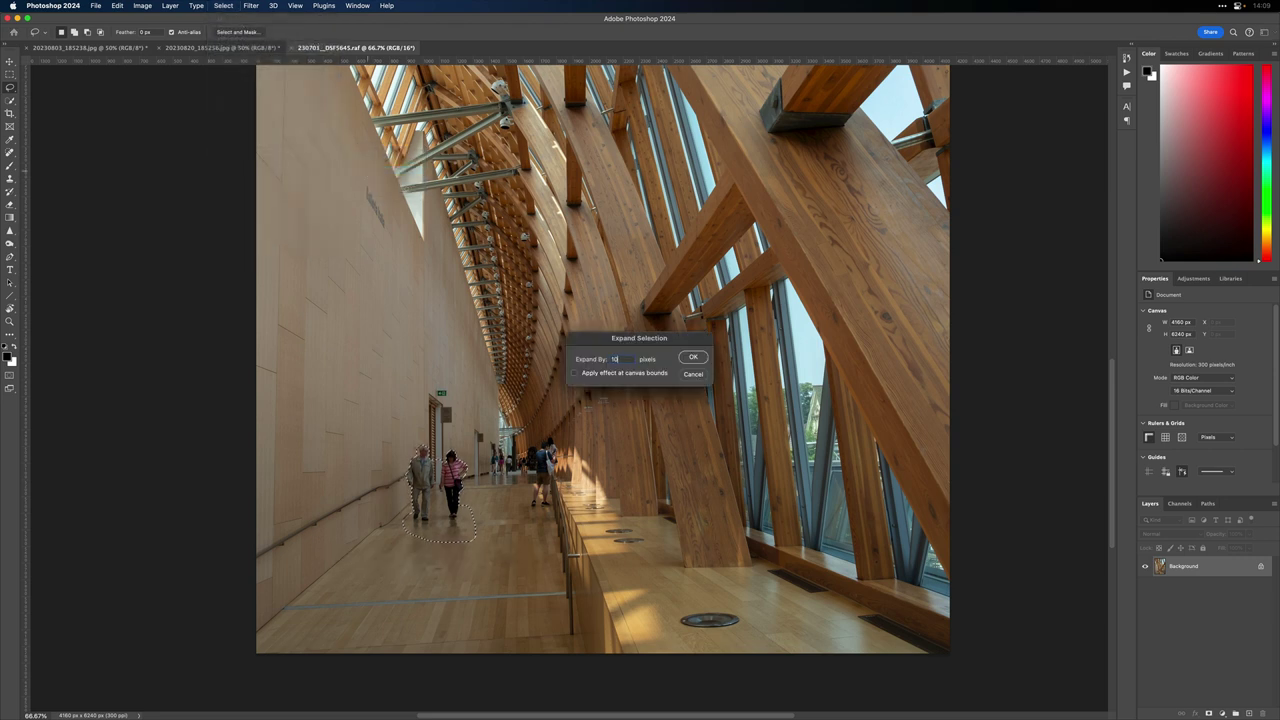
key(Return)
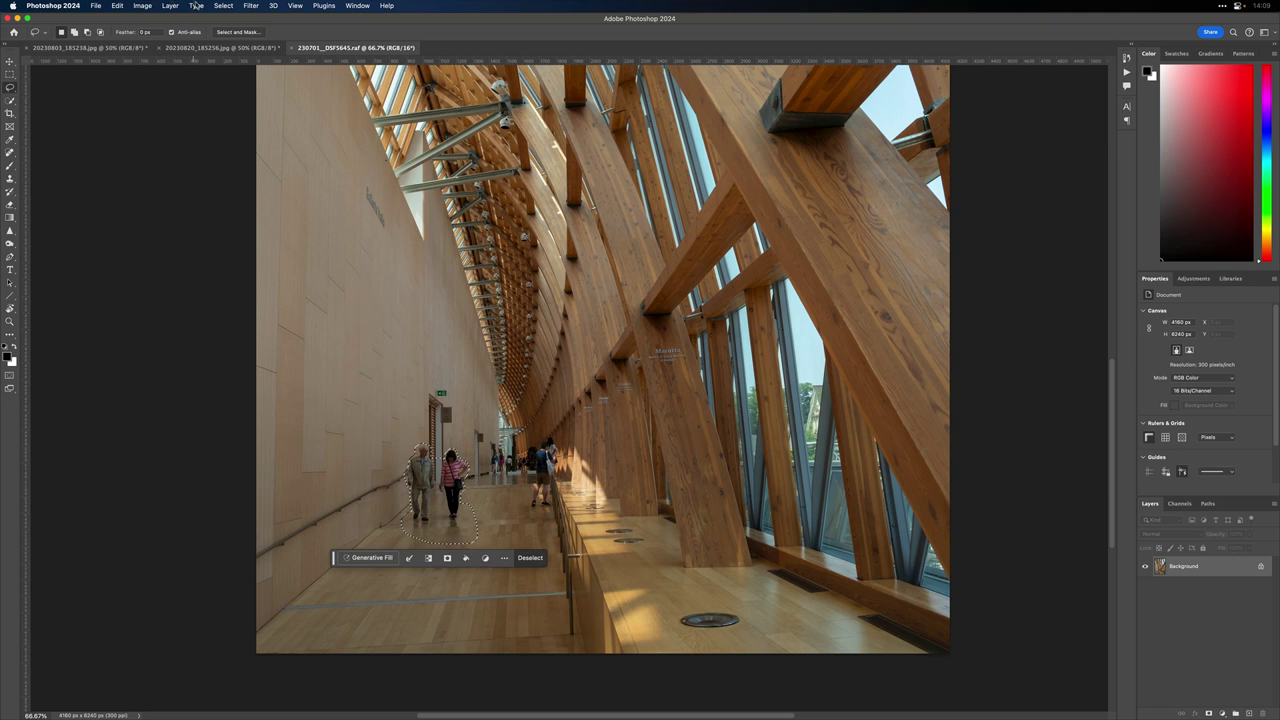
Step: Feather the edges of the expanded selection around the couple
click(223, 5)
mouse_move(334, 156)
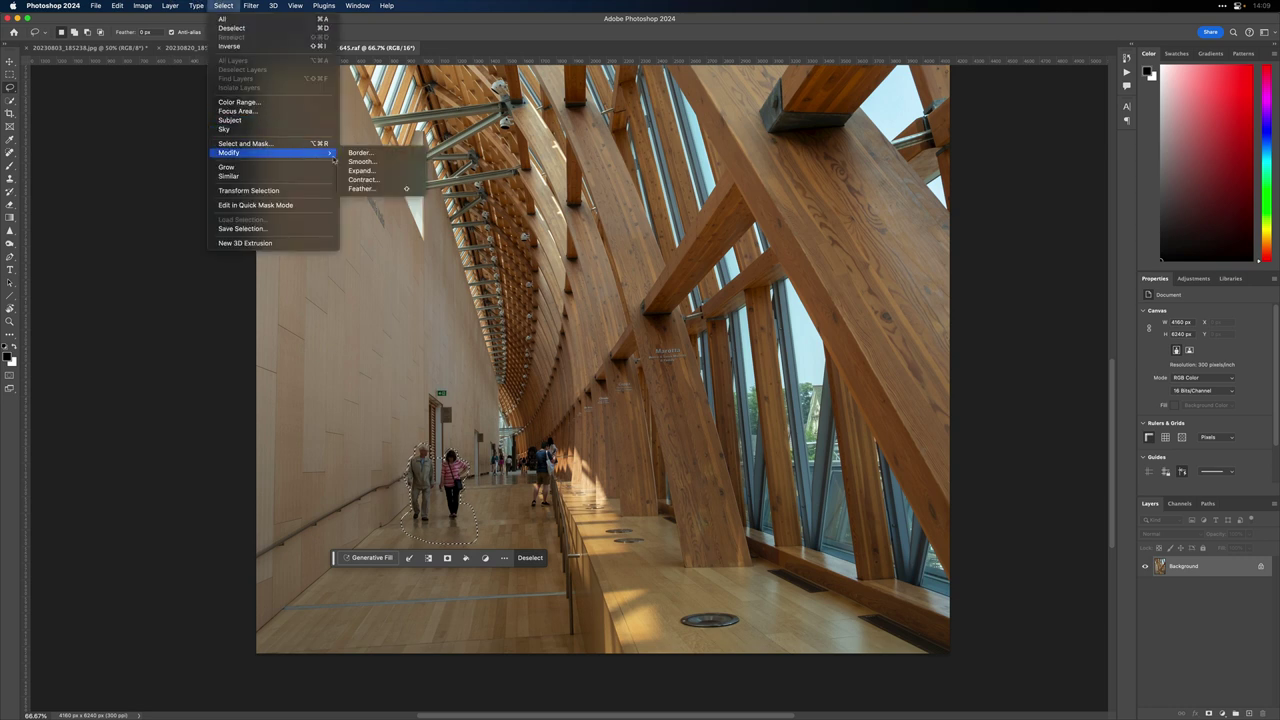
click(365, 188)
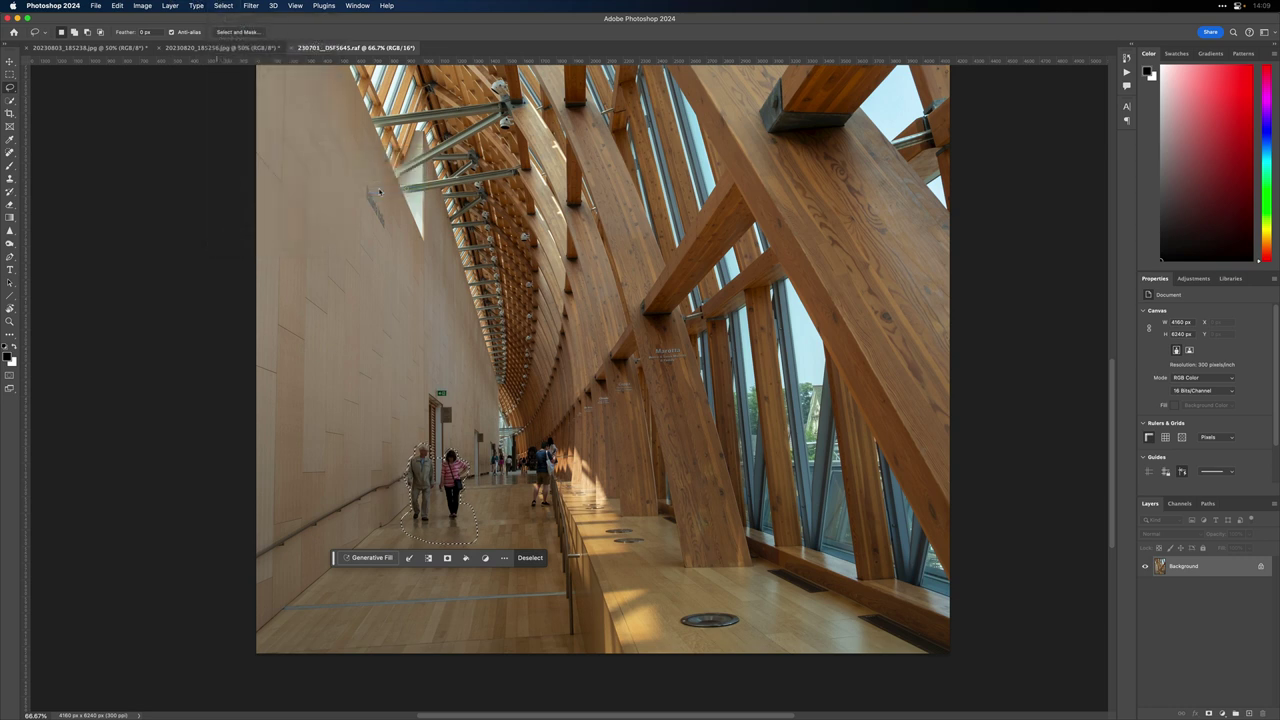
key(Return)
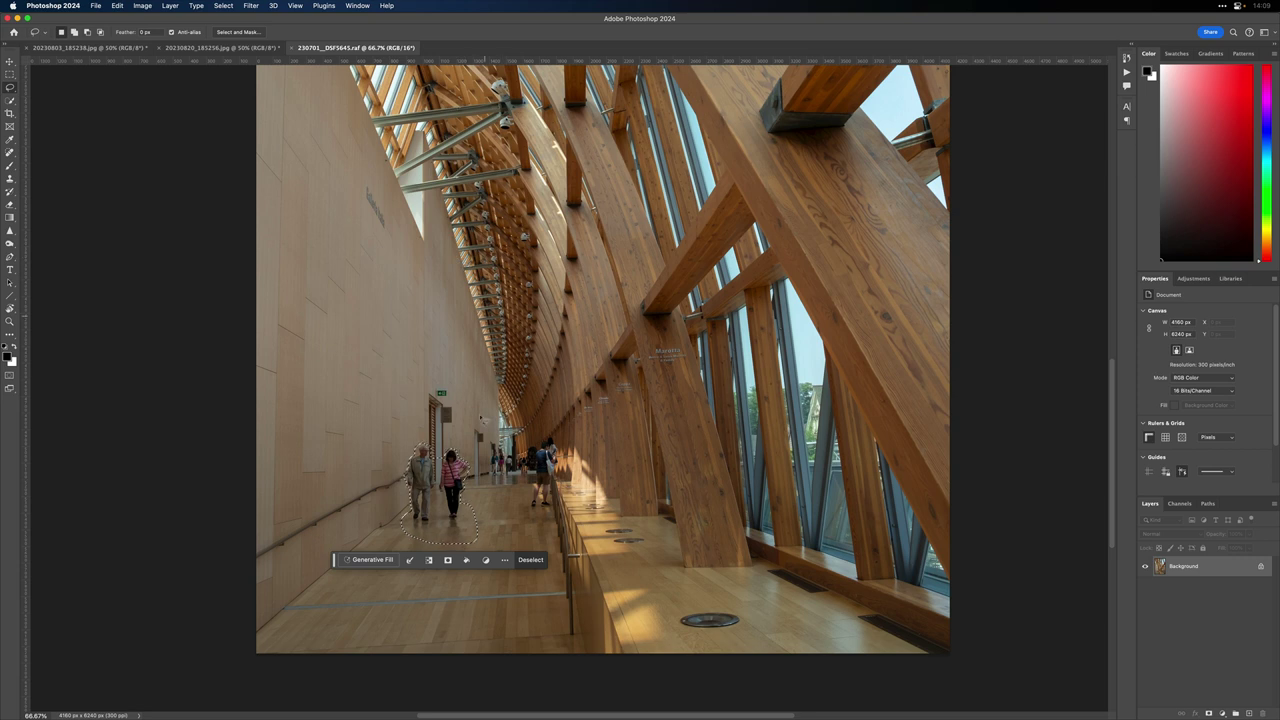
Step: Run Generative Fill on the selected couple with an empty prompt, accepting the generative AI user guidelines
click(372, 560)
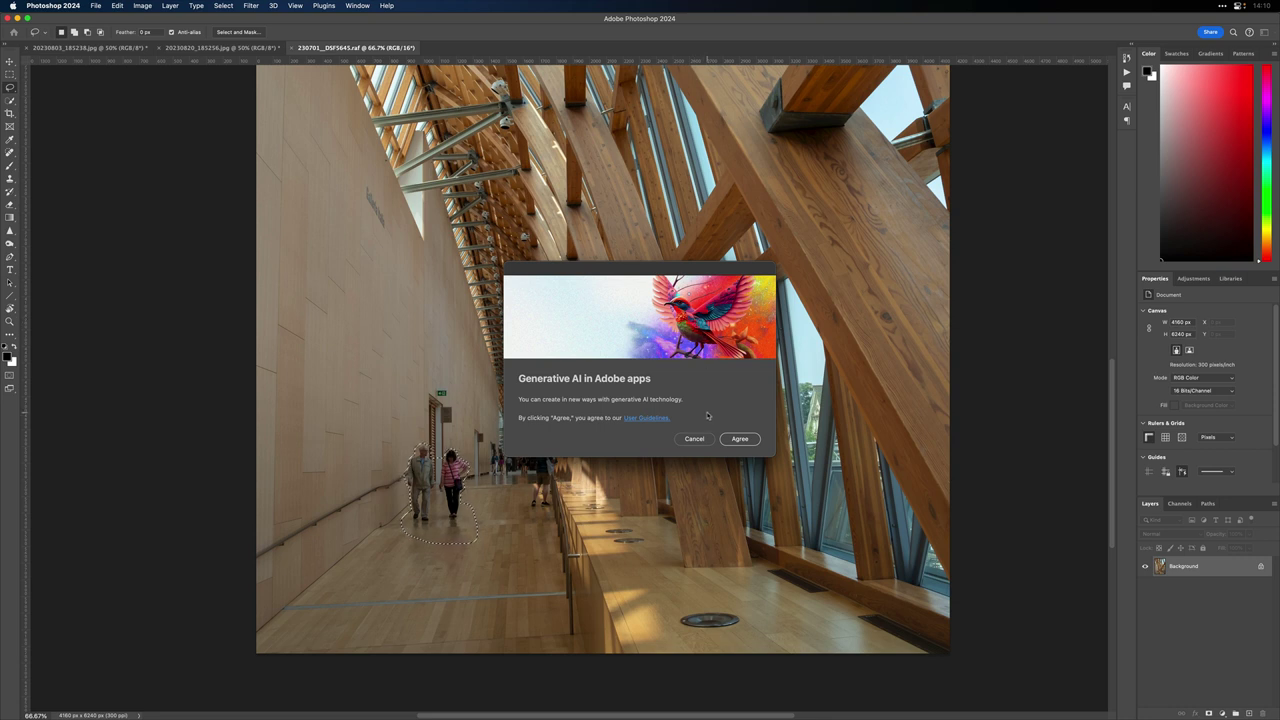
click(752, 440)
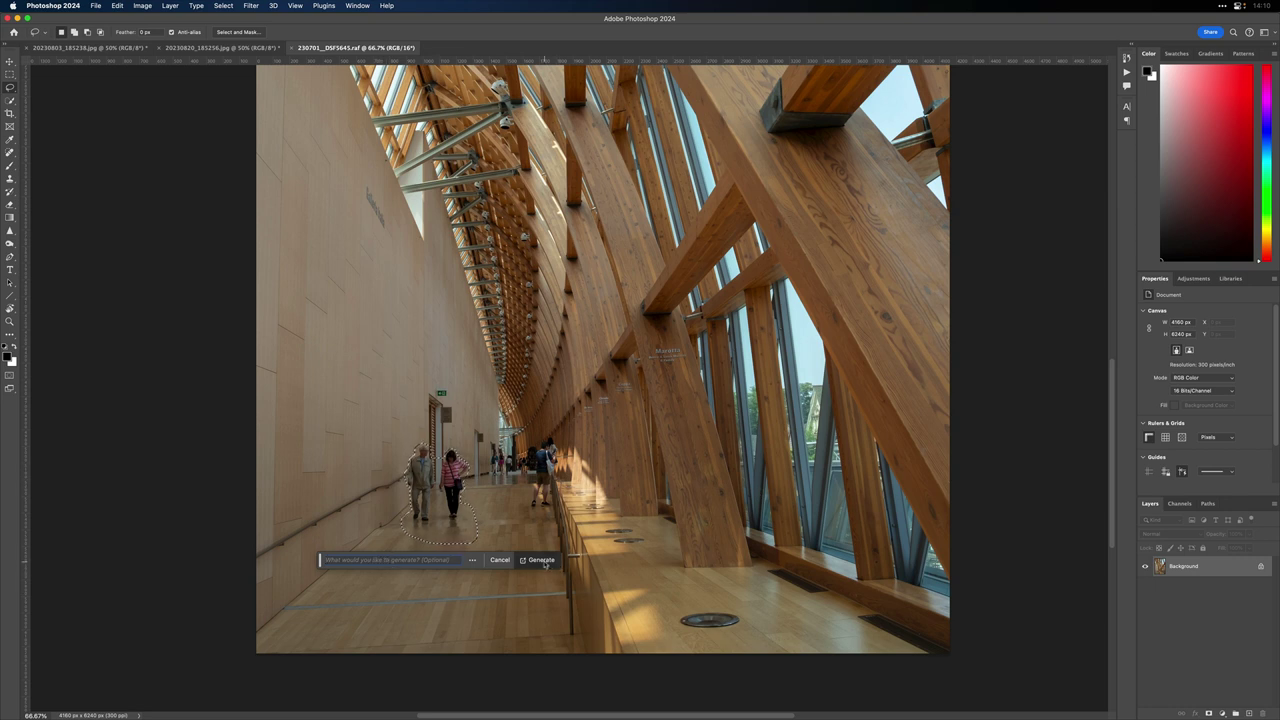
click(541, 560)
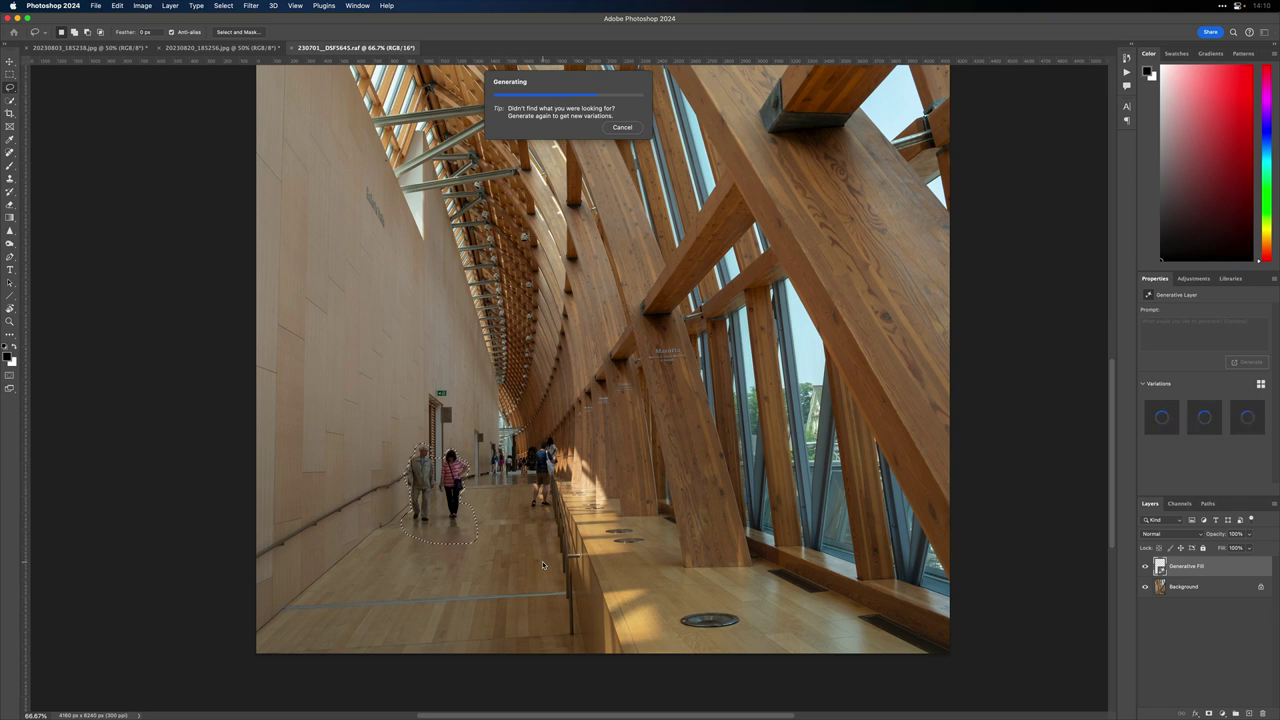
Step: Compare the generated result with the original photo by hiding and showing the Generative Fill layer
click(1146, 566)
click(1146, 566)
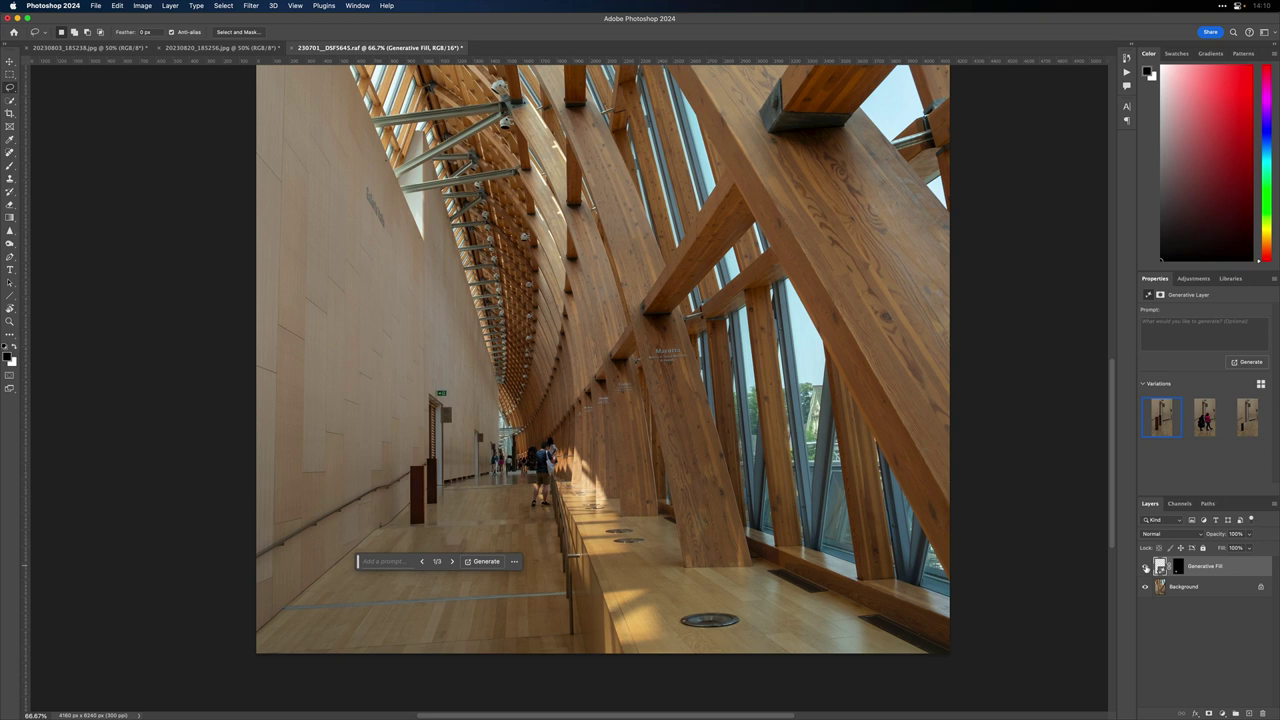
click(1146, 567)
click(1146, 567)
Step: Switch the Generative Fill layer to its second variation and inspect the replaced figures up close at 200%
click(1208, 426)
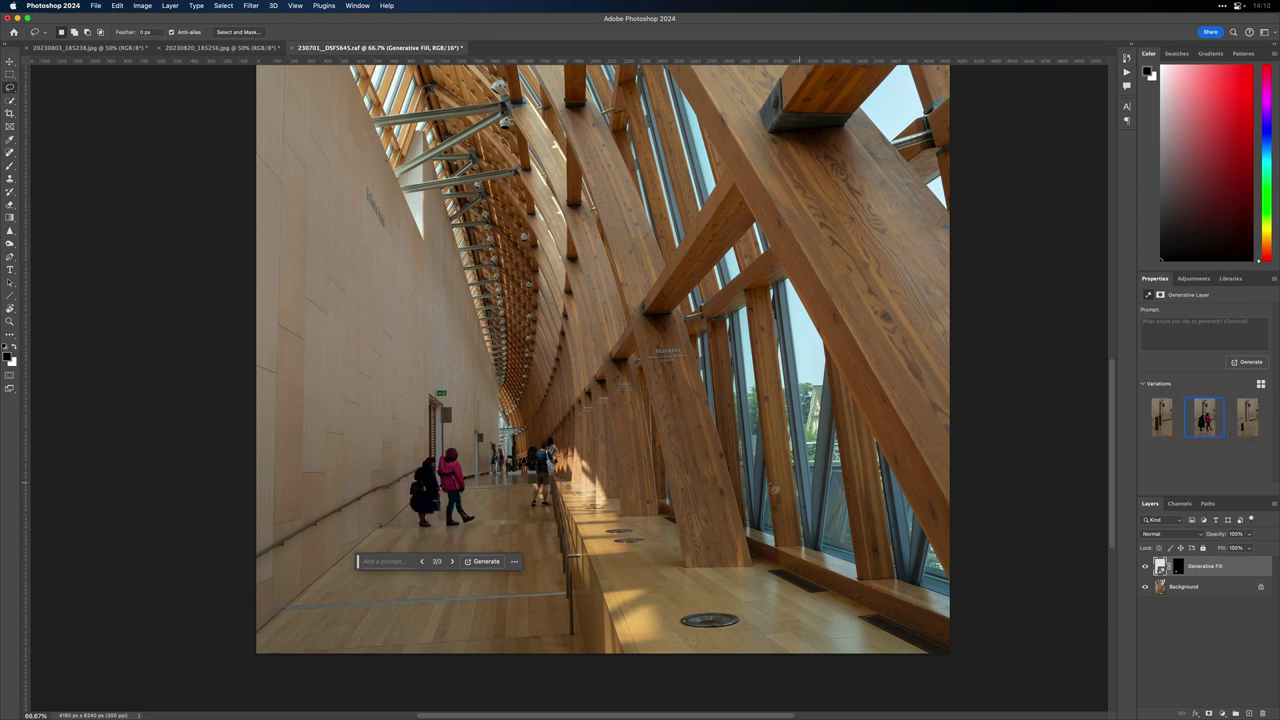
key(super+equal)
key(super+equal)
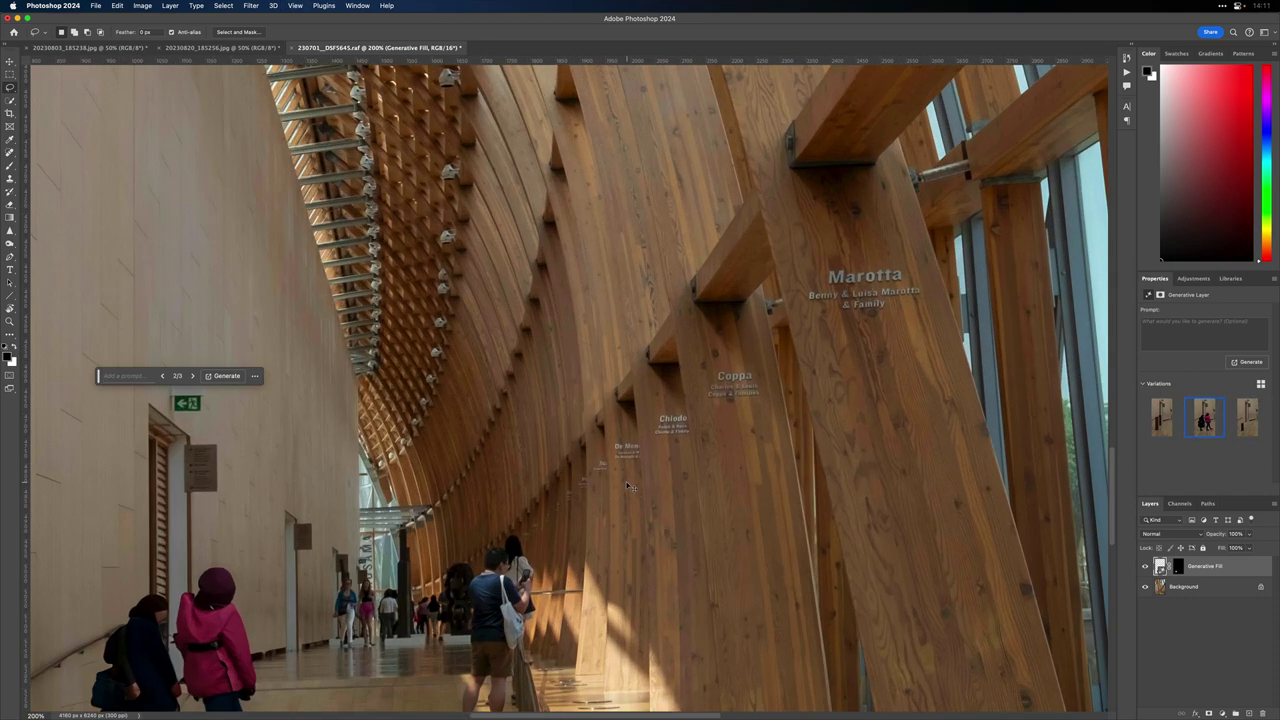
Step: Examine the generated couple alongside the other people in the hallway up close at 400%
drag(272, 635, 413, 475)
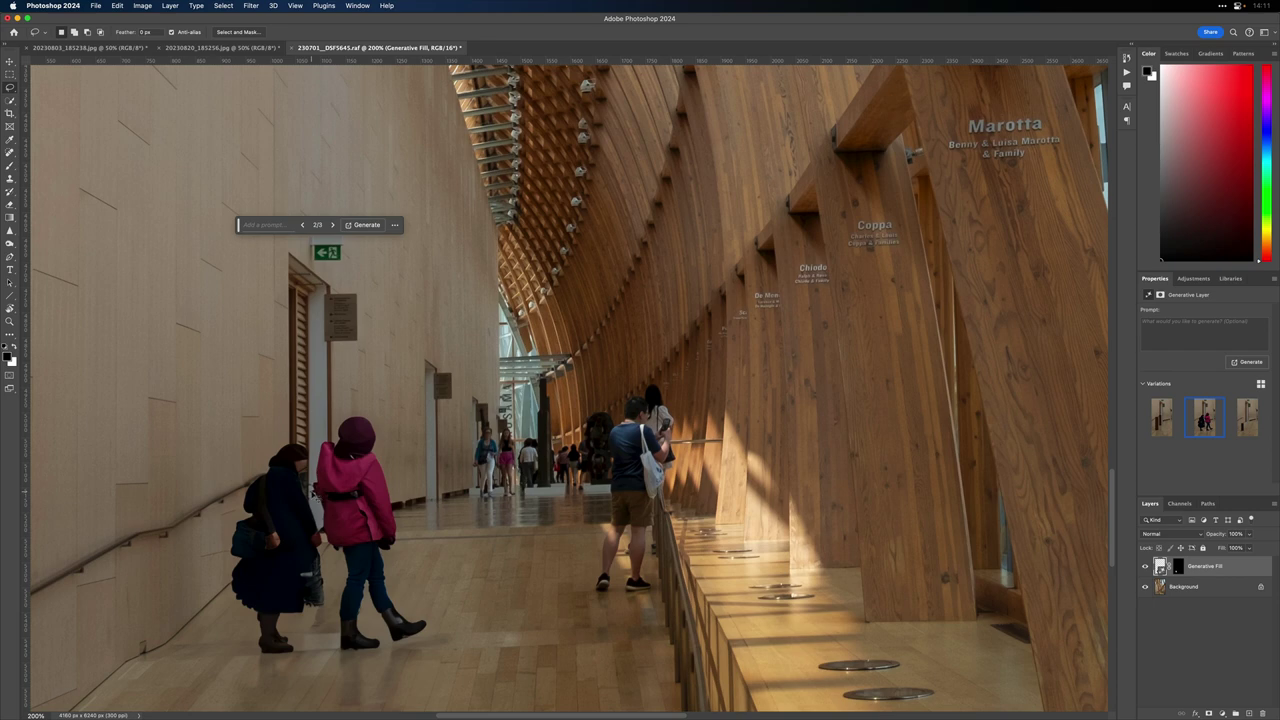
scroll(316, 497, up, 3)
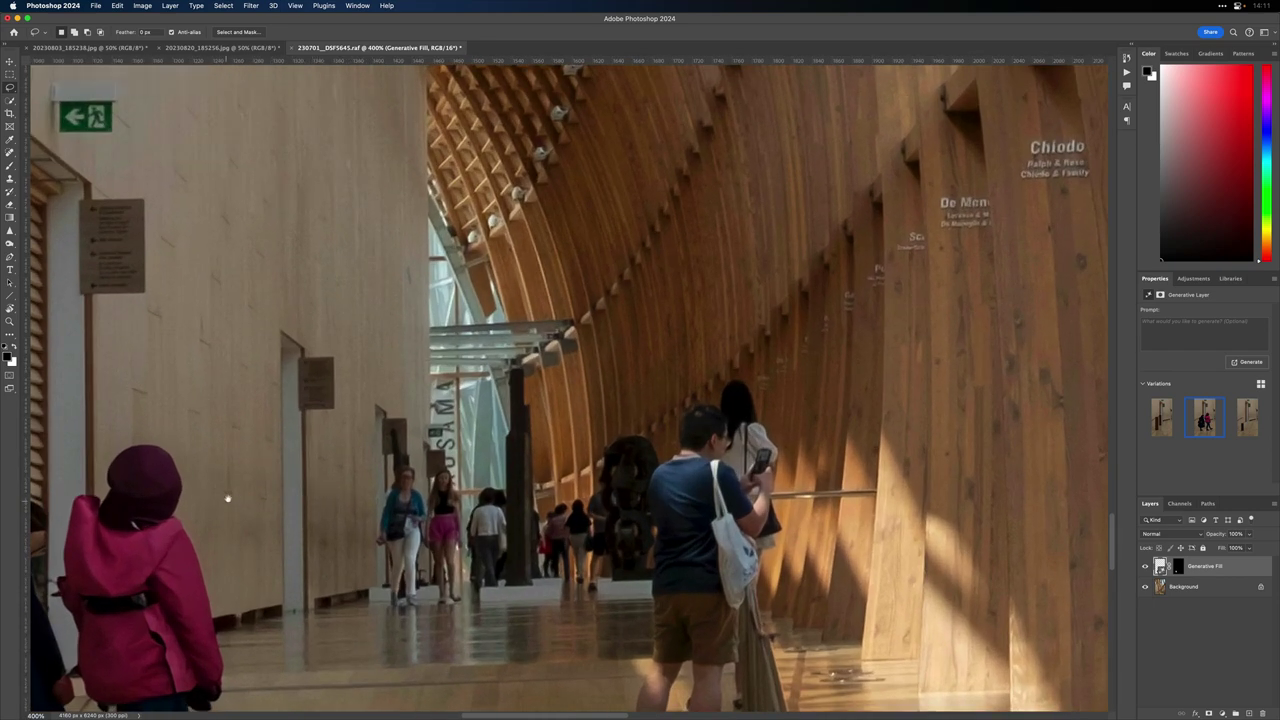
scroll(399, 439, up, 2)
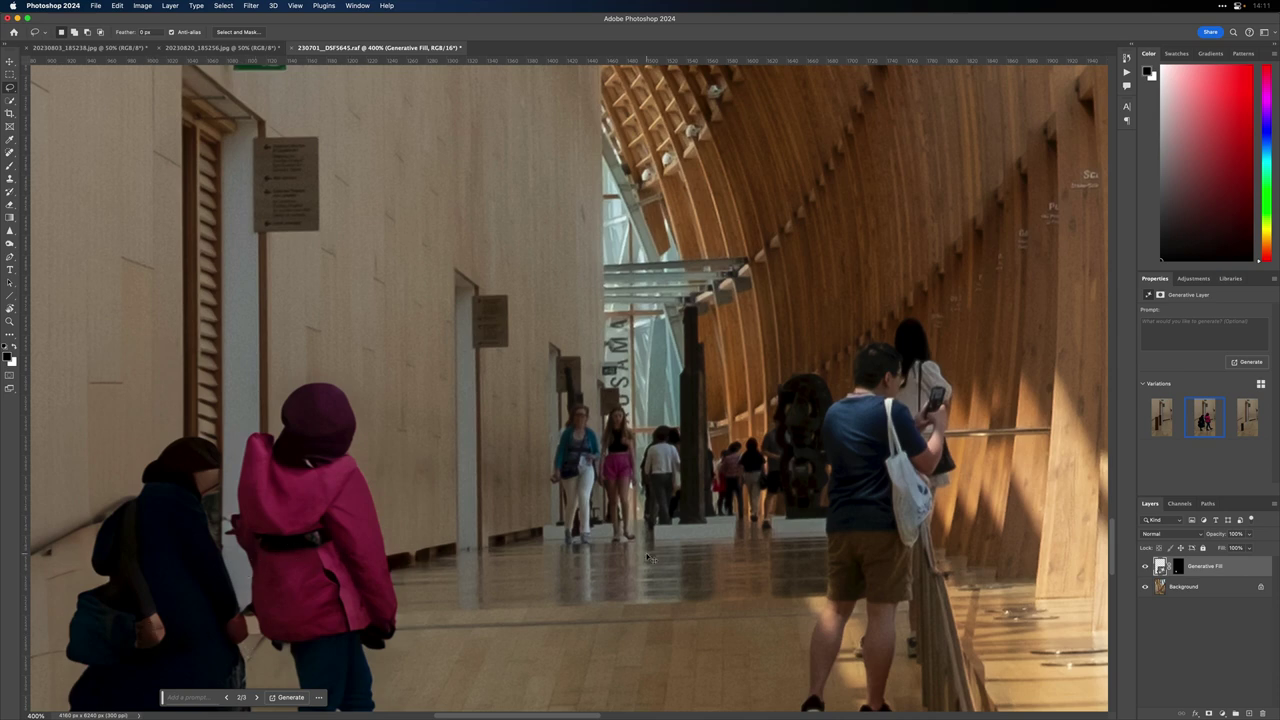
scroll(648, 558, down, 1)
scroll(648, 558, down, 5)
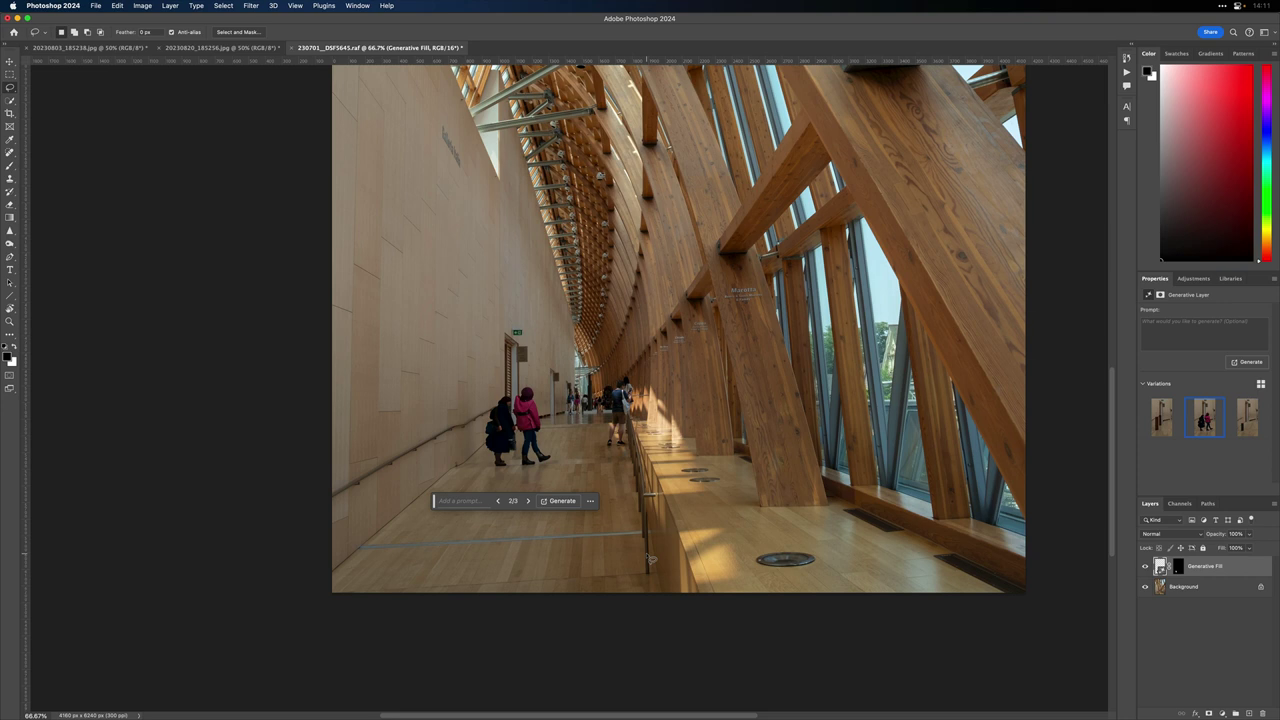
Step: Switch the Generative Fill layer to its third variation, enlarge the variation thumbnails and generate another set with an empty prompt
click(1245, 420)
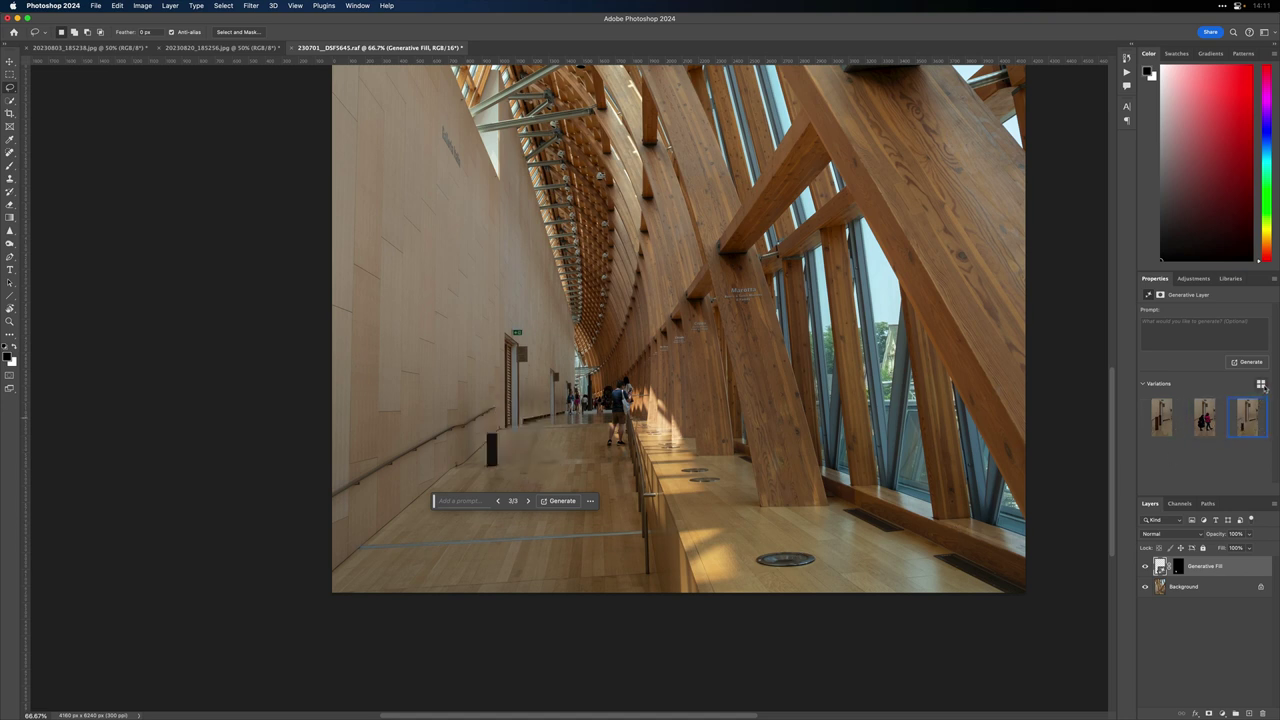
click(1262, 386)
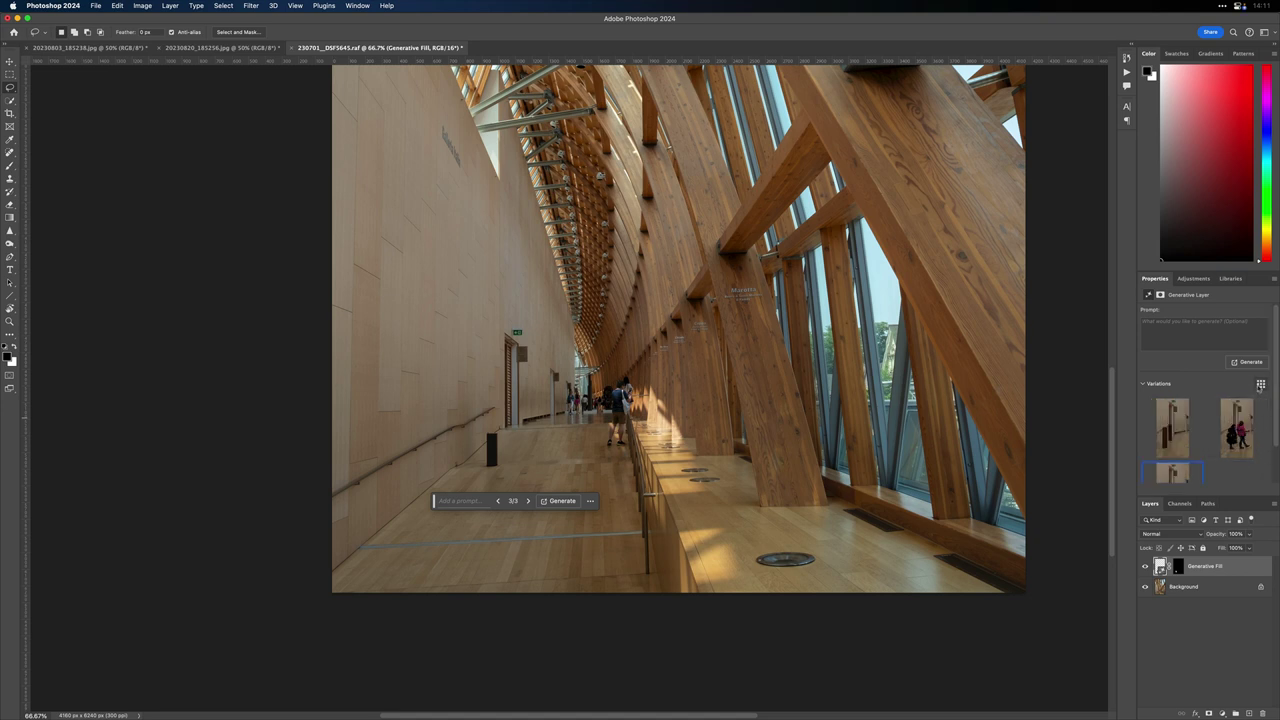
click(1247, 364)
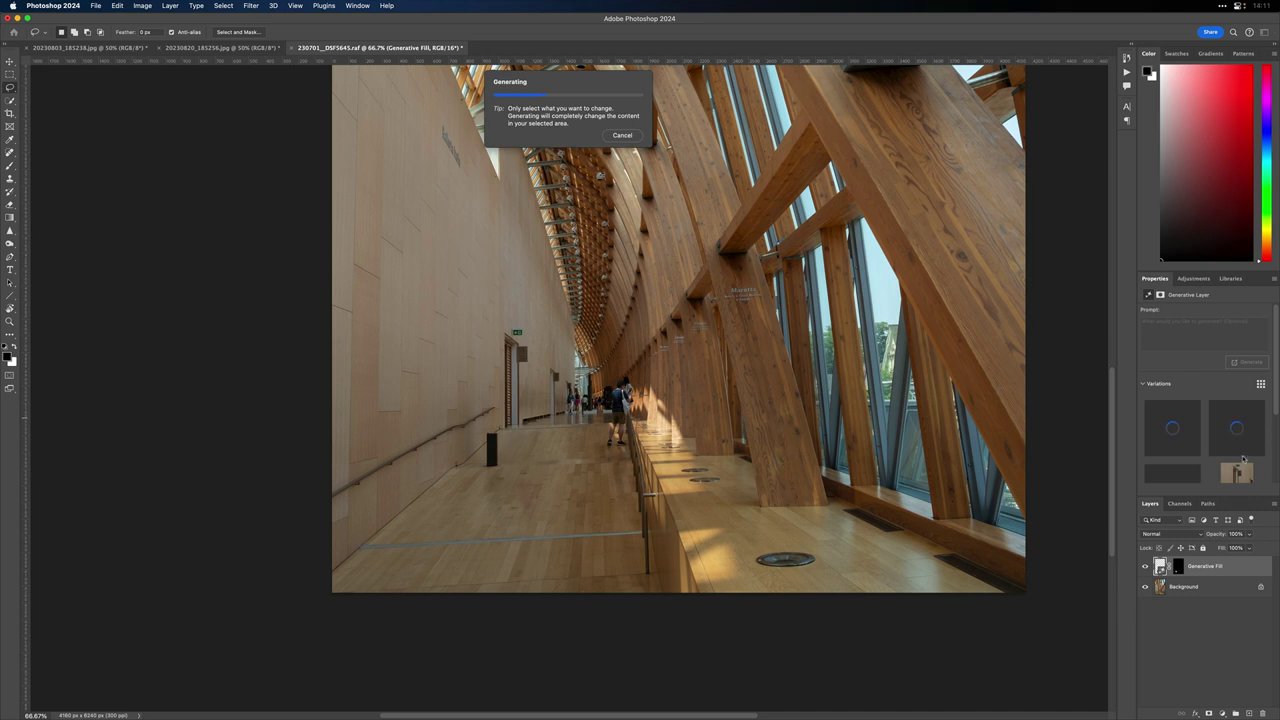
Step: Undock and lengthen the Properties panel to fit all variation thumbnails, and preview the second variation
drag(1155, 278, 144, 124)
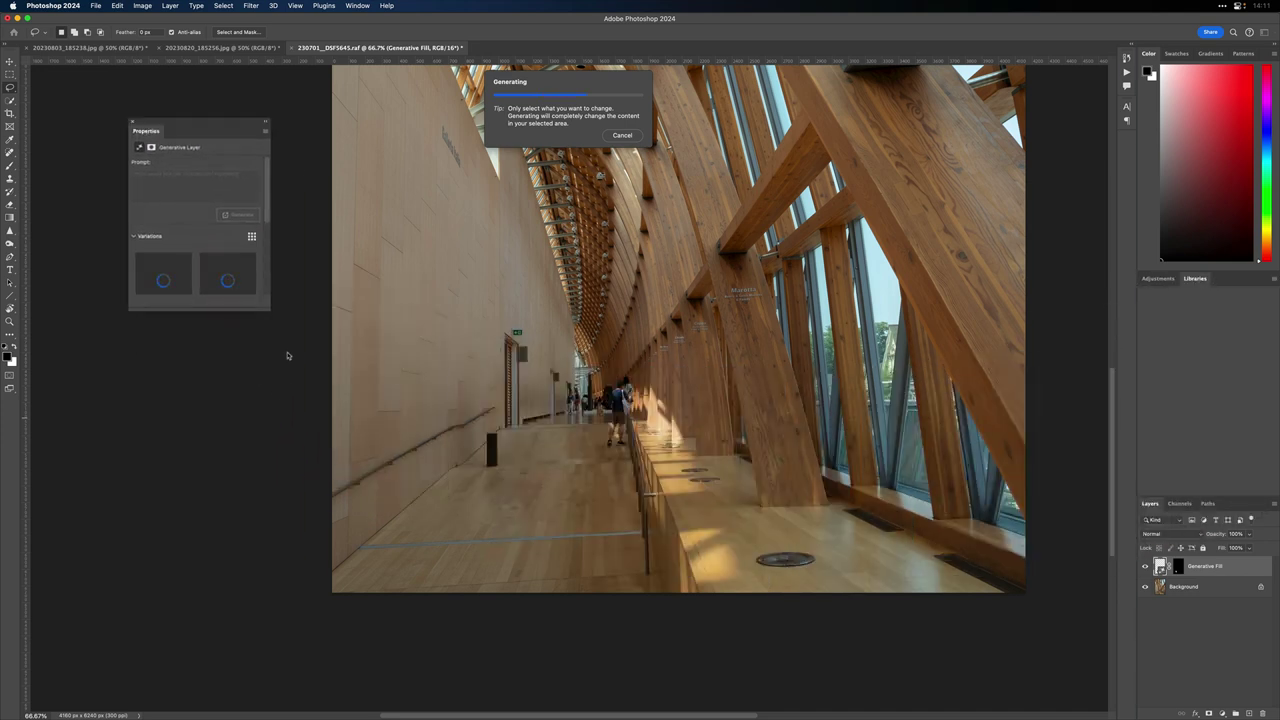
drag(268, 308, 233, 600)
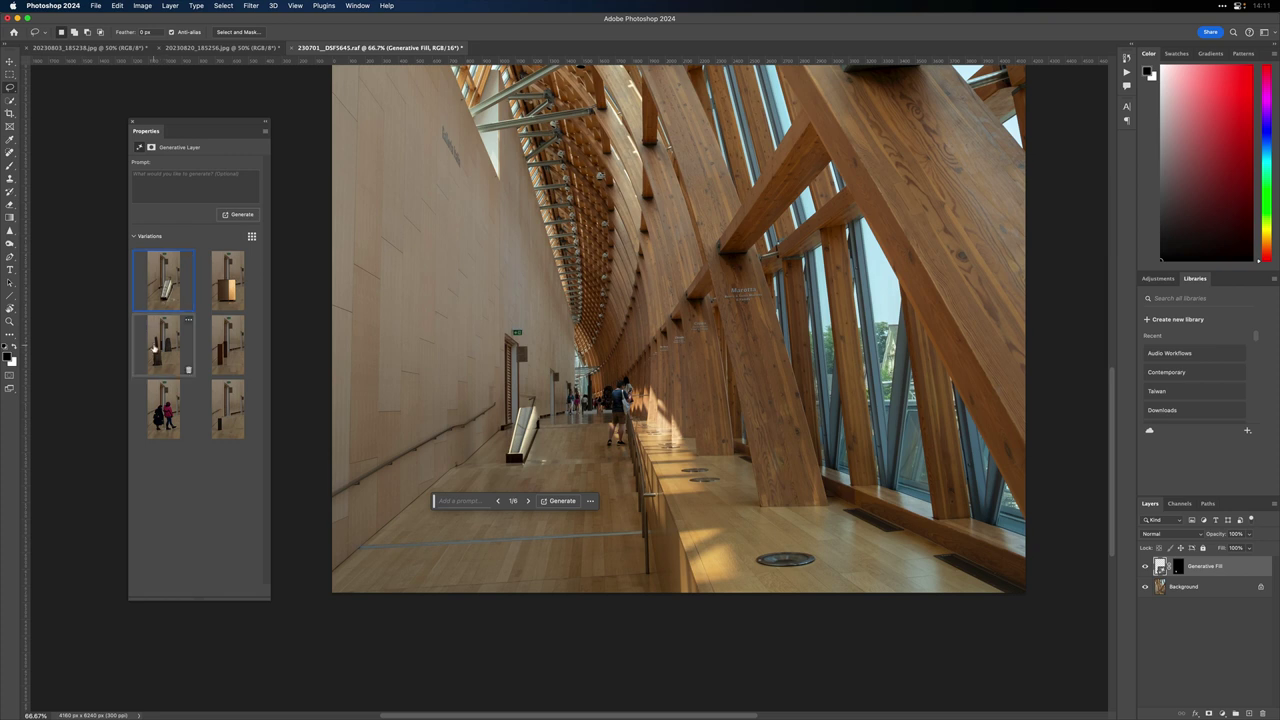
click(217, 300)
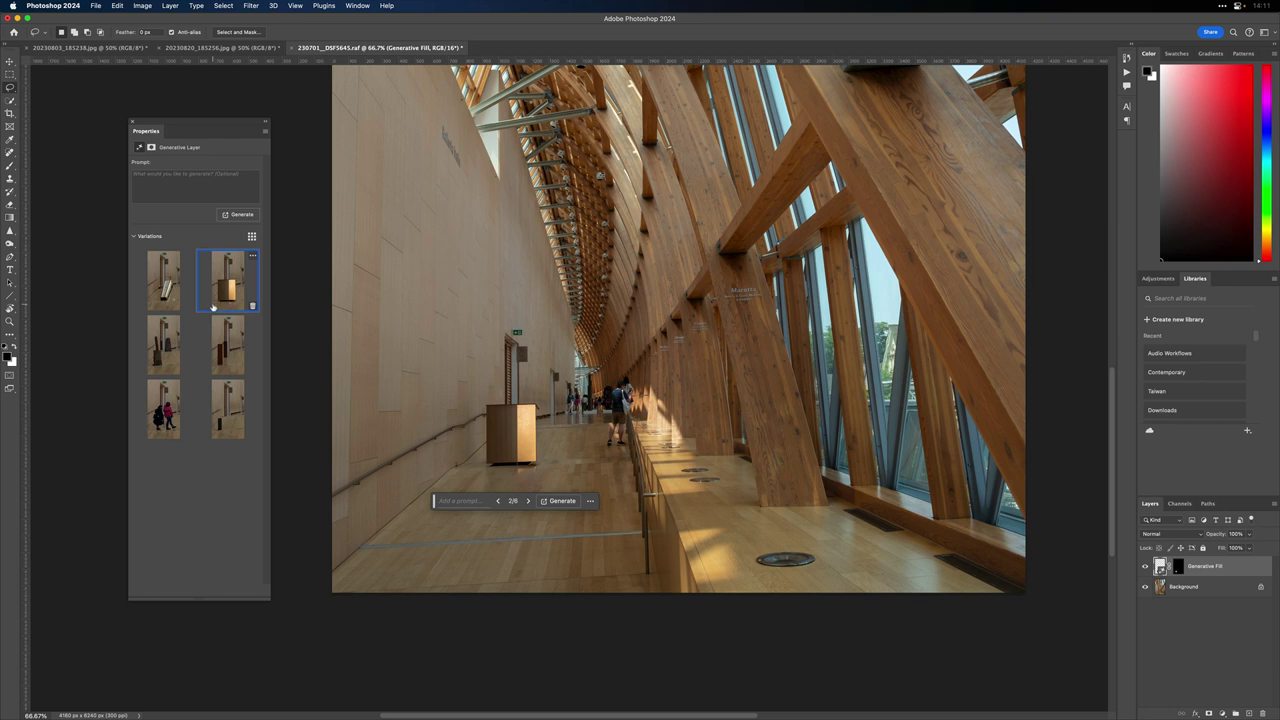
Step: Delete the Generative Fill layer and restore the previous selection around the walking couple
mouse_move(225, 387)
drag(1224, 573, 1262, 712)
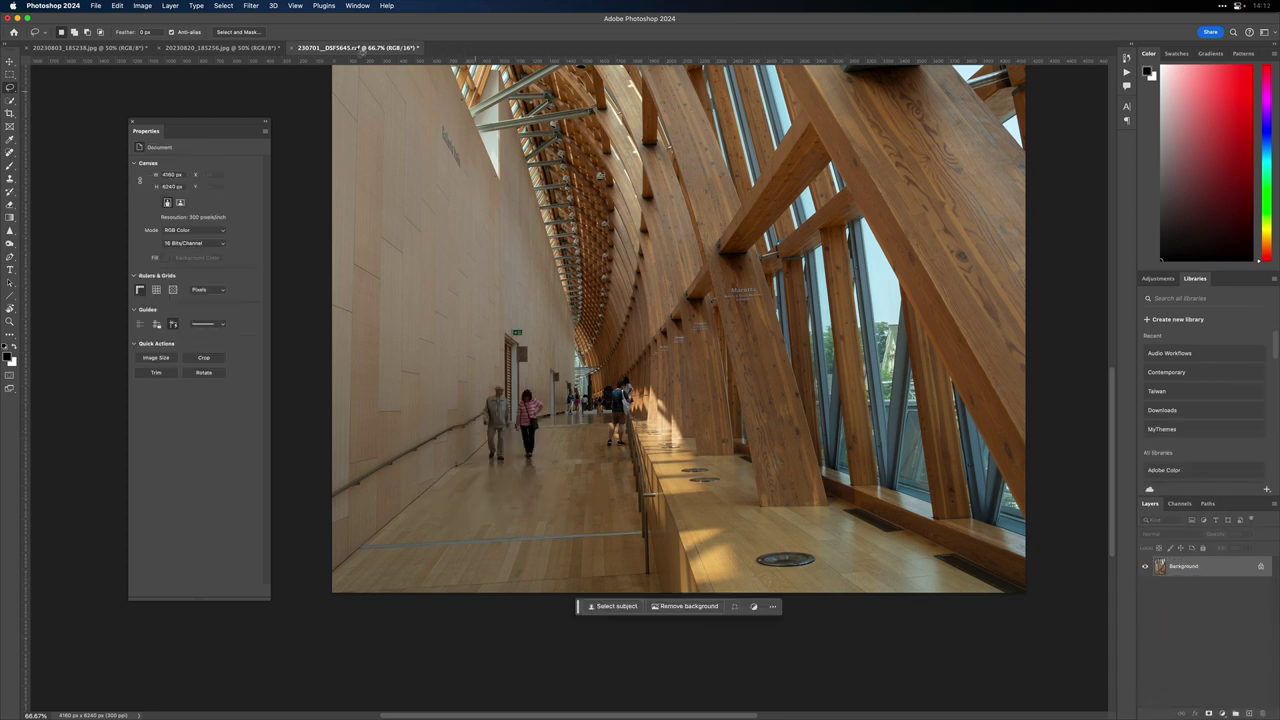
click(213, 5)
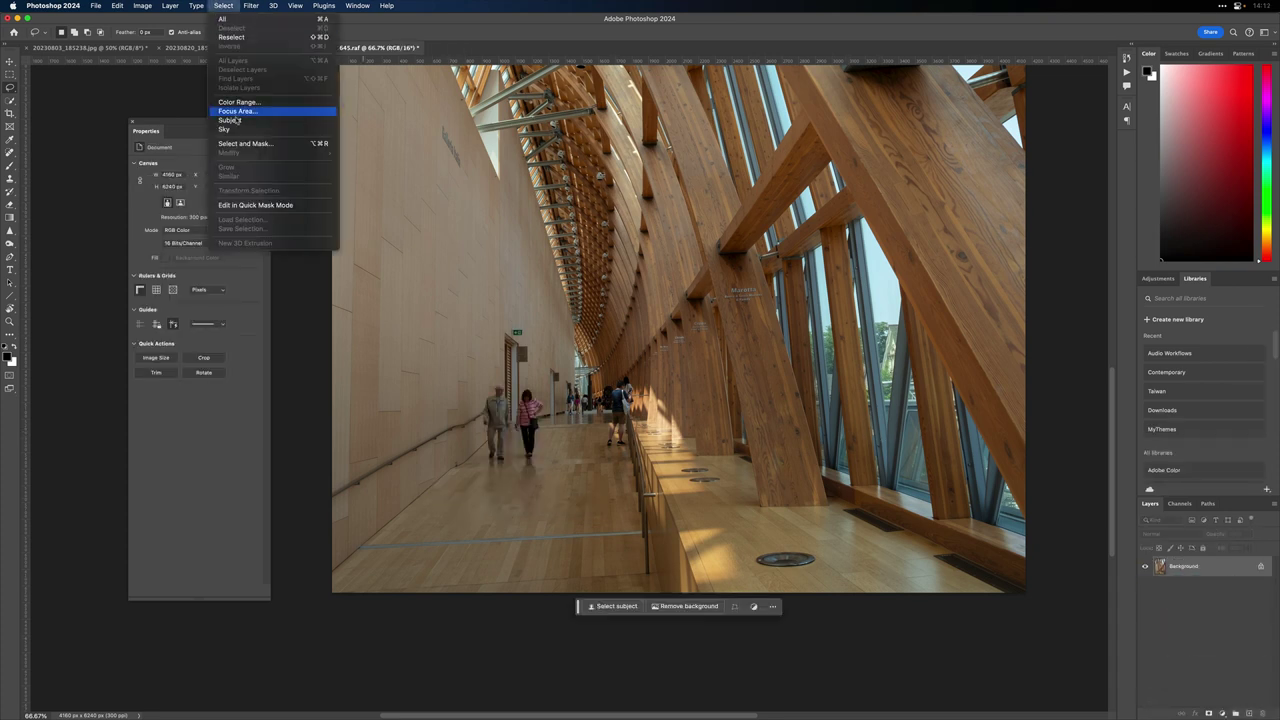
click(231, 37)
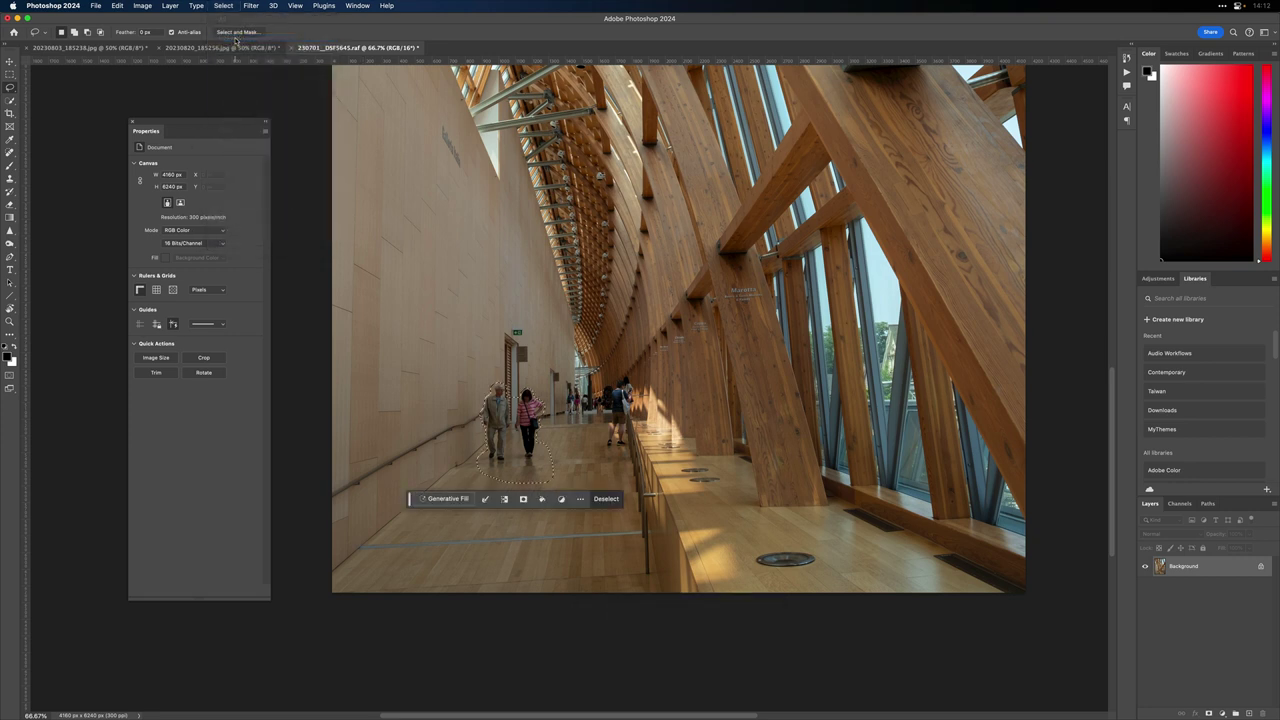
Step: Run Generative Fill on the selected couple with the prompt "remove people"
click(434, 499)
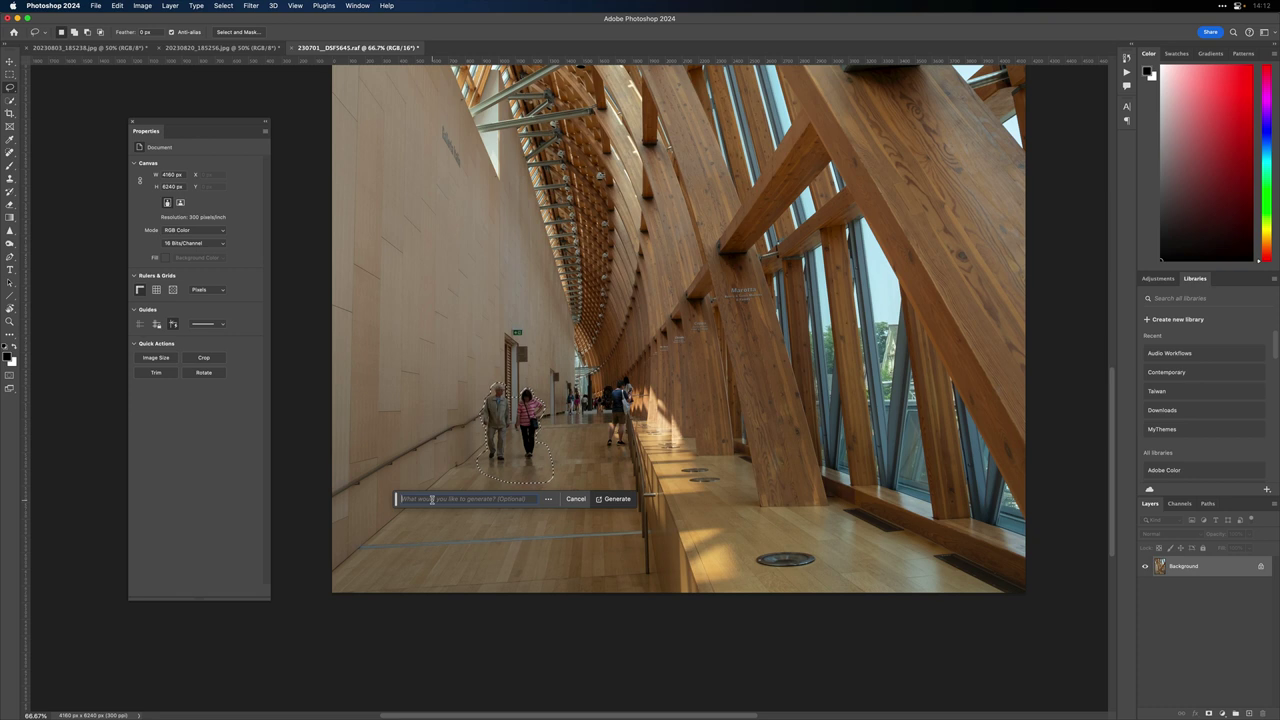
text(remove people)
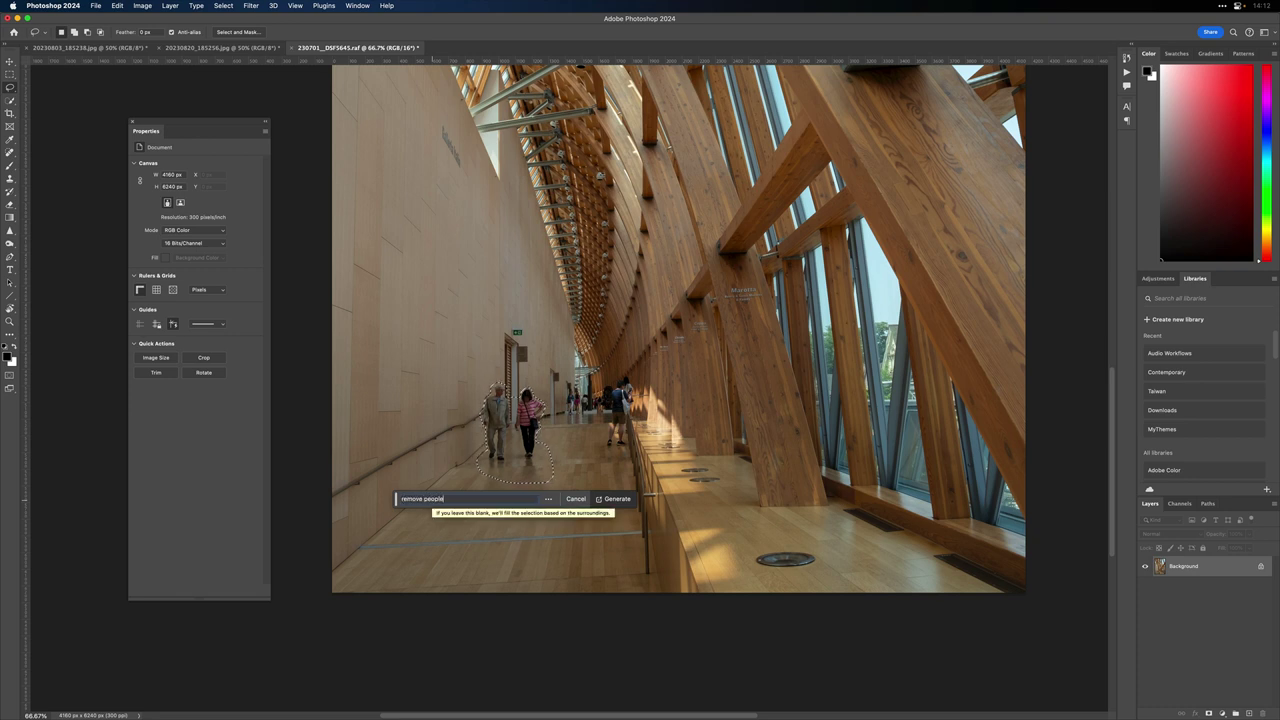
key(Return)
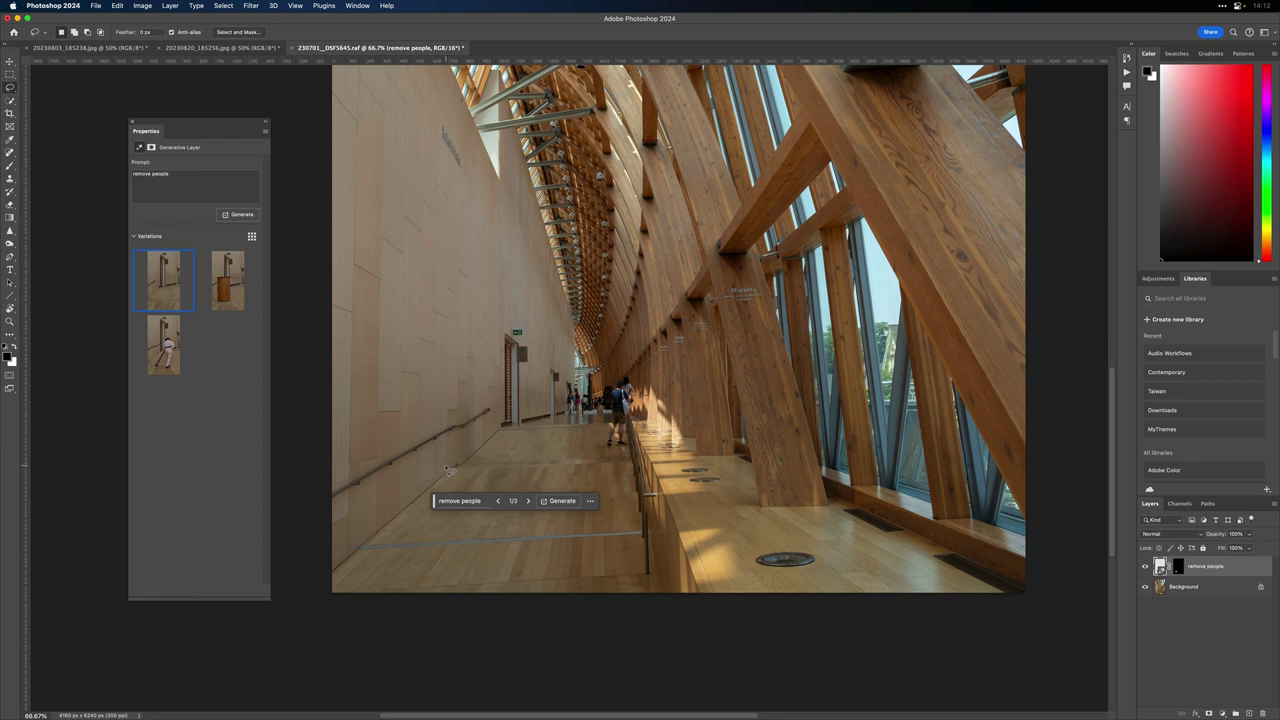
Step: Preview all three variations of the "remove people" layer and return to the first one
click(158, 360)
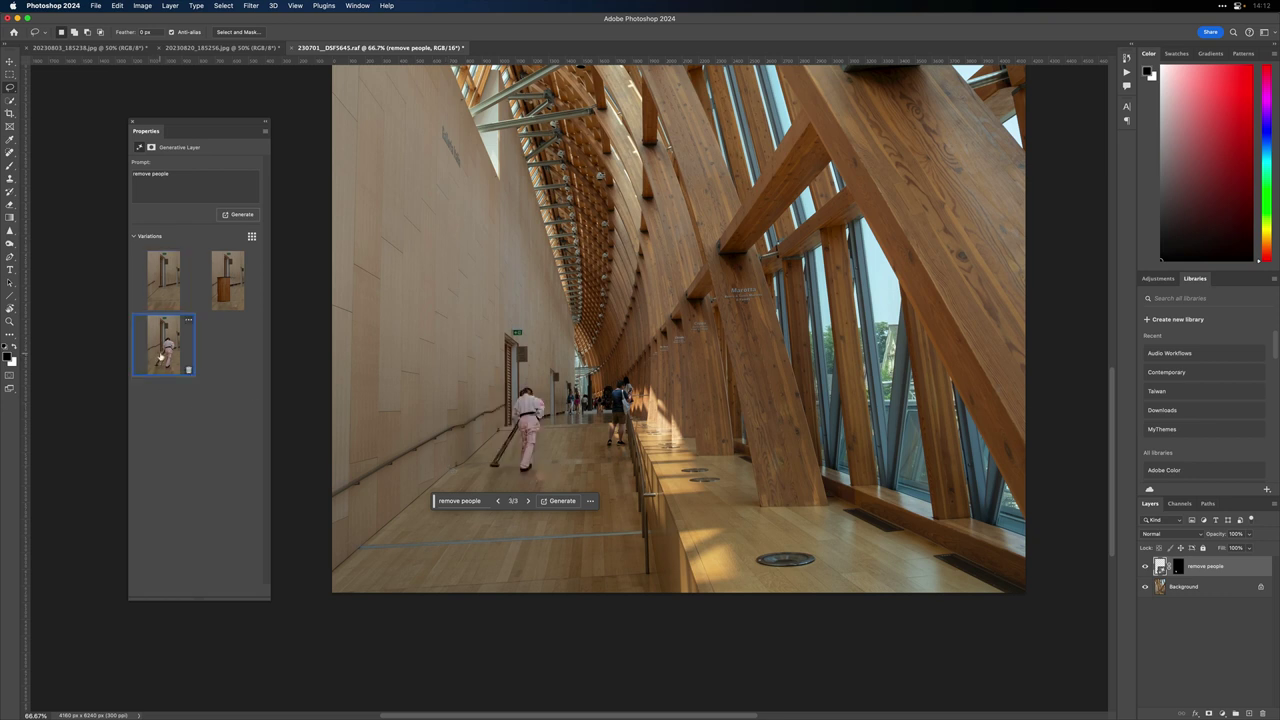
click(210, 297)
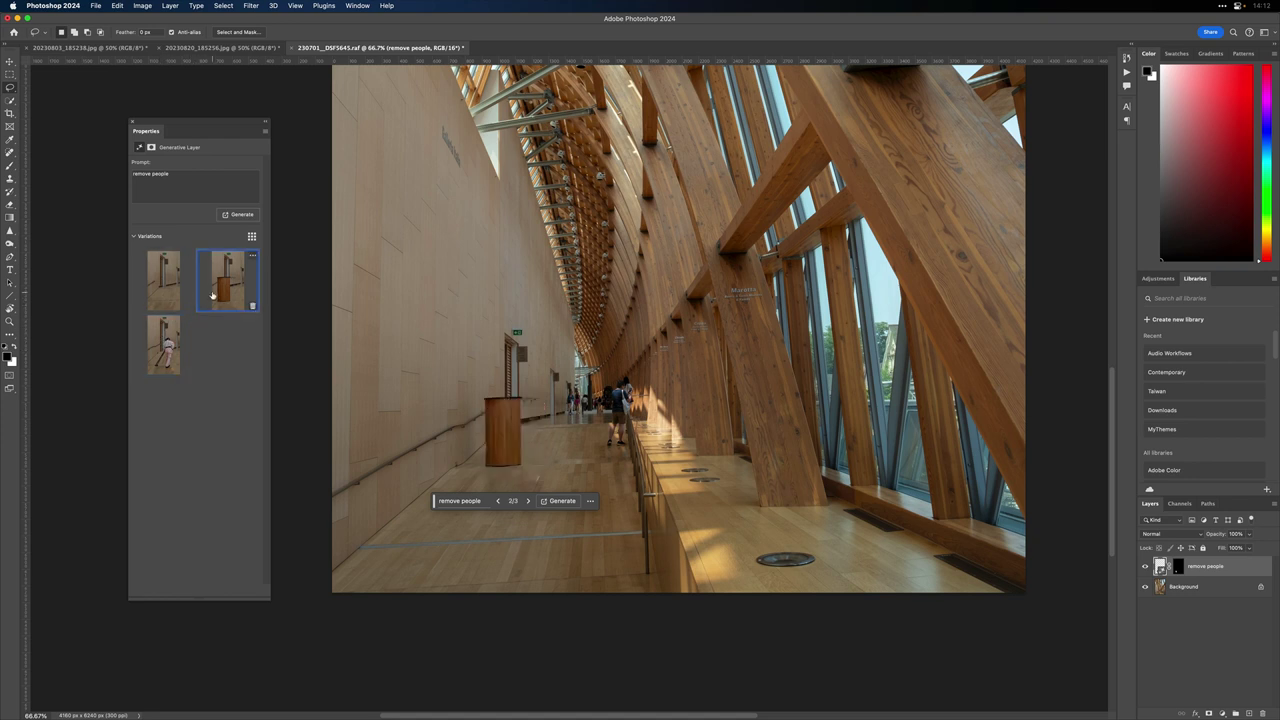
click(170, 293)
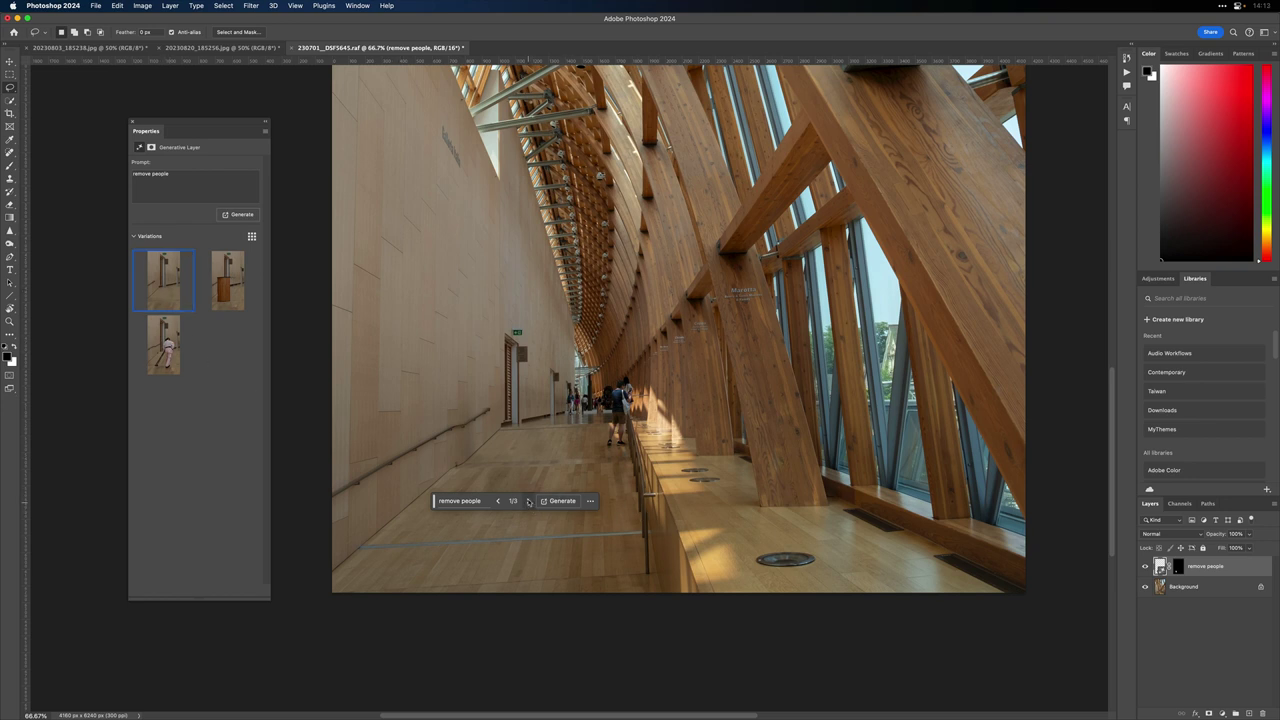
click(528, 501)
click(528, 501)
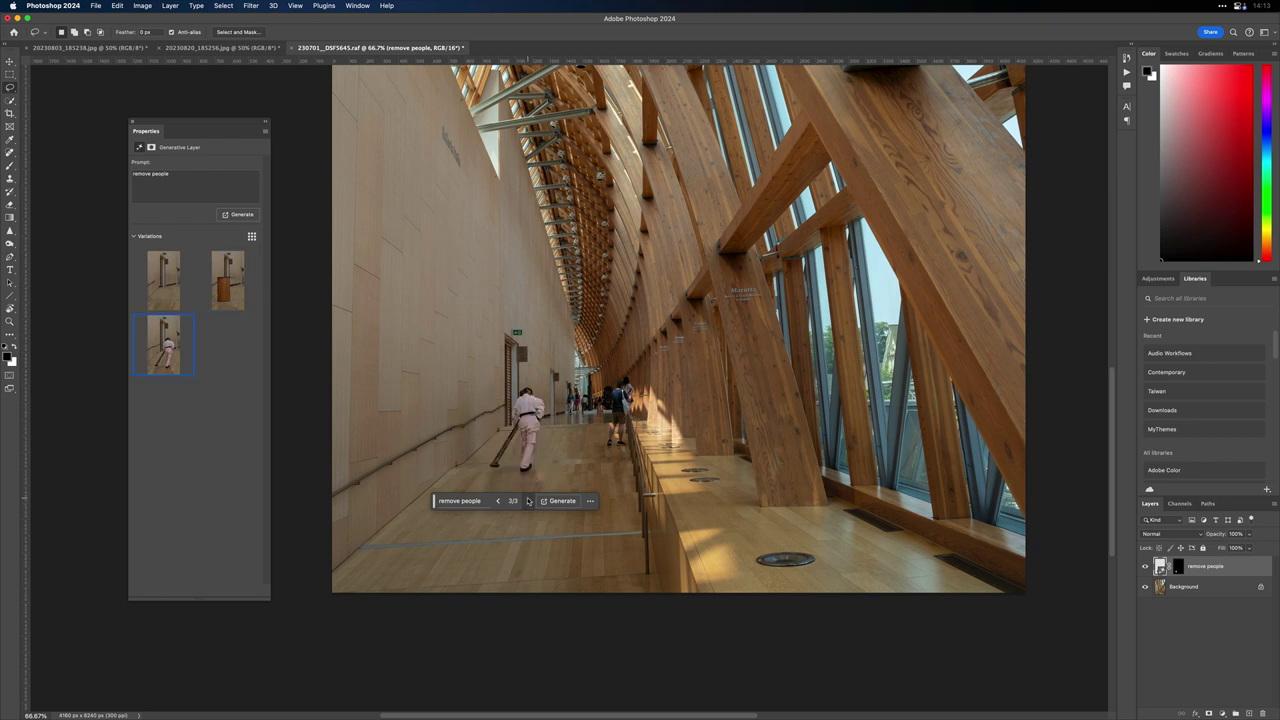
click(528, 501)
Step: Generate another set of variations for the "remove people" layer and select the fourth one, with the empty floor
click(560, 501)
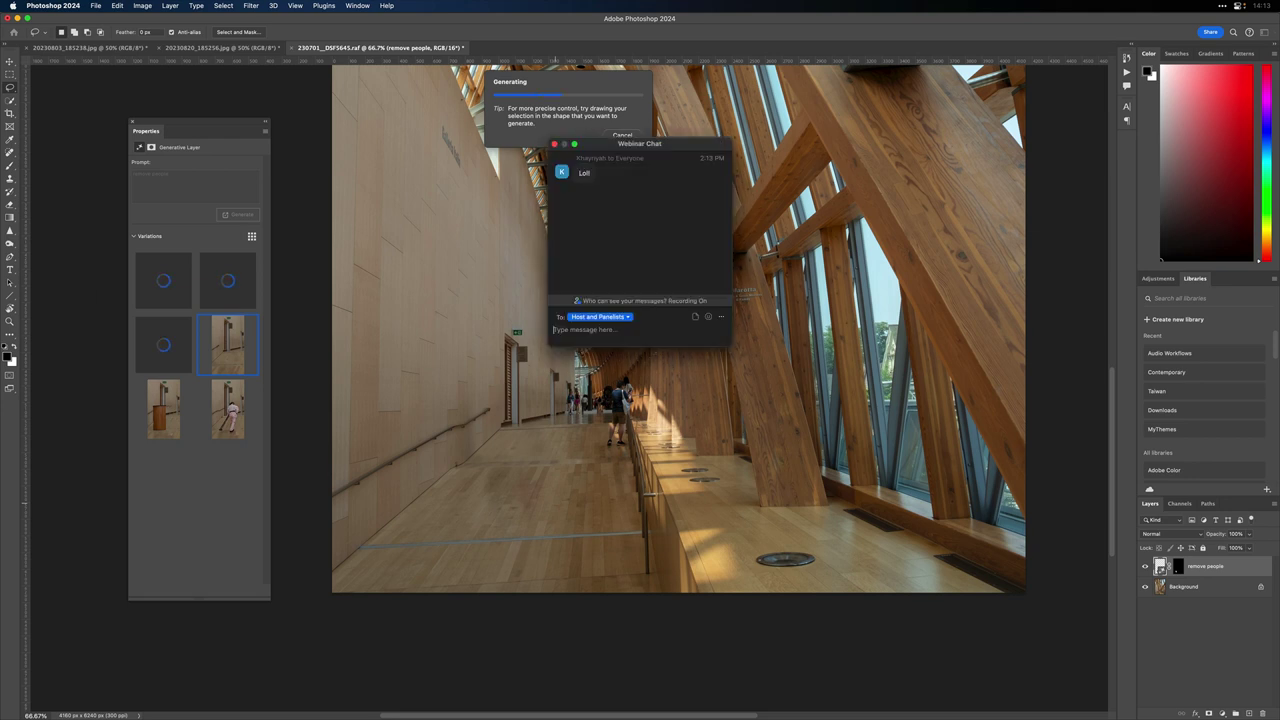
drag(620, 145, 0, 172)
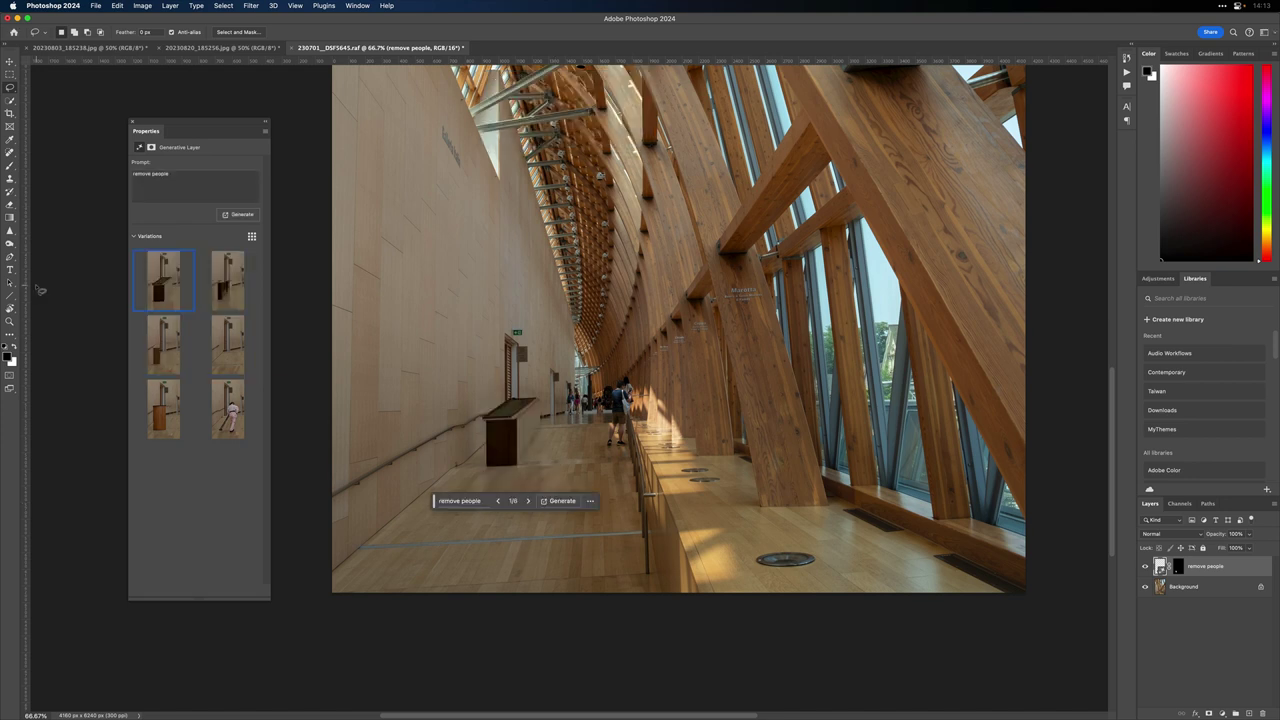
click(240, 347)
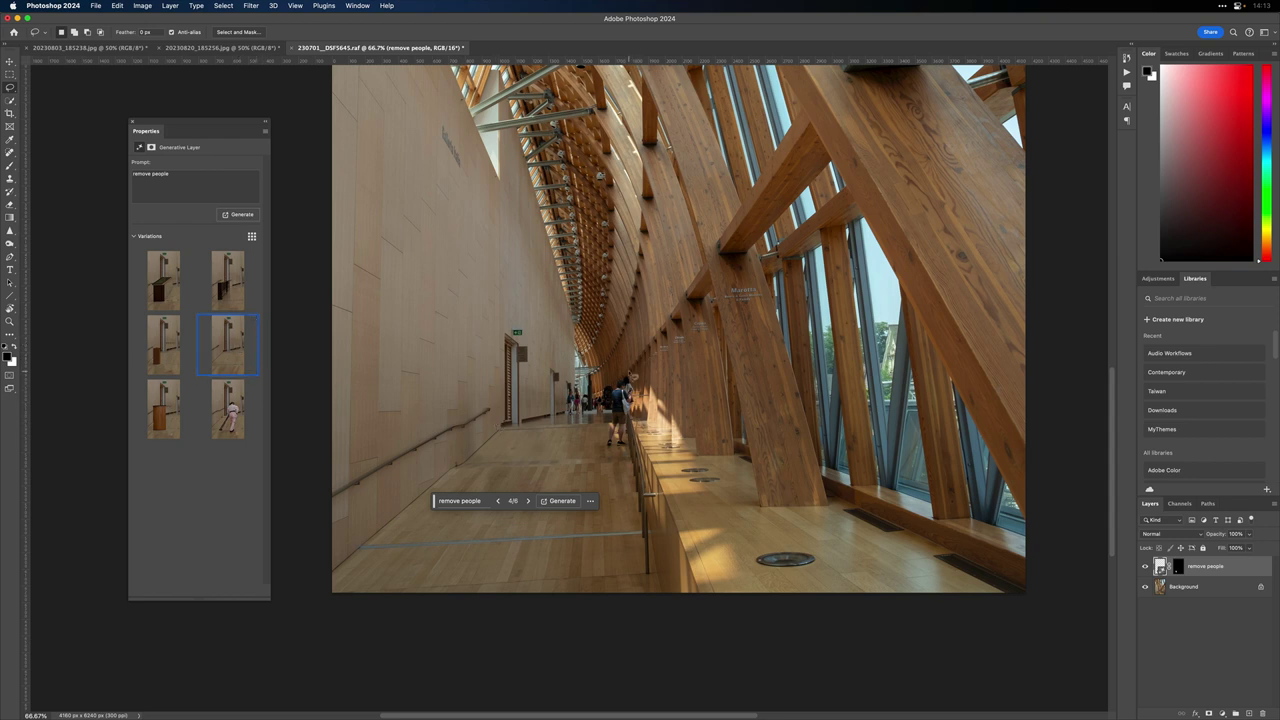
Step: Lasso the people standing beside the railing and run Generative Fill on them with the prompt "remove people"
mouse_move(632, 378)
mouse_down()
mouse_move(612, 388)
mouse_move(604, 446)
mouse_move(616, 460)
mouse_move(633, 438)
mouse_up()
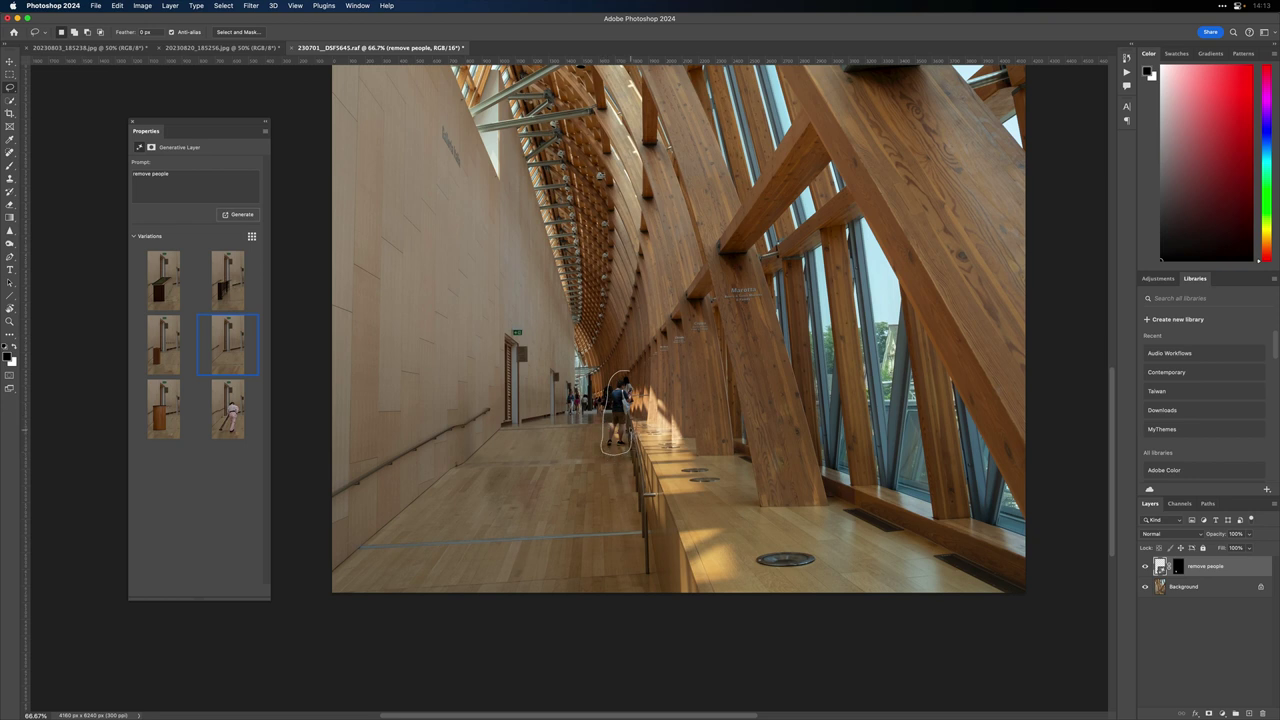
drag(637, 392, 634, 379)
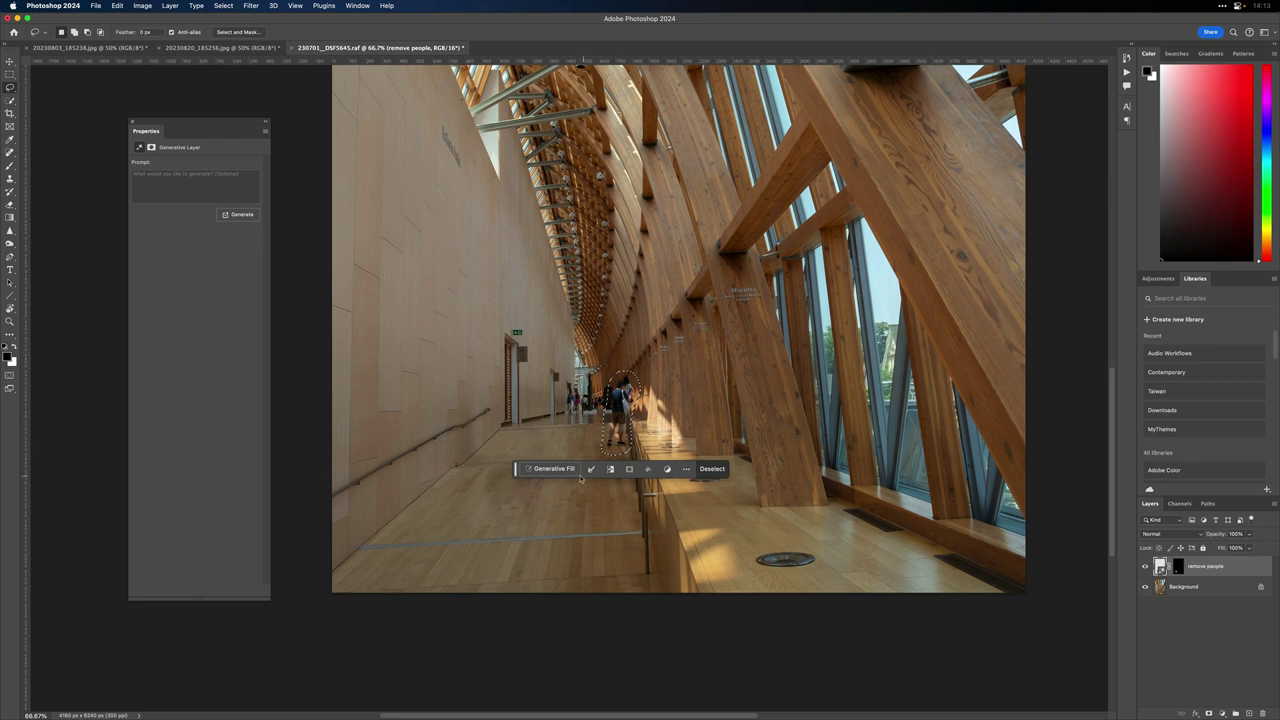
click(556, 469)
text(remove people)
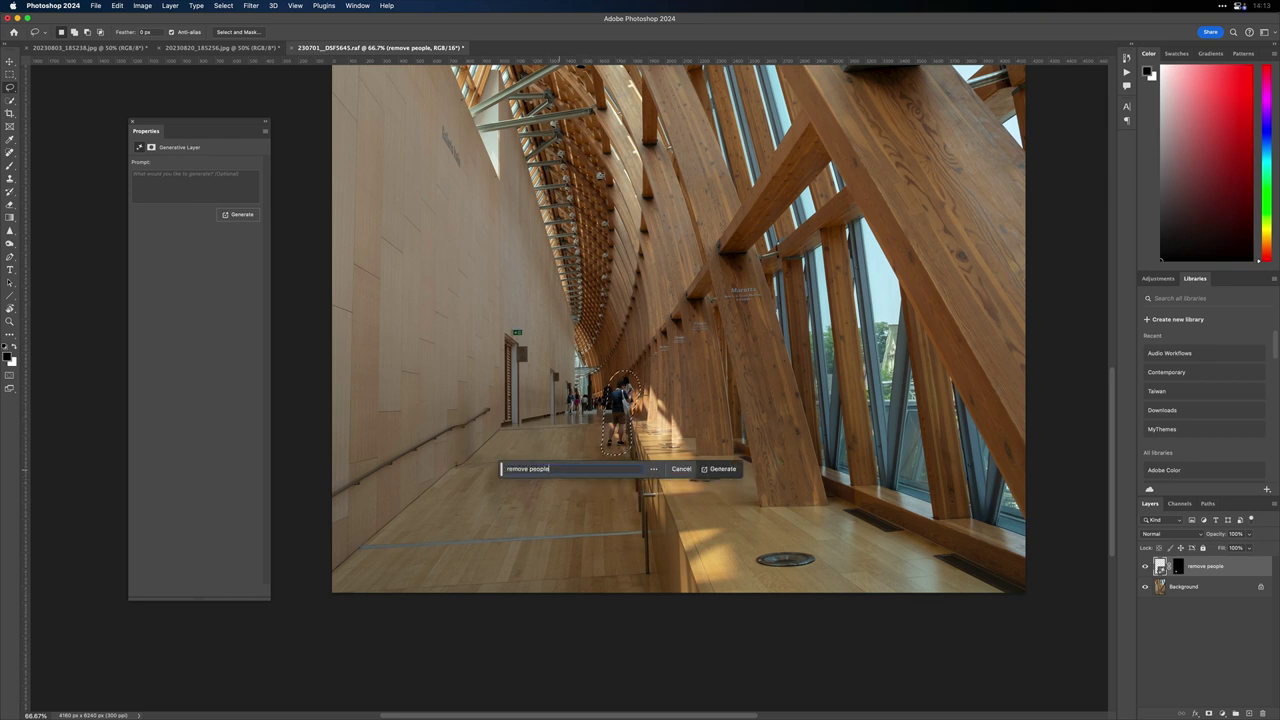
key(Return)
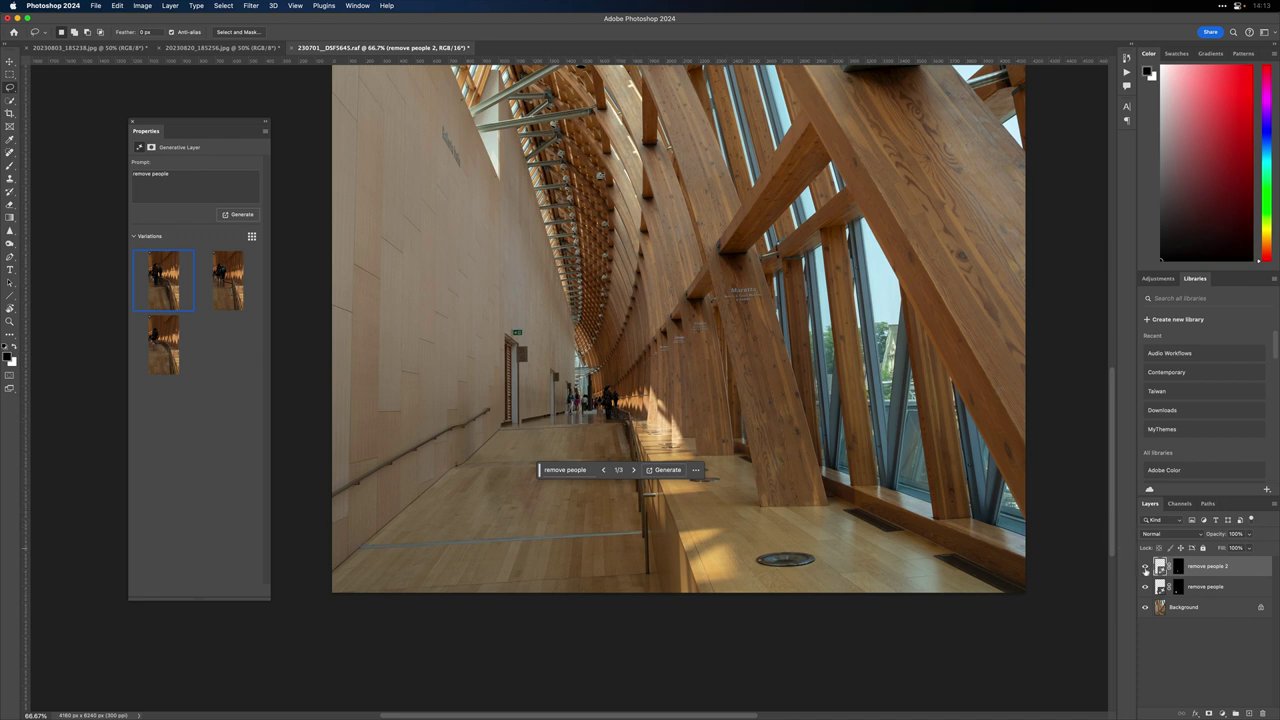
Step: Compare the railing area before and after the fill by hiding and showing the "remove people 2" layer
click(1145, 566)
click(1145, 566)
click(1145, 566)
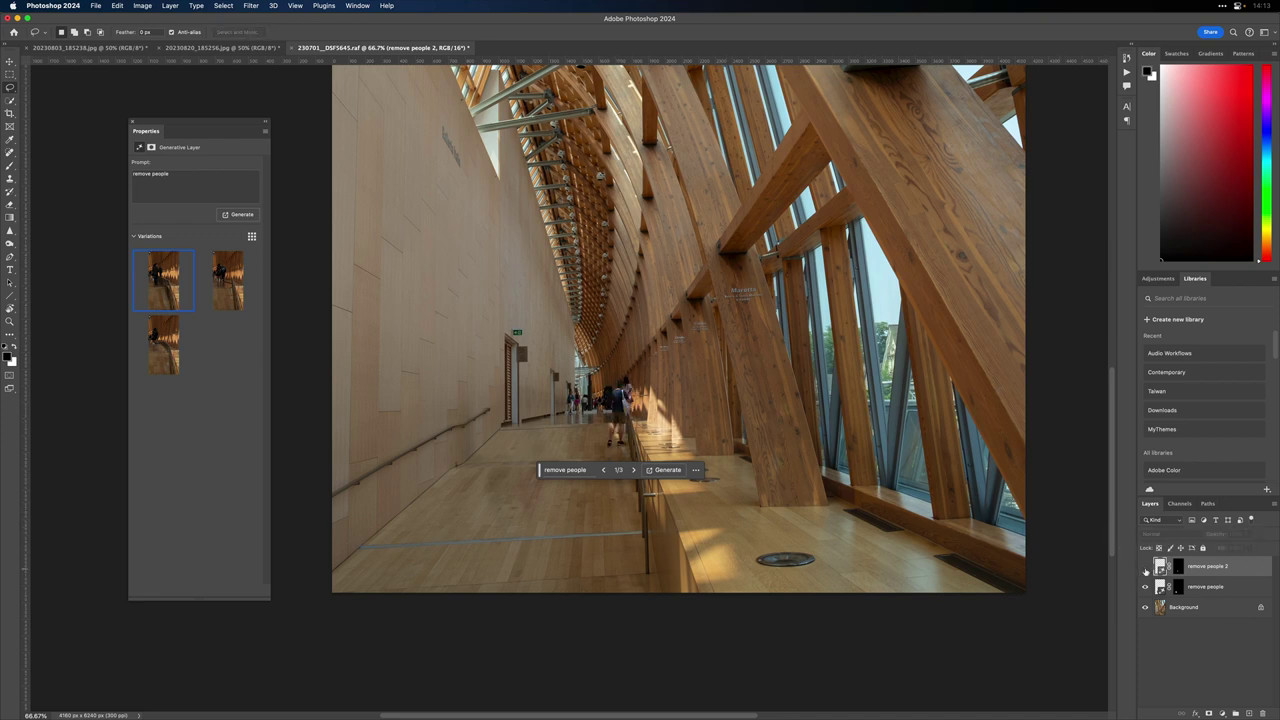
click(1145, 566)
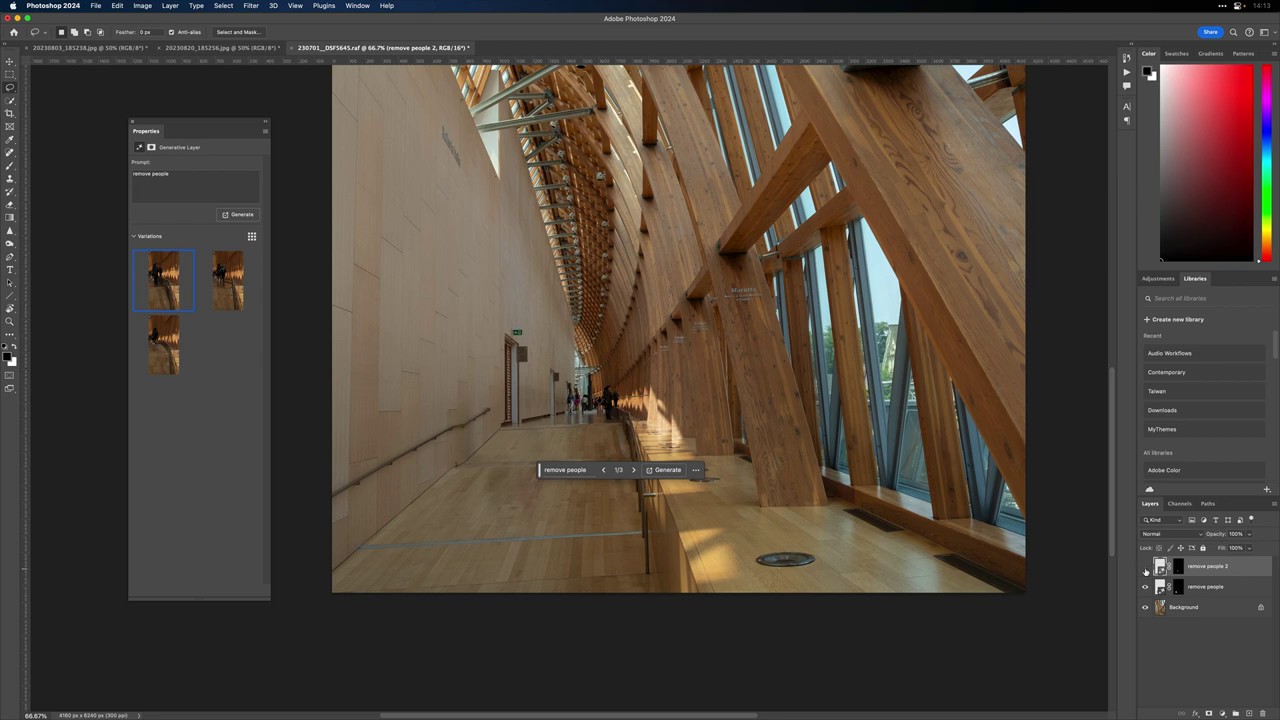
click(1145, 566)
click(1145, 566)
Step: Lasso the group of distant people at the hallway's far end and run Generative Fill with the prompt "remove people"
mouse_move(570, 386)
mouse_down()
mouse_move(569, 424)
mouse_move(599, 425)
mouse_move(626, 408)
mouse_move(621, 386)
mouse_move(570, 388)
mouse_up()
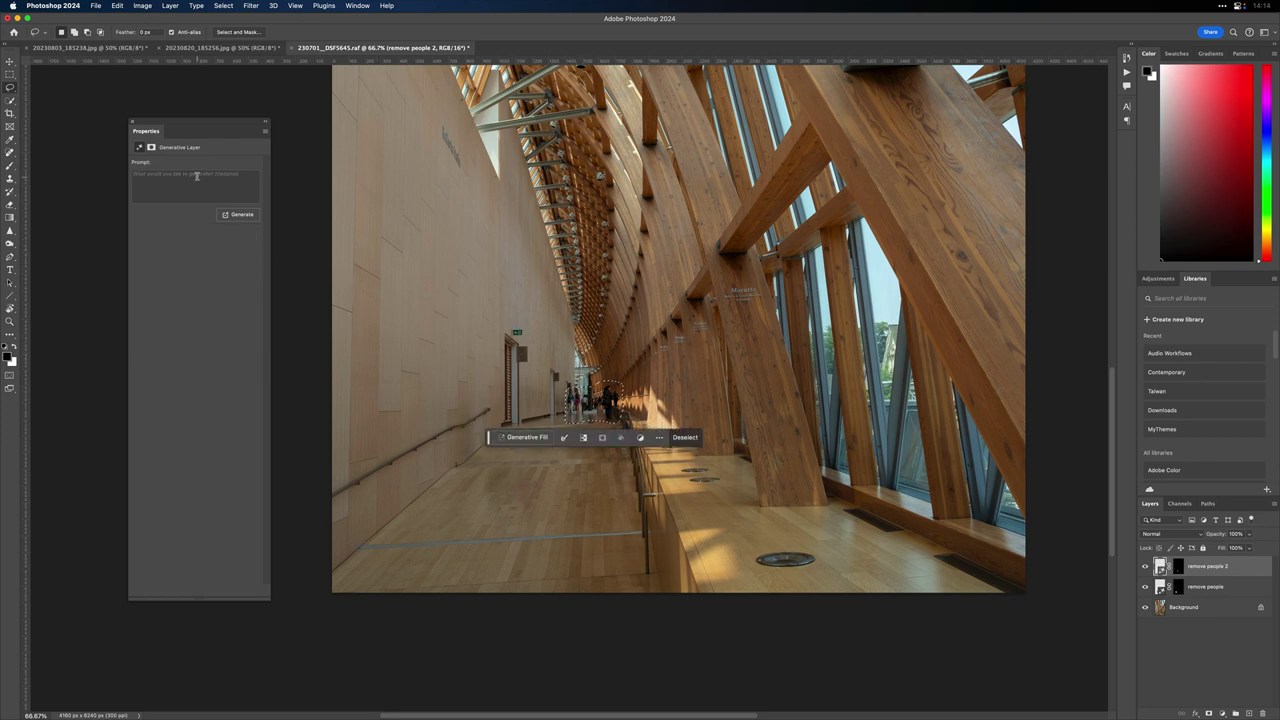
click(197, 176)
text(remove people)
key(Return)
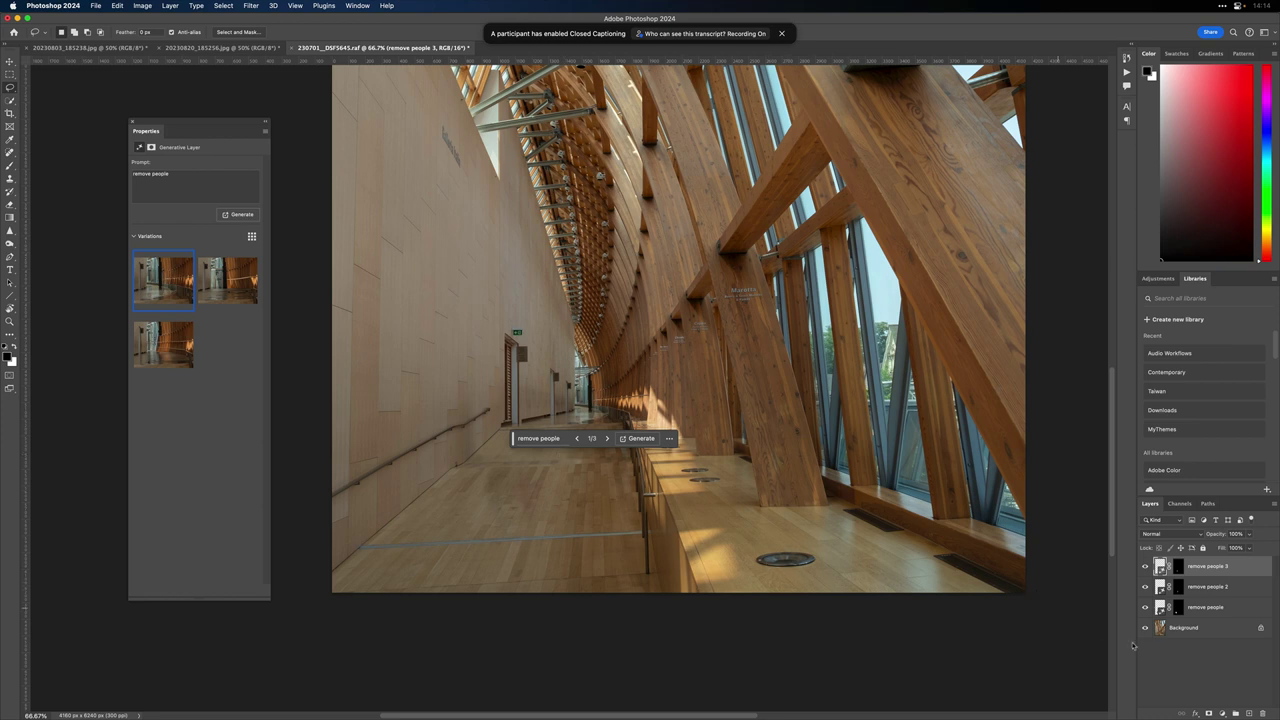
Step: Compare the photo with and without the three "remove people" layers, and view the cleaned hallway at 100%
click(1172, 654)
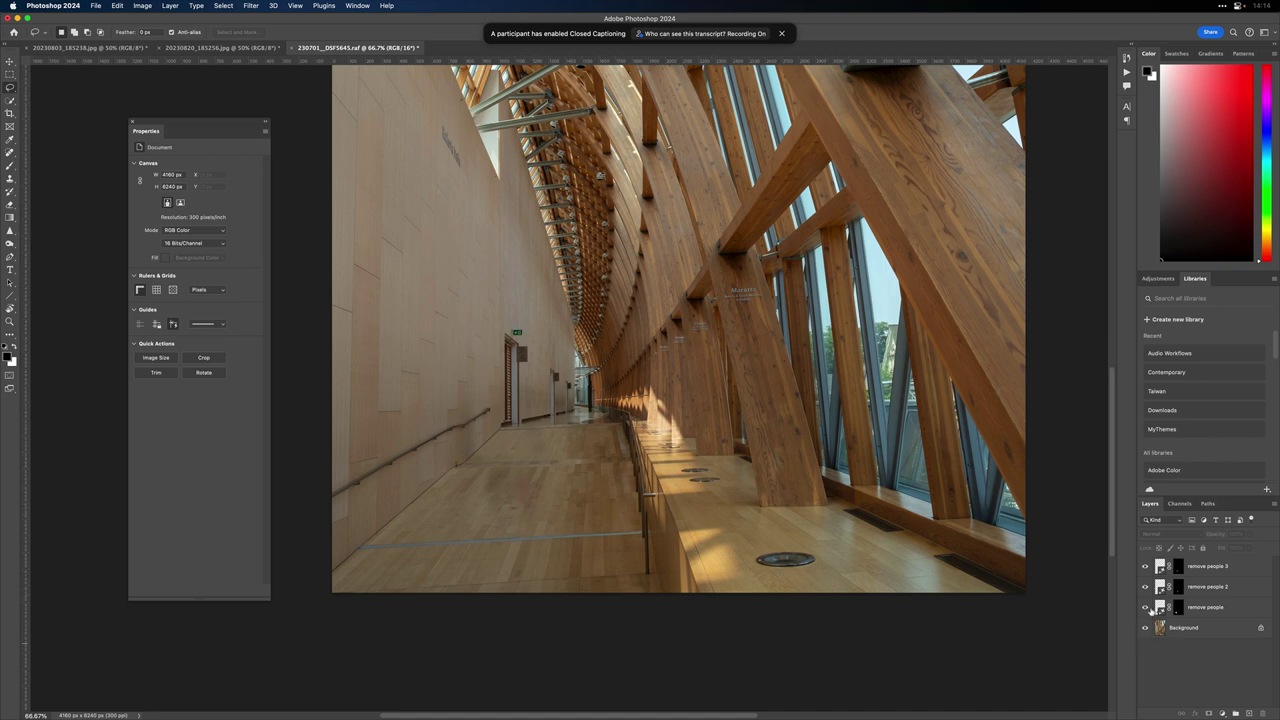
drag(1146, 609, 1145, 568)
click(1146, 567)
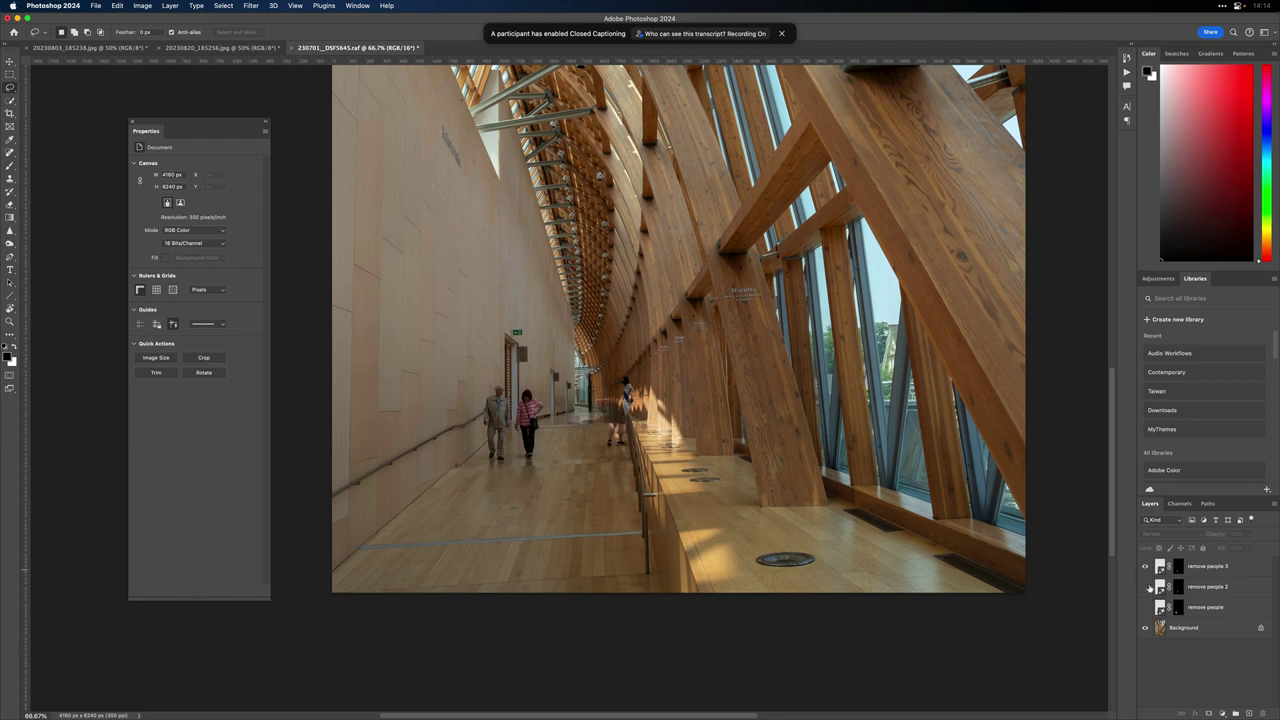
click(1146, 587)
click(1146, 607)
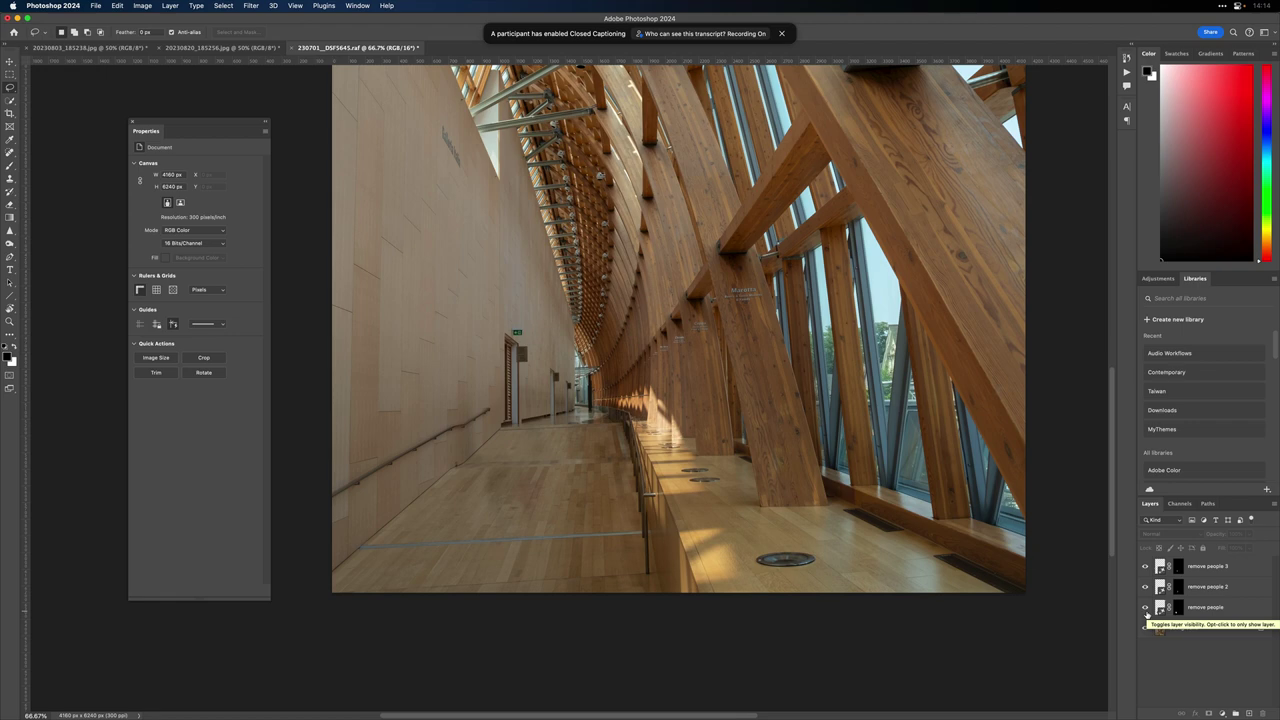
key(super+equal)
key(super+equal)
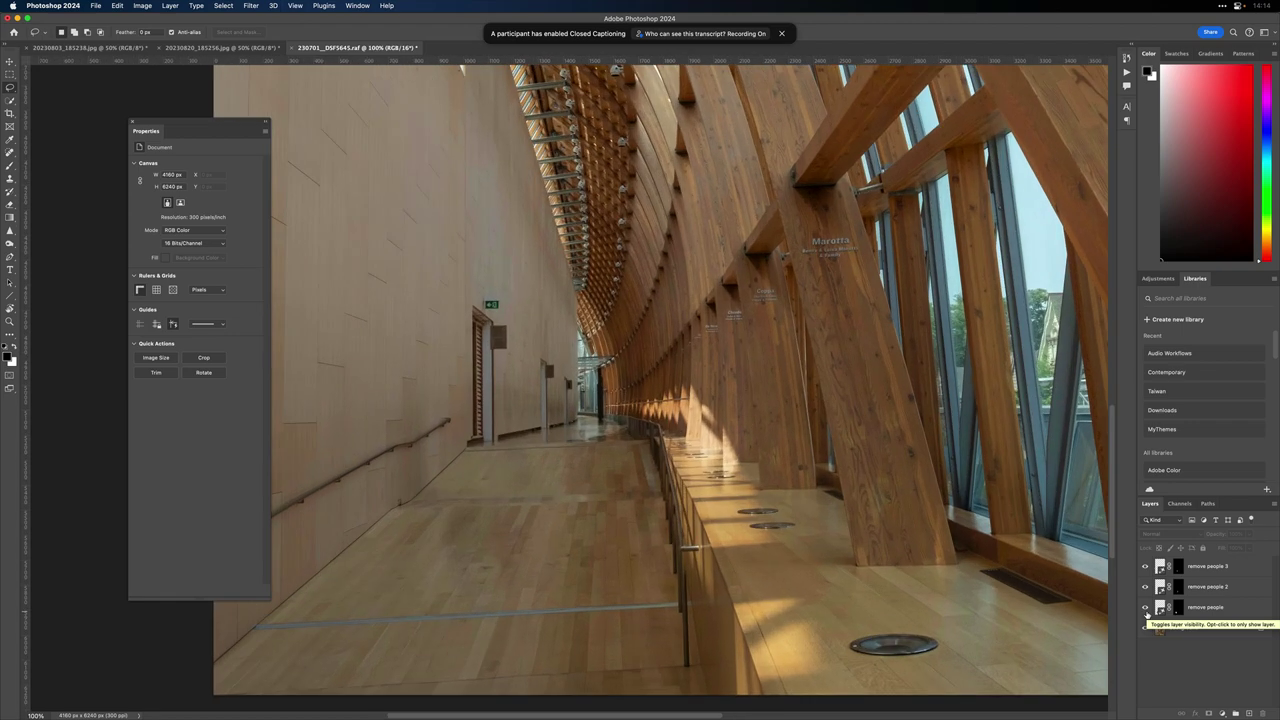
Step: Compare the floor where the walking couple stood with and without the "remove people" layer
scroll(726, 670, down, 5)
scroll(726, 670, left, 3)
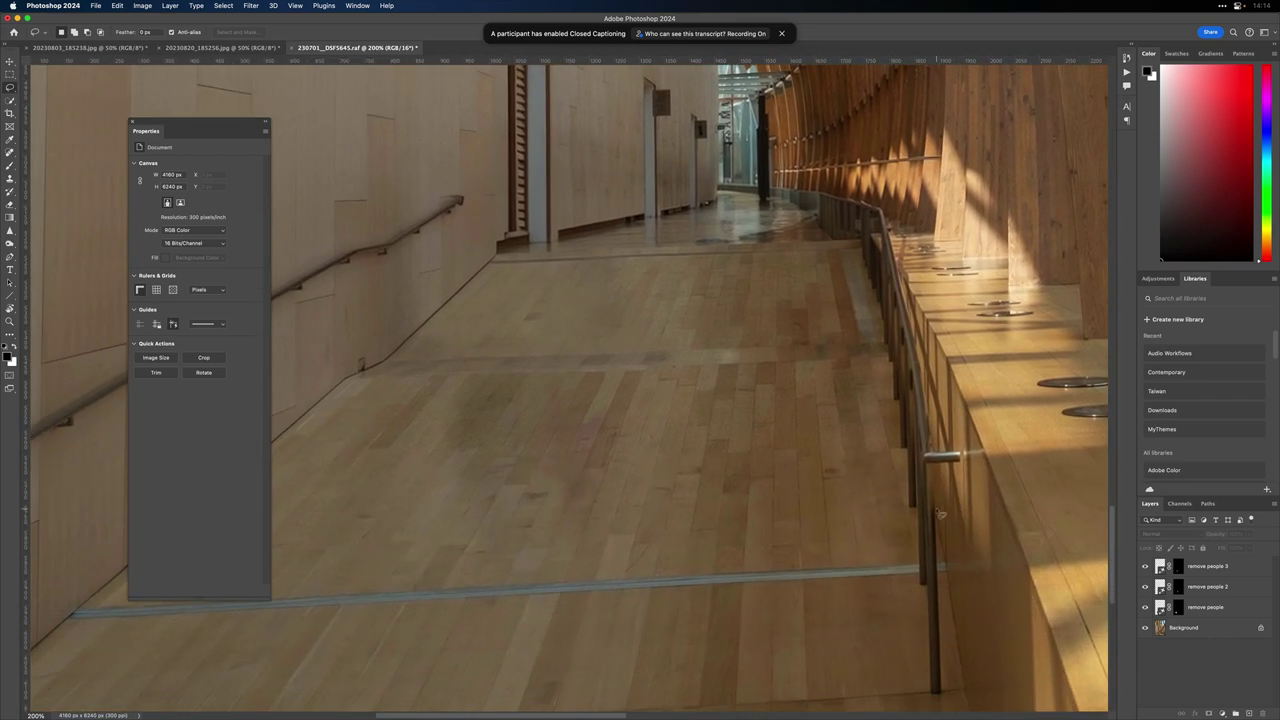
click(1145, 607)
click(1145, 607)
click(1145, 607)
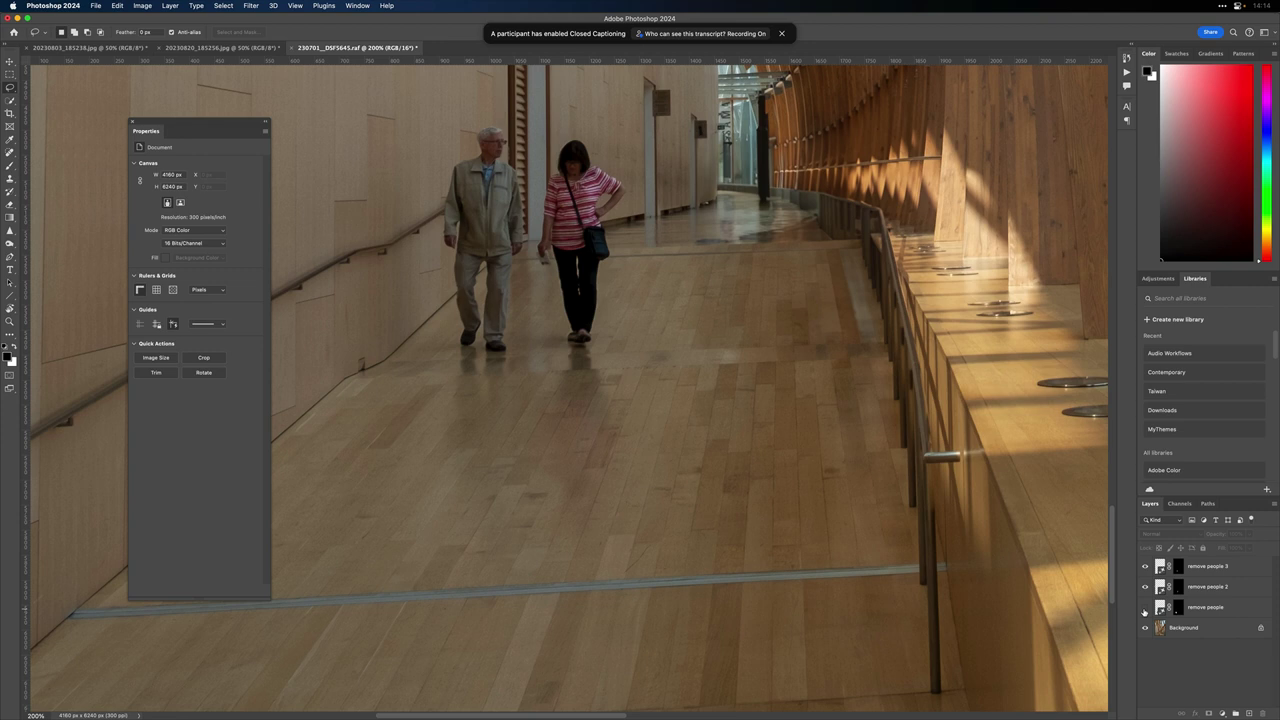
click(1145, 607)
click(1145, 607)
click(1145, 607)
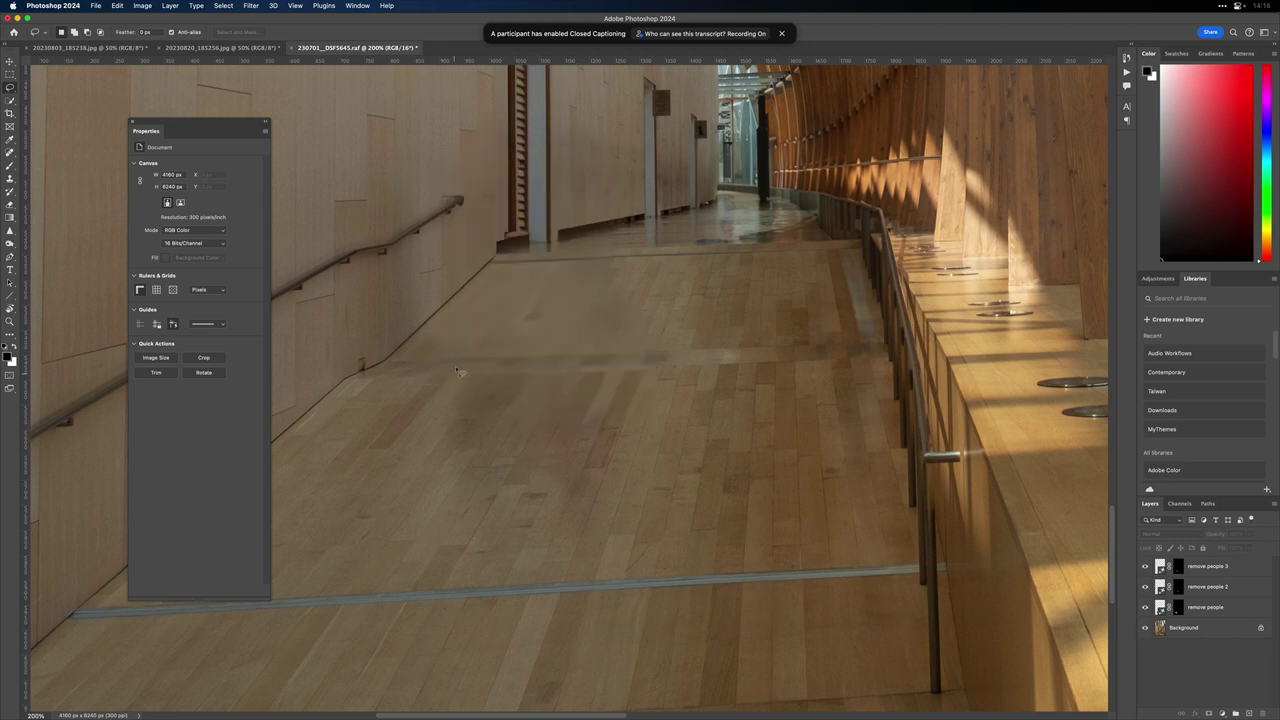
Step: Lasso the discoloured patch in the middle of the wooden floor and run Generative Fill on it with an empty prompt
mouse_move(465, 378)
mouse_down()
mouse_move(434, 434)
mouse_move(461, 483)
mouse_move(528, 541)
mouse_move(559, 543)
mouse_move(596, 504)
mouse_move(653, 376)
mouse_move(463, 379)
mouse_up()
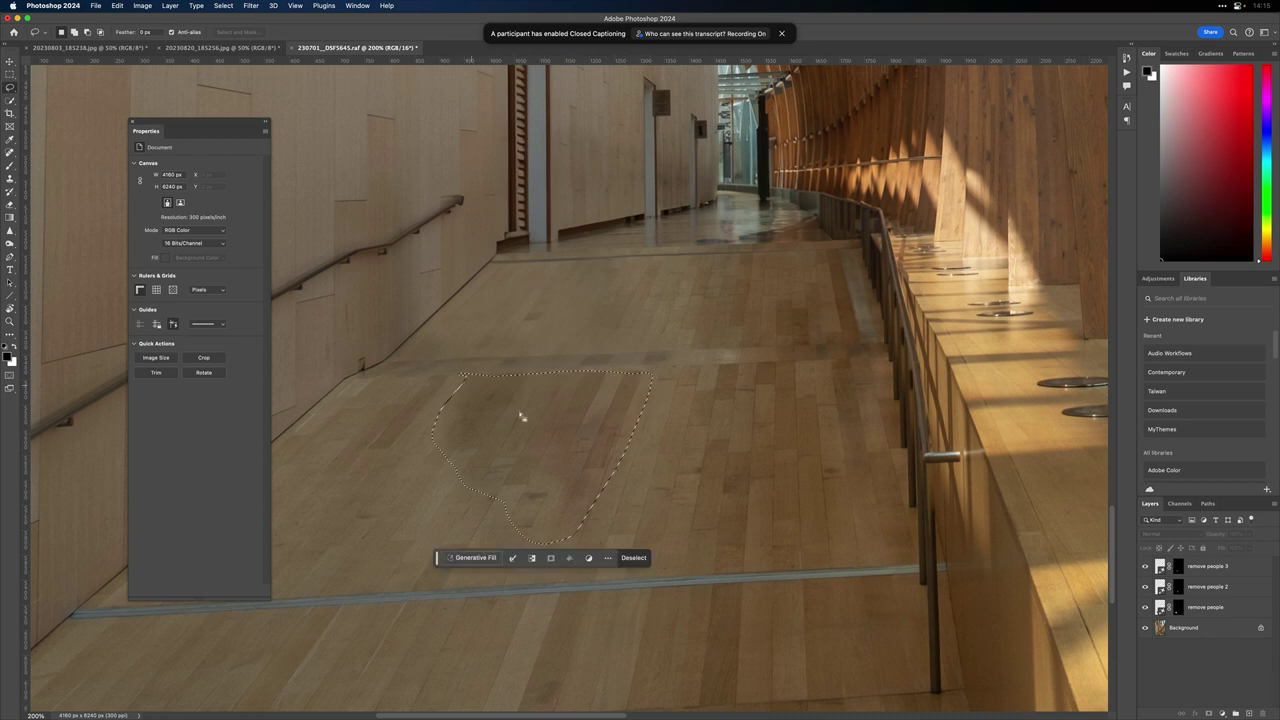
click(475, 557)
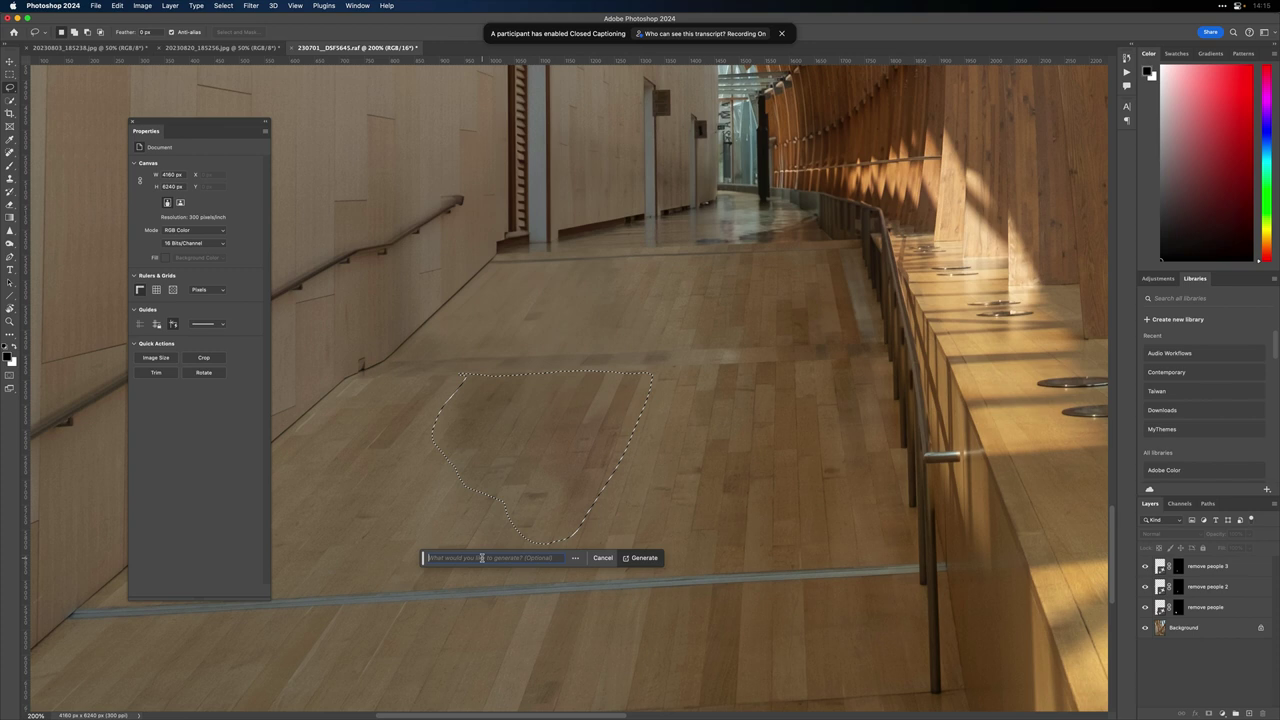
click(644, 558)
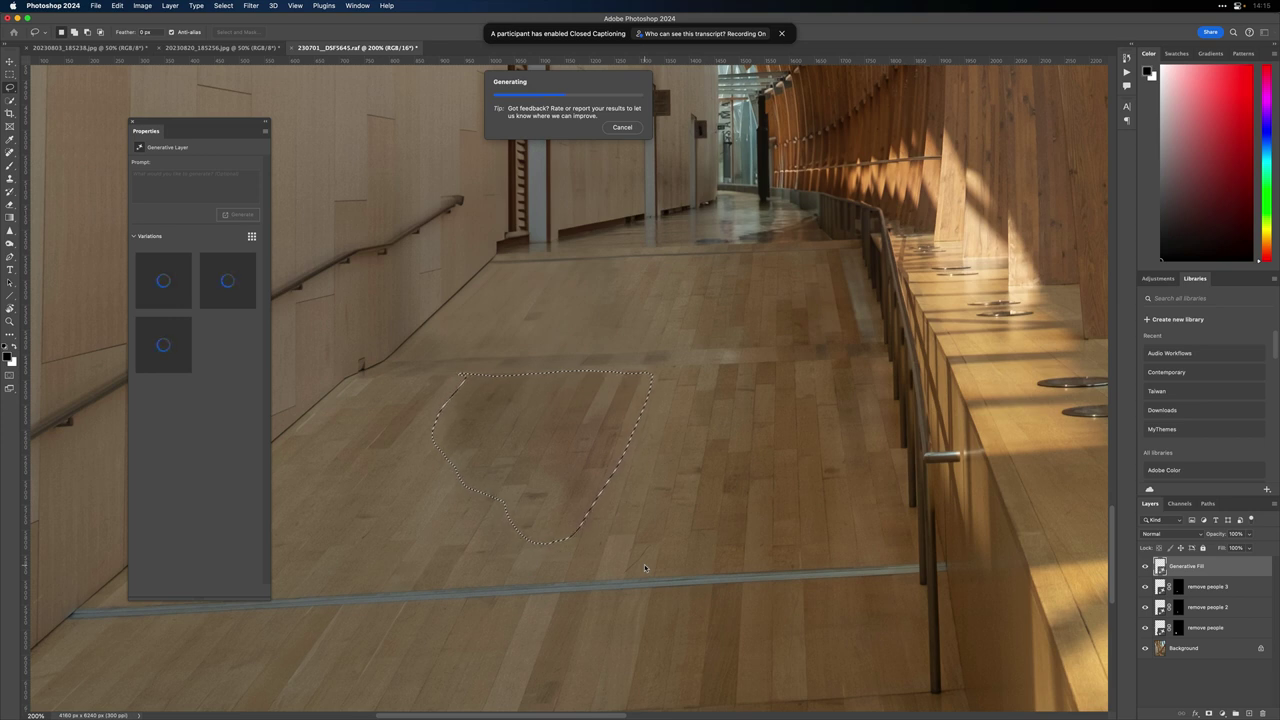
Step: Compare the repaired floor patch before and after by hiding and showing the "Generative Fill" layer
click(1146, 567)
click(1146, 567)
click(1146, 567)
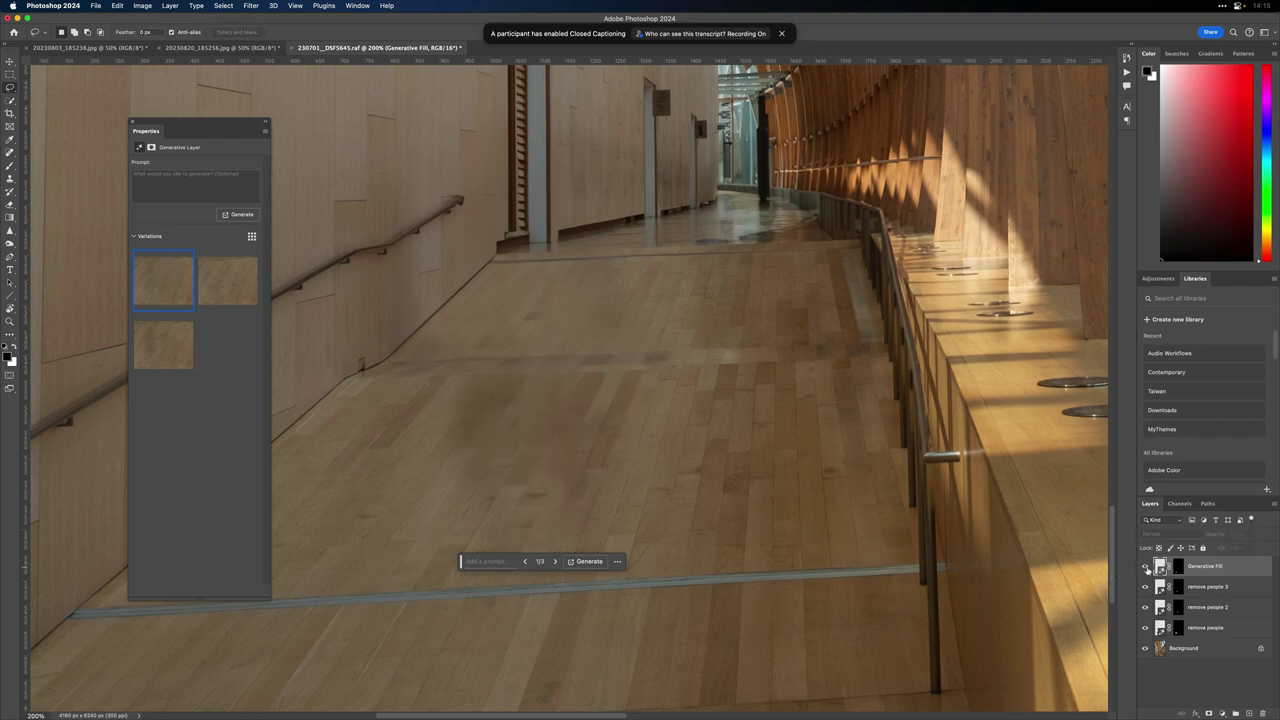
click(1146, 567)
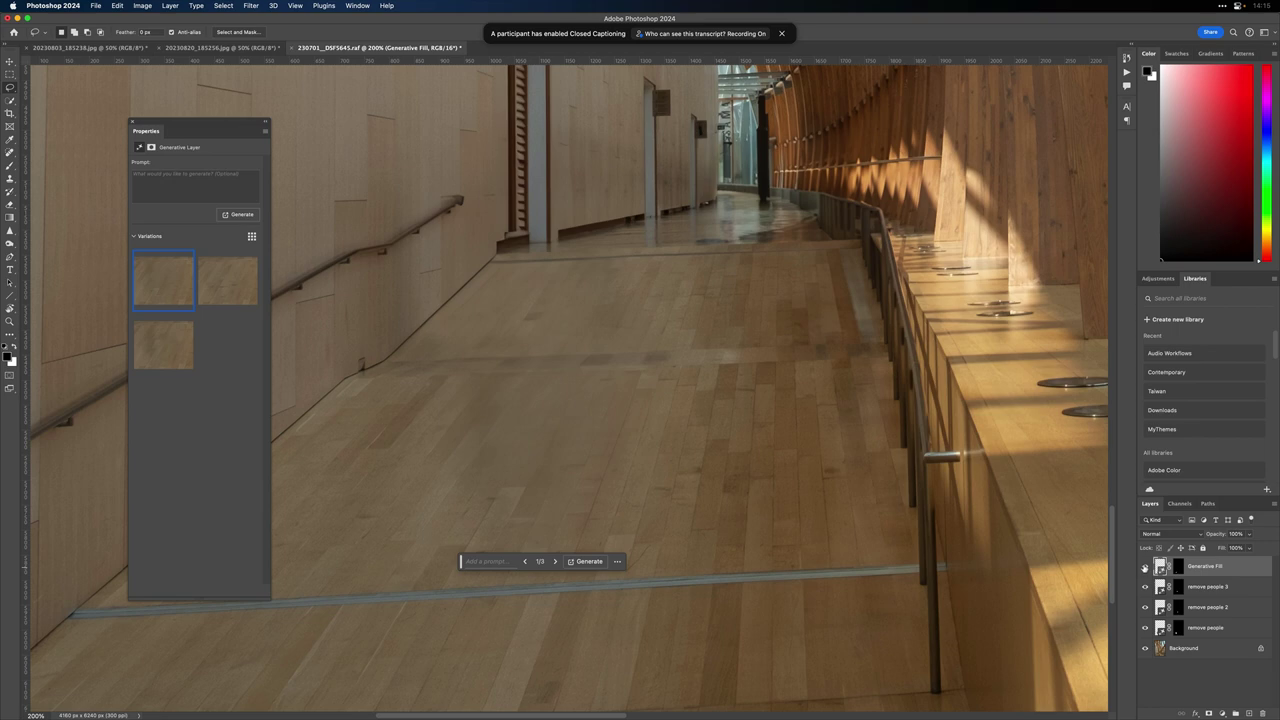
Step: Lasso the largest name lettering on the front wooden beam and run Generative Fill on it with an empty prompt
key(super+minus)
key(super+minus)
key(super+minus)
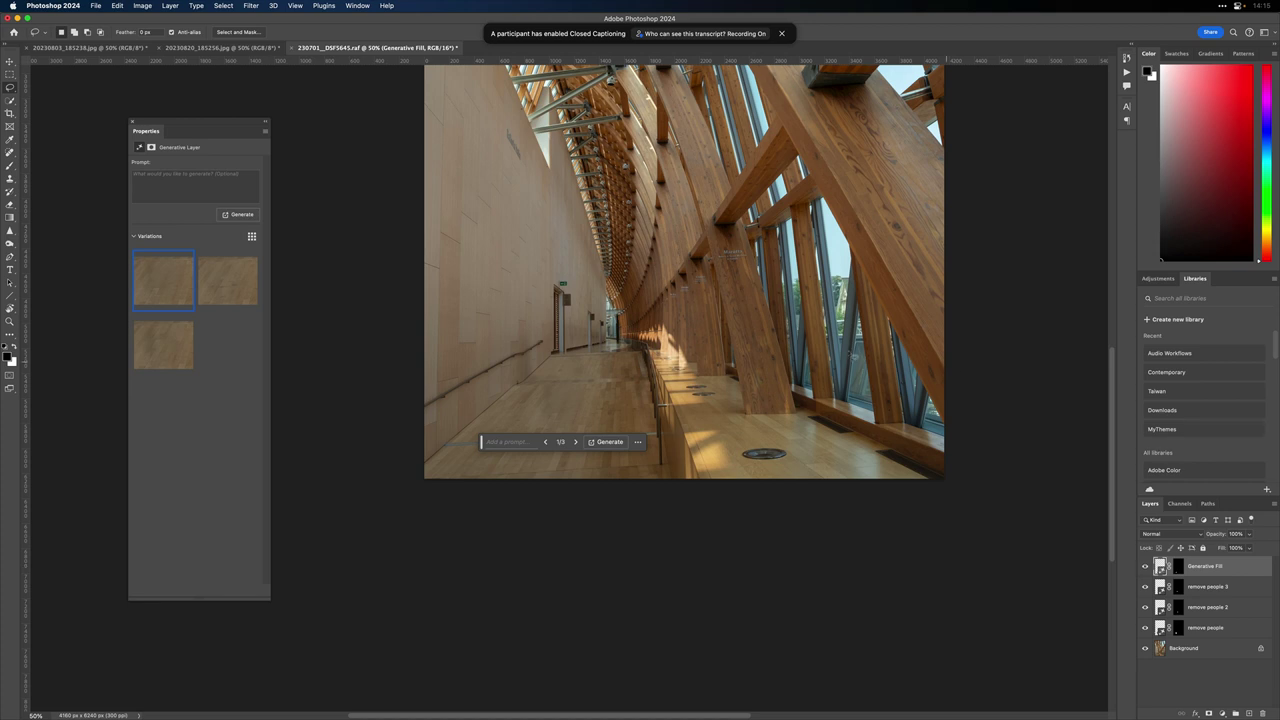
key(super+equal)
key(super+equal)
key(super+equal)
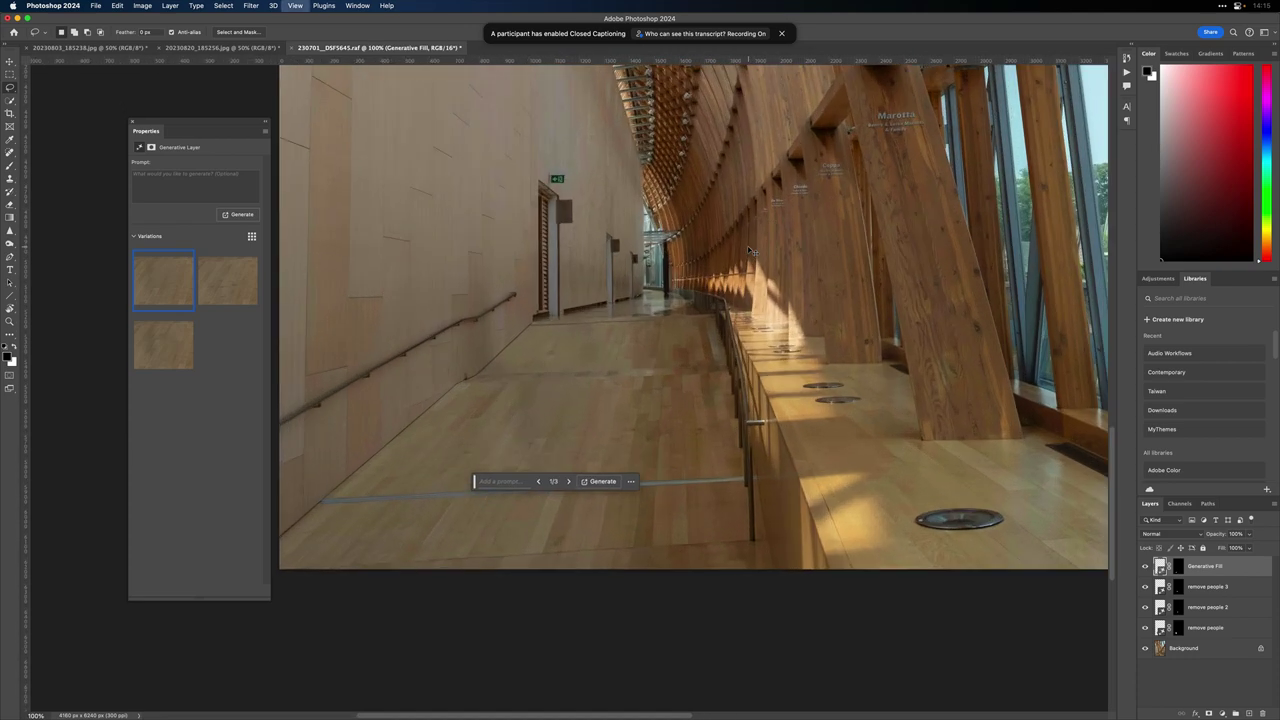
scroll(924, 383, up, 10)
scroll(924, 383, right, 5)
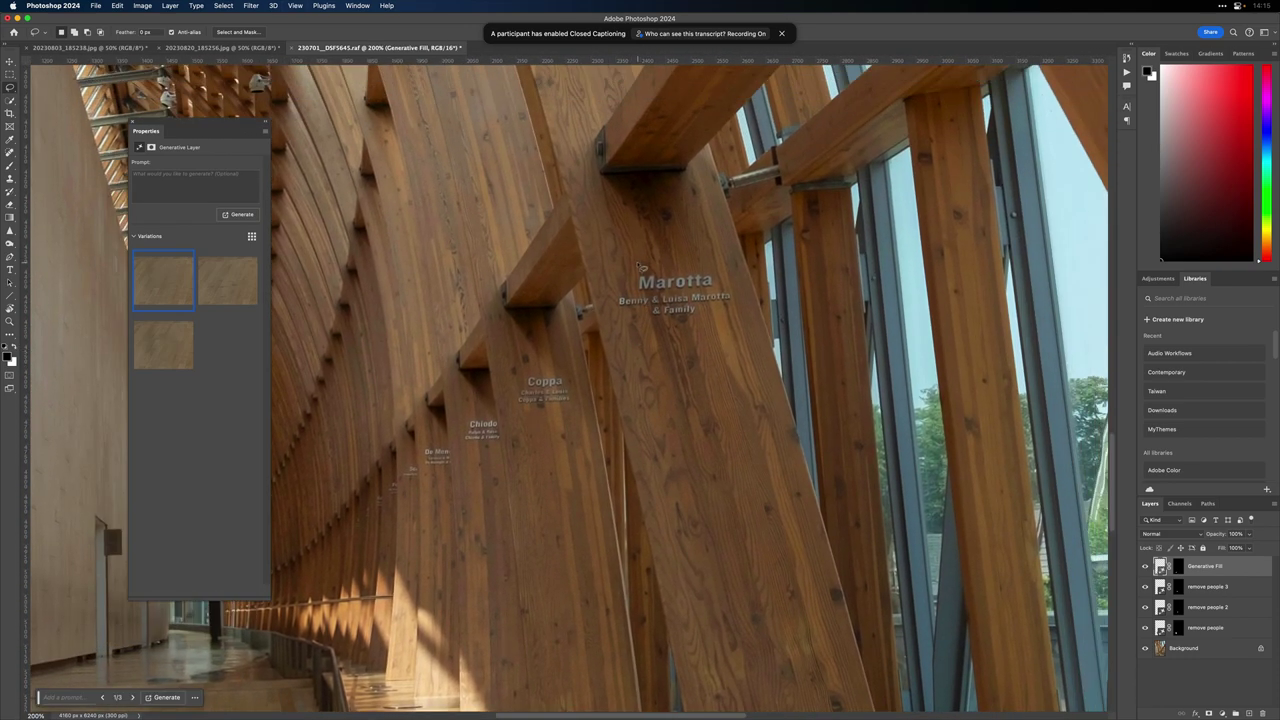
mouse_move(640, 264)
mouse_down()
mouse_move(612, 298)
mouse_move(615, 316)
mouse_move(641, 325)
mouse_move(726, 322)
mouse_move(748, 287)
mouse_up()
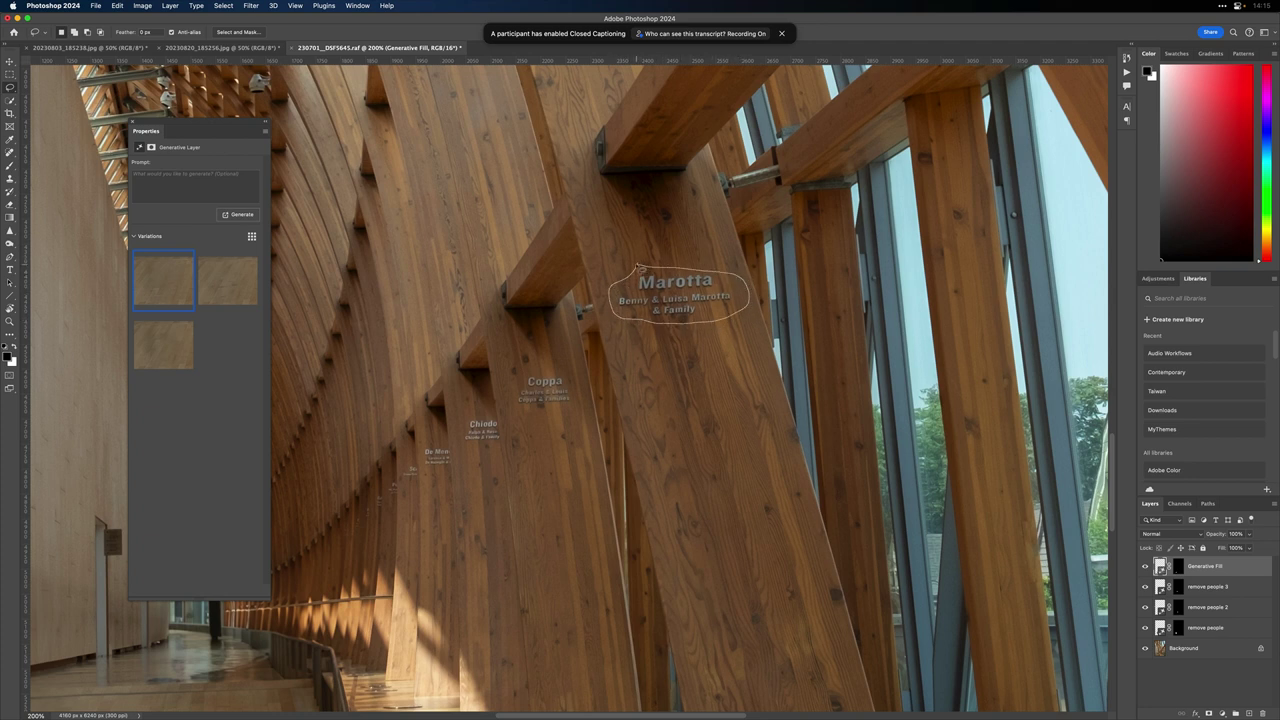
drag(638, 267, 640, 265)
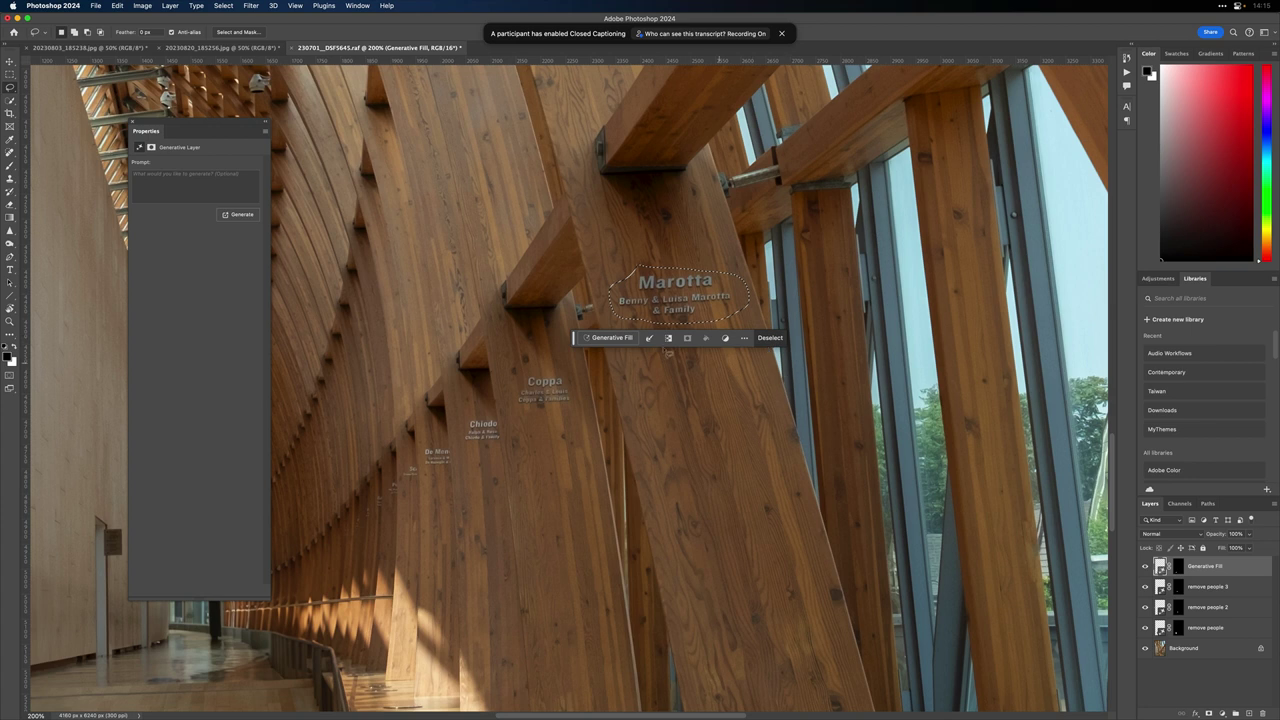
click(611, 338)
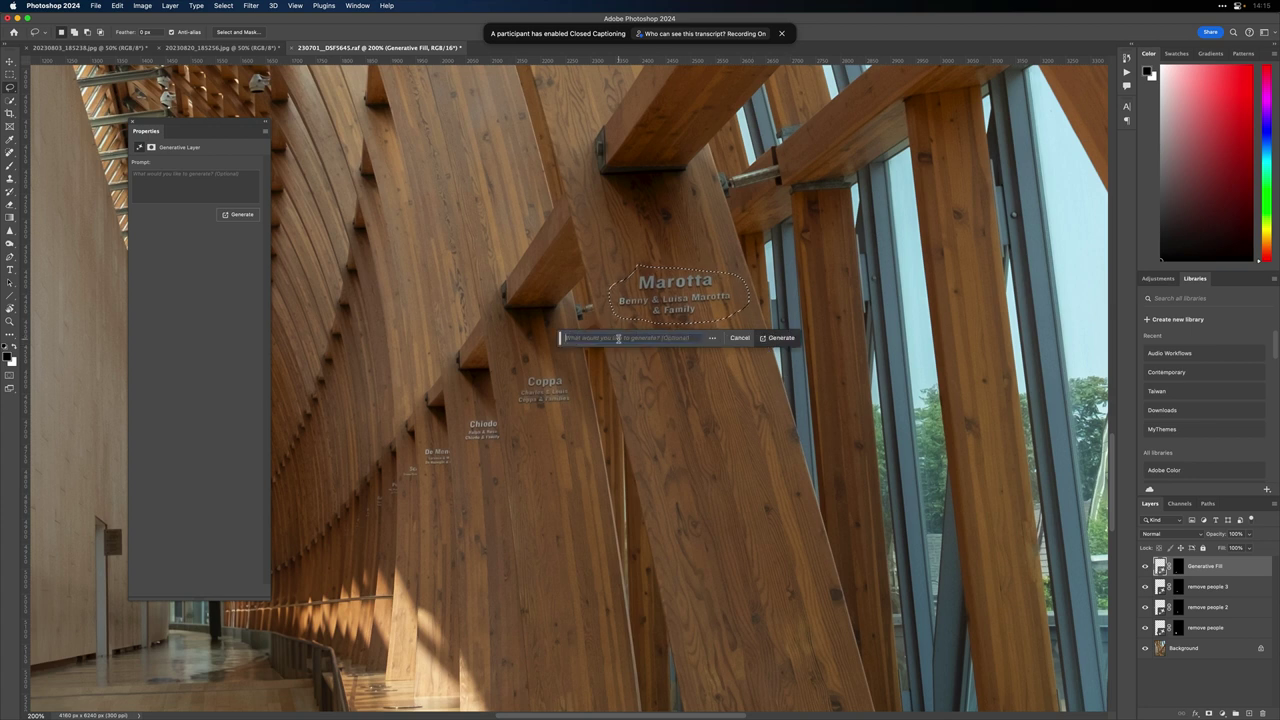
key(Return)
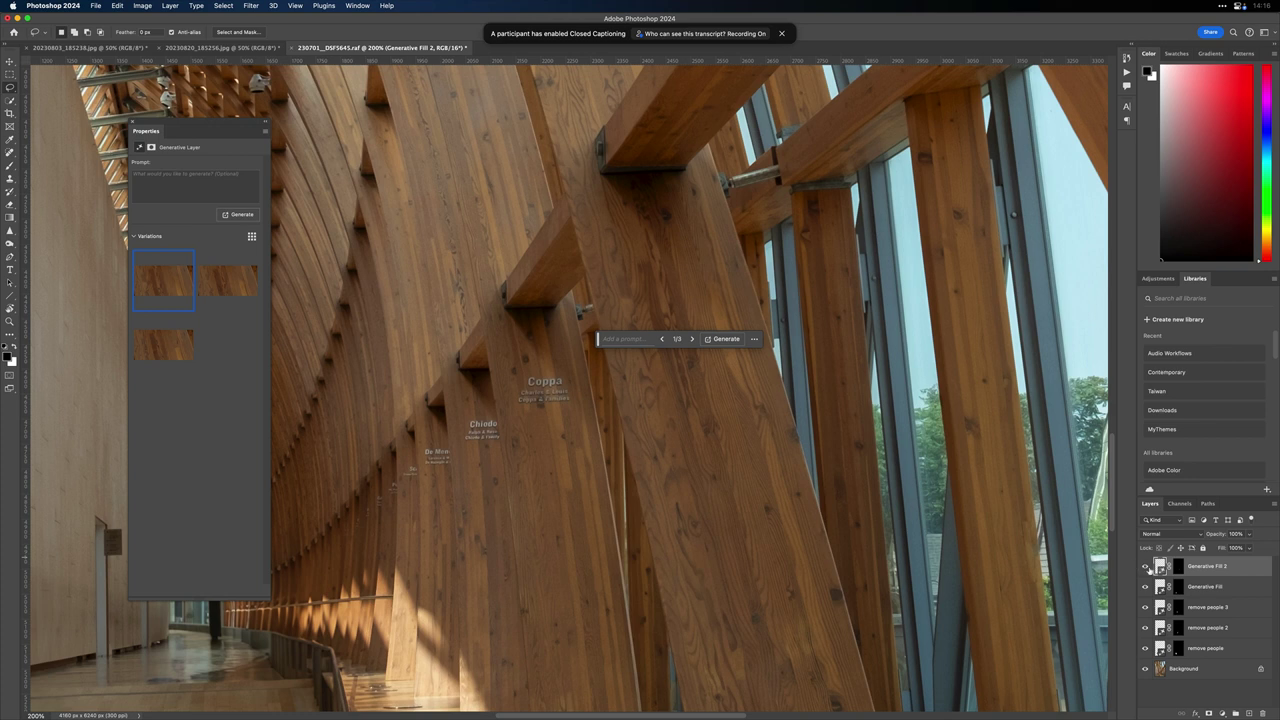
Step: Compare the beam with and without its lettering by hiding and showing the "Generative Fill 2" layer
click(1147, 567)
click(1147, 567)
click(1147, 567)
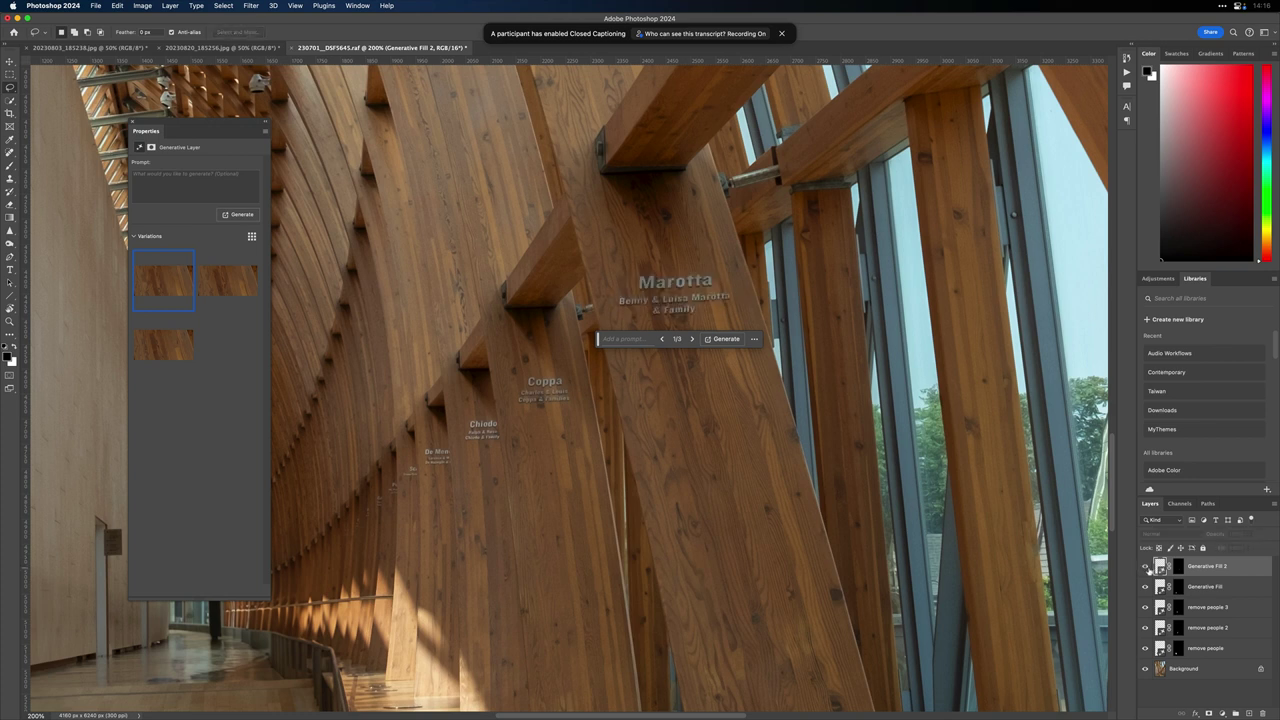
click(1147, 567)
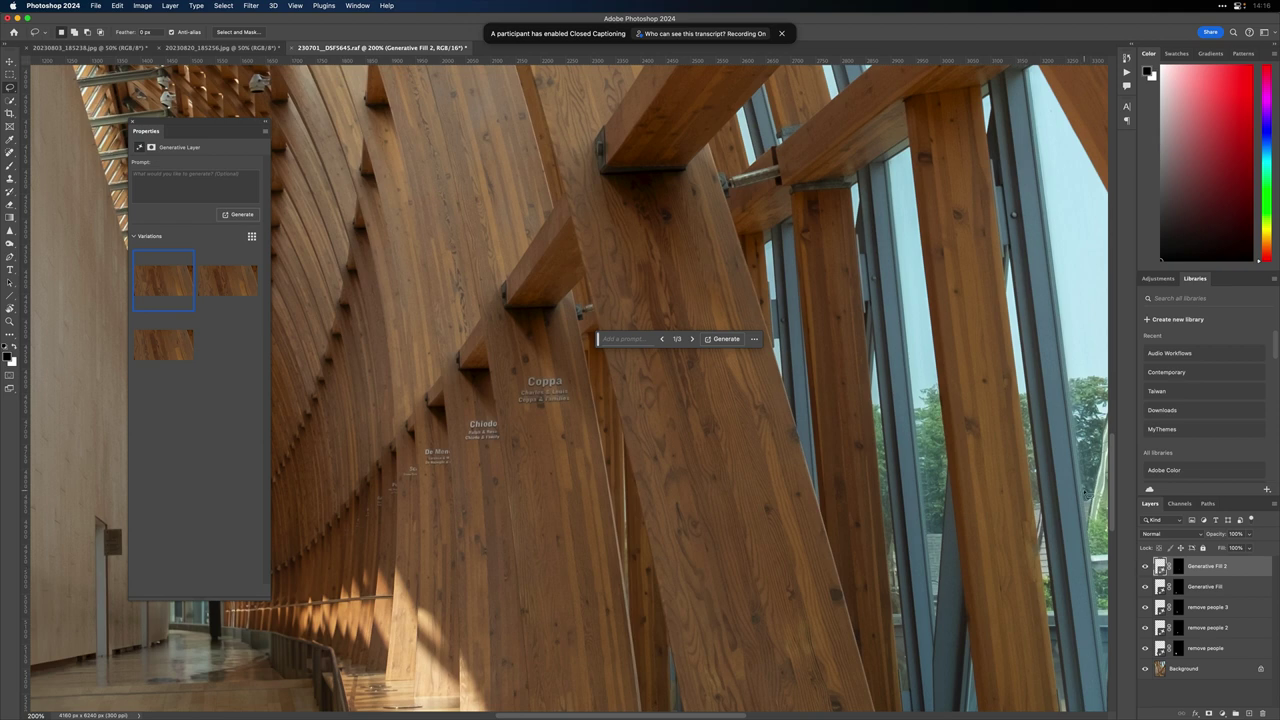
Step: Save the layered hallway photo as the TIFF 230701__DSF5645.tif in the Generative Fill folder, with LZW image compression and RLE layer compression
key(super+0)
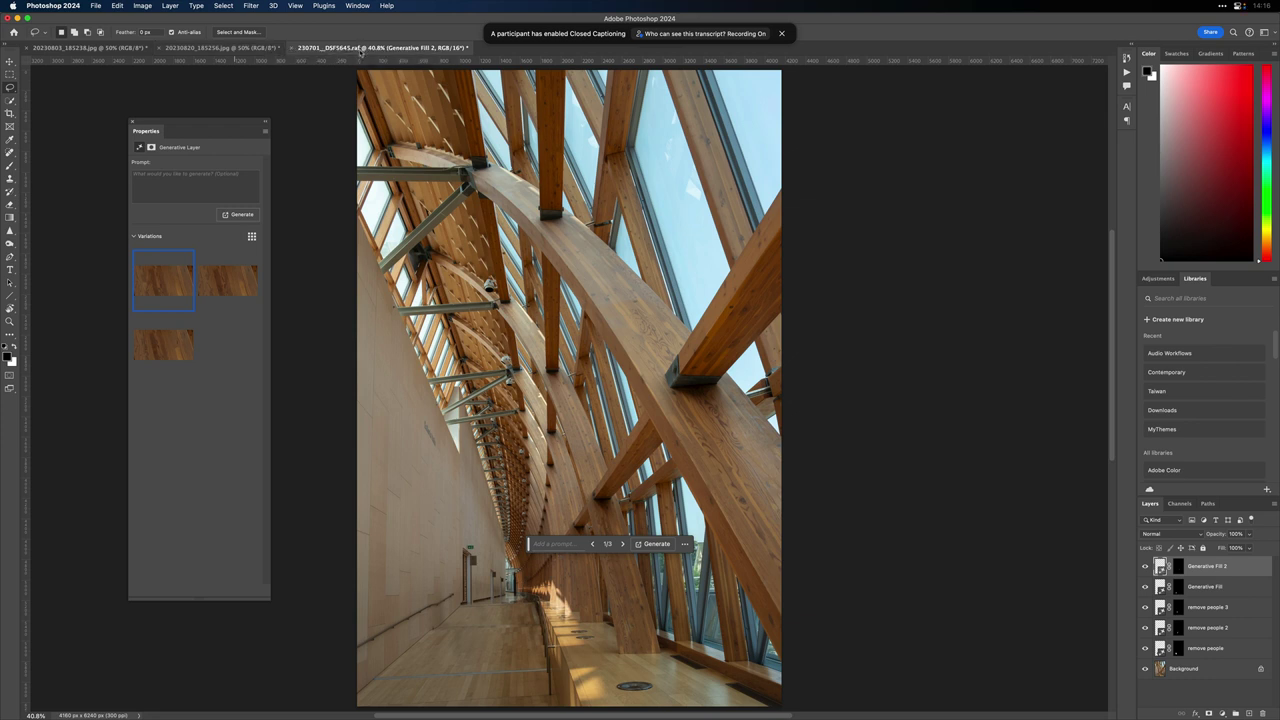
key(super+s)
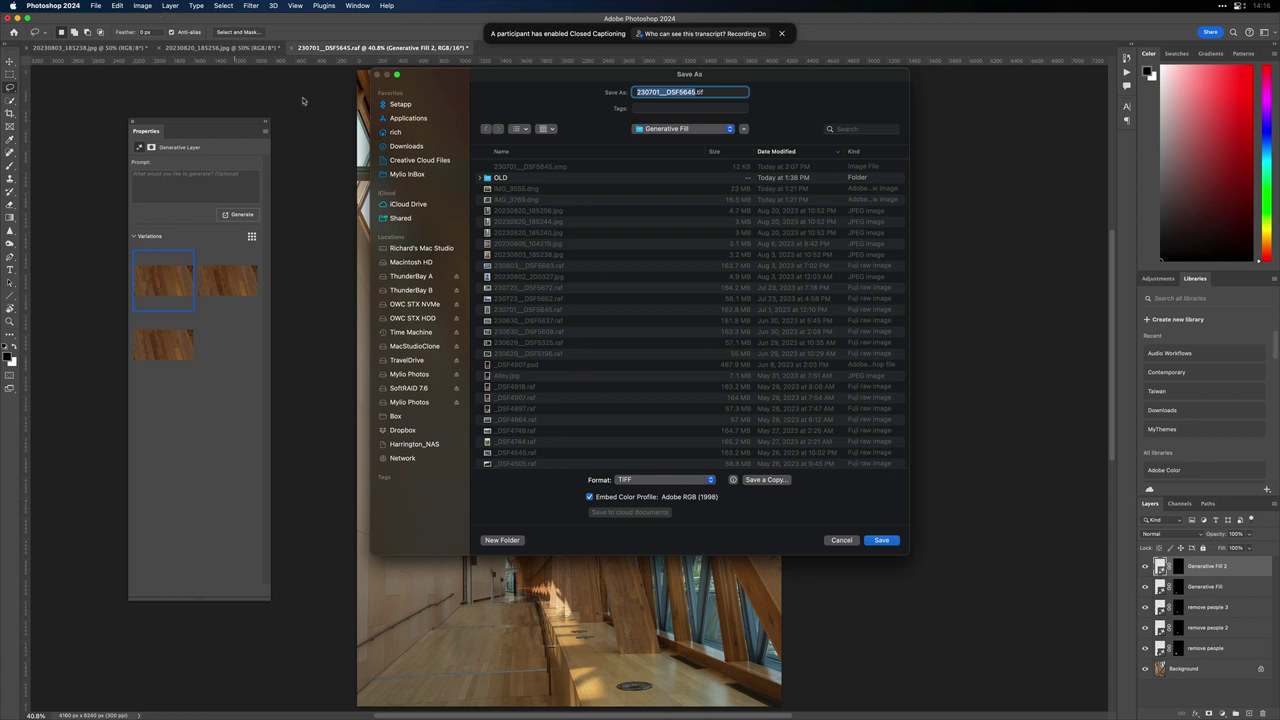
key(Return)
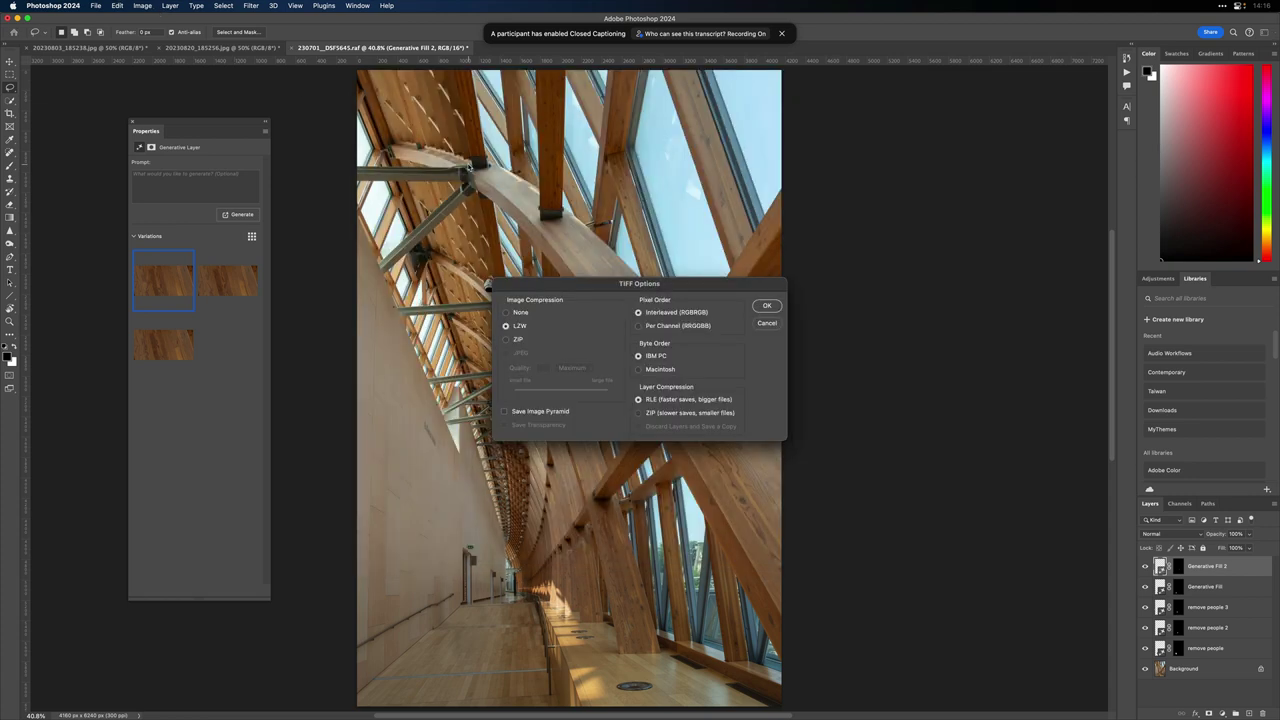
key(Return)
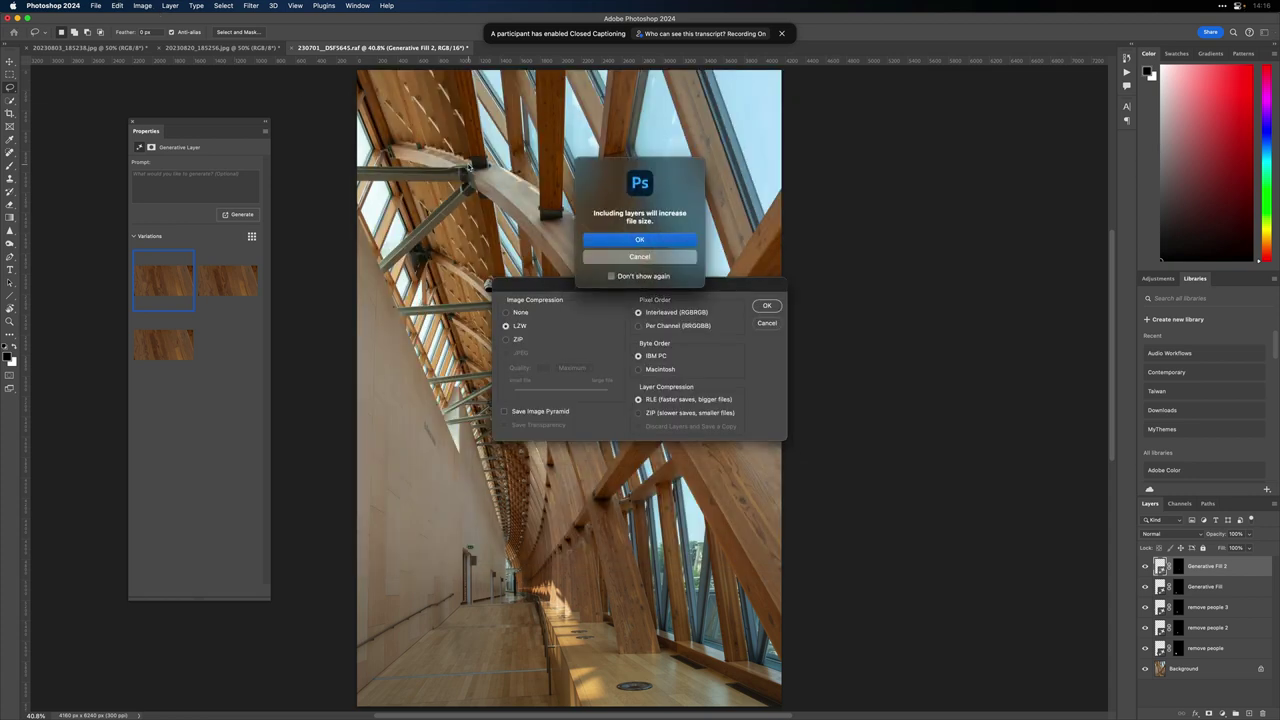
key(Return)
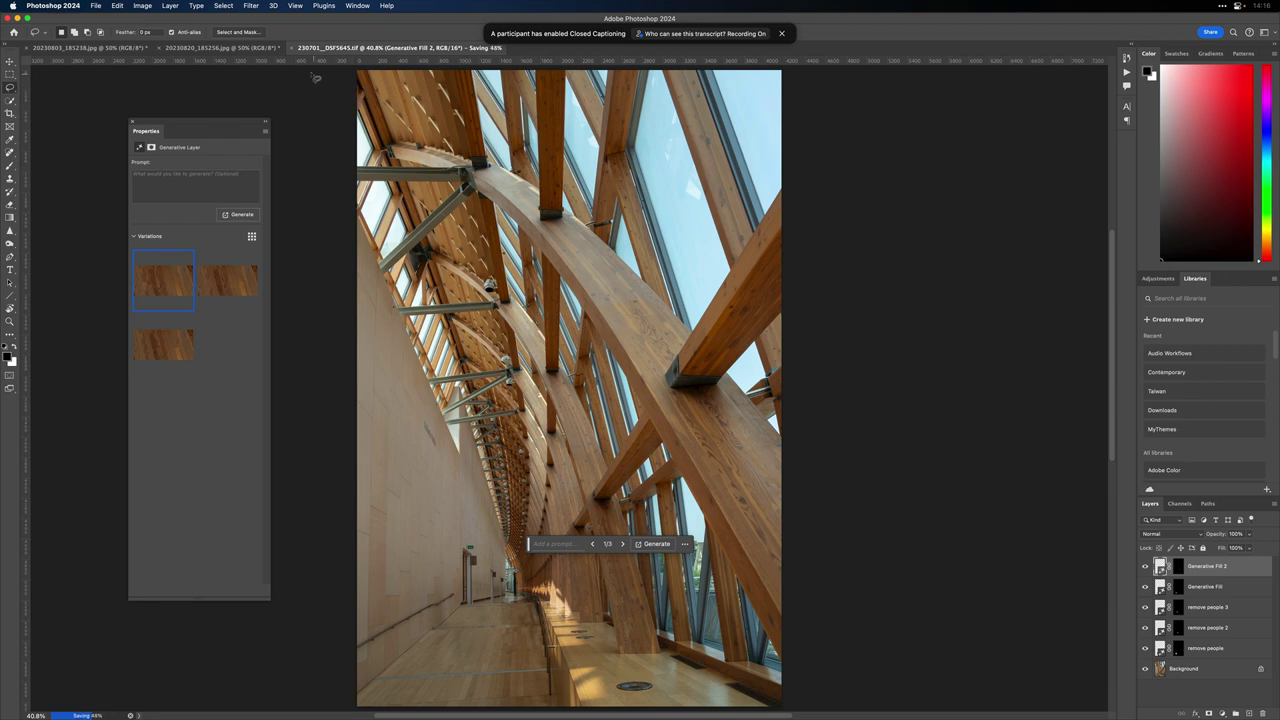
Step: Switch to the alley photo 20230820_185256.jpg and open the Adaptive Wide Angle filter on it
click(227, 48)
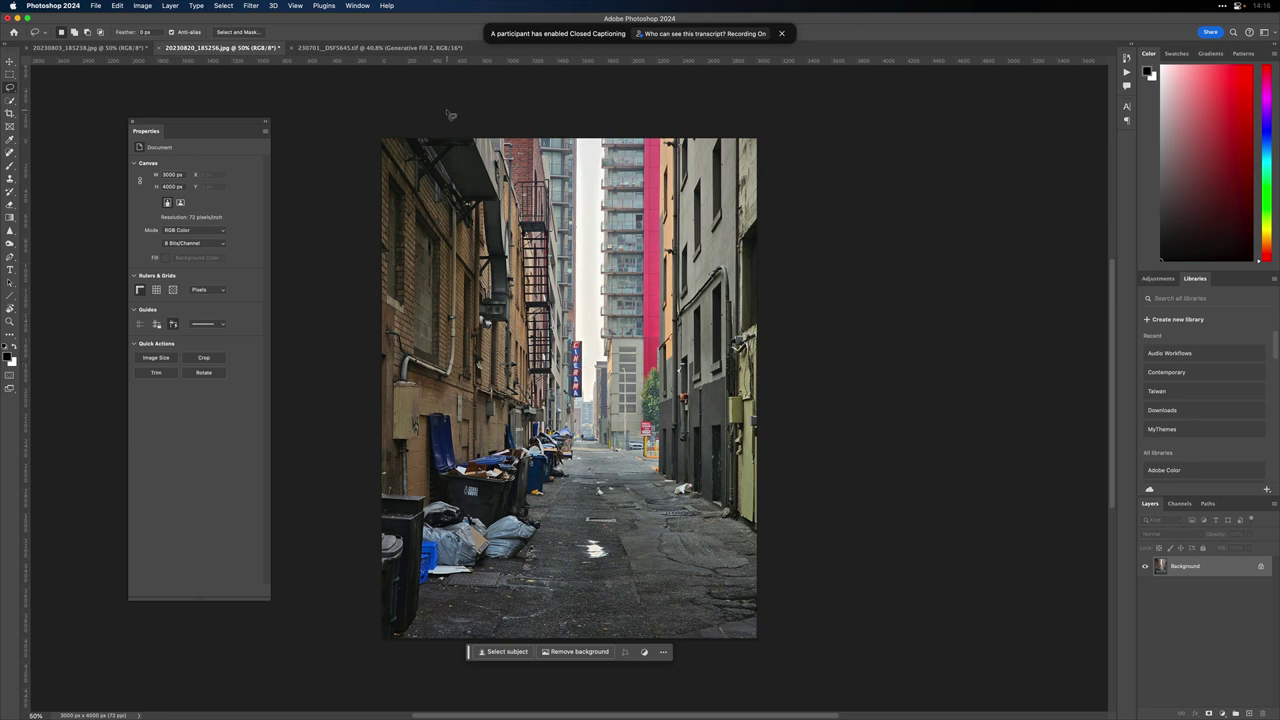
click(251, 5)
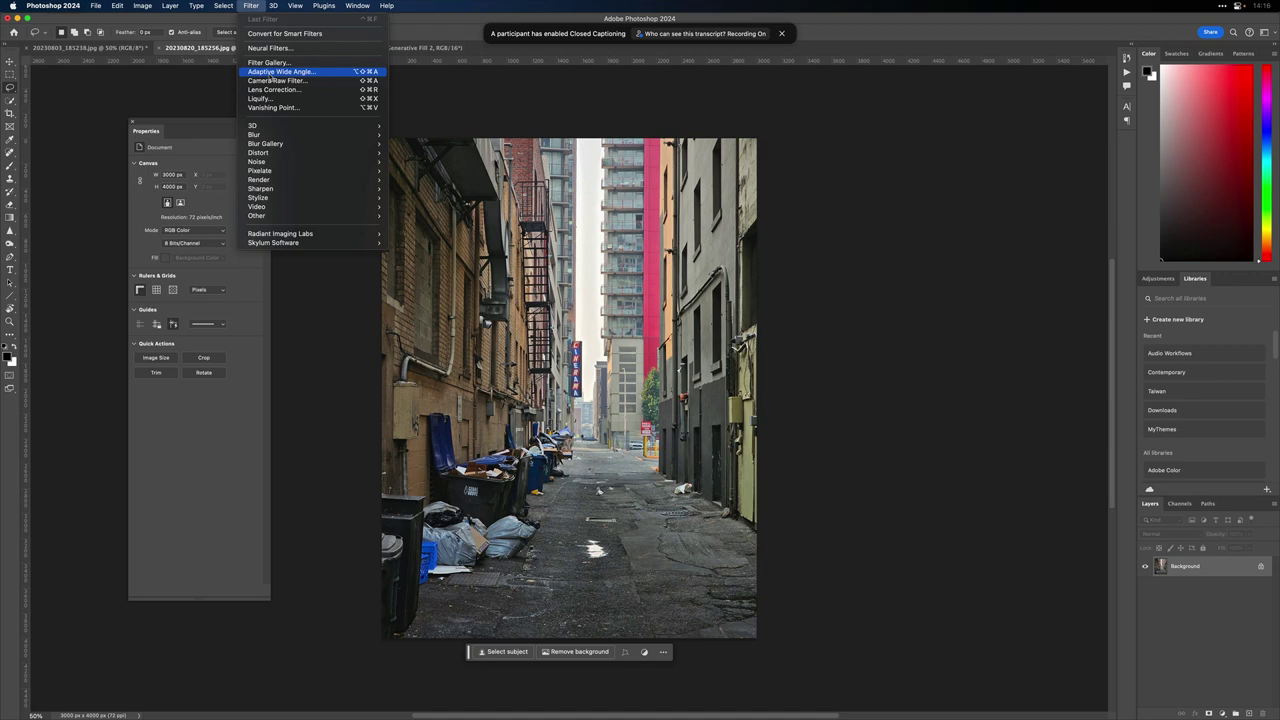
click(269, 73)
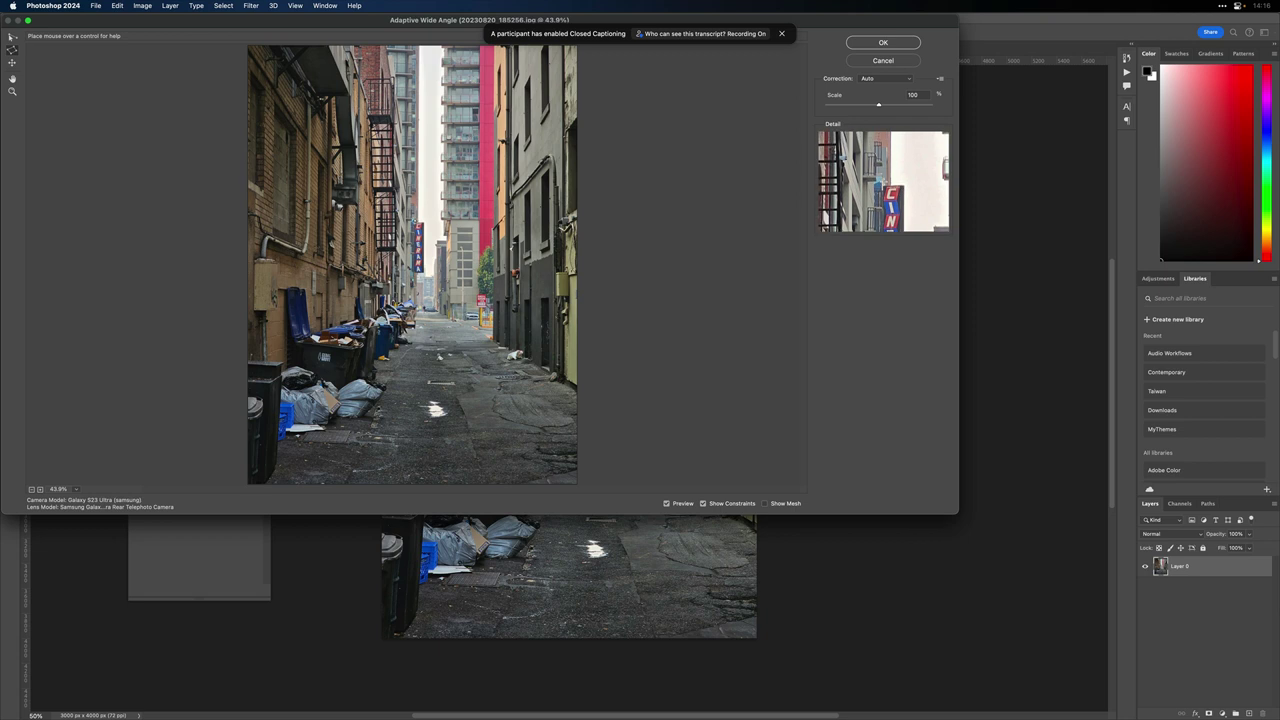
Step: Try to place a polygon constraint around the corners of the CINERAMA sign
click(425, 222)
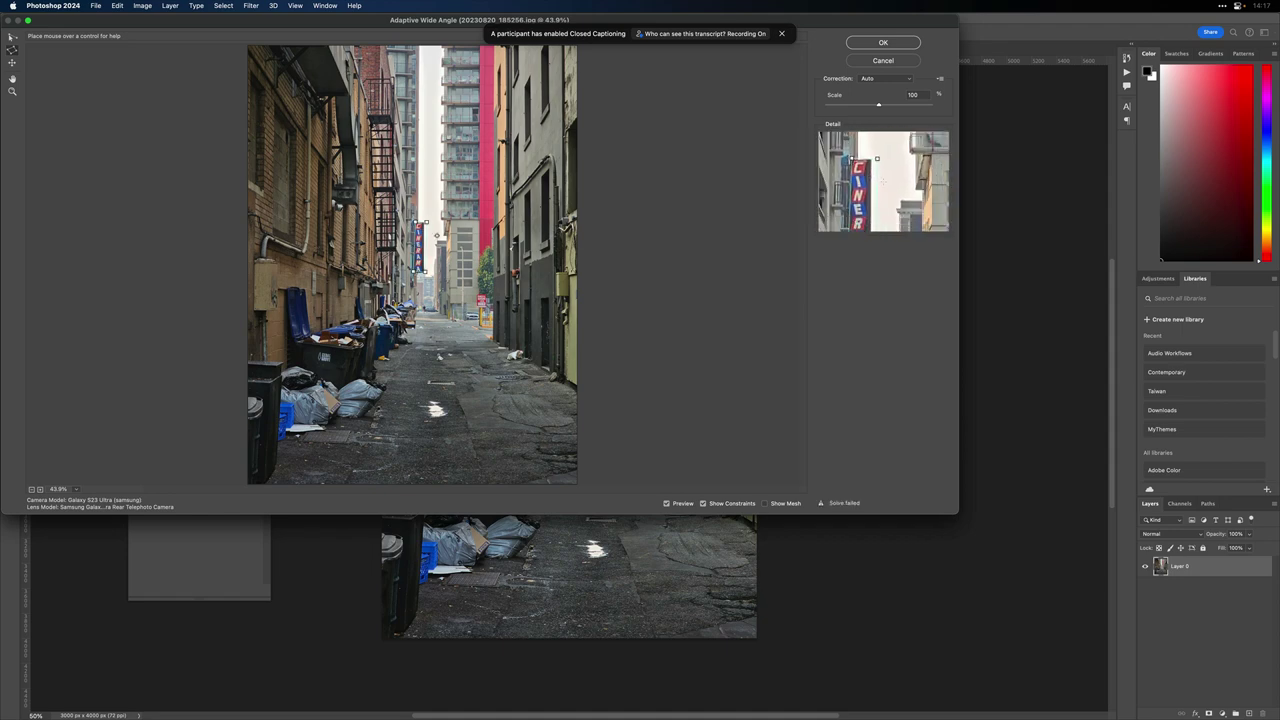
scroll(428, 245, up, 2)
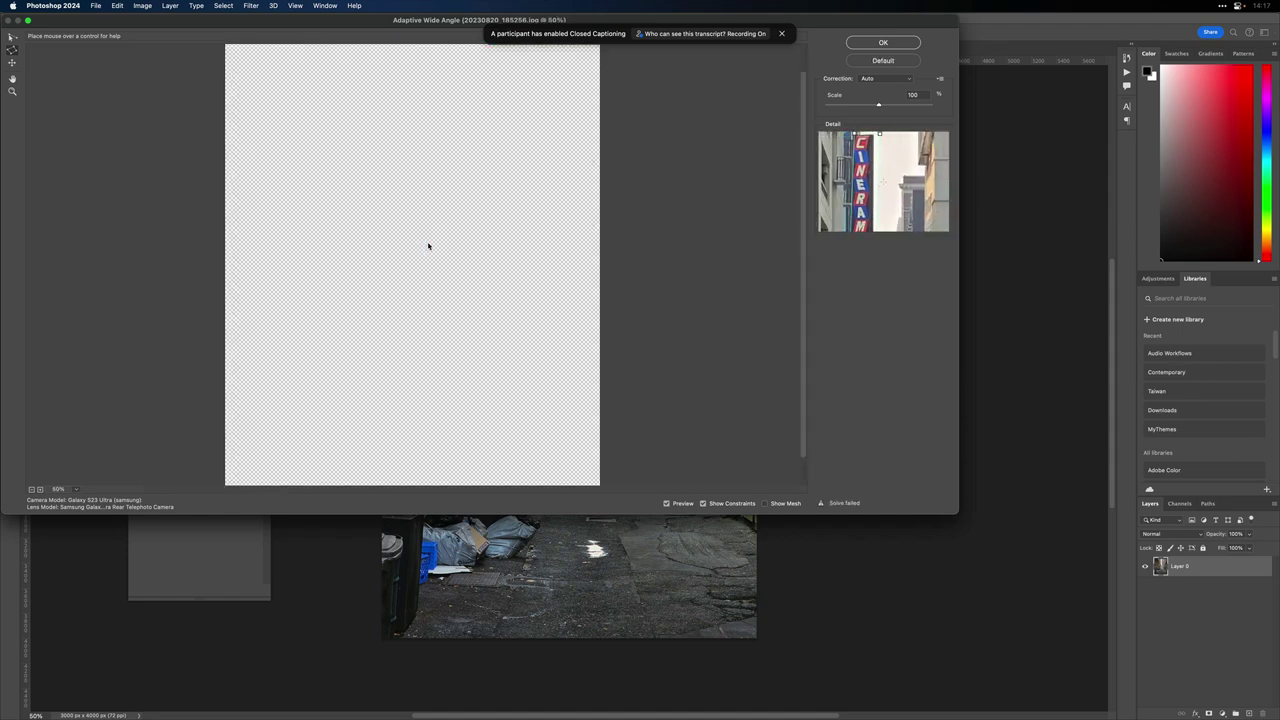
scroll(428, 245, up, 1)
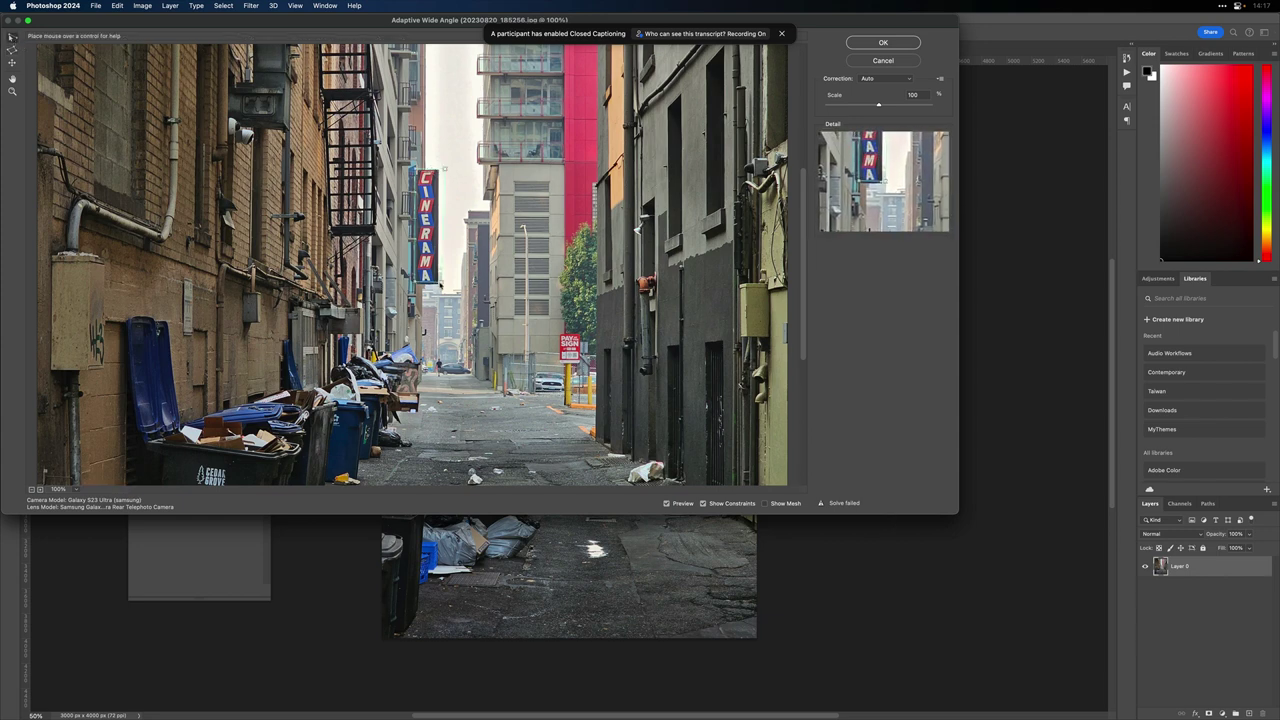
key(y)
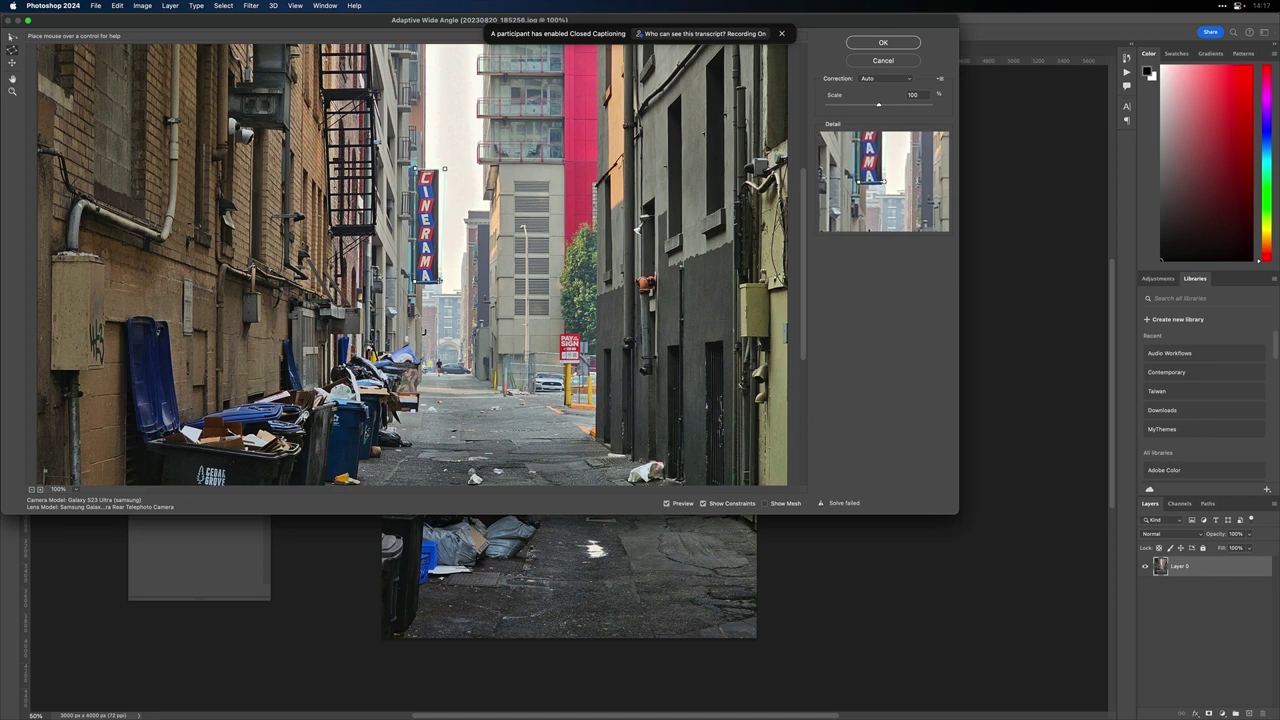
click(415, 283)
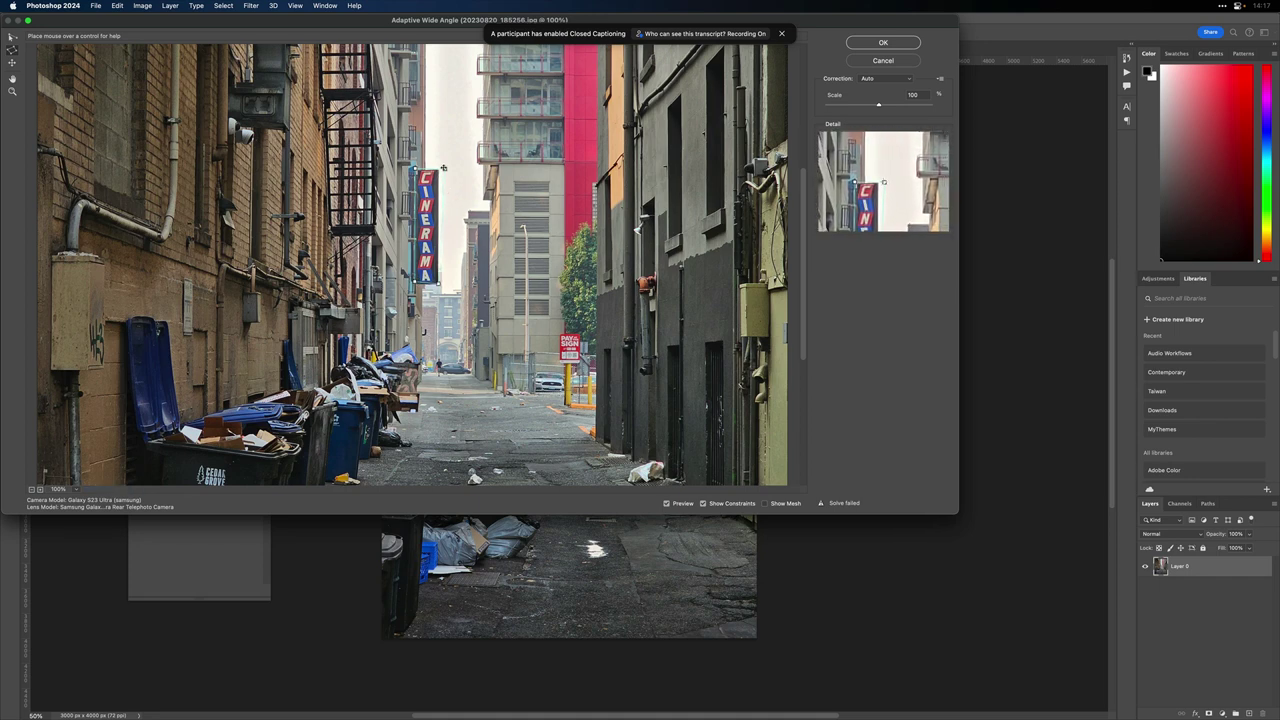
drag(438, 168, 417, 171)
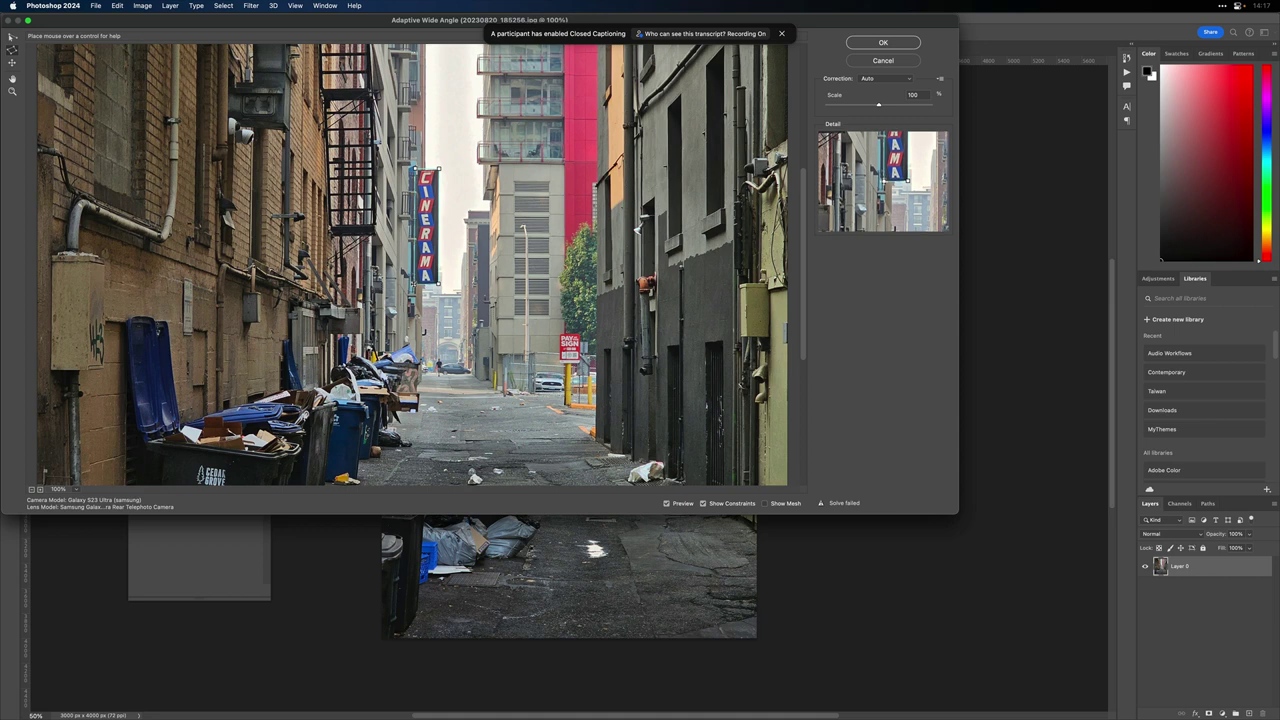
click(415, 282)
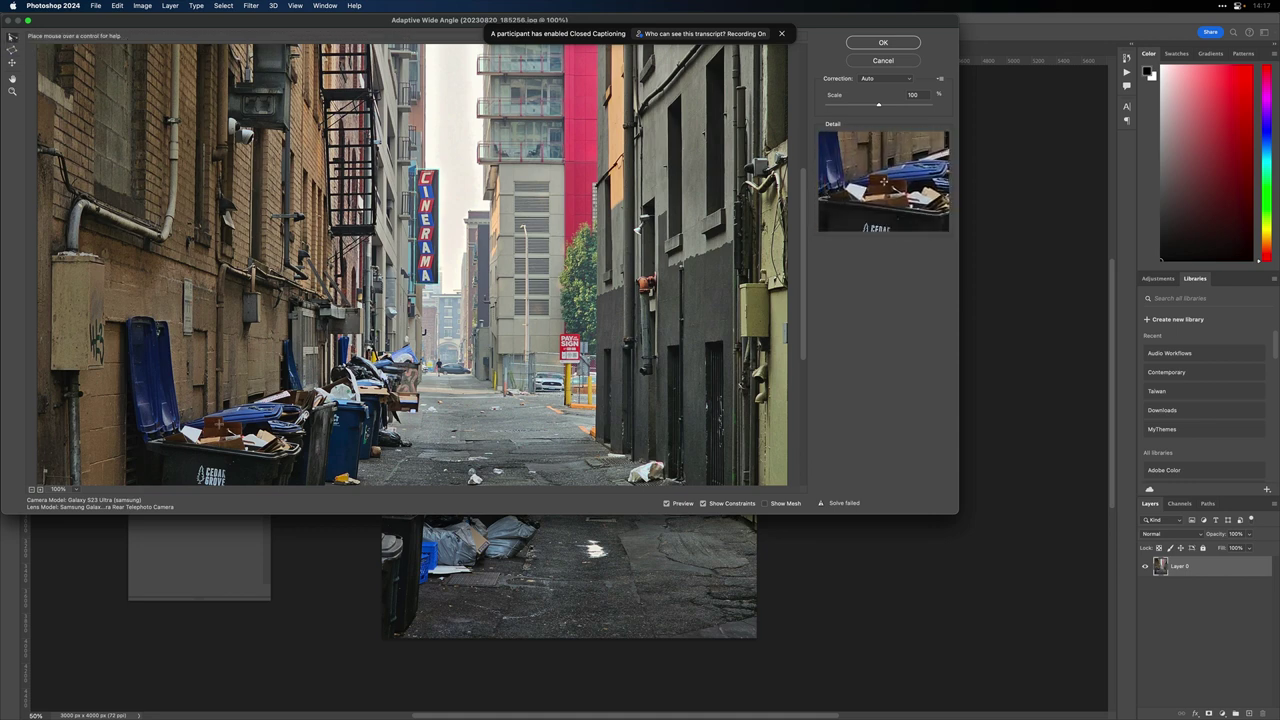
Step: Enlarge the filter window, set the constraint along the building edge beside the pink tower to vertical, and rework the CINERAMA sign's constraint
key(ctrl+super+f)
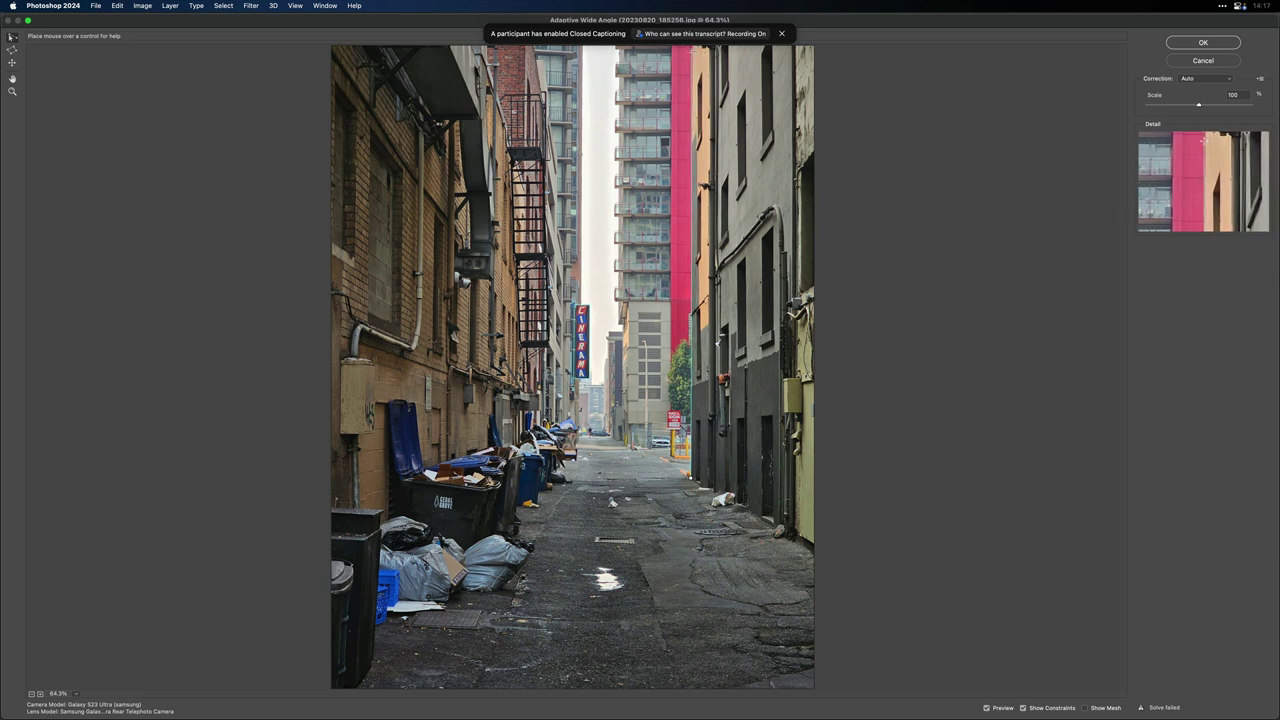
click(692, 50)
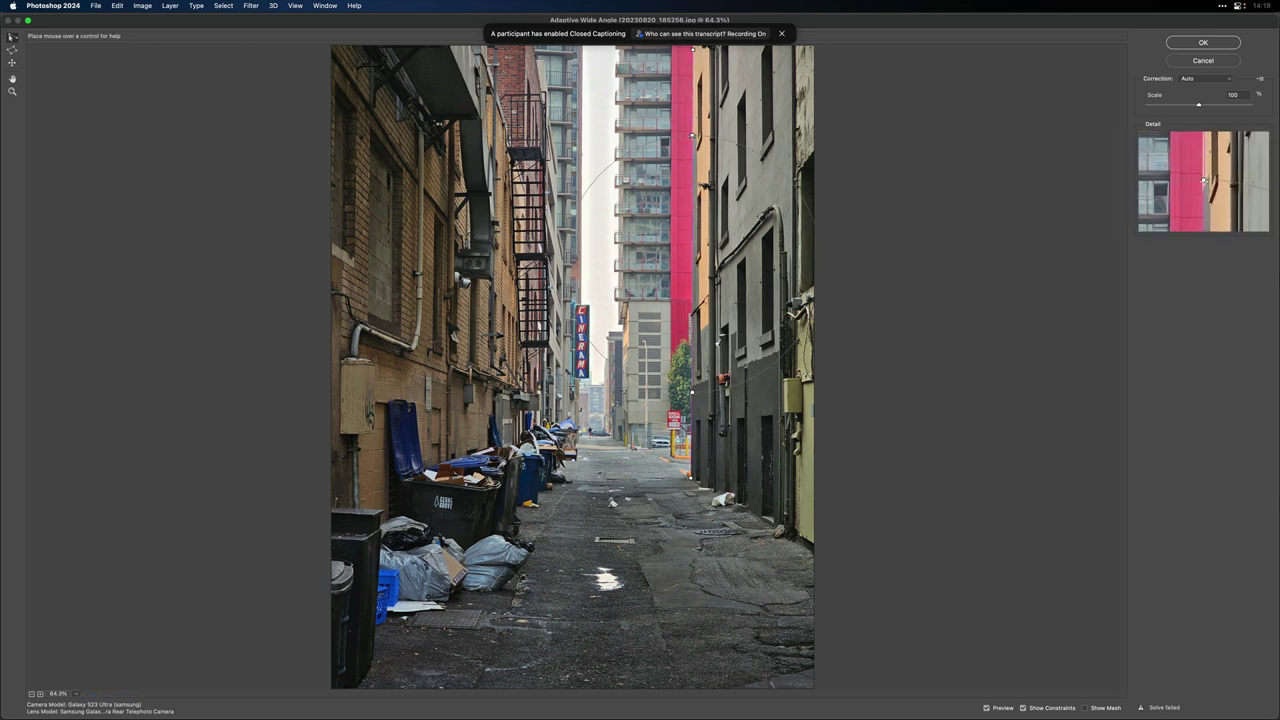
click(692, 139)
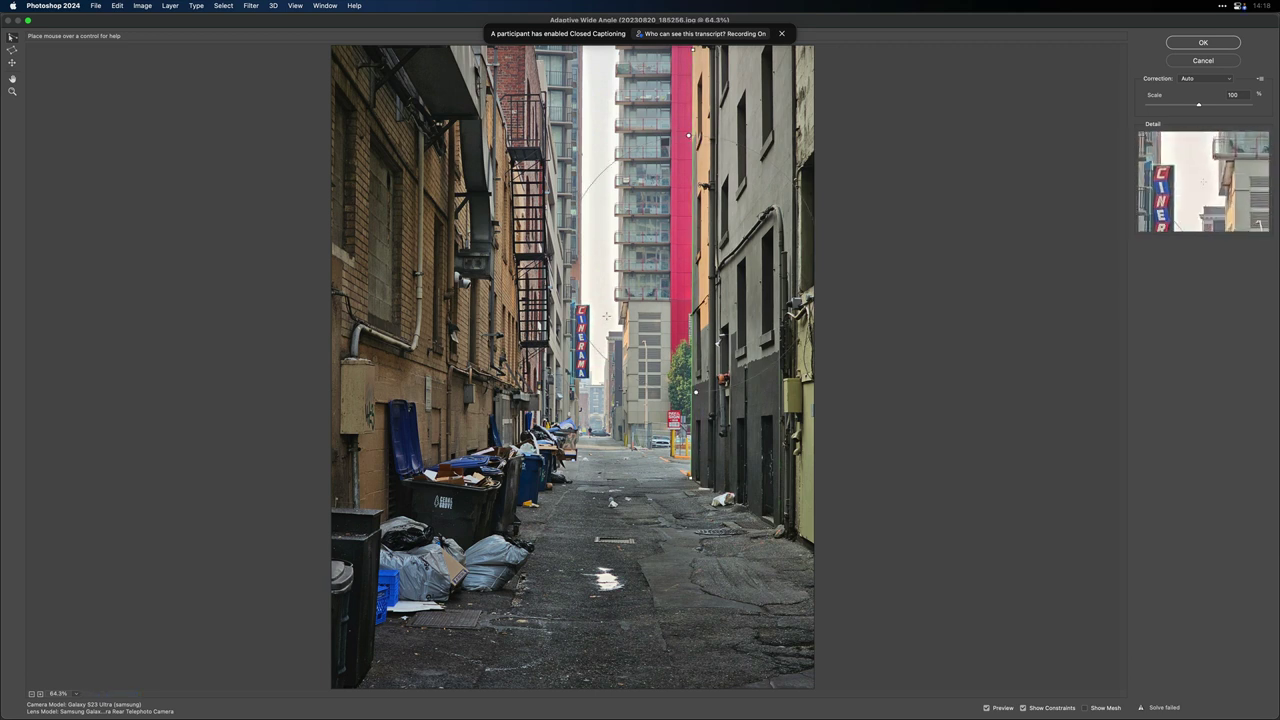
click(577, 305)
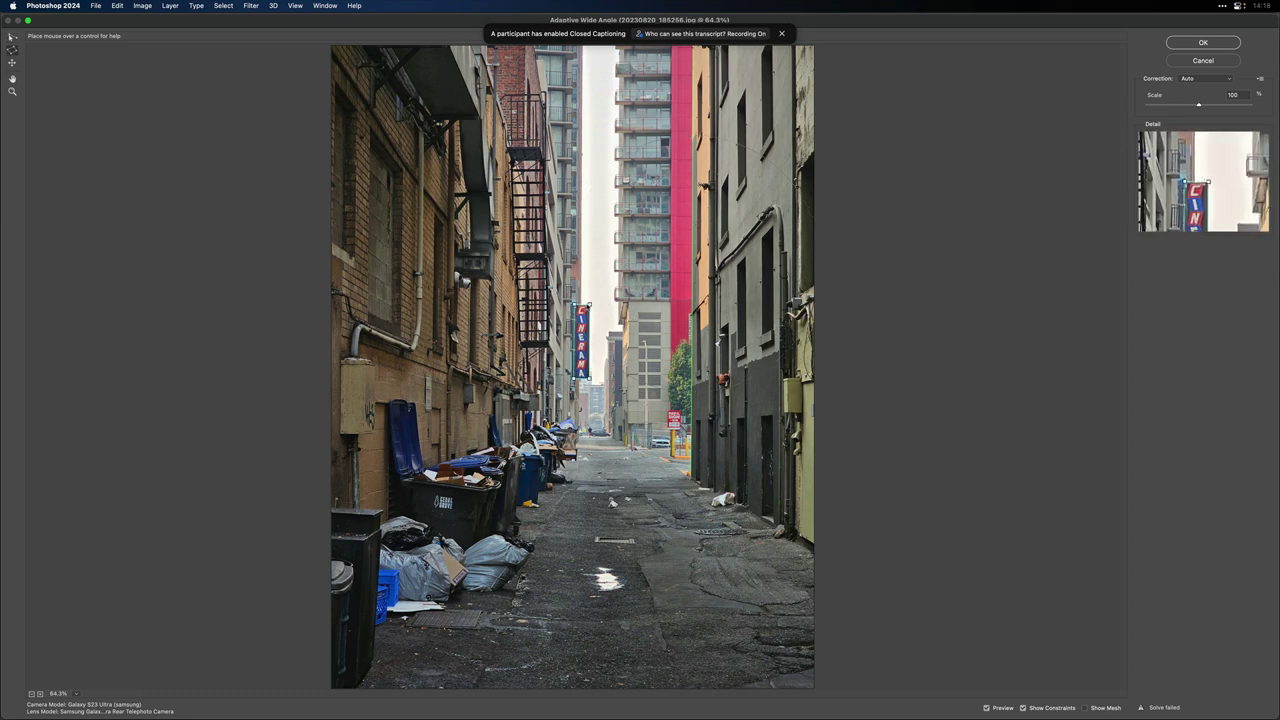
click(580, 381)
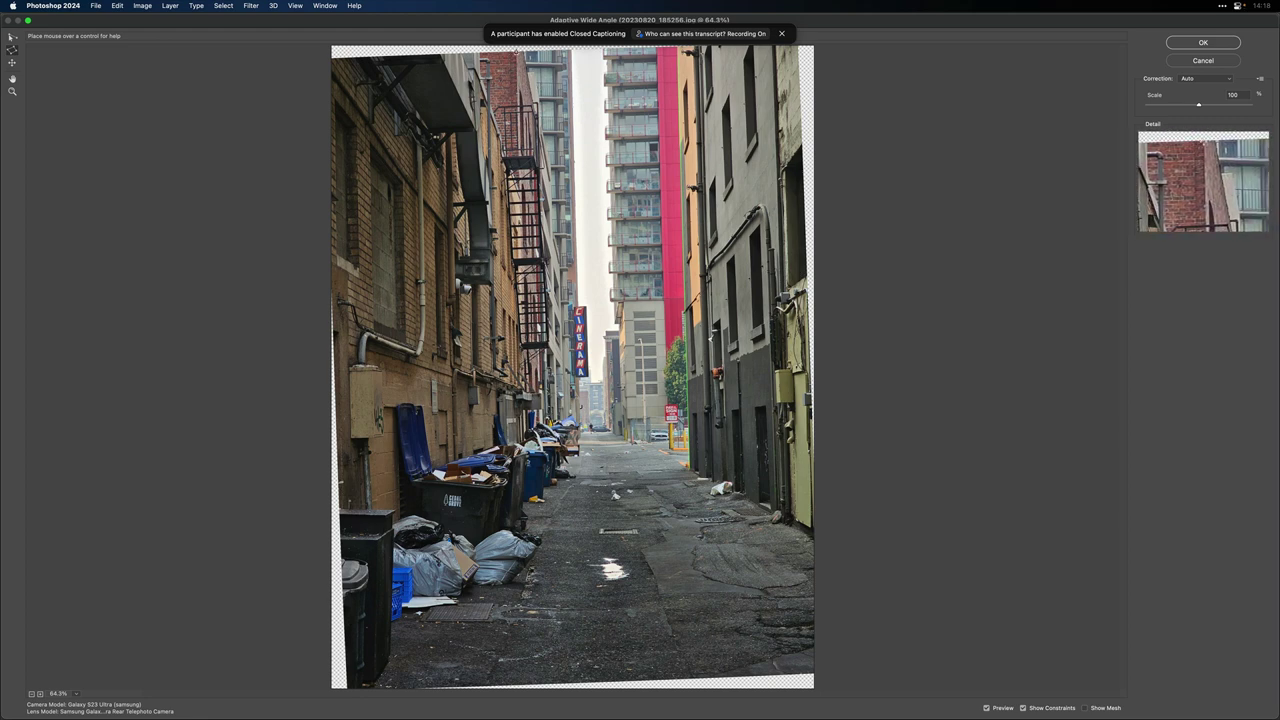
Step: Draw a constraint from the top of the red brick building down to the blue bin and rotate it to vertical
click(517, 50)
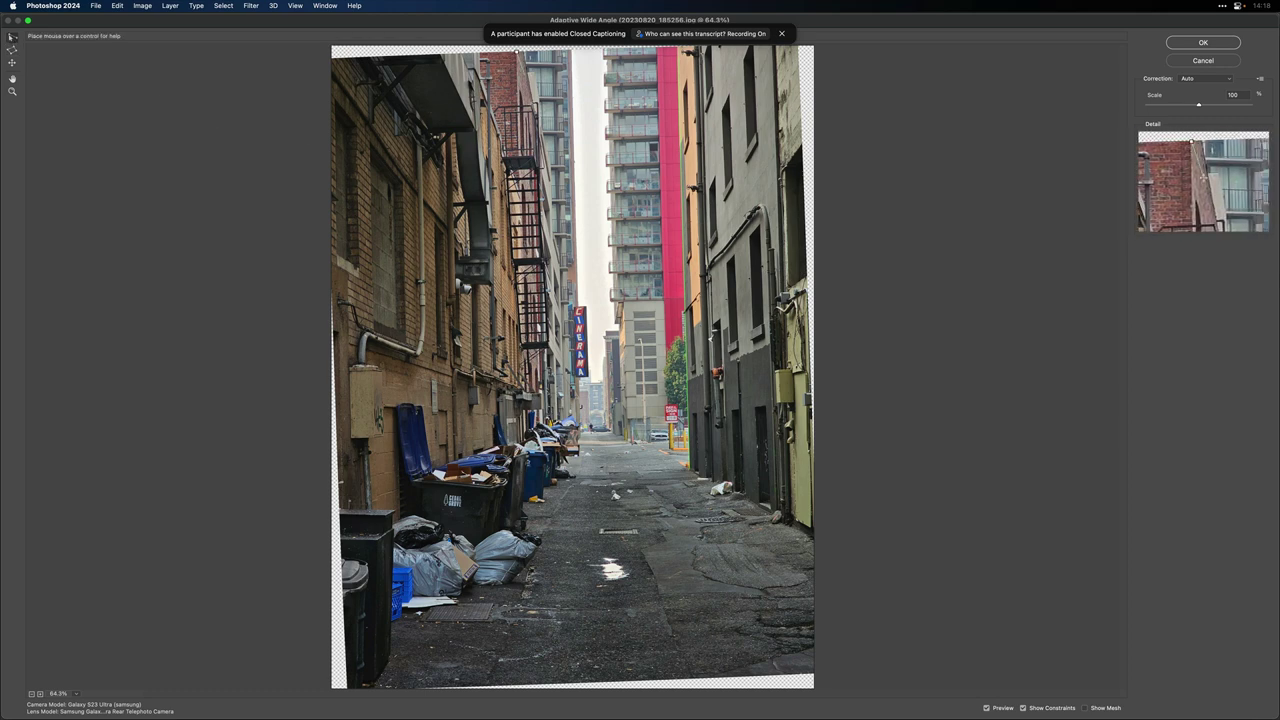
click(517, 54)
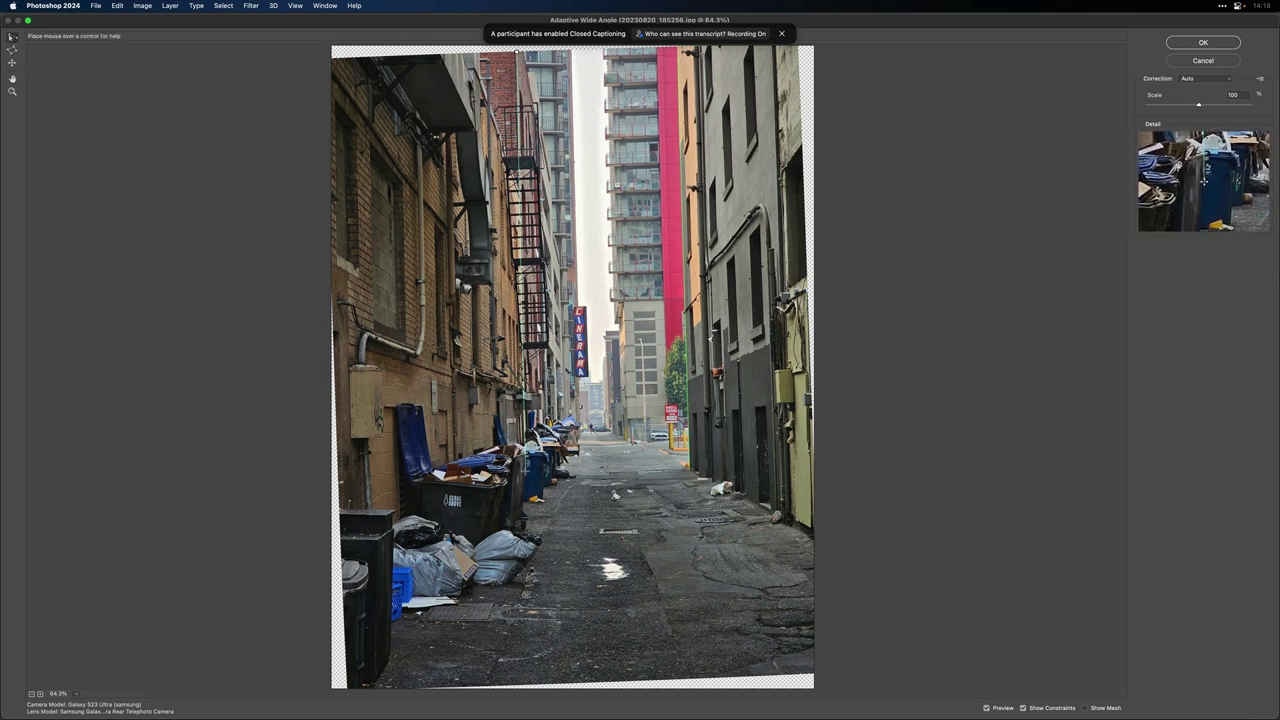
click(524, 474)
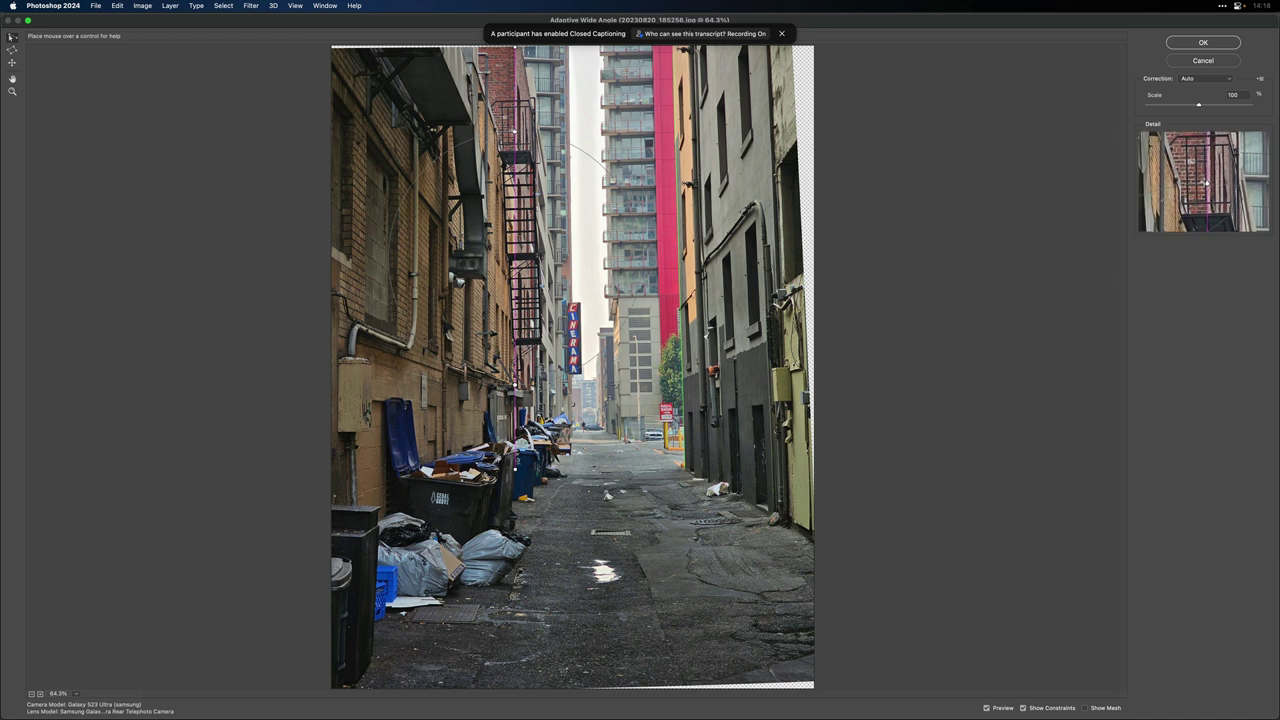
click(516, 133)
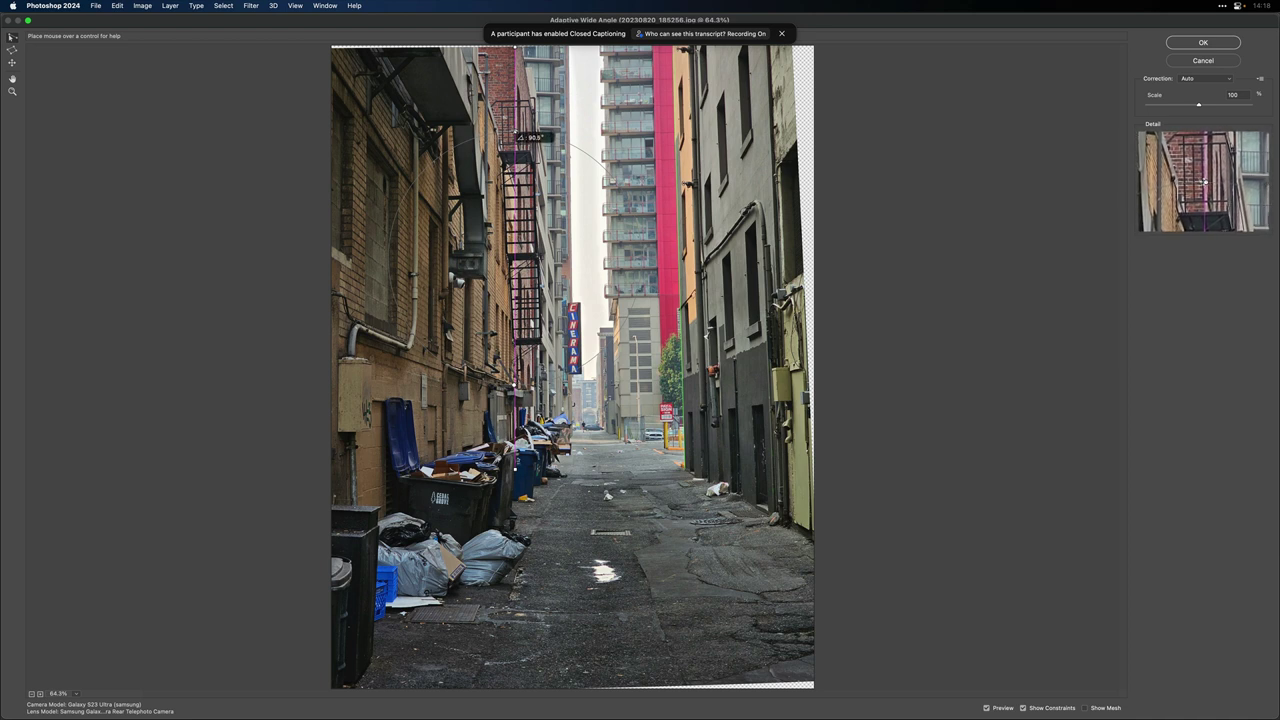
click(516, 133)
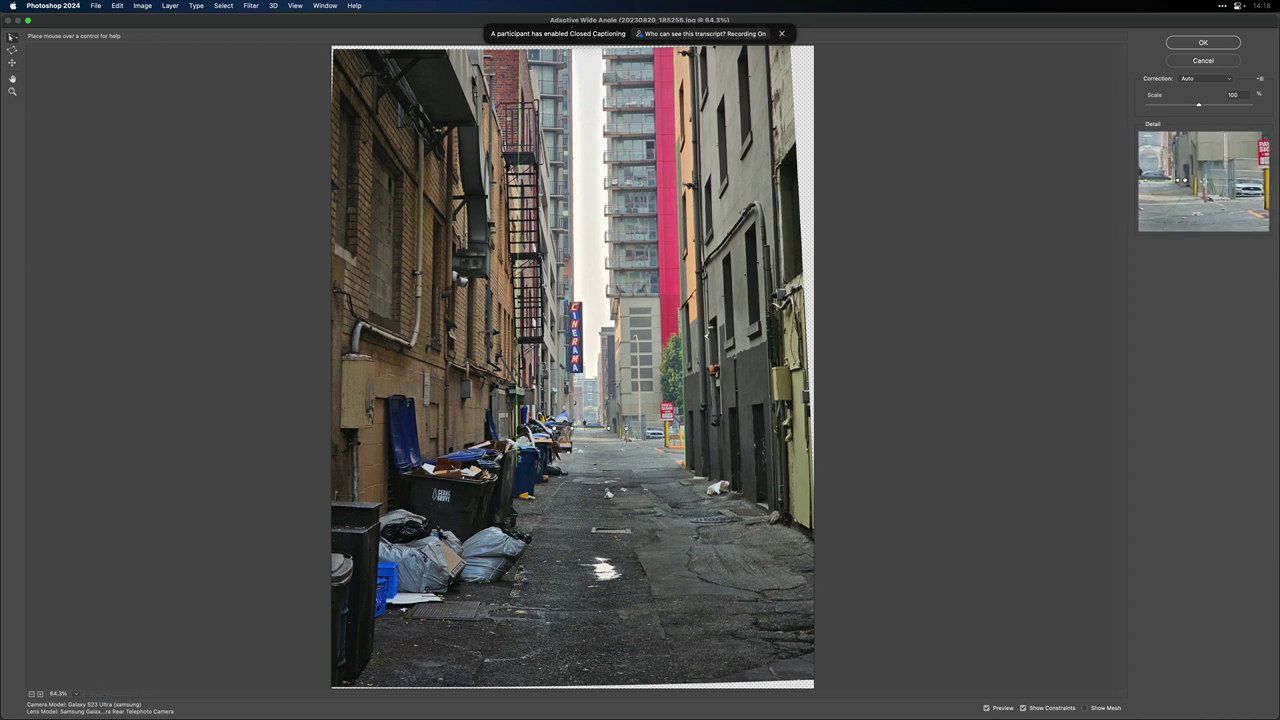
Step: Add a short horizontal constraint across the far end of the alley and apply the Adaptive Wide Angle correction
click(629, 434)
click(628, 434)
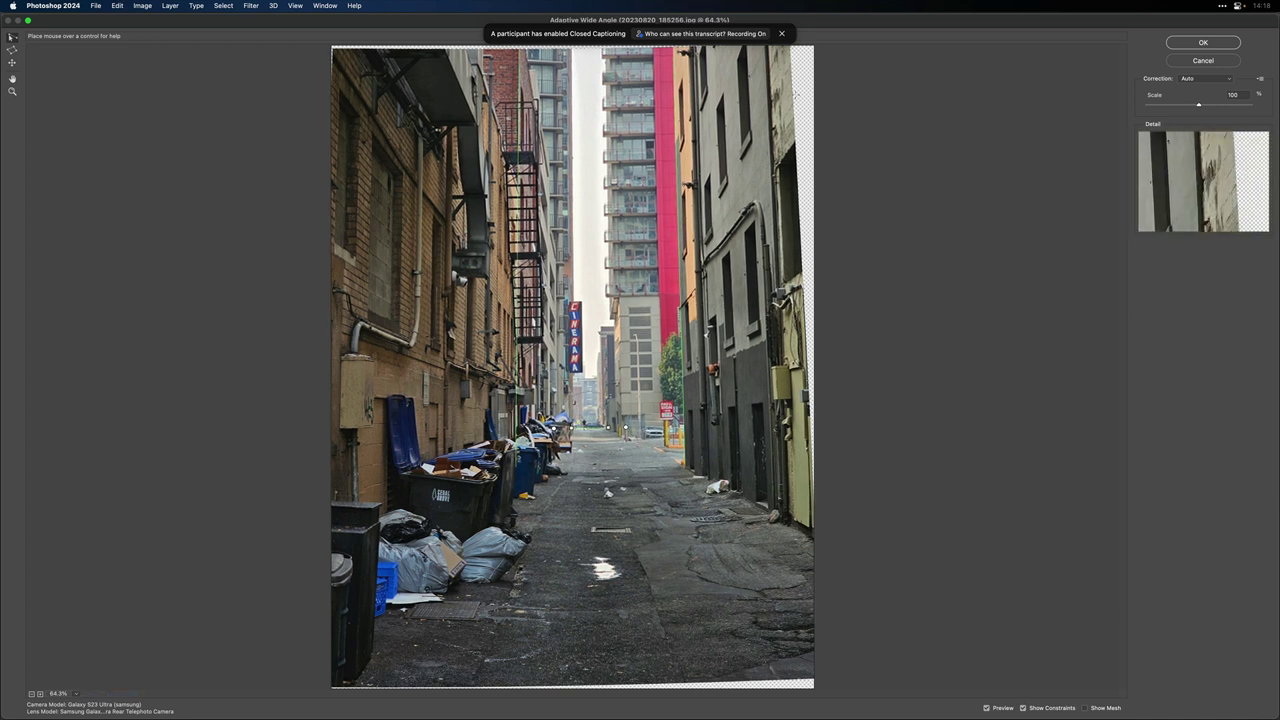
click(1203, 43)
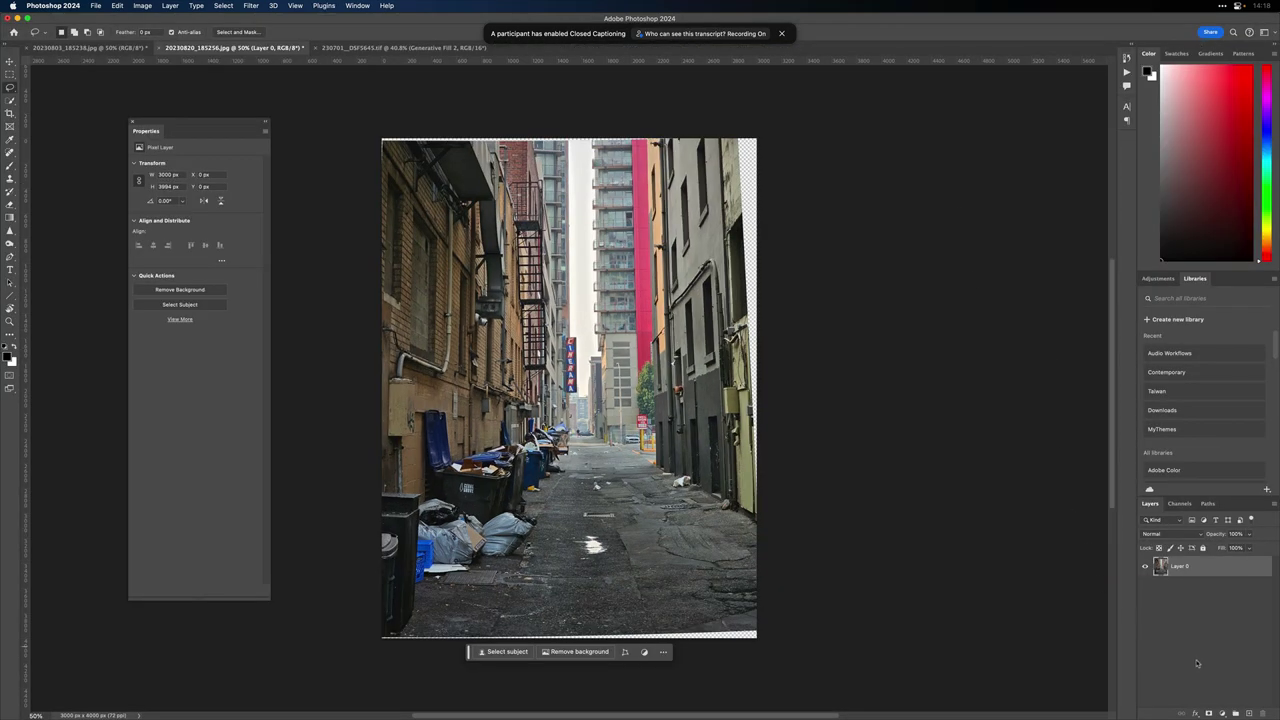
Step: Select the transparent edges by loading and inverting Layer 0's outline, and fill them using Generative Fill with an empty prompt
super+click(1158, 567)
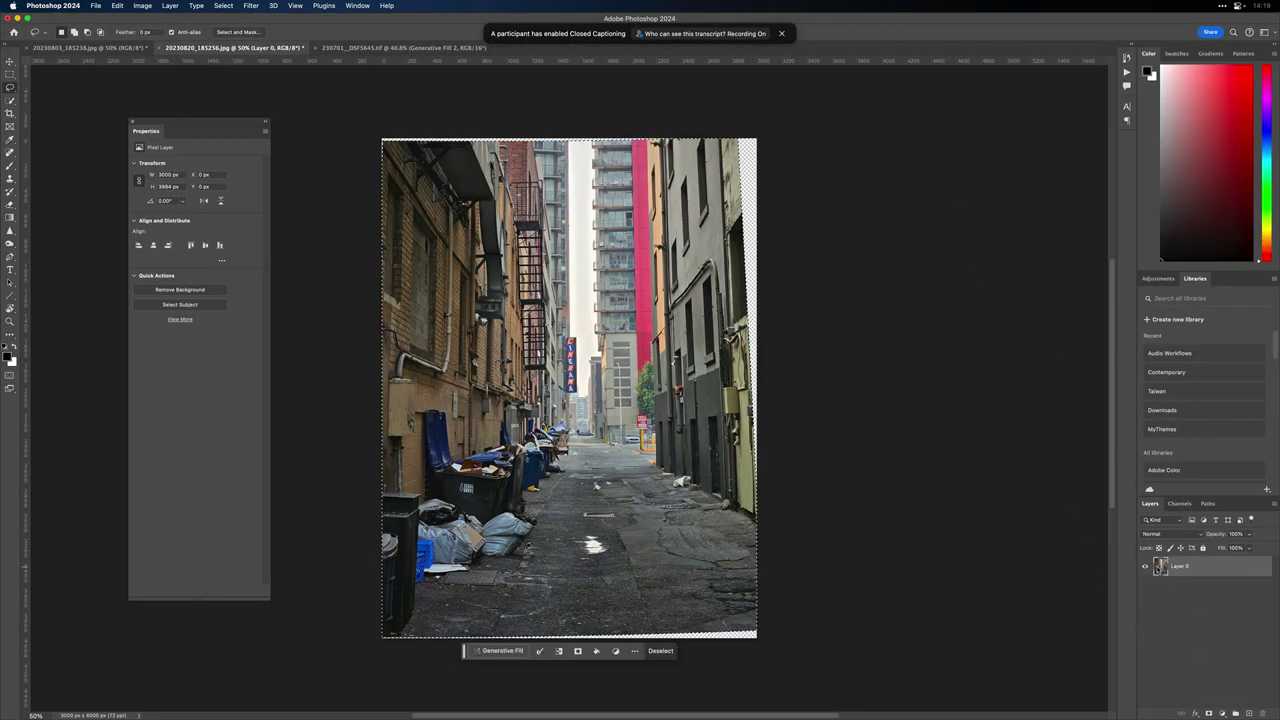
click(224, 6)
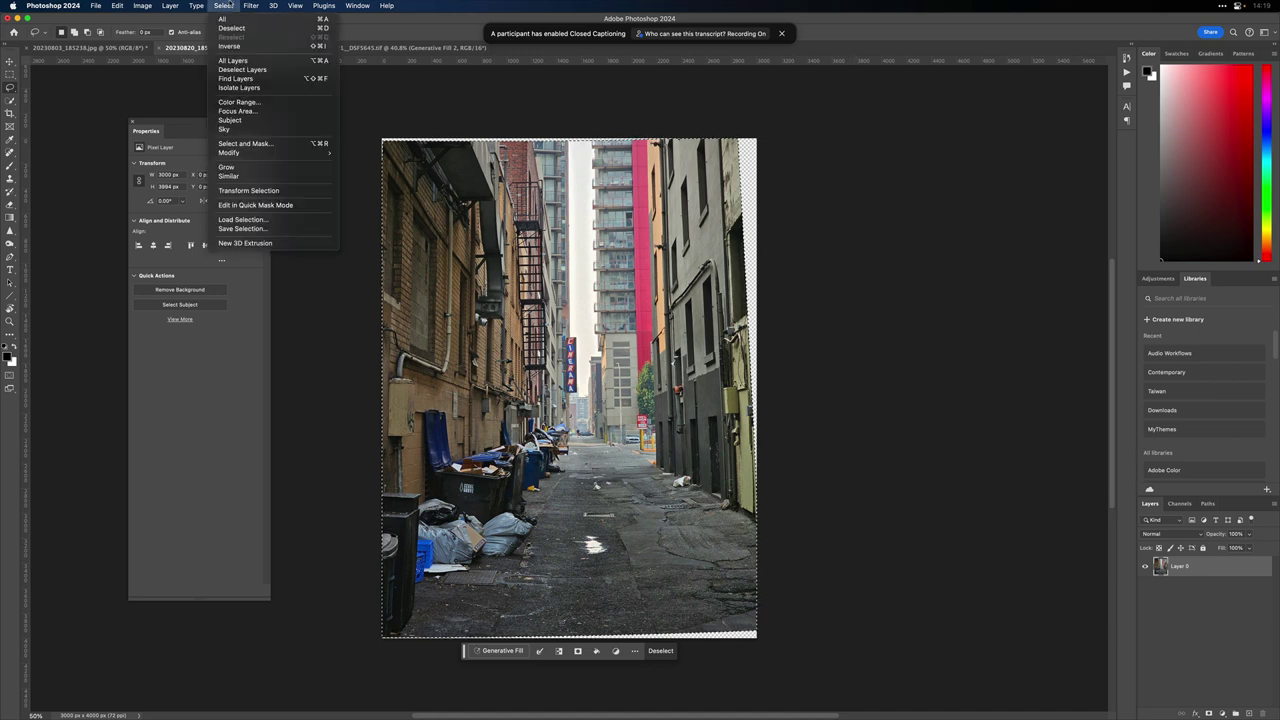
click(229, 46)
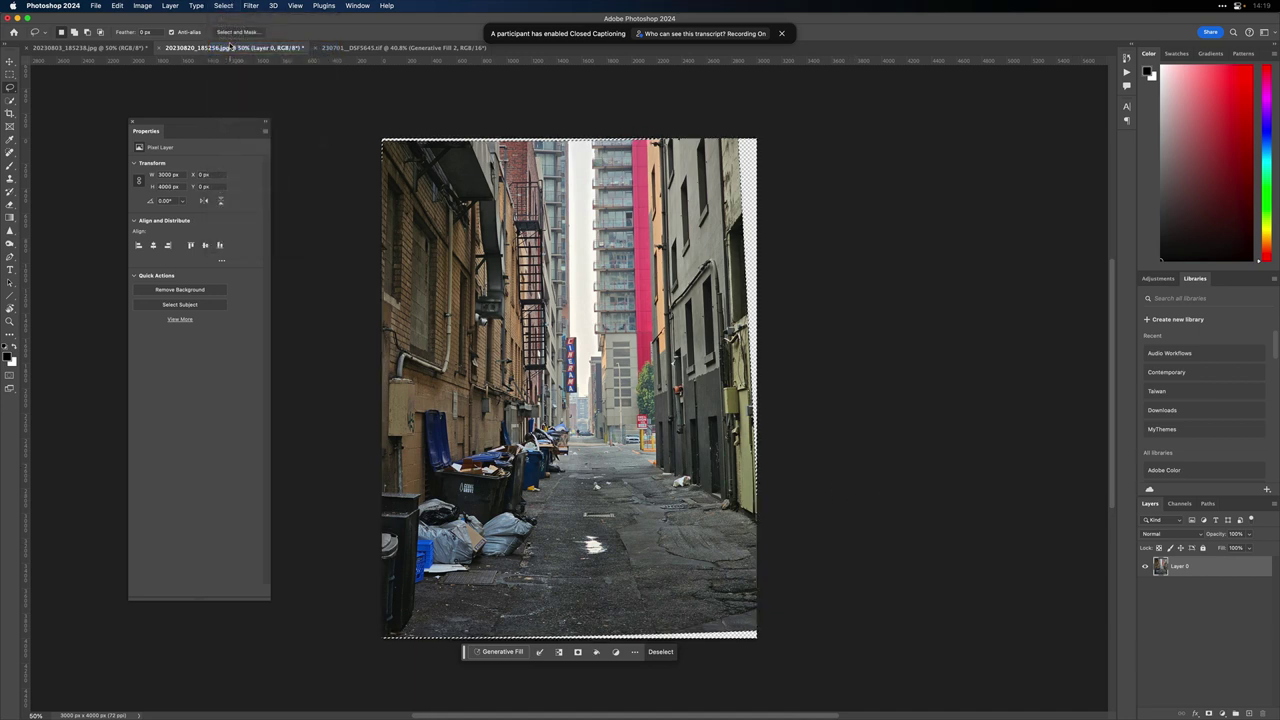
click(494, 651)
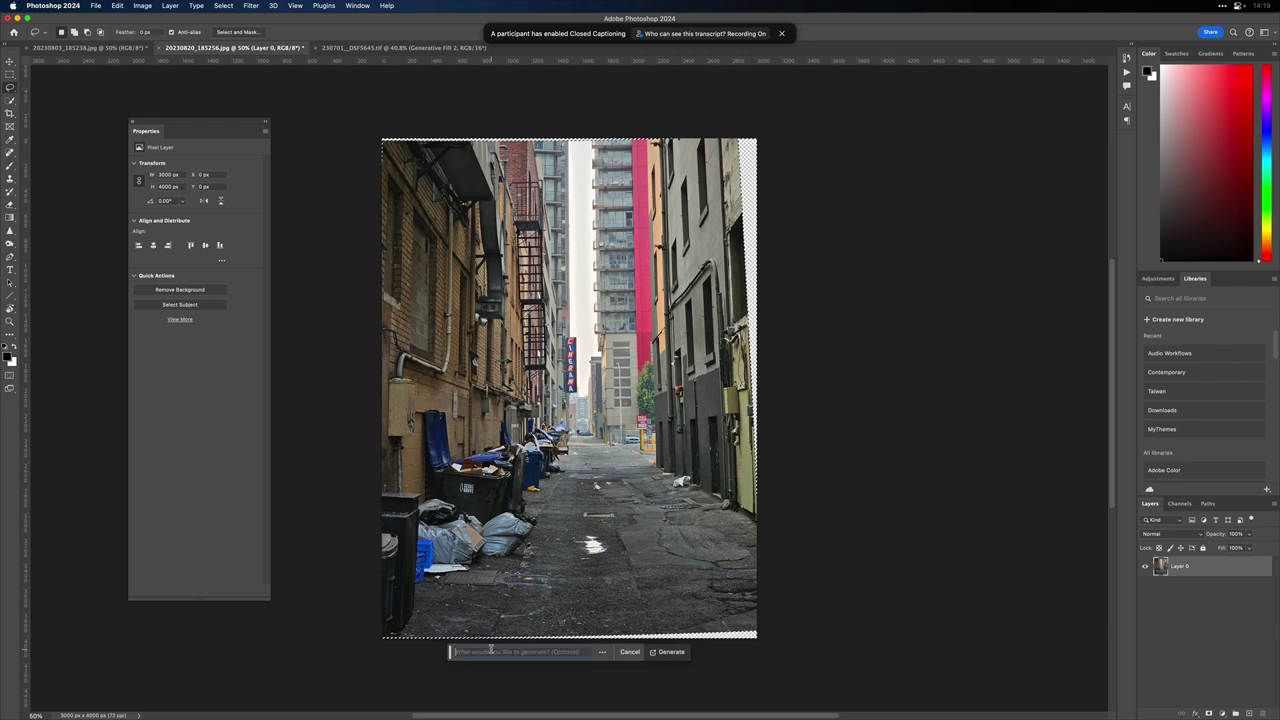
click(671, 651)
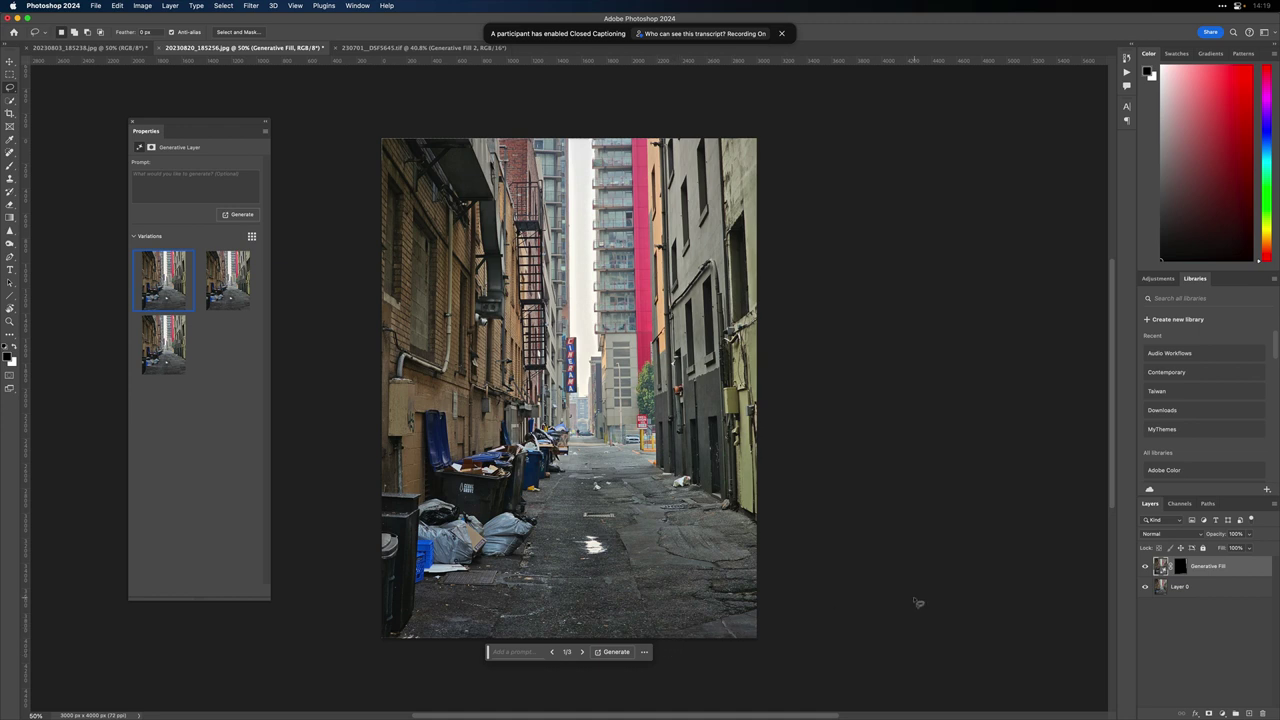
Step: Compare the alley photo with and without the filled edges by hiding and showing the Generative Fill layer
click(1145, 566)
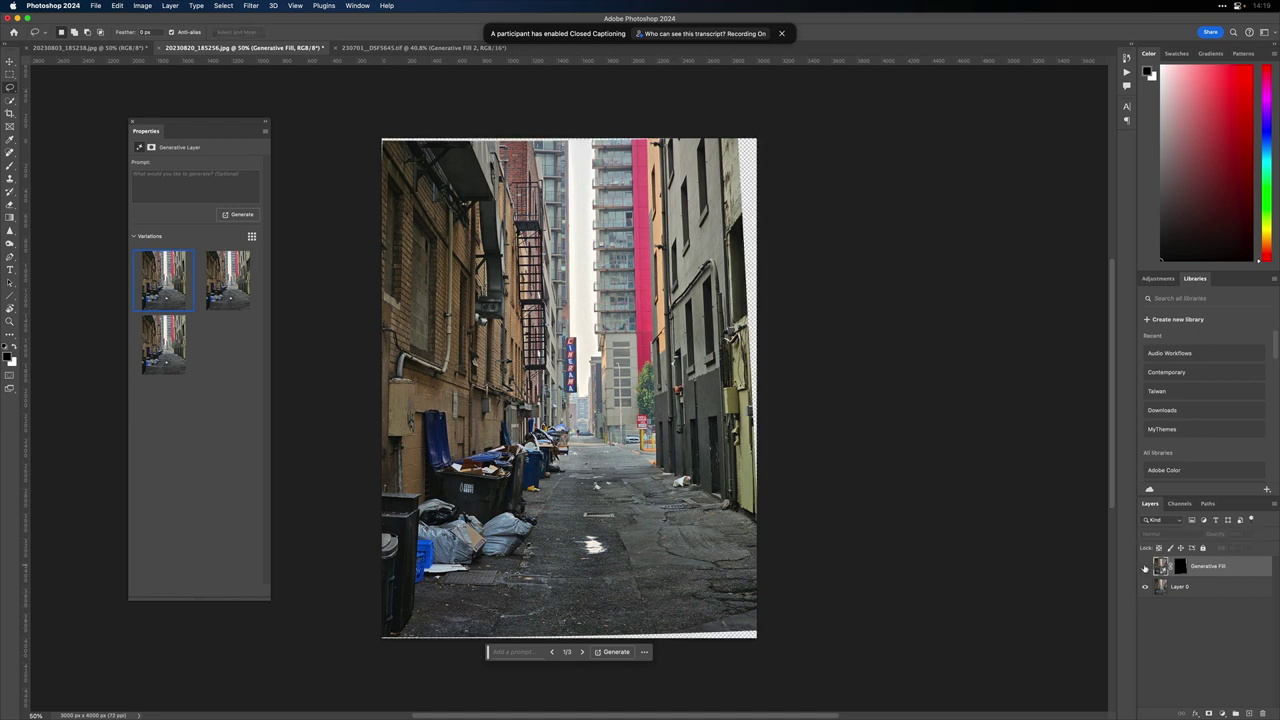
click(1145, 566)
click(1145, 566)
click(1145, 567)
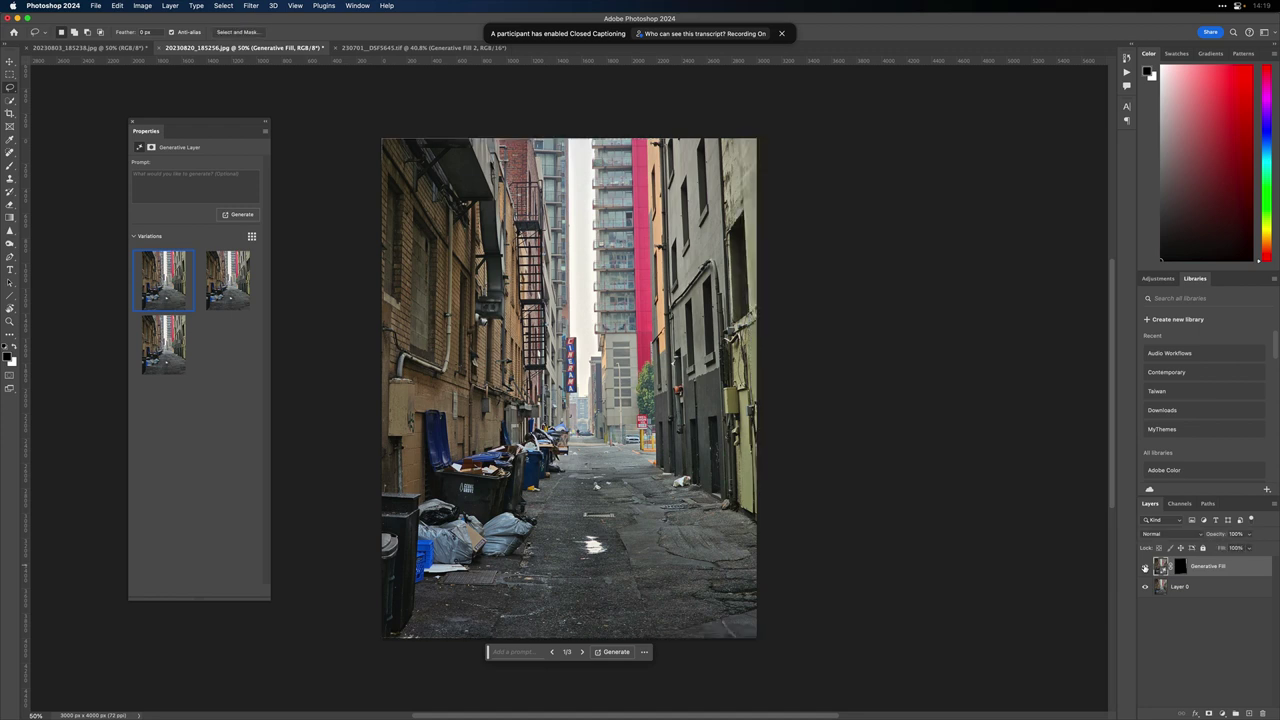
click(1145, 567)
click(1145, 567)
Step: Load the Generative Fill layer's mask as a selection and expand it by 10 pixels
ctrl+click(1181, 568)
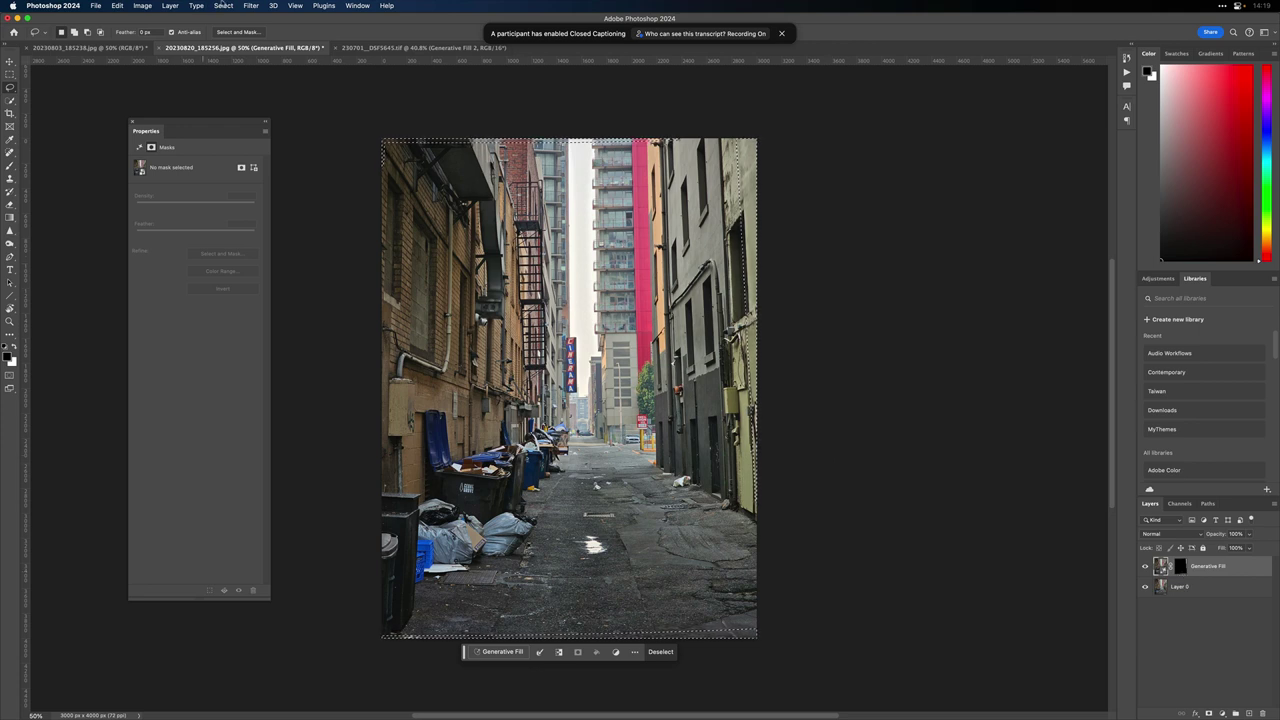
click(223, 5)
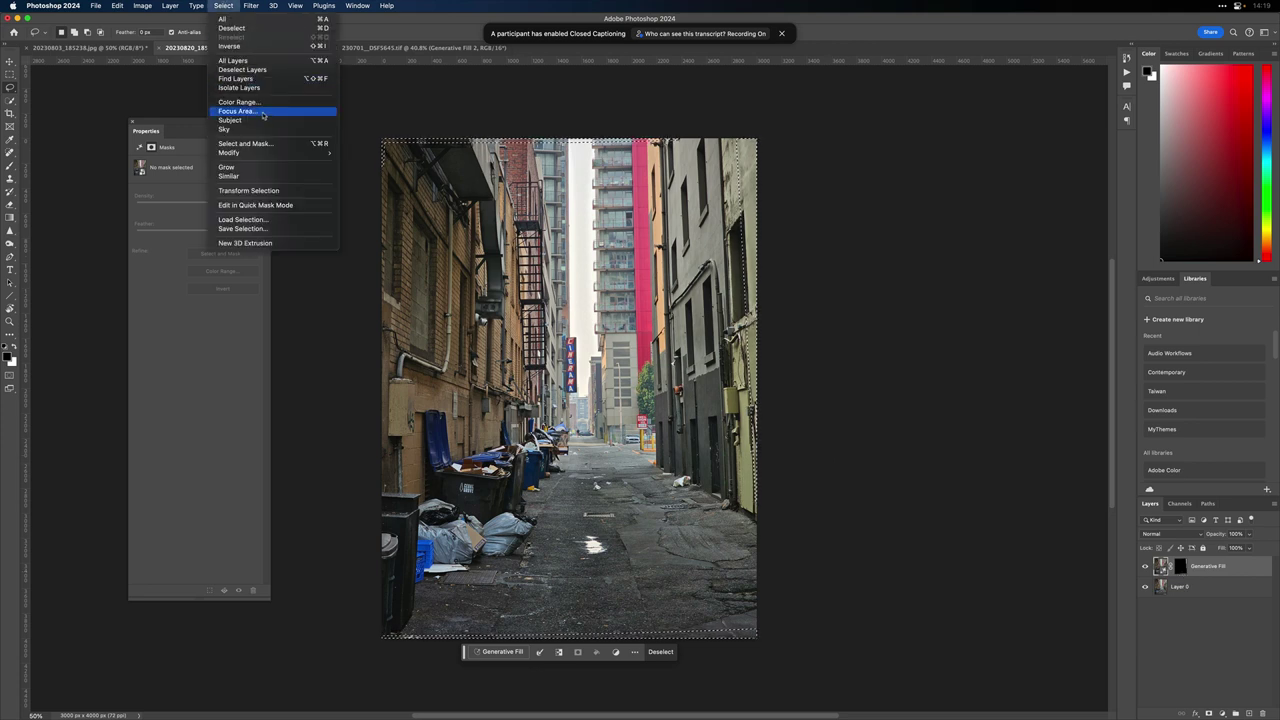
mouse_move(259, 158)
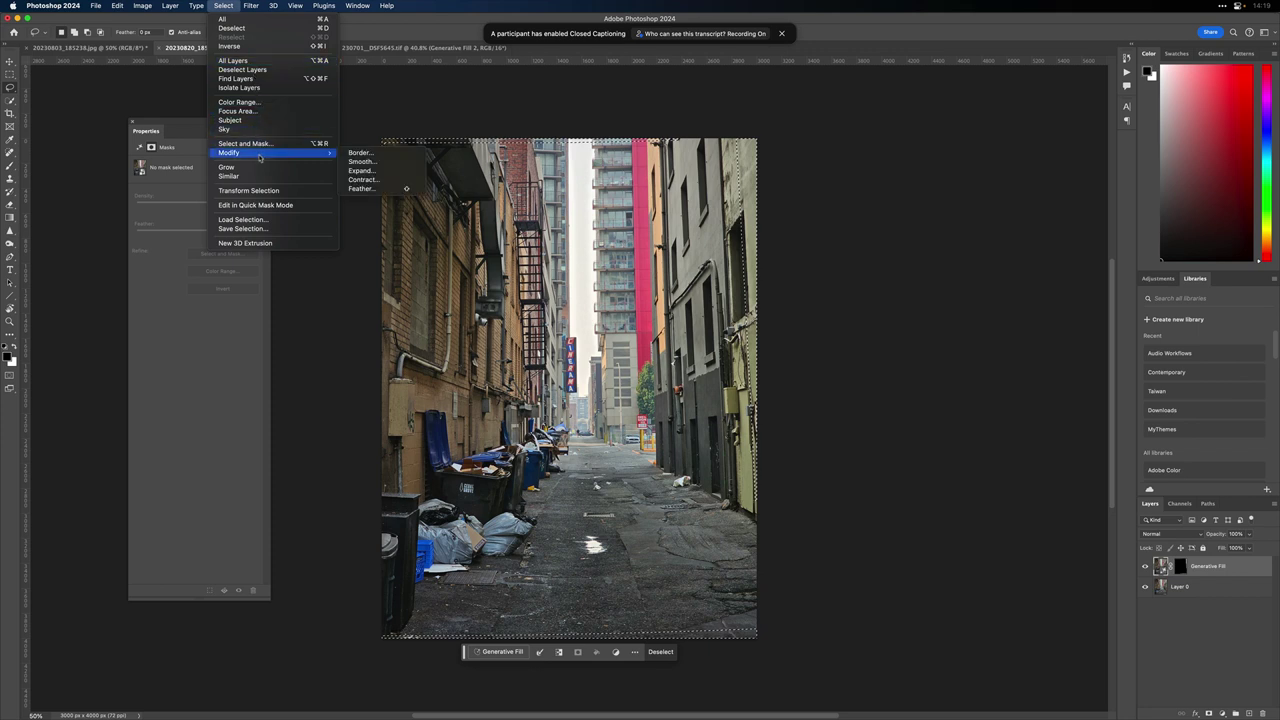
click(362, 172)
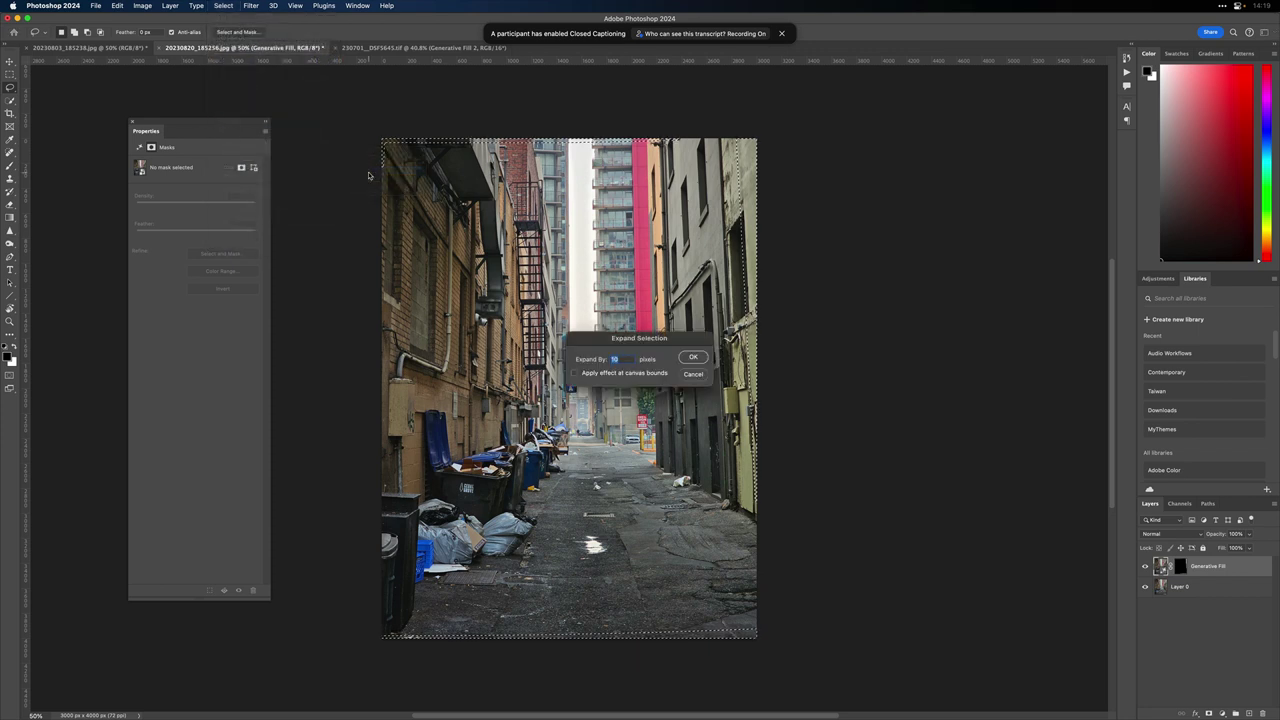
key(Return)
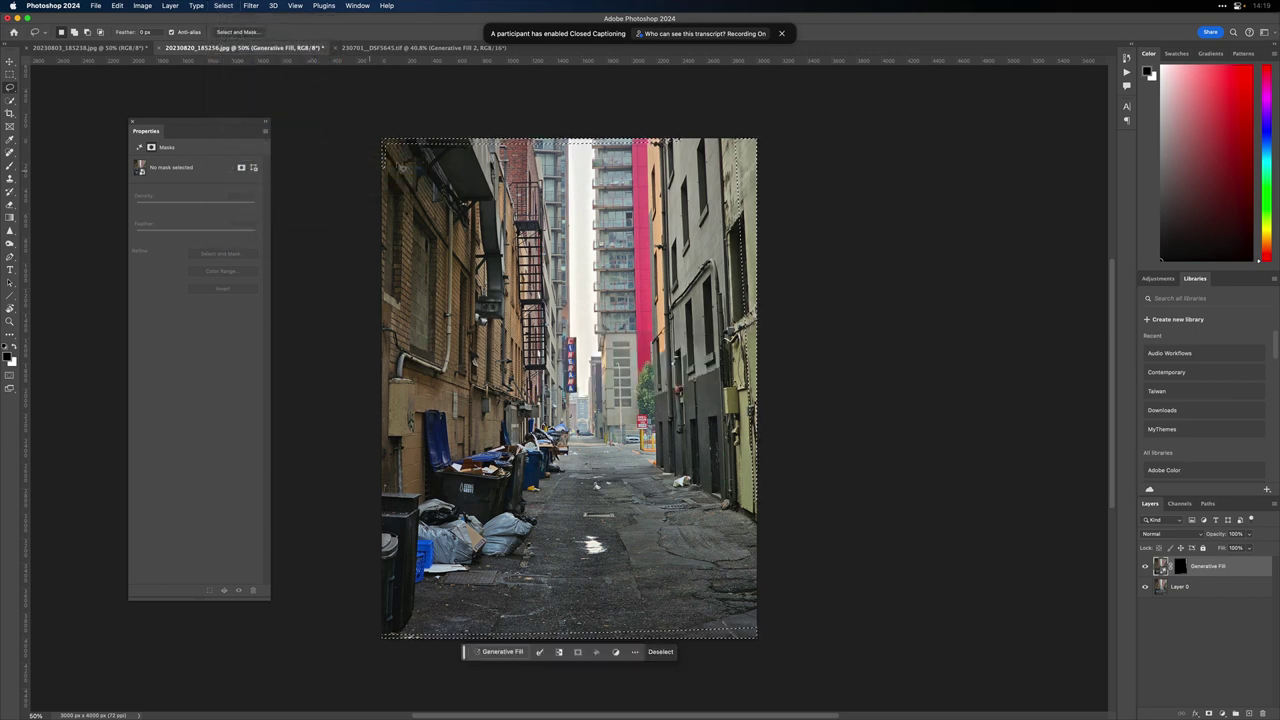
Step: Hide the Generative Fill layer and run Generative Fill with an empty prompt on Layer 0 using the expanded selection
click(1145, 566)
click(1197, 588)
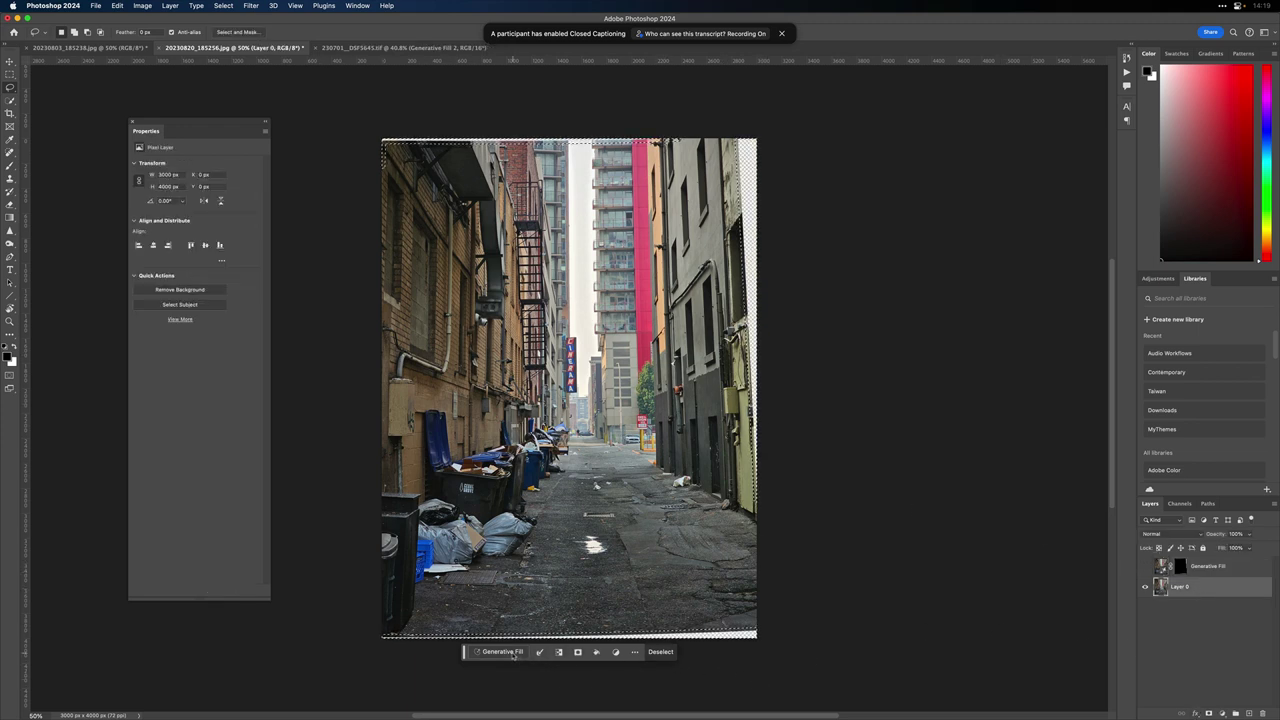
click(513, 652)
click(663, 652)
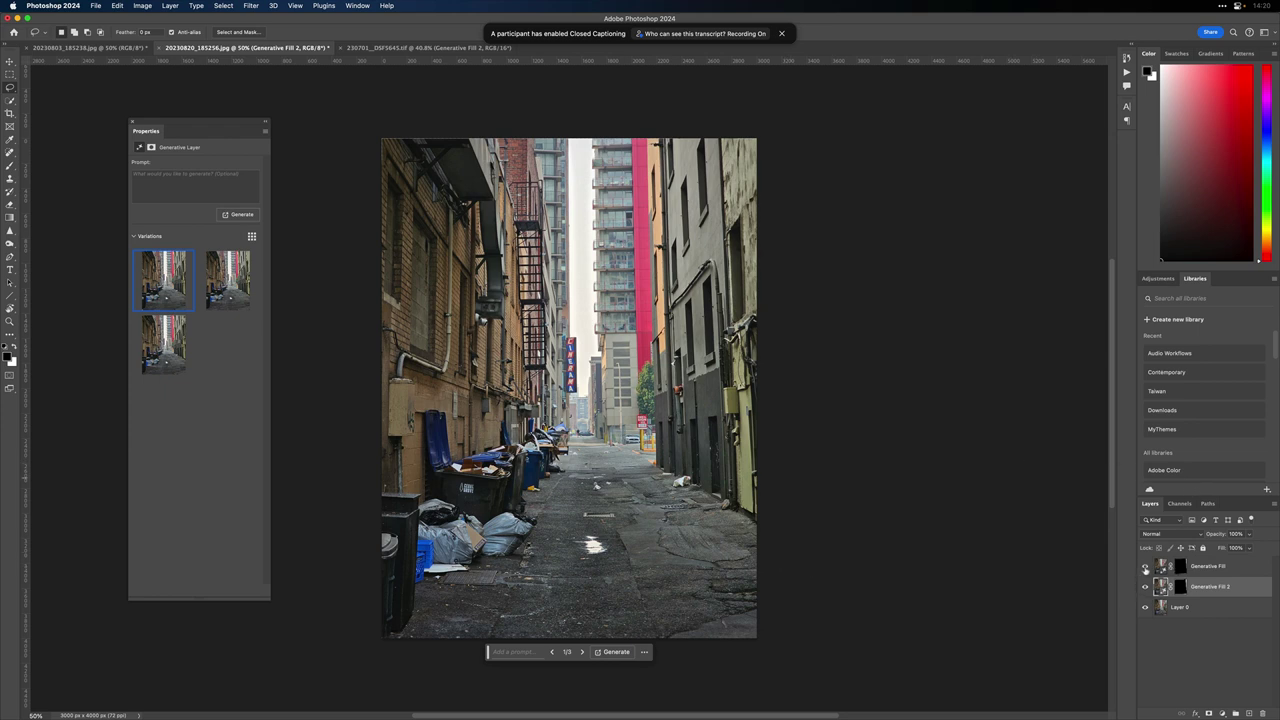
Step: Compare the two fills by toggling the upper Generative Fill layer's visibility, and delete that layer
click(1146, 567)
click(1146, 568)
drag(1214, 570, 1264, 714)
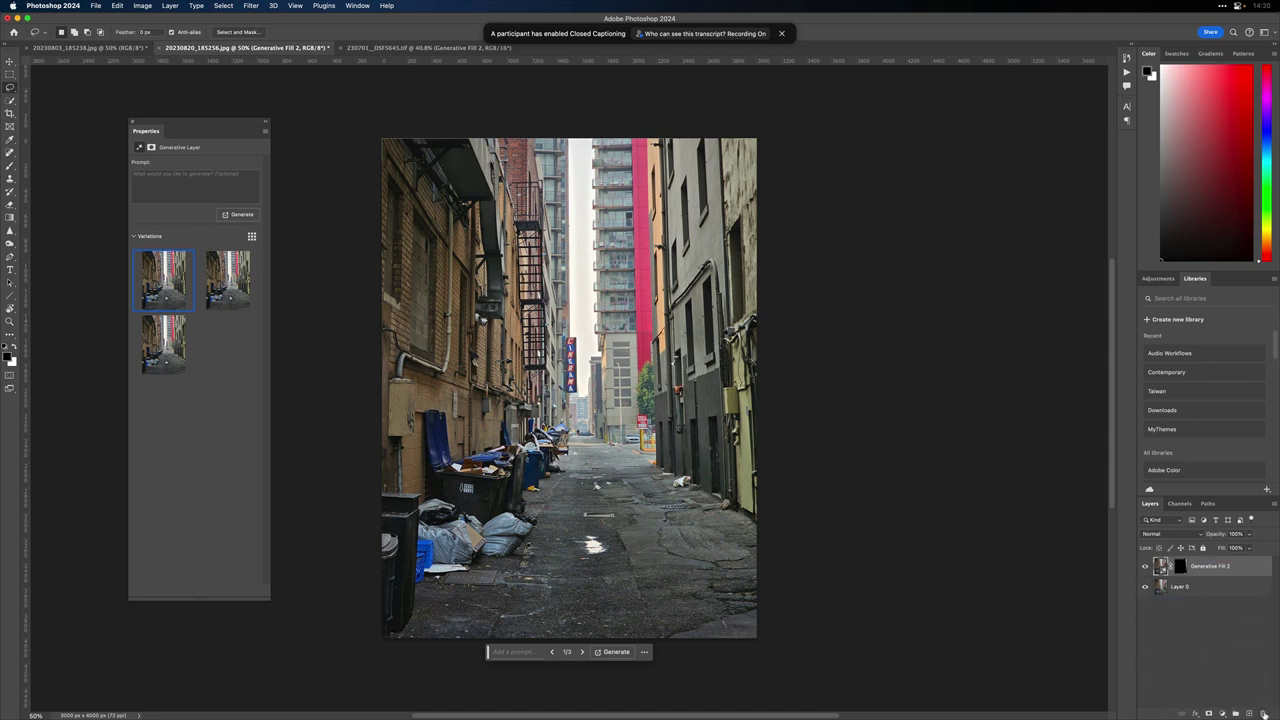
Step: Target the Generative Fill 2 layer's mask with the Brush, using white as foreground colour and 100% opacity
click(1180, 567)
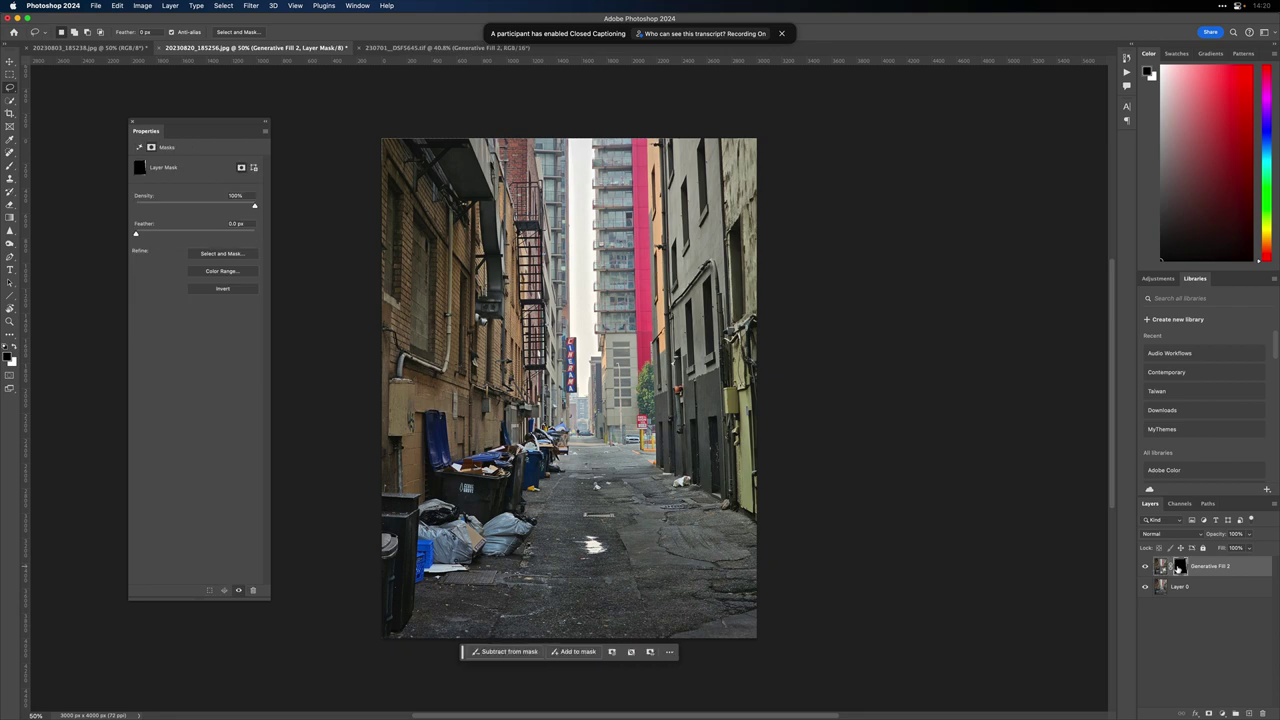
key(b)
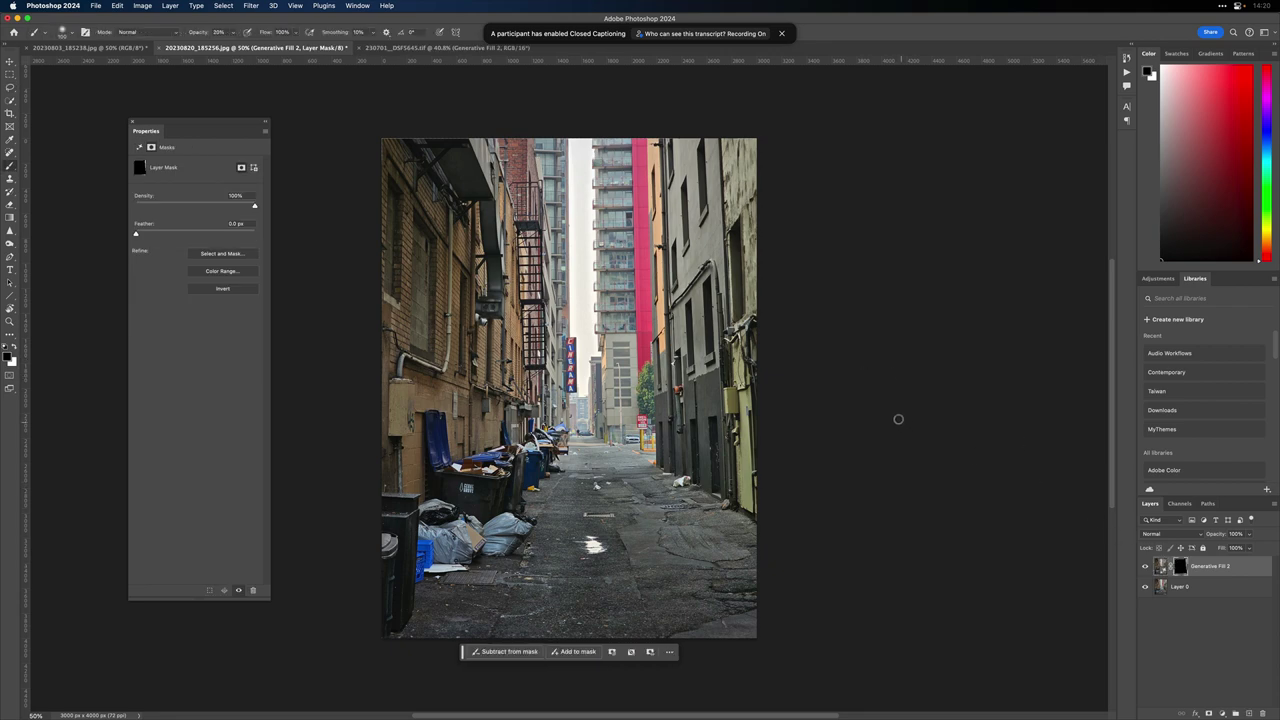
key(super+1)
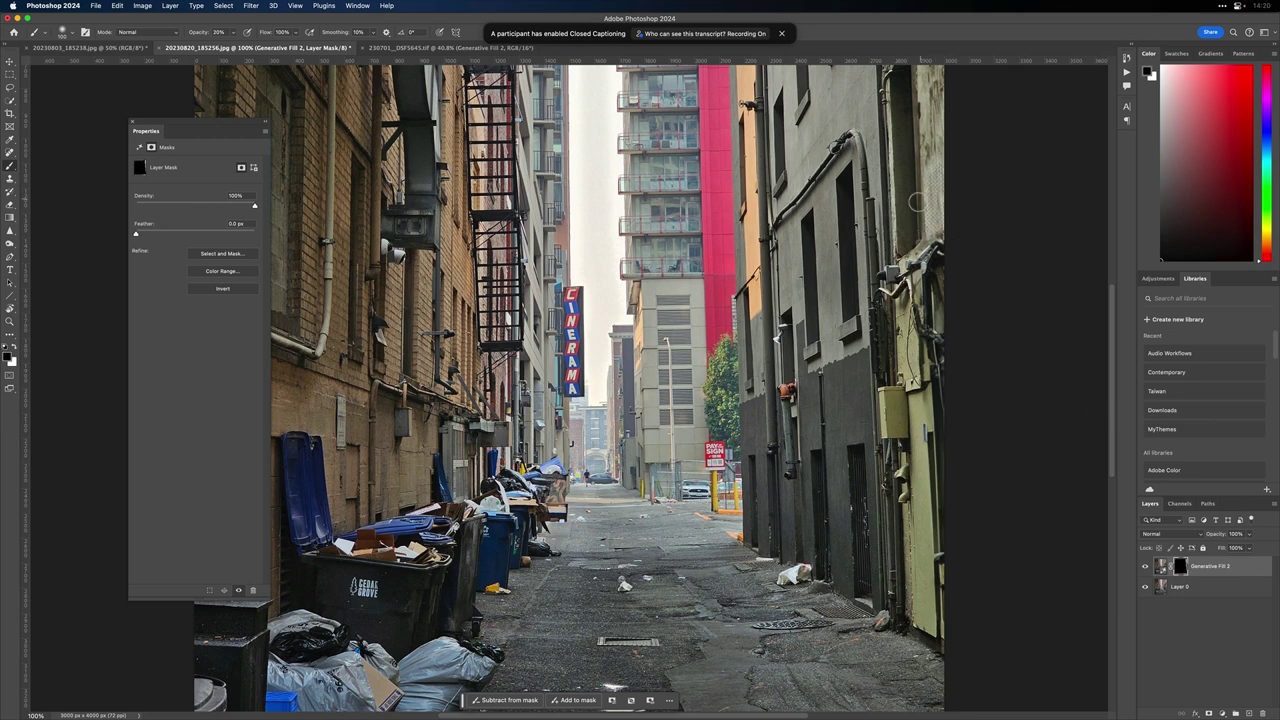
key(x)
click(233, 32)
drag(238, 45, 253, 48)
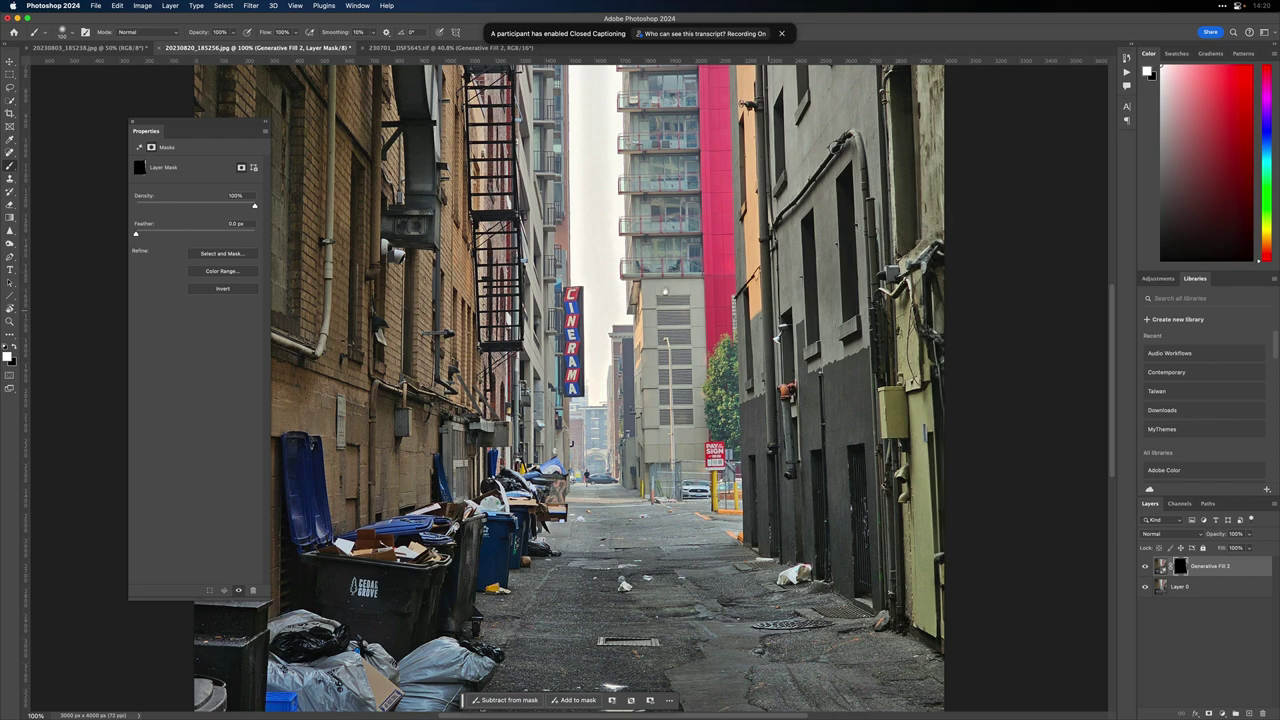
Step: Examine the generated edges of the alley photo up close and as part of the whole image
scroll(594, 537, up, 5)
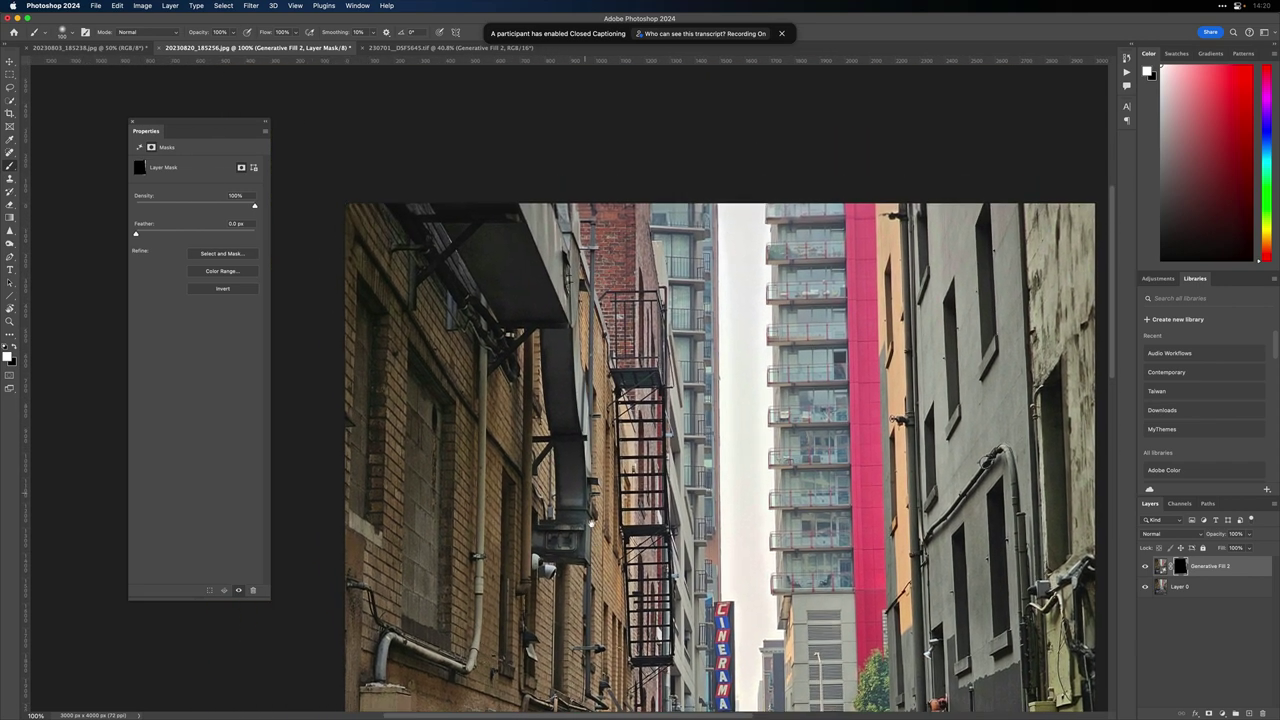
scroll(594, 537, down, 3)
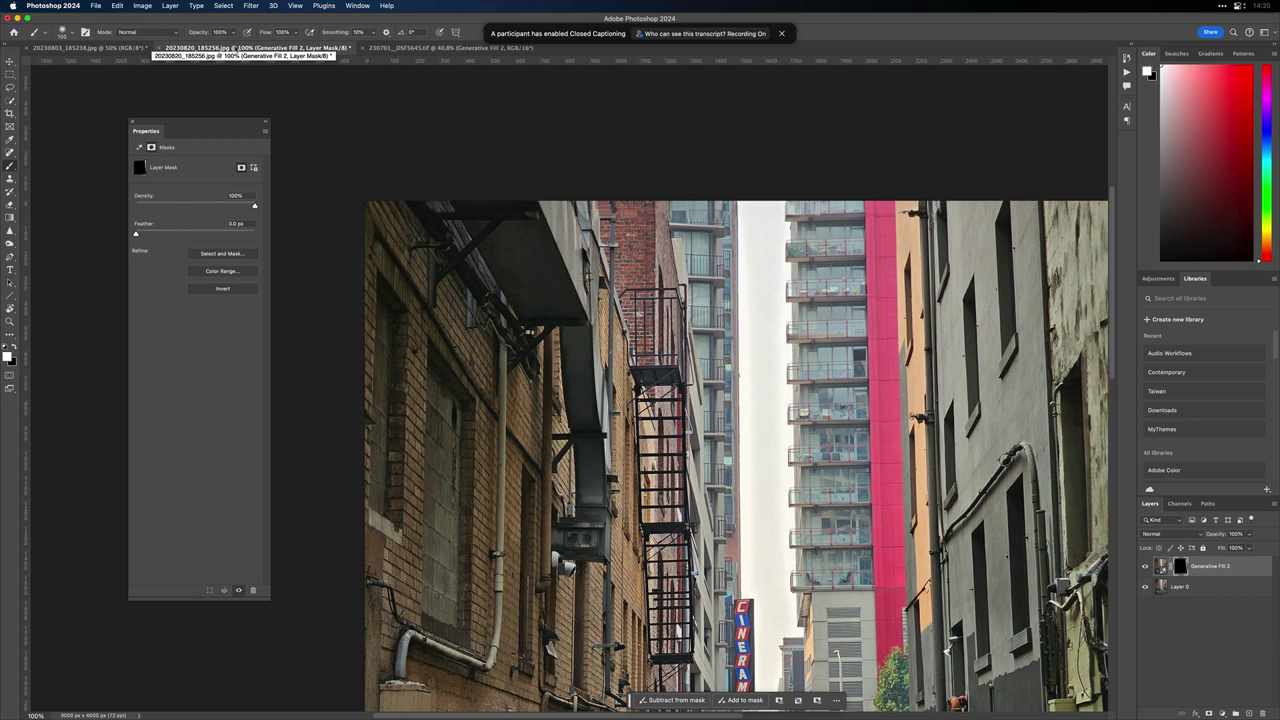
key(super+minus)
key(super+minus)
key(super+minus)
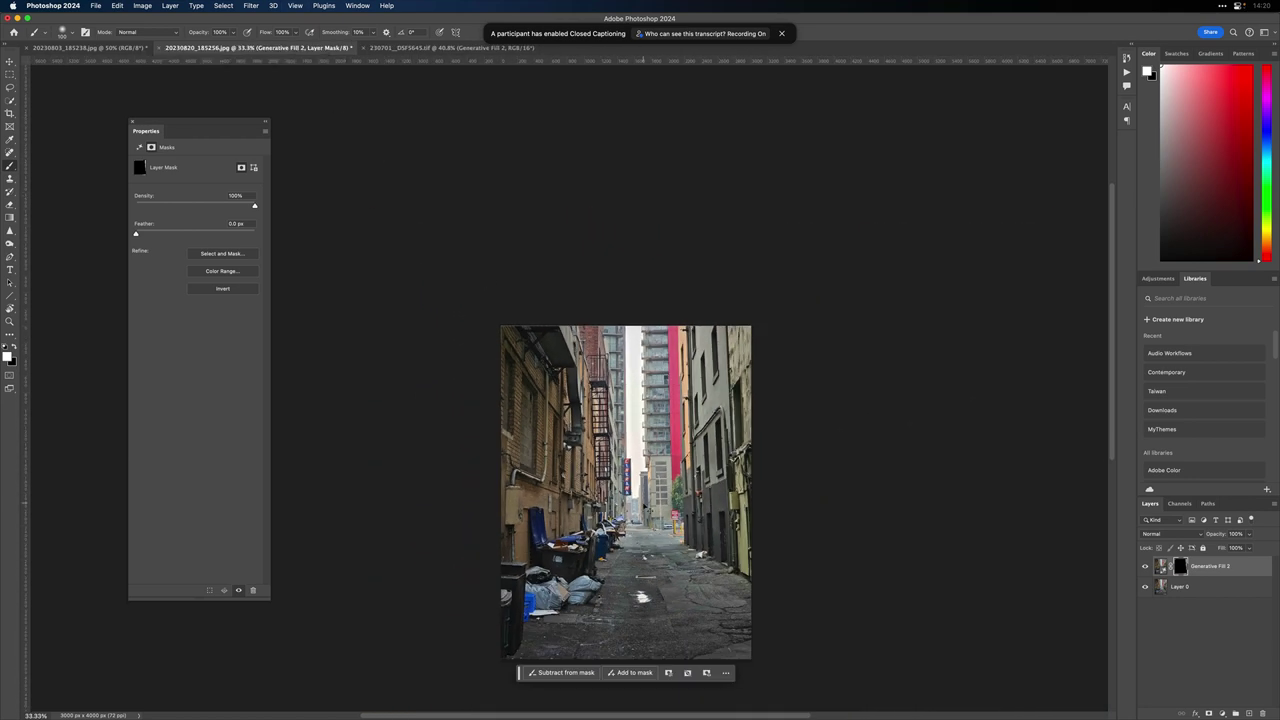
key(super+plus)
scroll(671, 578, down, 5)
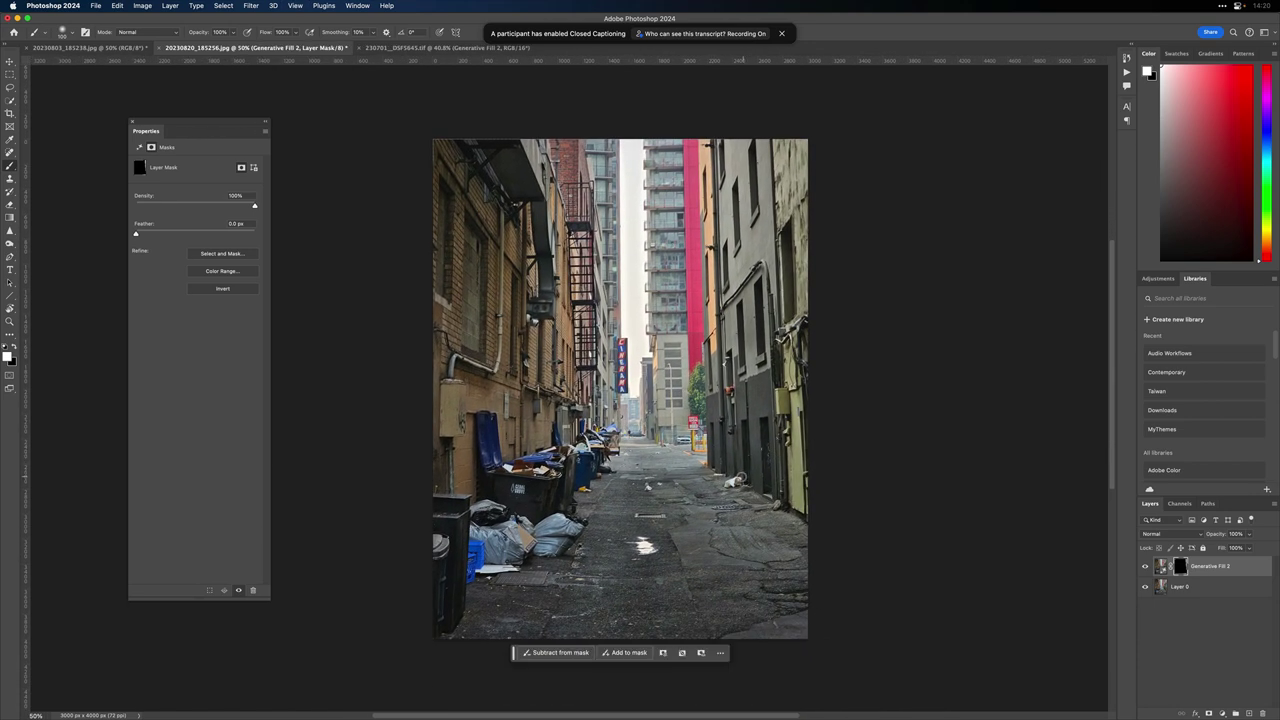
Step: Lasso the litter on the ground beside the grey building's wall and run Generative Fill with an empty prompt
click(10, 88)
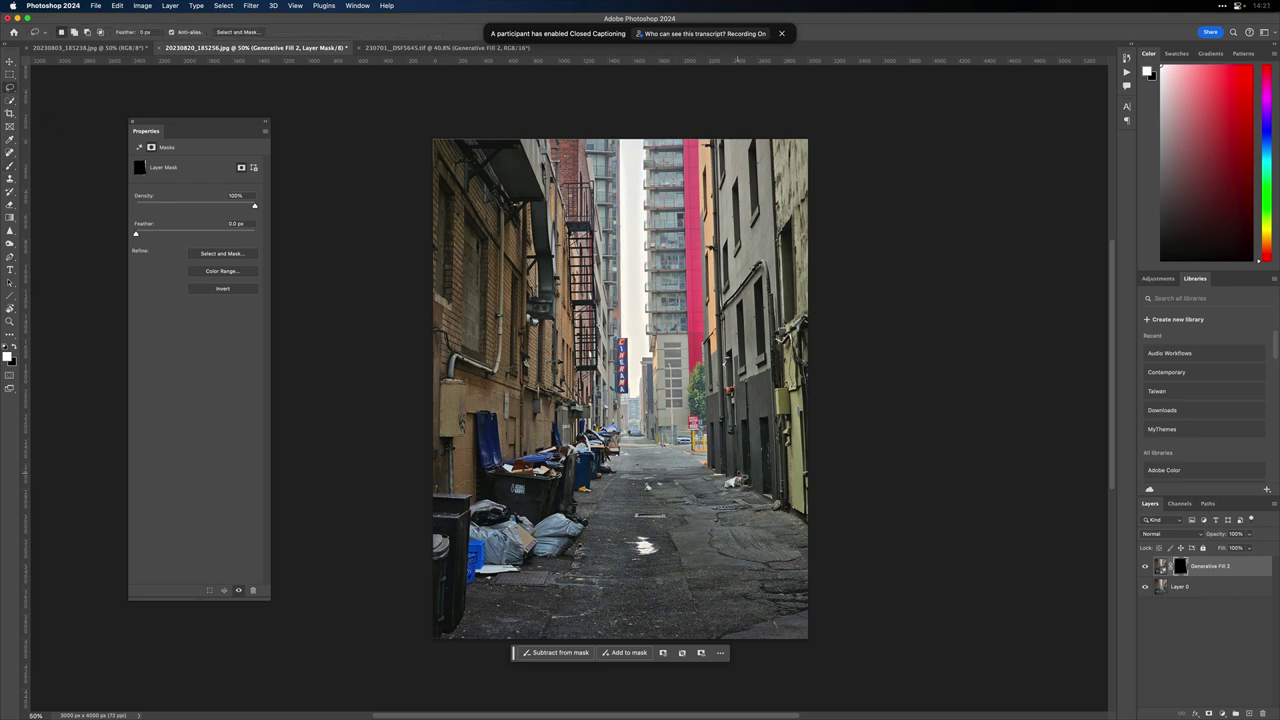
click(744, 477)
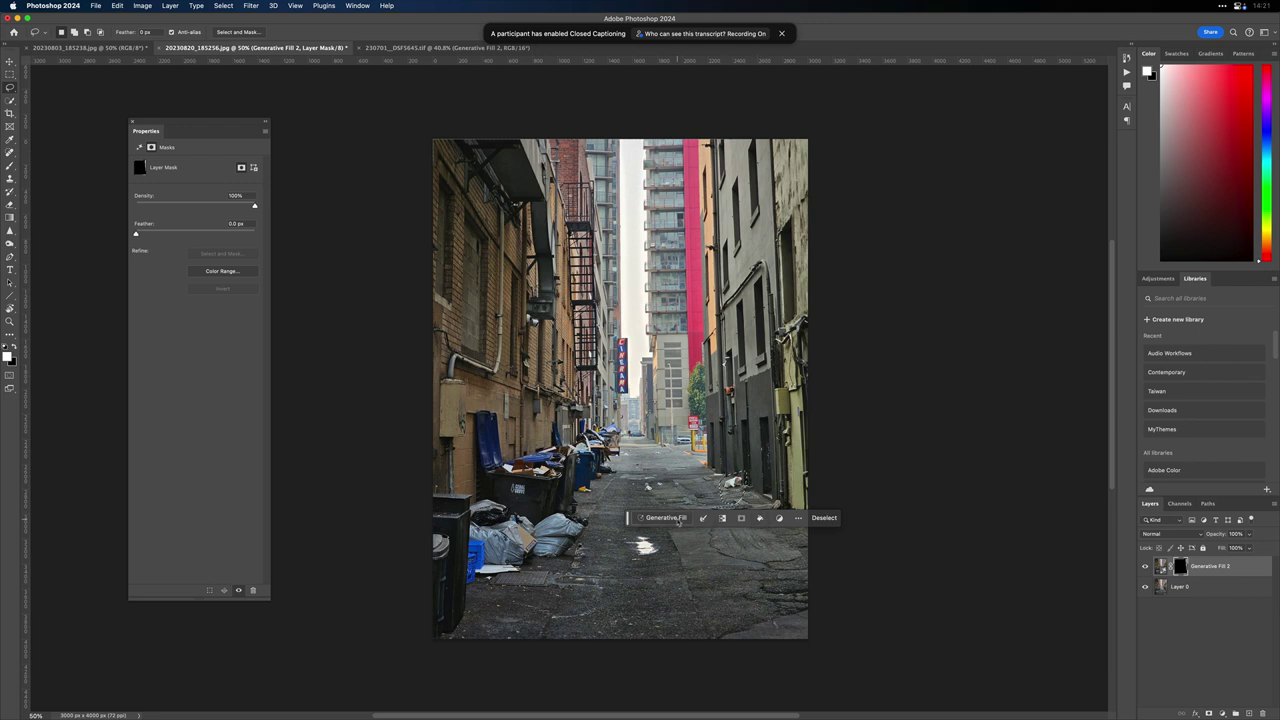
click(670, 517)
click(818, 520)
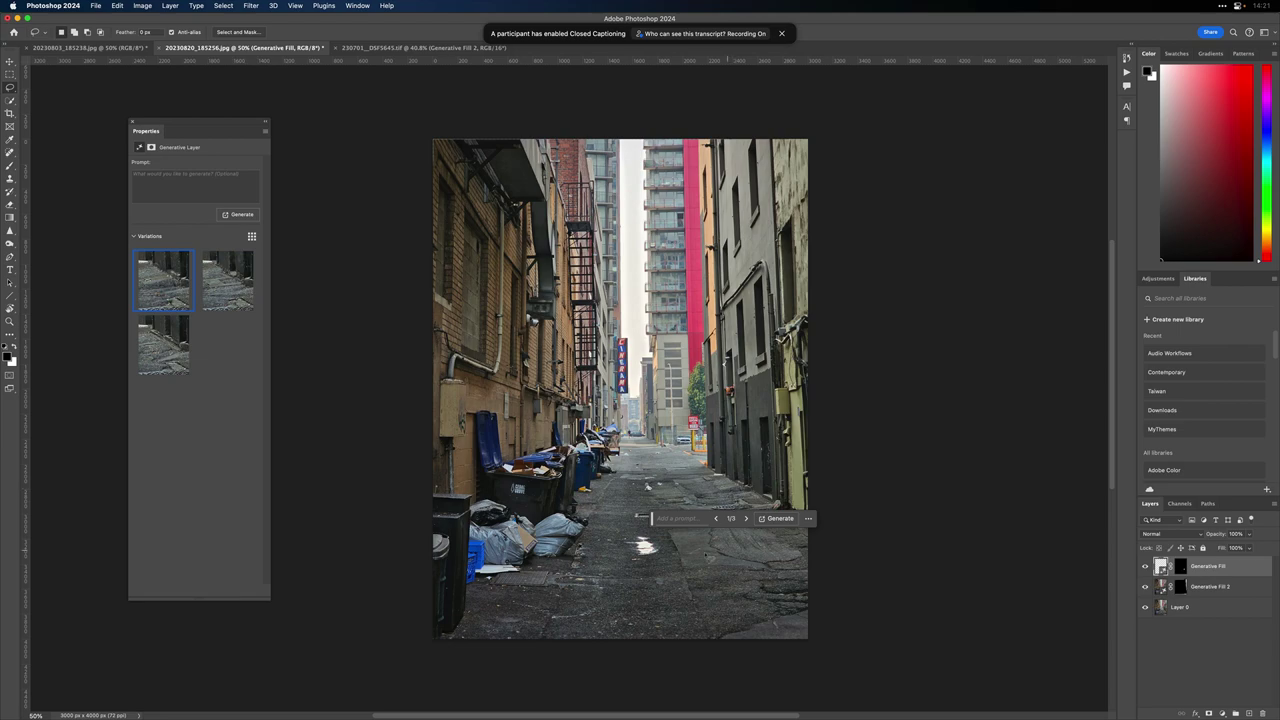
Step: Compare the three generated variations up close at the base of the grey wall and choose the third
key(super+equal)
key(super+equal)
key(super+equal)
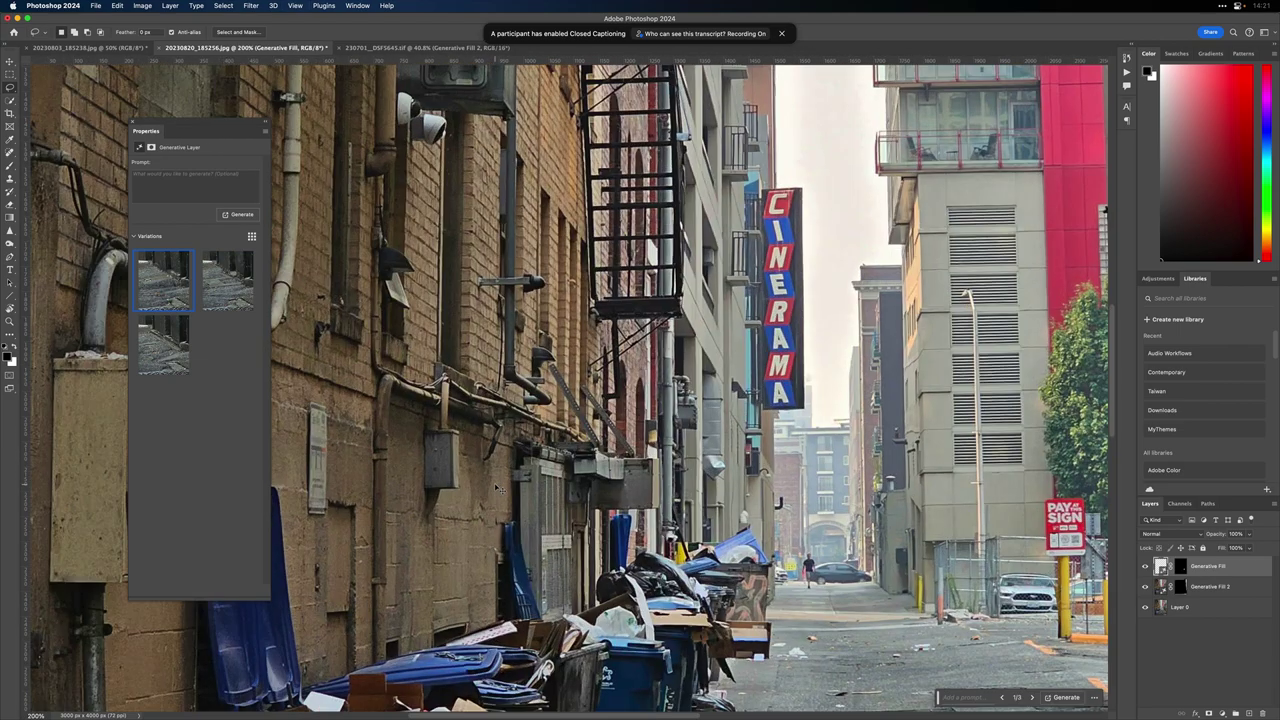
scroll(568, 387, down, 5)
scroll(568, 387, right, 8)
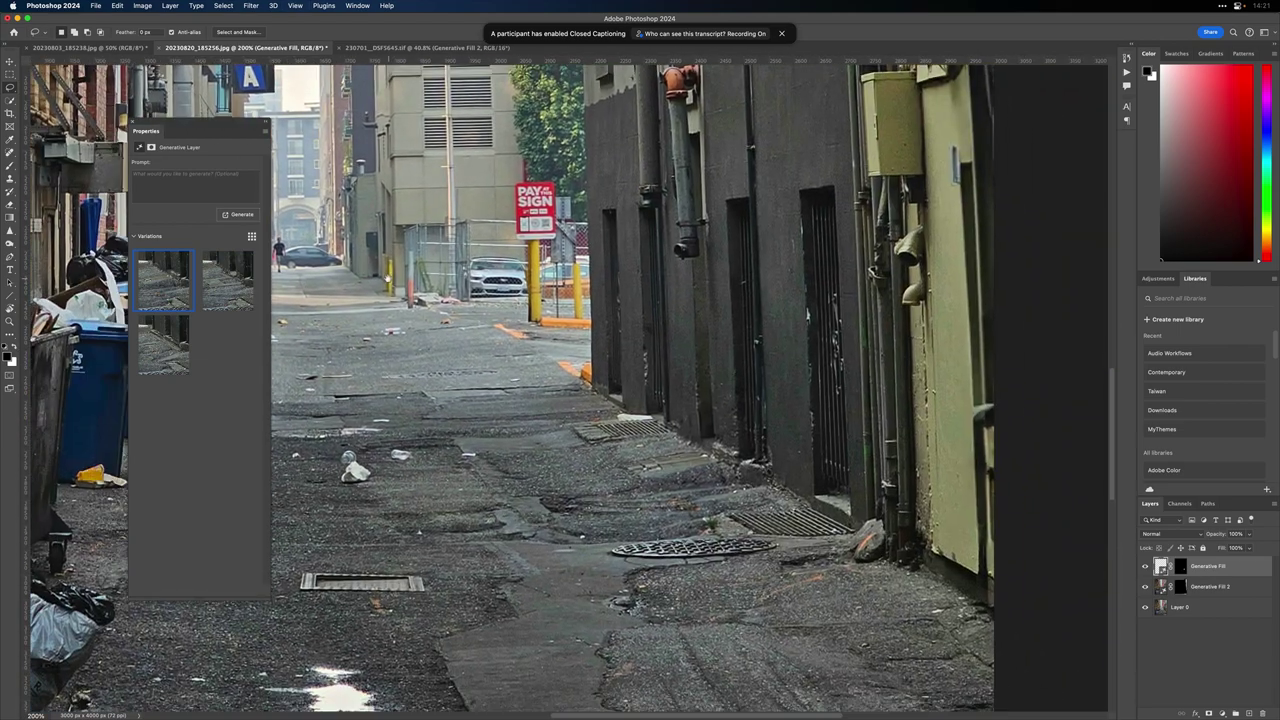
click(241, 291)
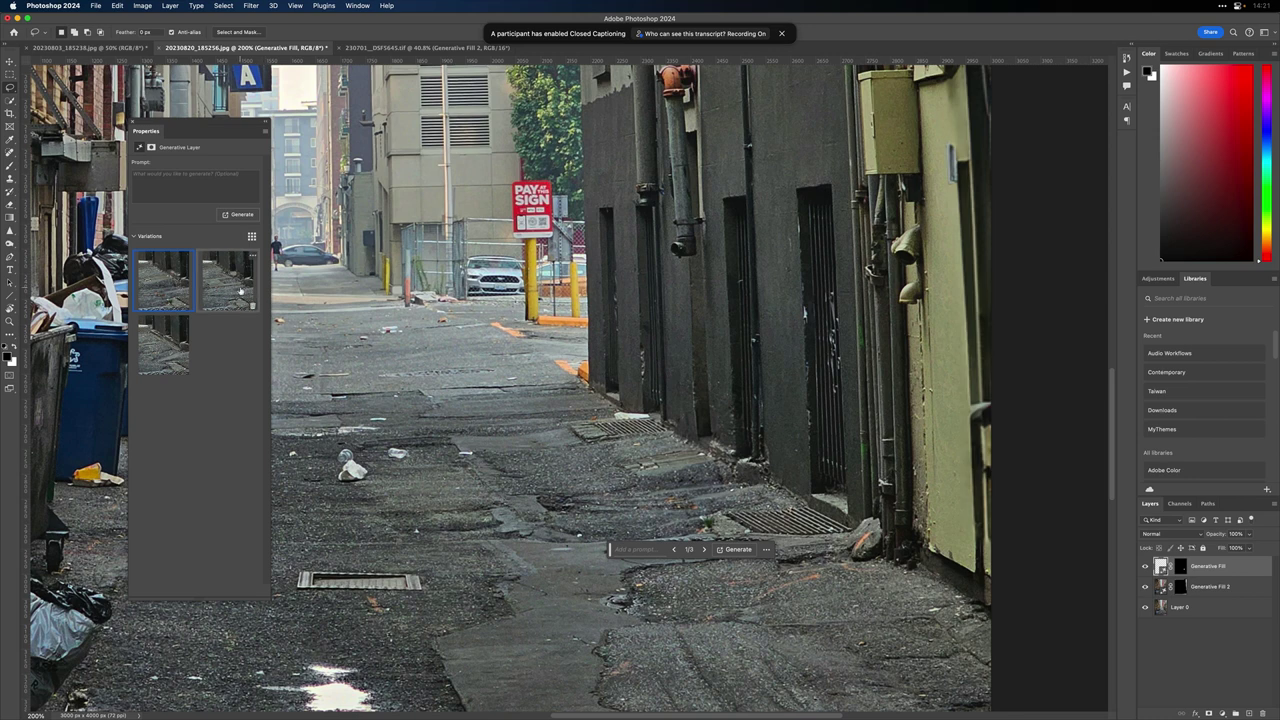
click(178, 346)
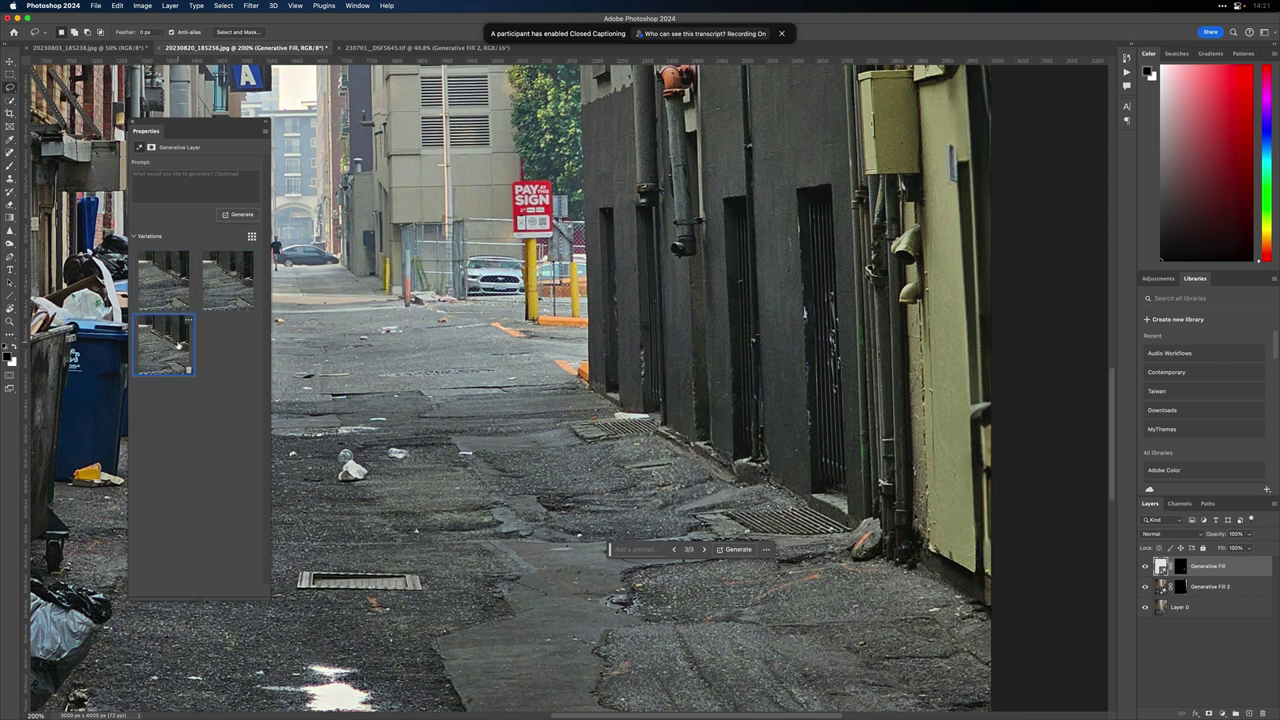
click(159, 292)
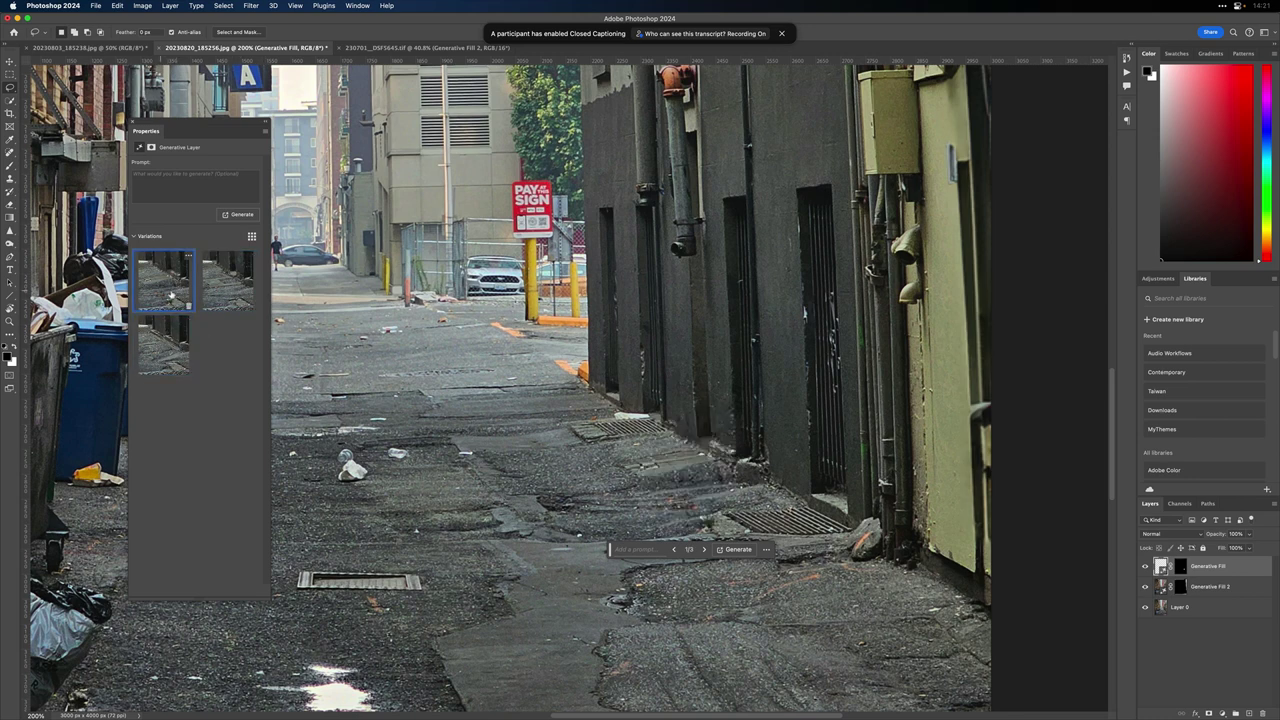
click(213, 296)
click(151, 296)
click(210, 292)
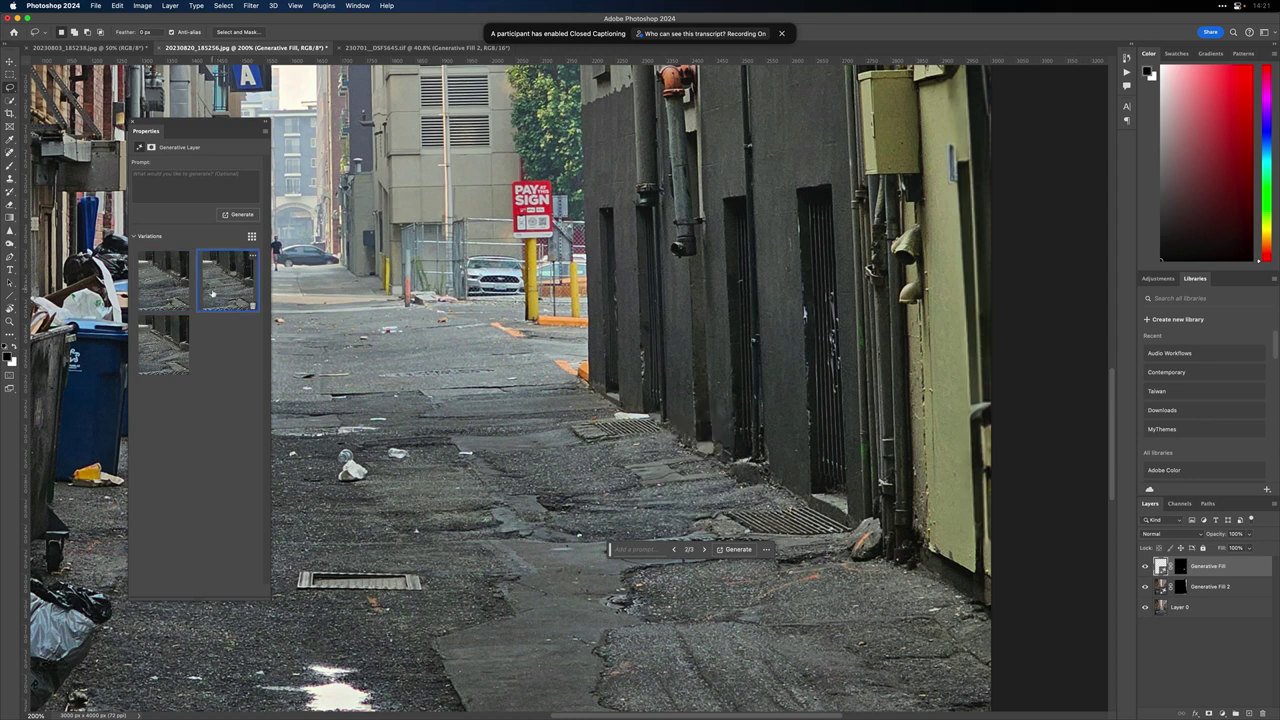
click(170, 343)
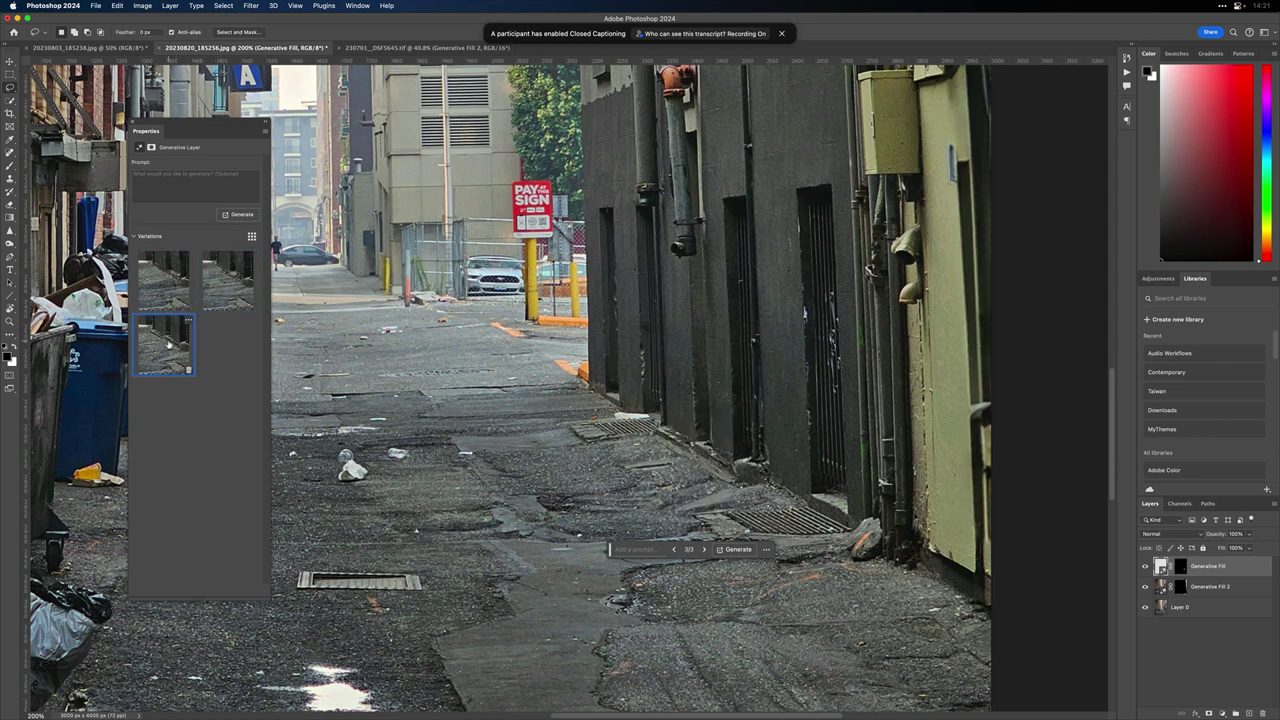
Step: View the feedback form for rating the first variation as Good and dismiss it without submitting a rating
click(187, 257)
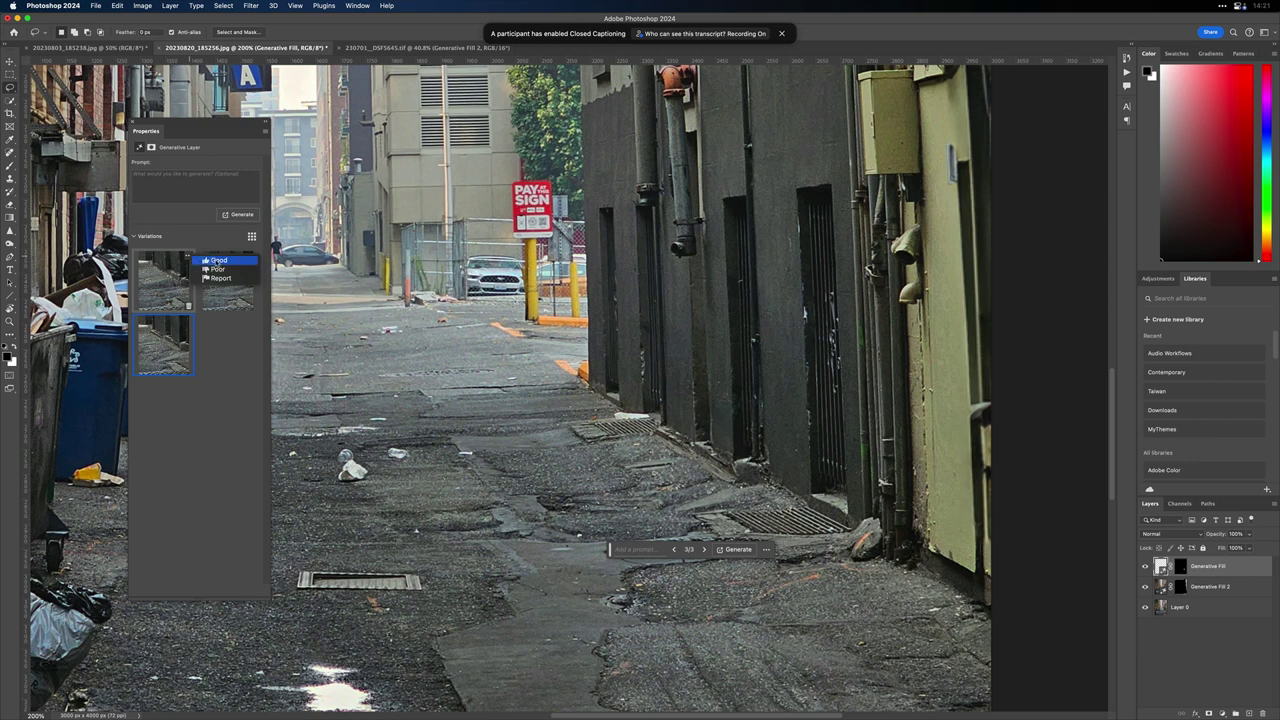
click(216, 262)
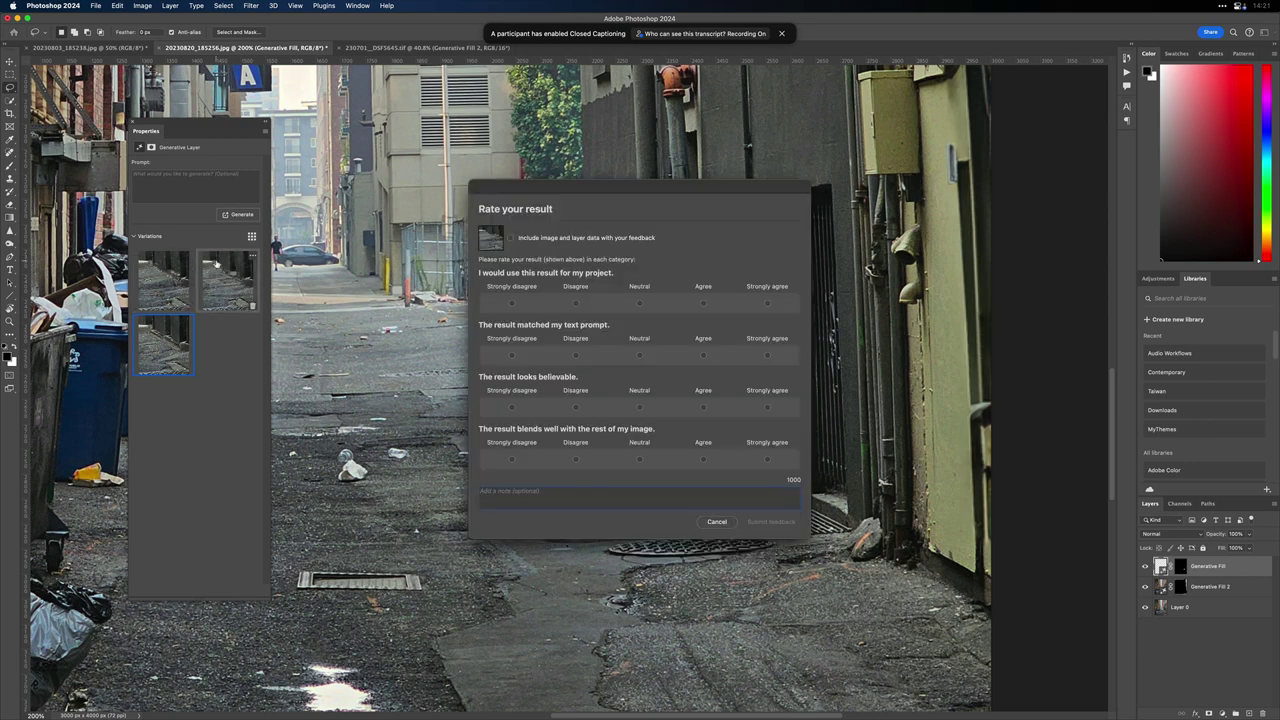
click(717, 522)
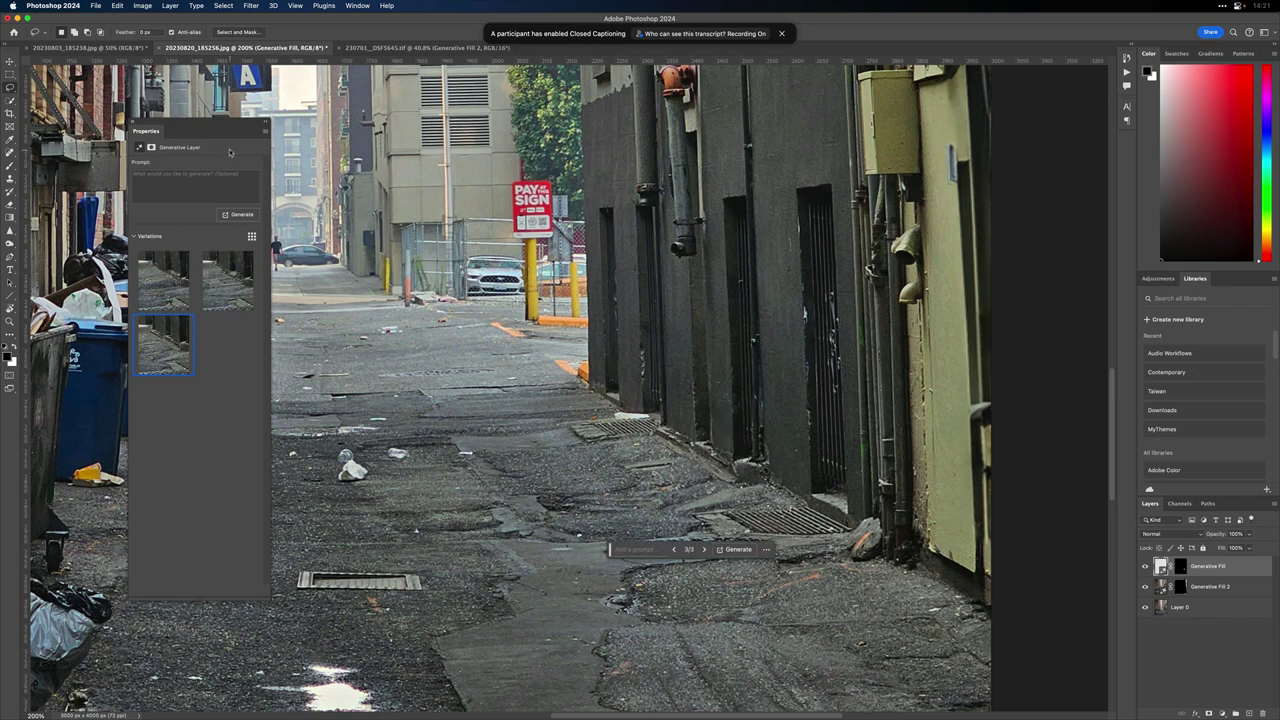
Step: Try to select the alley pavement with Quick Selection while the Generative Fill layer is active
click(130, 122)
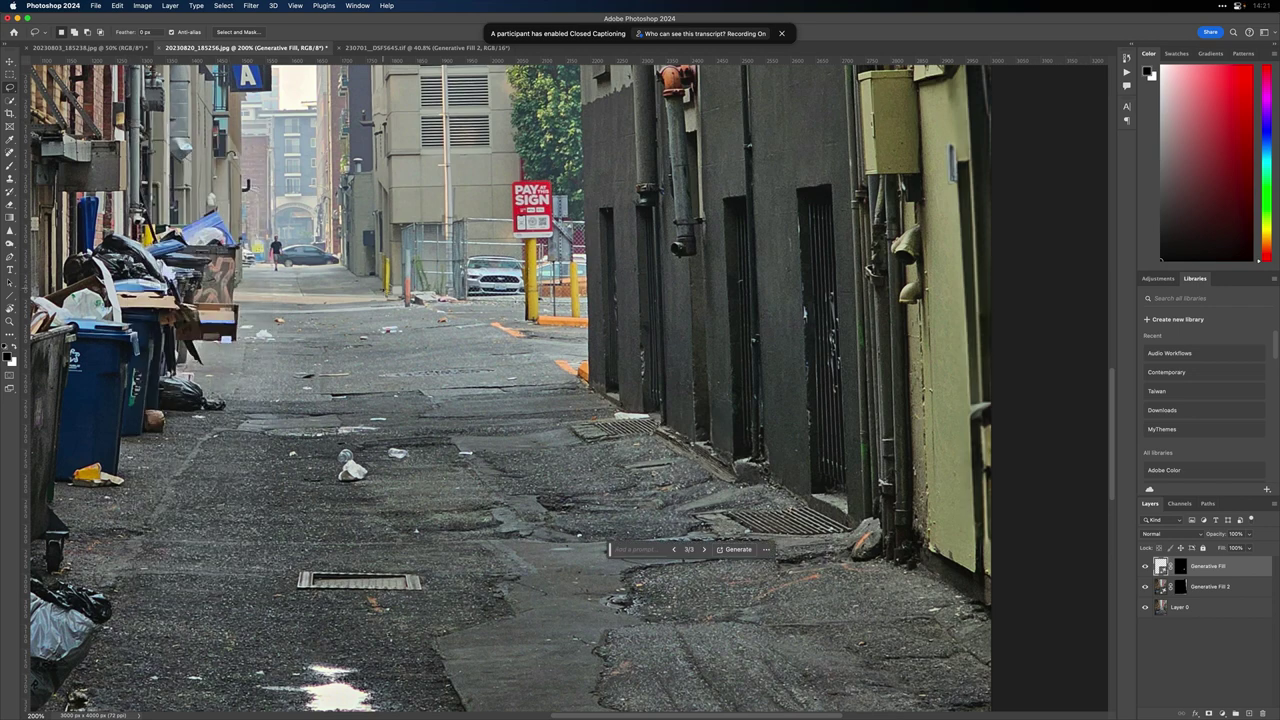
key(super+minus)
key(super+minus)
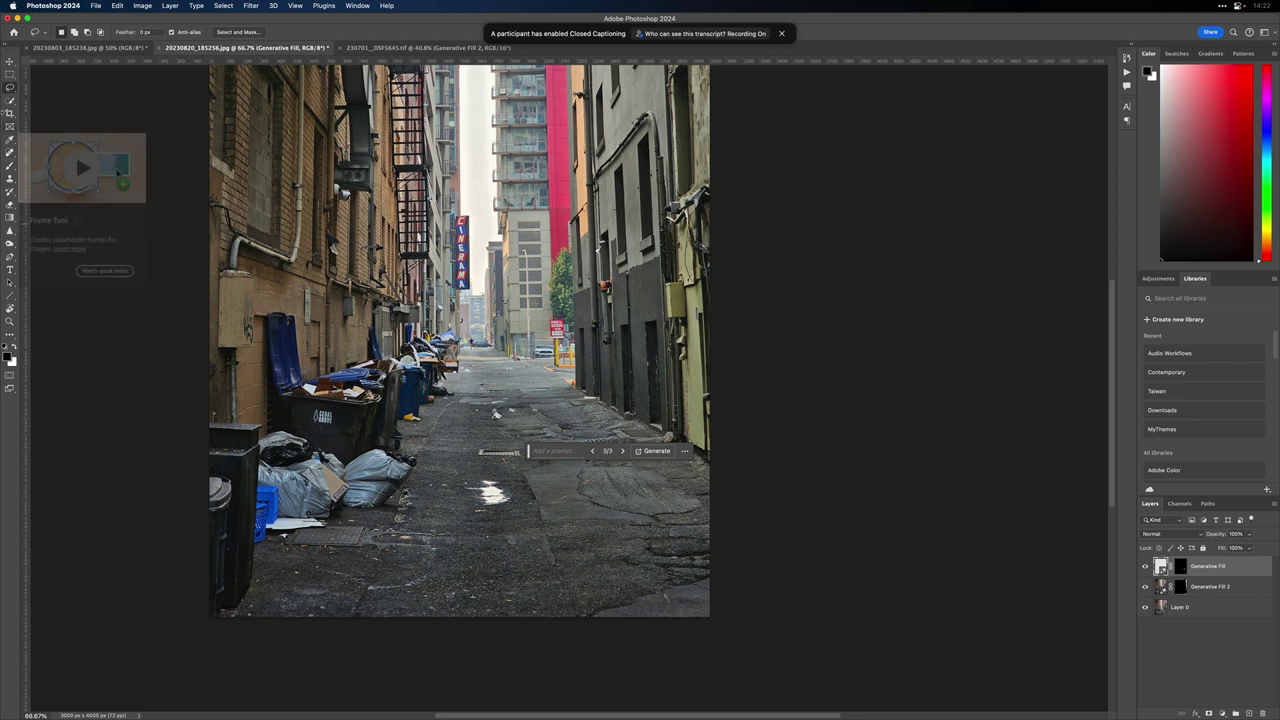
click(10, 100)
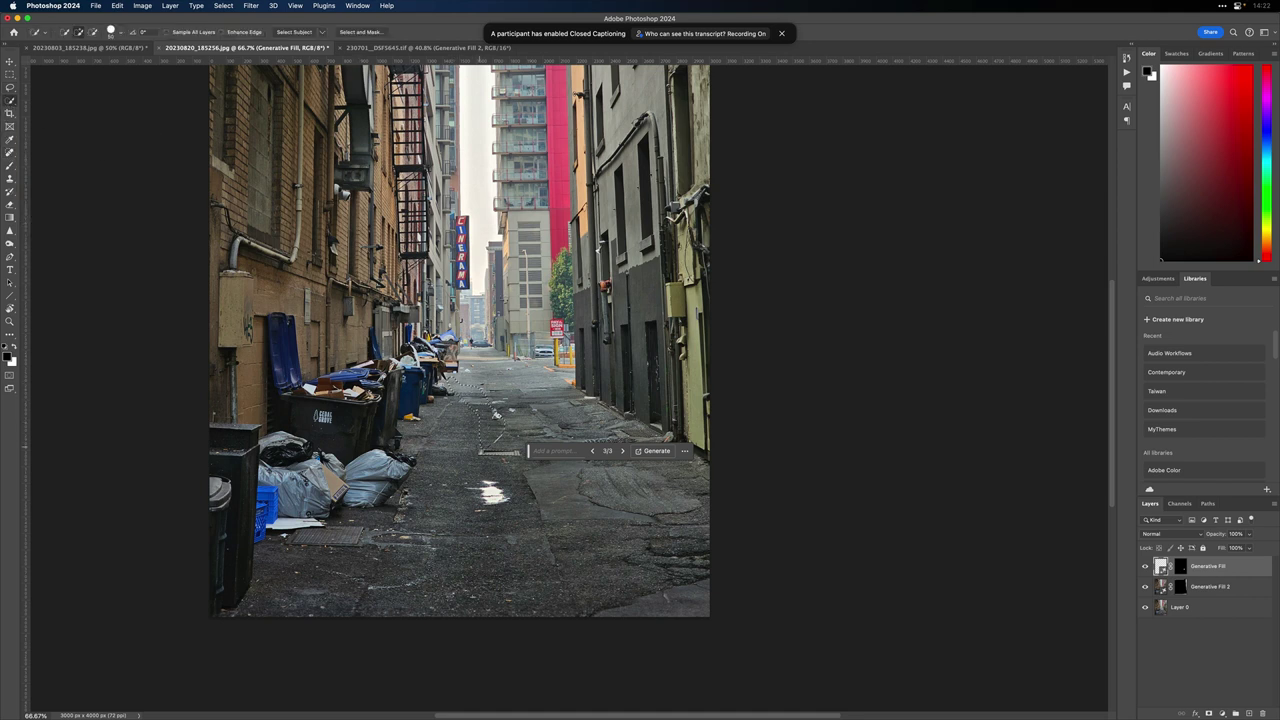
mouse_move(445, 412)
mouse_down()
mouse_move(495, 440)
mouse_move(465, 455)
mouse_move(487, 452)
mouse_move(406, 536)
mouse_up()
mouse_move(398, 514)
mouse_down()
mouse_move(386, 553)
mouse_move(310, 595)
mouse_move(320, 570)
mouse_move(280, 580)
mouse_up()
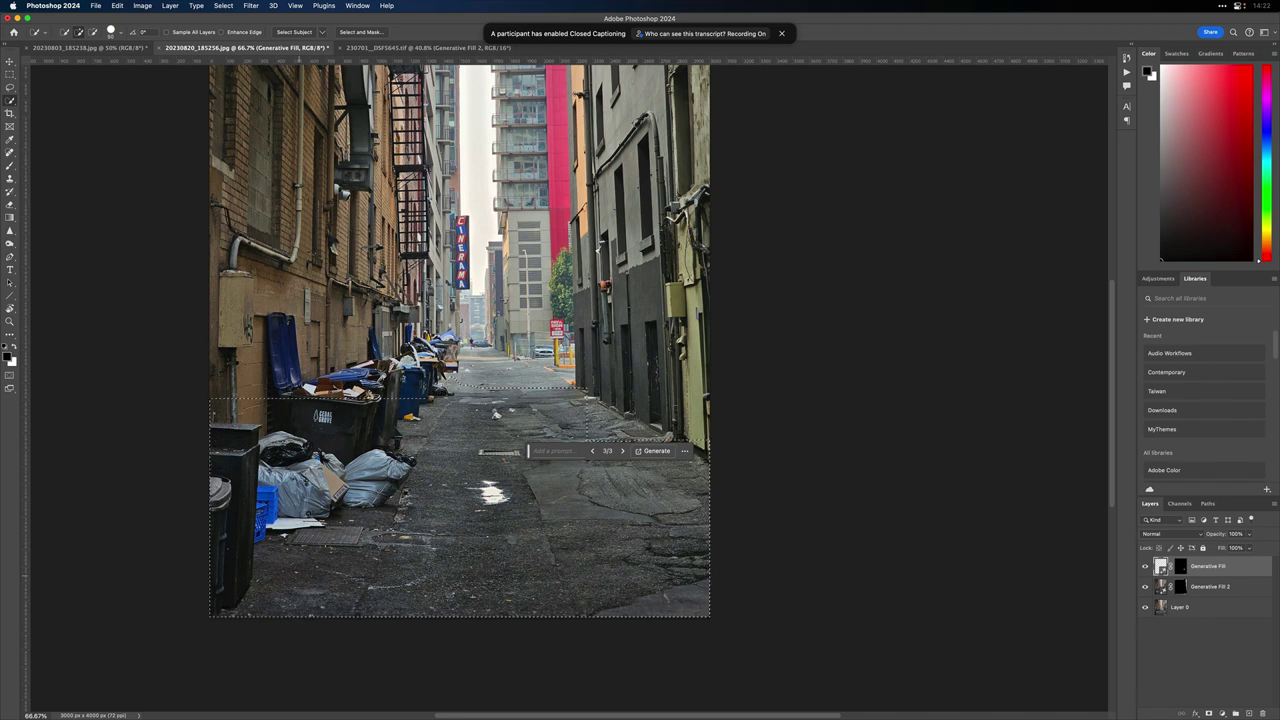
key(super+d)
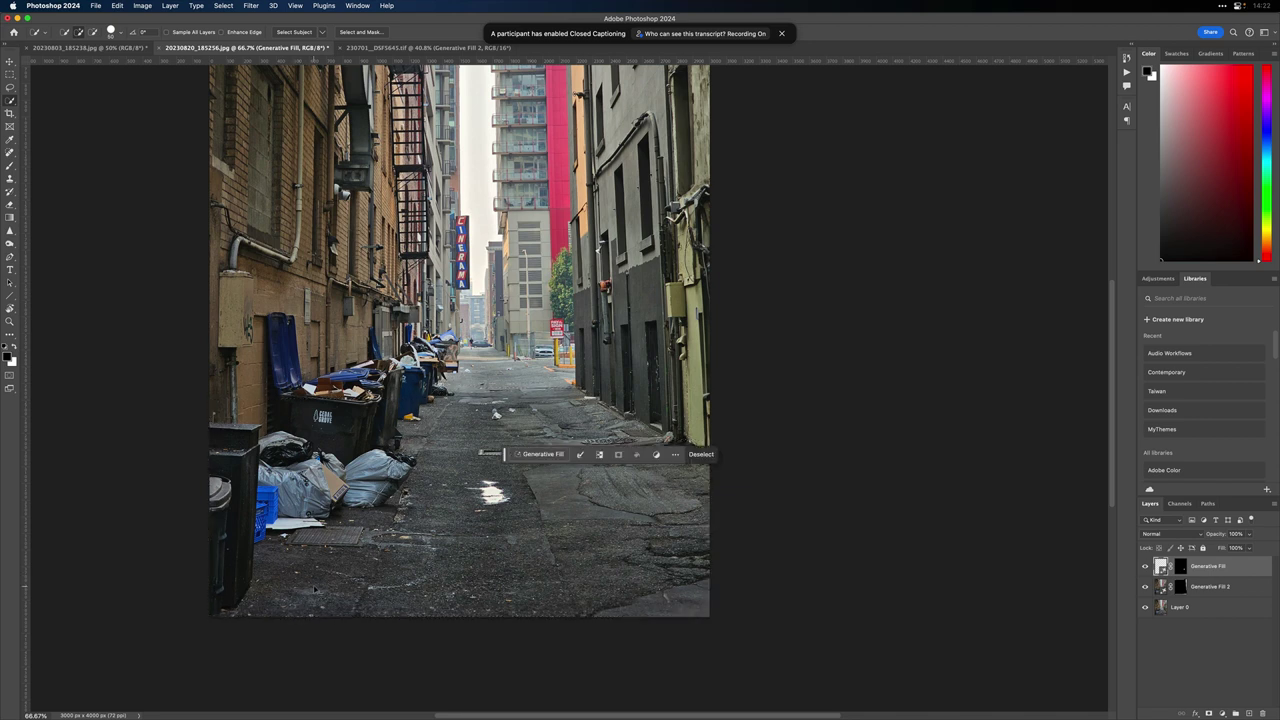
Step: Quick-select the alley pavement on Layer 0, excluding the bins and walls, and generate a fill prompted "add pools of water with some dull reflections"
click(1176, 608)
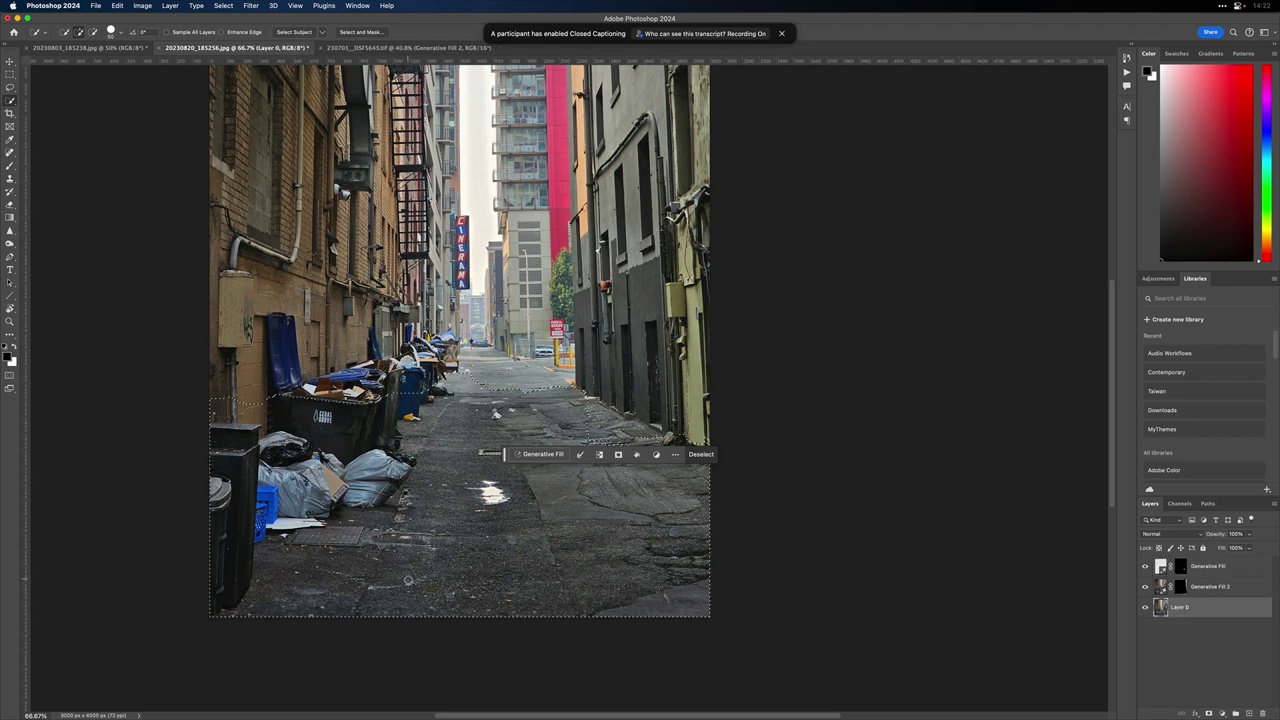
key(super+shift+d)
mouse_move(446, 580)
mouse_down()
mouse_move(372, 592)
mouse_move(422, 605)
mouse_move(392, 589)
mouse_move(457, 427)
mouse_move(510, 430)
mouse_move(533, 455)
mouse_move(552, 576)
mouse_up()
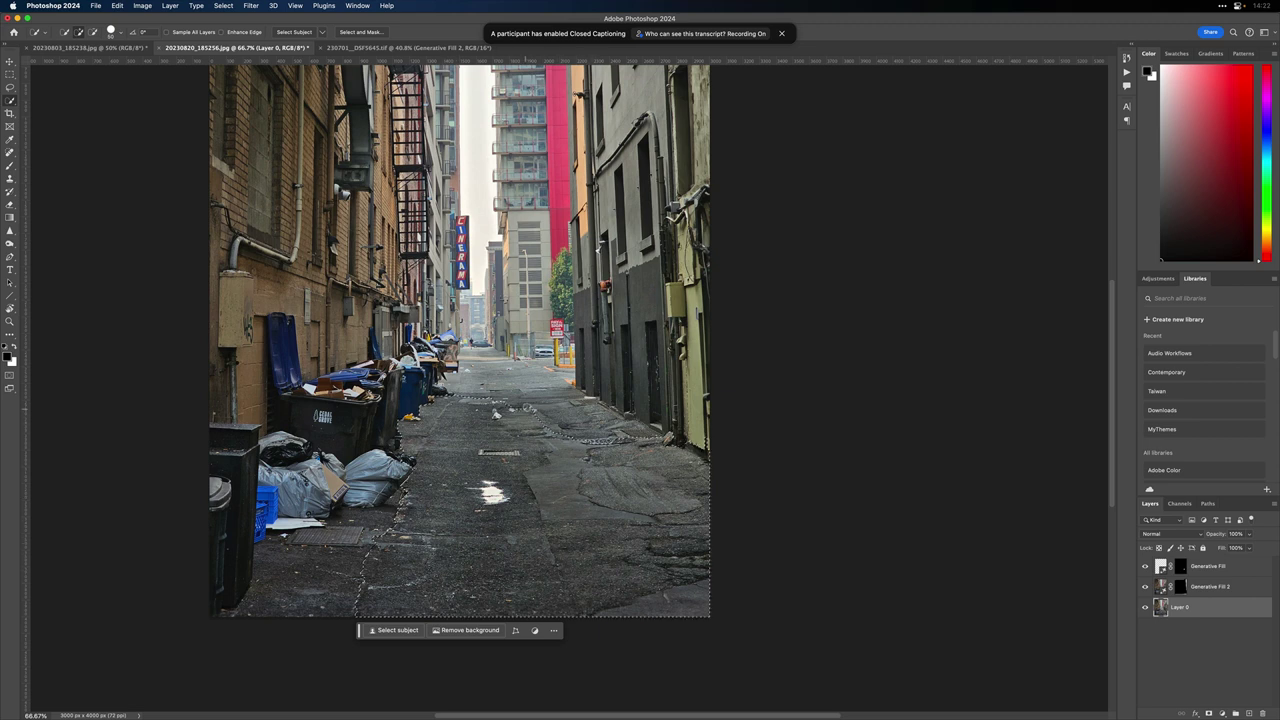
click(553, 412)
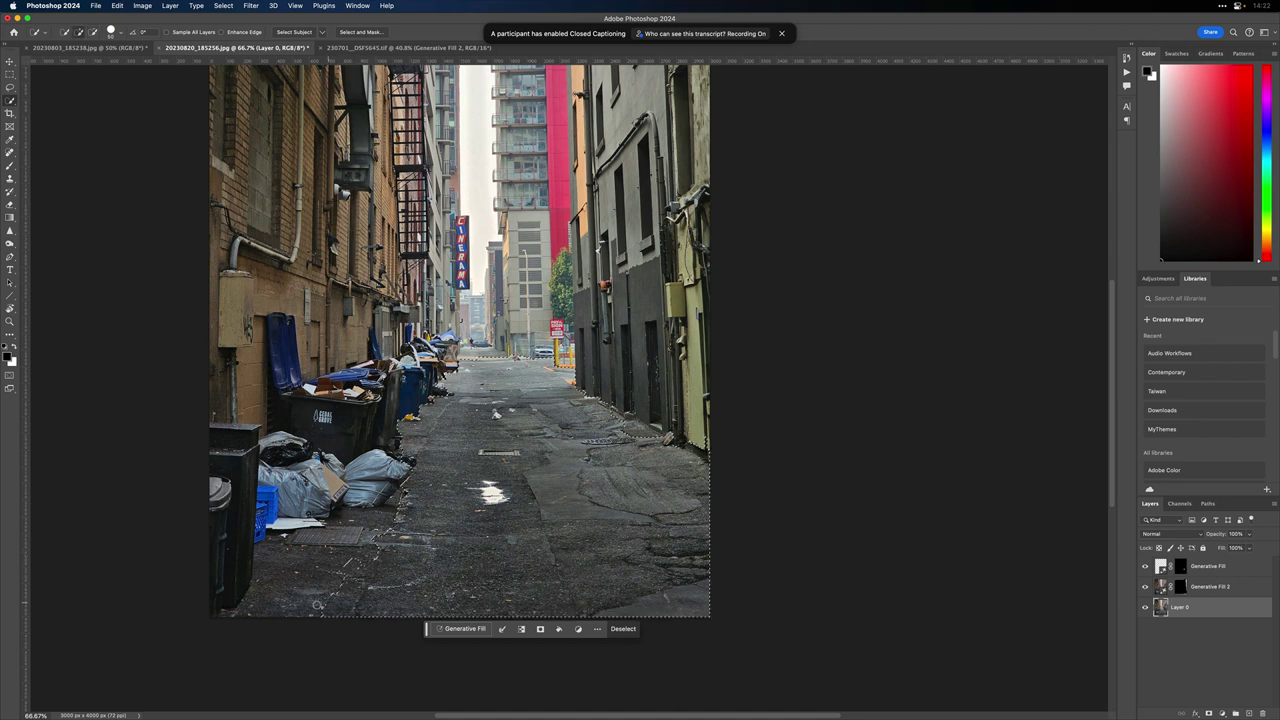
click(385, 551)
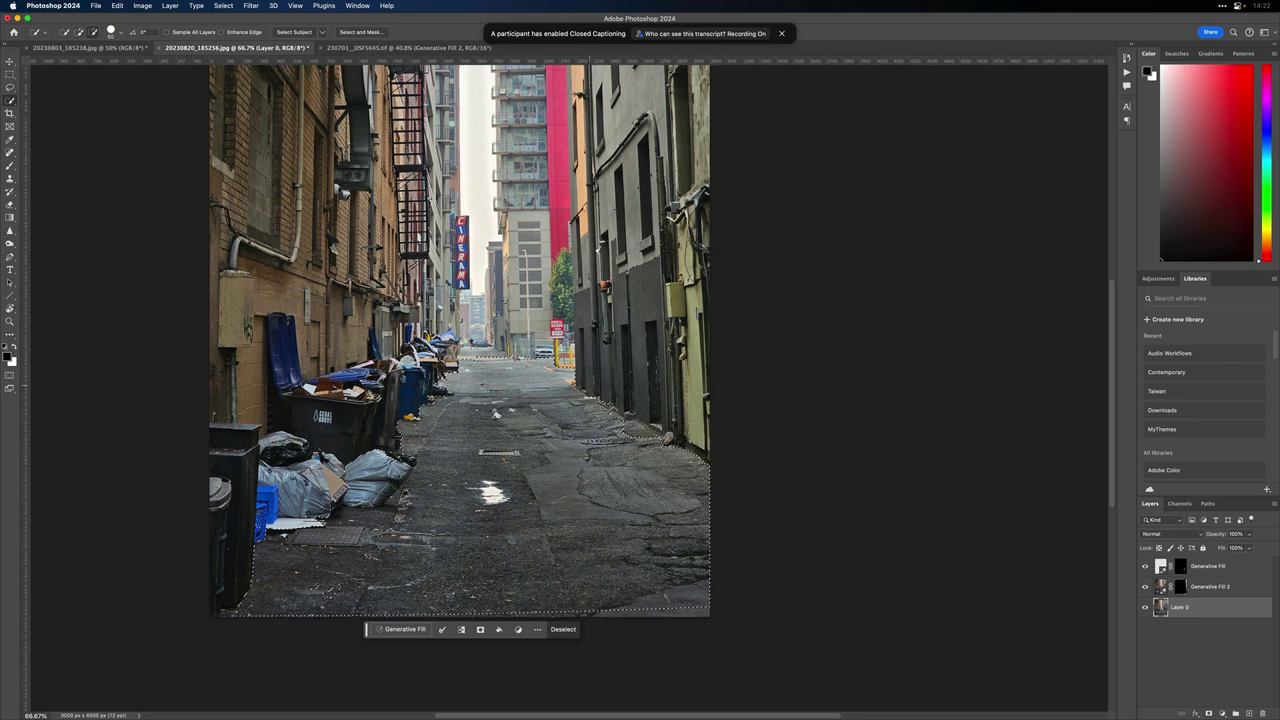
drag(481, 363, 542, 360)
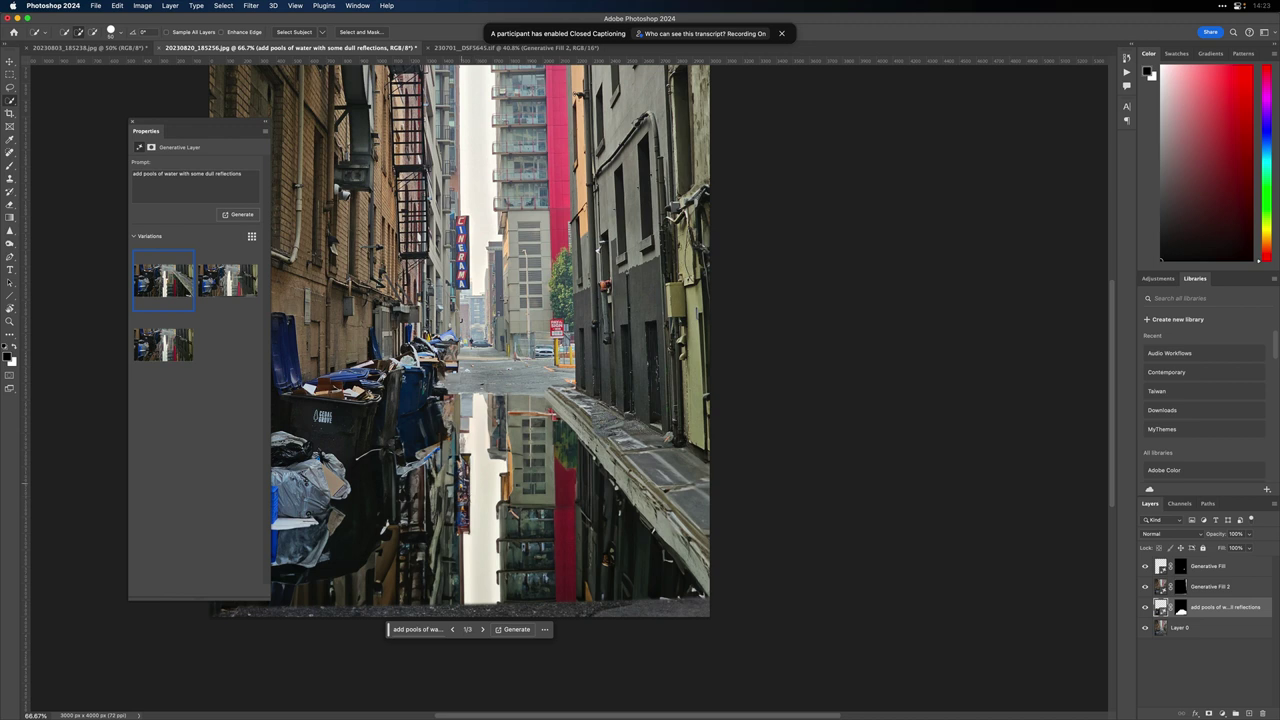
Step: Compare the three water reflection variations on the alley pavement and keep the first one
click(229, 292)
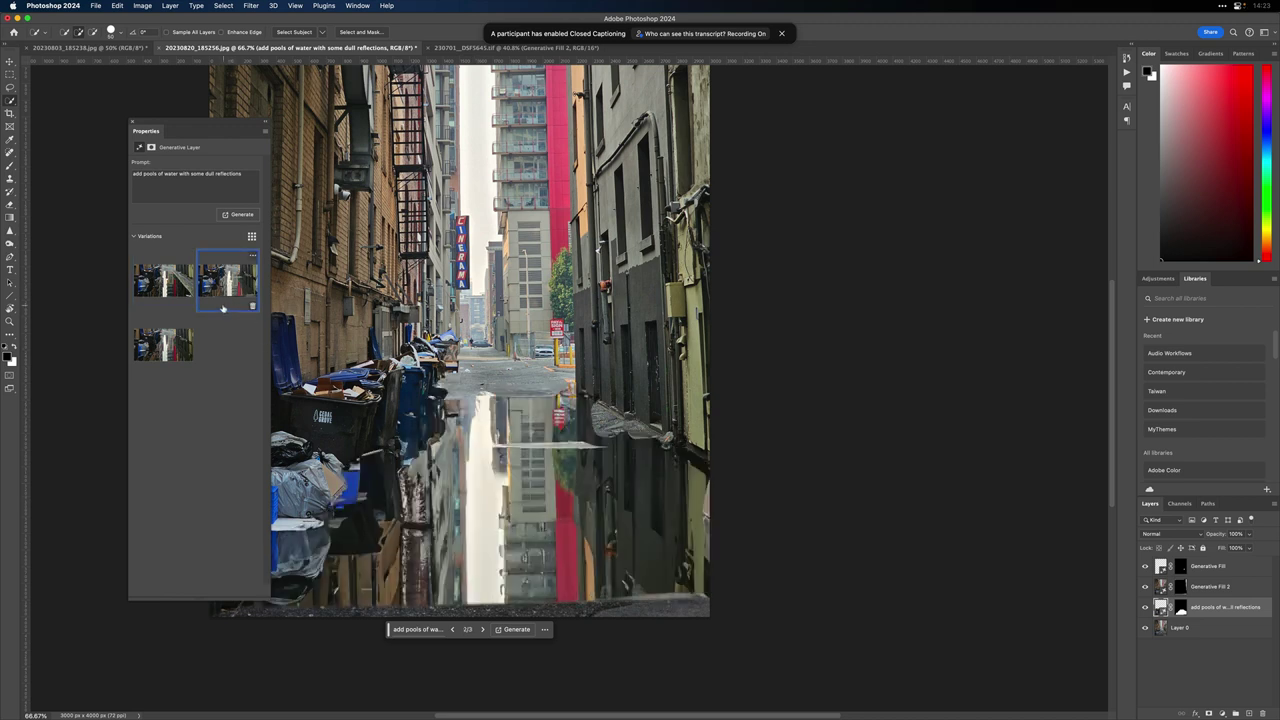
click(168, 342)
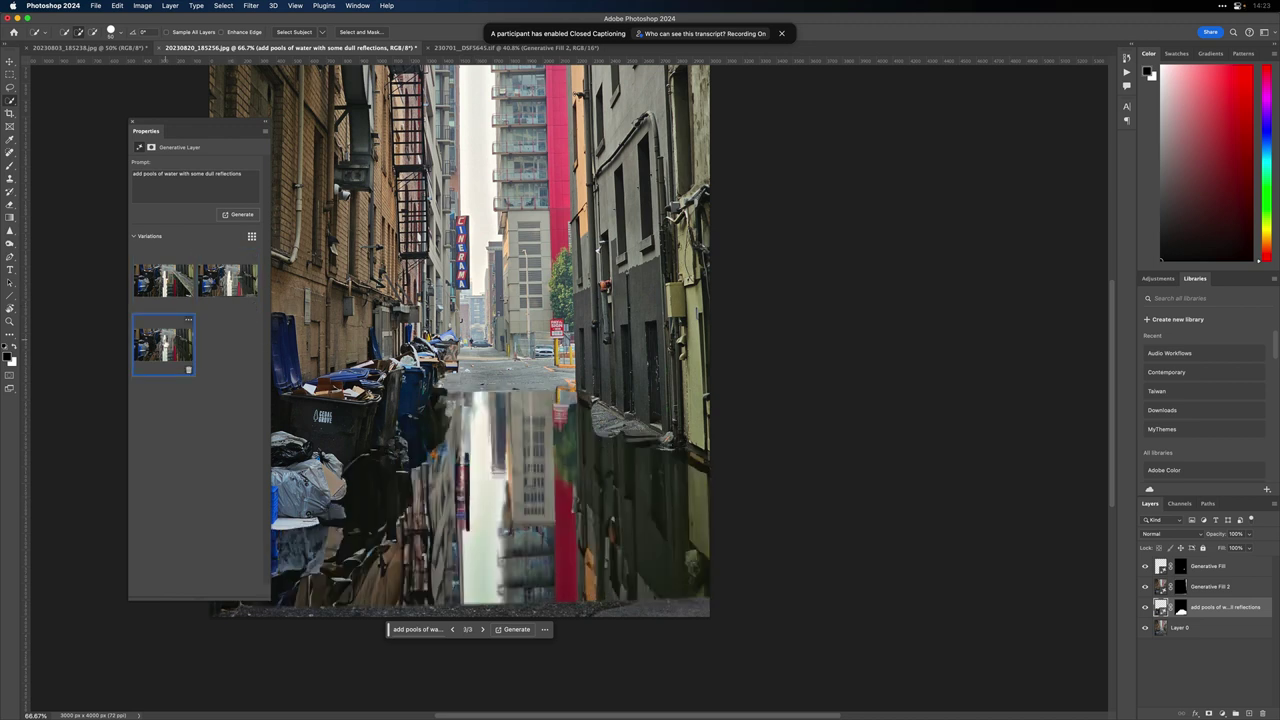
click(163, 280)
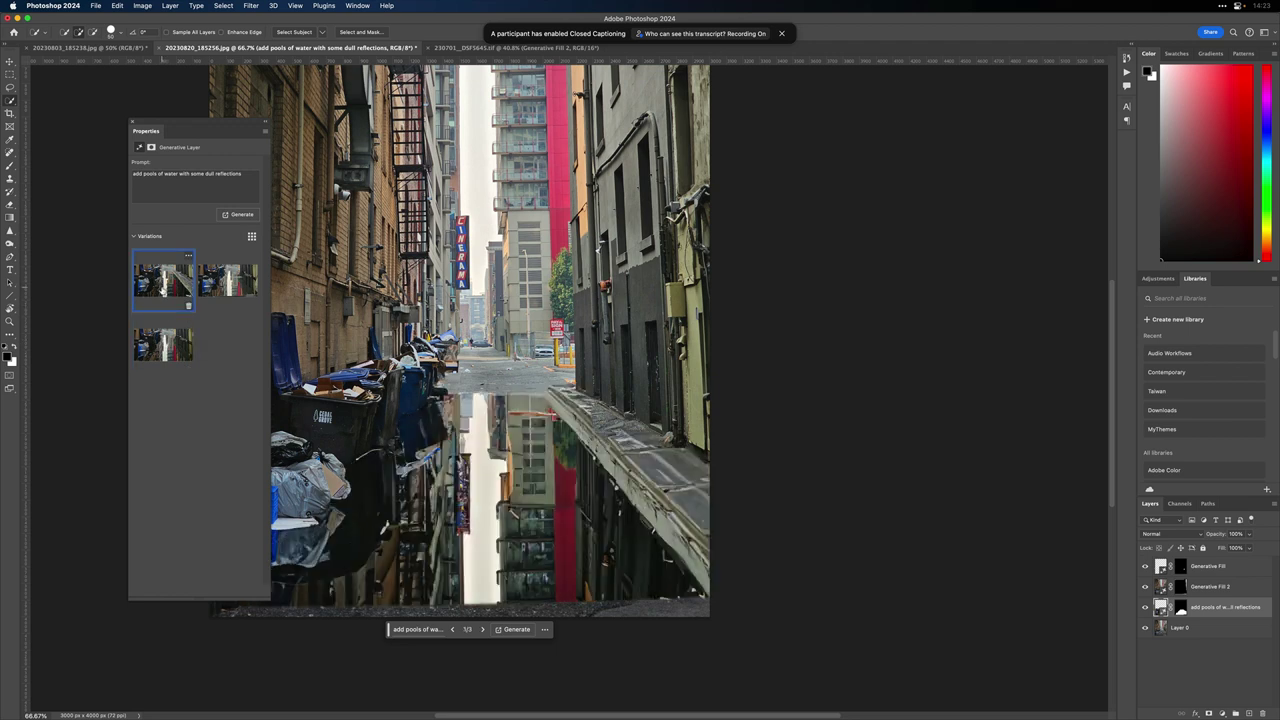
click(218, 287)
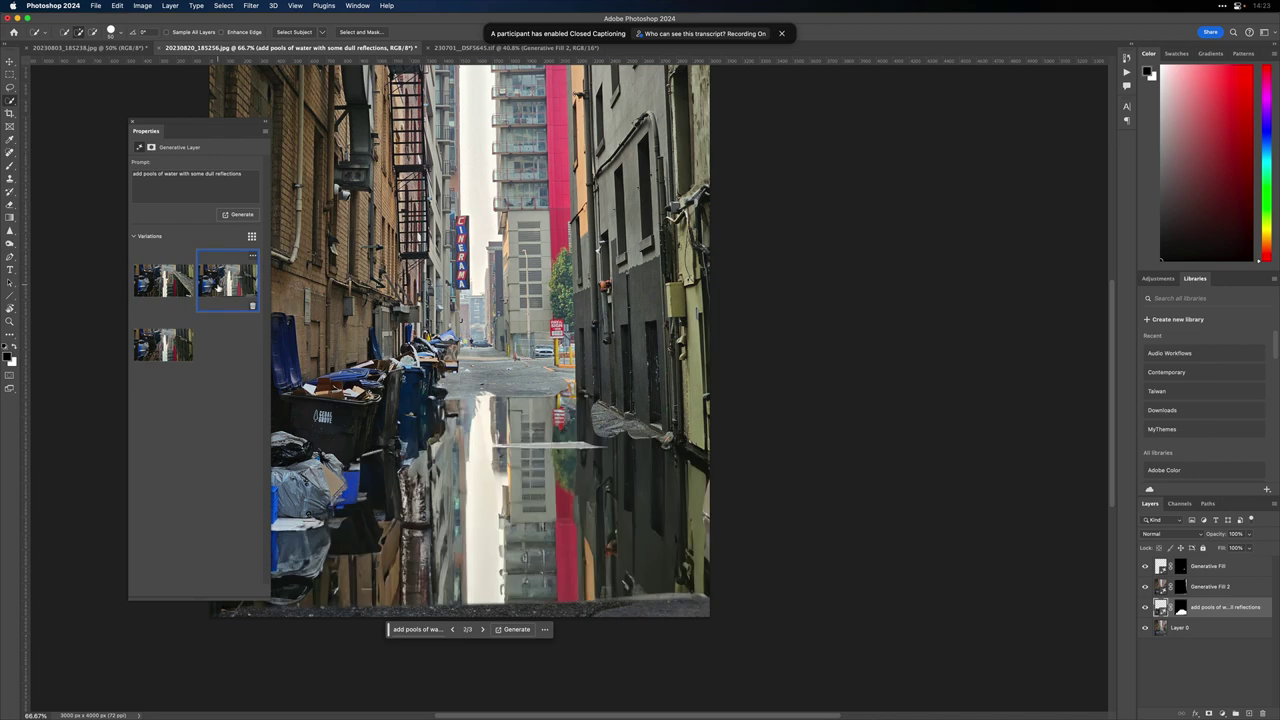
click(170, 290)
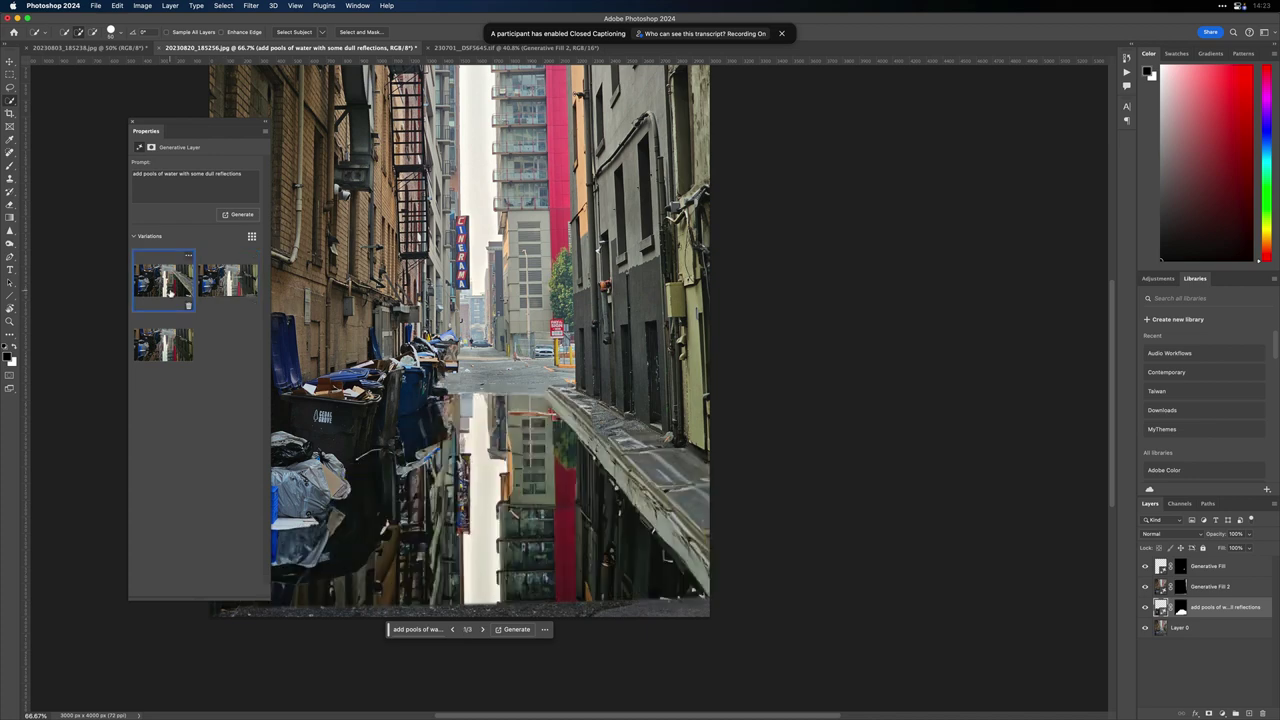
click(218, 287)
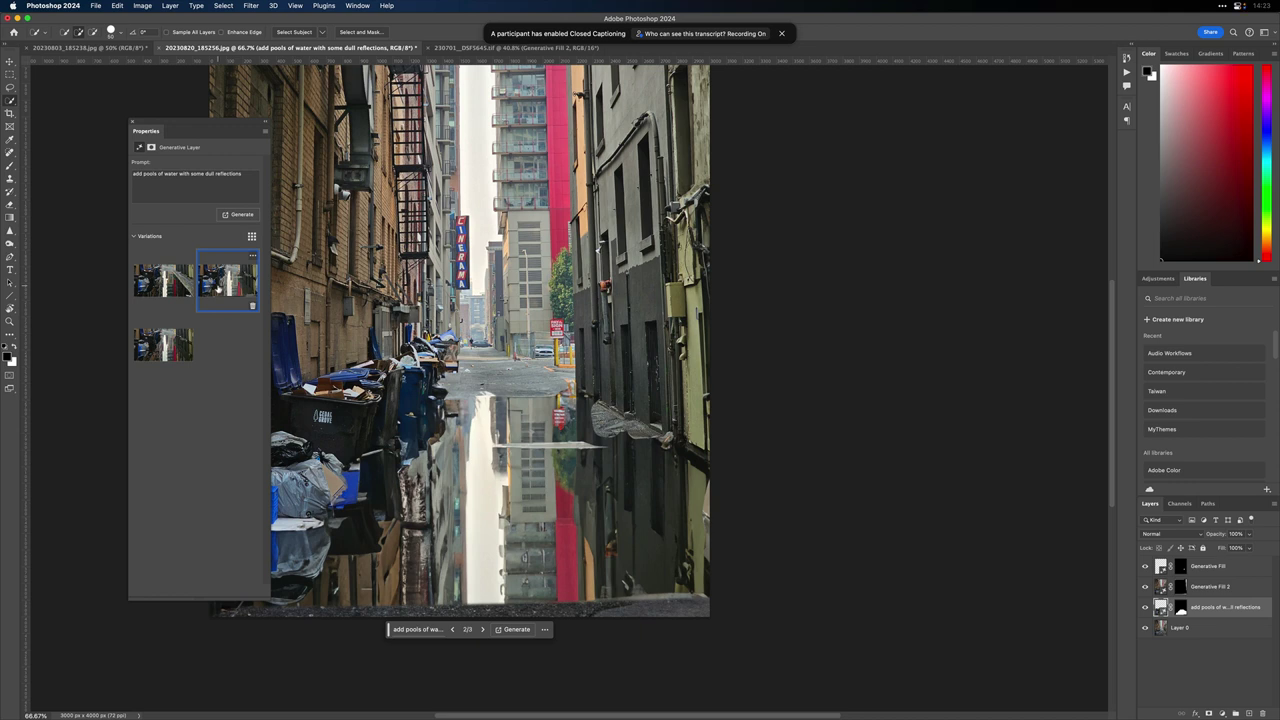
click(176, 288)
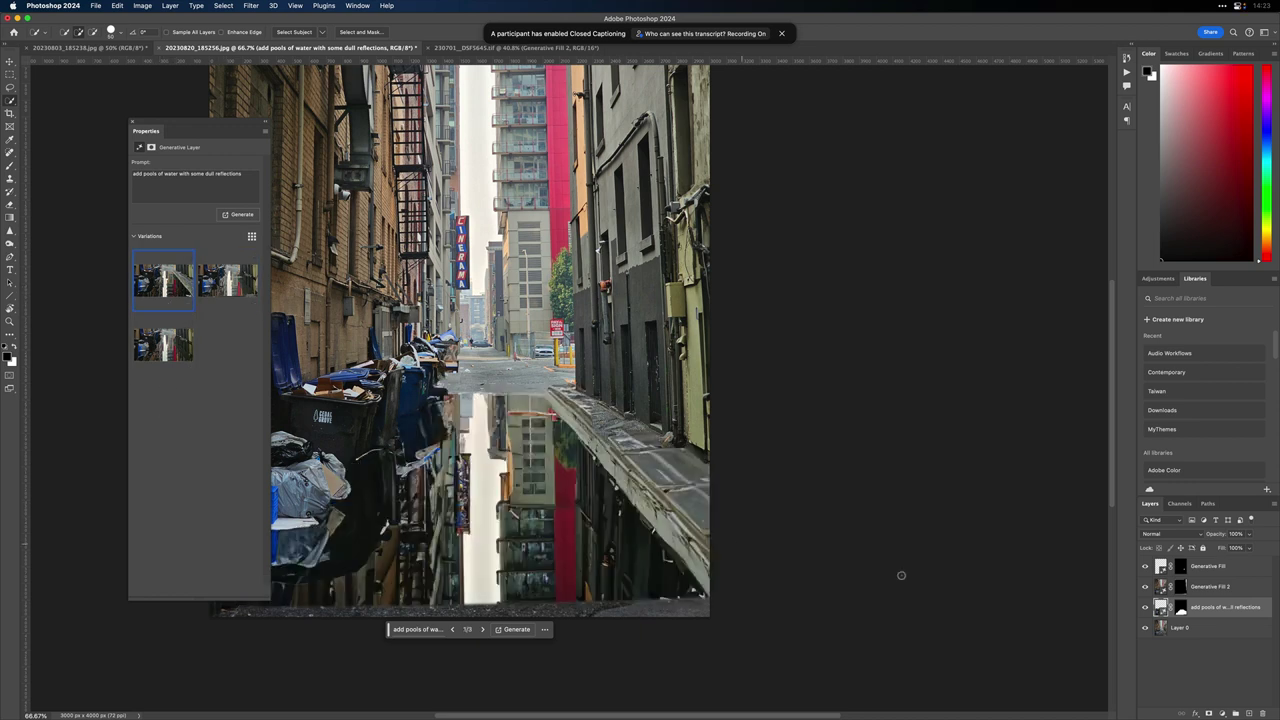
Step: Move the water reflections layer above the other Generative Fill layers and target its layer mask
drag(1216, 614, 1217, 560)
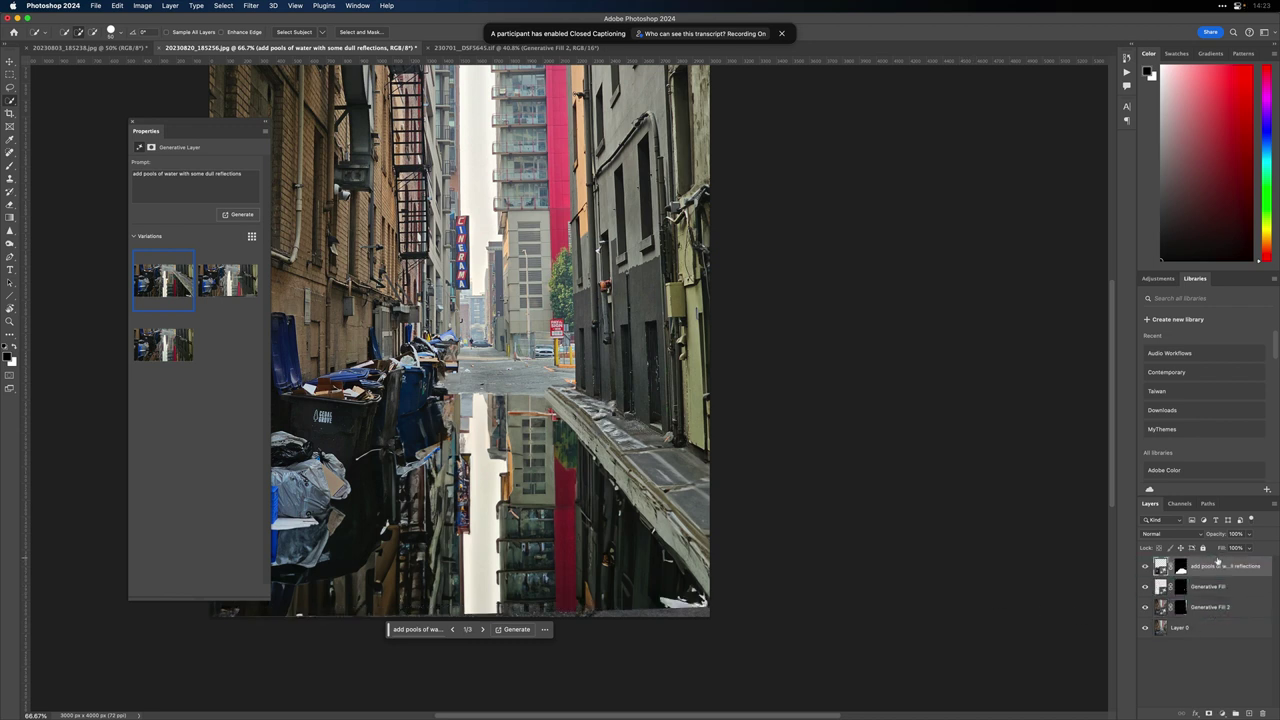
click(1181, 567)
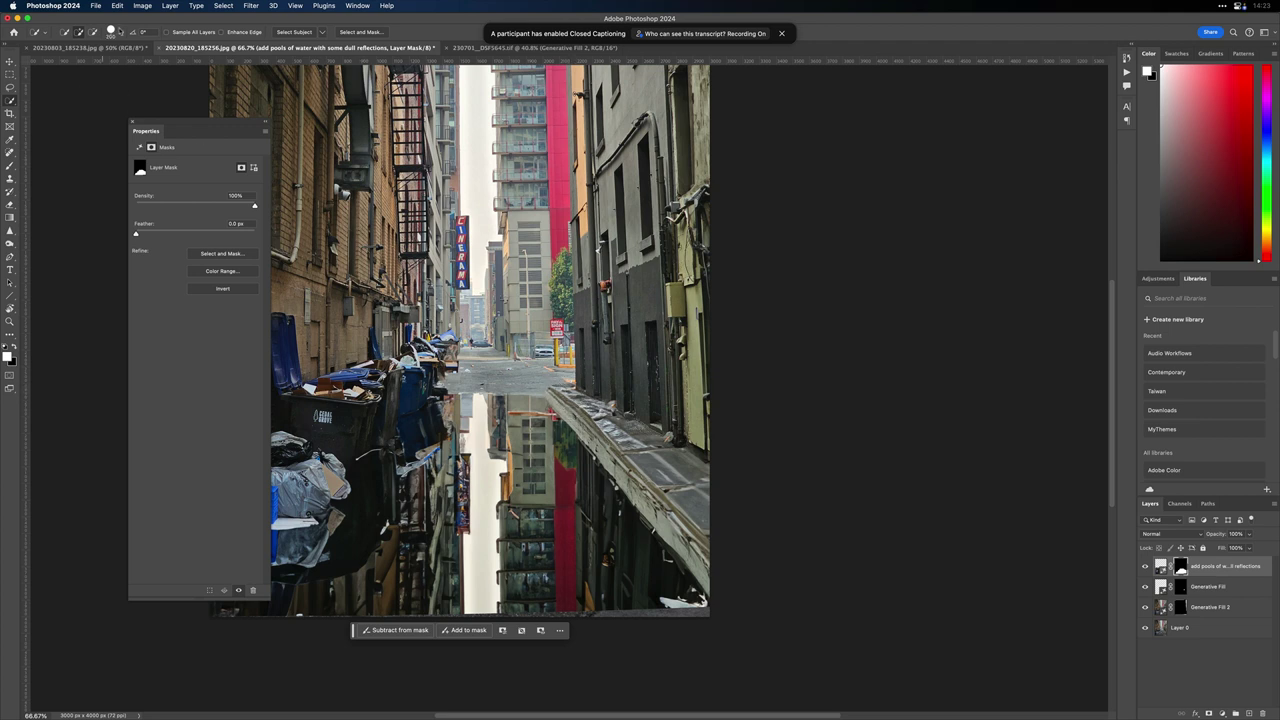
click(121, 34)
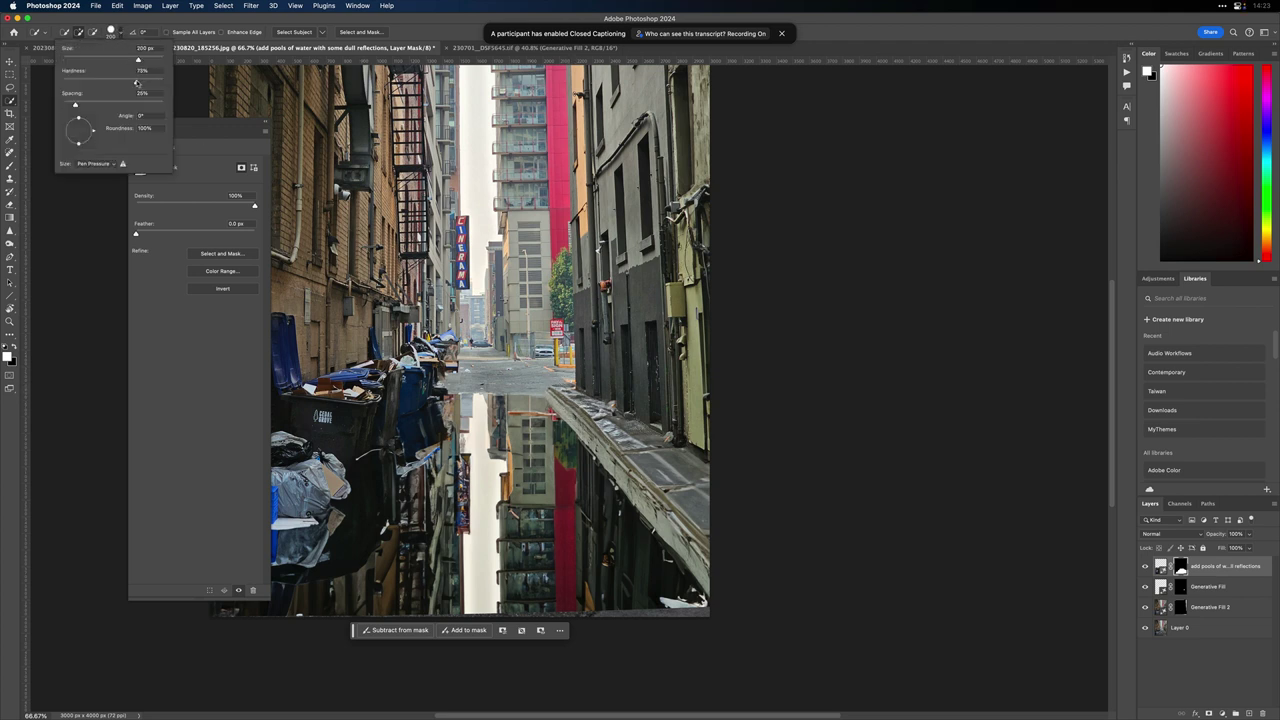
click(127, 33)
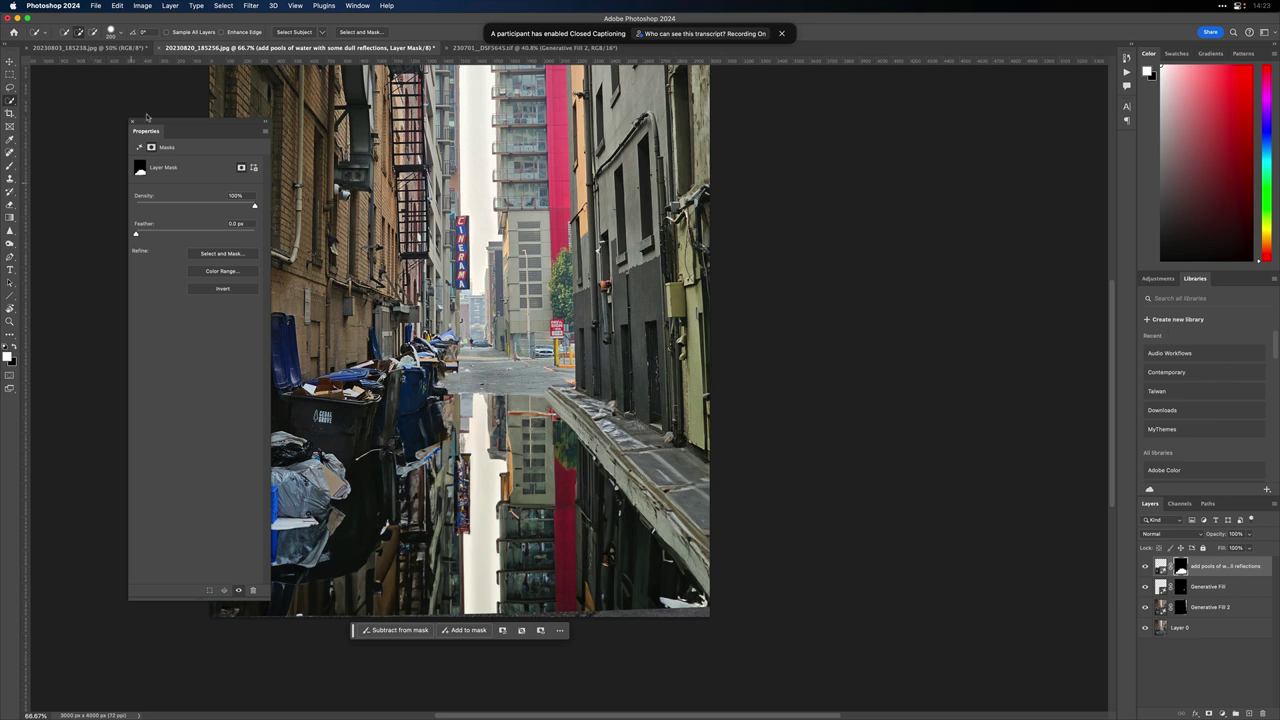
click(121, 35)
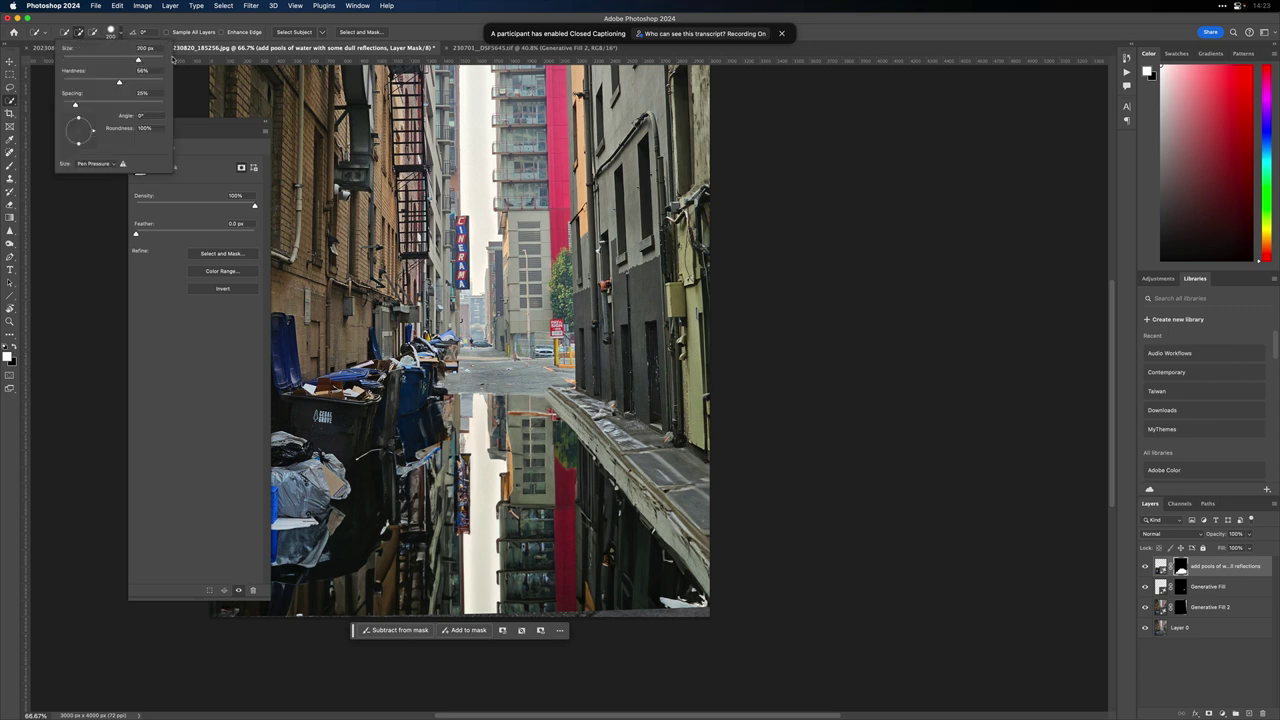
click(157, 25)
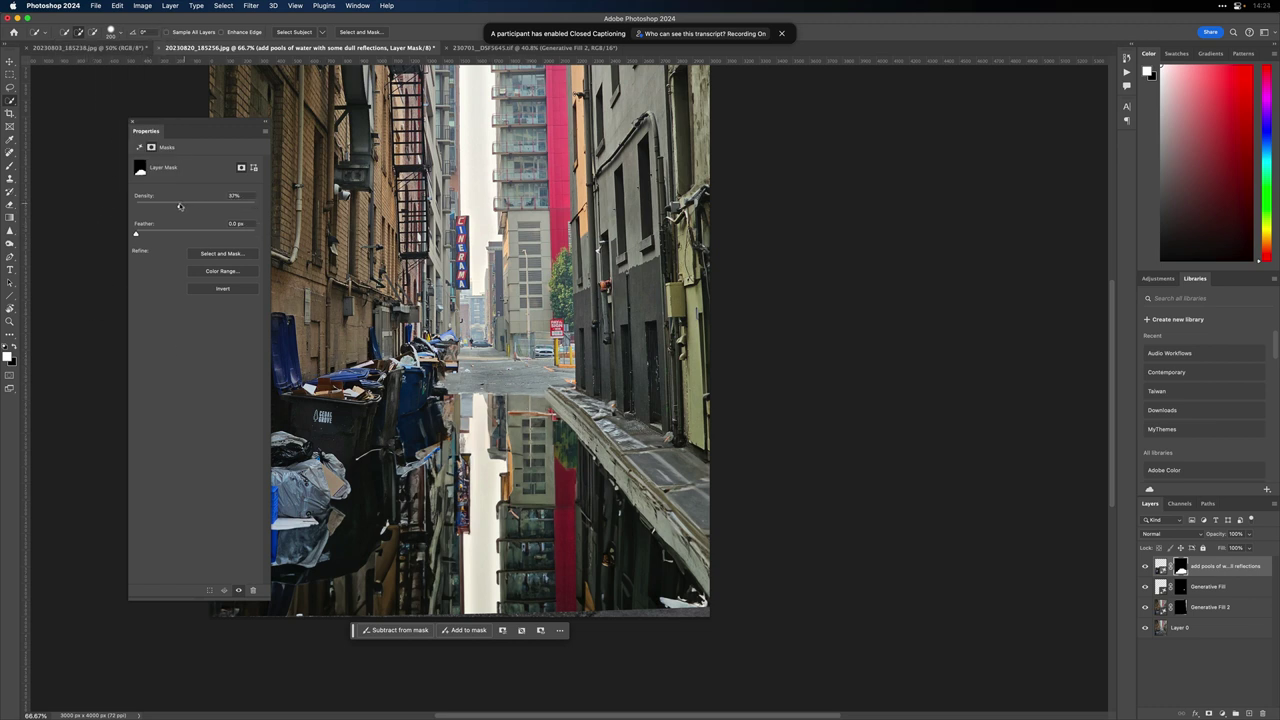
Step: Try weakening the water reflections by lowering their layer mask's density to 36%, and undo the change
drag(180, 206, 179, 206)
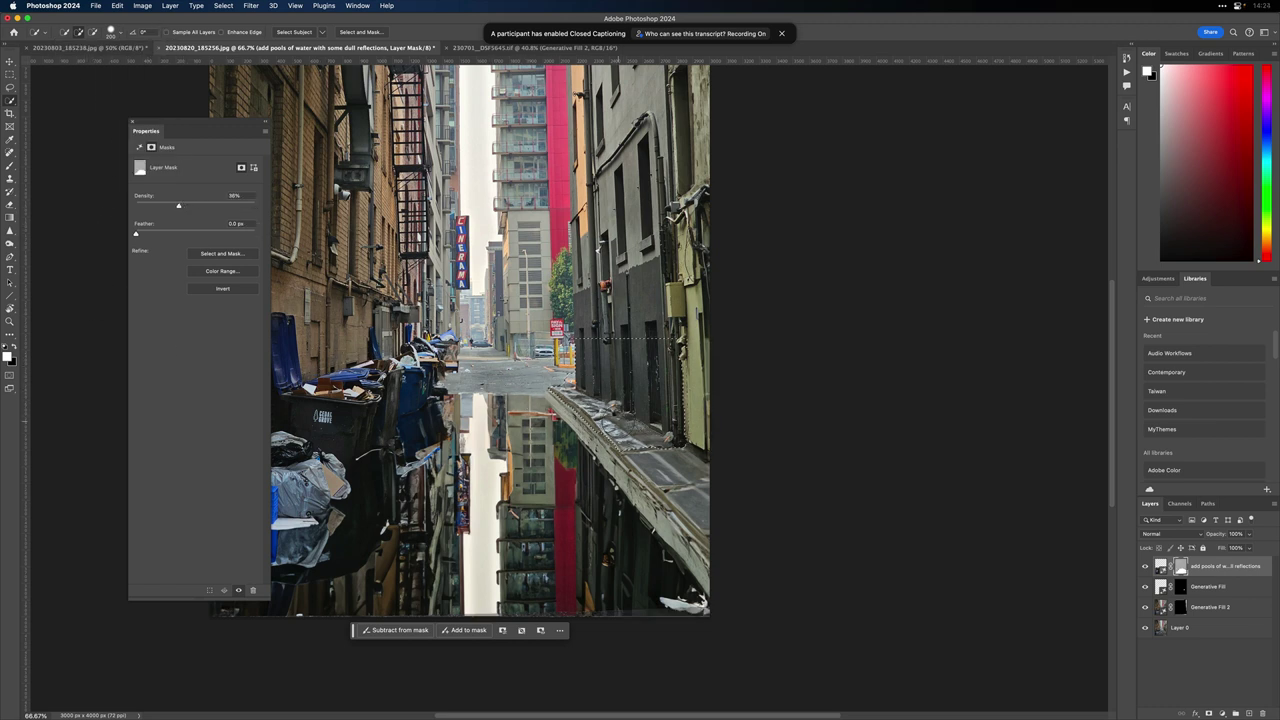
key(b)
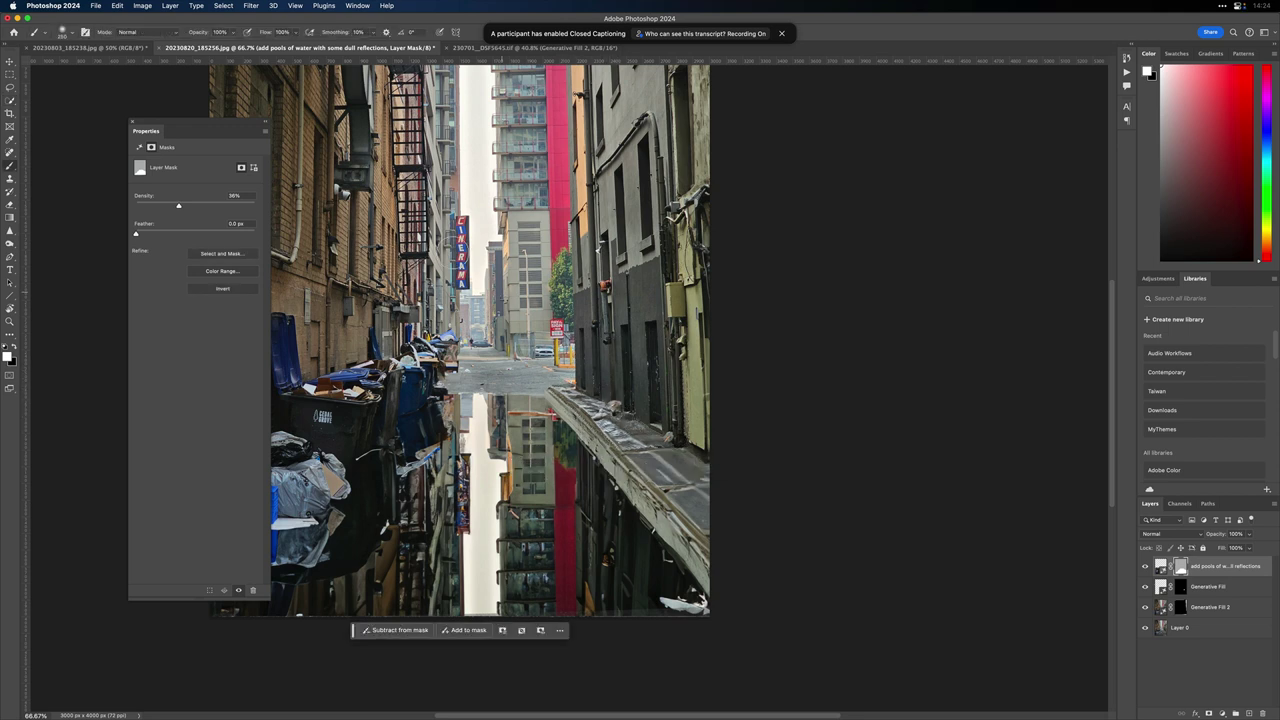
click(68, 33)
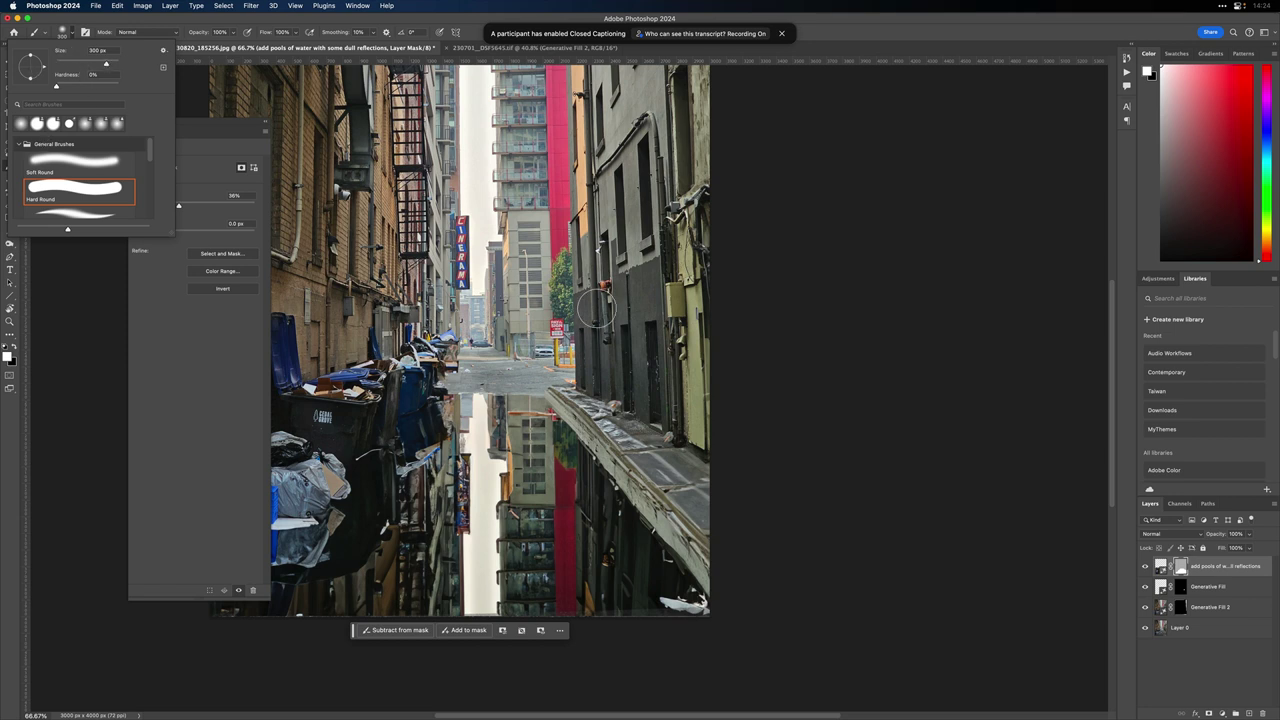
click(598, 405)
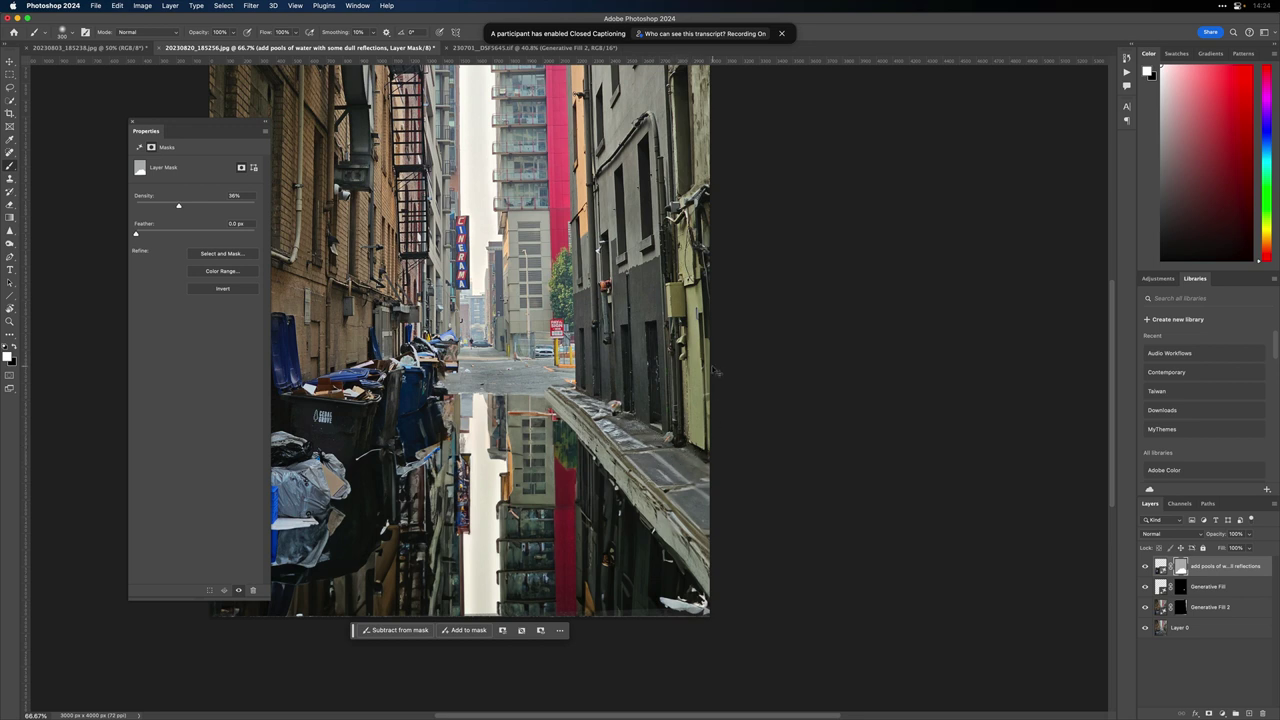
key(super+z)
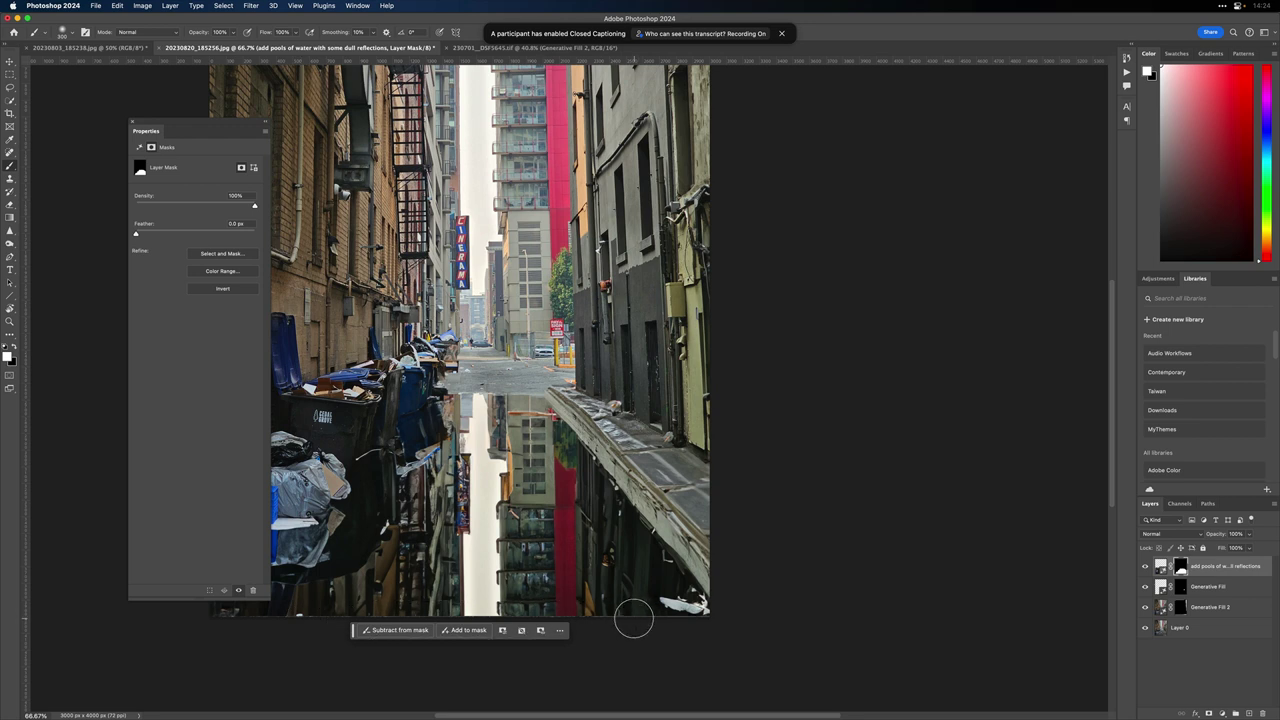
Step: Set the foreground colour to grey #646464 and brush the water reflections mask along both outer sides of the pavement
click(14, 347)
click(9, 355)
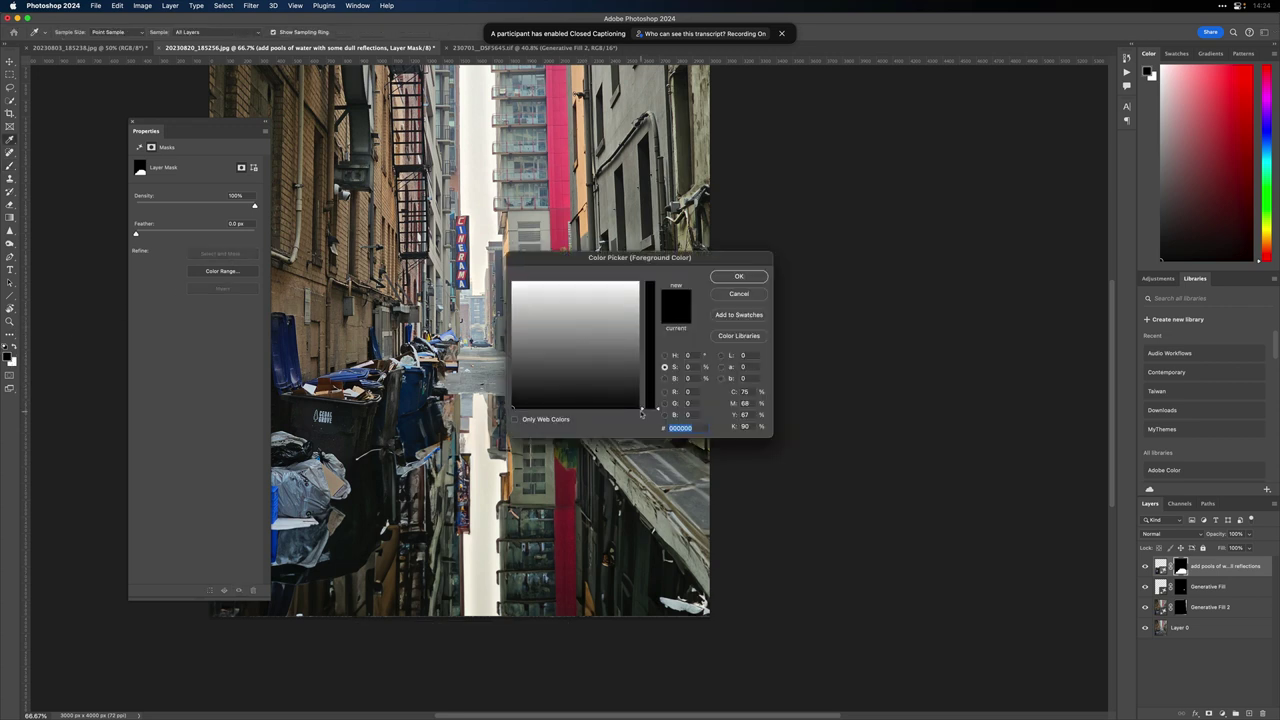
drag(614, 387, 601, 359)
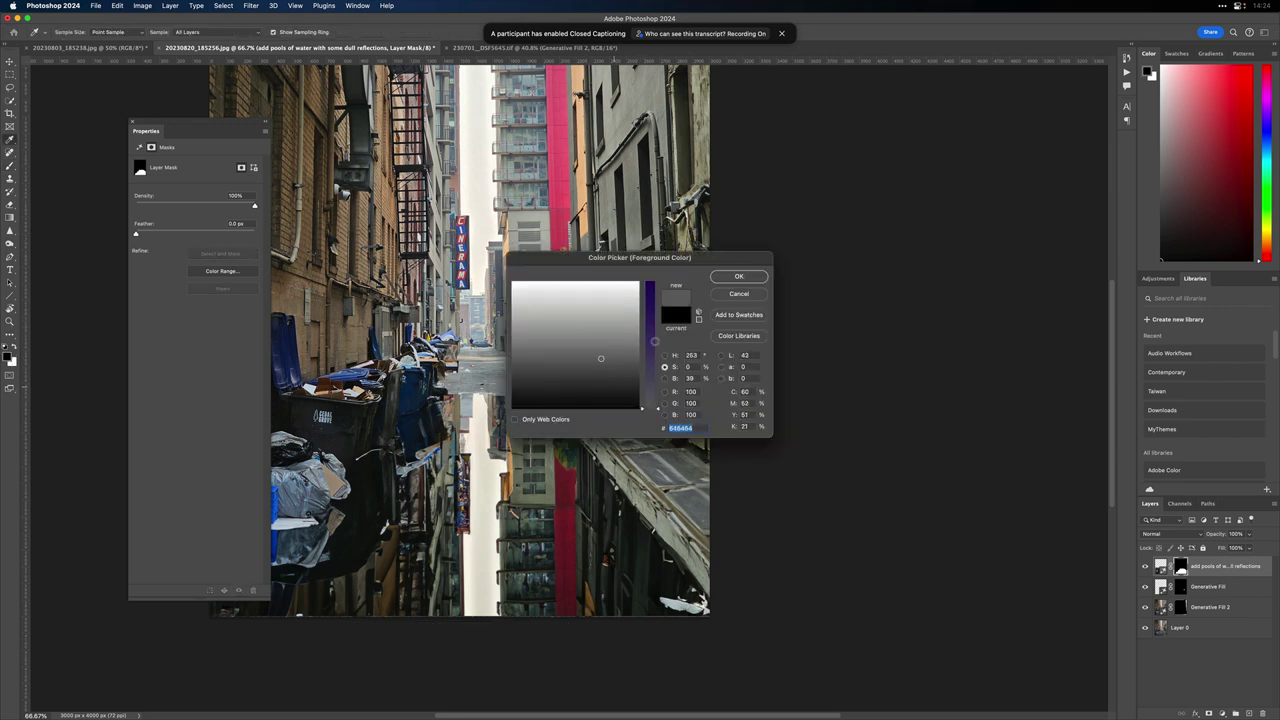
click(736, 278)
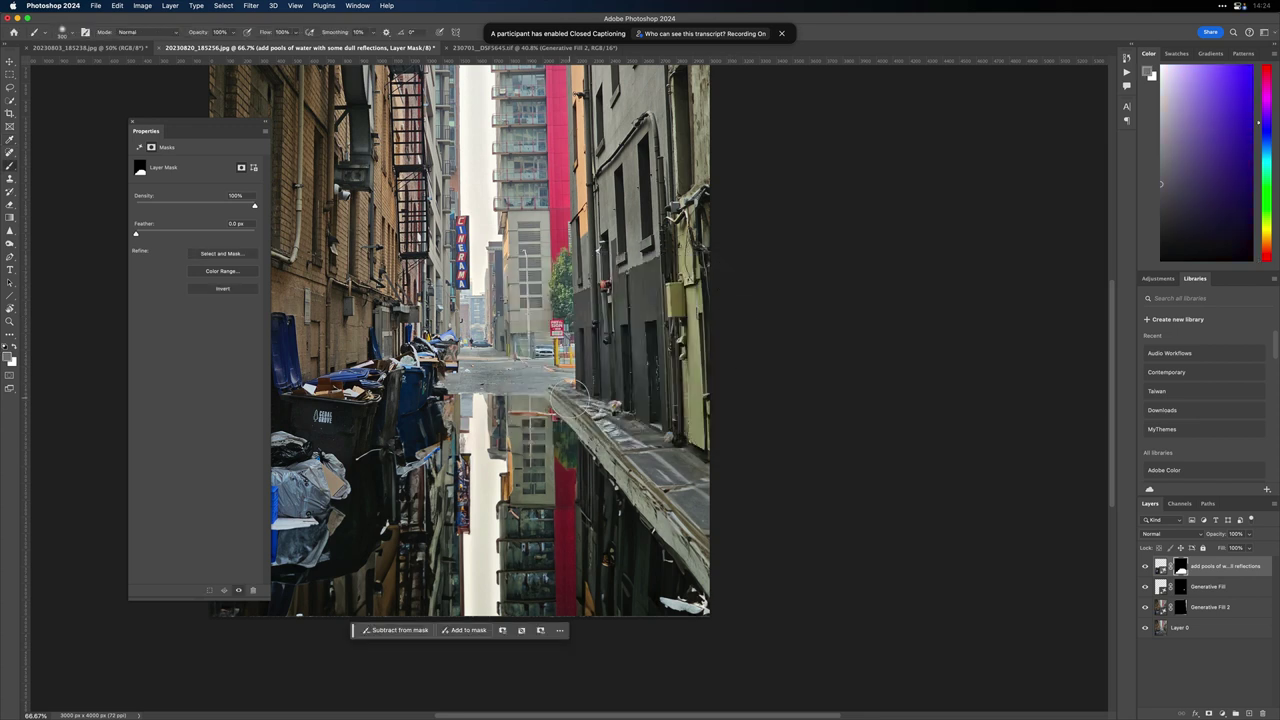
mouse_move(614, 425)
mouse_down()
mouse_move(656, 462)
mouse_move(635, 437)
mouse_move(680, 490)
mouse_move(626, 454)
mouse_move(702, 526)
mouse_move(603, 437)
mouse_move(712, 559)
mouse_move(590, 431)
mouse_move(583, 417)
mouse_move(695, 524)
mouse_move(600, 409)
mouse_move(549, 396)
mouse_move(713, 540)
mouse_move(600, 358)
mouse_move(535, 383)
mouse_move(597, 412)
mouse_move(467, 380)
mouse_move(500, 376)
mouse_move(454, 389)
mouse_move(449, 373)
mouse_move(418, 417)
mouse_move(428, 383)
mouse_move(374, 464)
mouse_move(381, 479)
mouse_move(396, 422)
mouse_move(367, 459)
mouse_move(385, 472)
mouse_move(374, 469)
mouse_move(379, 439)
mouse_move(370, 486)
mouse_move(347, 497)
mouse_move(340, 488)
mouse_move(371, 508)
mouse_move(365, 480)
mouse_move(402, 446)
mouse_move(363, 491)
mouse_move(410, 472)
mouse_move(377, 490)
mouse_move(406, 487)
mouse_move(414, 389)
mouse_move(380, 484)
mouse_move(408, 447)
mouse_move(438, 396)
mouse_move(345, 481)
mouse_move(420, 420)
mouse_move(413, 461)
mouse_move(420, 411)
mouse_move(274, 601)
mouse_move(337, 600)
mouse_move(276, 587)
mouse_move(377, 472)
mouse_up()
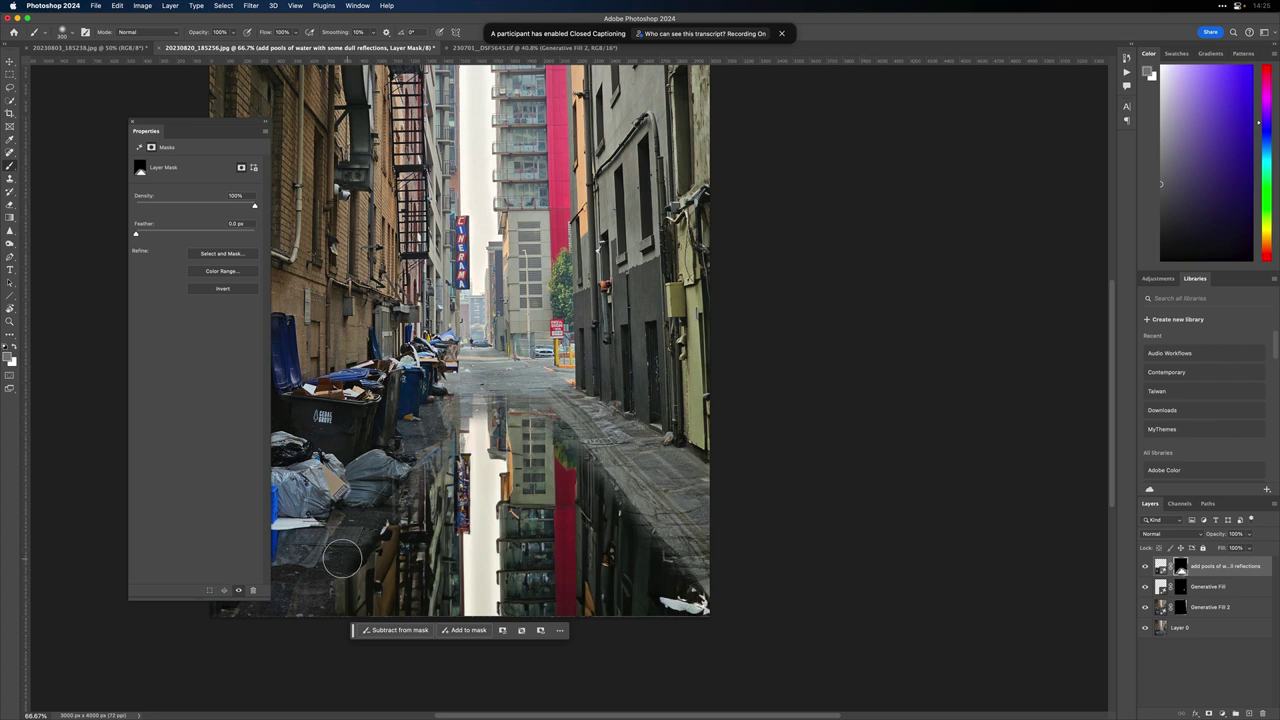
Step: Lower the brush opacity to 20% and paint the mask over the bright sky reflection in the middle of the pavement
key(8)
key(6)
key(2)
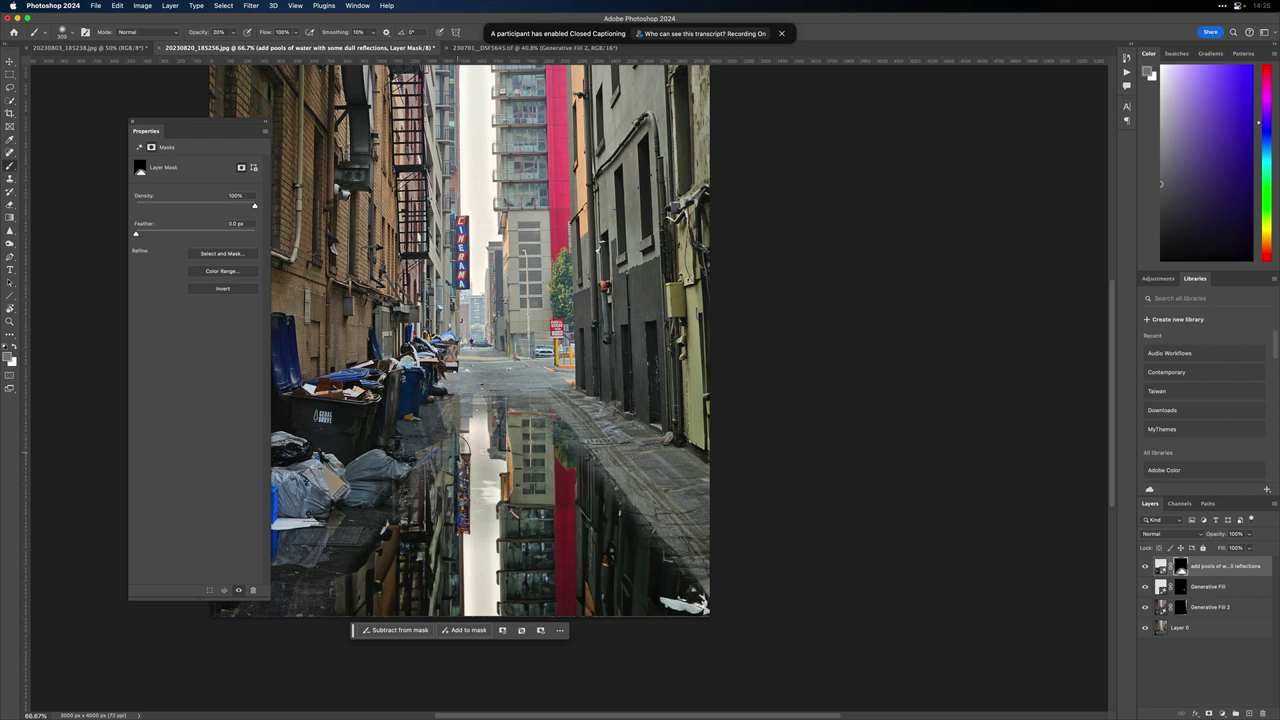
drag(477, 435, 501, 472)
drag(485, 545, 478, 462)
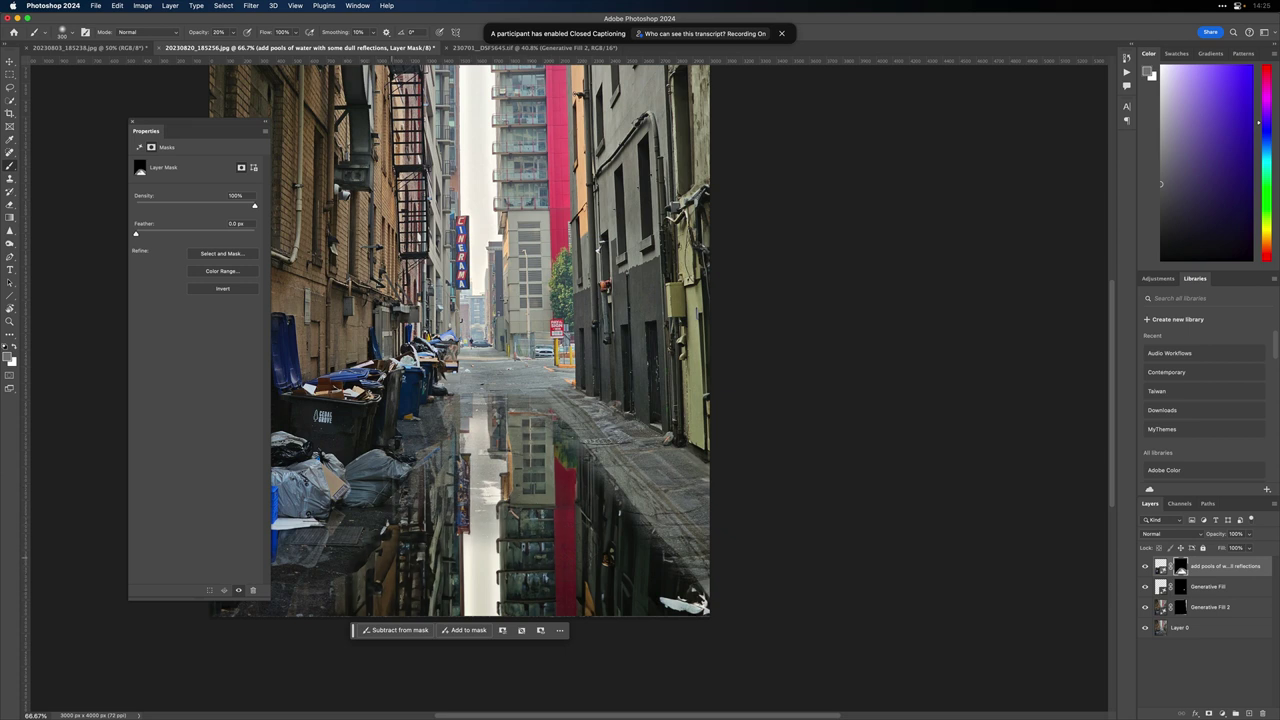
Step: Enlarge the brush to 1000 px and paint the mask broadly over the central building reflections to dull them
key(bracketright)
key(bracketright)
key(bracketright)
key(bracketright)
key(bracketright)
key(bracketright)
key(bracketright)
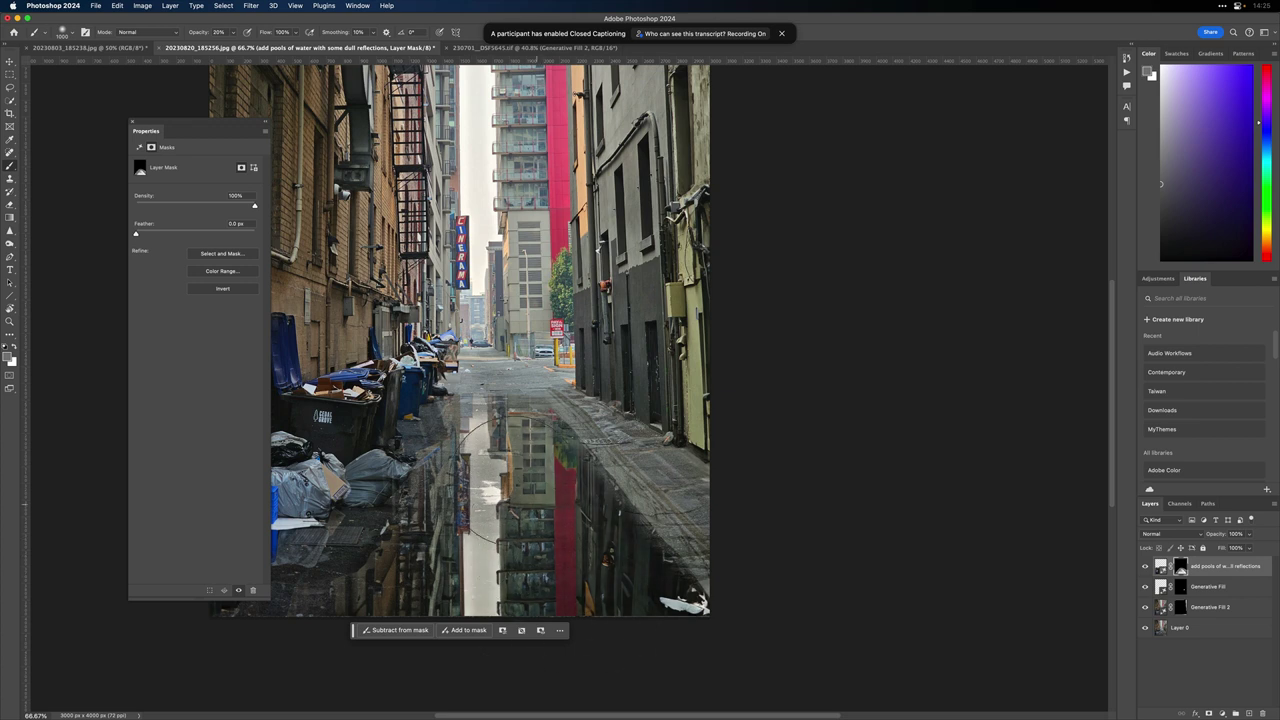
mouse_move(544, 496)
mouse_down()
mouse_move(511, 423)
mouse_move(538, 530)
mouse_up()
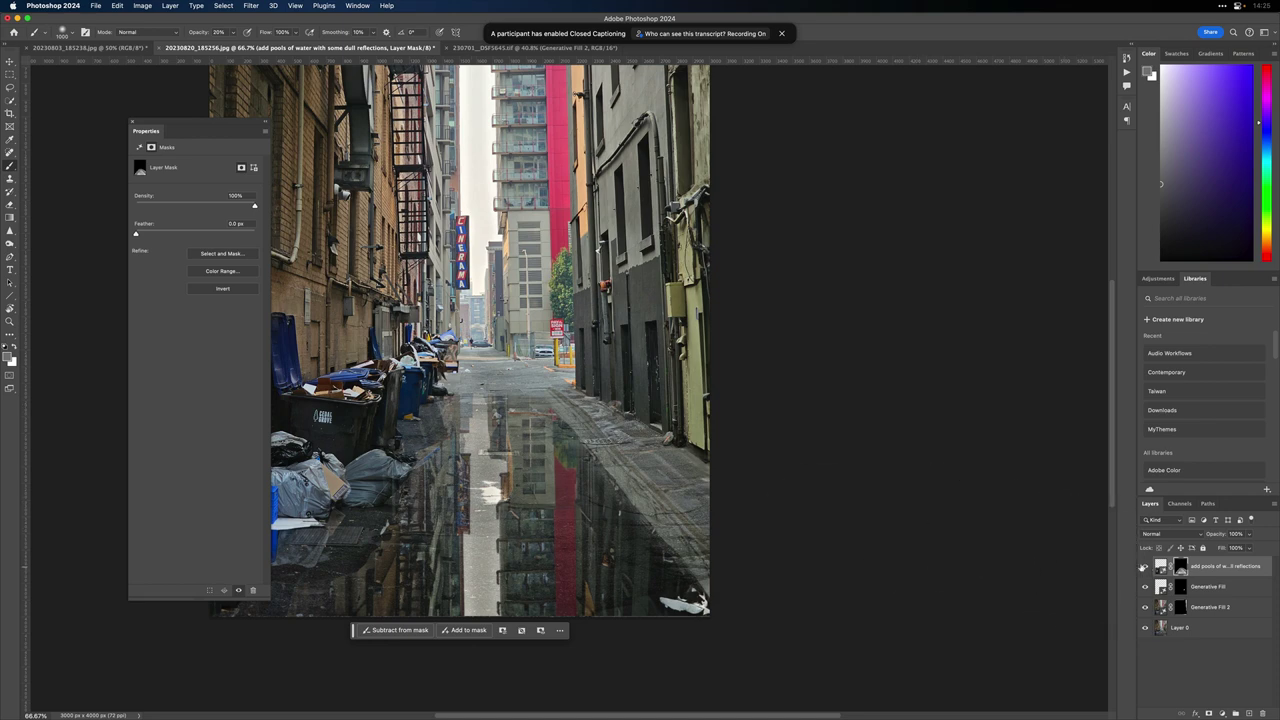
Step: Compare the alley pavement with and without the water reflections layer
click(1143, 567)
click(1143, 567)
click(1144, 567)
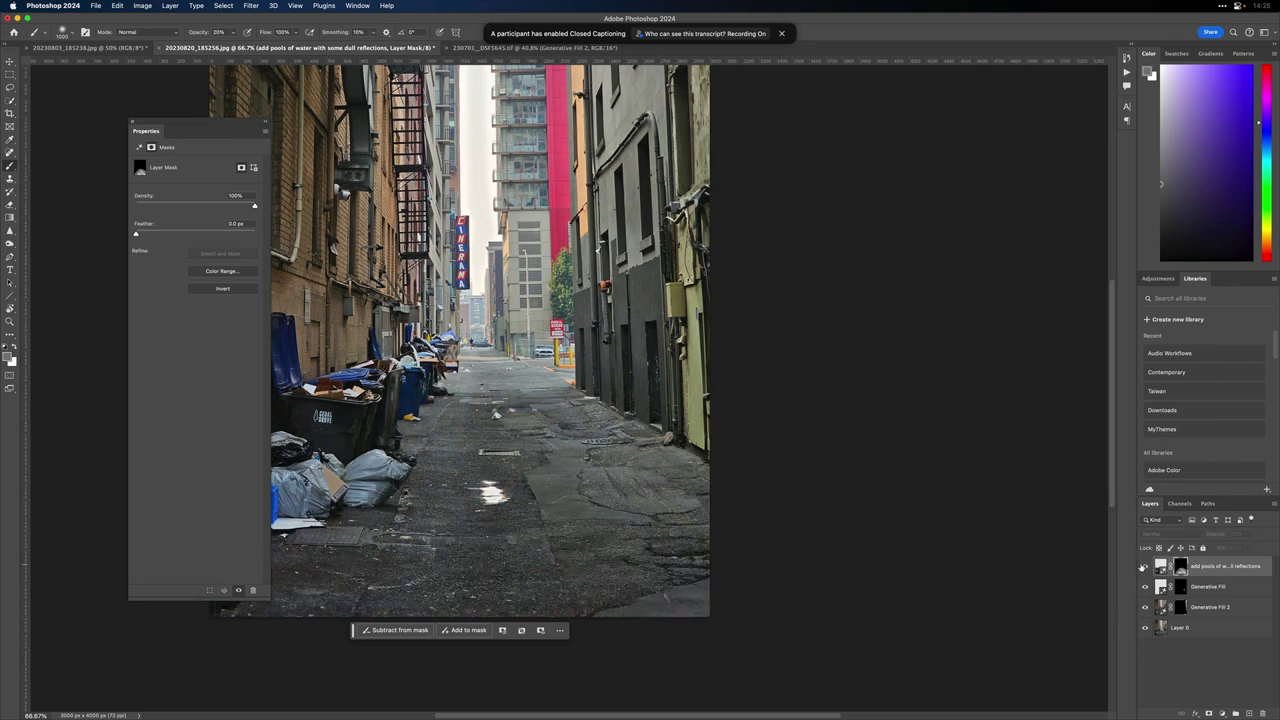
click(1144, 567)
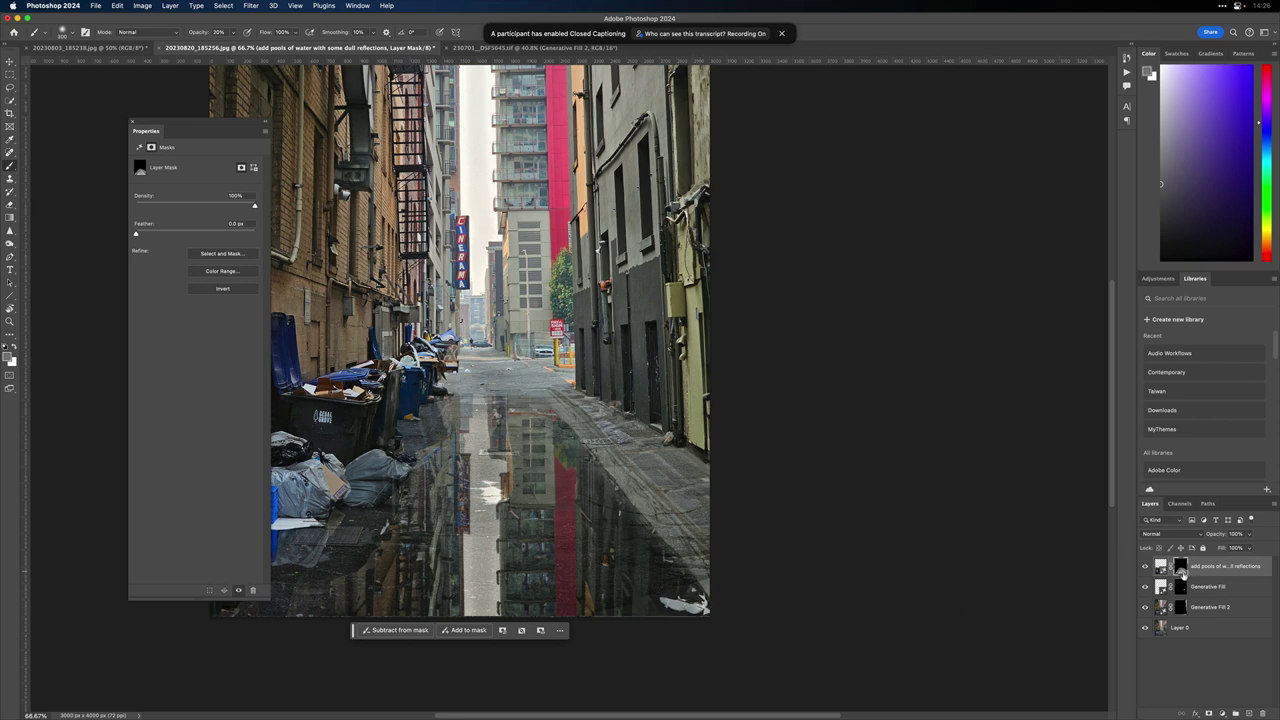
Step: Isolate the water reflections layer, mask the leftover patches around the trash bags and blue crate, and show all layers again
click(1147, 629)
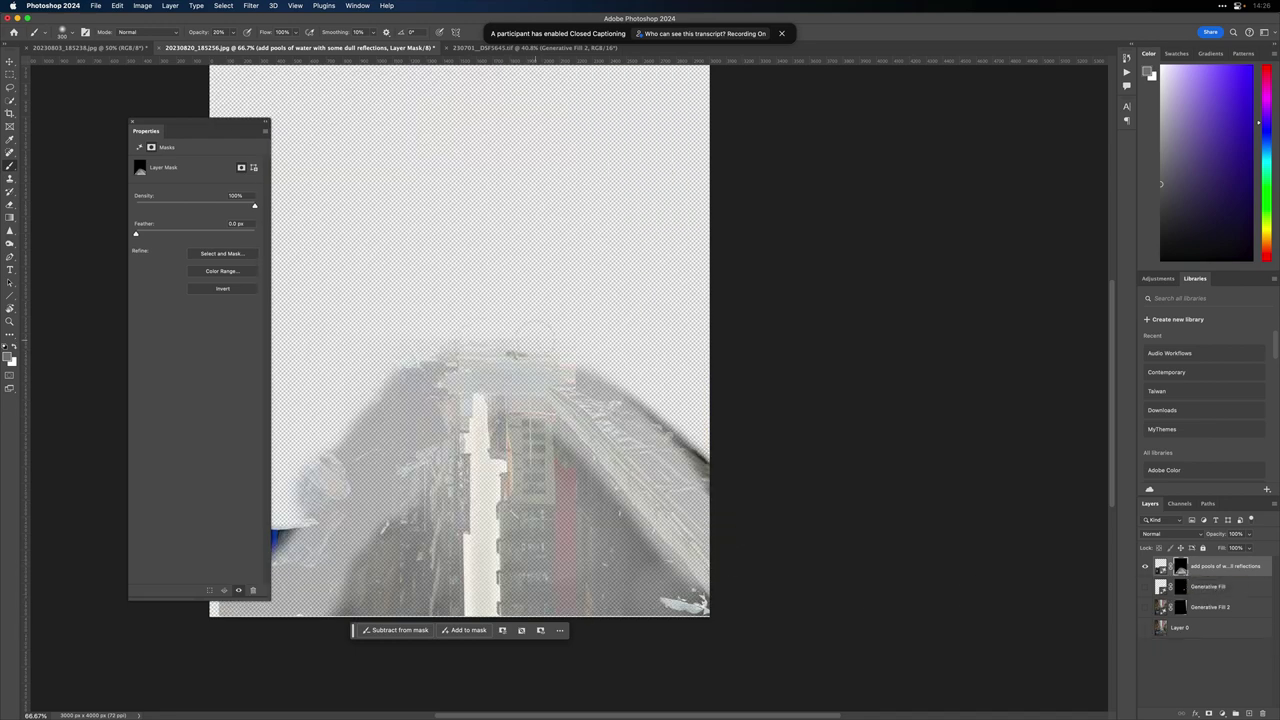
drag(395, 560, 362, 574)
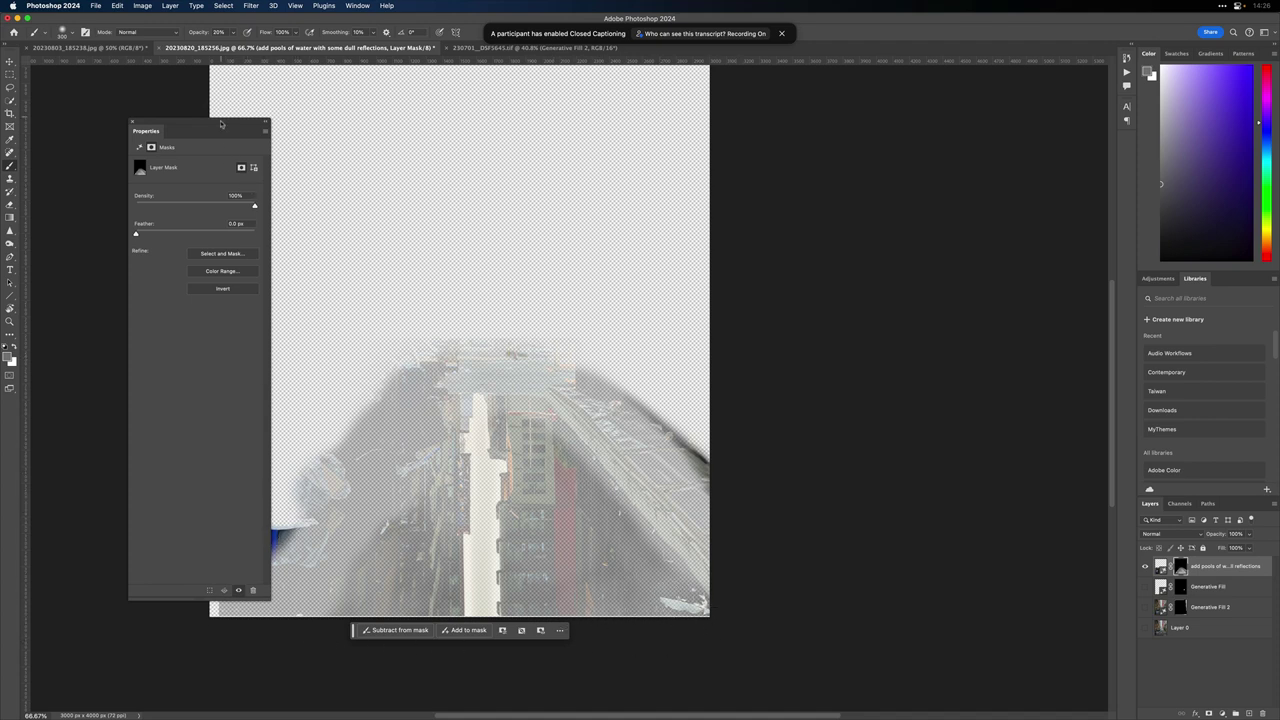
drag(226, 121, 120, 122)
mouse_move(266, 530)
mouse_down()
mouse_move(260, 545)
mouse_move(269, 537)
mouse_move(275, 550)
mouse_up()
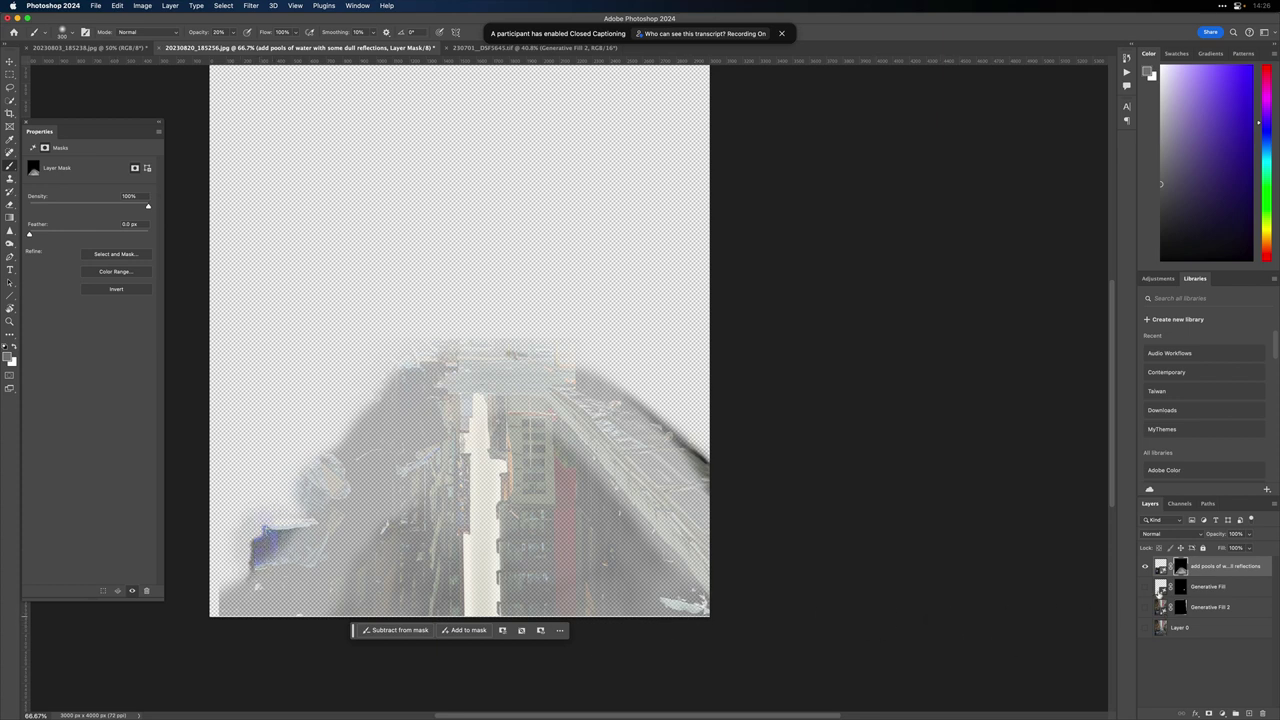
drag(1146, 587, 1146, 628)
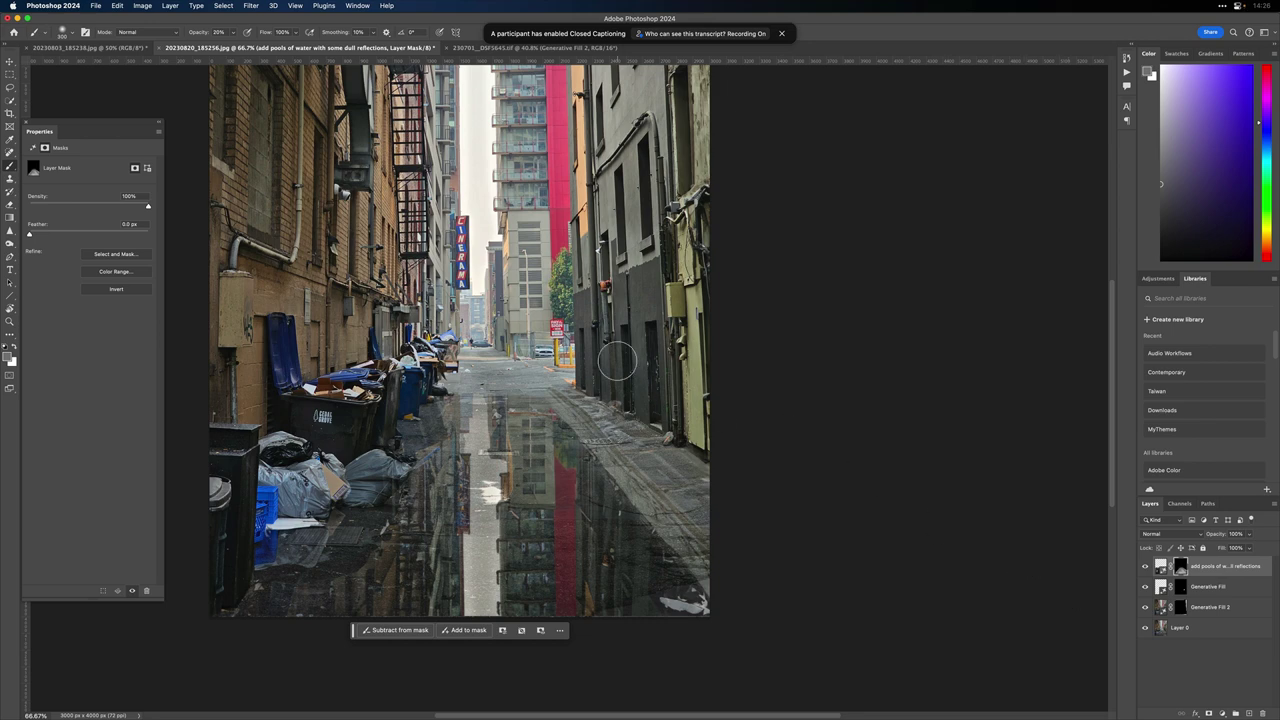
Step: In 20230803_185238.jpg, lasso the track lights on the ceiling's right side and replace them with a Generative Fill without a prompt
click(92, 48)
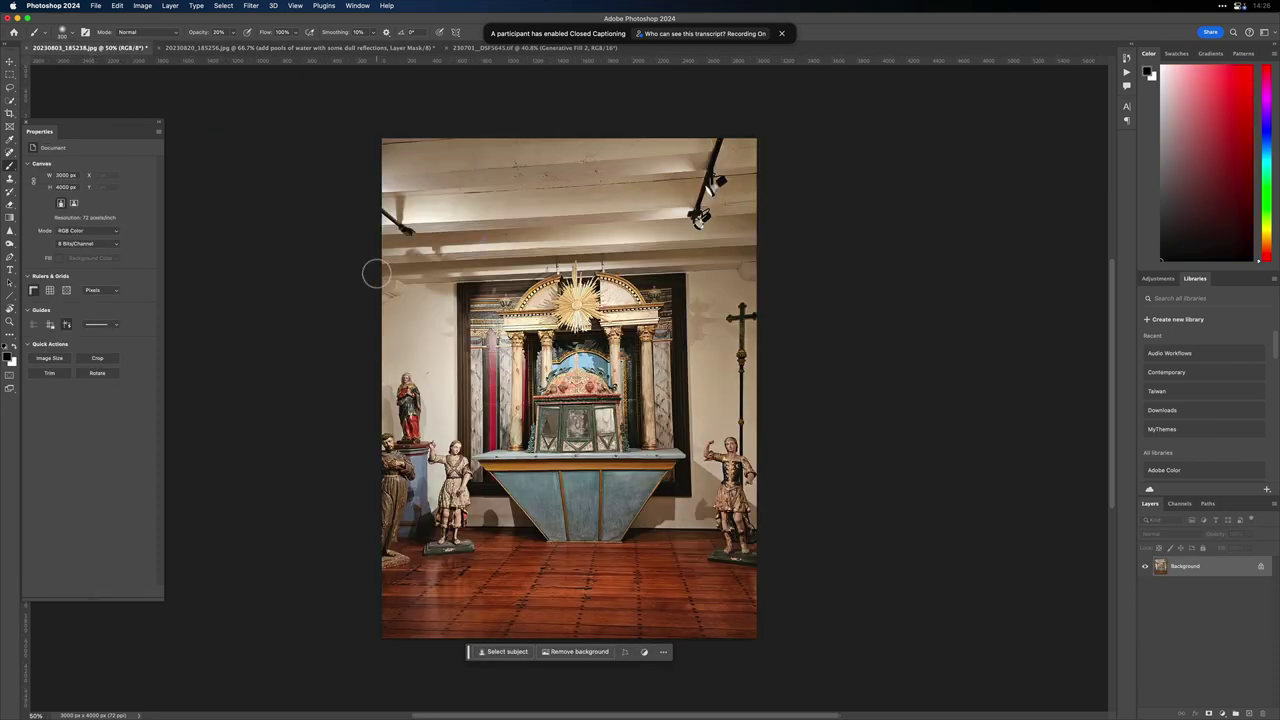
key(l)
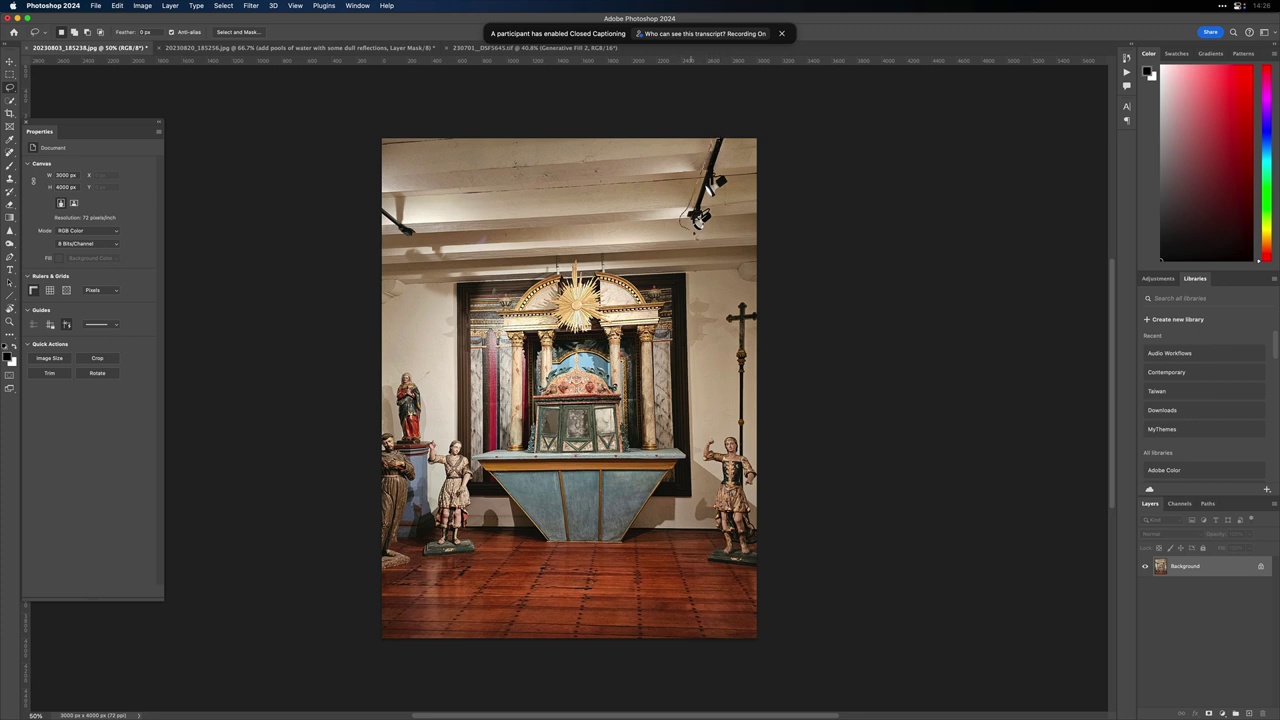
drag(718, 230, 728, 212)
drag(738, 158, 720, 140)
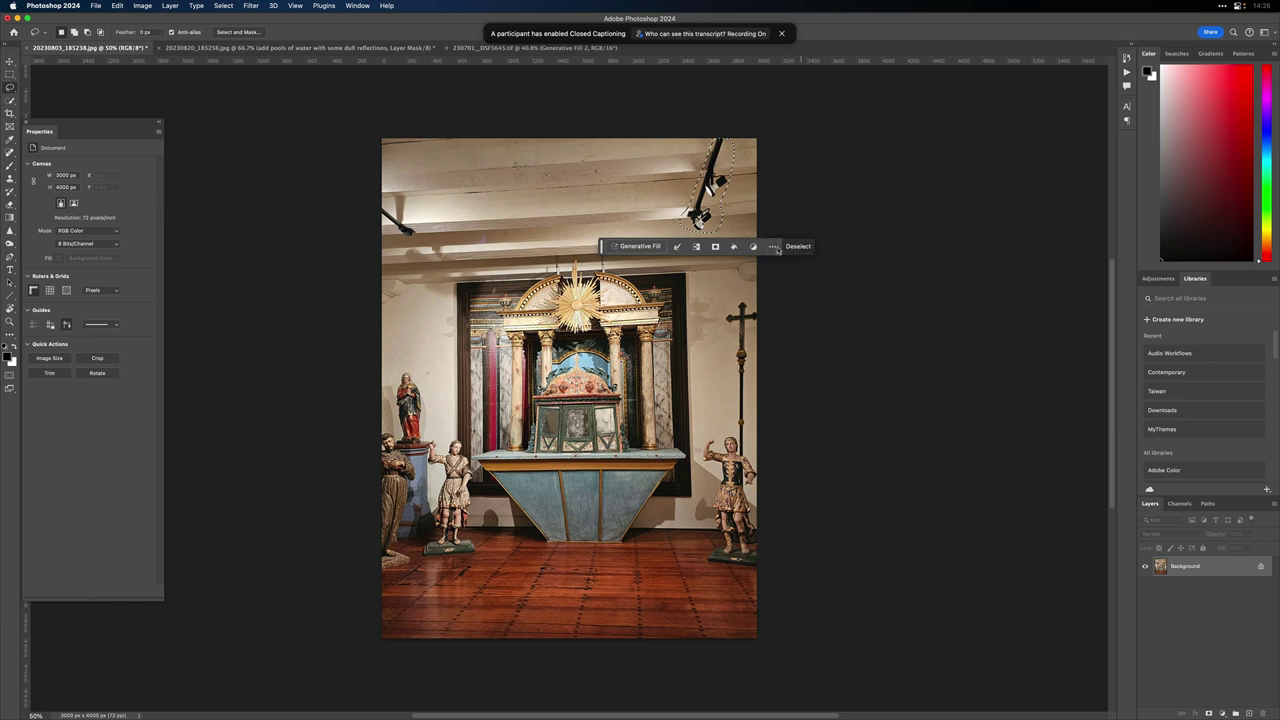
click(638, 246)
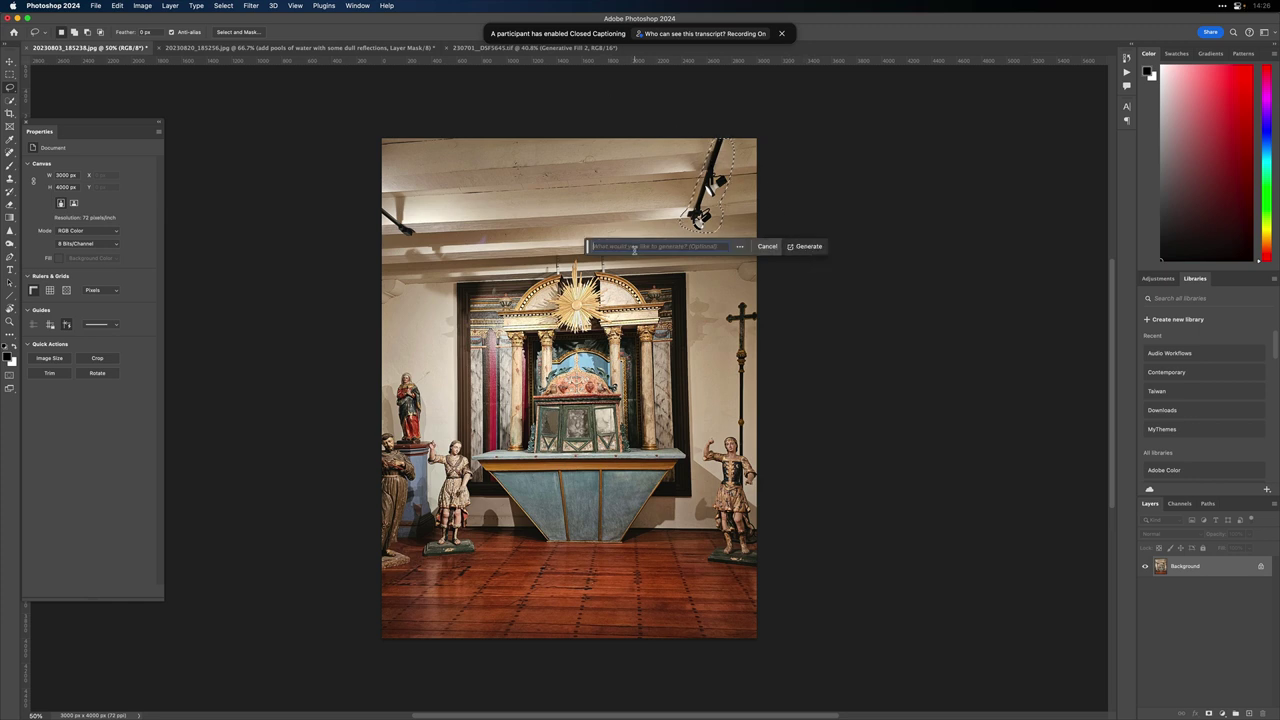
key(Return)
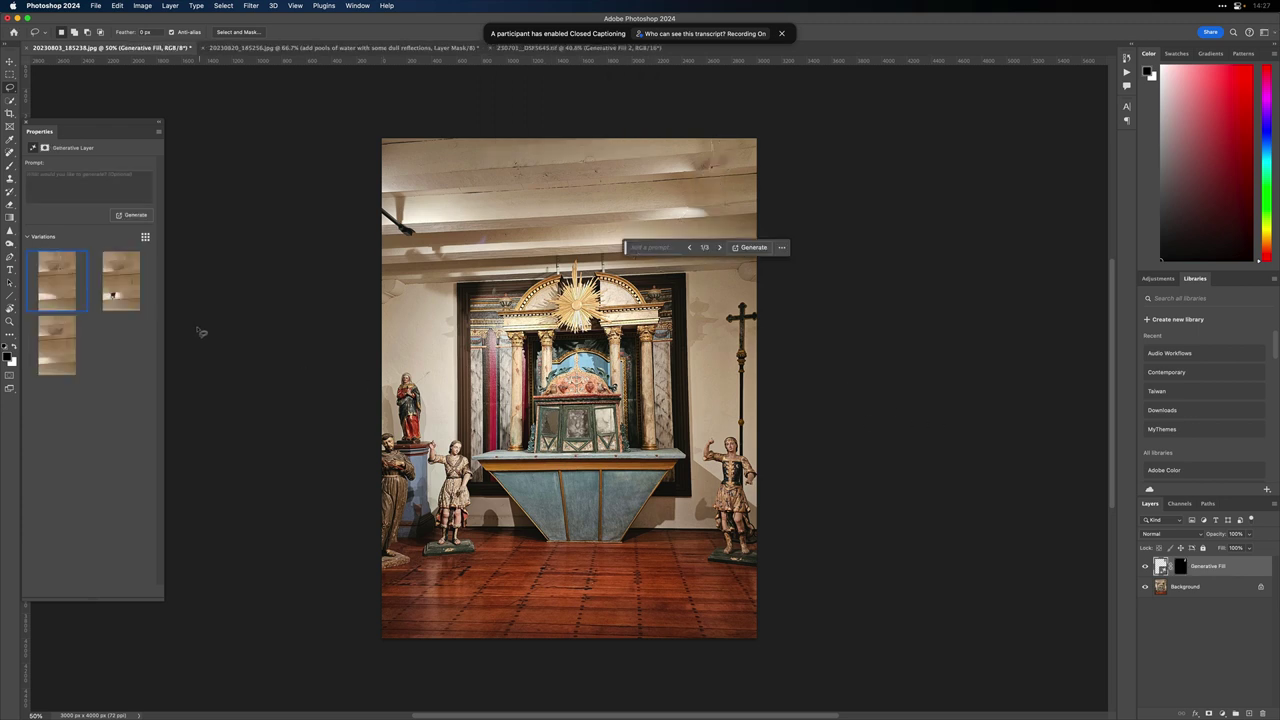
Step: Compare the generated ceiling variations and keep the third one
click(115, 285)
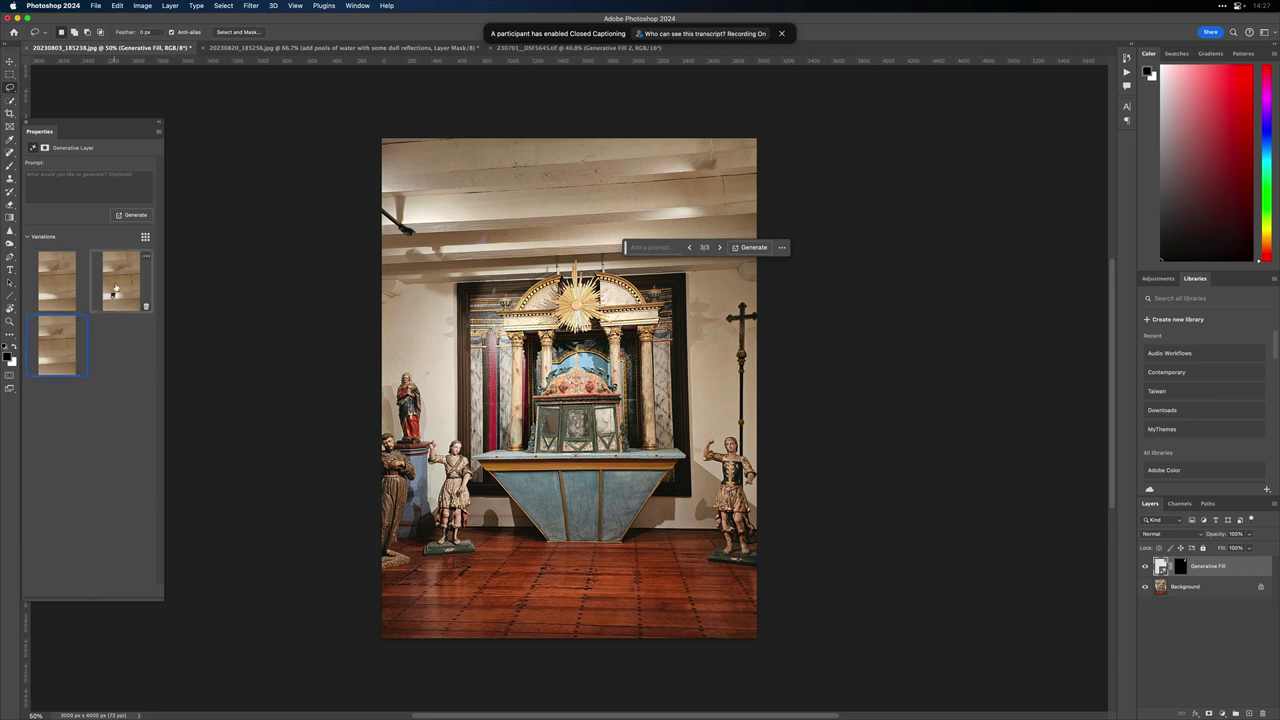
click(56, 293)
click(54, 346)
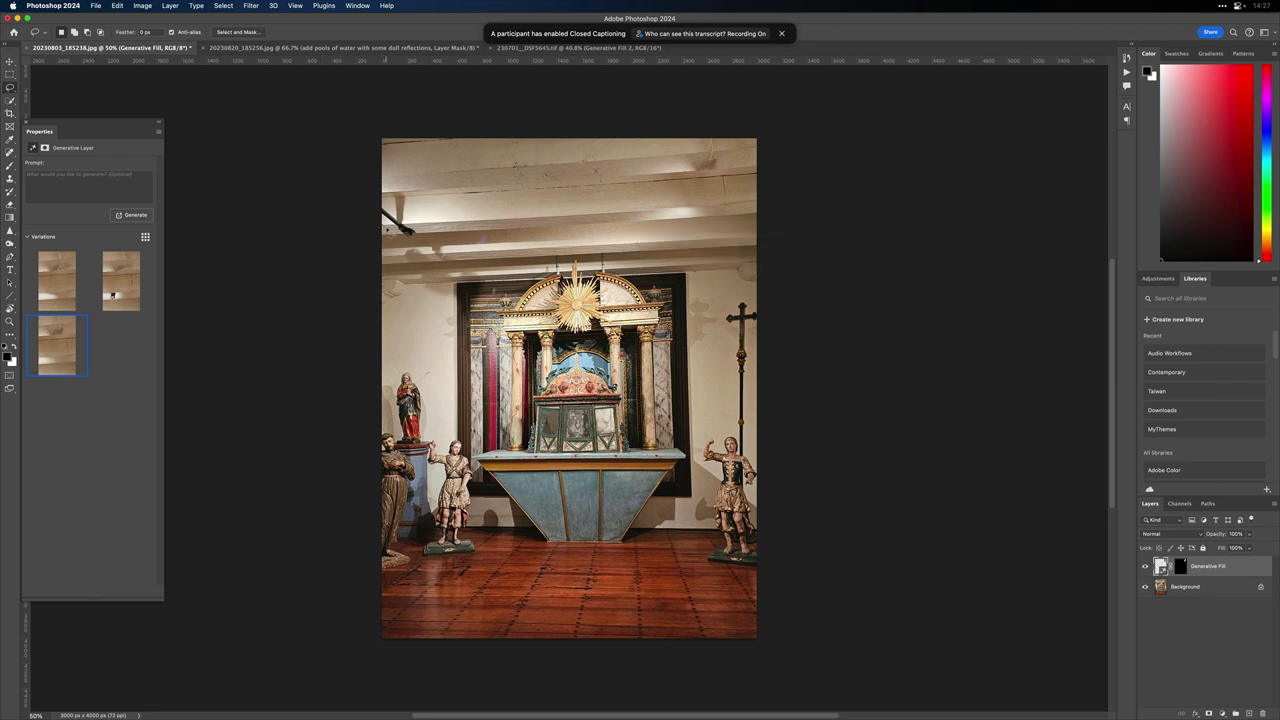
Step: Lasso the remaining track light at the ceiling's left edge, replace it using Generative Fill without a prompt, and keep the second variation
mouse_move(410, 250)
mouse_down()
mouse_move(427, 240)
mouse_move(400, 193)
mouse_move(397, 218)
mouse_move(371, 208)
mouse_up()
click(376, 211)
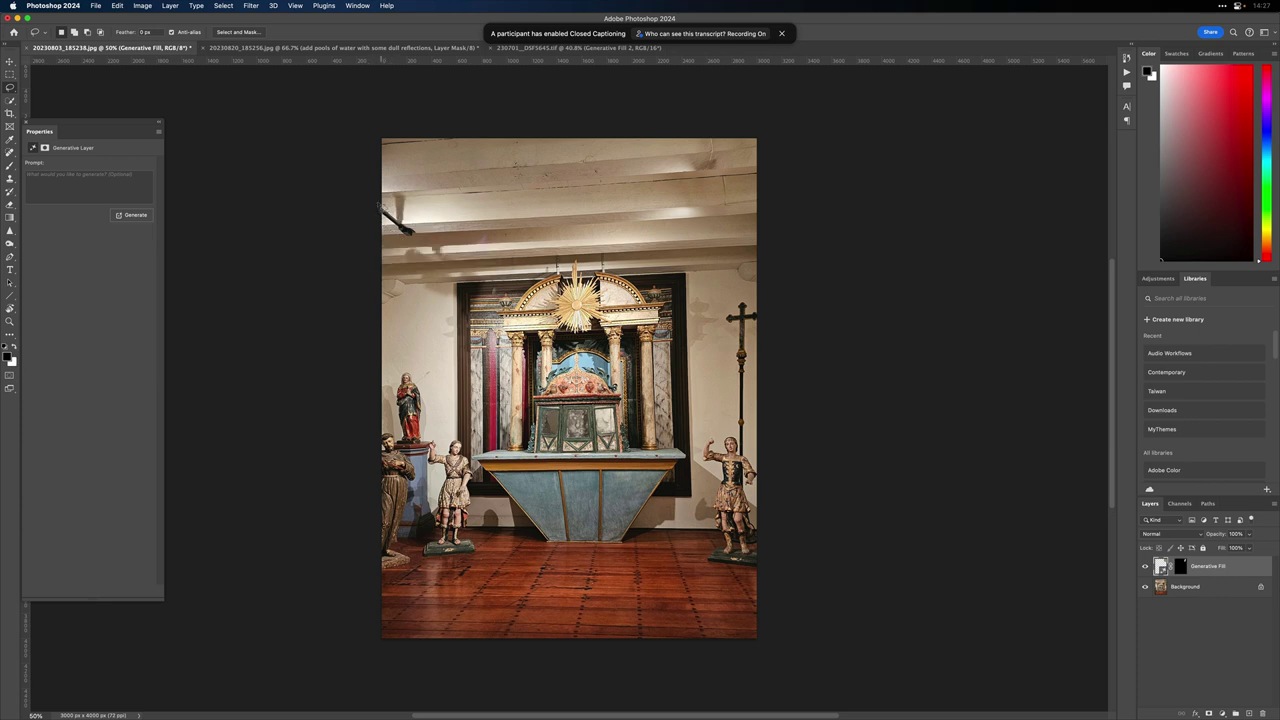
mouse_move(404, 250)
mouse_down()
mouse_move(427, 242)
mouse_move(412, 207)
mouse_move(381, 213)
mouse_up()
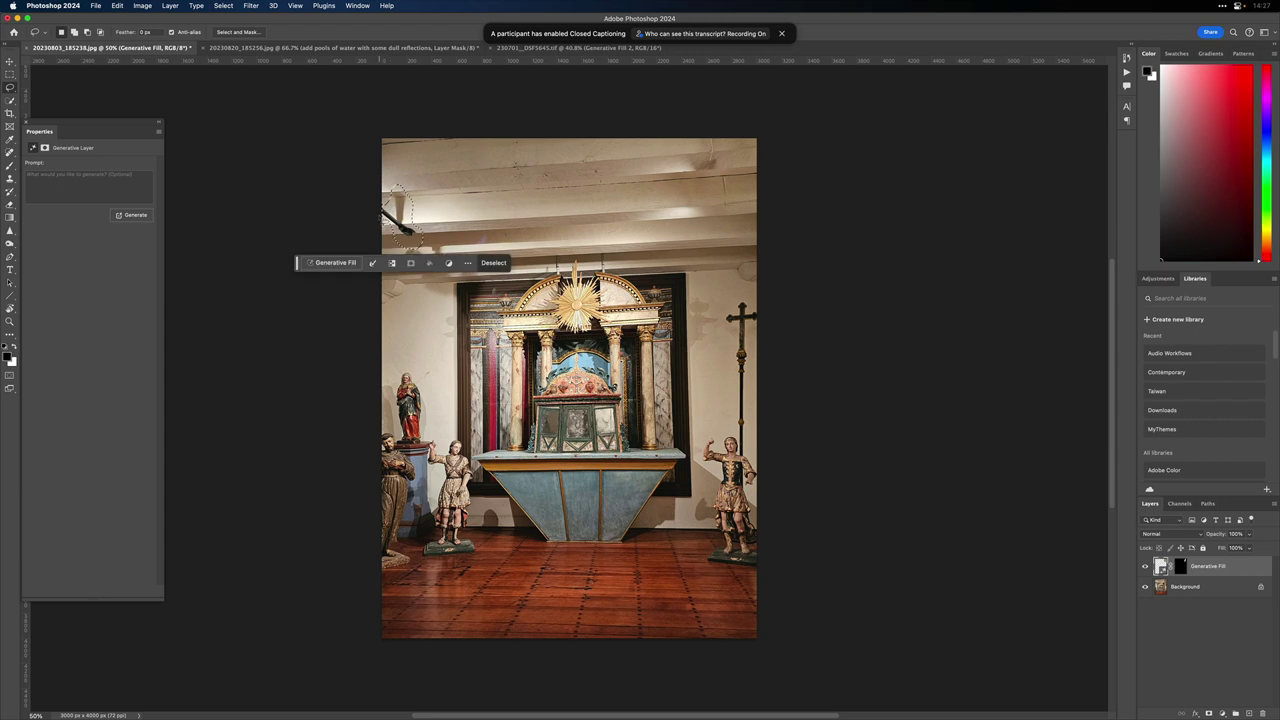
click(340, 263)
key(Return)
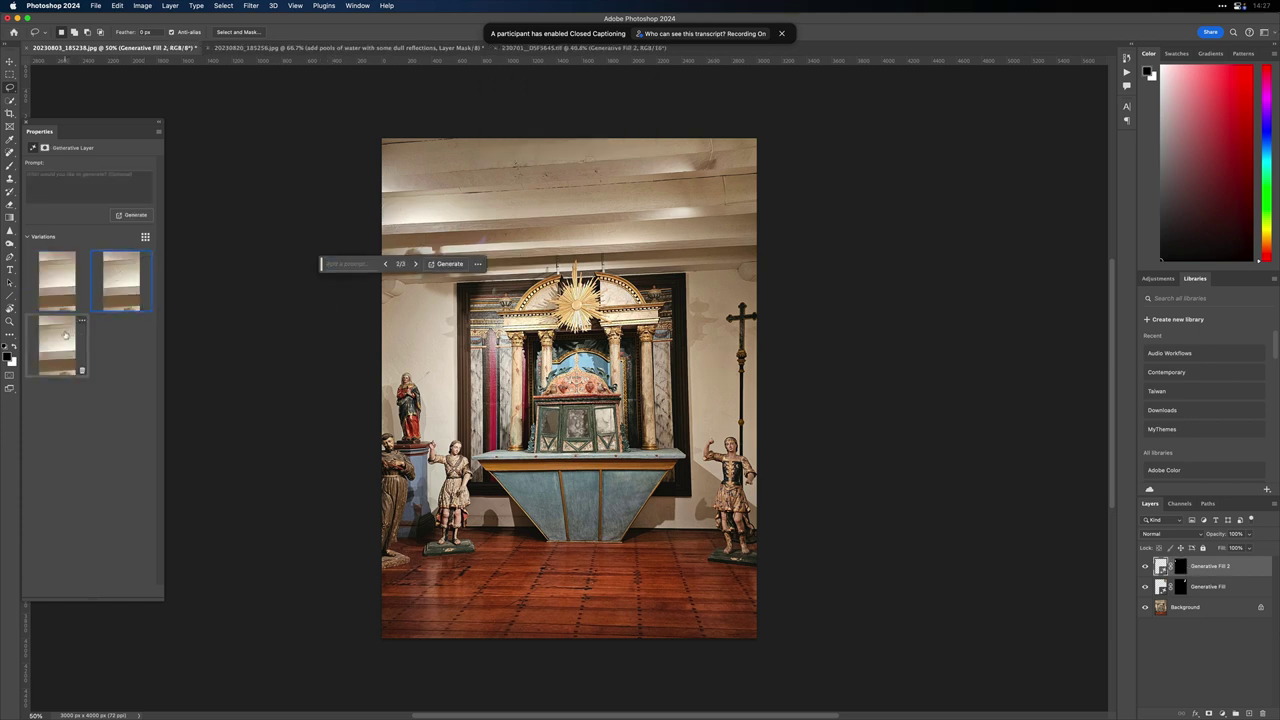
click(120, 280)
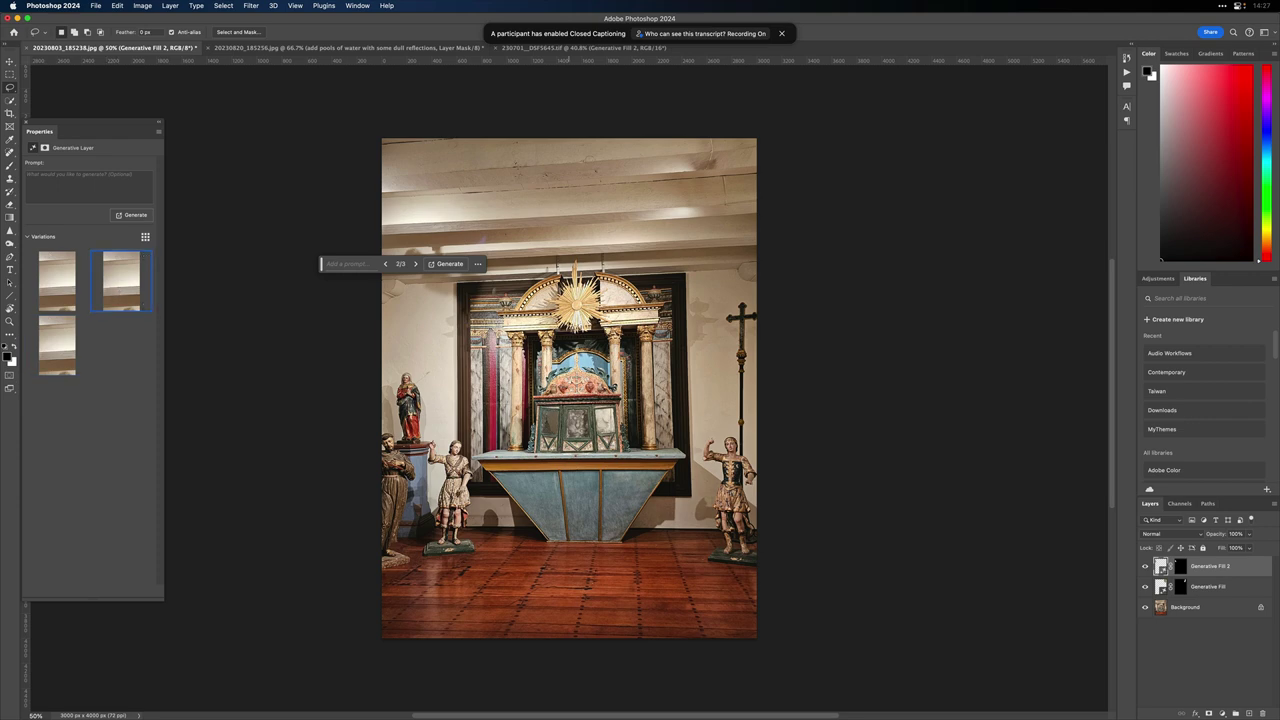
key(super+equal)
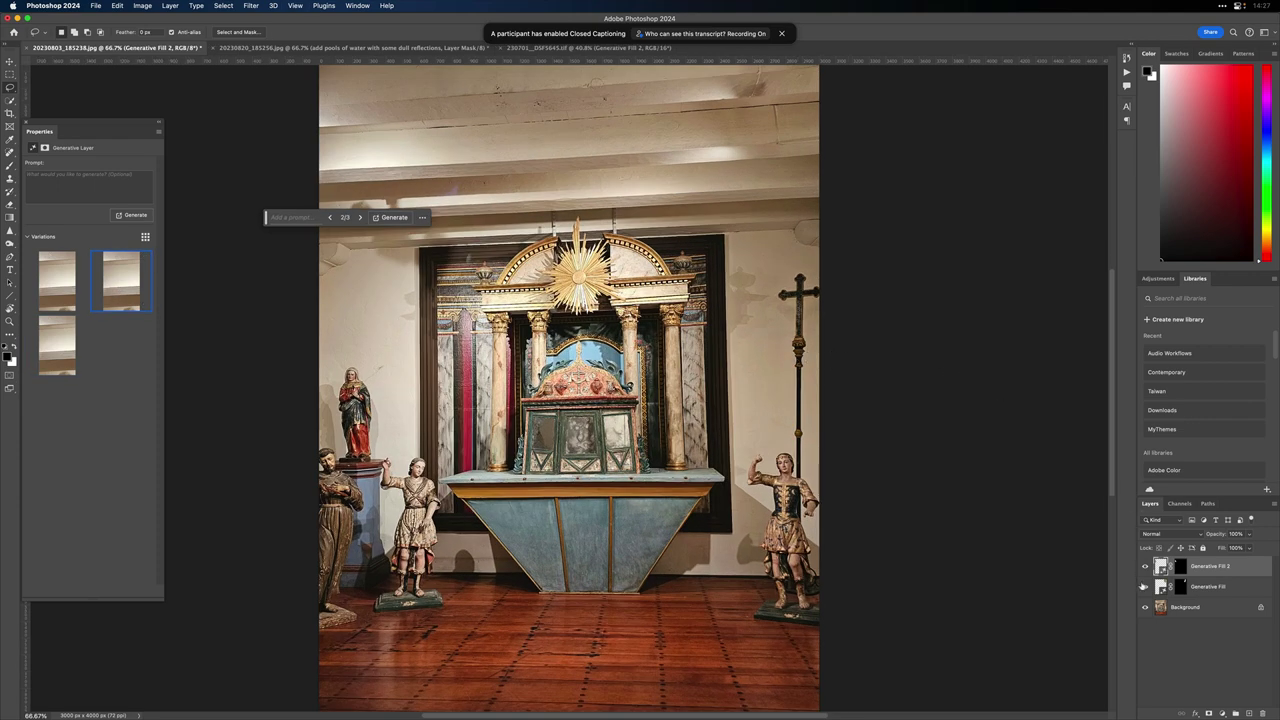
Step: Toggle the first ceiling fill layer's visibility to compare the photo with and without the track lights
click(1145, 587)
click(1145, 587)
click(1145, 587)
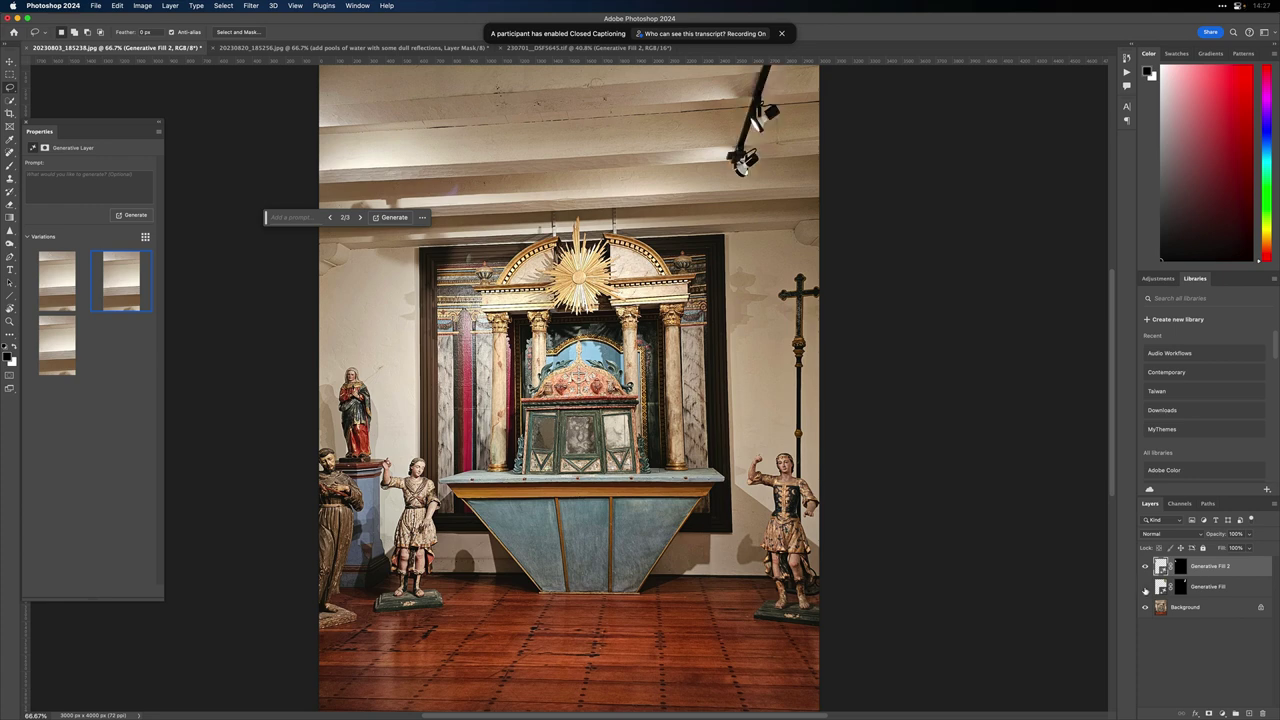
click(1145, 587)
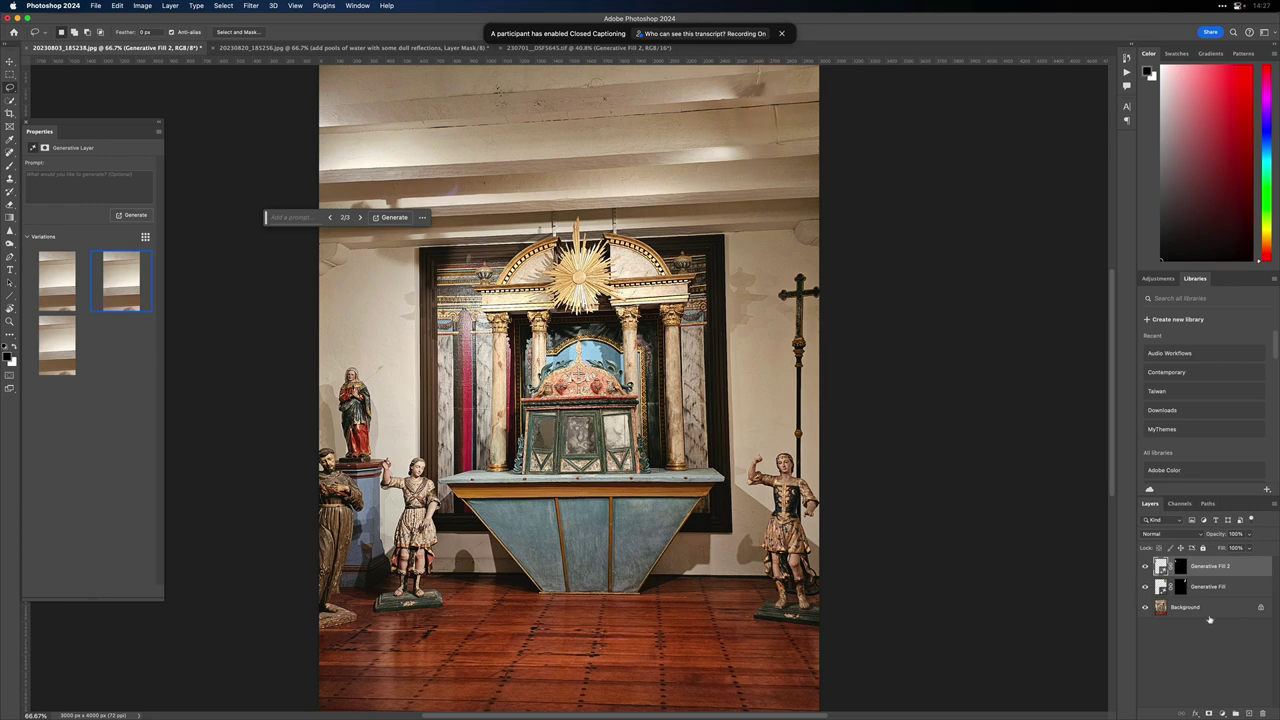
Step: On a new layer, use the Spot Healing Brush with Sample All Layers to remove the wire, stain and vertical line on the right ceiling beams
click(1249, 713)
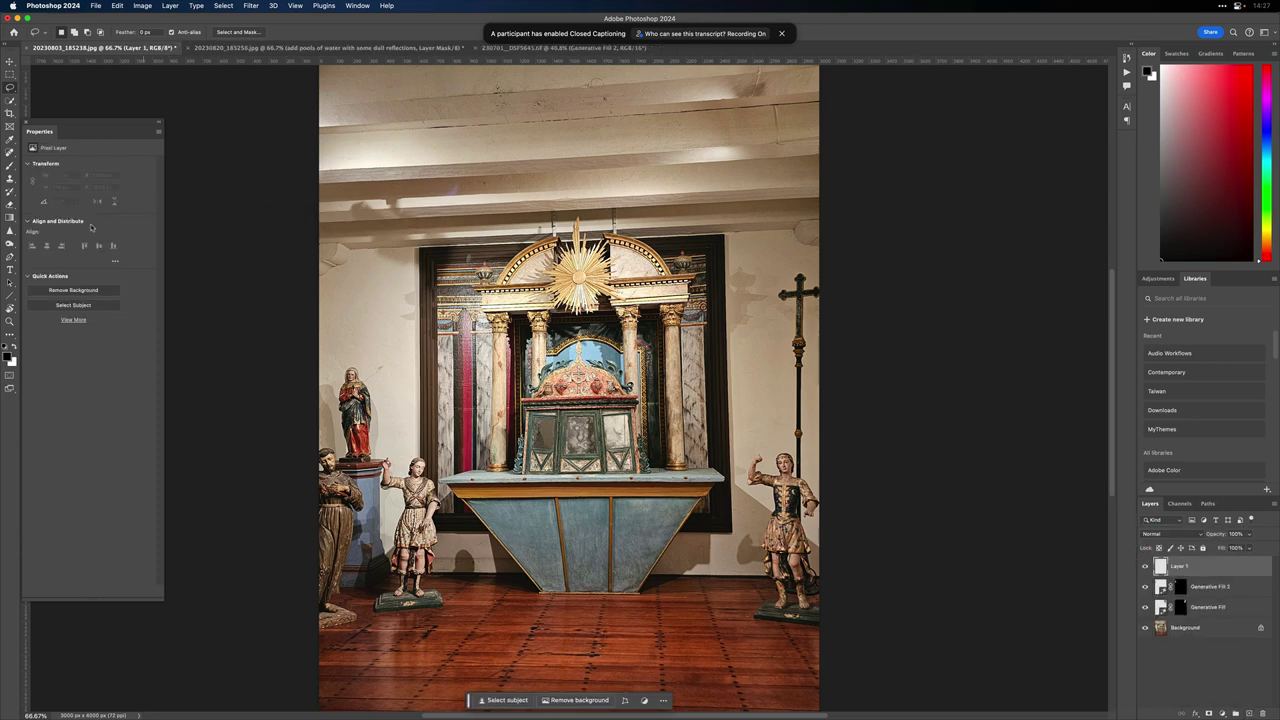
click(9, 152)
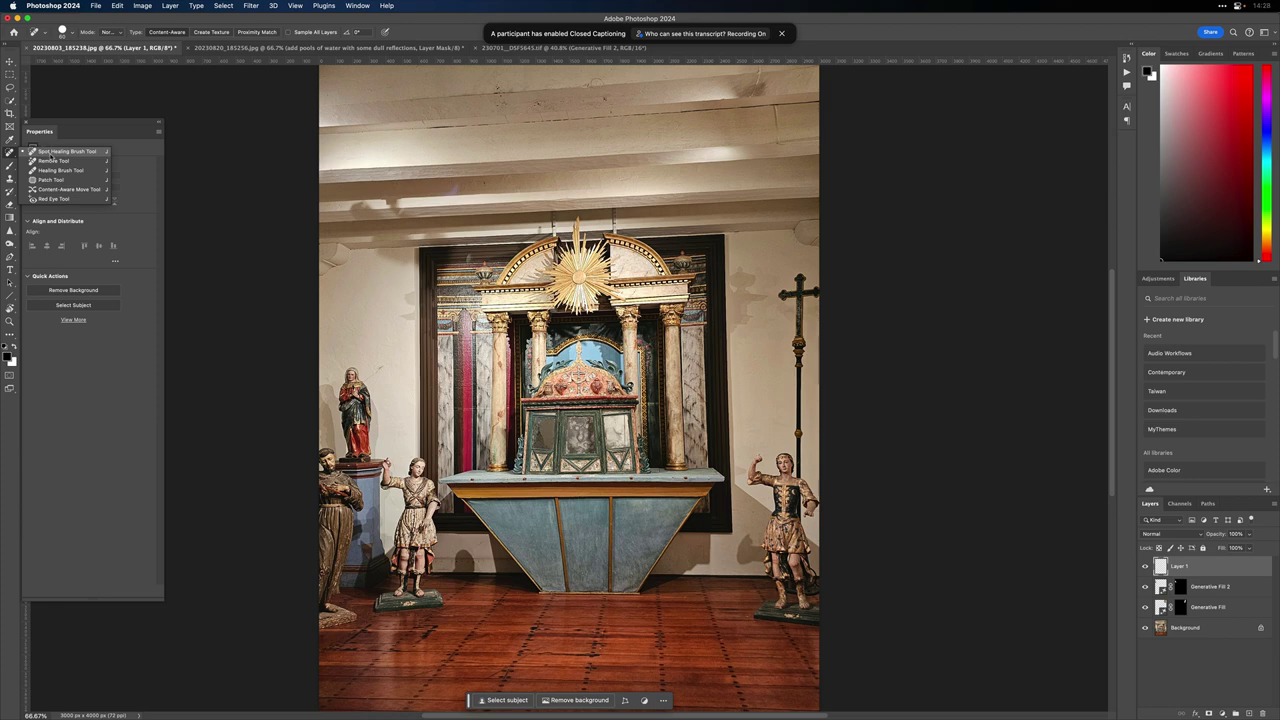
click(52, 153)
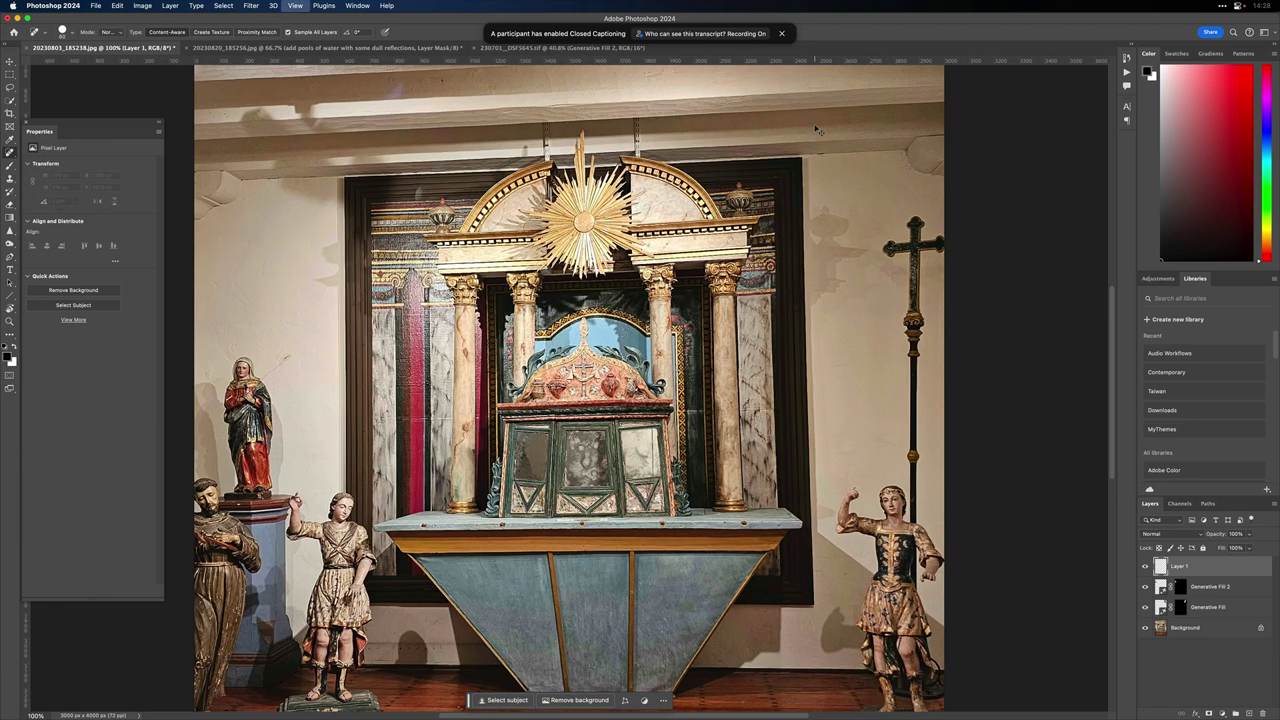
key(super+plus)
scroll(832, 101, up, 5)
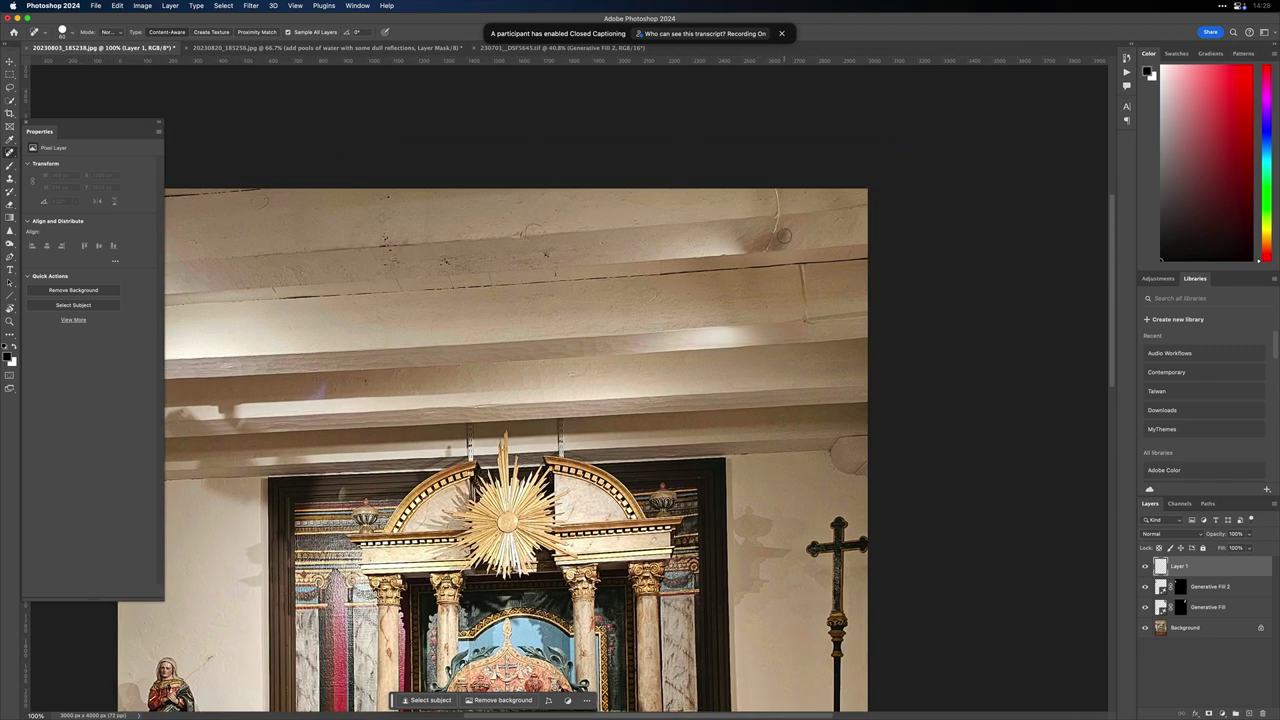
mouse_move(766, 247)
mouse_down()
mouse_move(777, 194)
mouse_move(762, 192)
mouse_move(795, 198)
mouse_move(758, 194)
mouse_move(760, 243)
mouse_move(742, 243)
mouse_move(805, 242)
mouse_move(777, 240)
mouse_up()
click(800, 235)
click(777, 240)
drag(806, 284, 805, 316)
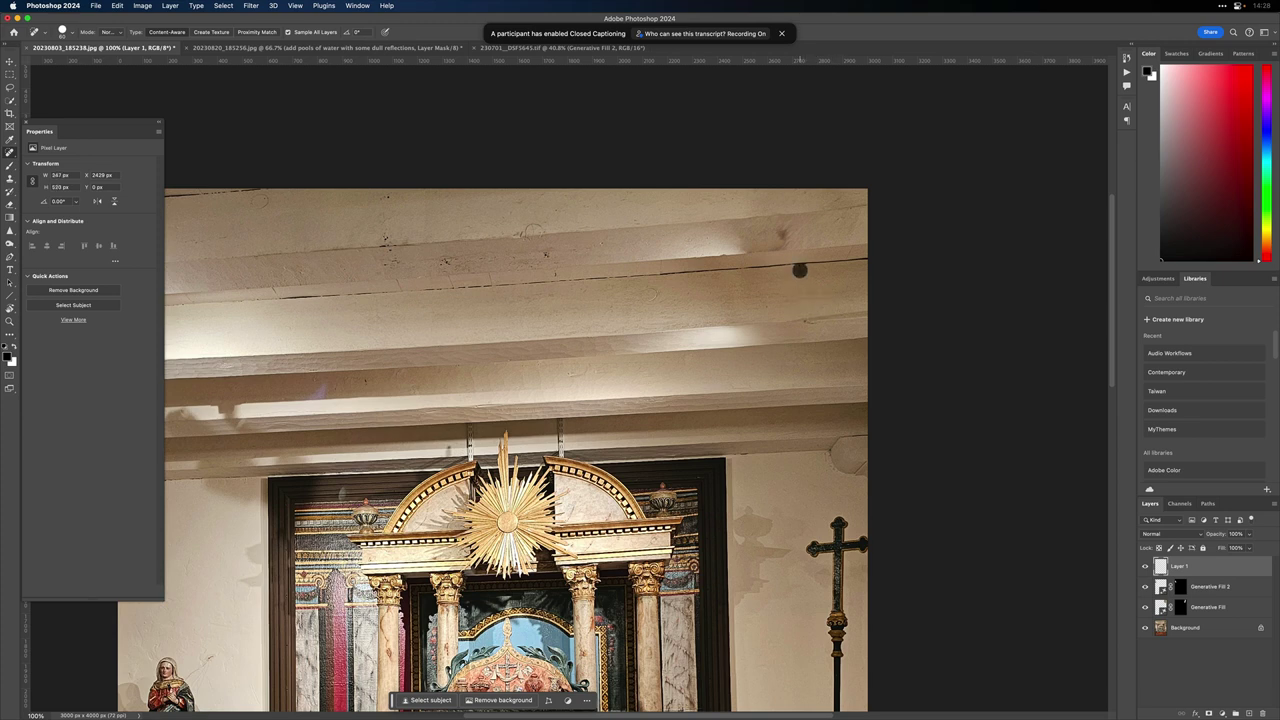
drag(782, 237, 782, 237)
Step: Toggle the healing layer's visibility to compare the ceiling before and after, and view the whole photo
click(1146, 566)
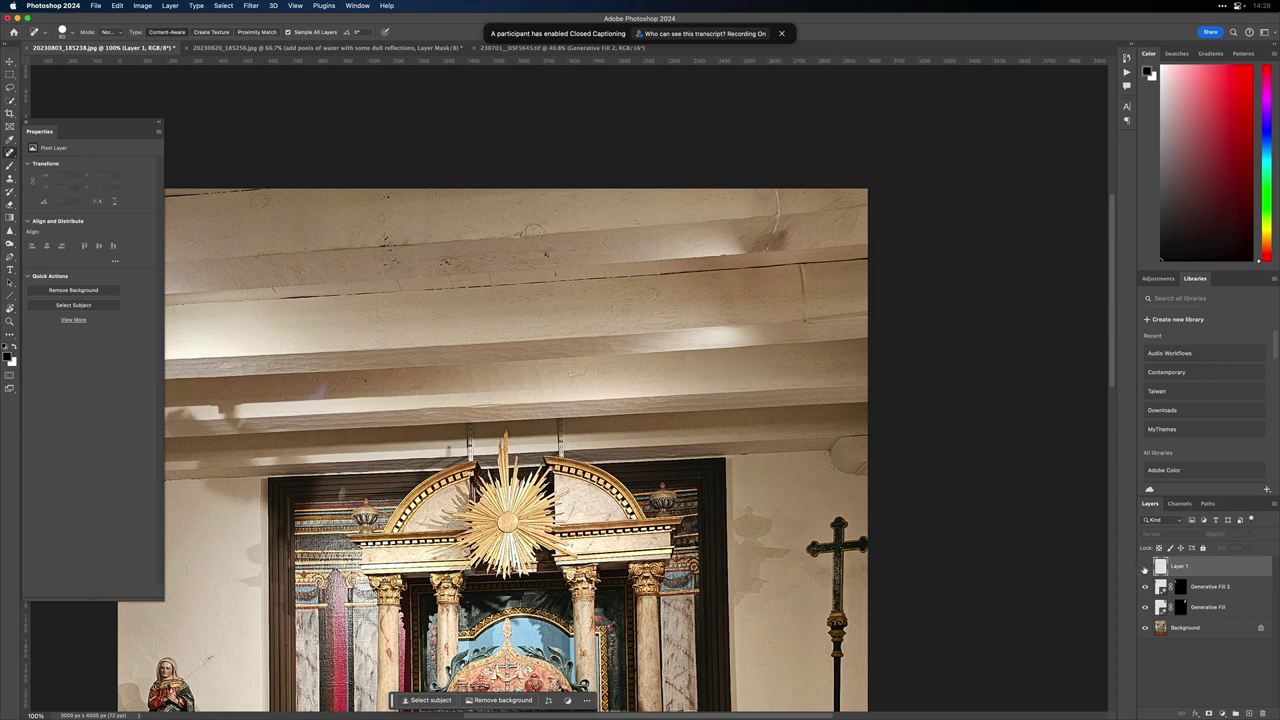
click(1146, 566)
click(1146, 566)
click(1146, 566)
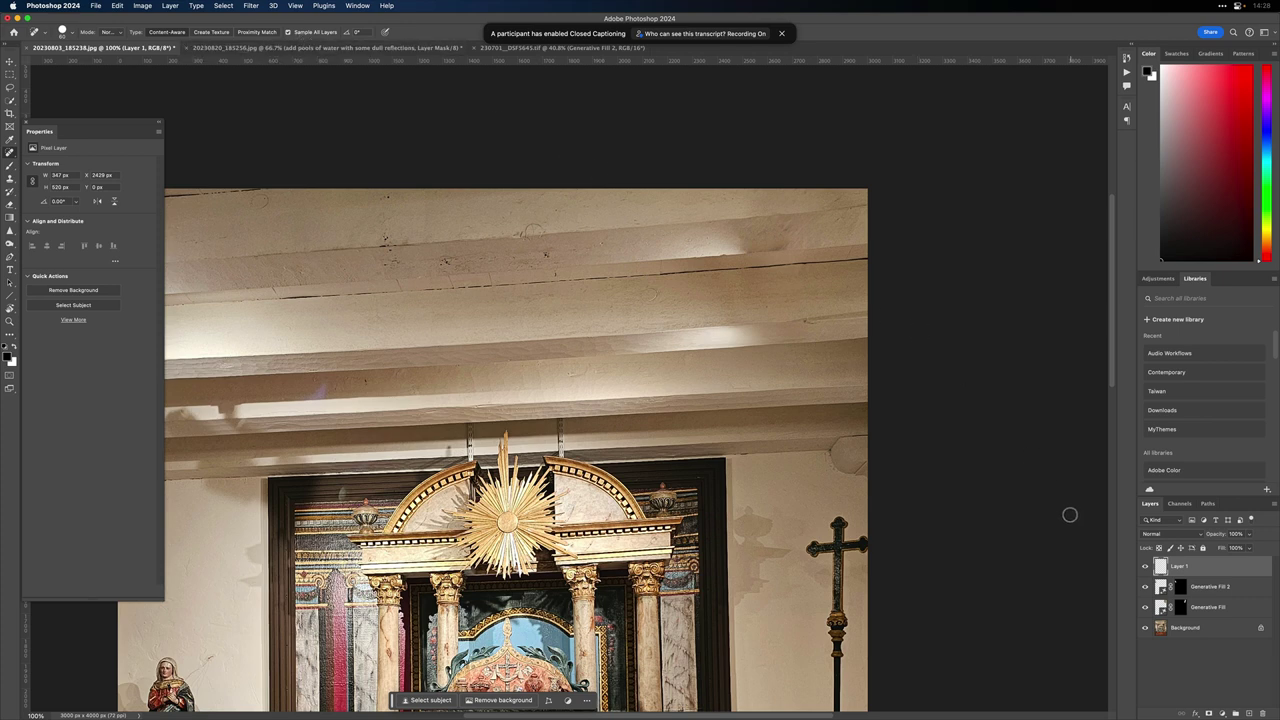
key(super+0)
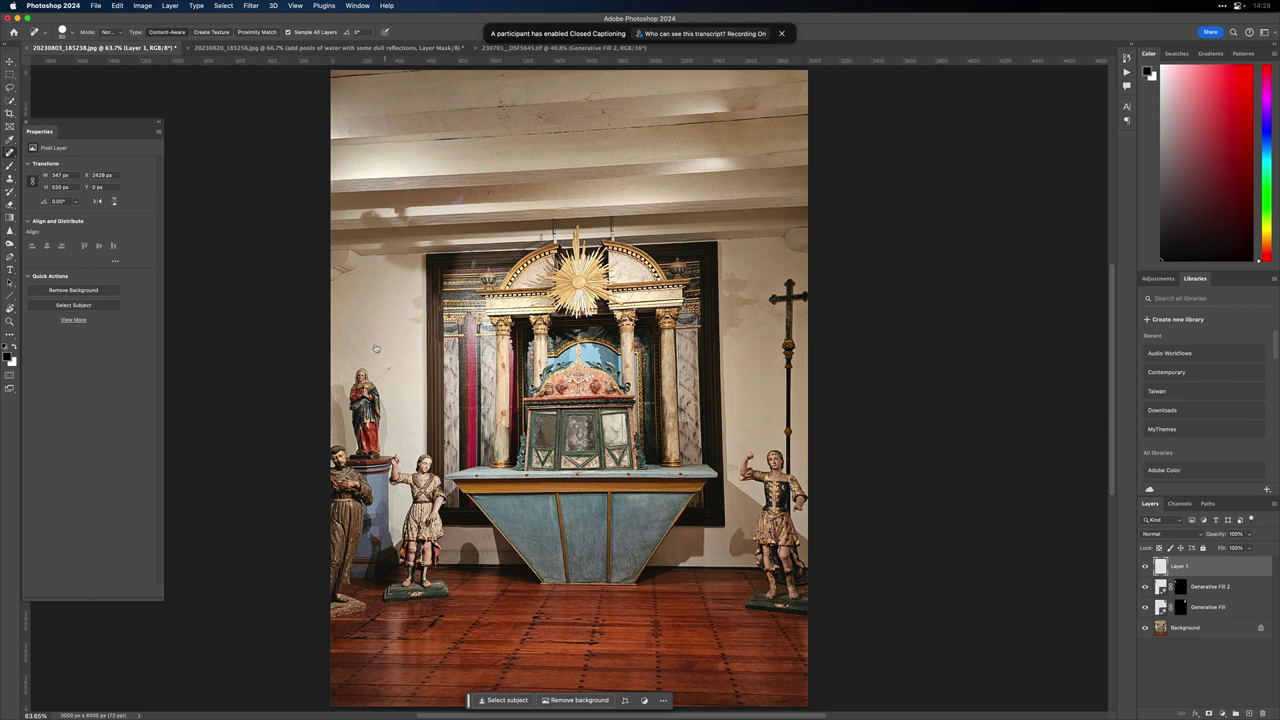
key(super+Tab)
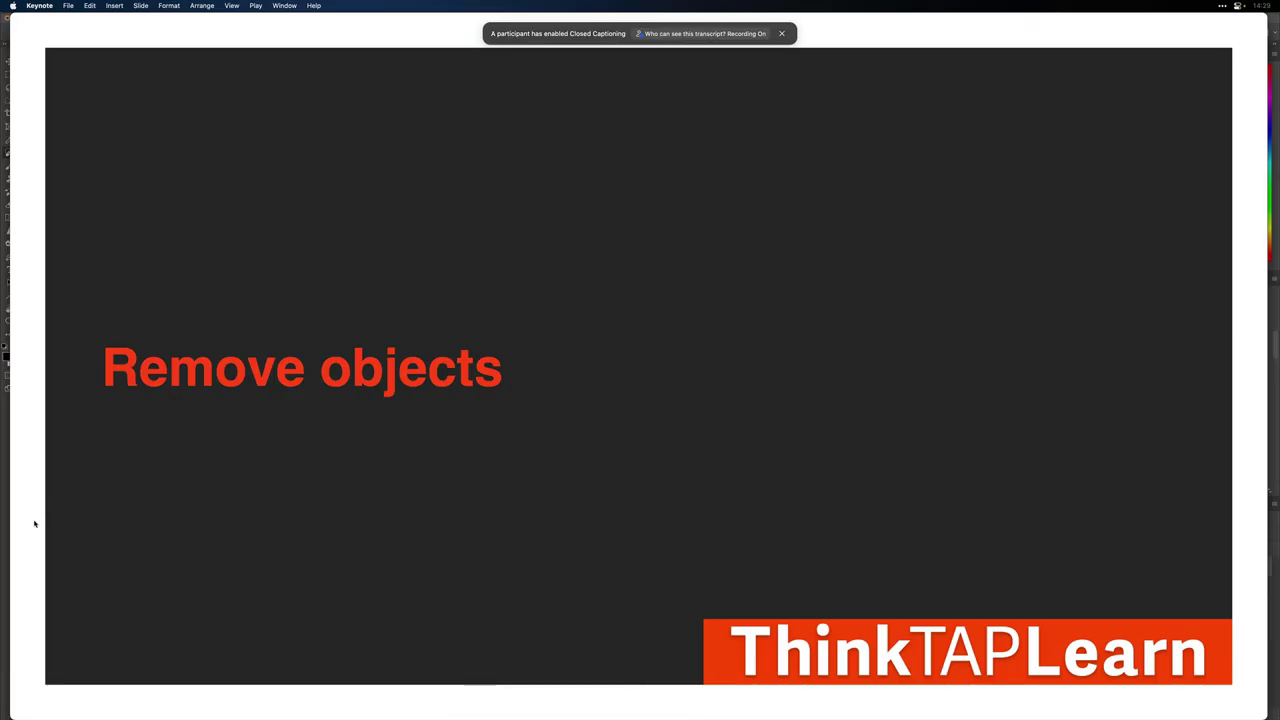
key(Right)
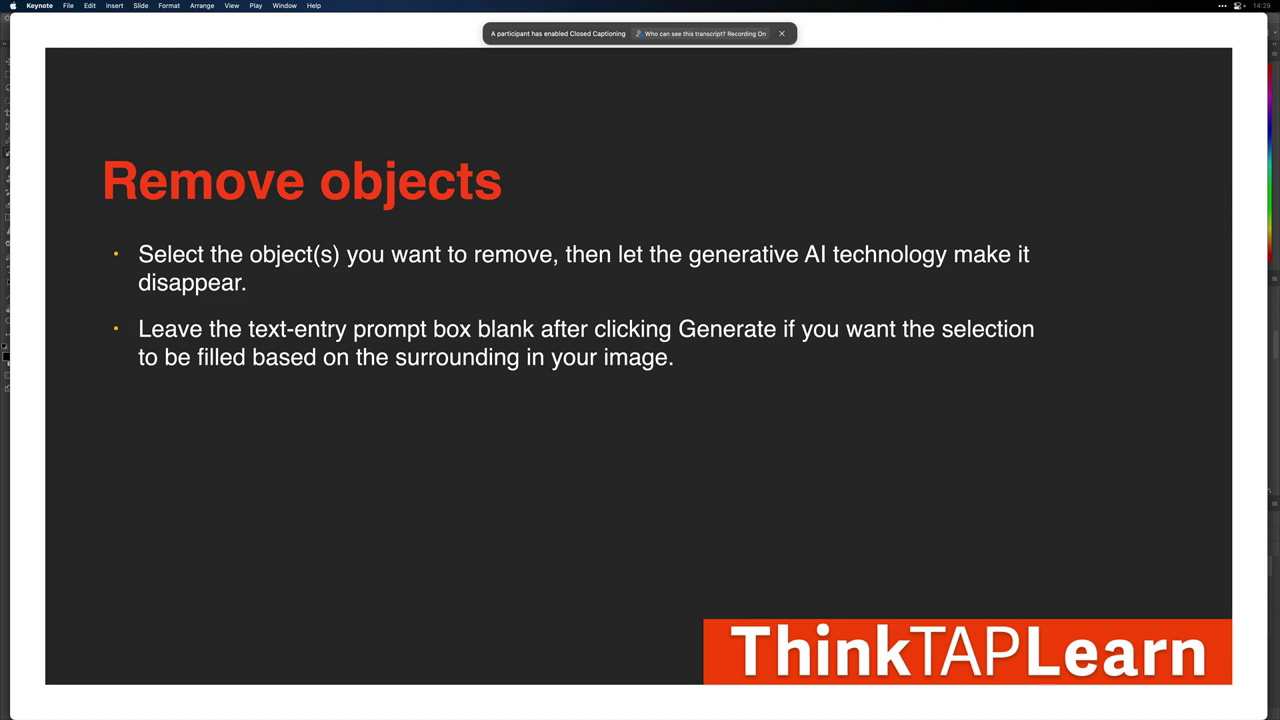
key(Right)
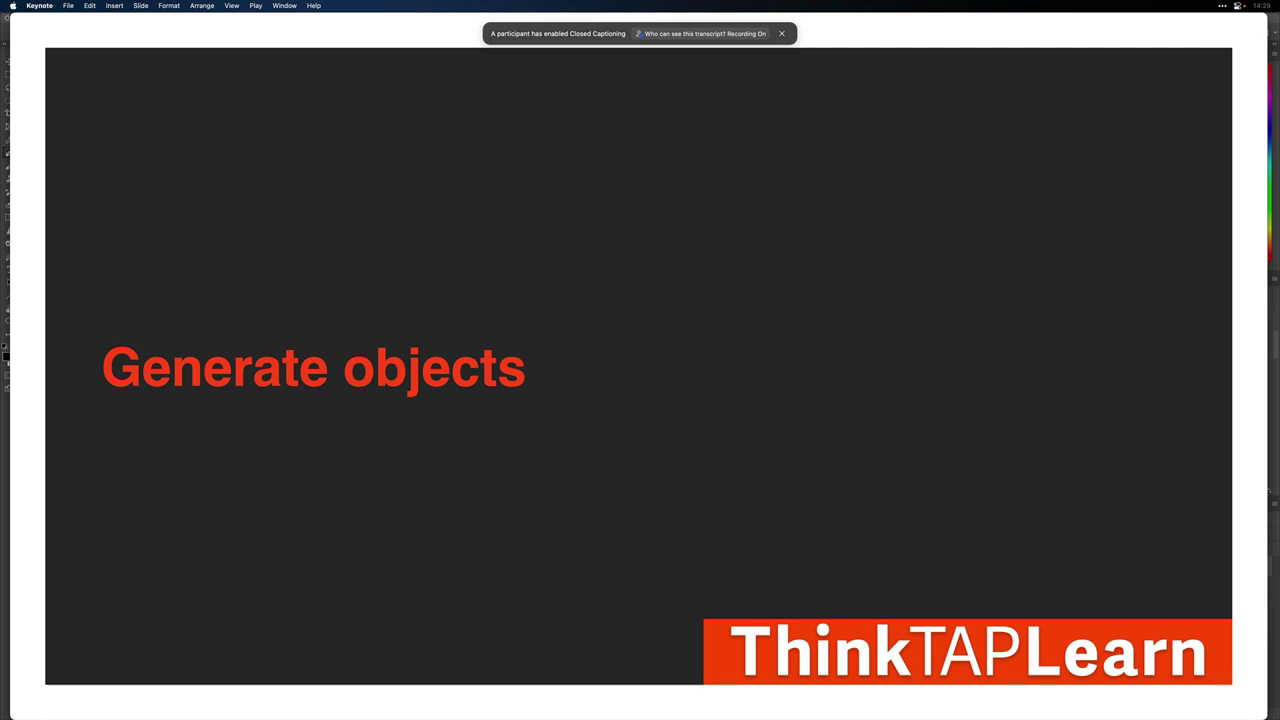
key(Right)
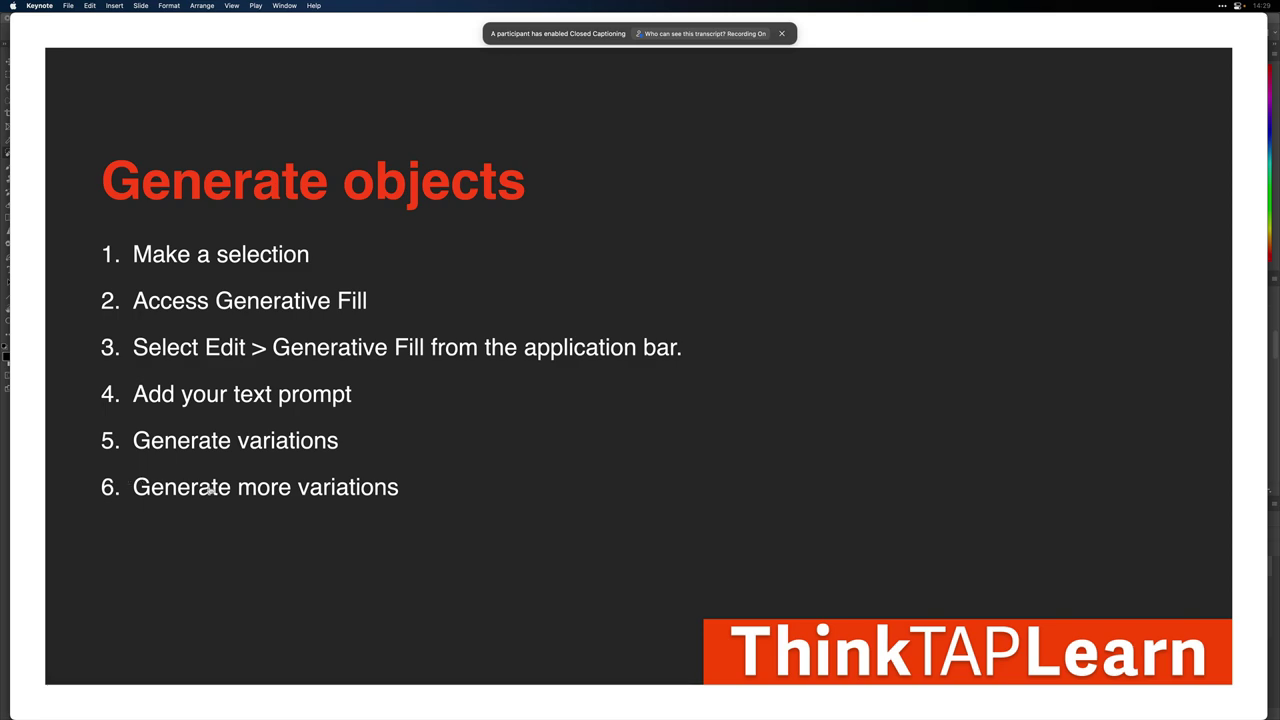
Step: Switch to Bridge, select 230629__DSF5325.raf, _DSF4749.raf and _DSF4545.raf, and open them with Adobe Photoshop 2024
key(super+Tab)
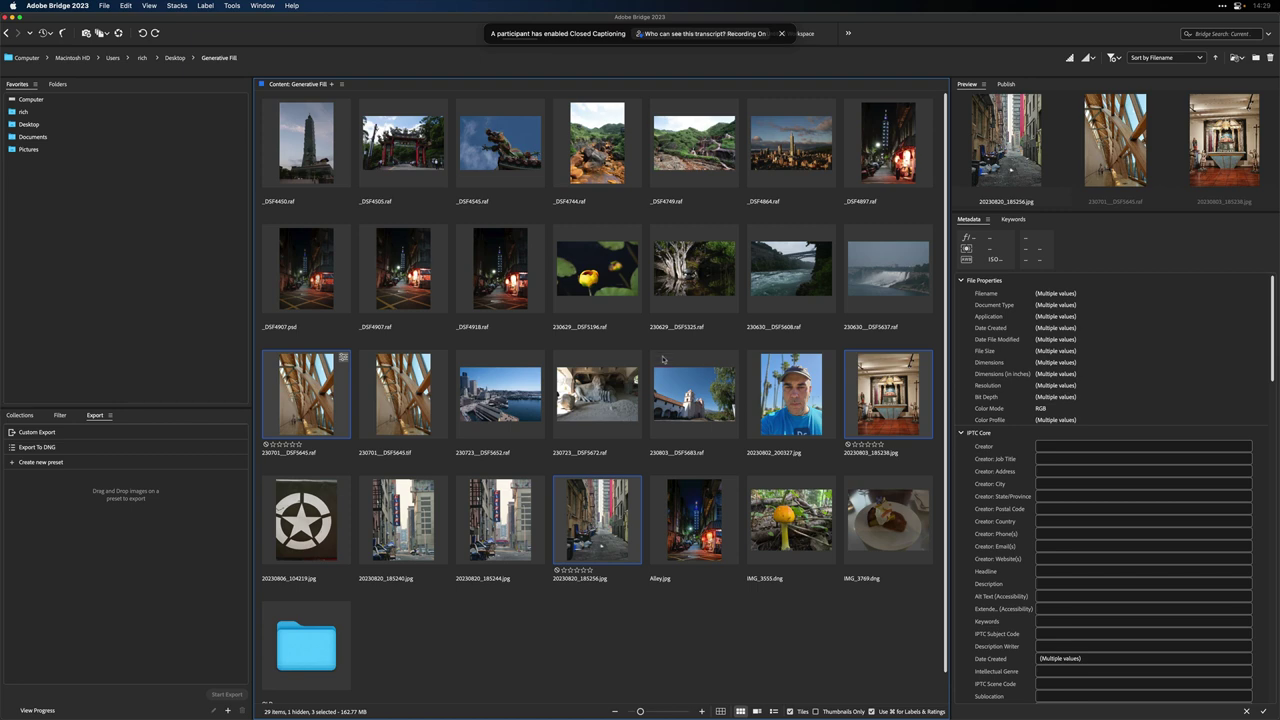
click(680, 293)
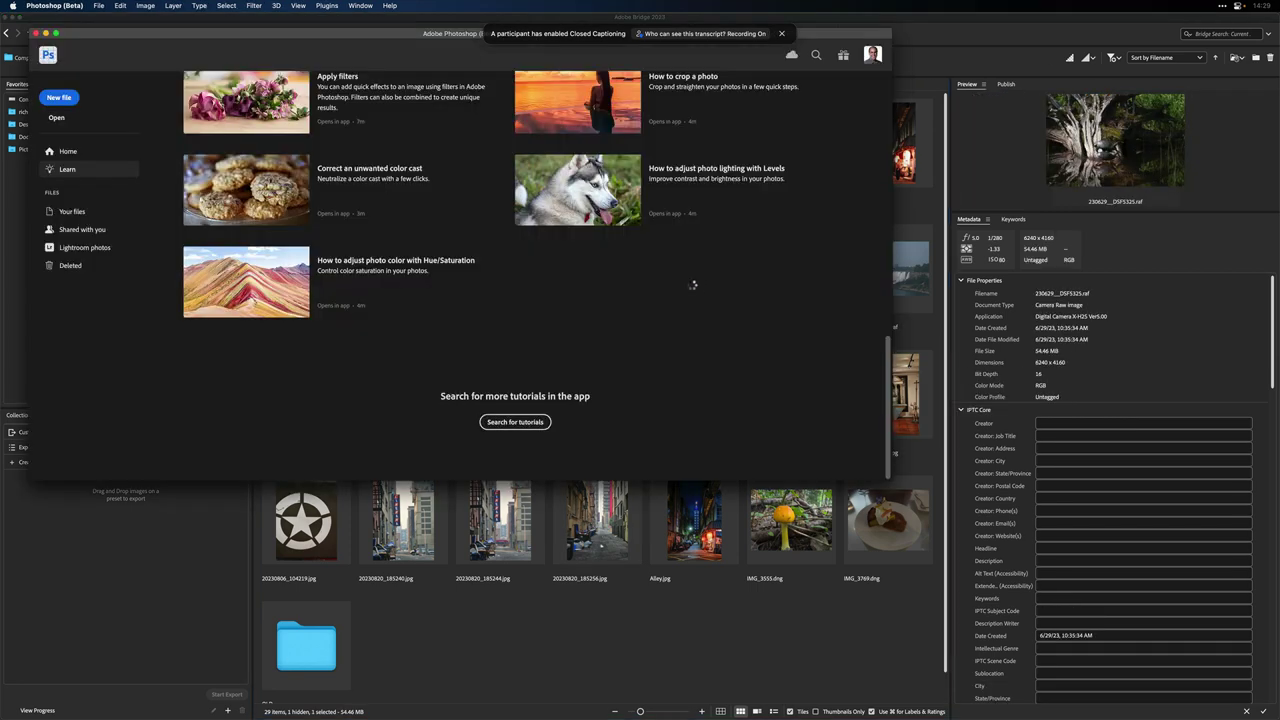
click(607, 647)
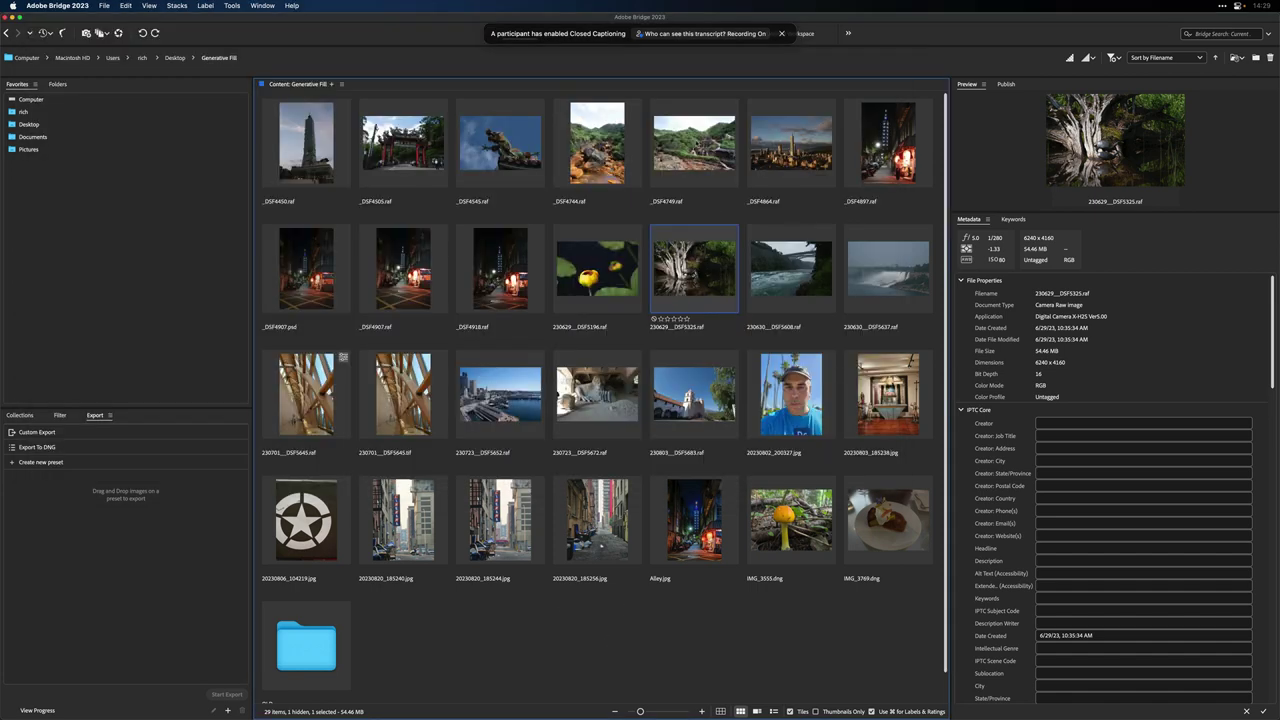
super+click(670, 141)
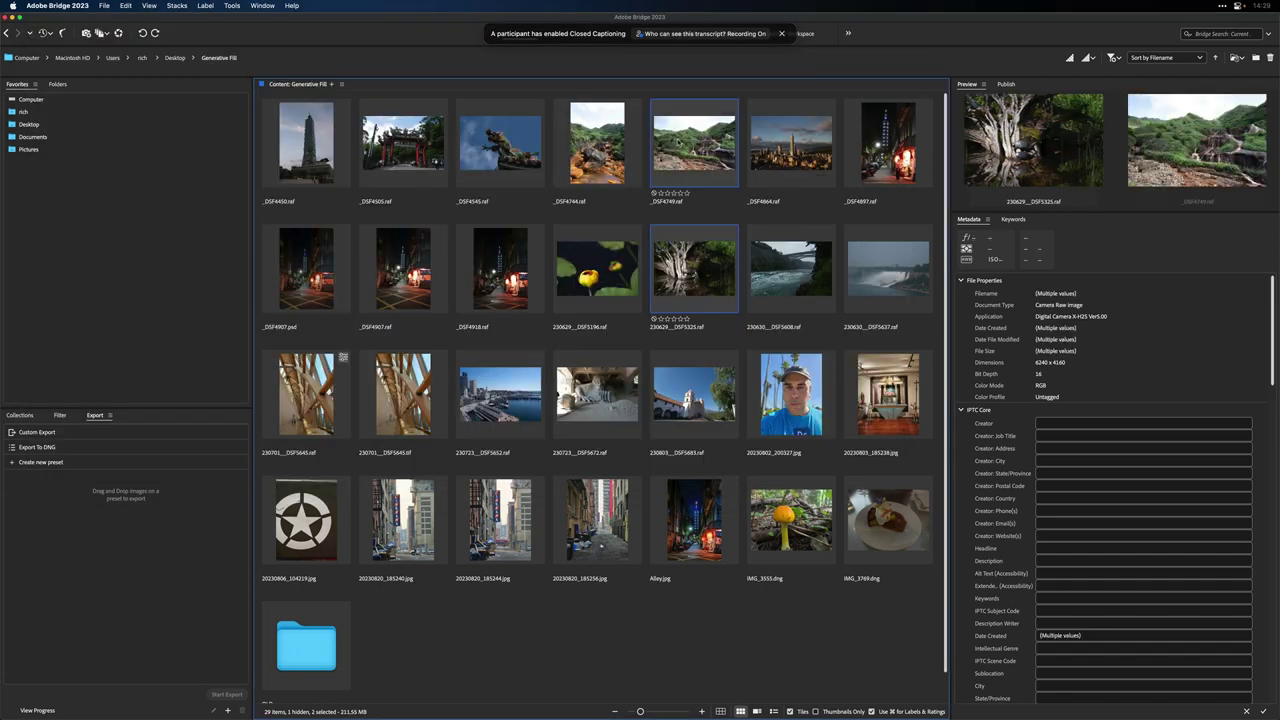
super+click(500, 140)
right_click(486, 138)
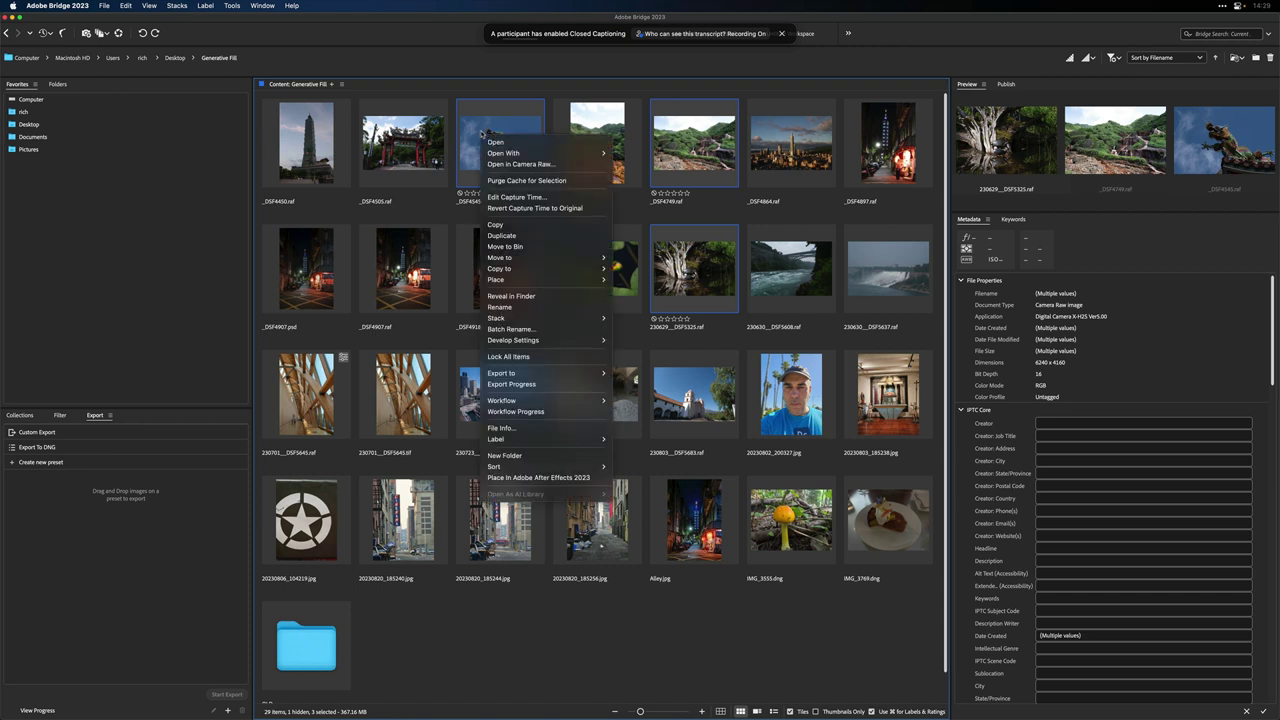
mouse_move(550, 156)
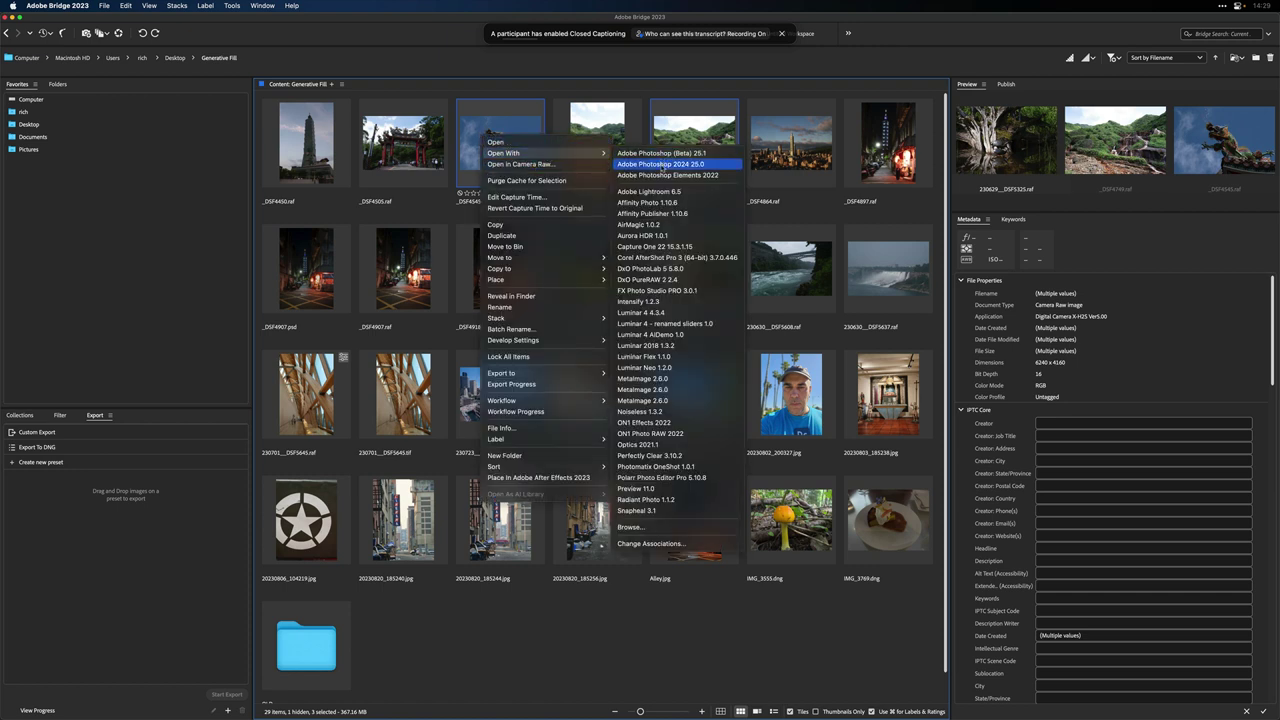
click(663, 165)
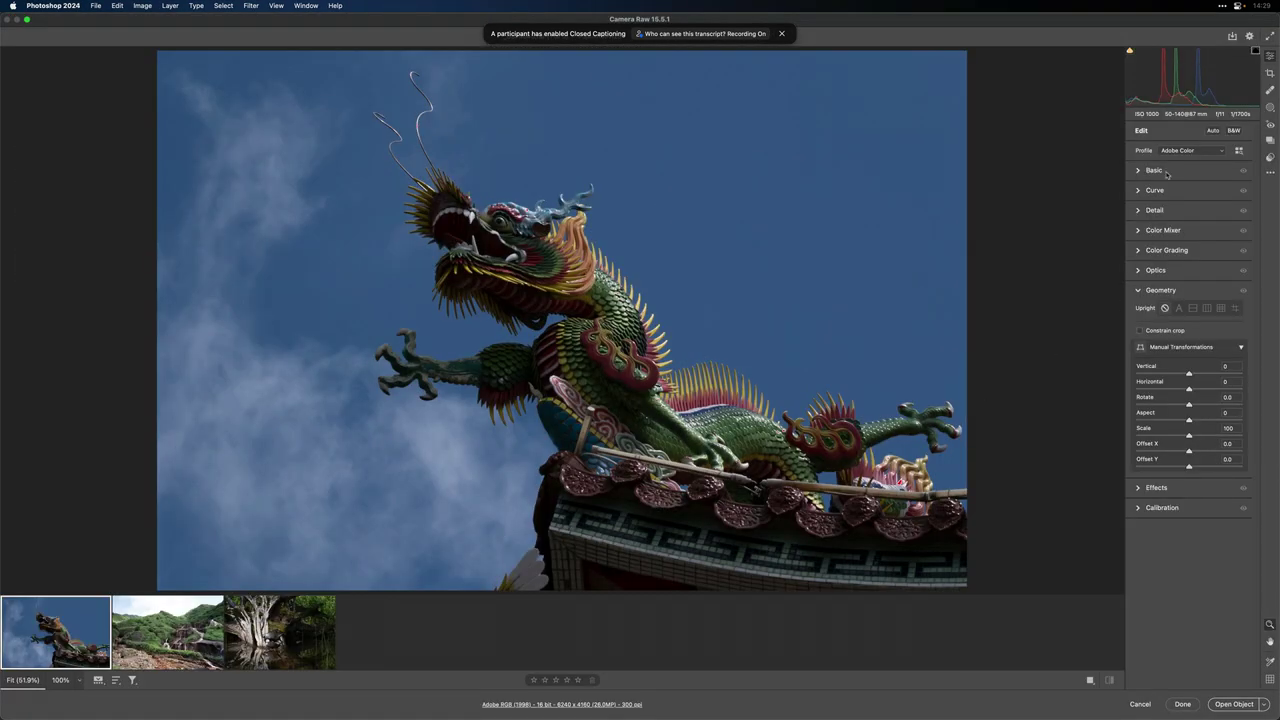
Step: Apply Auto settings to the dragon photo and darken its exposure and blacks directly on the histogram
click(1212, 130)
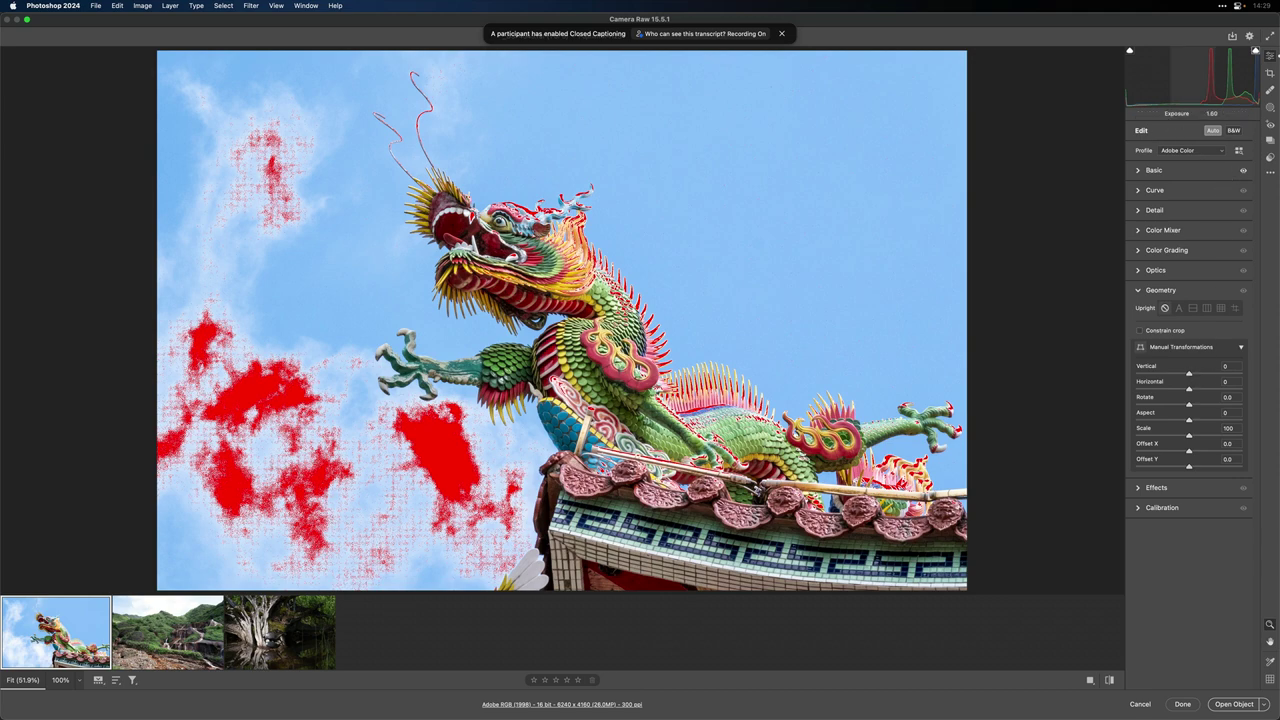
drag(1226, 76, 1130, 76)
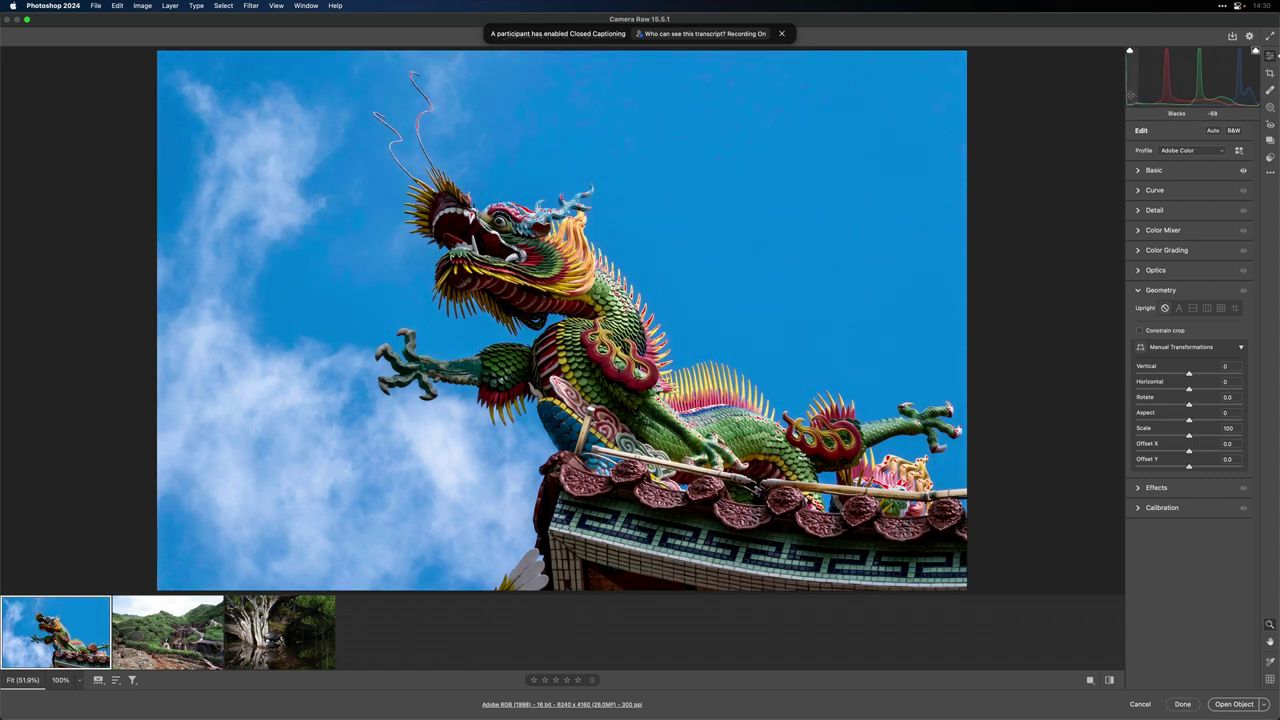
Step: Use the targeted curve adjustment on the dragon photo's sky to lower Lights to -16 and the blue channel's output to 134
click(1140, 190)
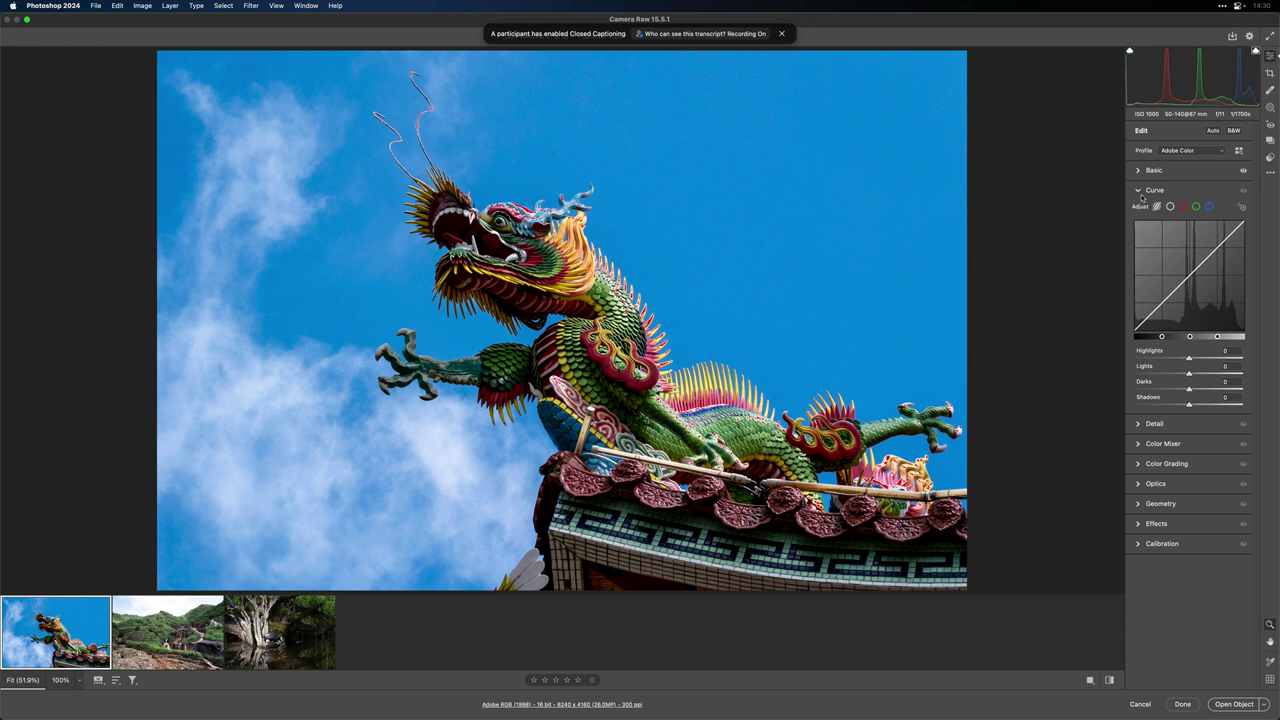
click(1241, 206)
mouse_move(914, 191)
mouse_down()
mouse_move(823, 191)
mouse_move(861, 191)
mouse_up()
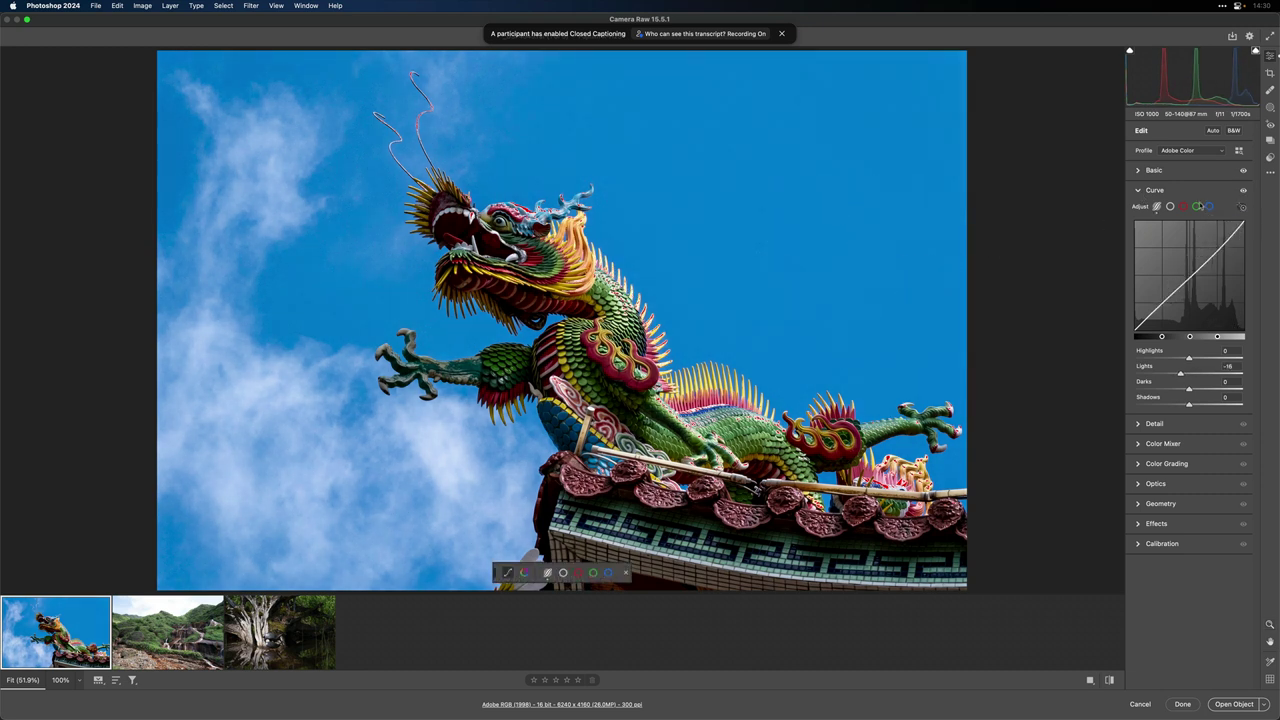
click(1208, 206)
drag(911, 229, 866, 243)
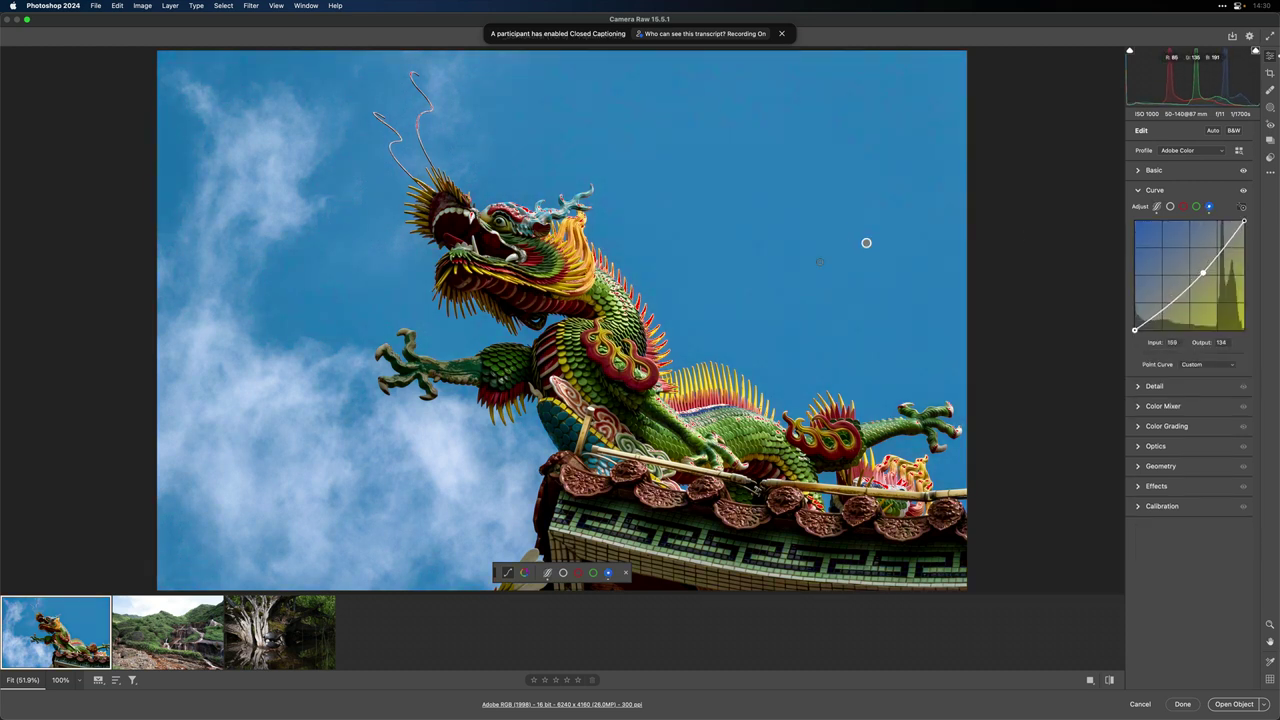
Step: Apply Auto settings to the waterfall and turtle photos, and open all three photos as smart objects
click(213, 612)
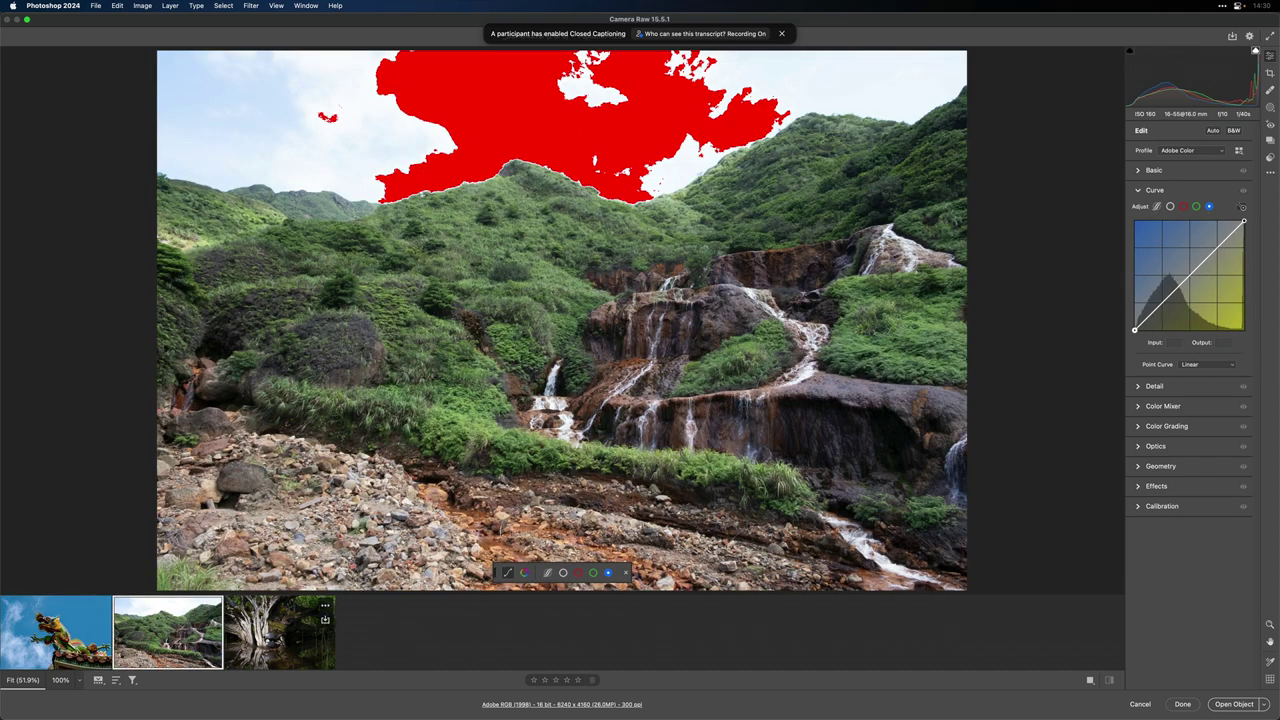
click(1212, 131)
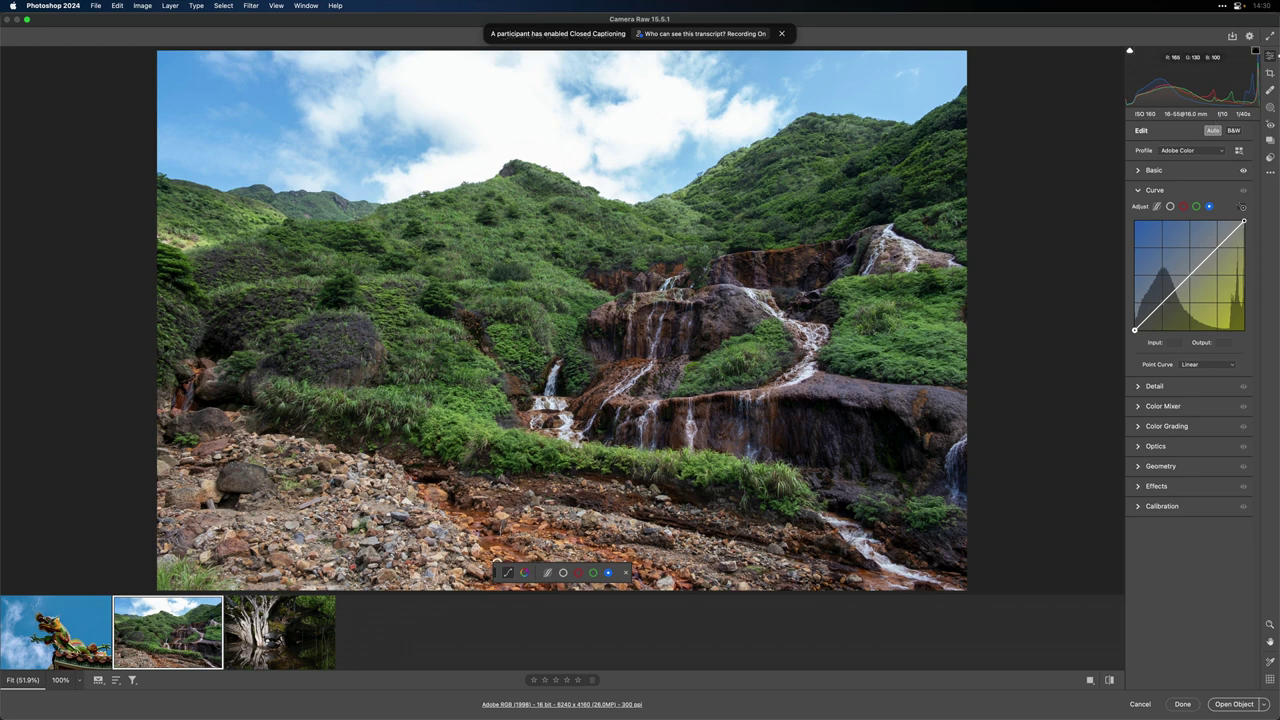
click(284, 639)
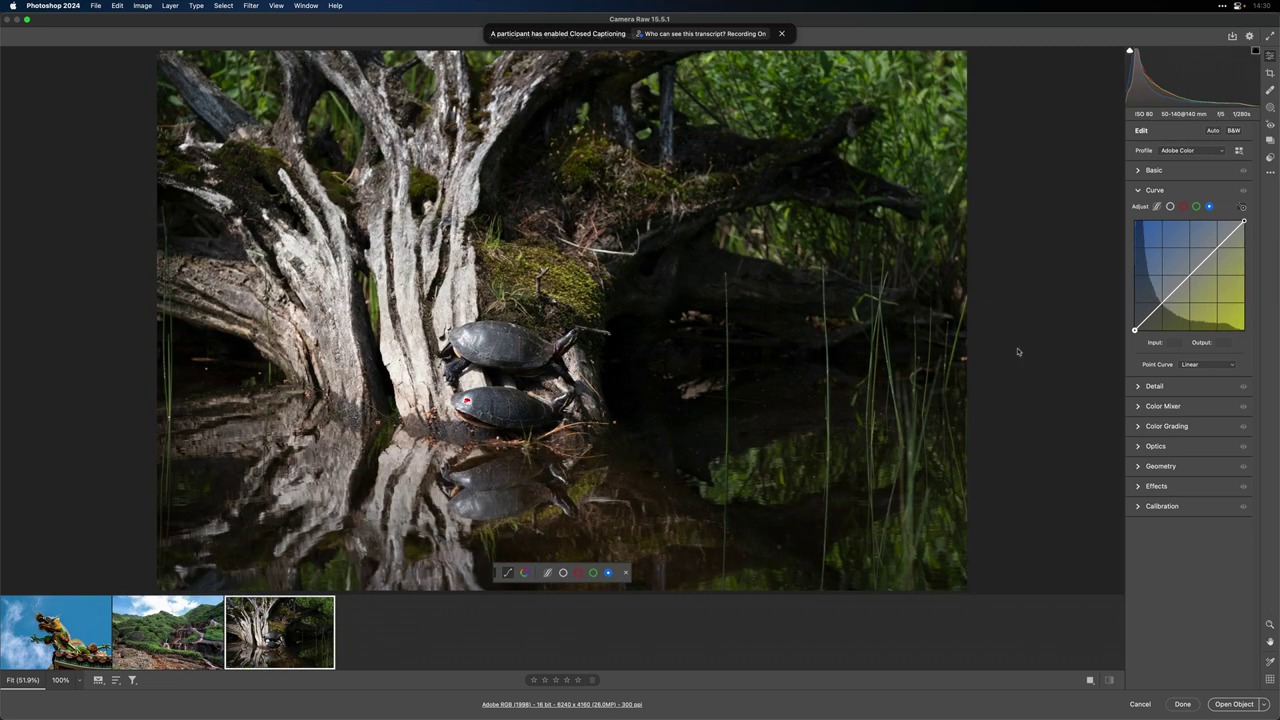
click(1212, 131)
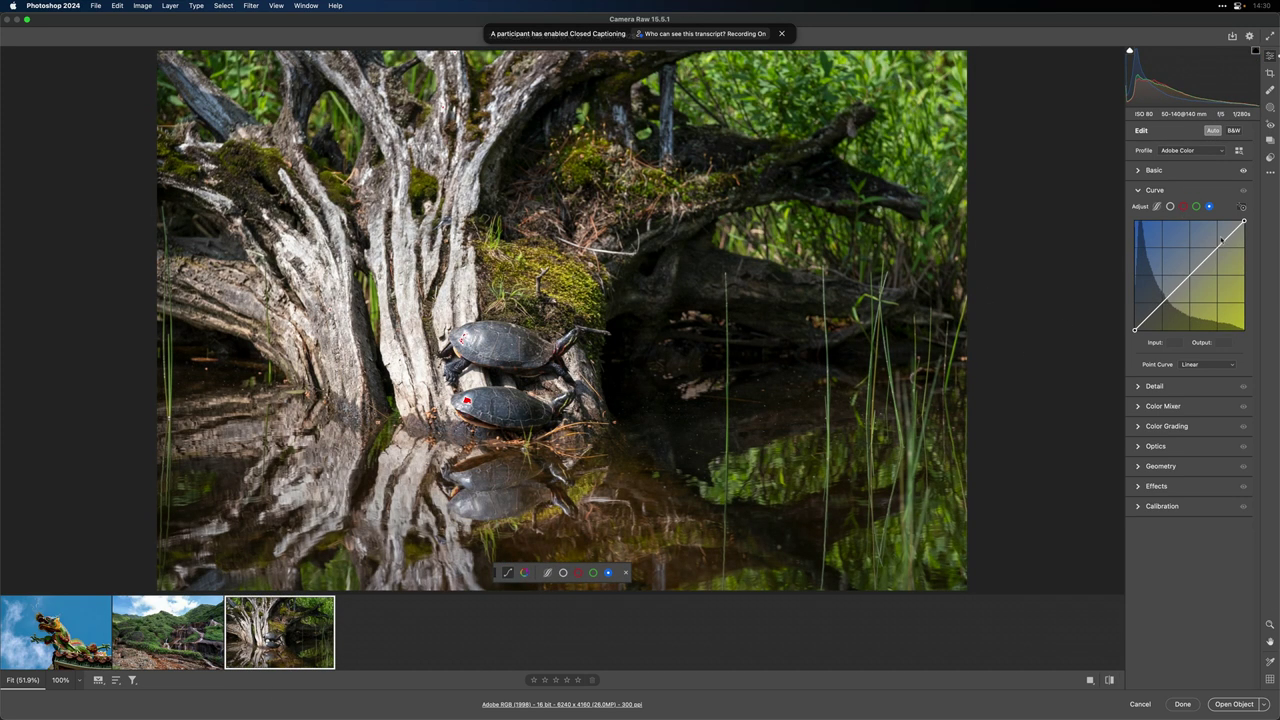
key(super+a)
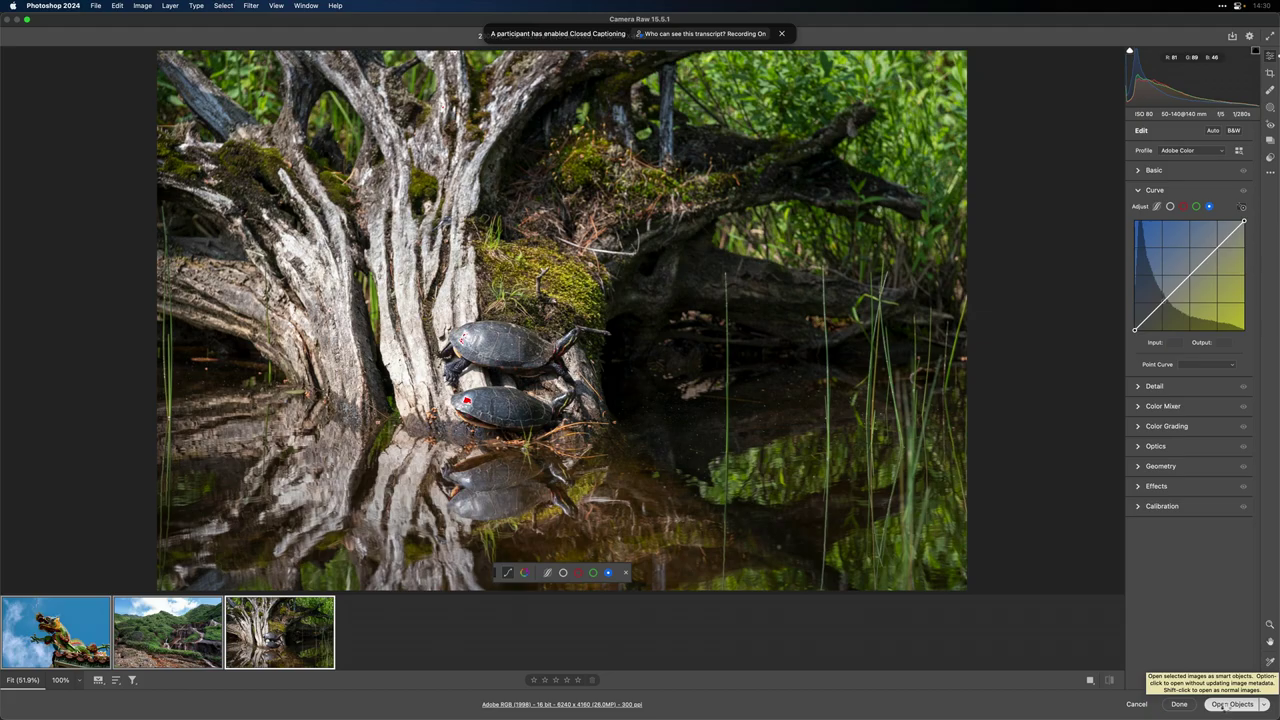
click(1230, 705)
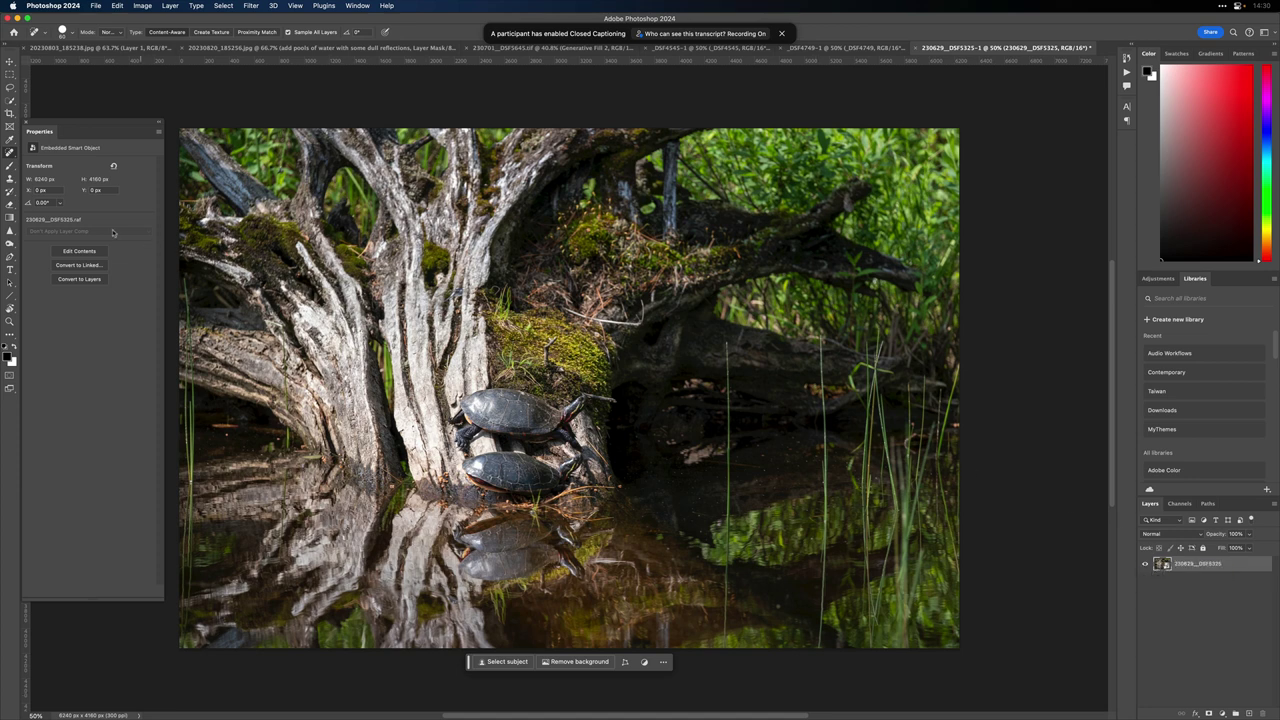
Step: Lasso an oval of dark water between the reeds, generate "lake fish lifts head" in it, and choose the second variation
click(10, 88)
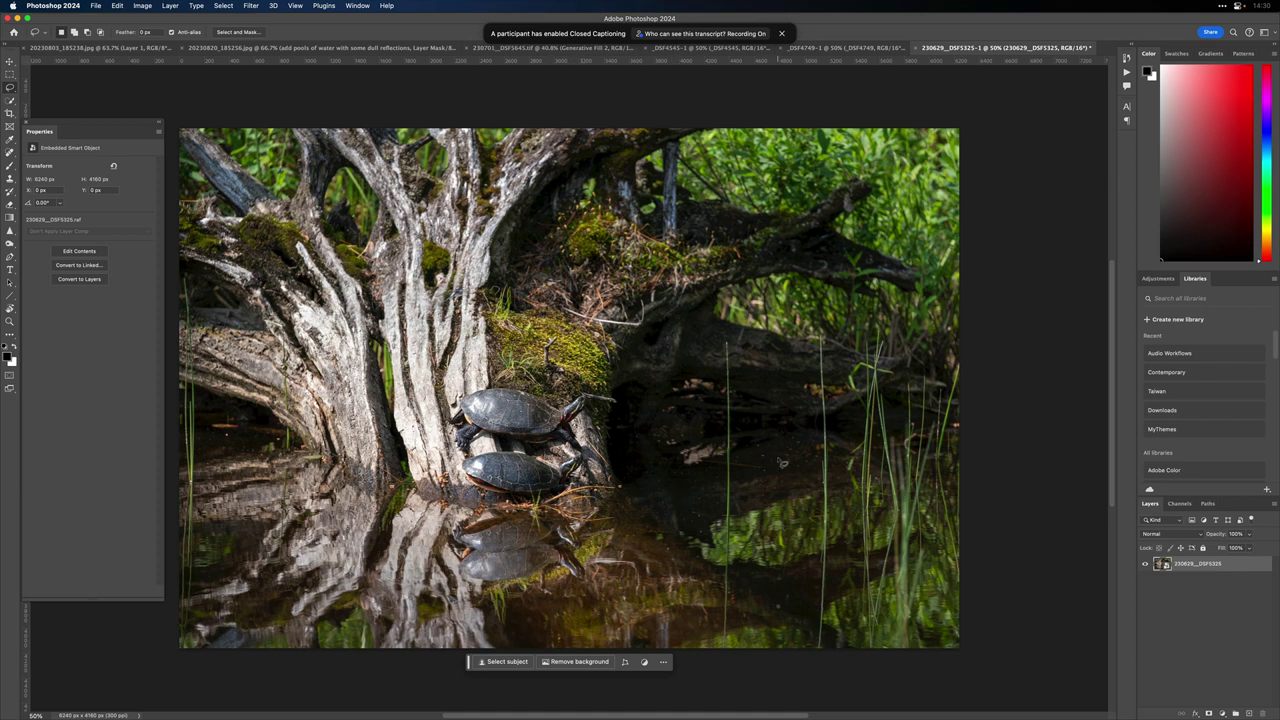
mouse_move(801, 438)
mouse_down()
mouse_move(747, 438)
mouse_move(732, 472)
mouse_move(747, 512)
mouse_move(772, 514)
mouse_move(816, 480)
mouse_move(810, 436)
mouse_up()
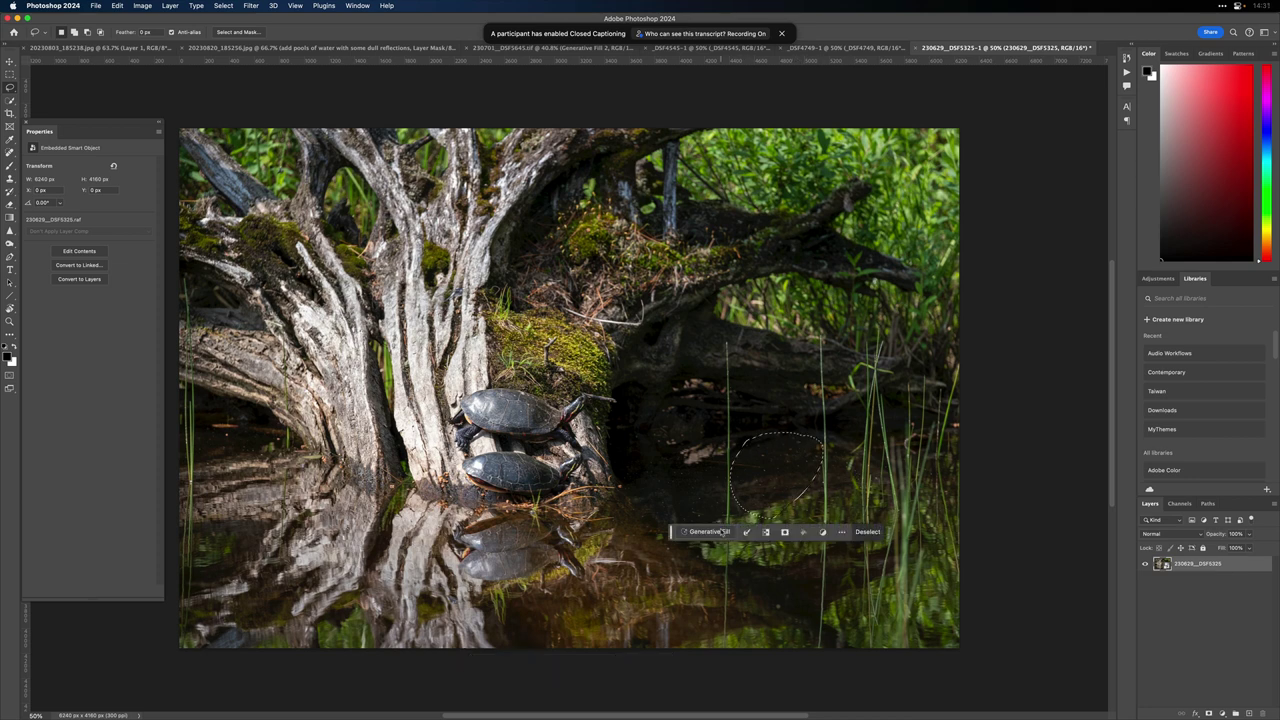
click(707, 531)
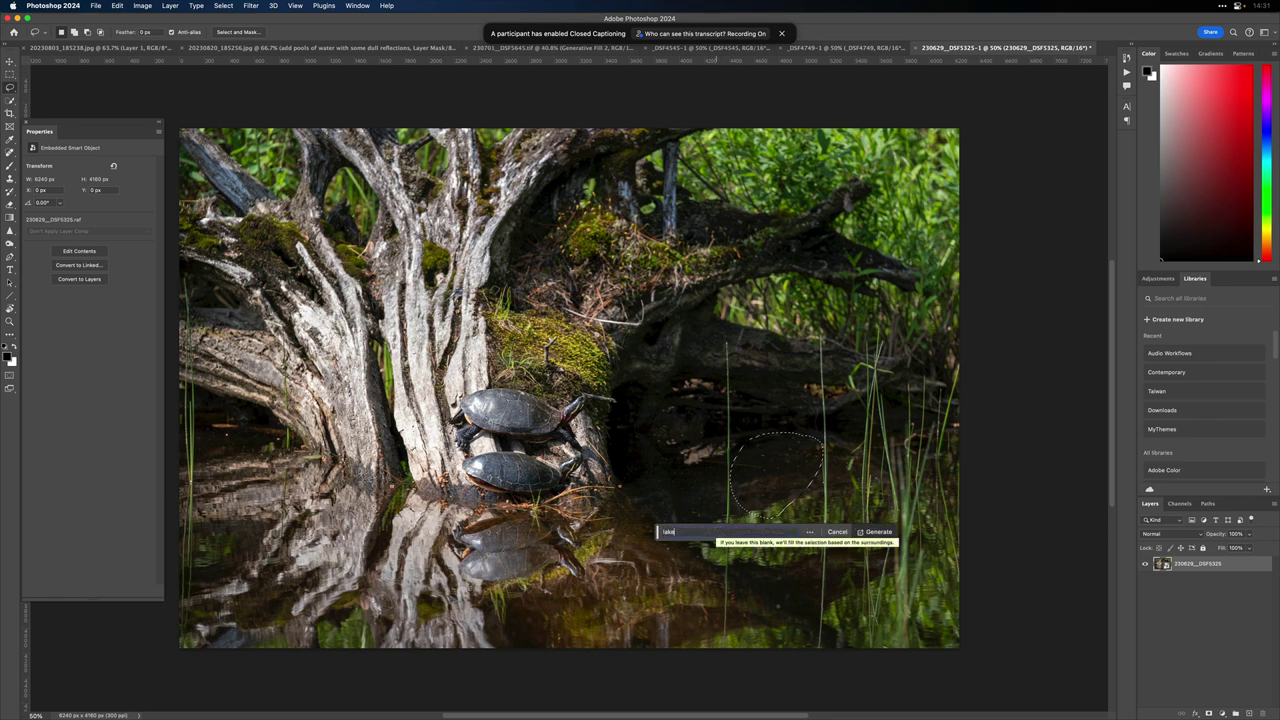
text(lake fish lifts head)
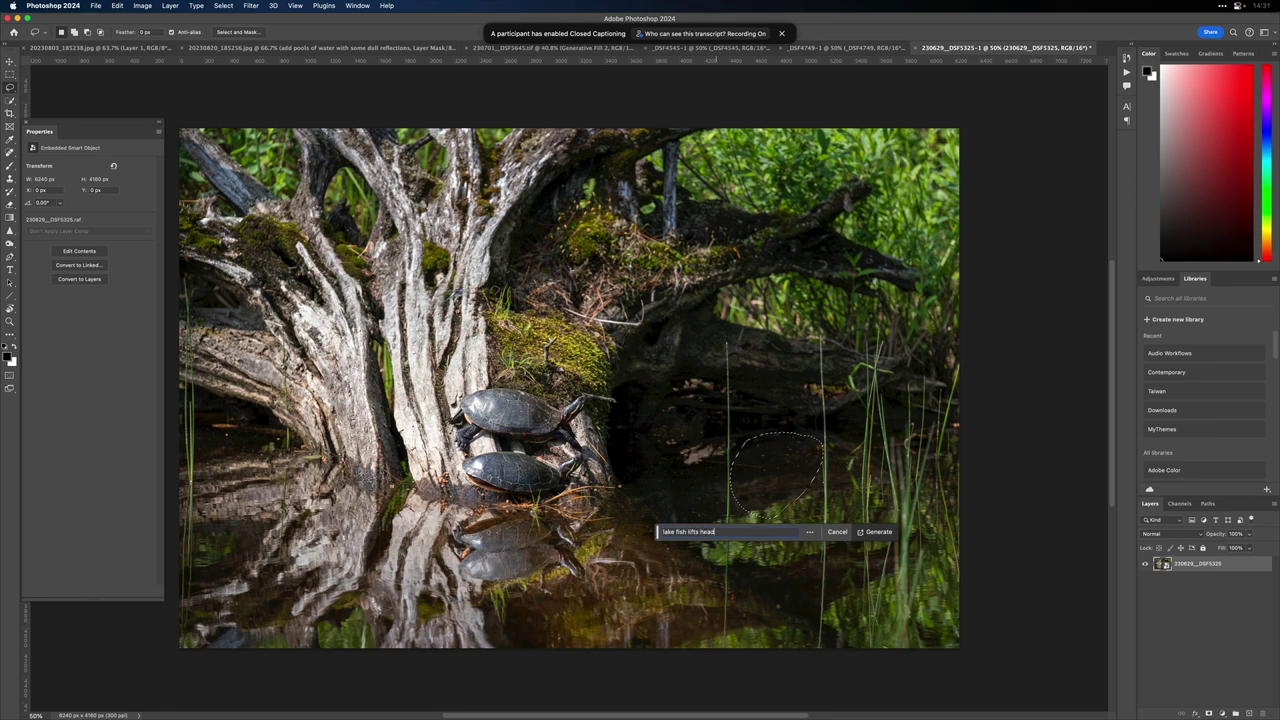
key(Return)
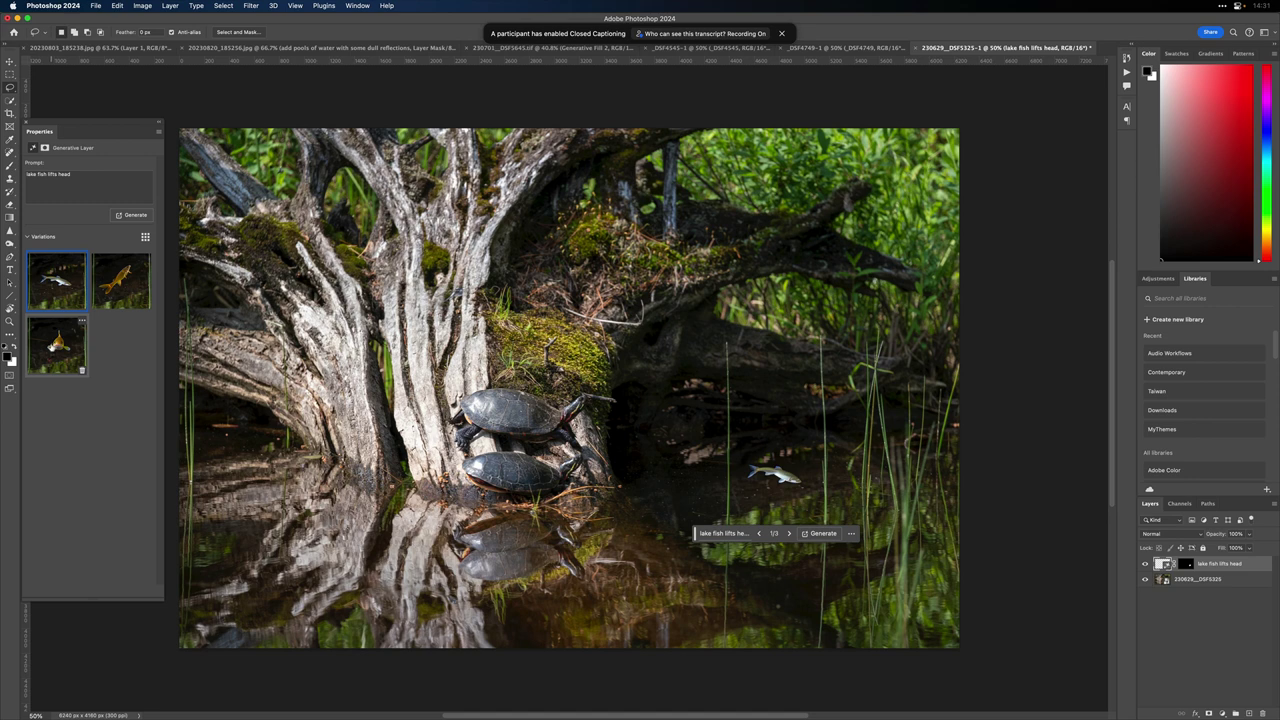
click(120, 291)
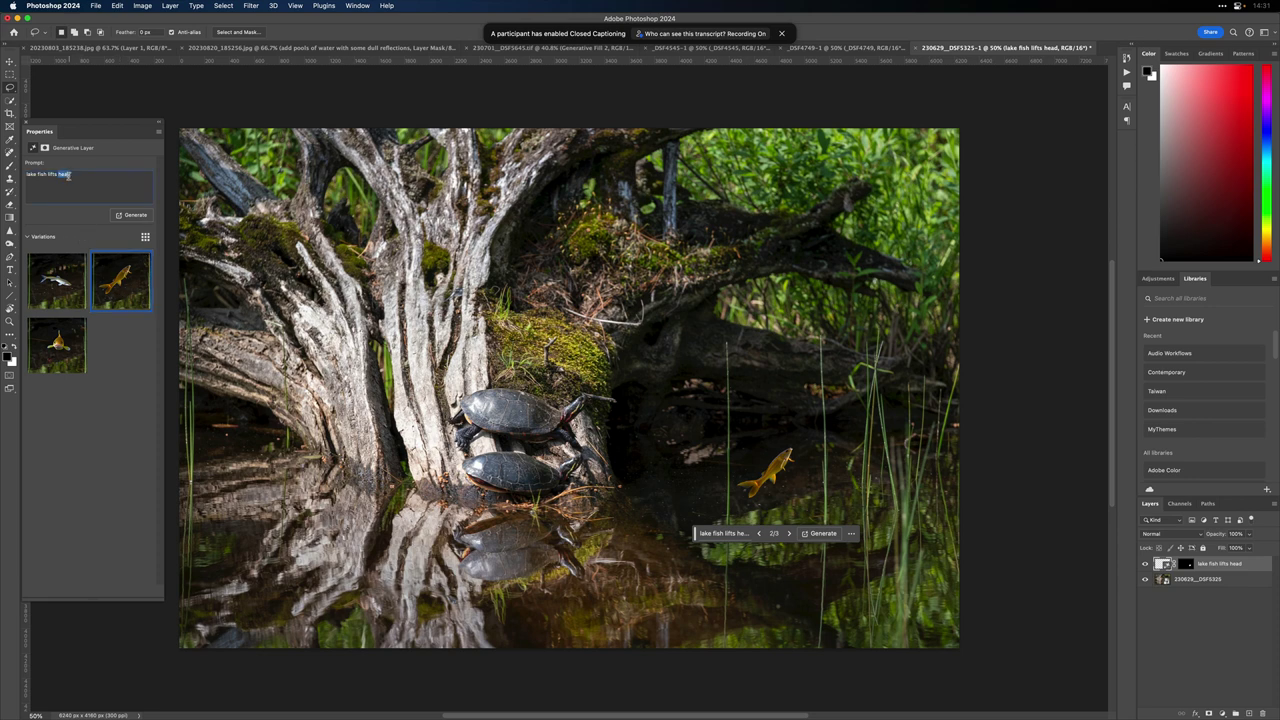
Step: Regenerate the fish with the prompt "fish sticks head out of water" and choose the second variation
triple_click(68, 176)
text(fish)
key(Return)
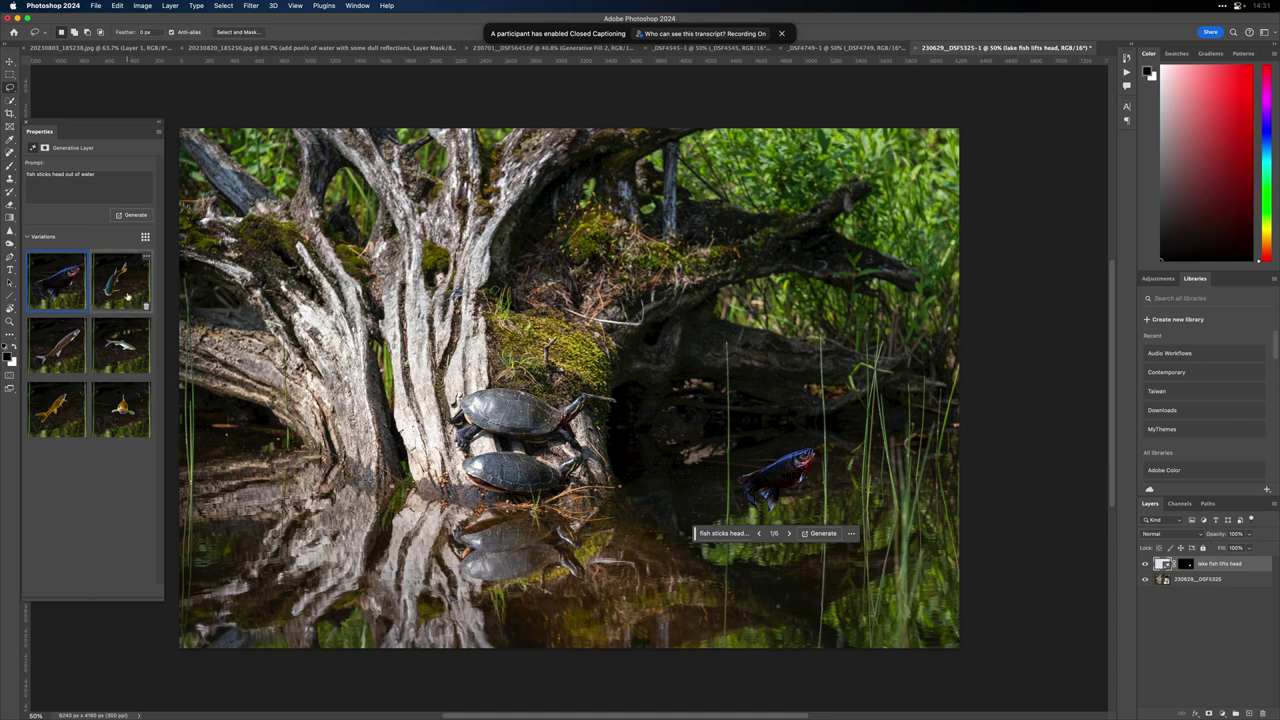
click(127, 296)
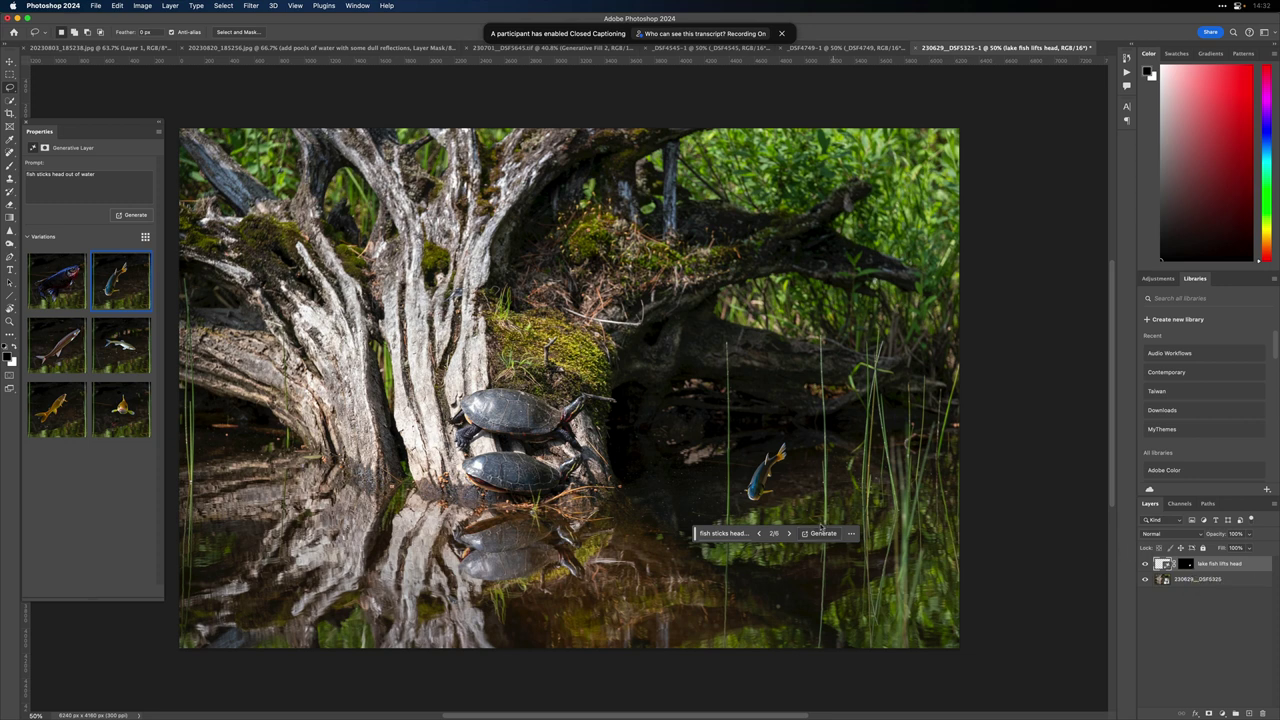
Step: Paint black at 50% brush opacity on the fish layer's mask to fade the tail and rear body into the water
key(v)
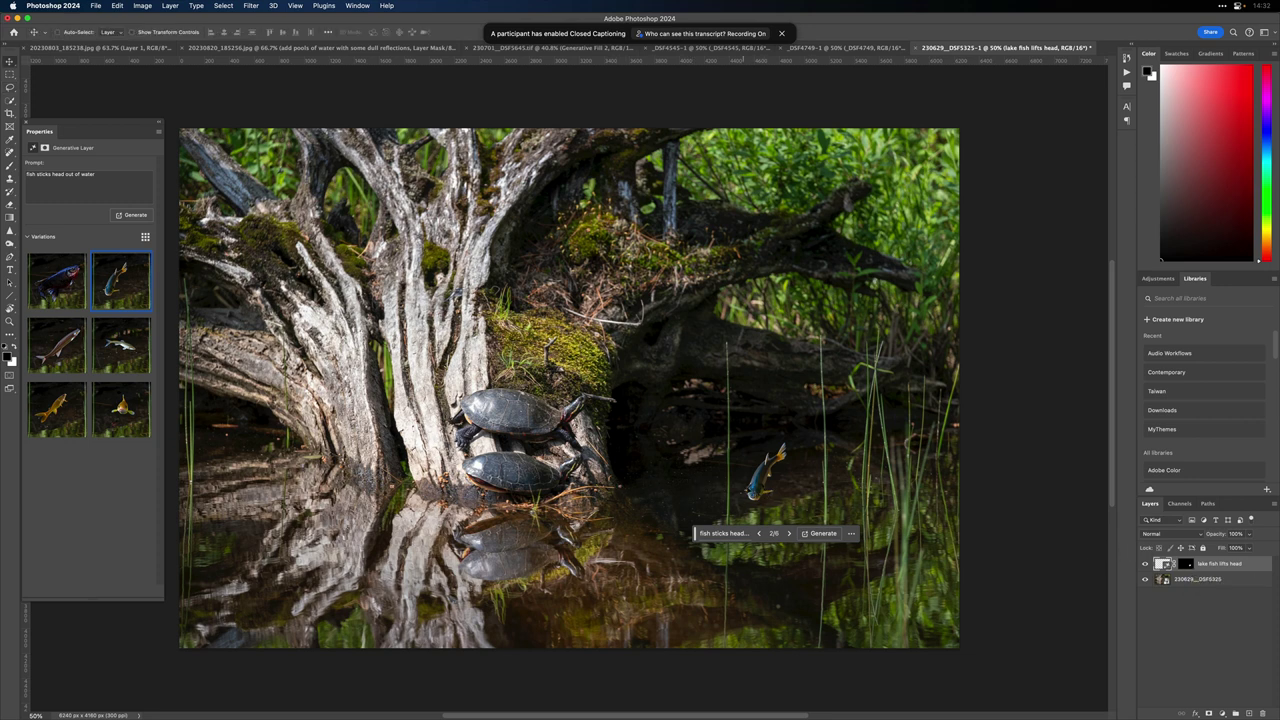
mouse_move(777, 465)
mouse_down()
mouse_move(650, 486)
mouse_move(781, 456)
mouse_up()
click(1185, 565)
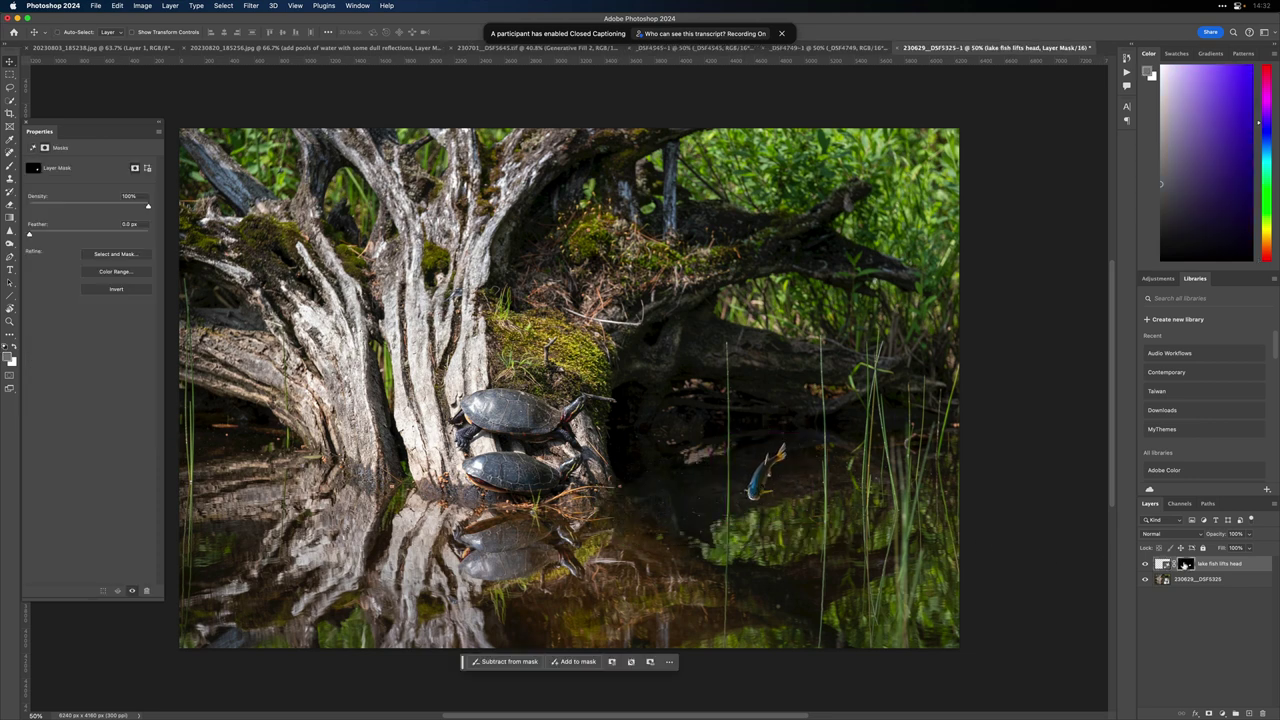
key(b)
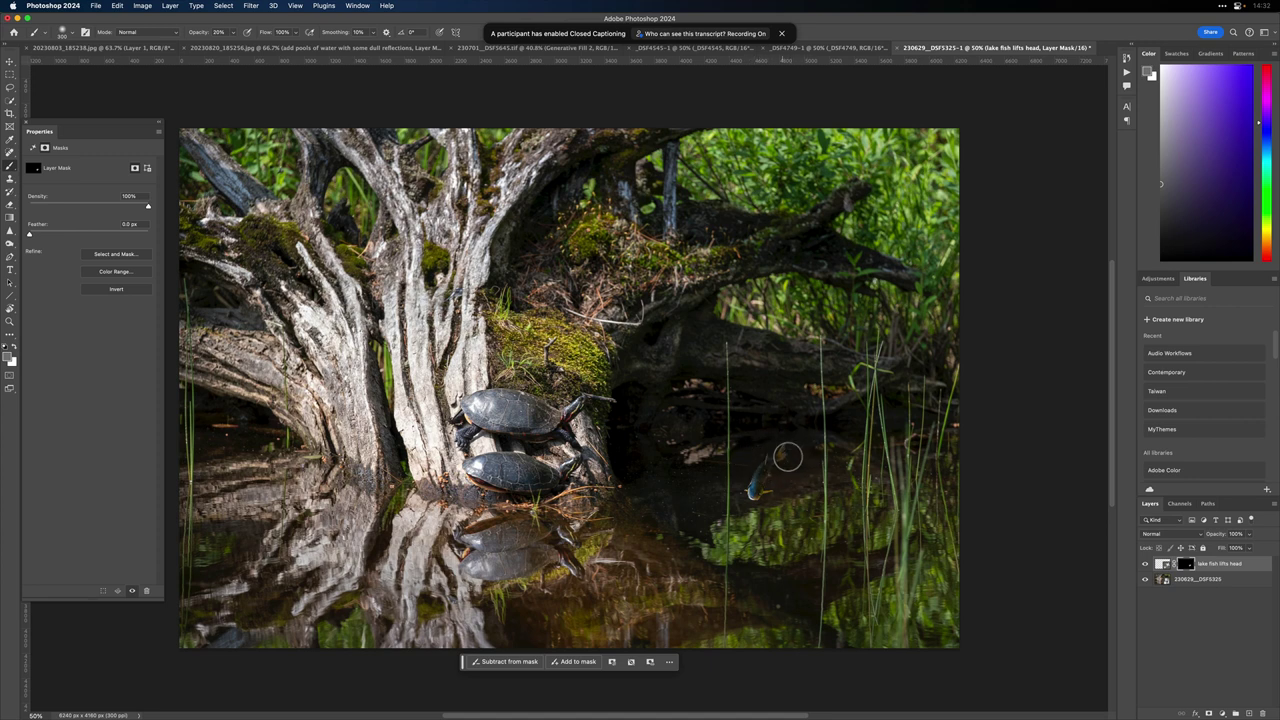
key(super+equal)
key(super+equal)
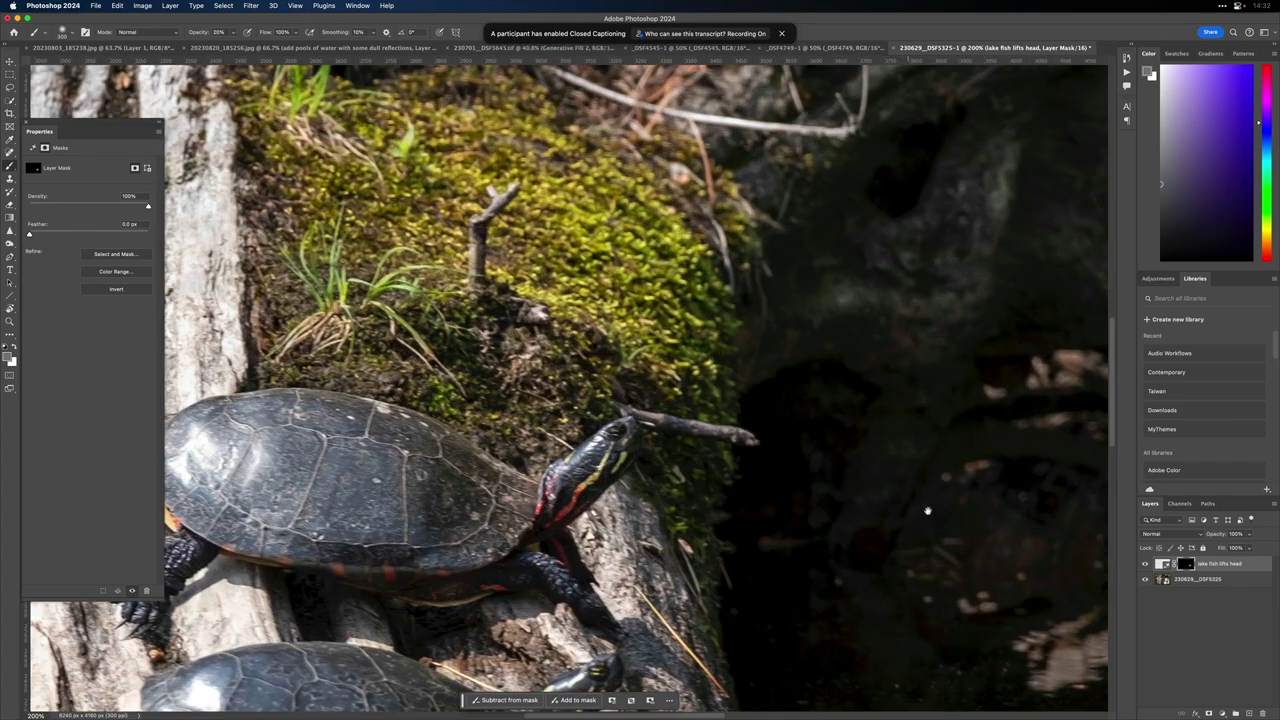
key(super+equal)
scroll(520, 327, right, 10)
scroll(520, 327, down, 5)
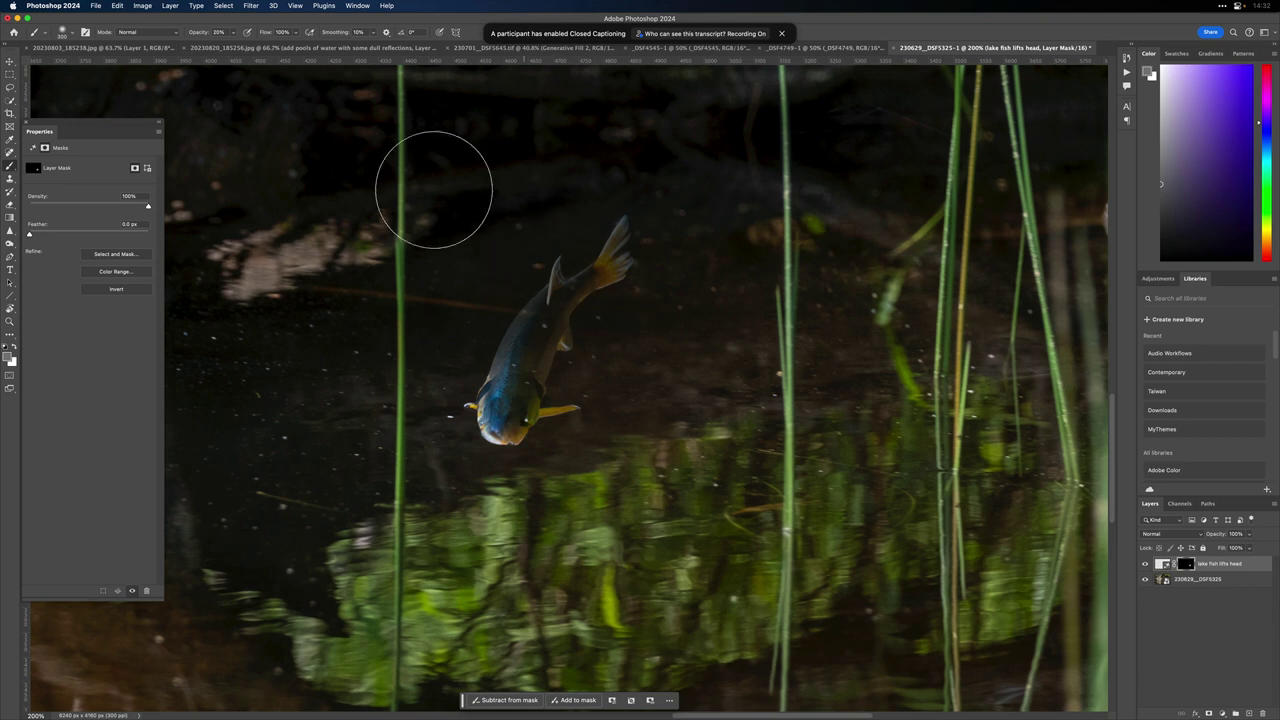
key(4)
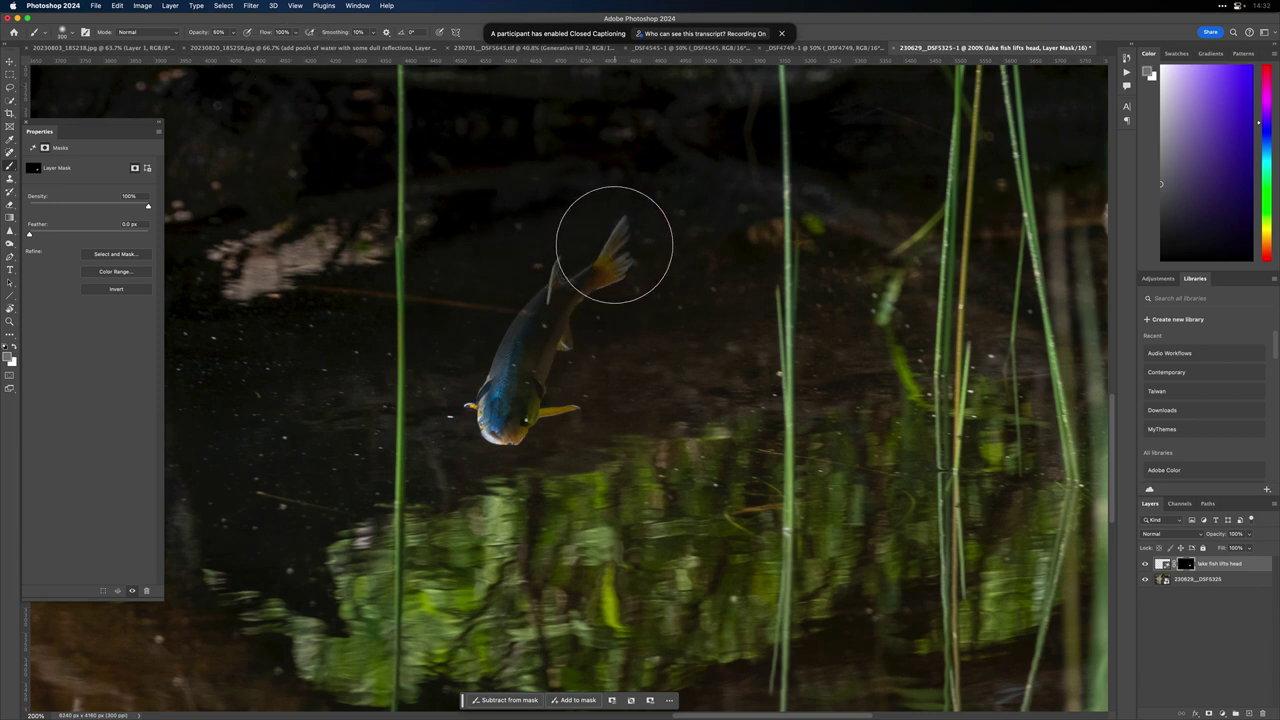
key(x)
key(5)
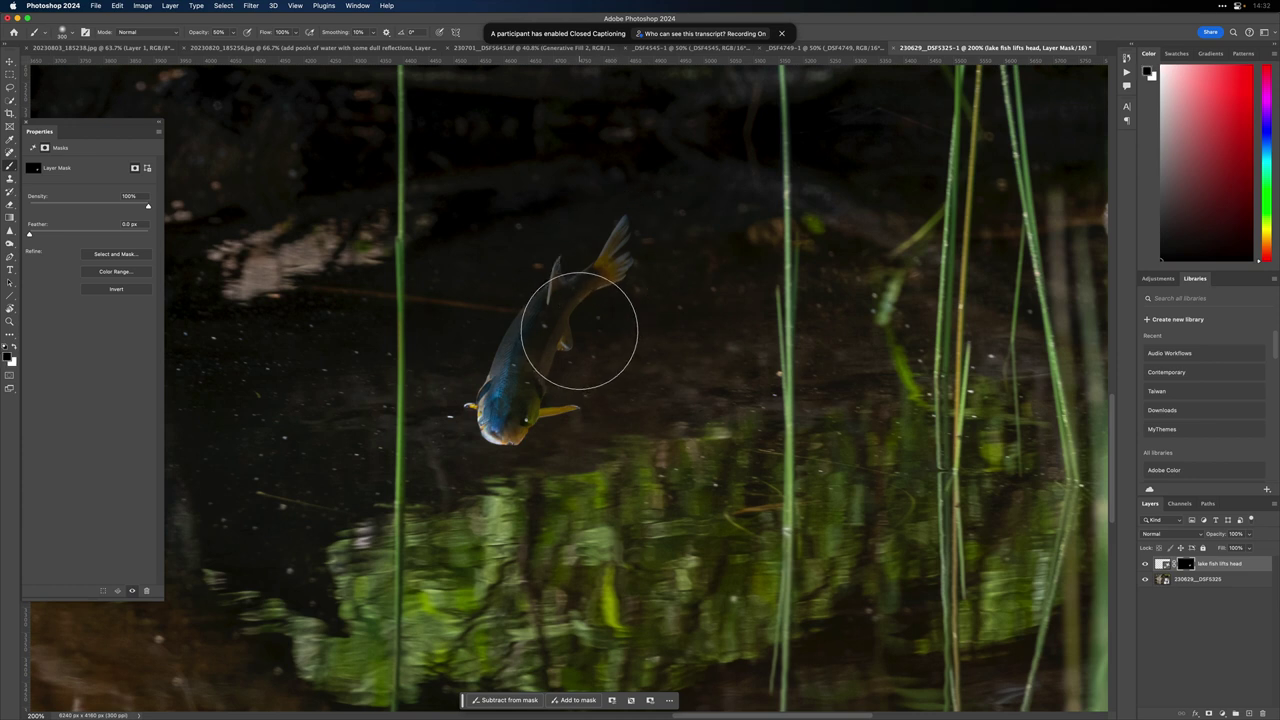
mouse_move(589, 279)
mouse_down()
mouse_move(621, 254)
mouse_move(555, 274)
mouse_move(559, 259)
mouse_move(629, 242)
mouse_move(525, 232)
mouse_move(470, 264)
mouse_move(484, 293)
mouse_move(536, 266)
mouse_move(509, 227)
mouse_move(531, 262)
mouse_move(637, 199)
mouse_move(546, 225)
mouse_up()
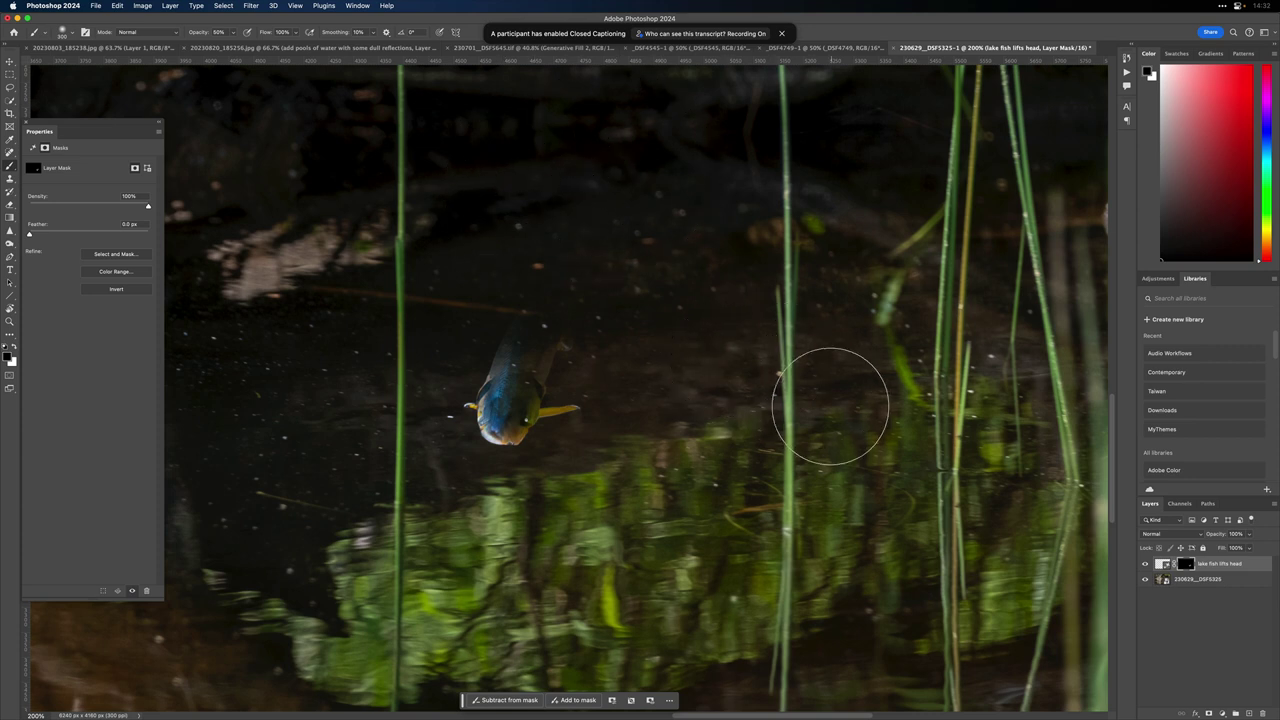
Step: Partly restore the fish's rear body on the mask with white at 20% brush opacity, and refine the tail at 10%
key(x)
key(2)
mouse_move(540, 371)
mouse_down()
mouse_move(566, 326)
mouse_move(535, 352)
mouse_move(558, 278)
mouse_up()
key(1)
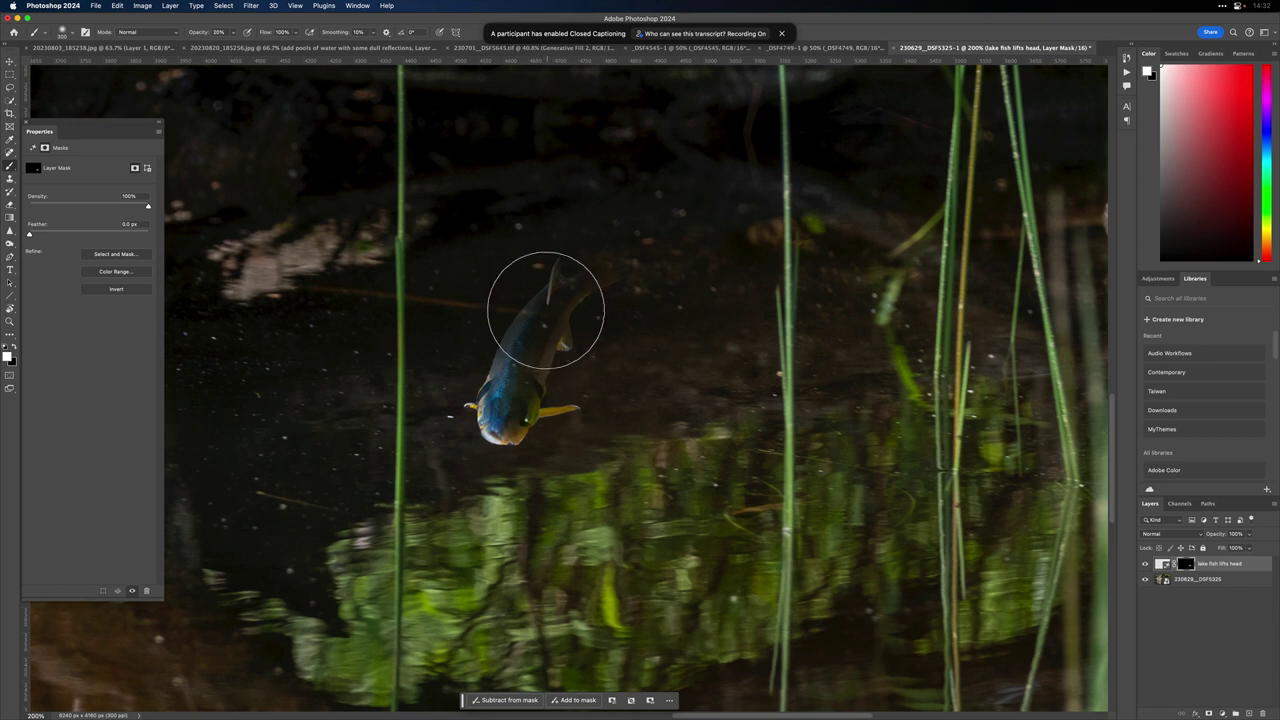
mouse_move(553, 299)
mouse_down()
mouse_move(526, 334)
mouse_move(570, 290)
mouse_up()
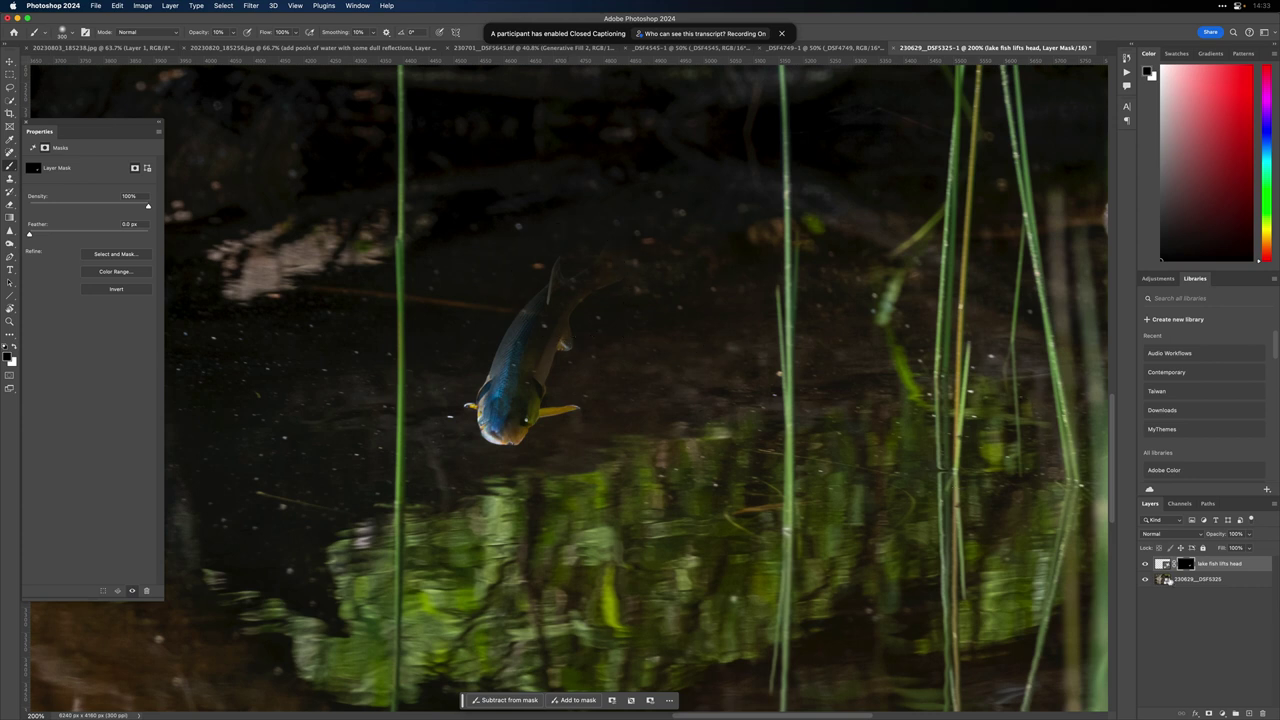
Step: Rasterize the fish layer and soften the fish's rear body using the Blur tool with a 200 px brush at 50% strength
click(1161, 566)
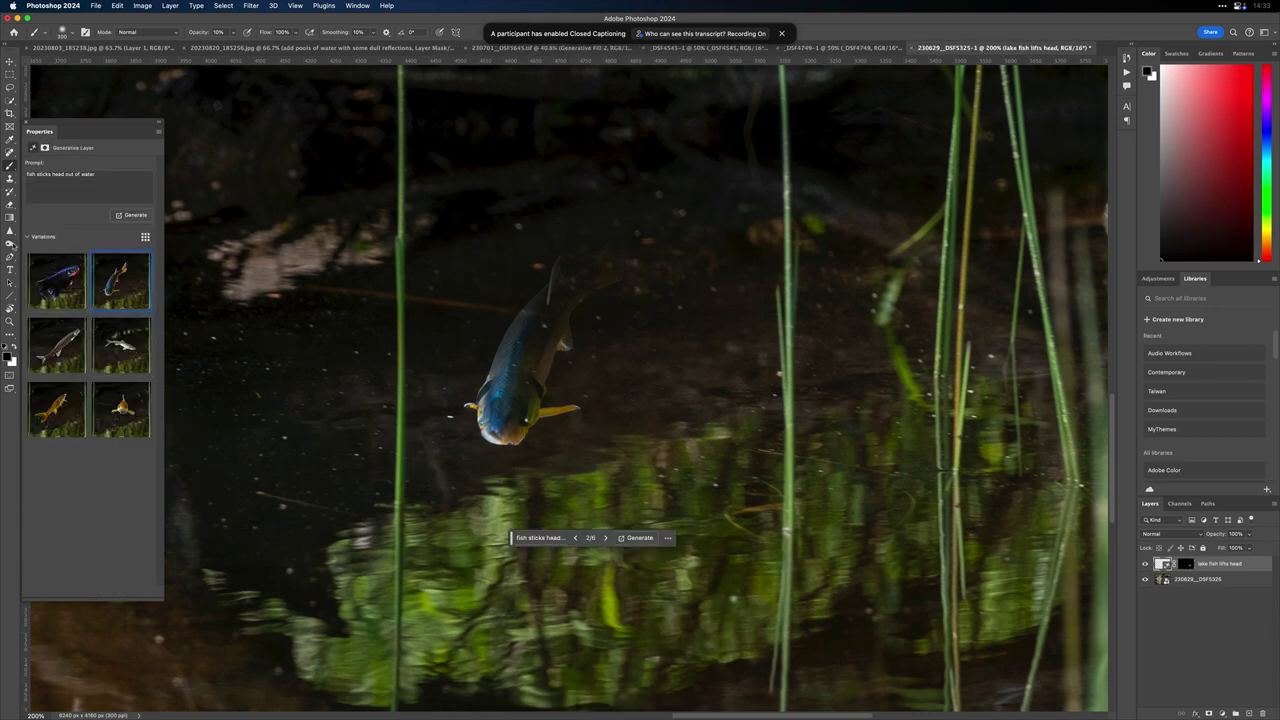
click(10, 243)
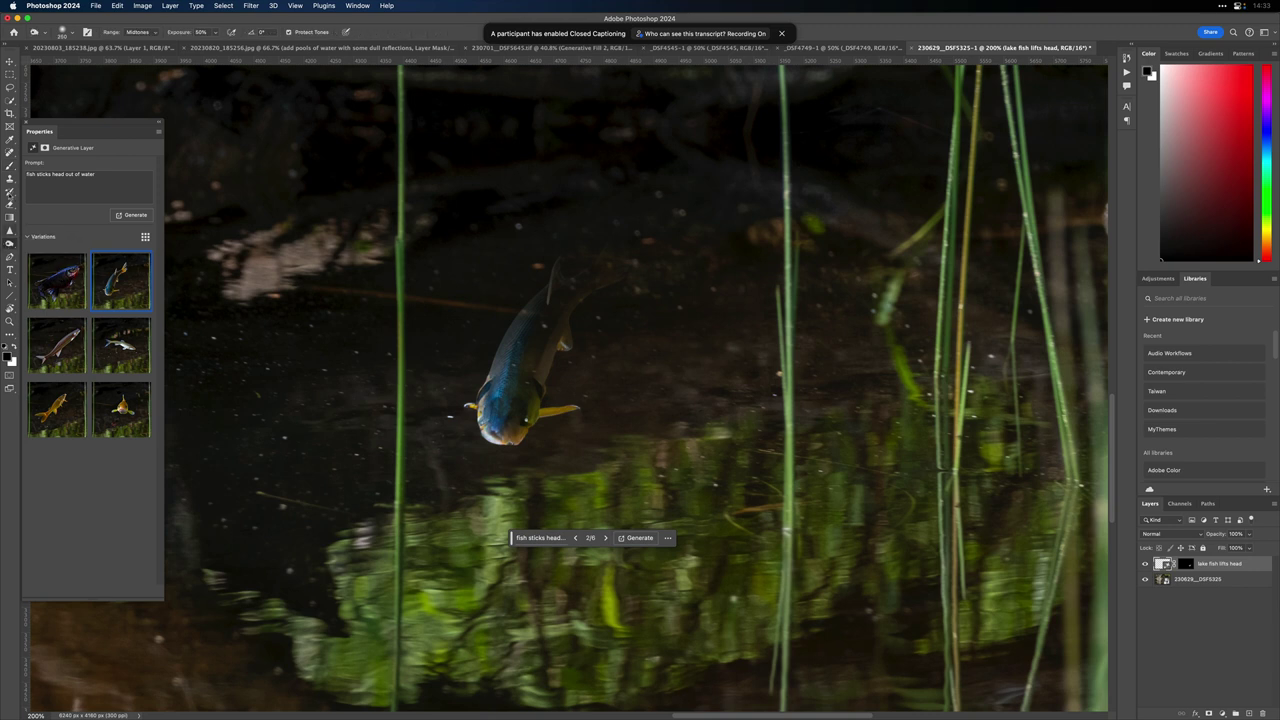
drag(10, 230, 52, 233)
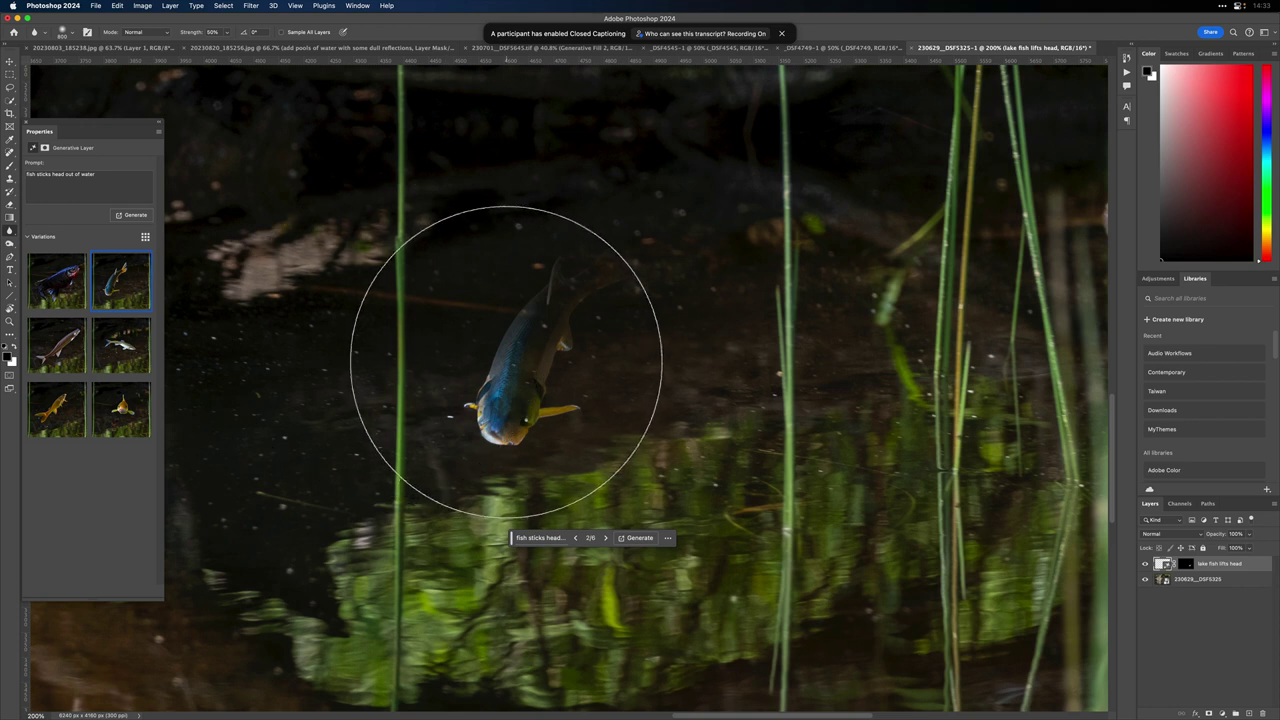
key(bracketleft)
key(bracketleft)
key(bracketleft)
key(bracketleft)
key(bracketleft)
key(bracketleft)
key(bracketleft)
key(bracketleft)
click(531, 345)
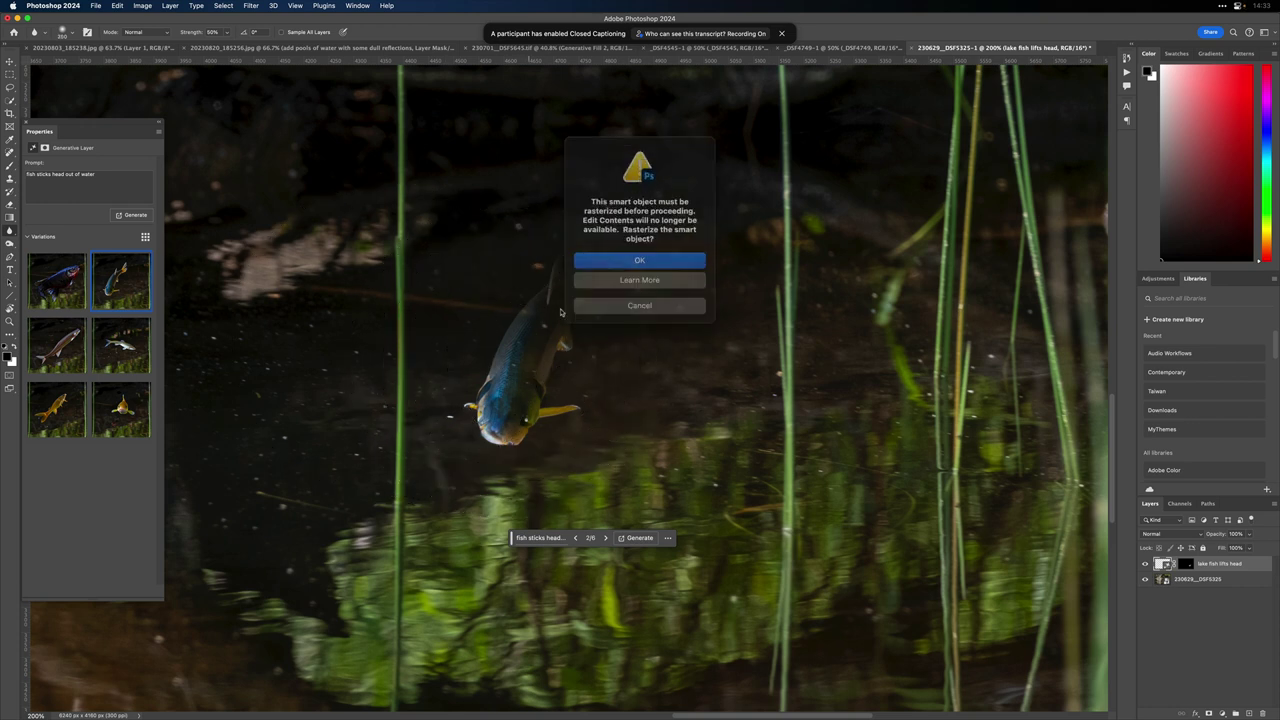
click(639, 256)
mouse_move(623, 257)
mouse_down()
mouse_move(529, 339)
mouse_move(553, 312)
mouse_move(573, 317)
mouse_move(538, 345)
mouse_move(566, 296)
mouse_move(544, 340)
mouse_move(533, 333)
mouse_move(568, 295)
mouse_move(542, 345)
mouse_move(537, 320)
mouse_move(581, 283)
mouse_move(512, 355)
mouse_move(577, 292)
mouse_move(503, 334)
mouse_move(589, 272)
mouse_move(505, 350)
mouse_move(588, 277)
mouse_move(521, 360)
mouse_move(583, 266)
mouse_move(536, 370)
mouse_move(569, 301)
mouse_move(528, 378)
mouse_move(576, 311)
mouse_move(508, 369)
mouse_move(569, 293)
mouse_move(527, 362)
mouse_move(601, 290)
mouse_move(499, 335)
mouse_move(618, 265)
mouse_move(520, 327)
mouse_move(625, 286)
mouse_move(490, 330)
mouse_move(584, 267)
mouse_move(501, 334)
mouse_move(601, 307)
mouse_move(542, 310)
mouse_move(627, 329)
mouse_move(537, 326)
mouse_move(648, 338)
mouse_move(528, 345)
mouse_move(644, 320)
mouse_move(571, 309)
mouse_up()
key(super+0)
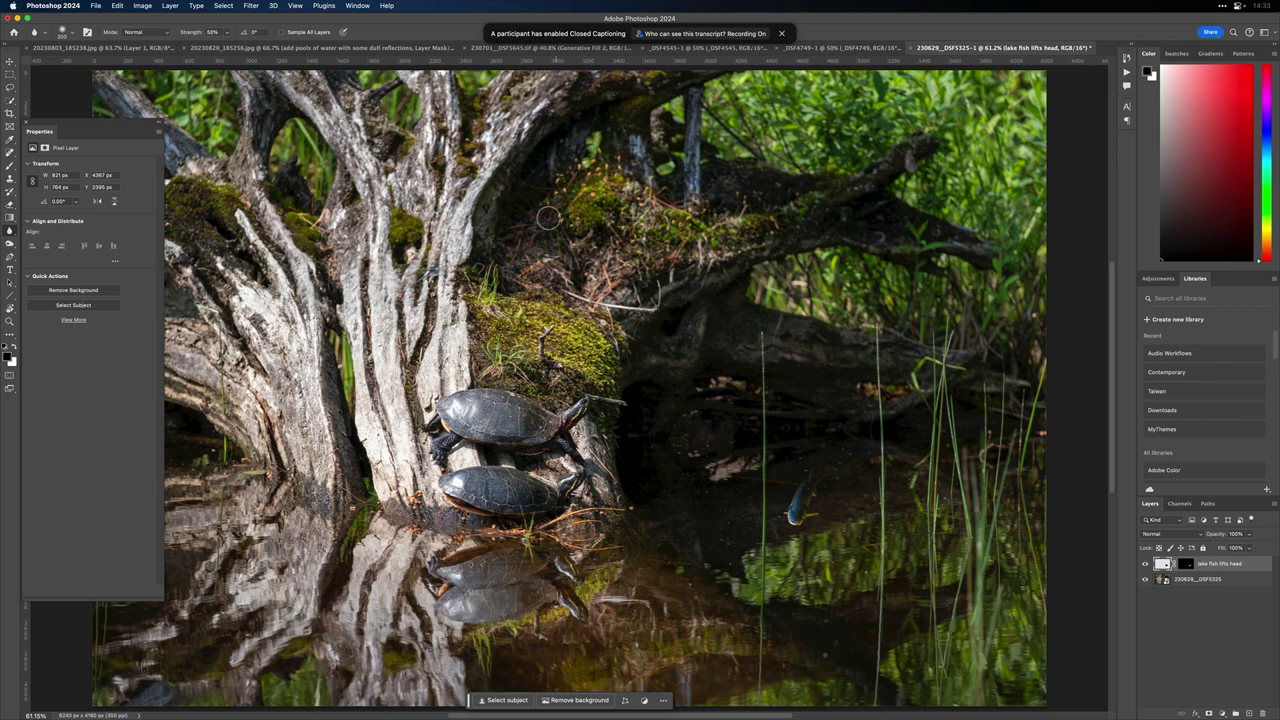
Step: Switch to the _DSF4749 waterfall photo and select its sky automatically
click(852, 48)
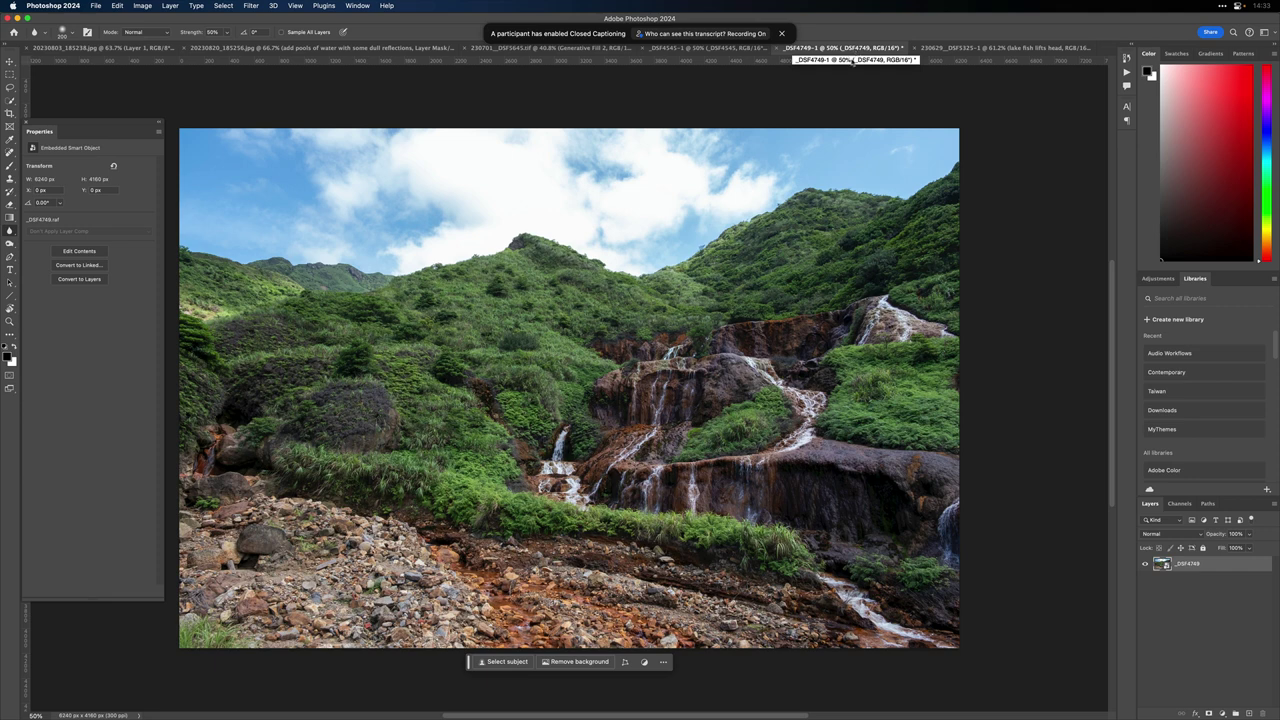
click(507, 662)
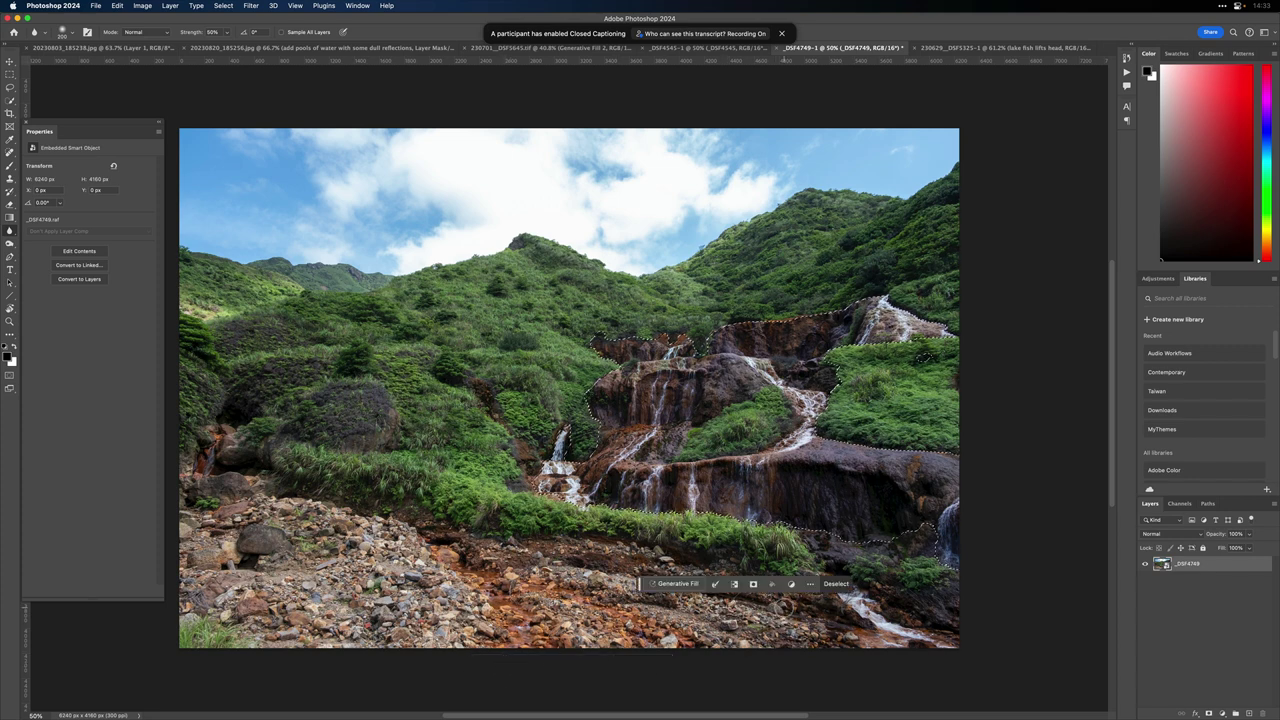
key(super+d)
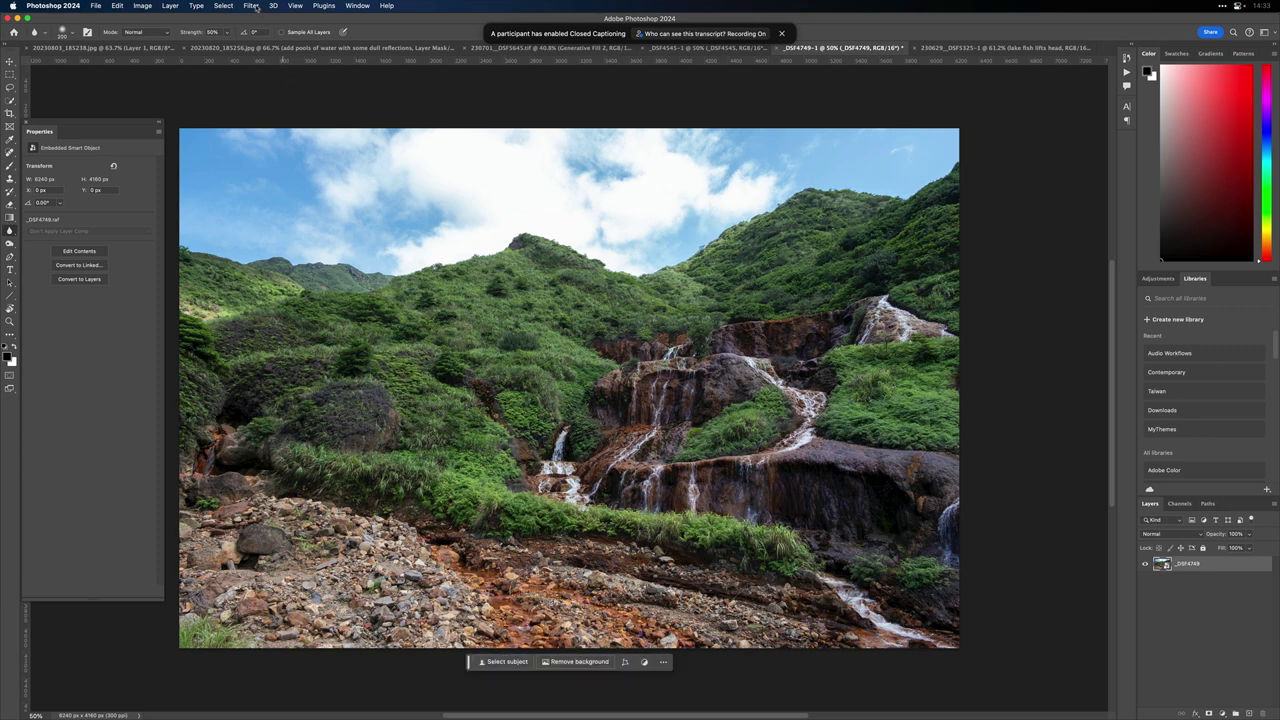
click(224, 6)
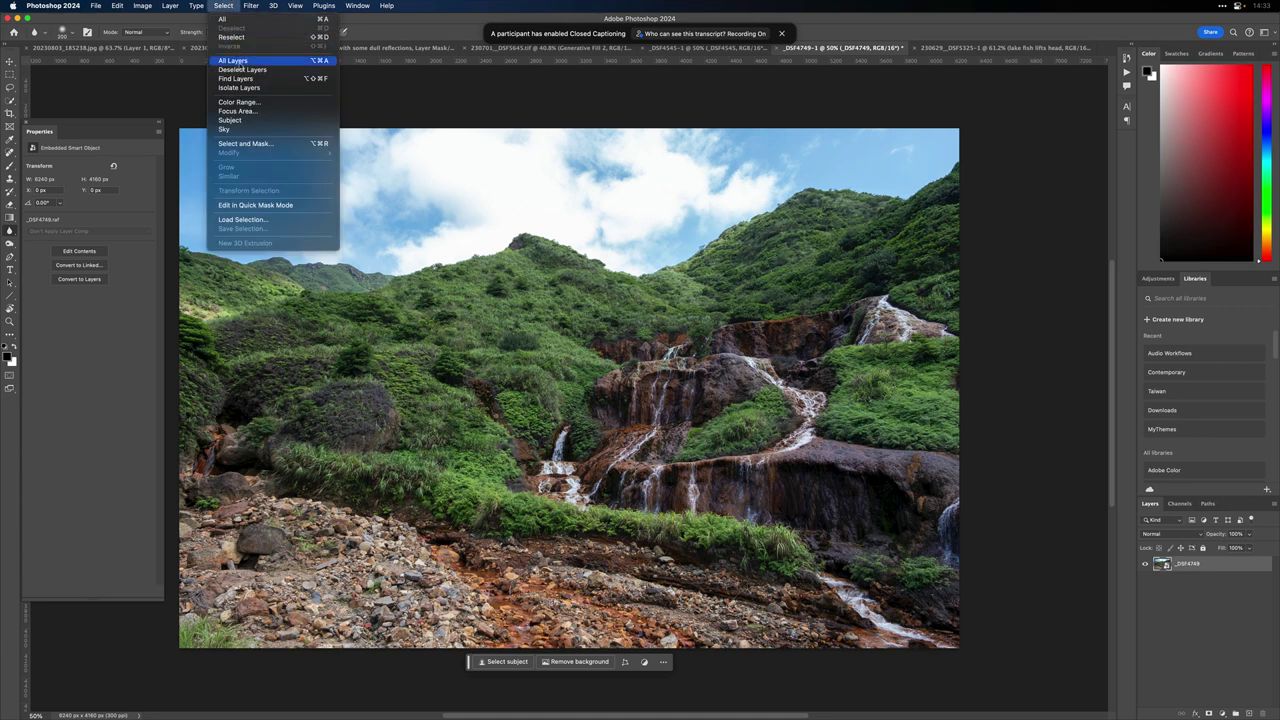
click(229, 129)
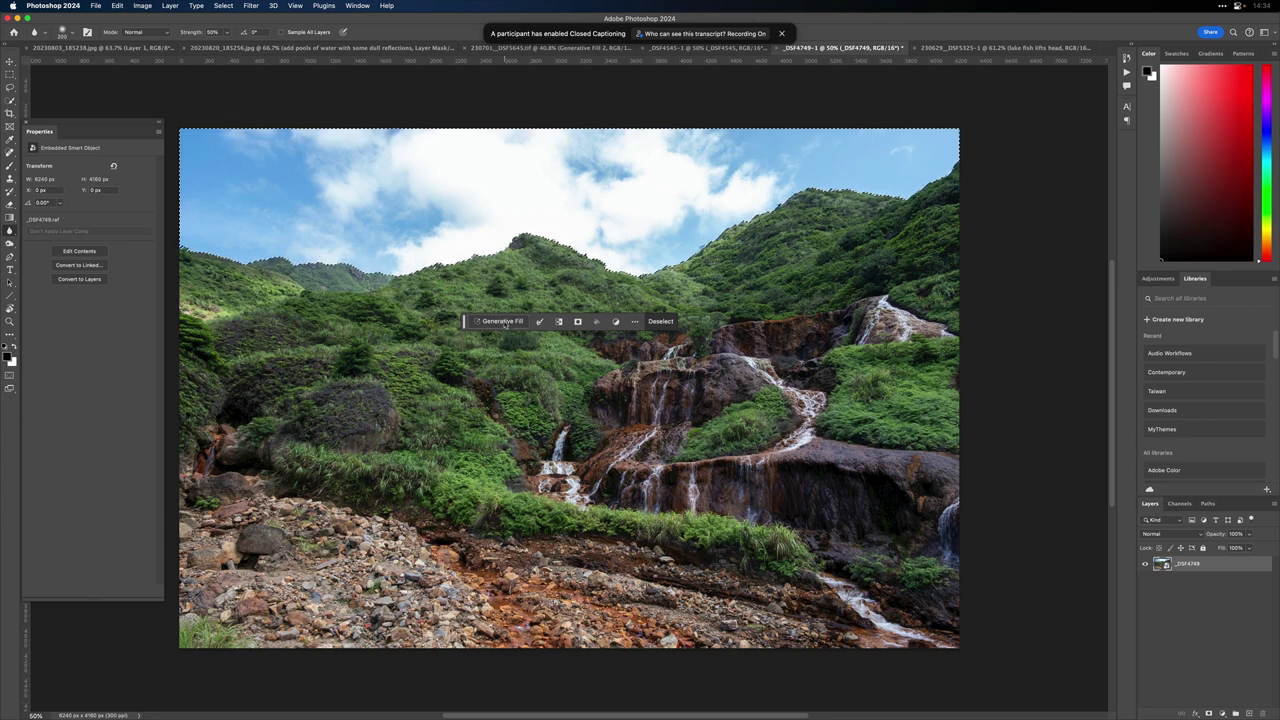
Step: Use Generative Fill on the selected sky with the prompt "orange sunset low drama"
click(504, 321)
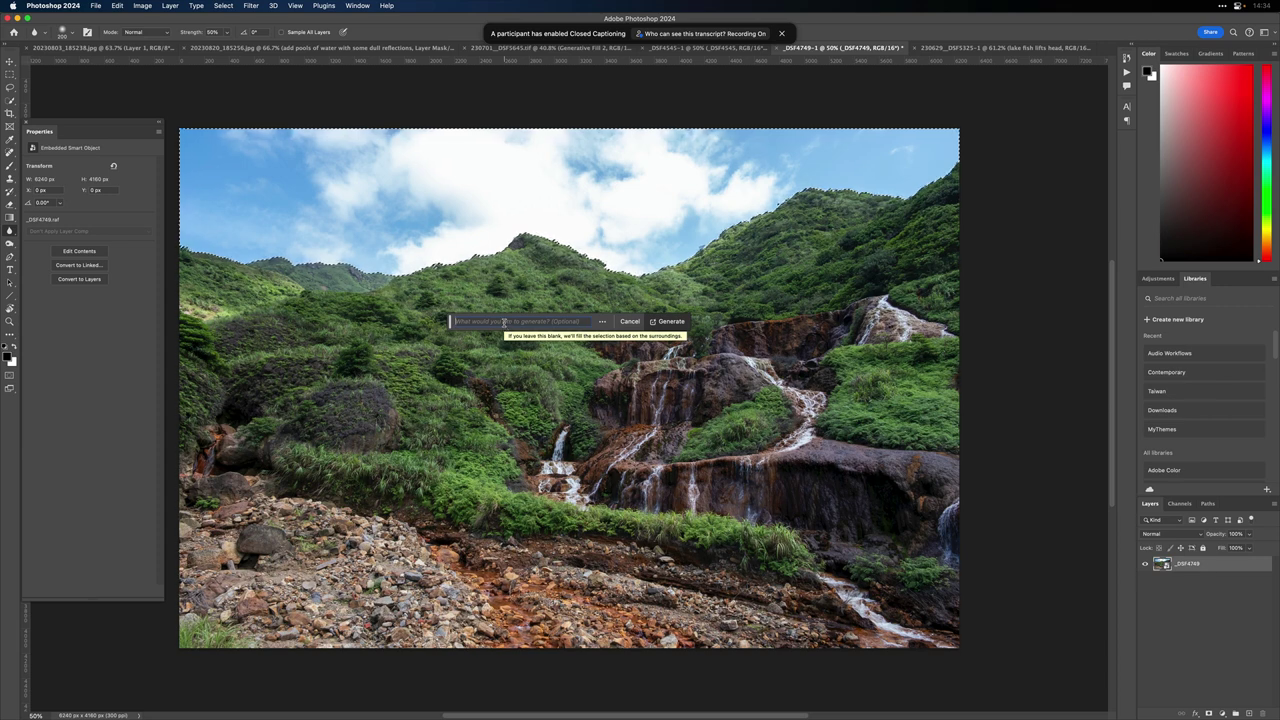
text(orange sunset)
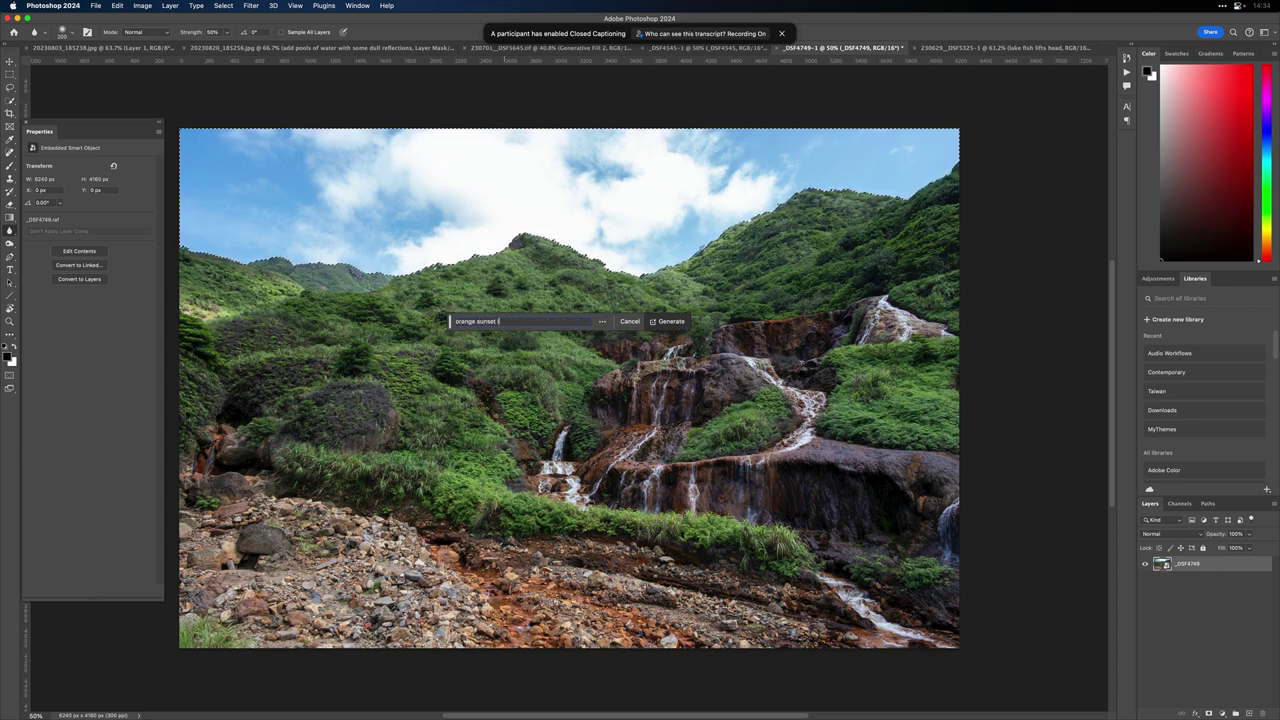
text( low drama)
key(Return)
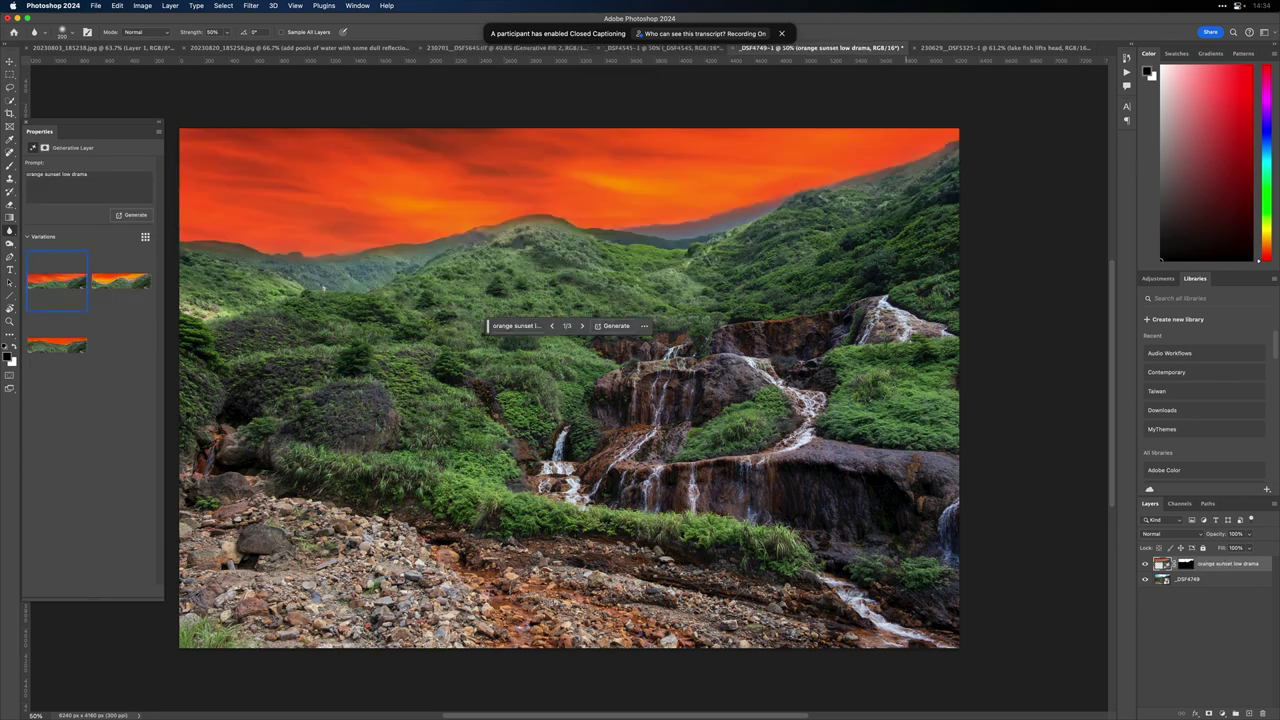
Step: Compare the sunset layer with the original sky by hiding and showing it, and choose the third variation
click(1146, 564)
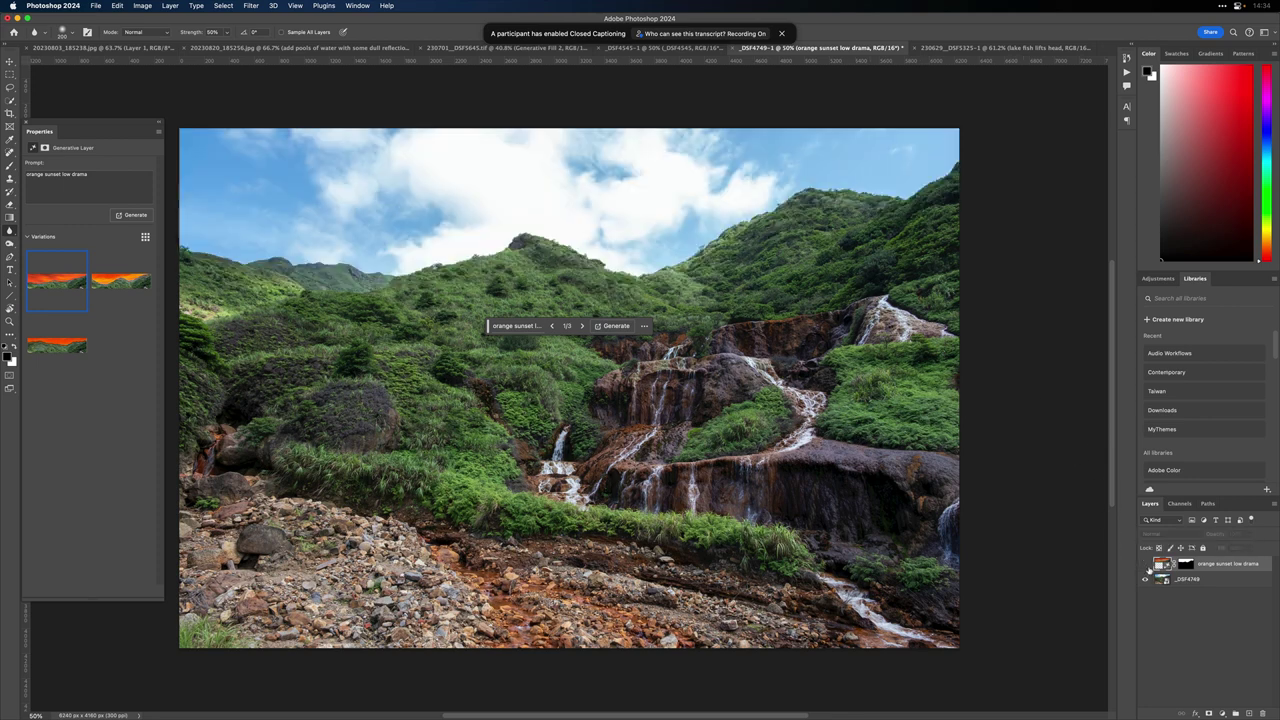
click(1146, 564)
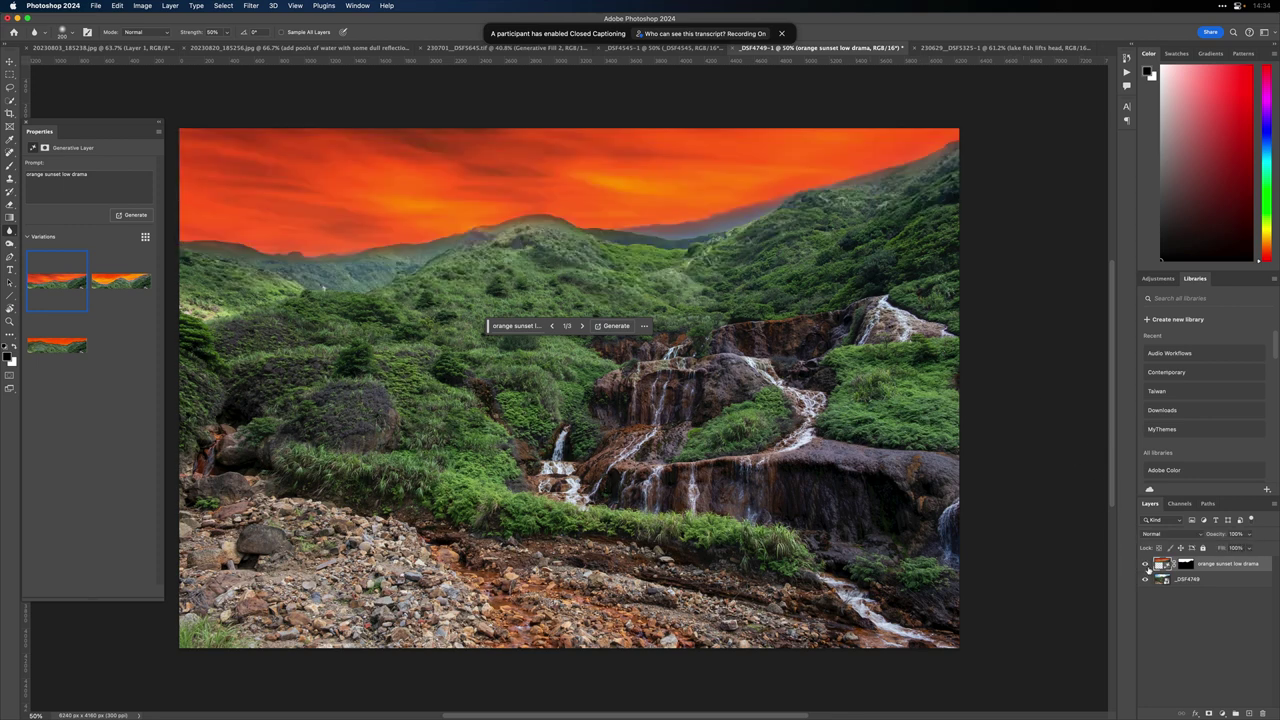
click(1146, 564)
click(1146, 564)
click(139, 286)
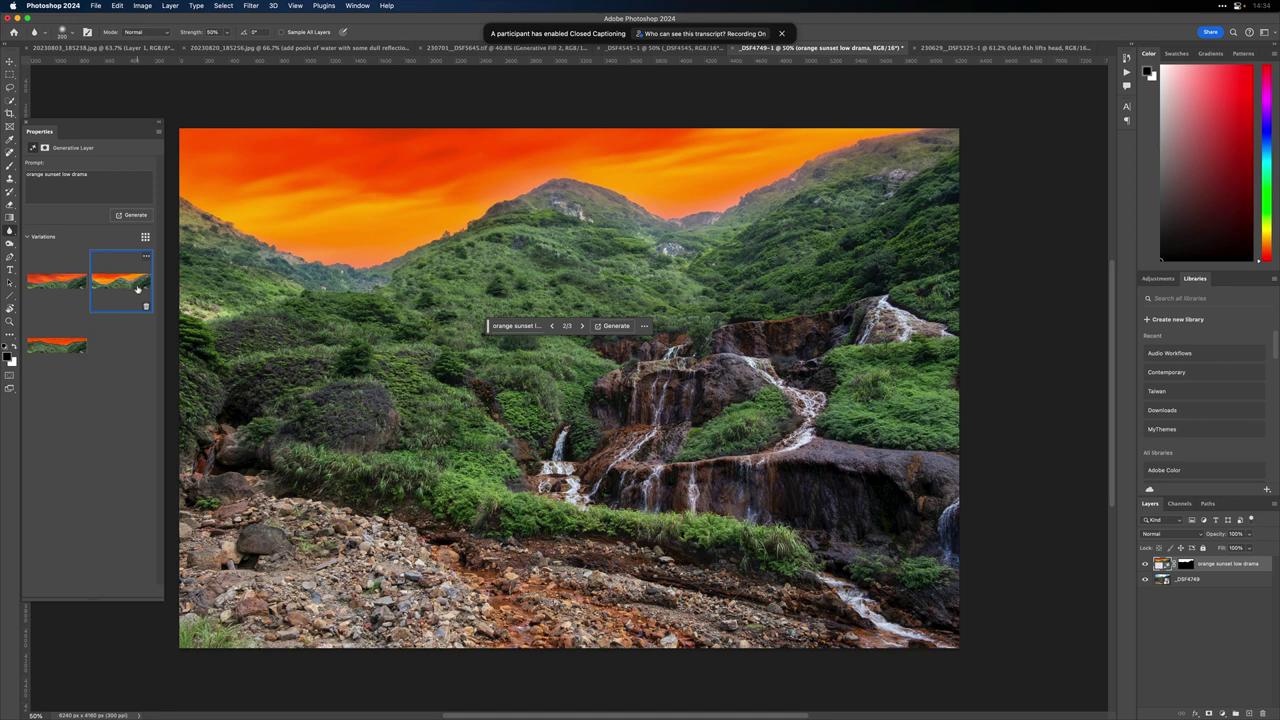
click(56, 349)
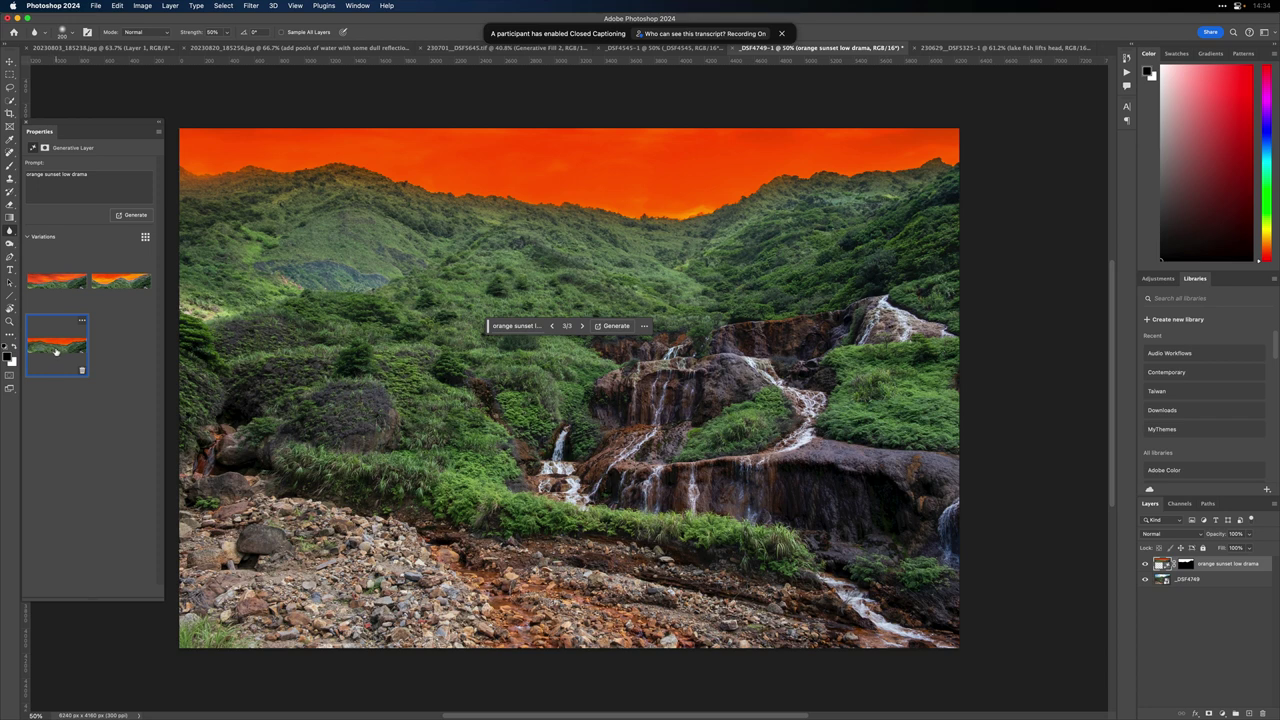
Step: Switch the sunset layer to its first variation, hide it, and delete the "orange sunset low drama" layer
click(56, 281)
key(super+comma)
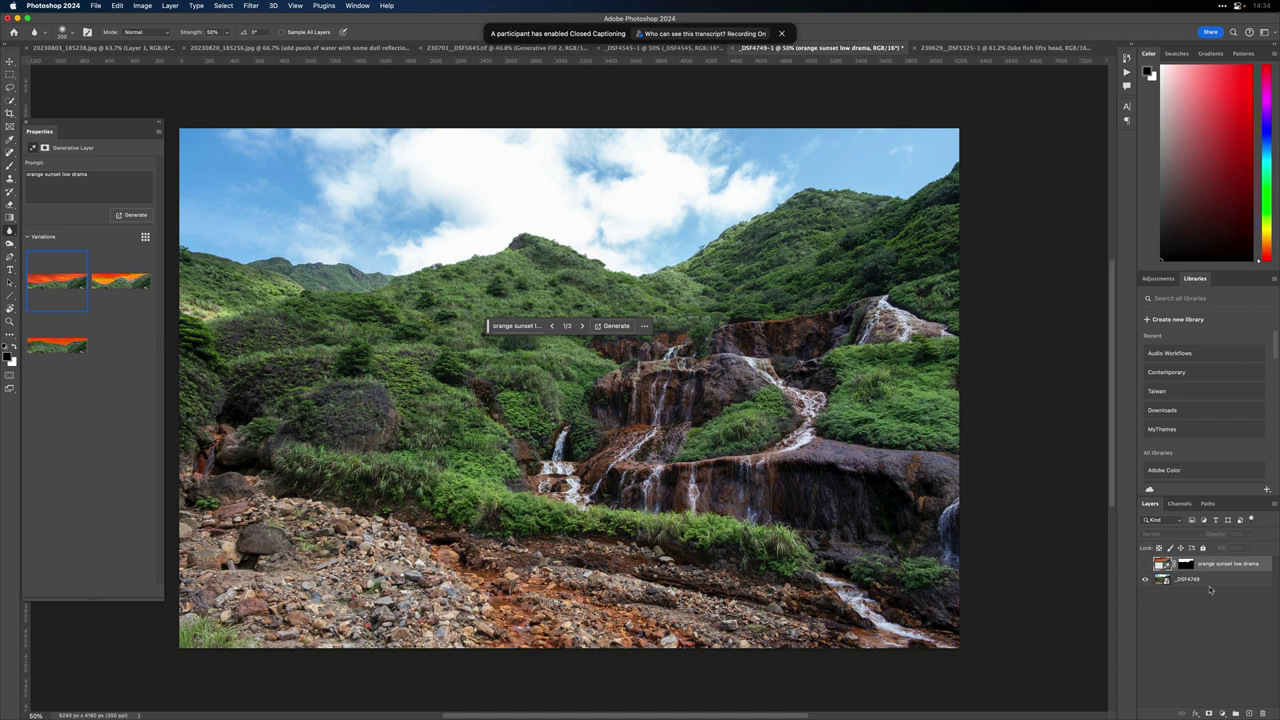
drag(1225, 565, 1248, 713)
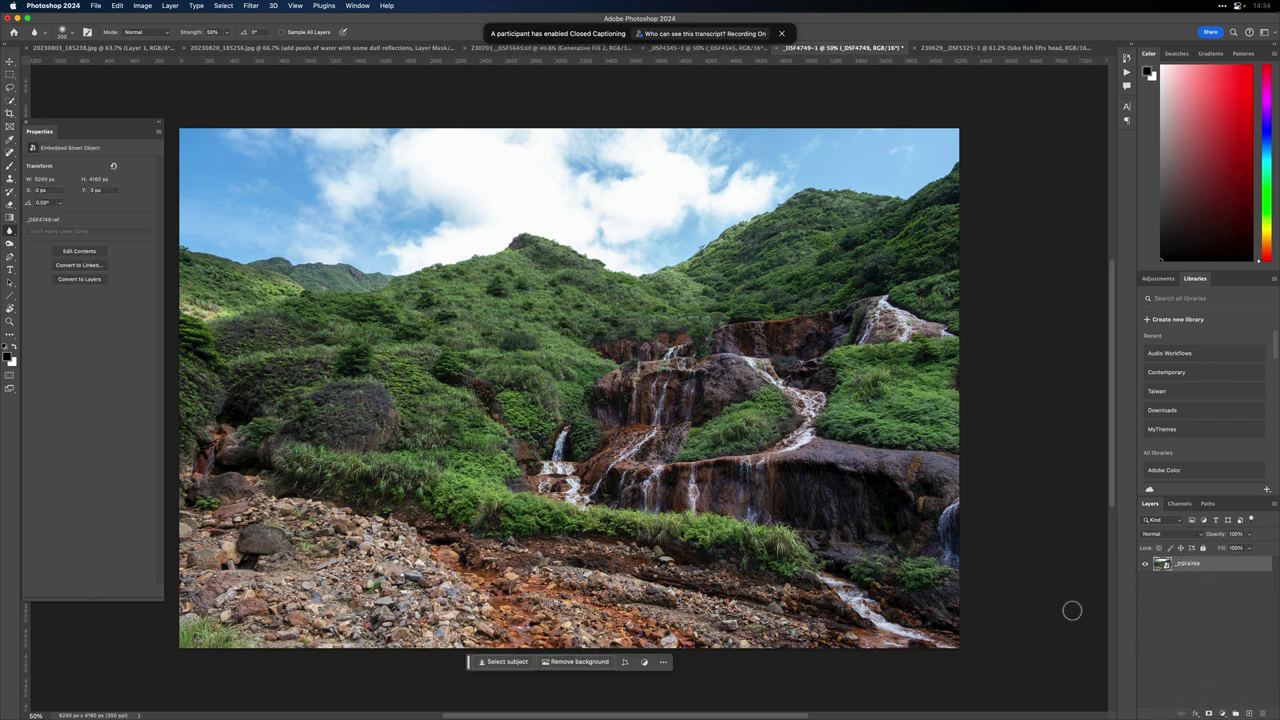
Step: Select a full-width rectangle over the sky and hills and run Generative Fill with the prompt "replace sky orange sunset faded"
key(m)
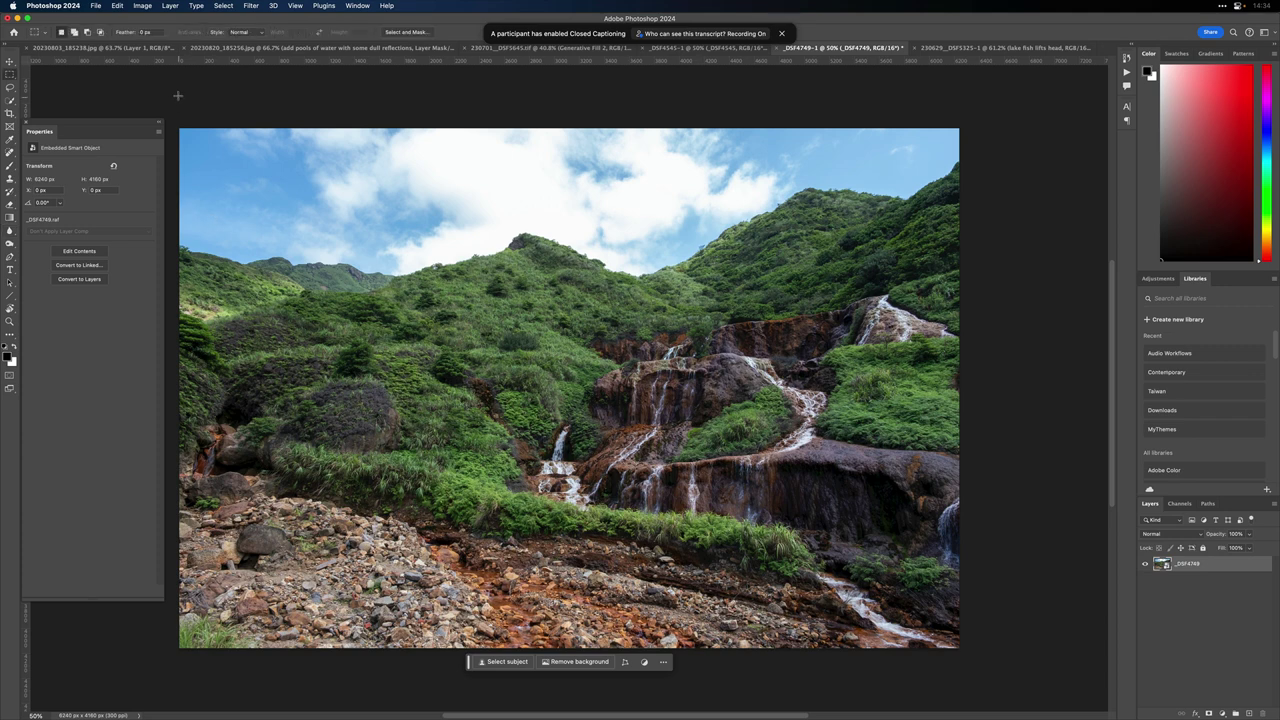
drag(167, 127, 985, 318)
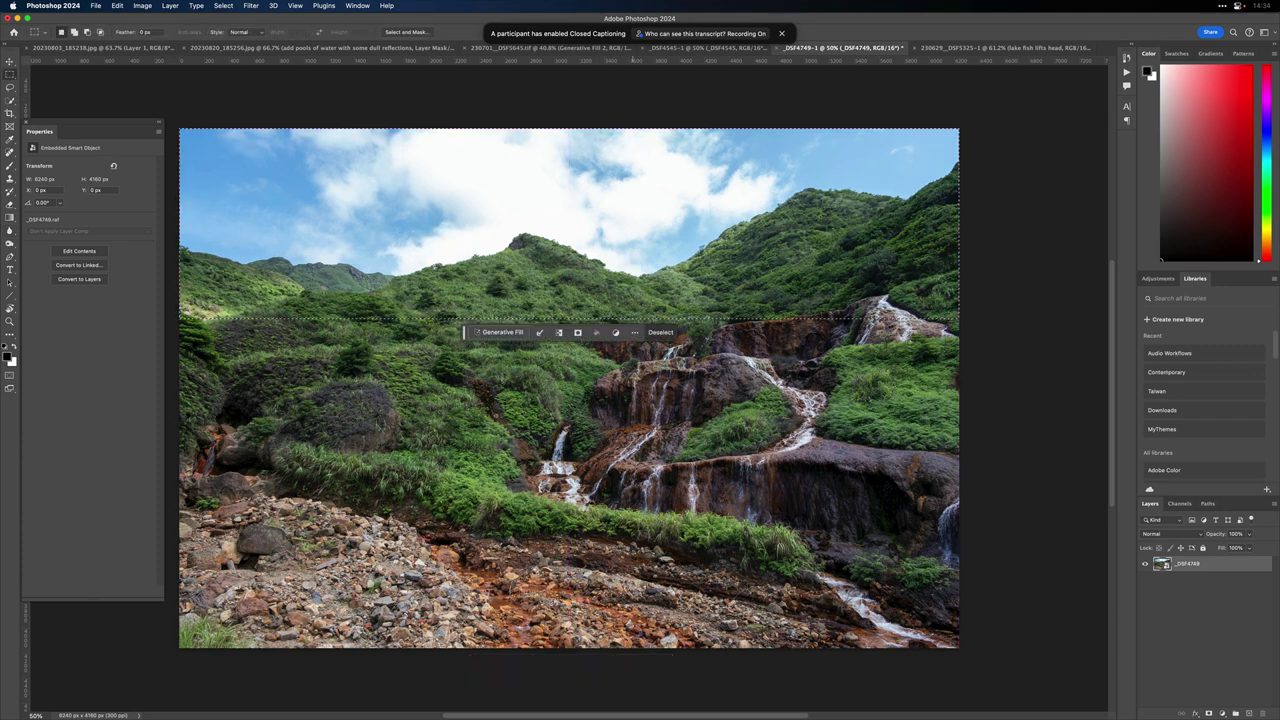
click(514, 338)
text(re)
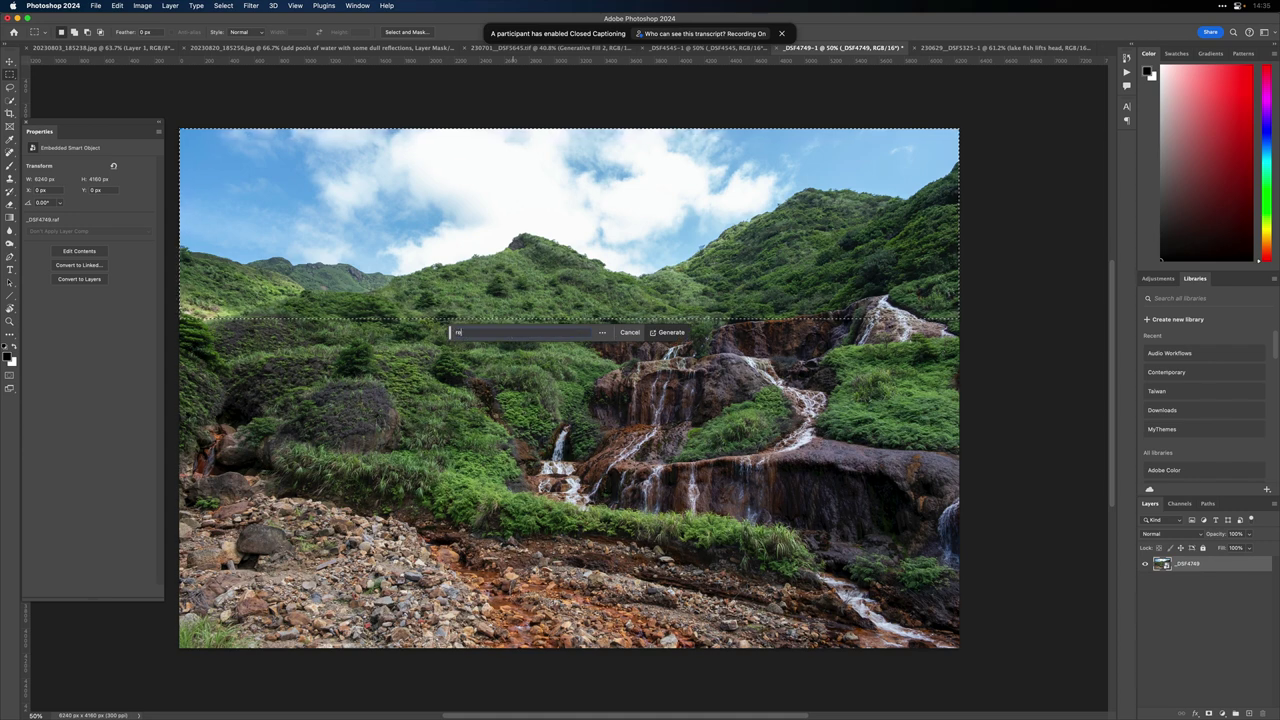
text(place sky oran)
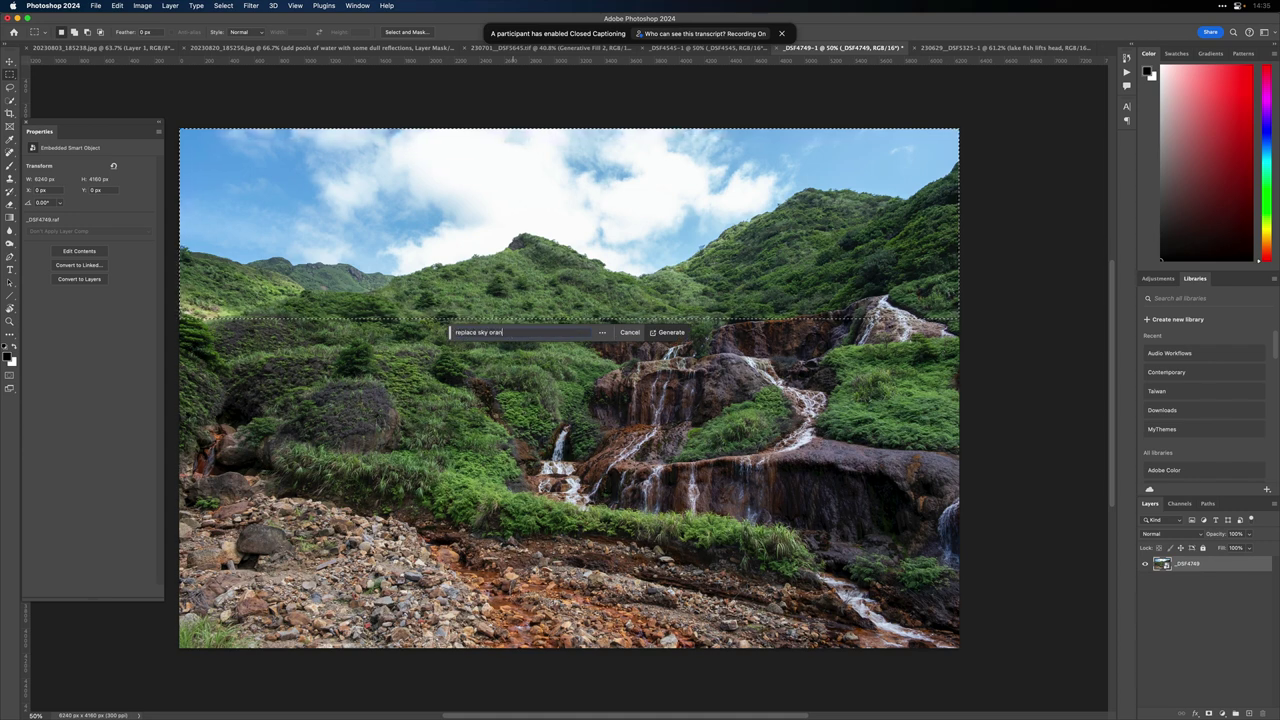
text(ge sunsighgt)
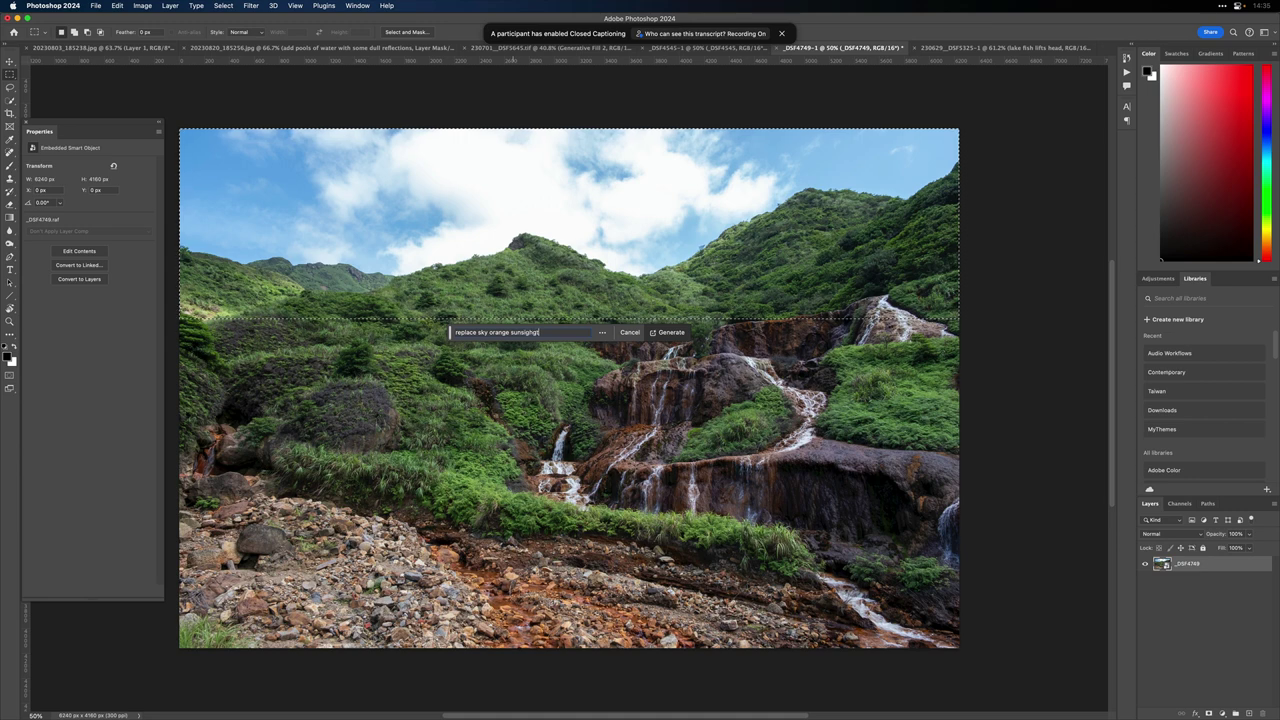
key(BackSpace)
key(BackSpace)
key(BackSpace)
key(BackSpace)
key(BackSpace)
text(et fad)
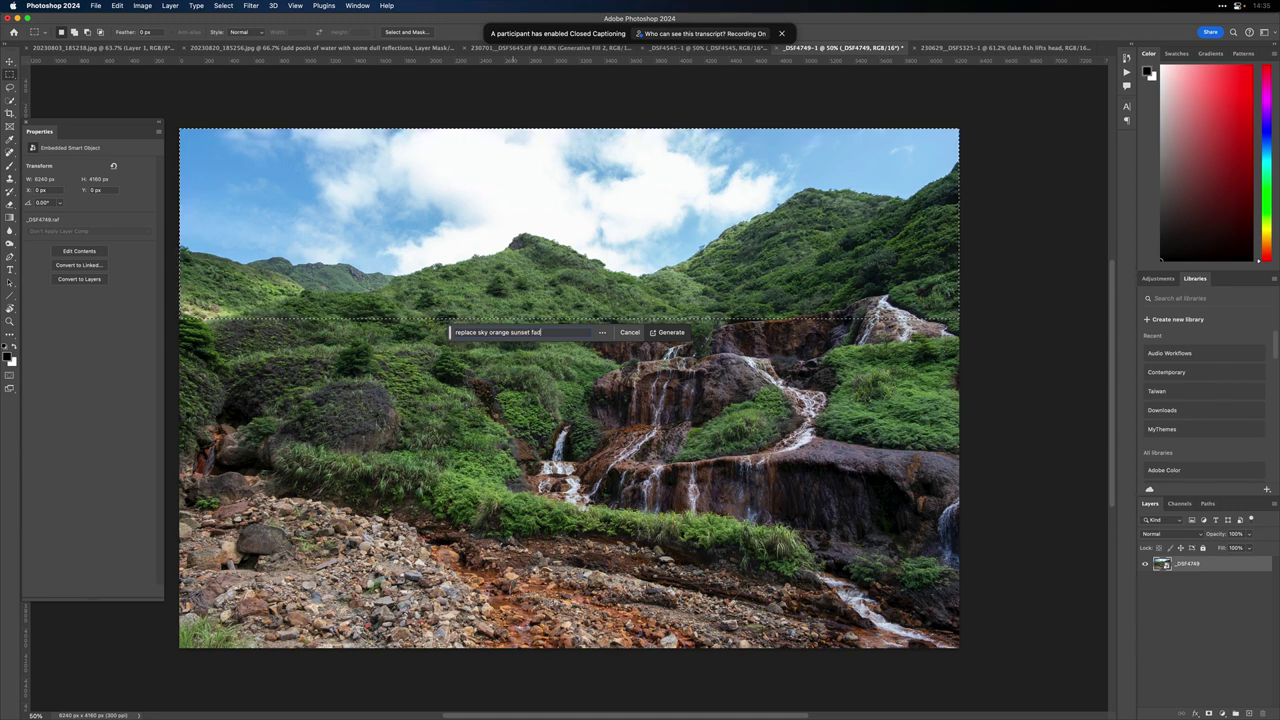
text(ed)
key(Return)
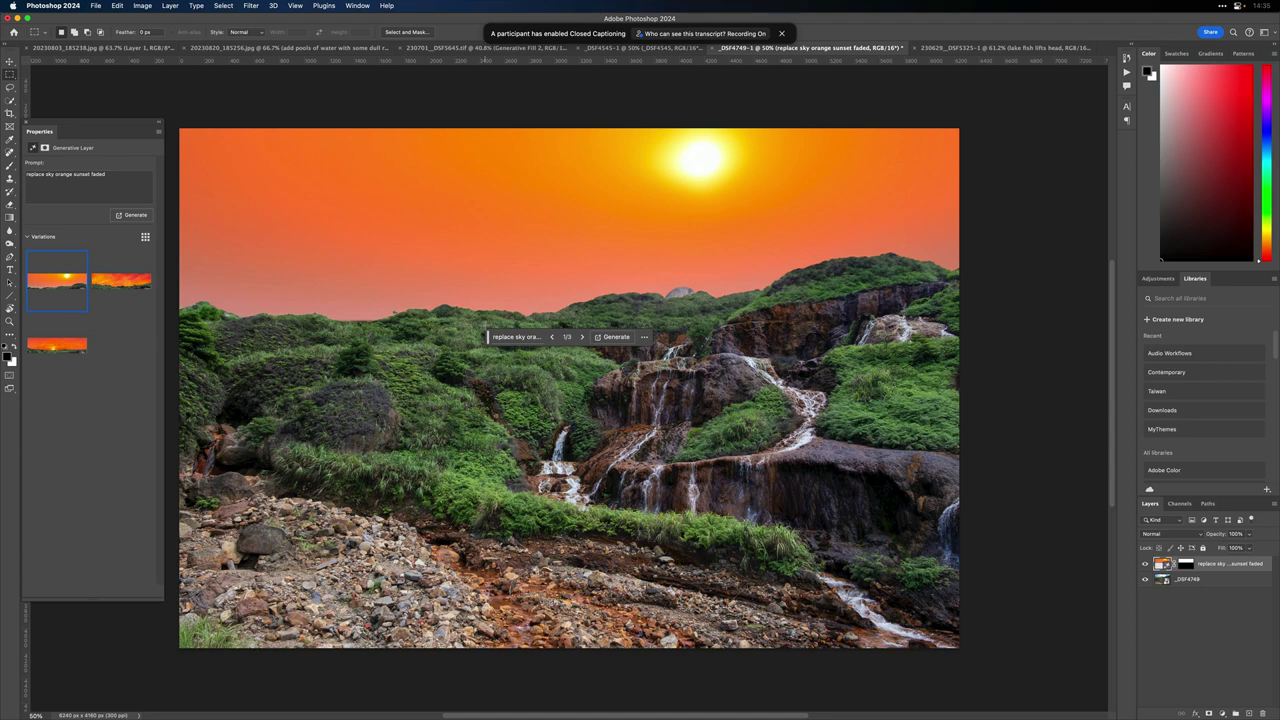
Step: Undo the faded sunset Generative Fill and clear the rectangular selection
key(super+z)
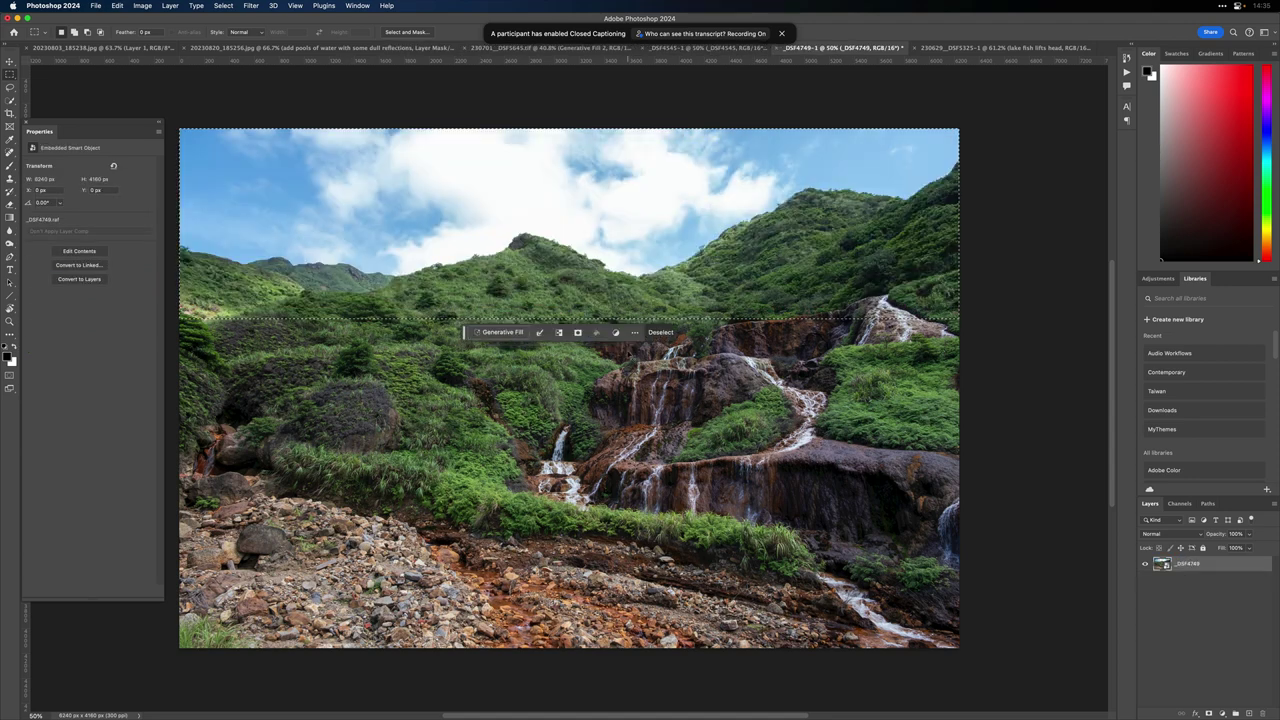
key(super+d)
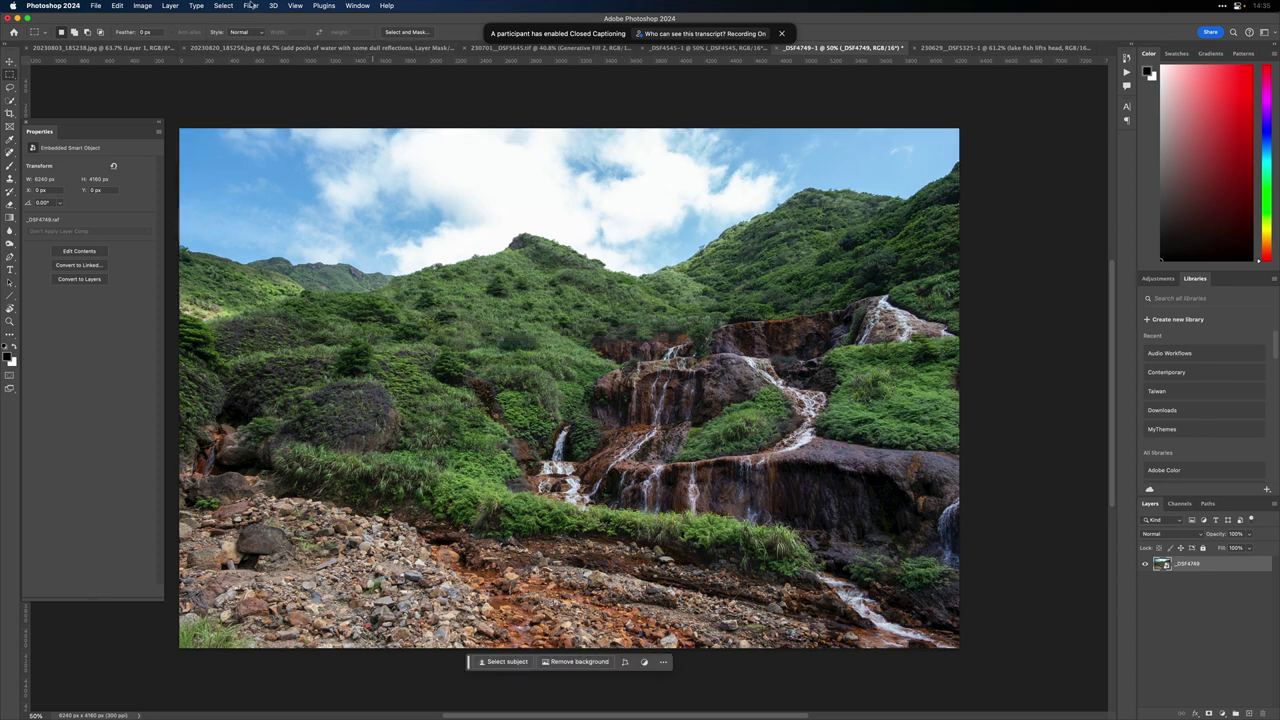
Step: Browse the filters available for the waterfall photo
click(225, 5)
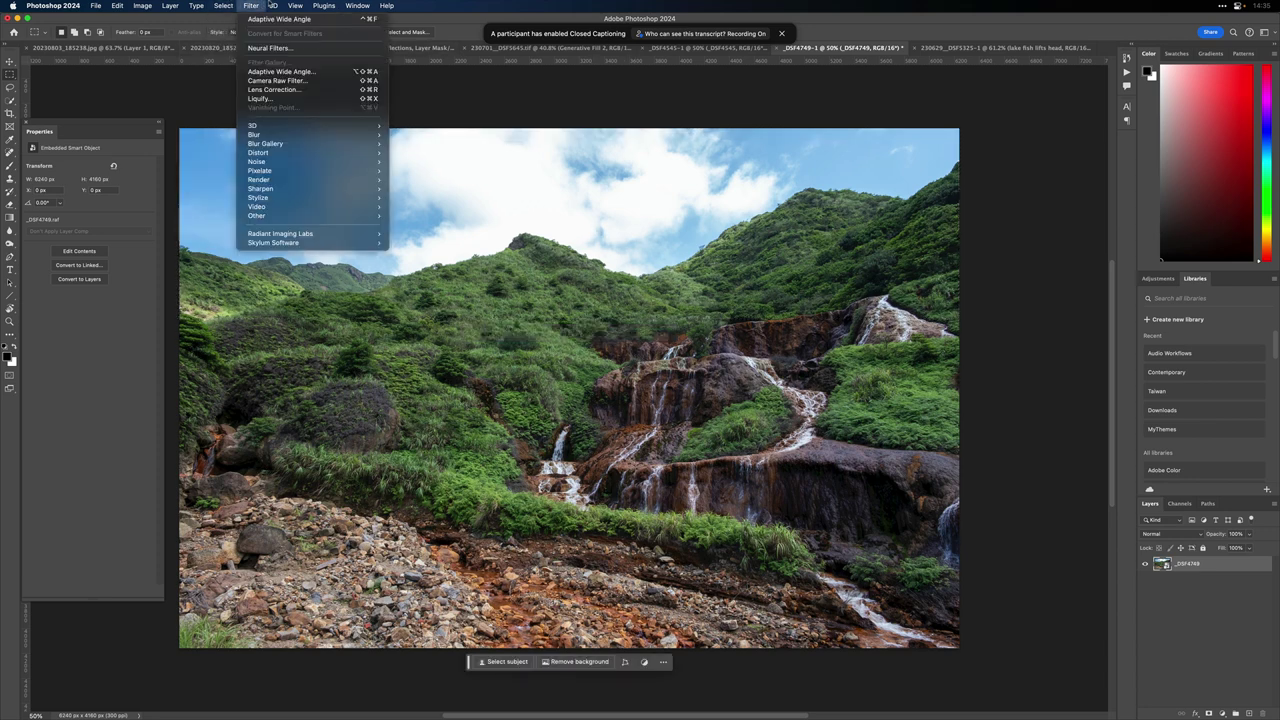
Step: Search the commands for "replace" and open Sky Replacement for the waterfall photo
mouse_move(251, 5)
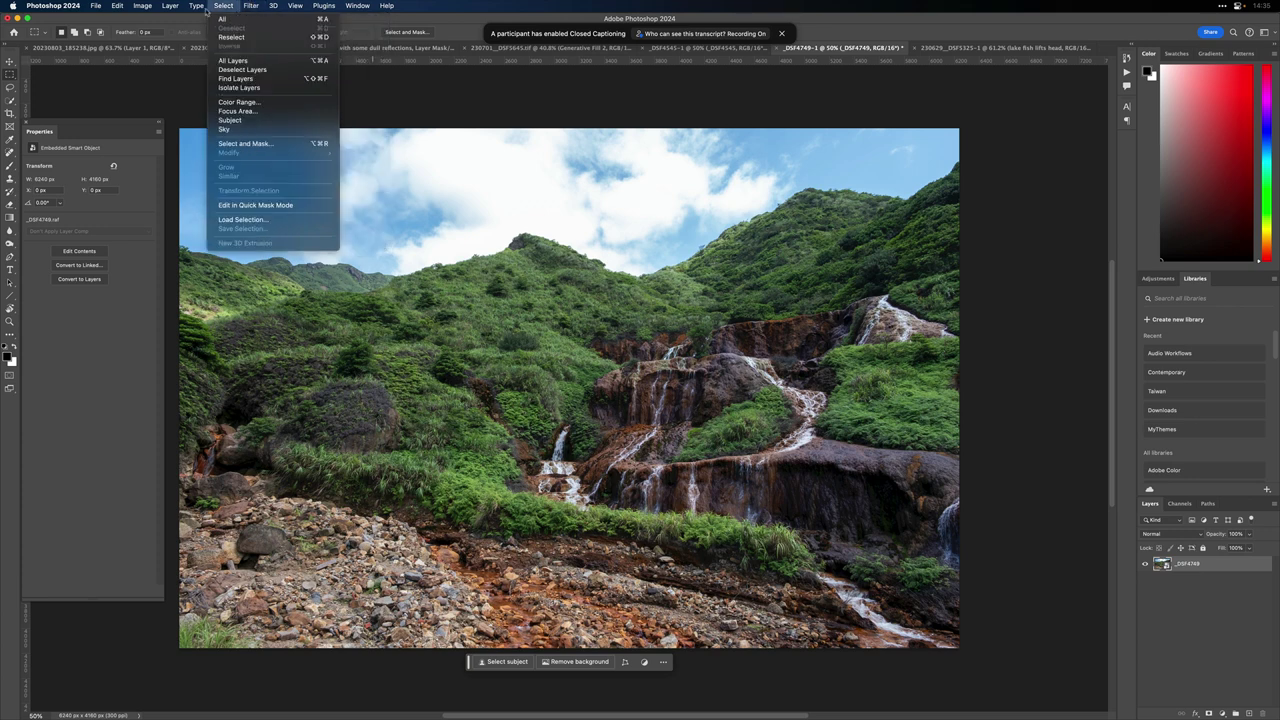
mouse_move(173, 6)
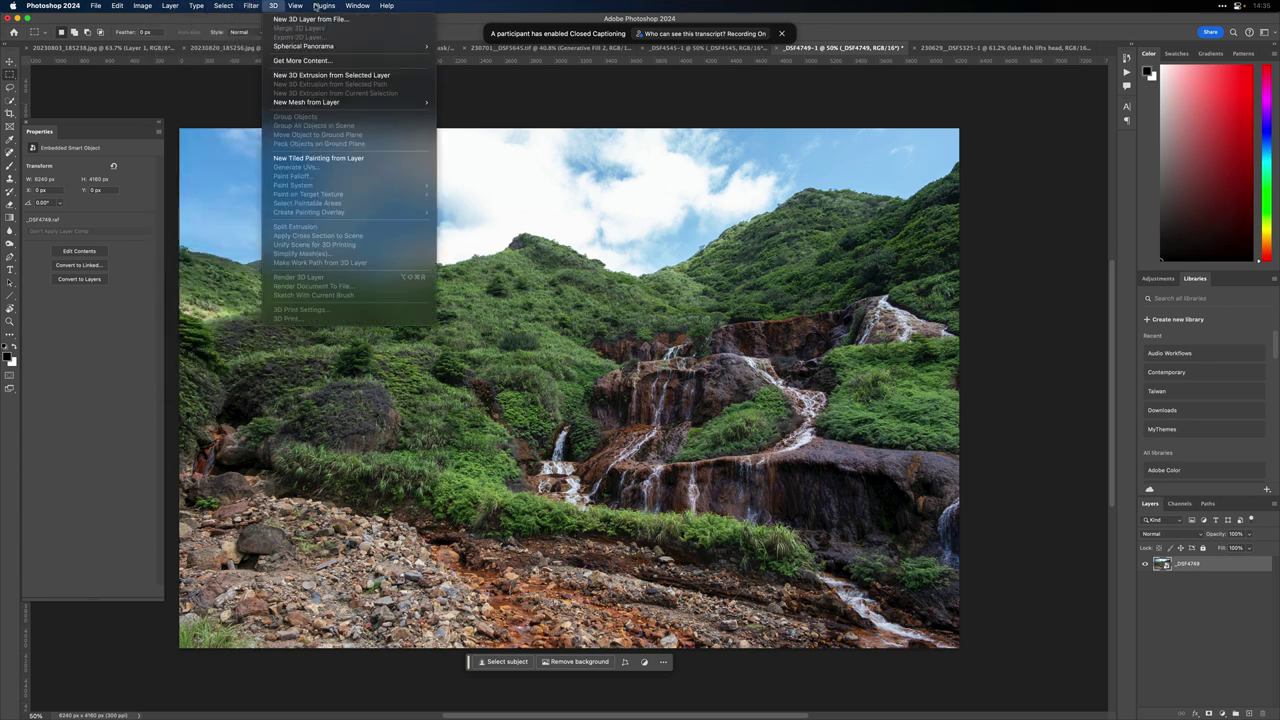
mouse_move(387, 6)
text(replace)
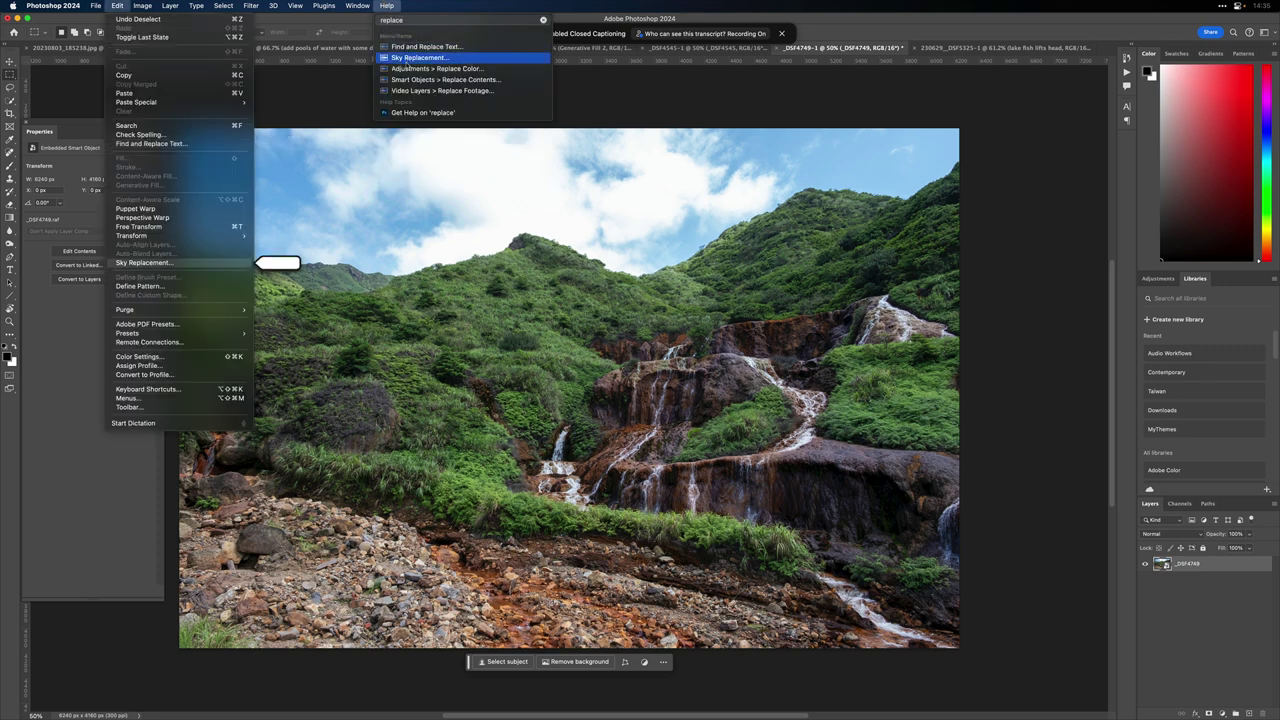
click(410, 58)
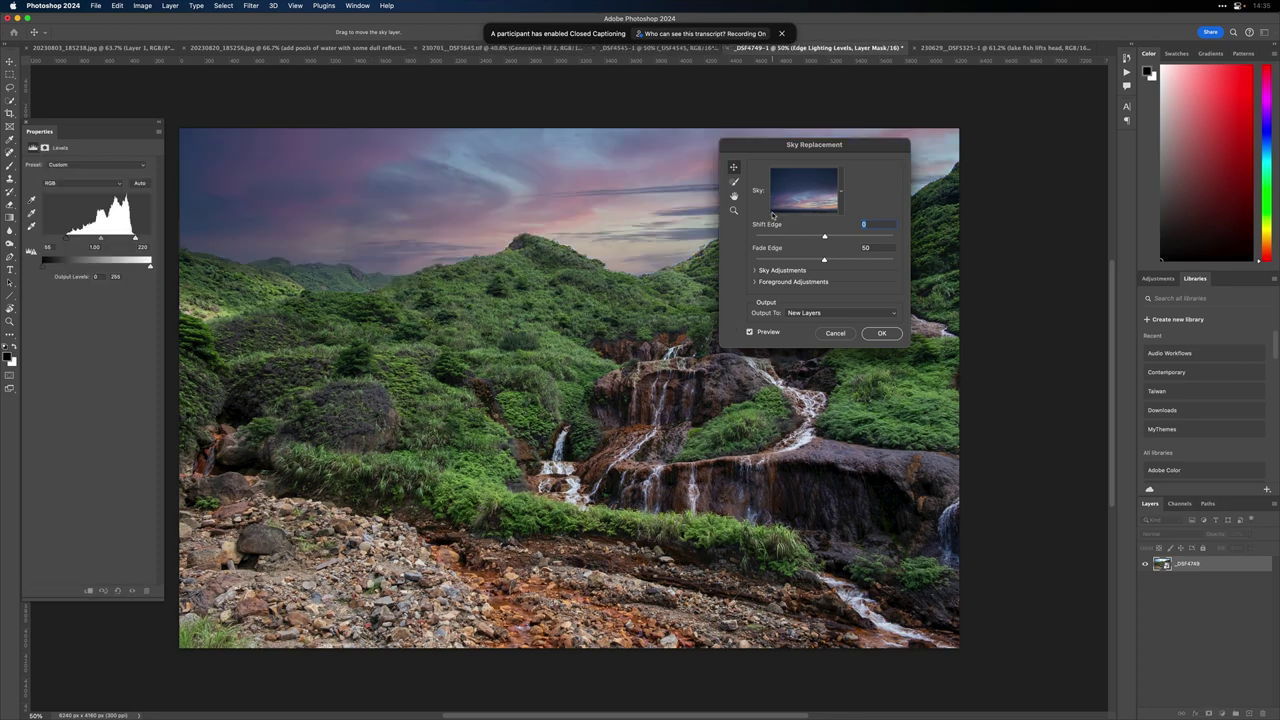
Step: Replace the sky with the third Blue Skies preset of scattered clouds, output to New Layers
click(840, 196)
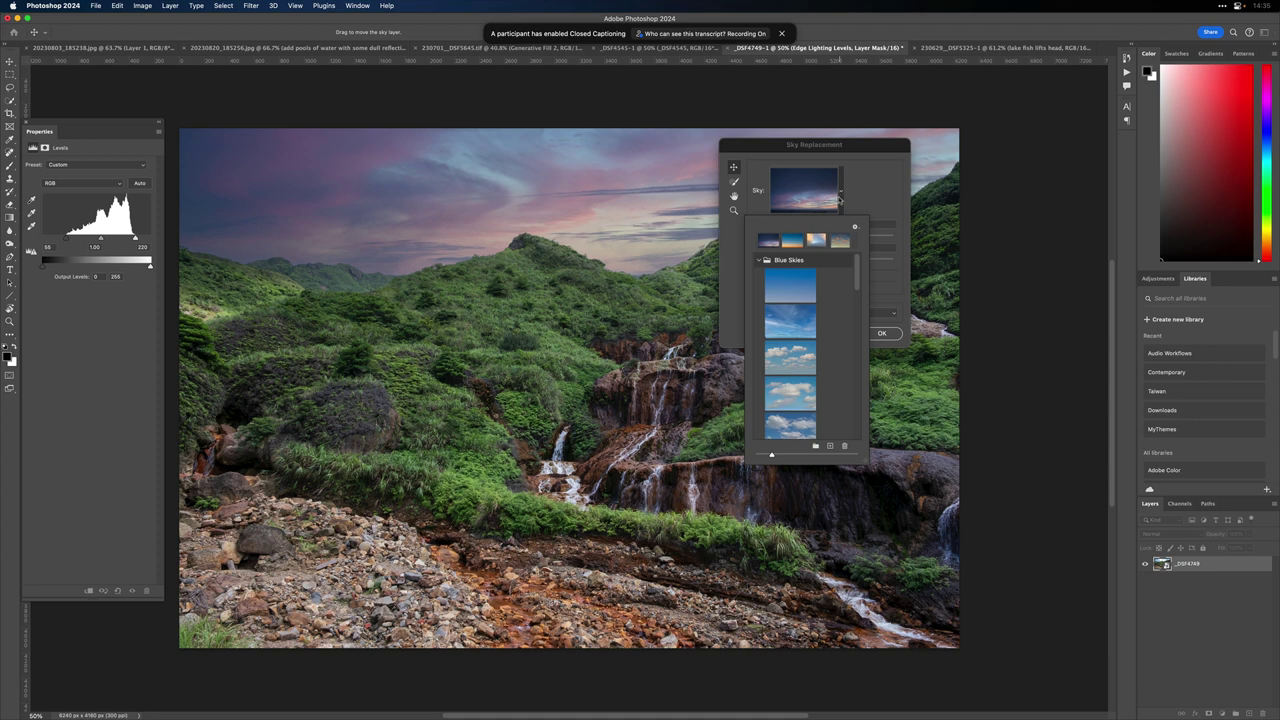
click(791, 365)
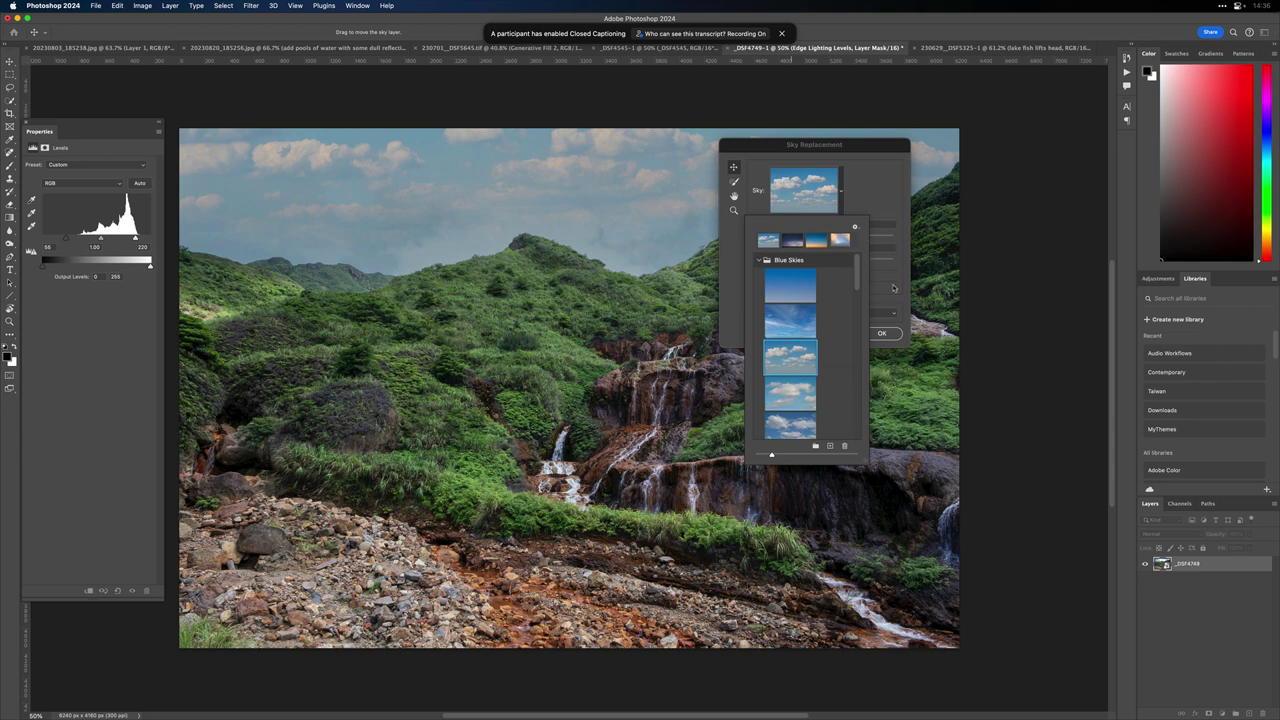
click(882, 208)
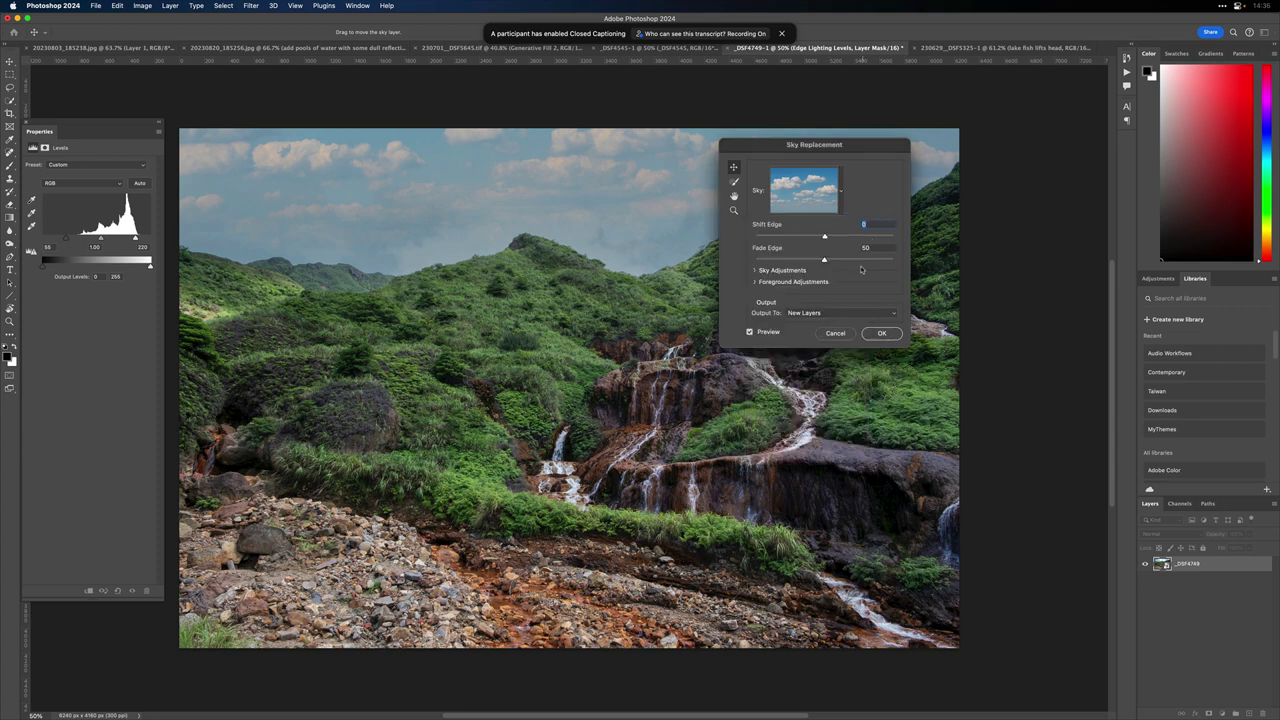
click(810, 314)
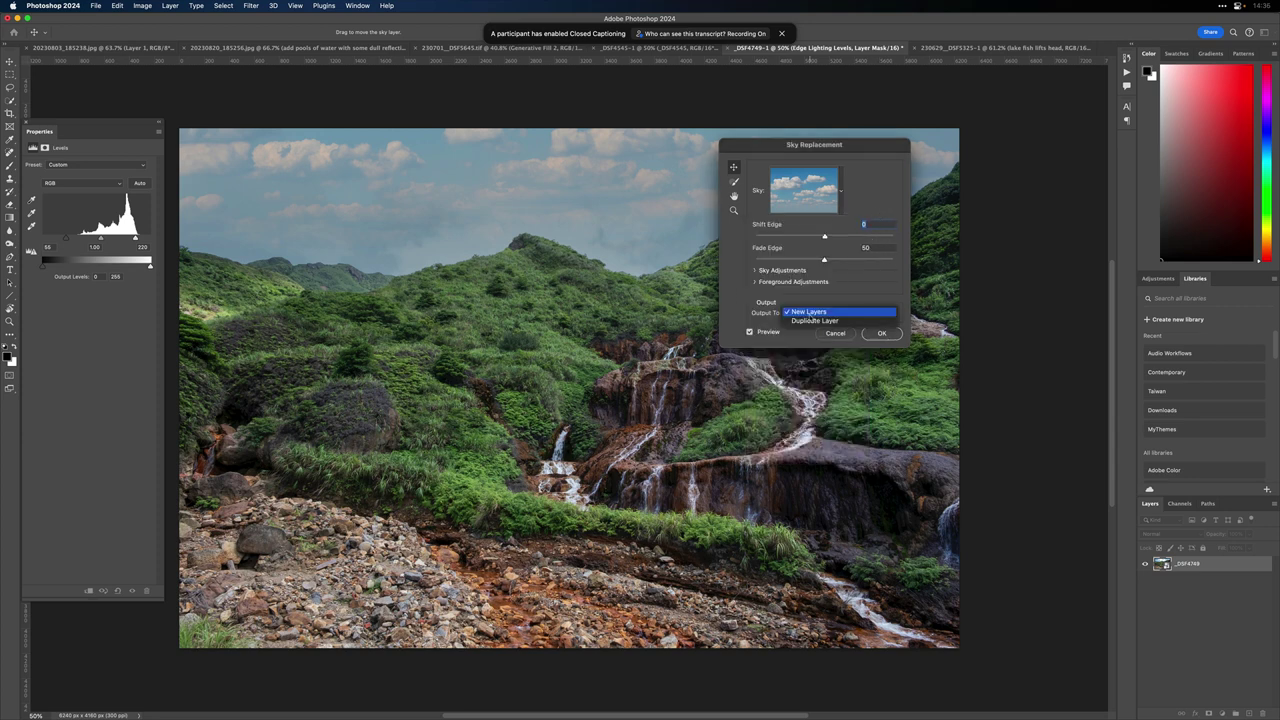
click(812, 312)
click(882, 334)
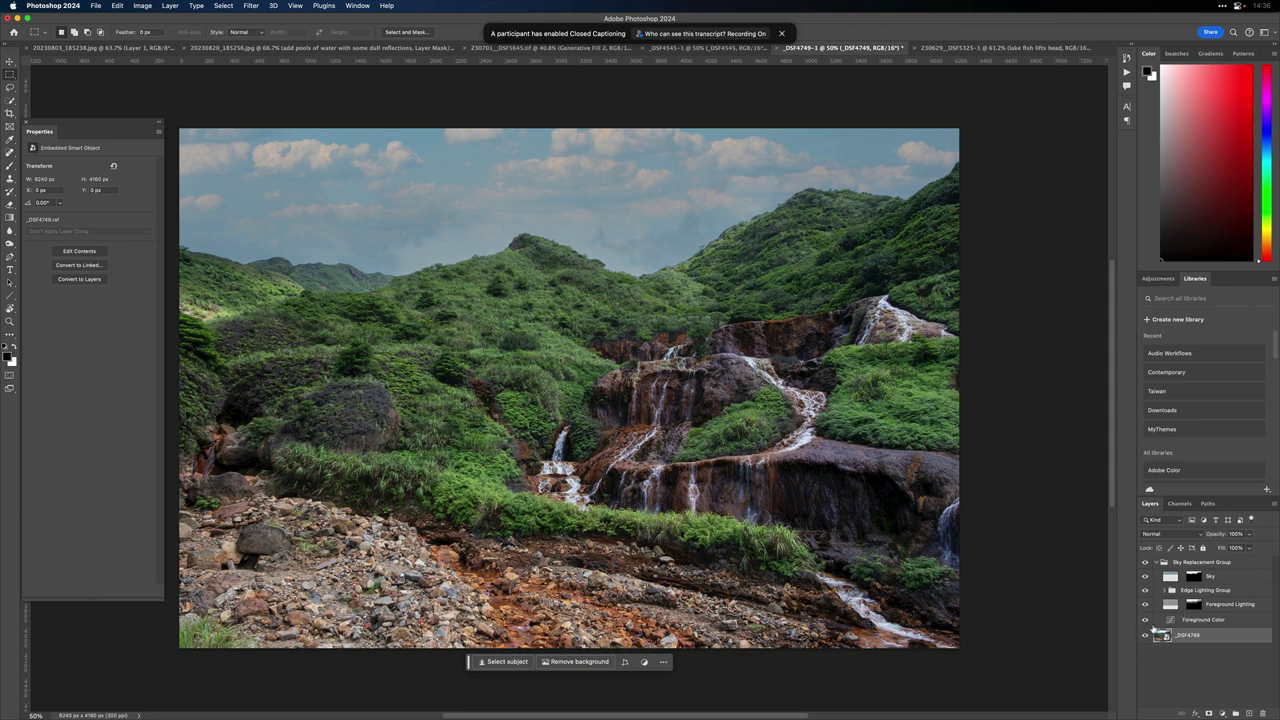
Step: Hide the Sky Replacement Group and select the whole sky on the _DSF4749 layer with the Quick Selection tool
click(1152, 563)
click(1146, 563)
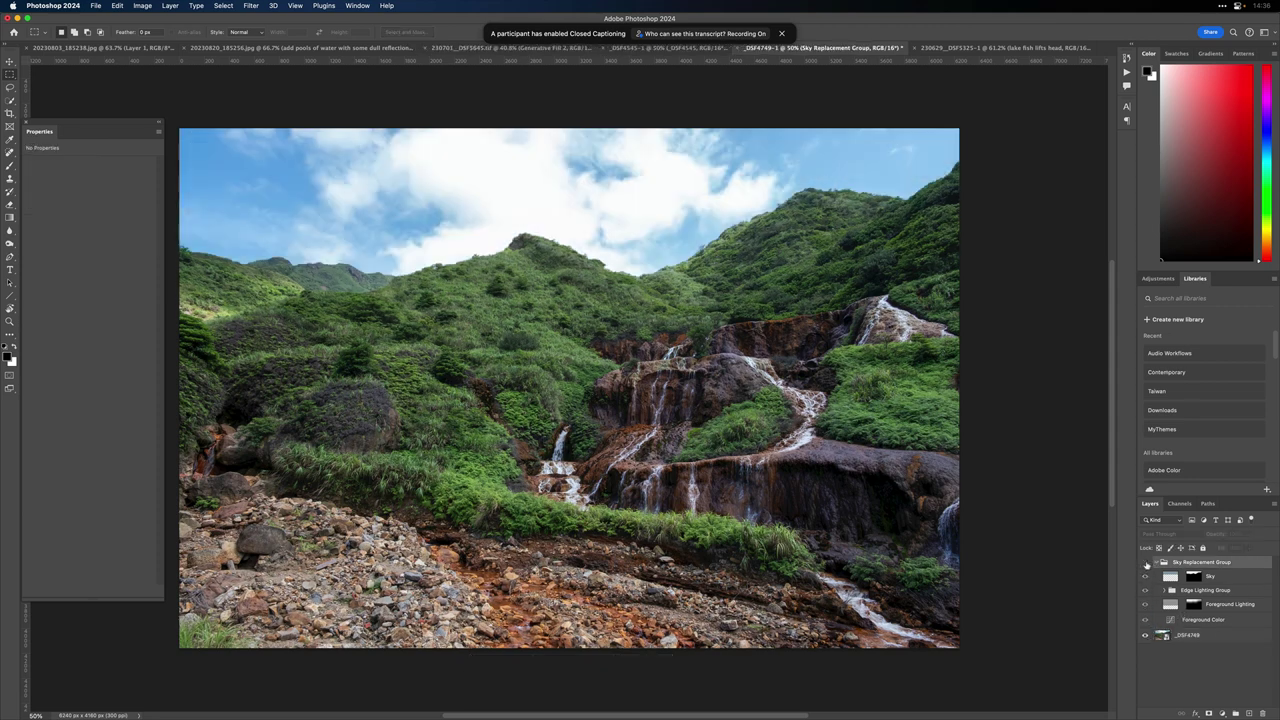
click(1186, 635)
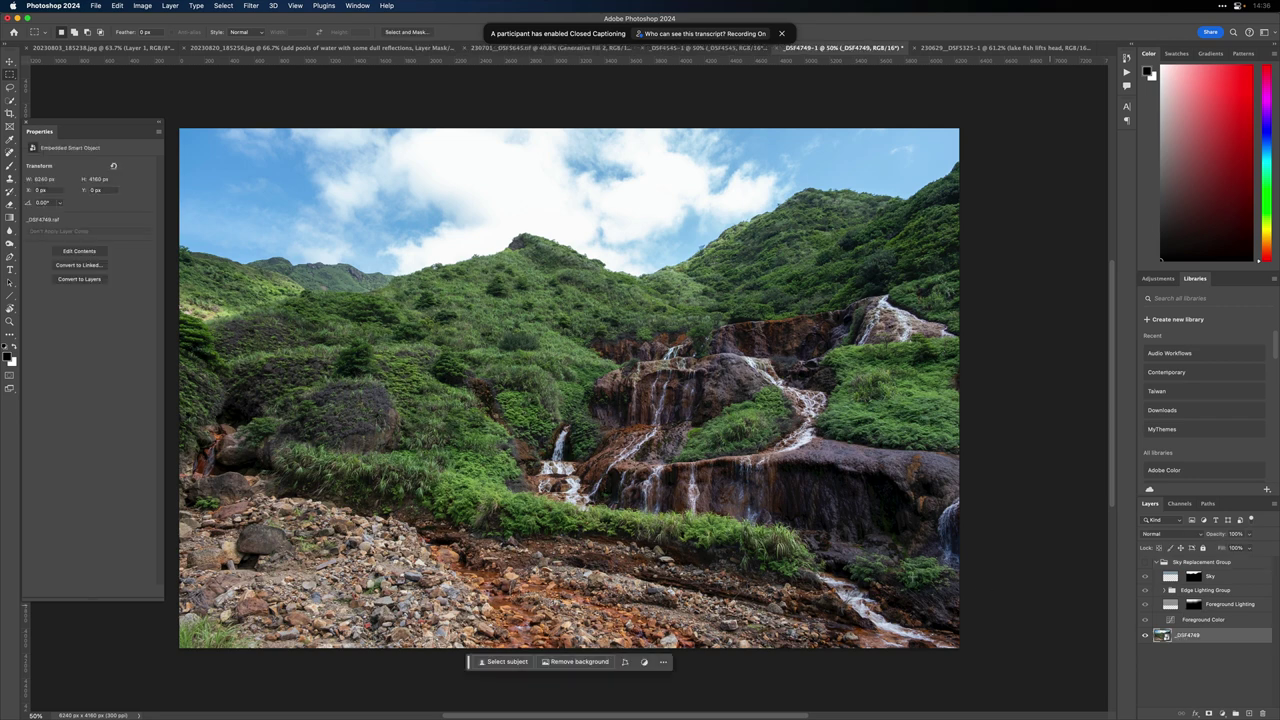
key(w)
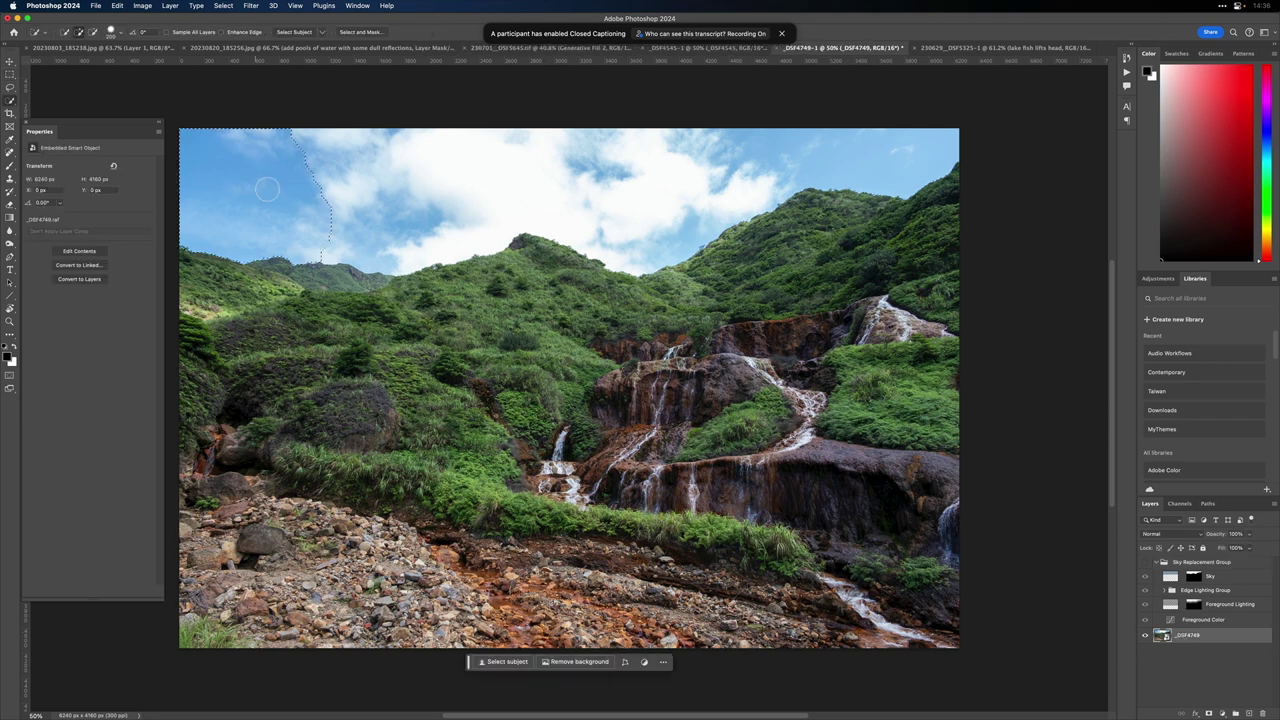
drag(266, 189, 431, 158)
drag(887, 116, 574, 117)
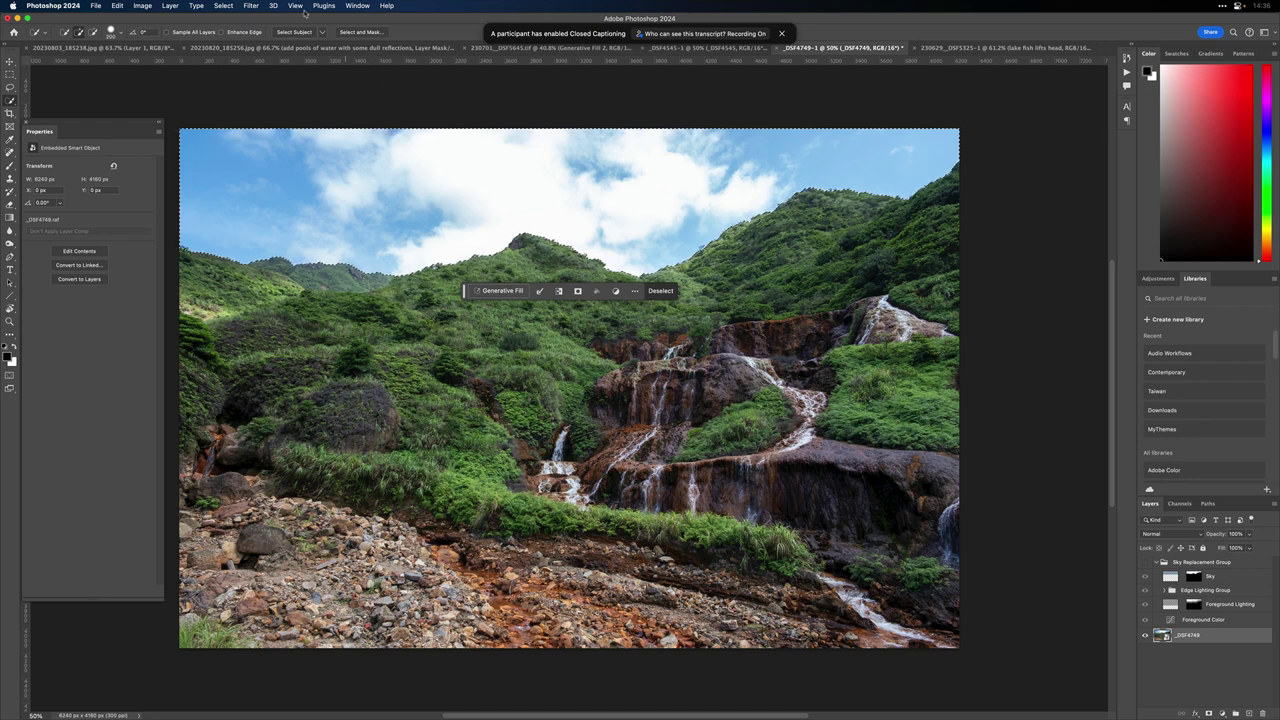
click(224, 6)
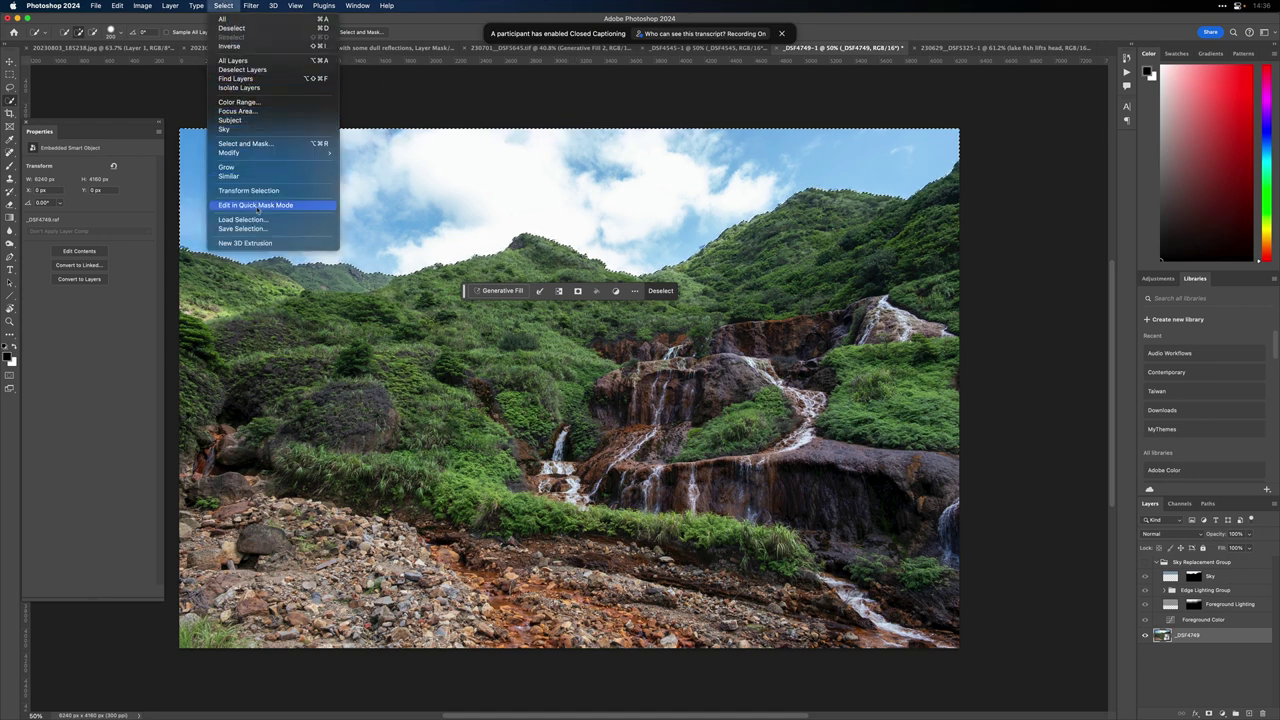
click(457, 214)
Step: Run Generative Fill on the selected sky with the prompt "early dawn sunrise"
click(502, 291)
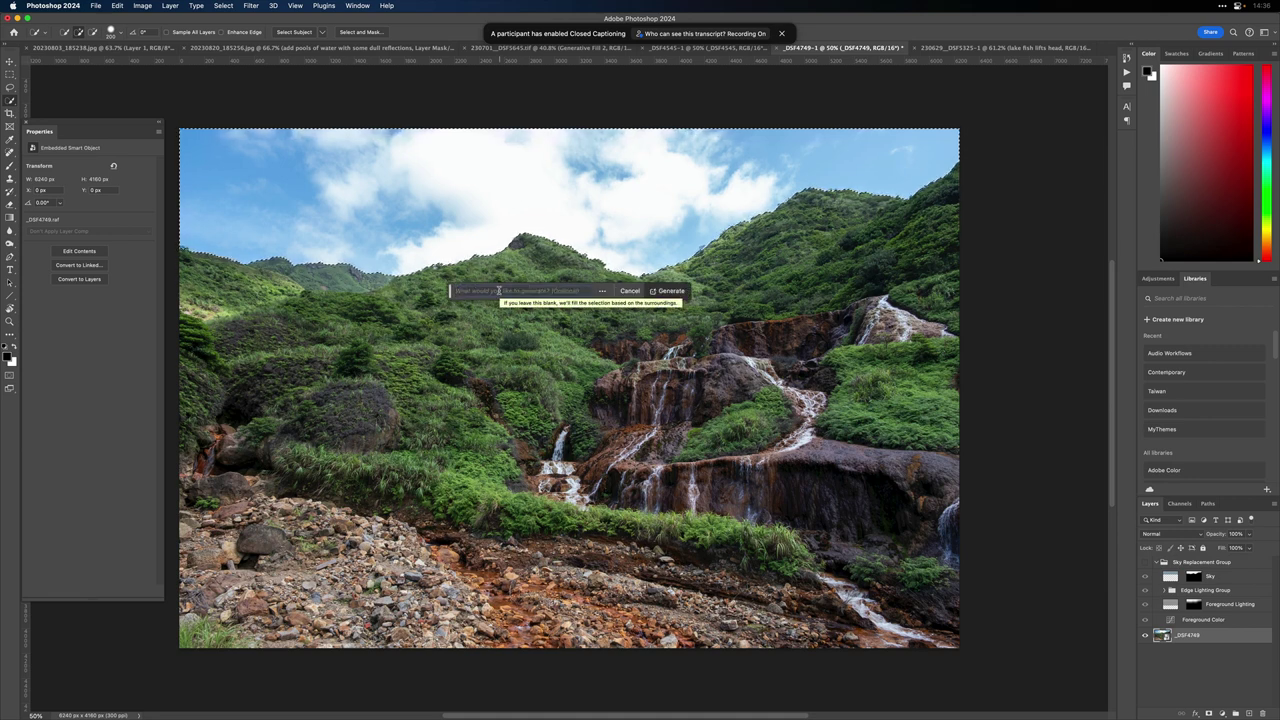
text(early dawn sunrise)
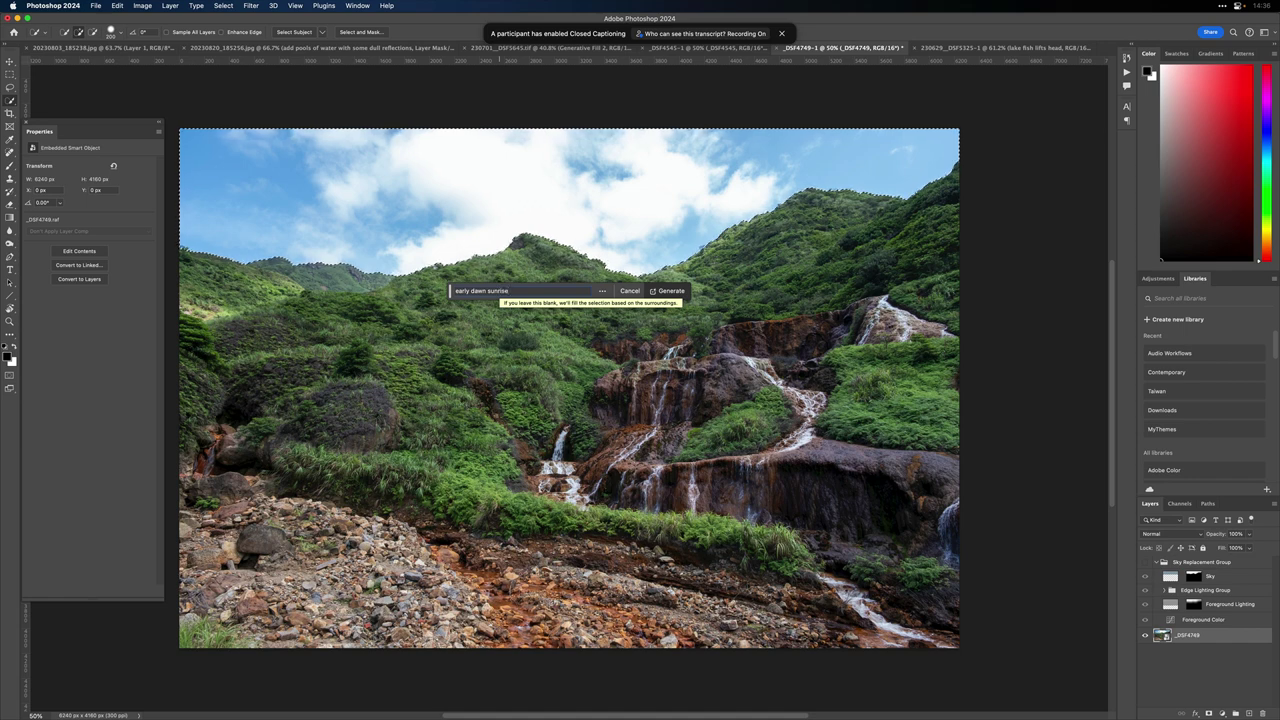
key(Return)
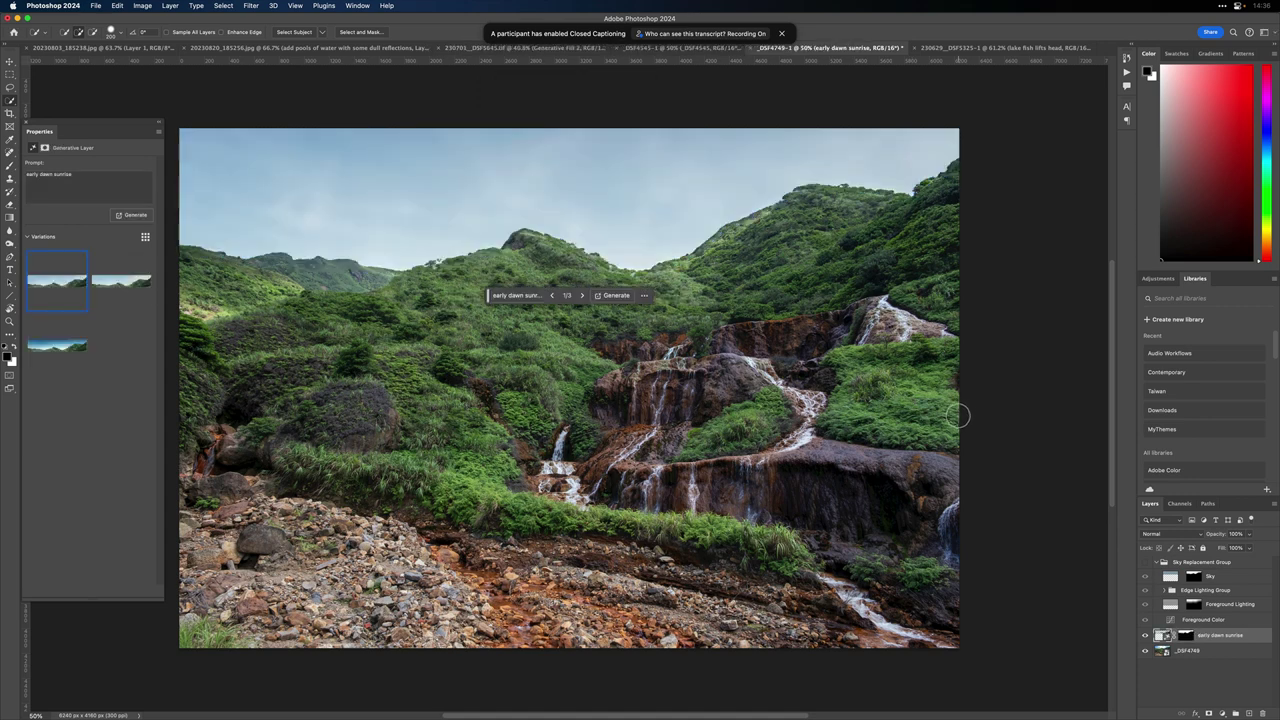
Step: Compare the generated sky variations and keep the second one
click(129, 284)
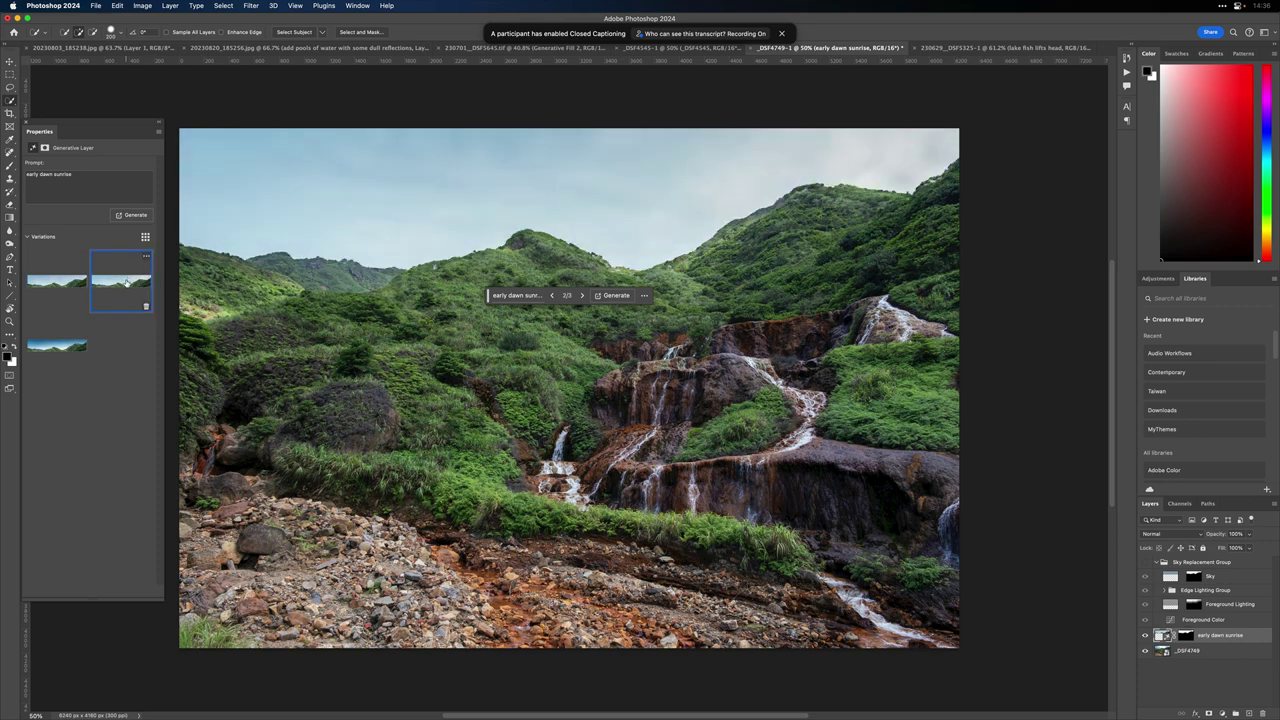
click(50, 348)
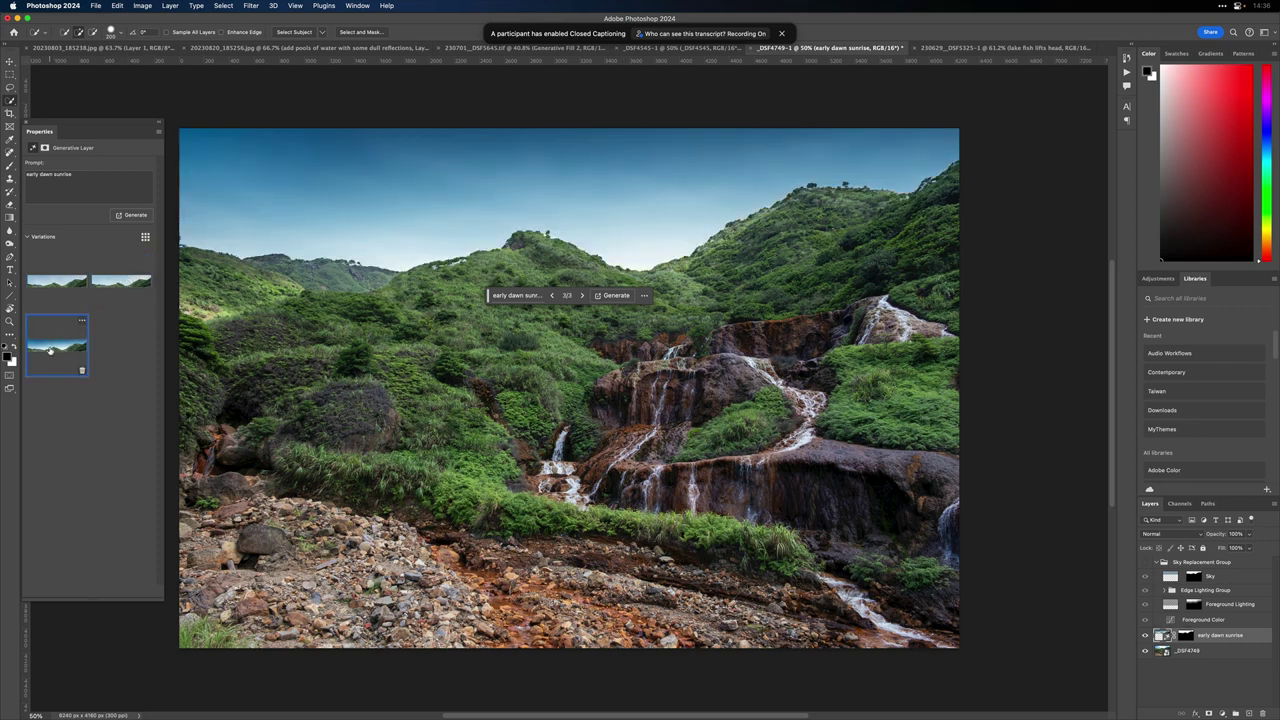
click(118, 285)
click(52, 349)
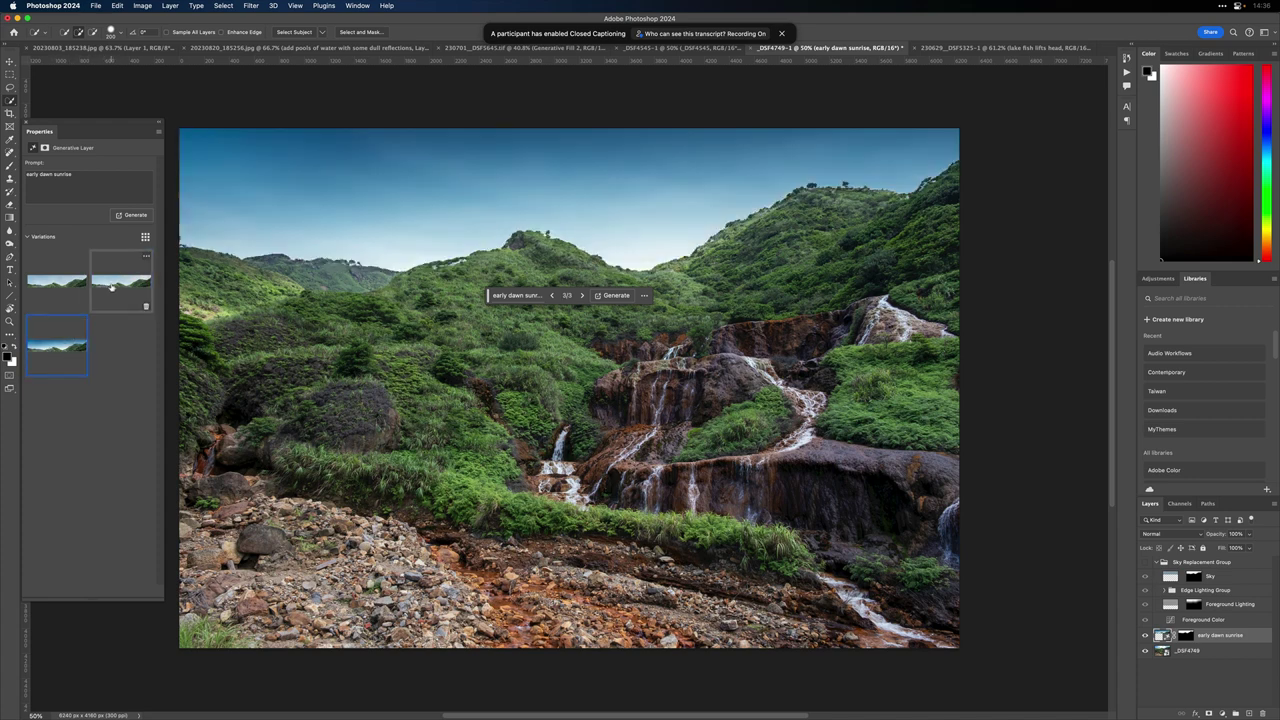
click(108, 282)
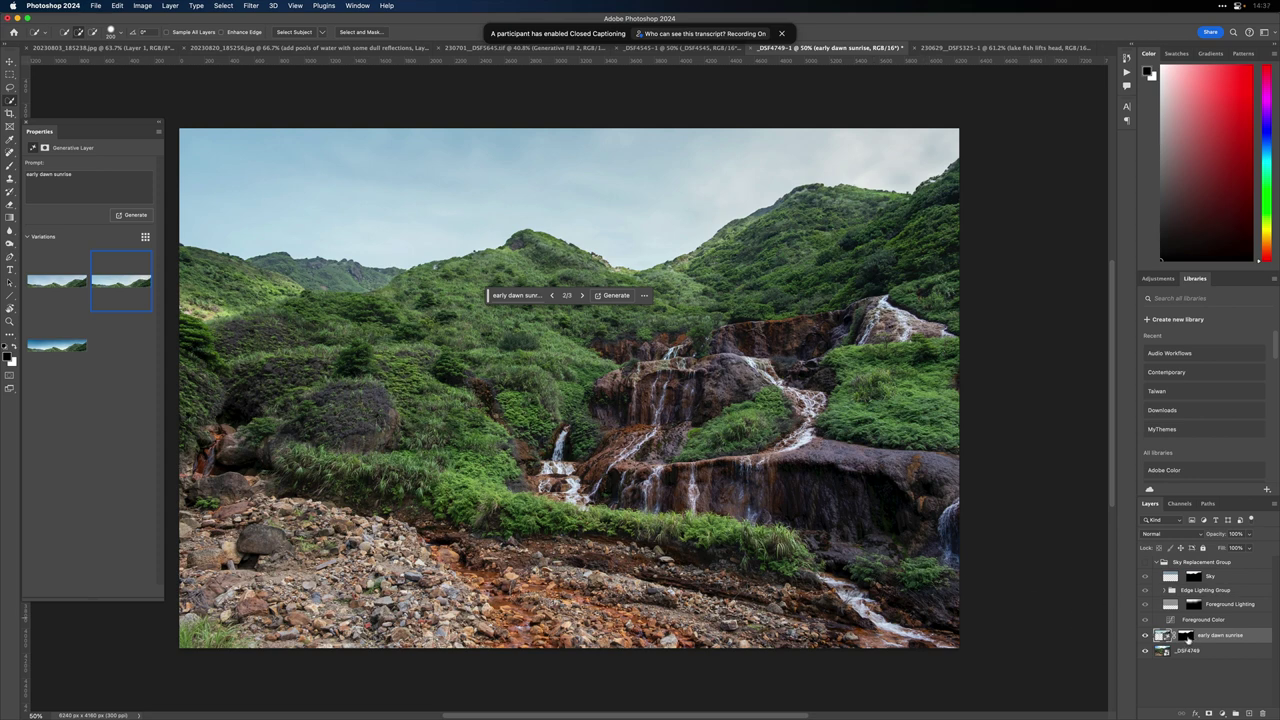
Step: Replace the early dawn sunrise layer's mask with one made from the Sky layer's mask selection
super+click(1192, 577)
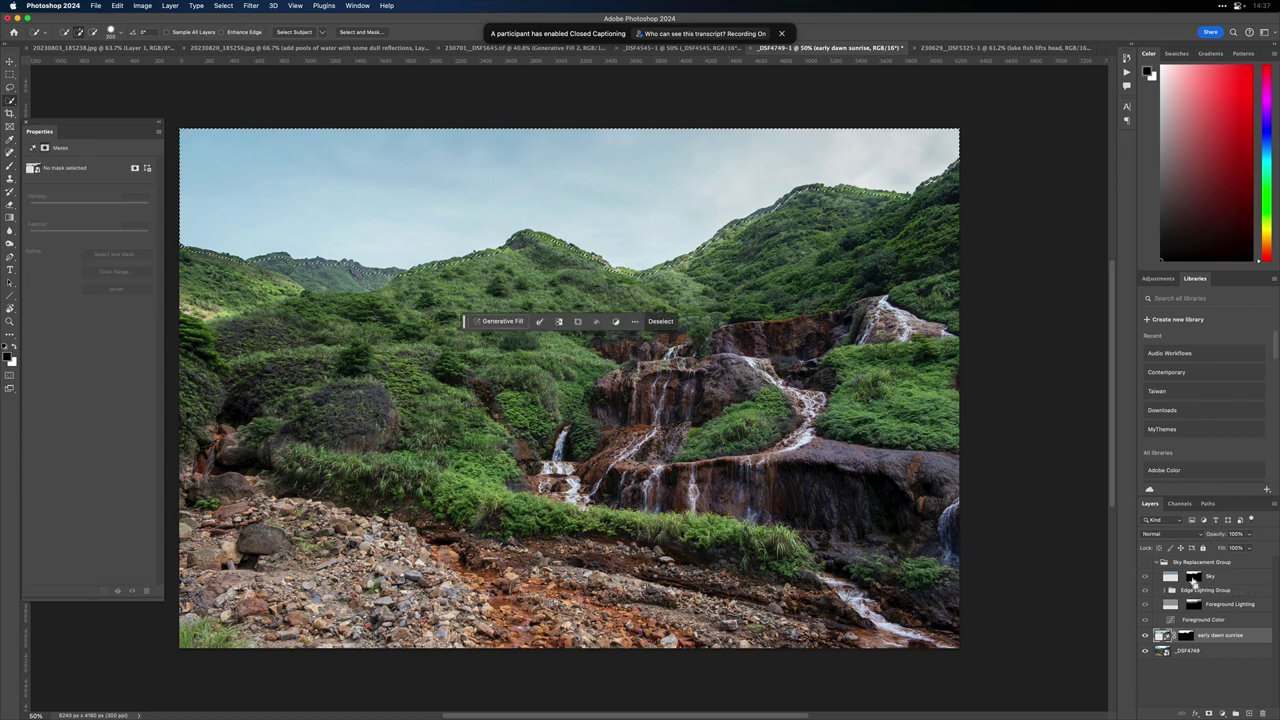
click(1186, 636)
drag(1186, 640, 1260, 712)
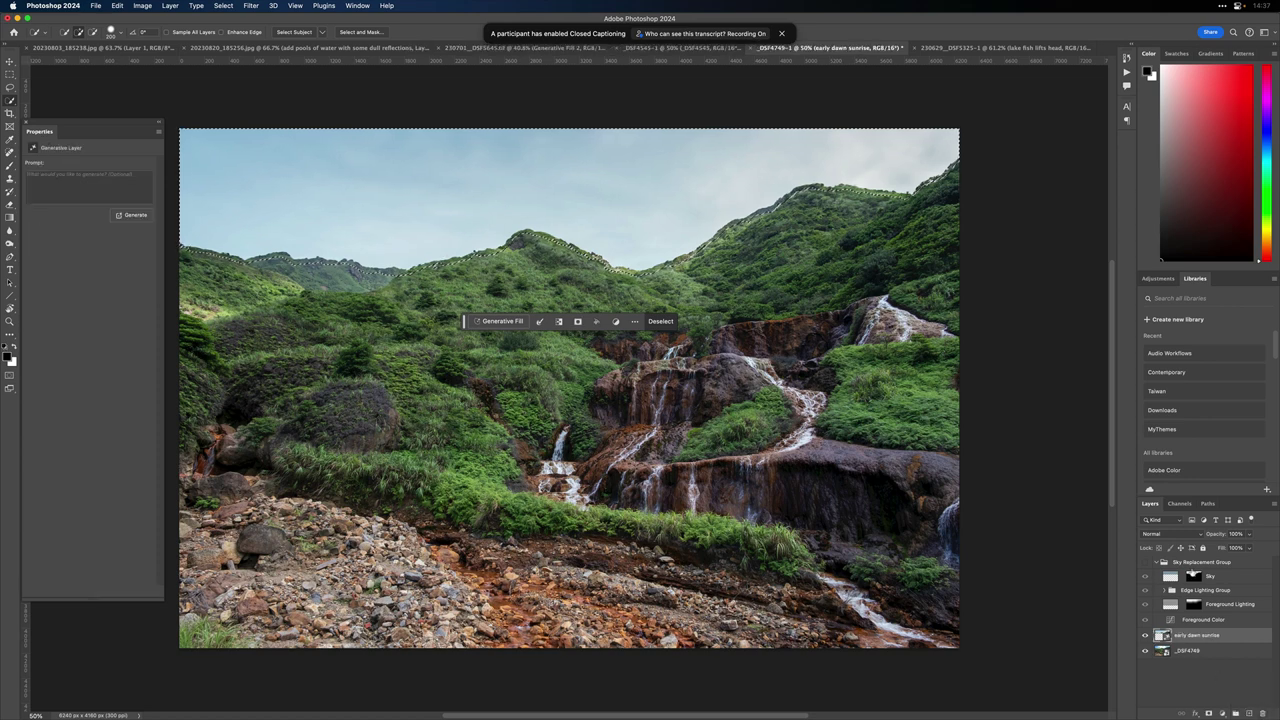
click(1195, 578)
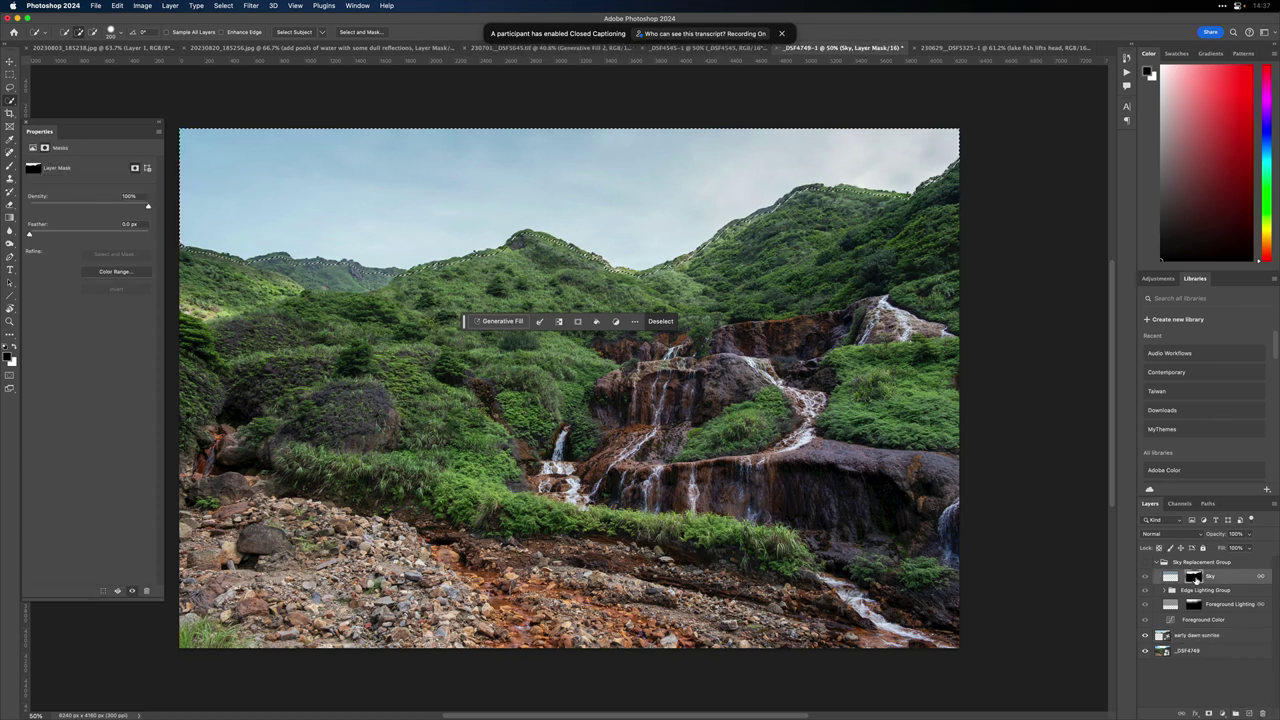
click(1195, 635)
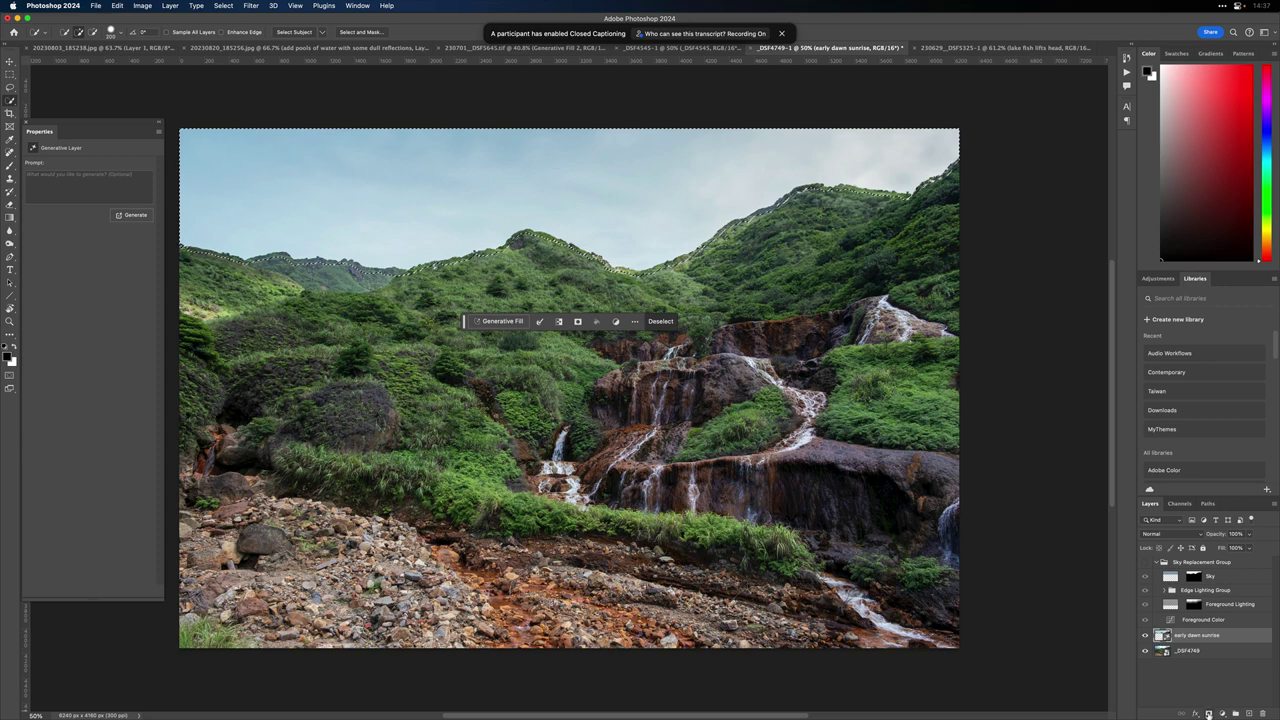
click(1208, 713)
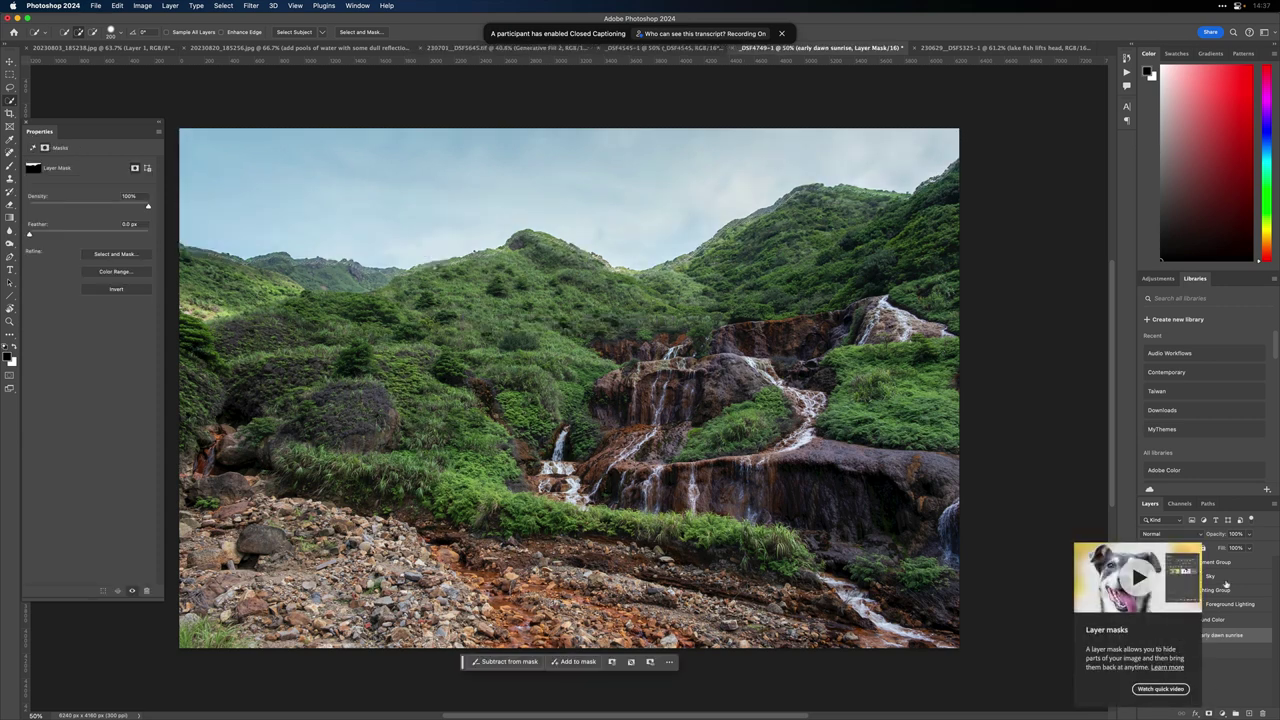
Step: Move the early dawn sunrise layer below Sky inside the Sky Replacement Group, with the group shown and the Sky layer hidden
drag(1165, 641, 1200, 592)
click(1145, 576)
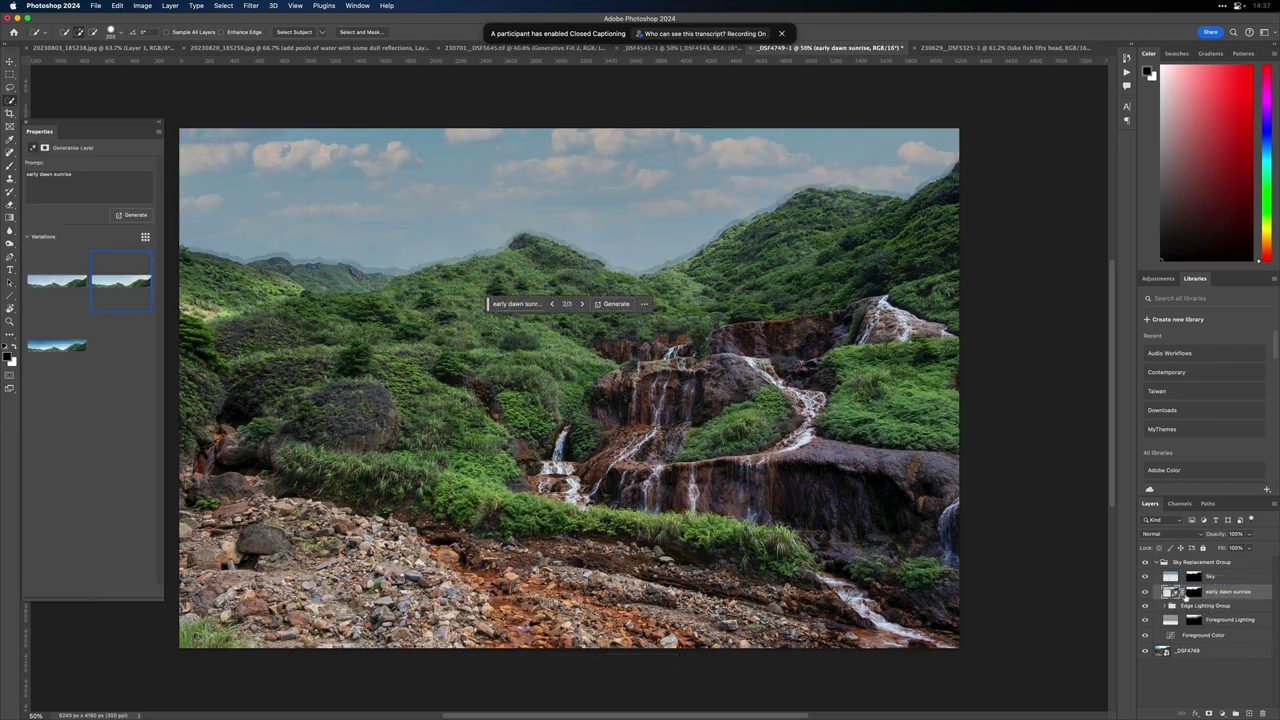
click(1145, 577)
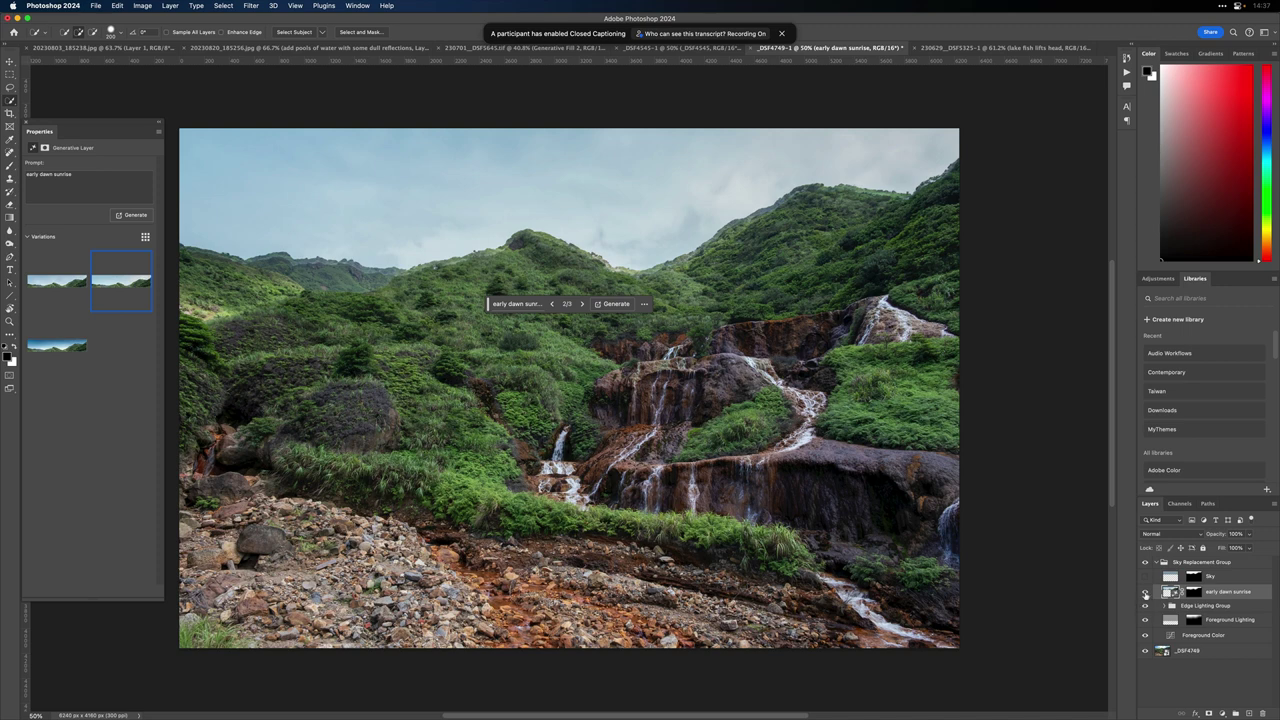
click(1145, 592)
click(1145, 592)
Step: Expand the Edge Lighting Group and adjust its desaturation layer's hue and its Edge Lighting Levels input sliders
click(1160, 606)
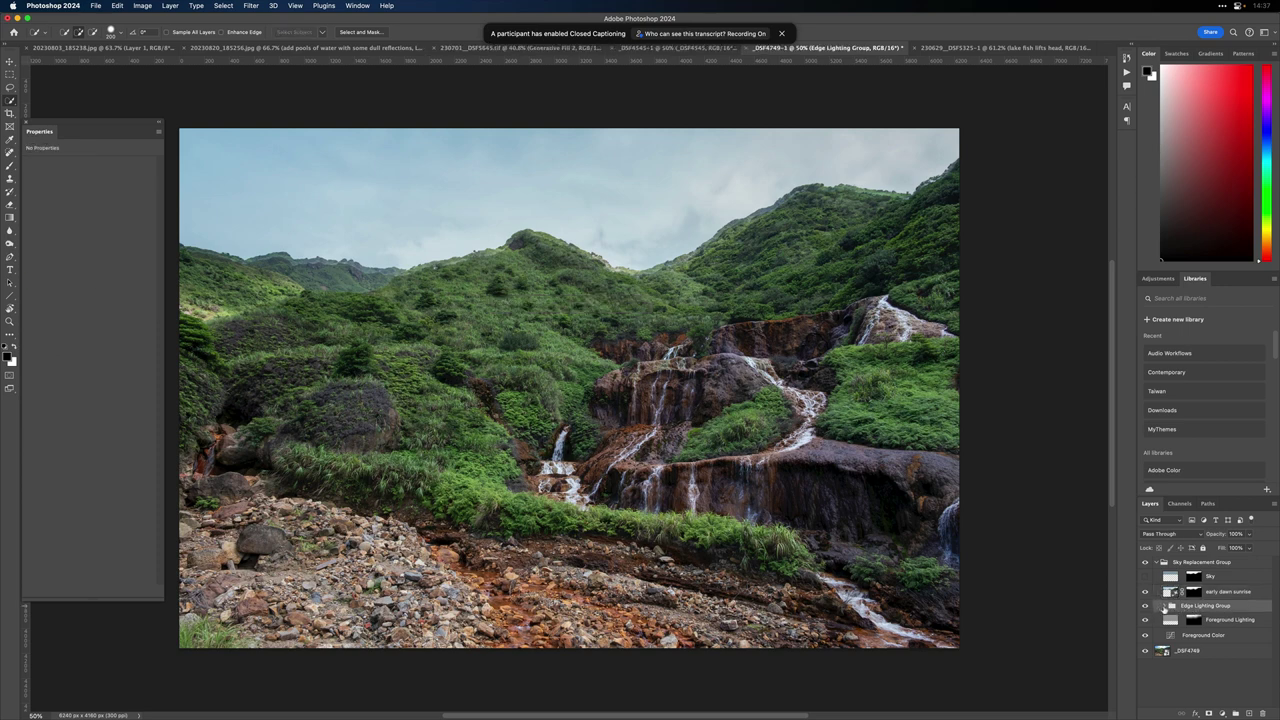
click(1166, 607)
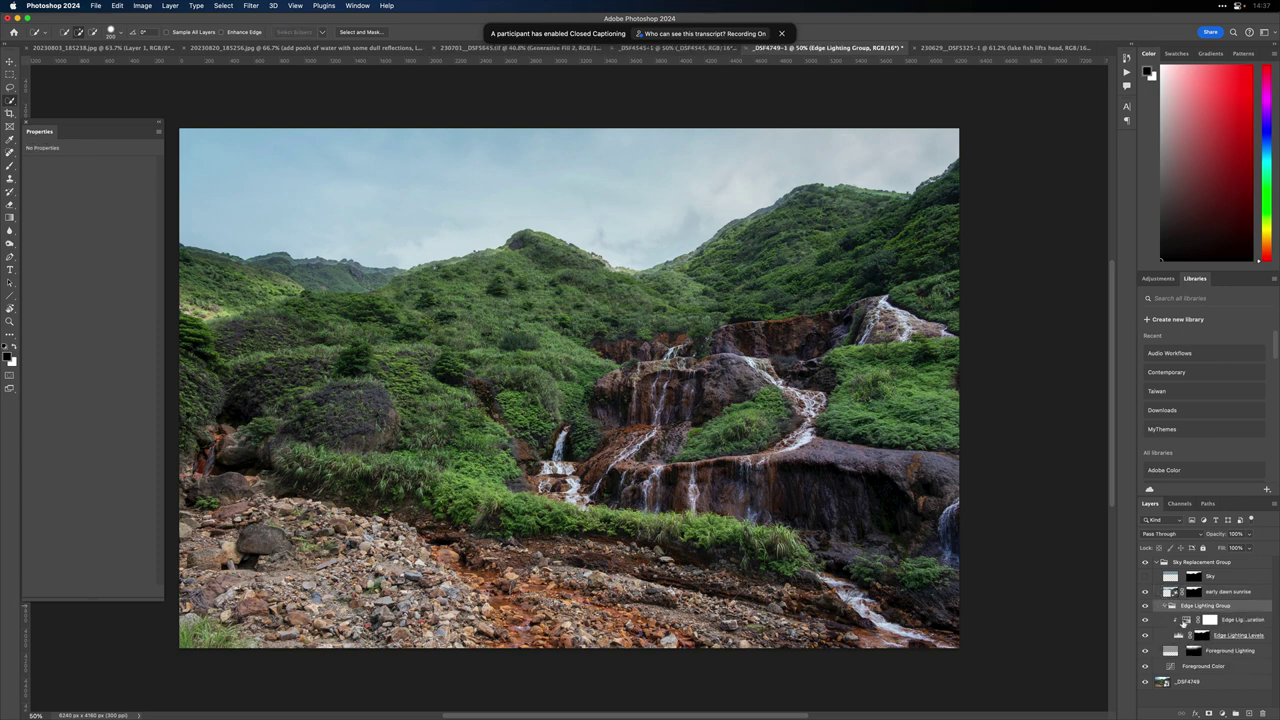
click(1185, 621)
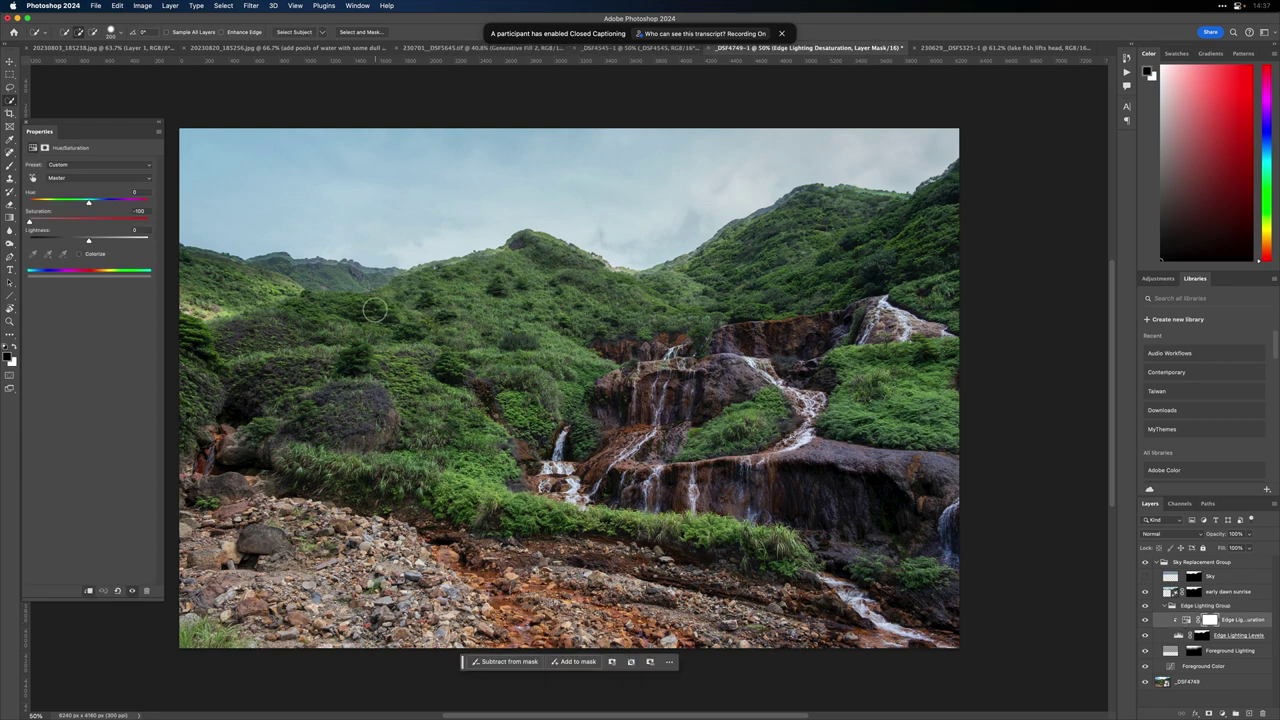
drag(90, 203, 108, 208)
click(1183, 637)
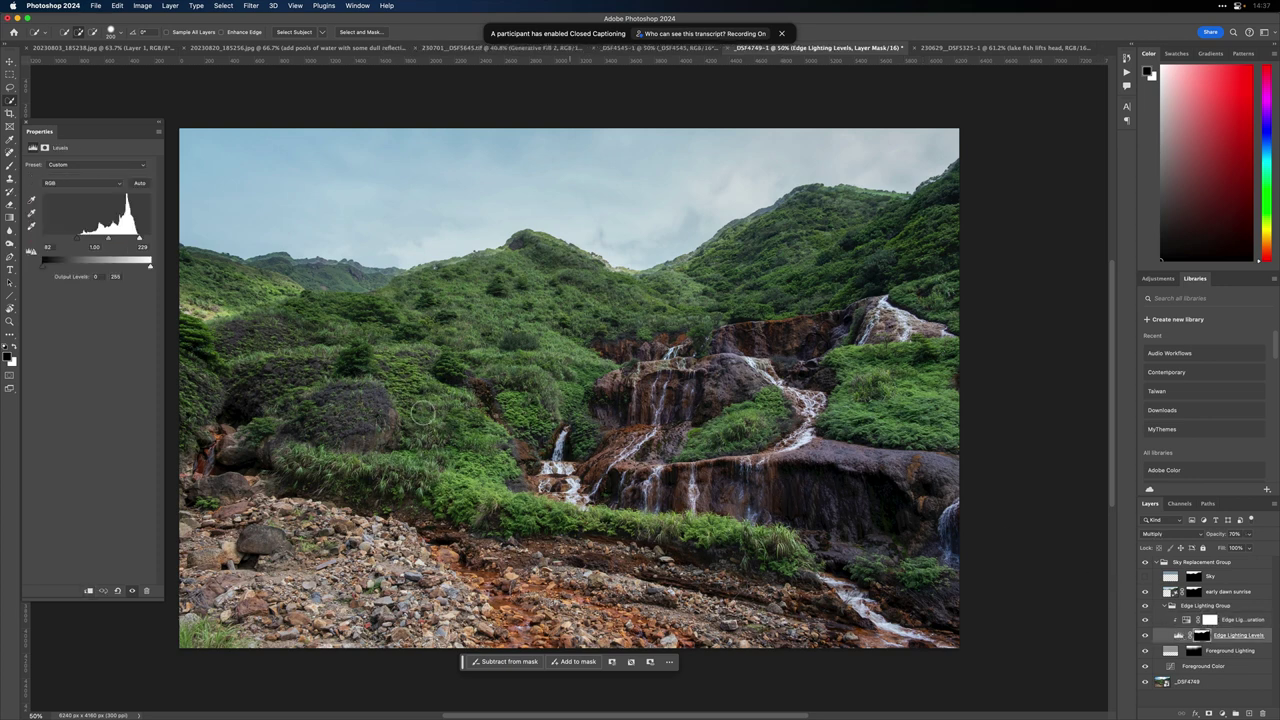
drag(90, 243, 118, 241)
Step: Toggle the Sky layer's visibility to compare the skies and collapse the Sky Replacement Group
click(1145, 578)
click(1145, 578)
click(1157, 562)
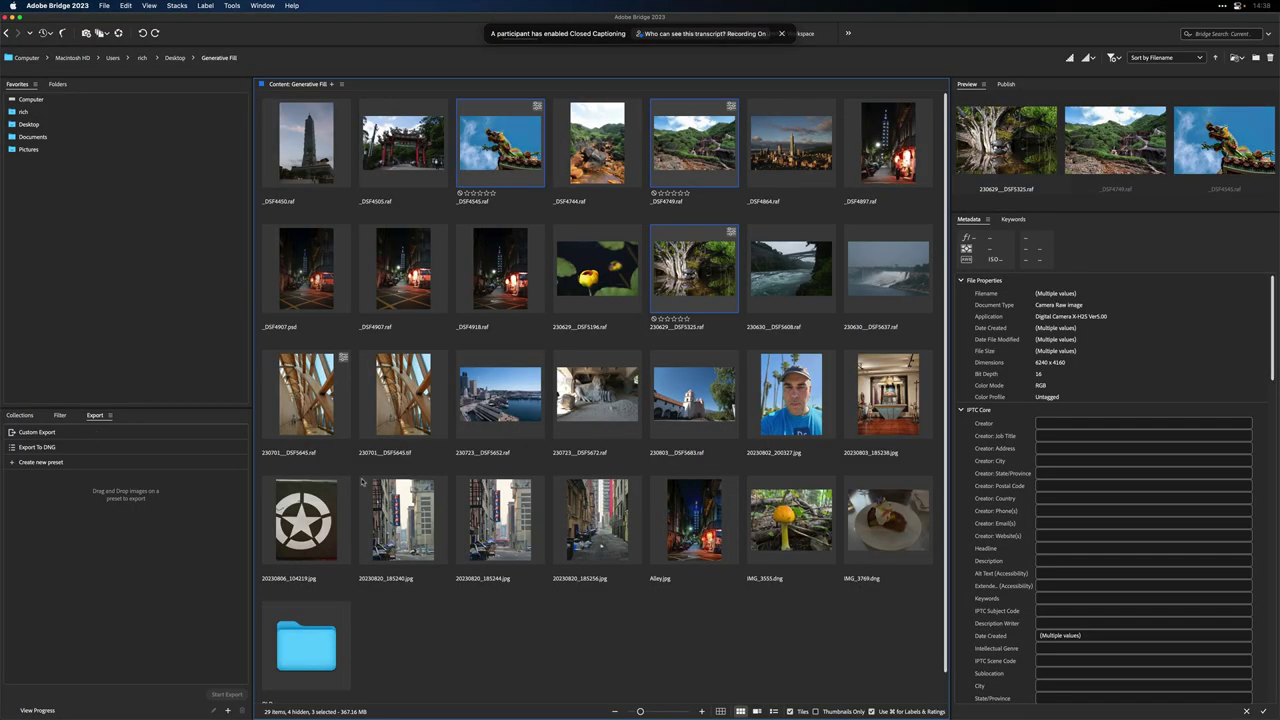
Step: Open the OLD folder within the Generative Fill folder in Adobe Bridge
click(497, 447)
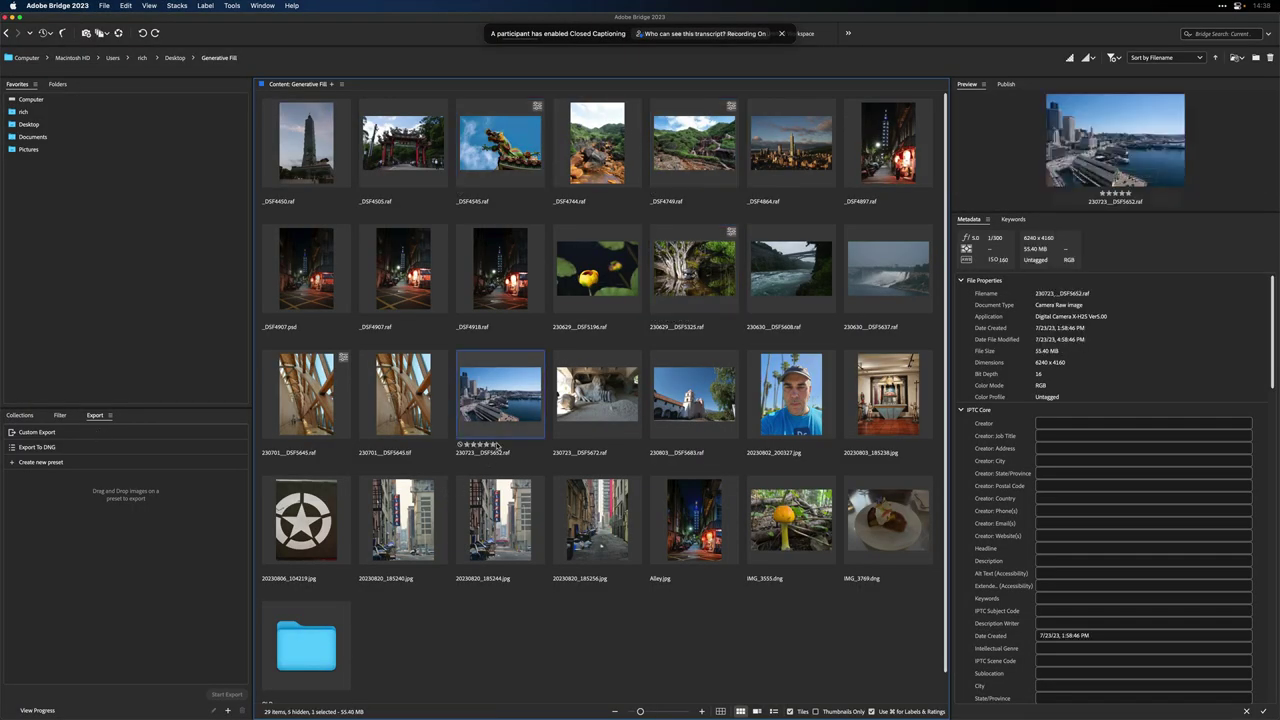
double_click(312, 649)
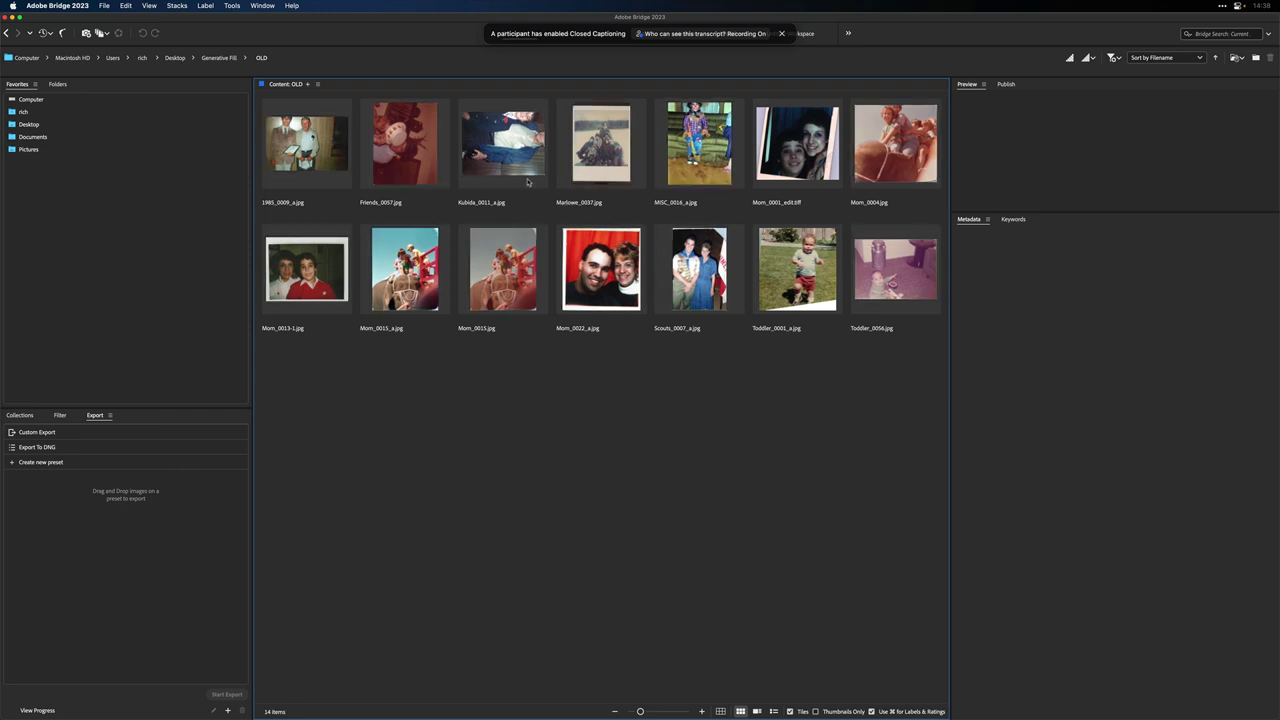
Step: Select the sideways 0011_a photo, MISC_0016_a, Mom_0004, Mom_0013-1, Mom_0015, Scouts_0007_a, Toddler_0001_a and Toddler_0056, and open them in Adobe Photoshop 2024
click(520, 161)
super+click(699, 143)
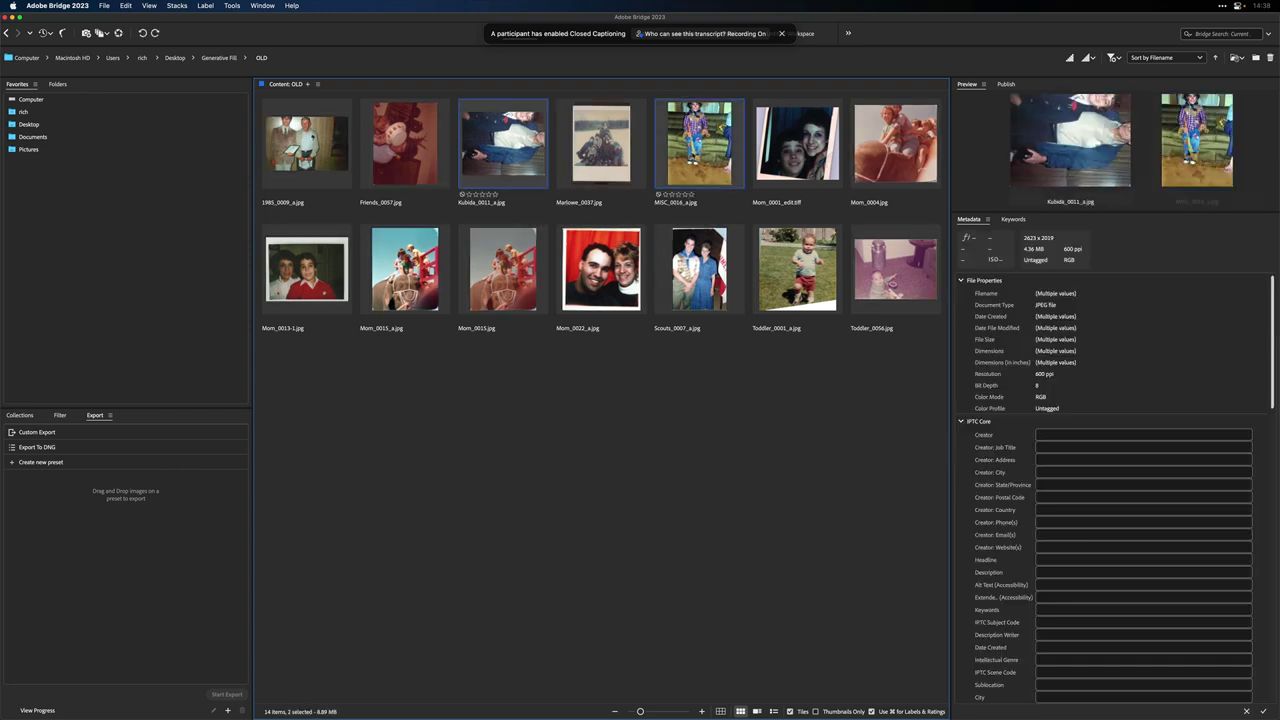
super+click(895, 143)
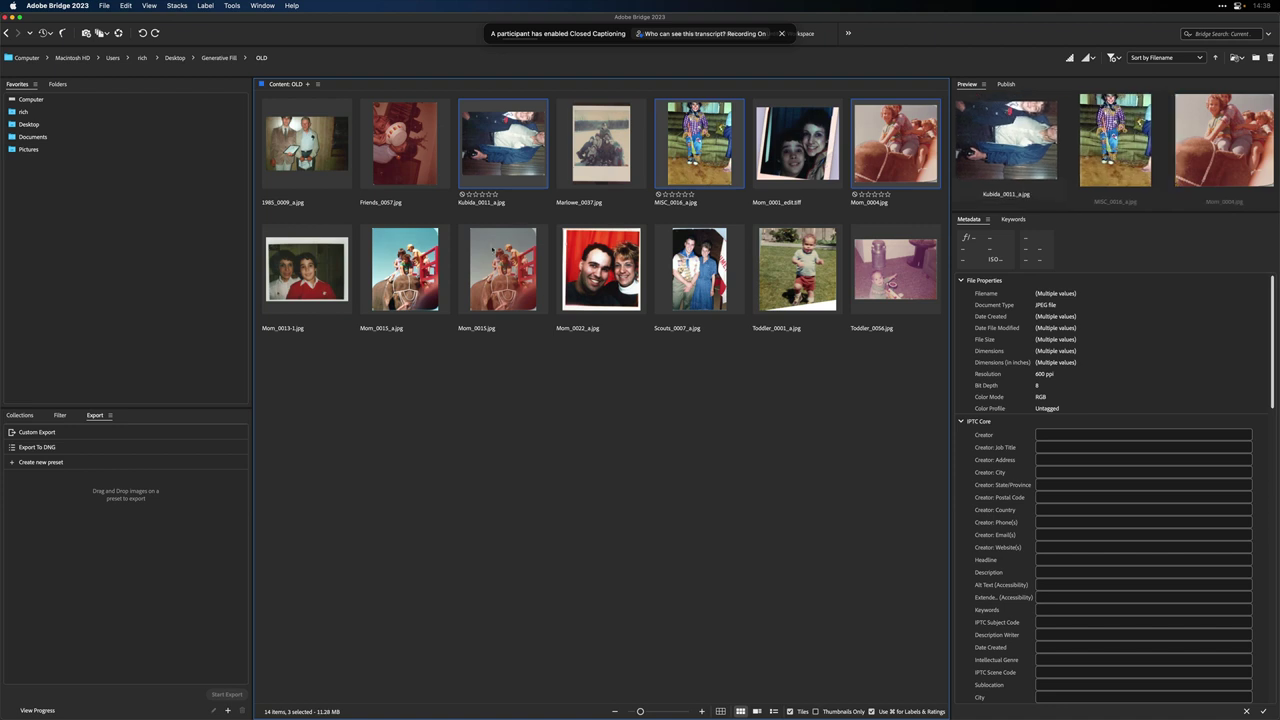
super+click(307, 270)
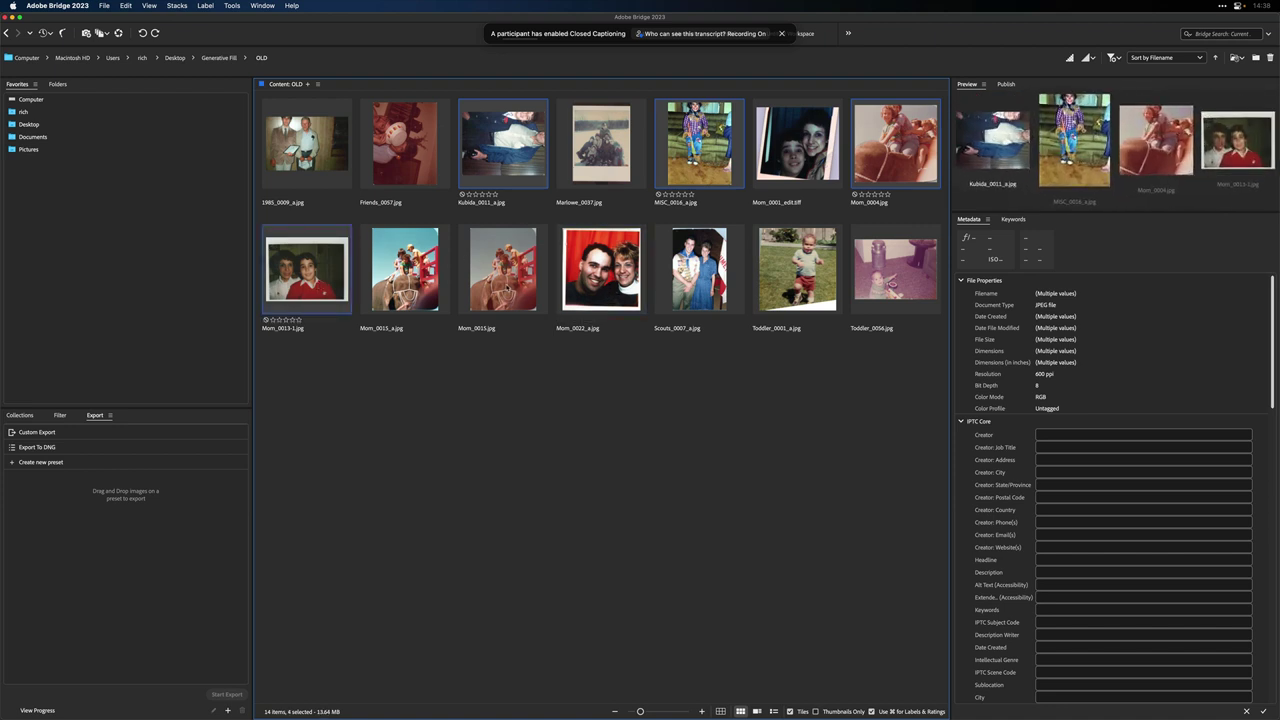
super+click(506, 284)
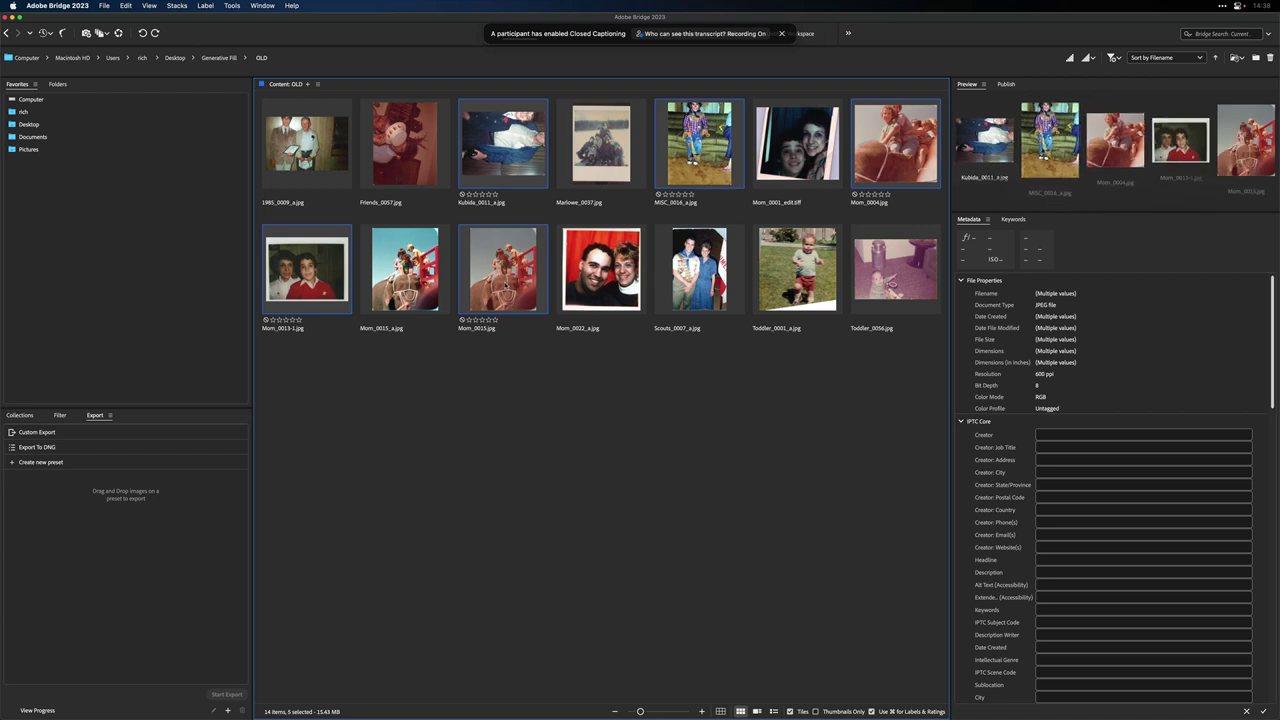
super+click(797, 270)
super+click(710, 275)
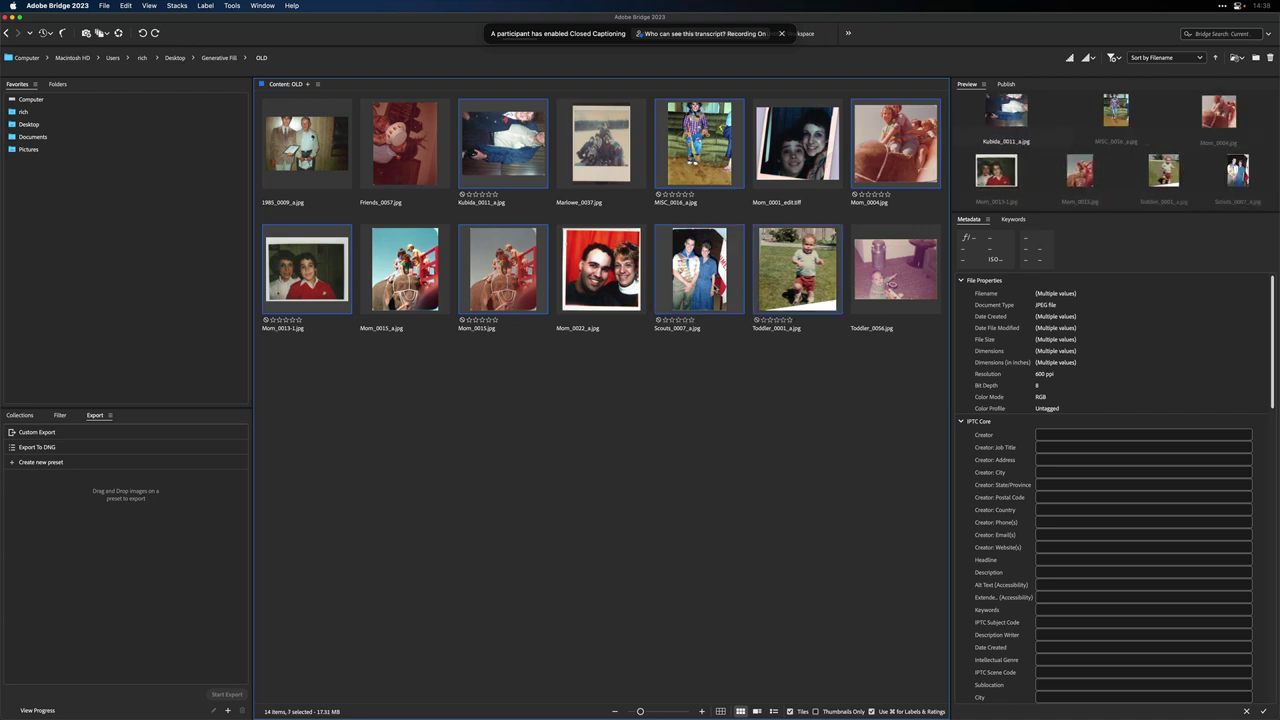
super+click(882, 267)
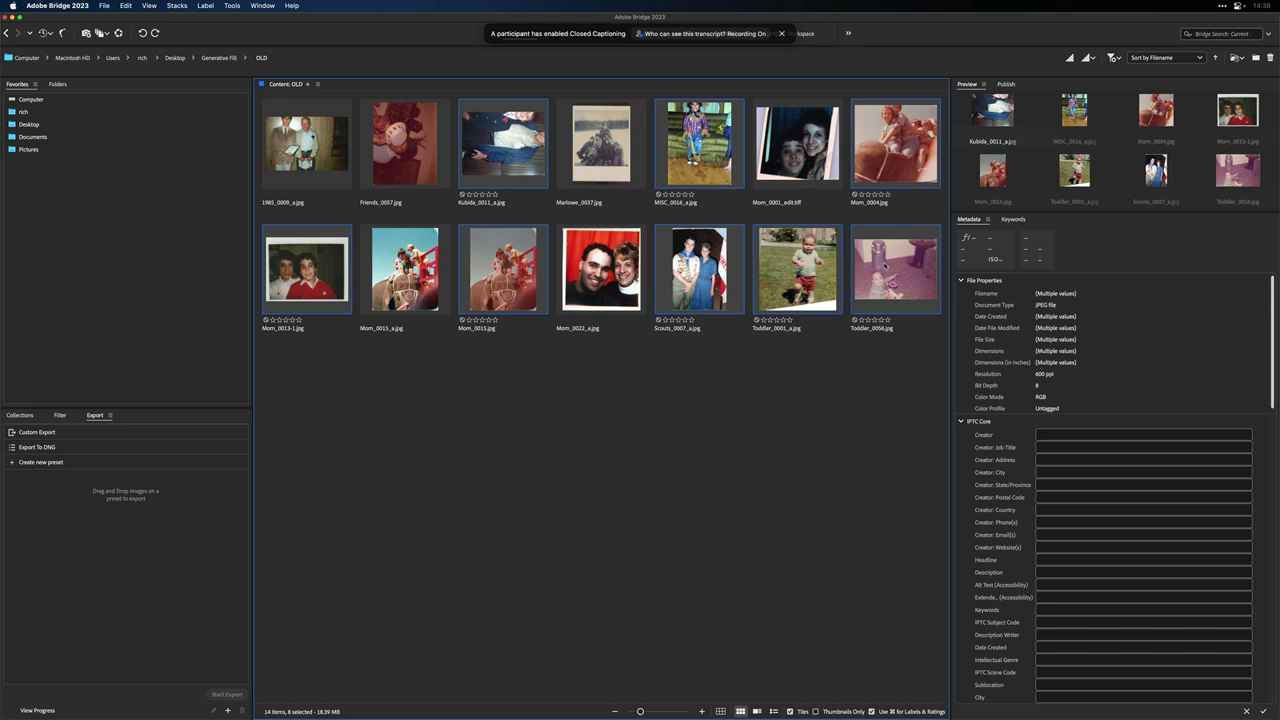
right_click(884, 266)
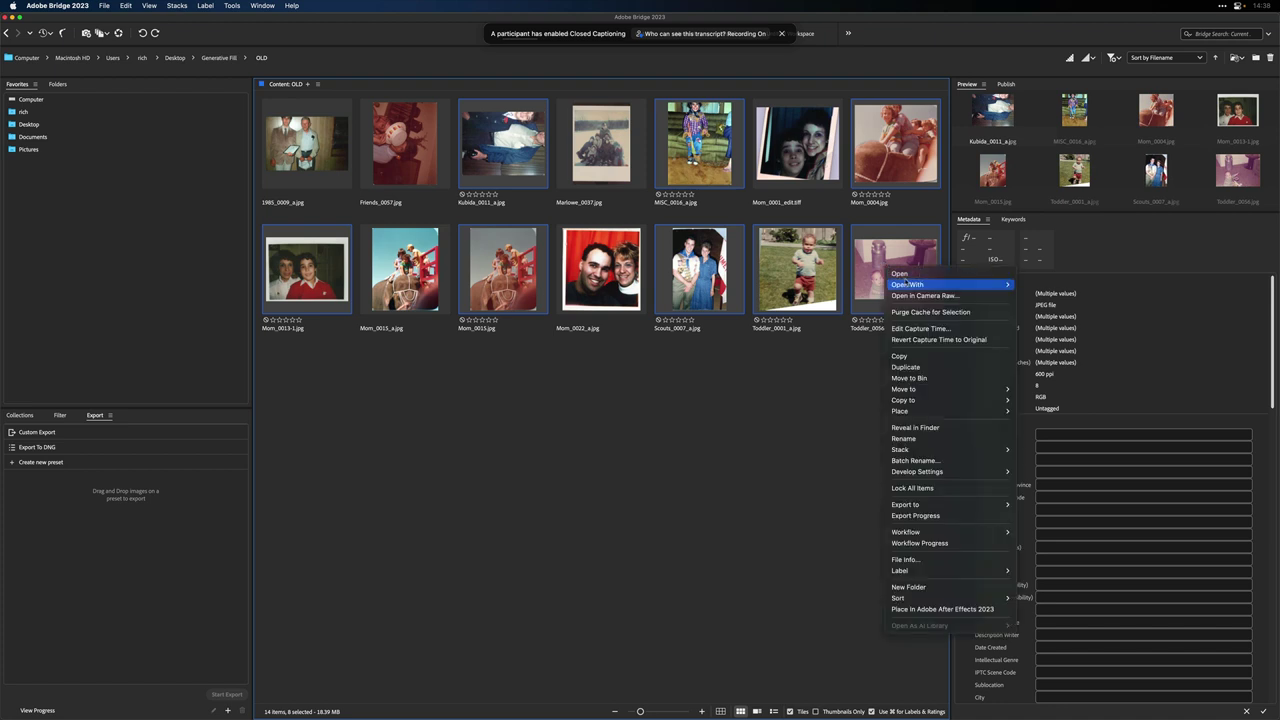
mouse_move(907, 285)
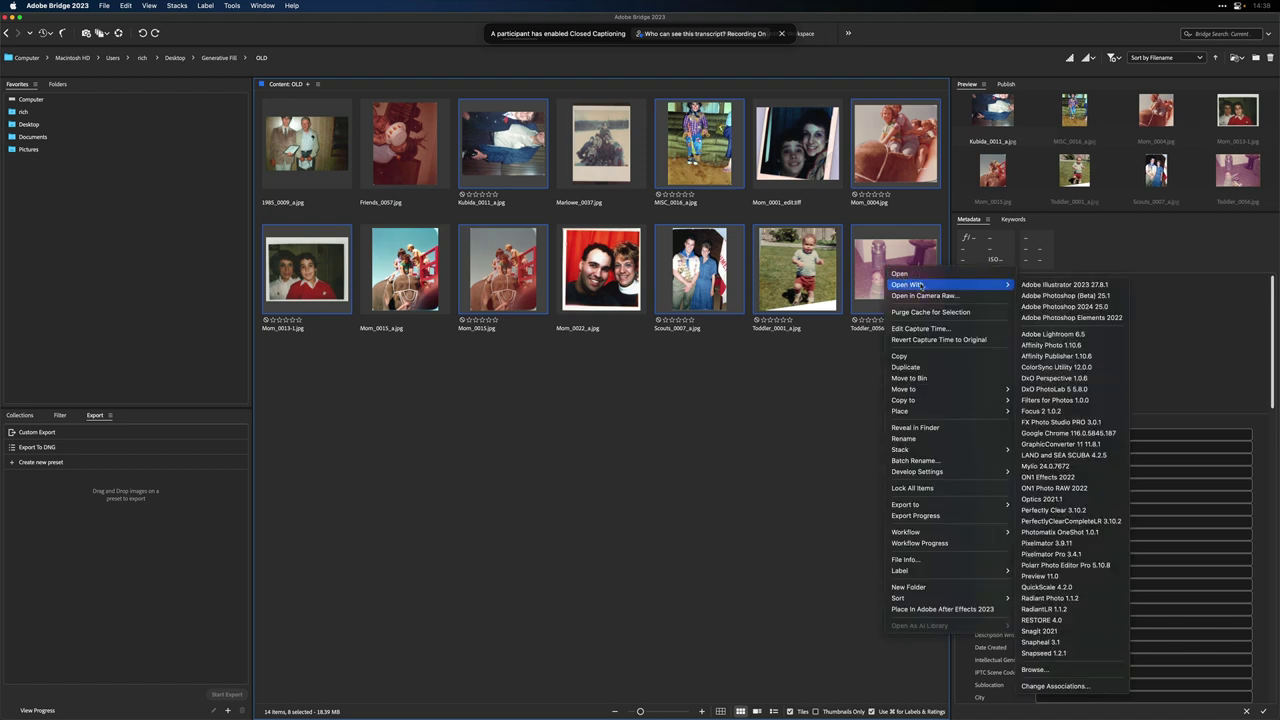
click(1107, 310)
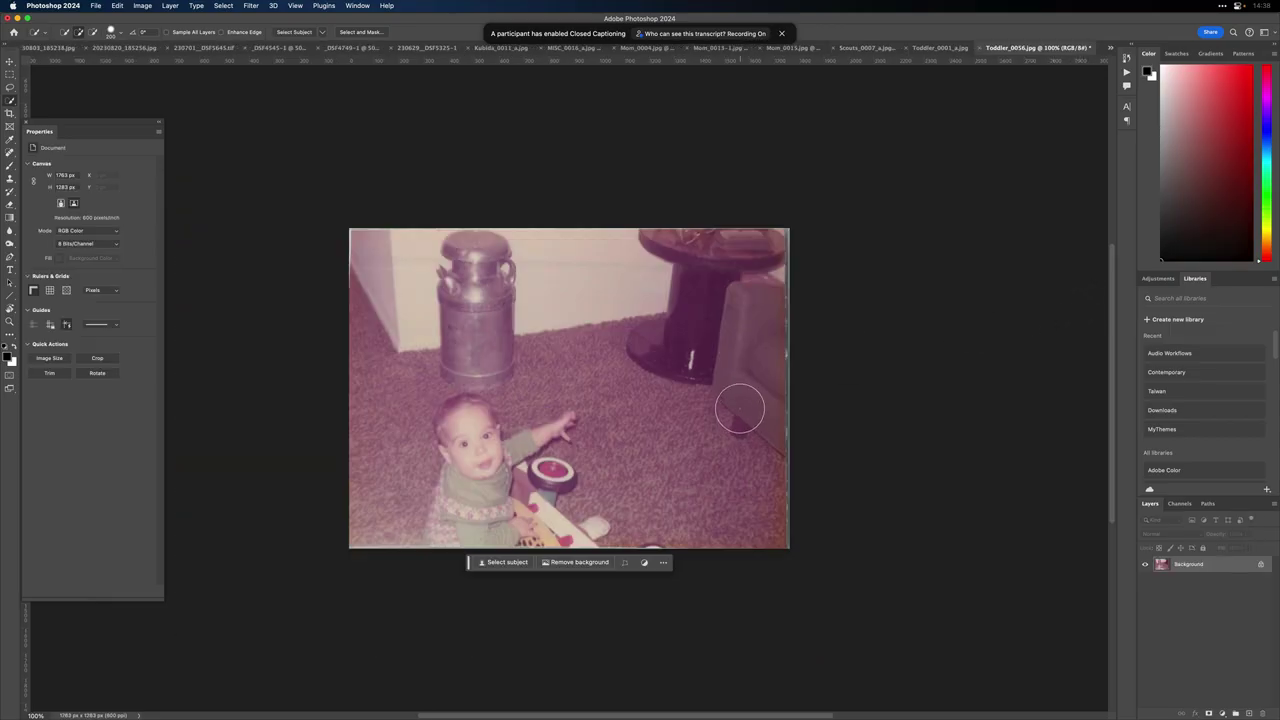
Step: Enlarge the canvas of Toddler_0001_a.jpg to 150 percent in both width and height, keeping the photo centred
click(928, 48)
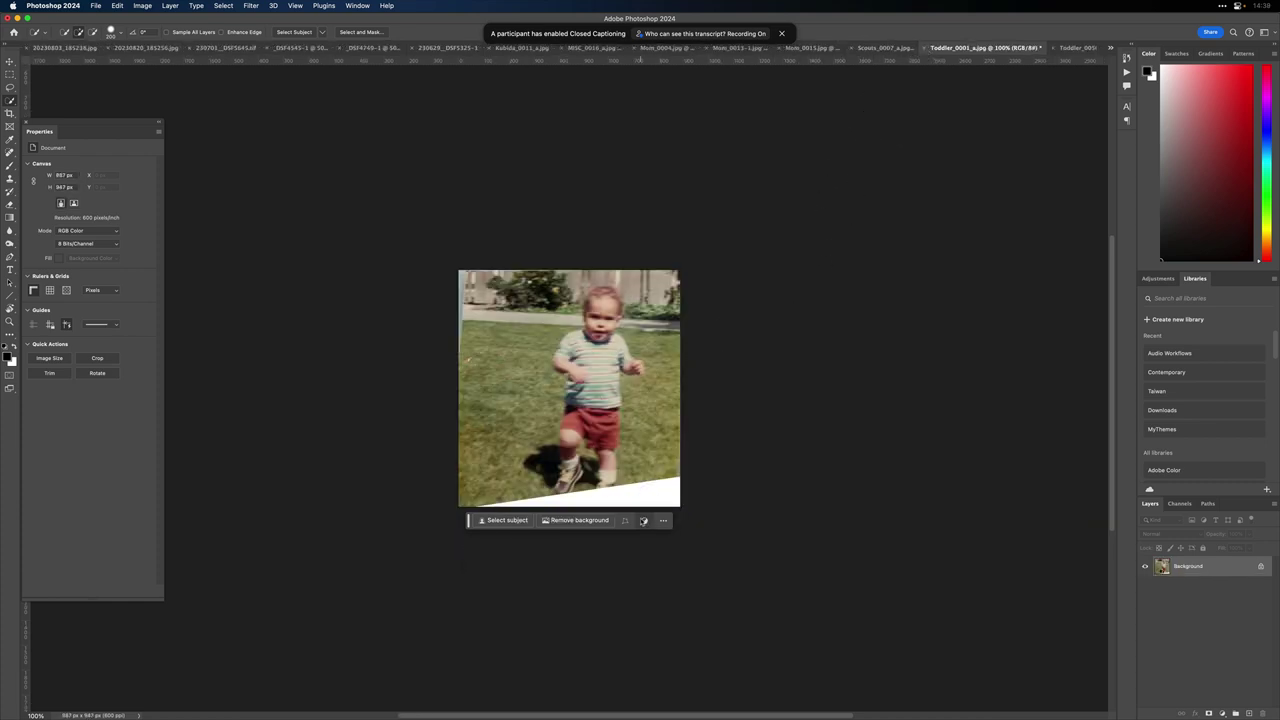
click(139, 5)
click(150, 89)
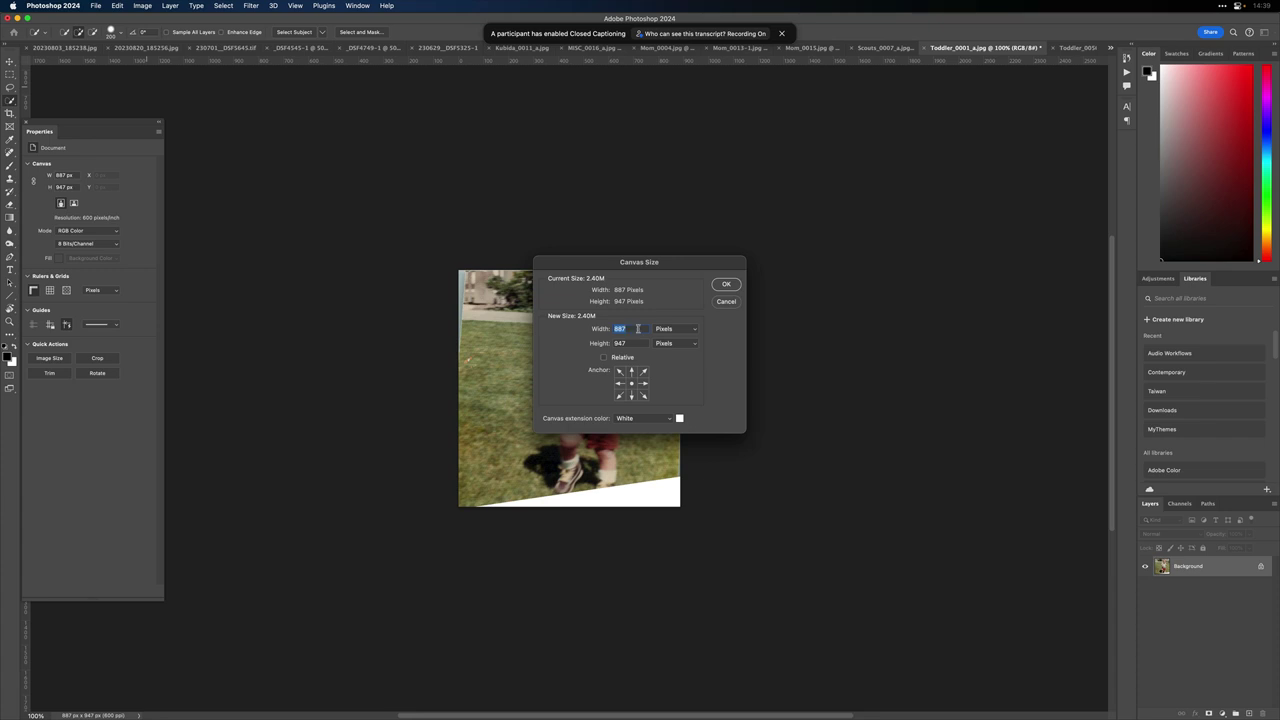
click(676, 331)
click(669, 318)
text(150150)
key(Return)
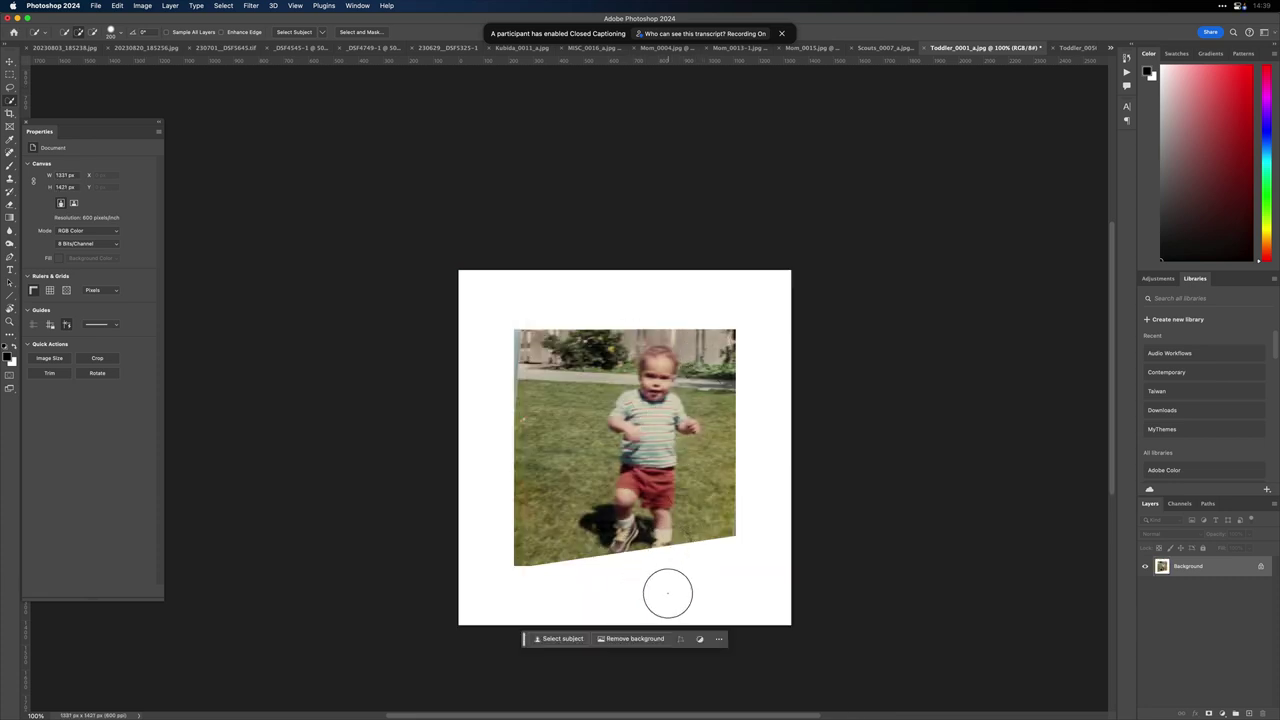
Step: Select the entire white border around the toddler photo with the Magic Wand and run Generative Fill without a prompt
click(685, 600)
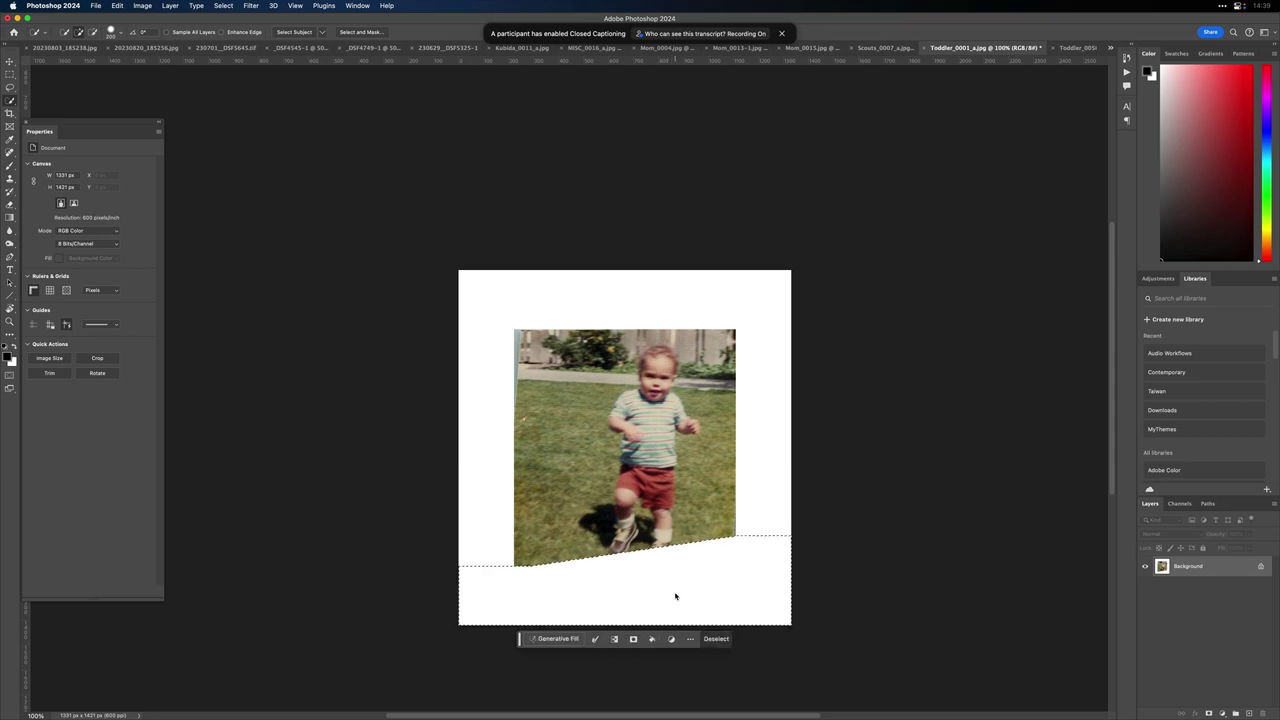
key(shift+w)
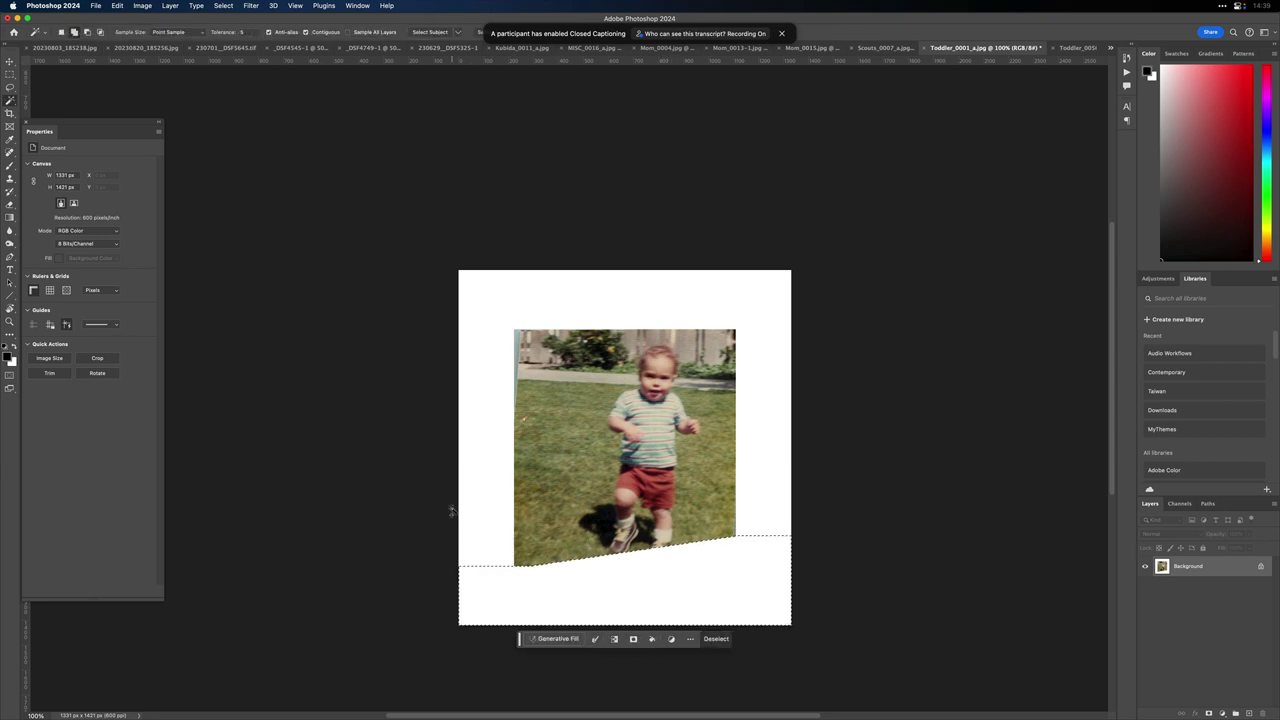
click(477, 449)
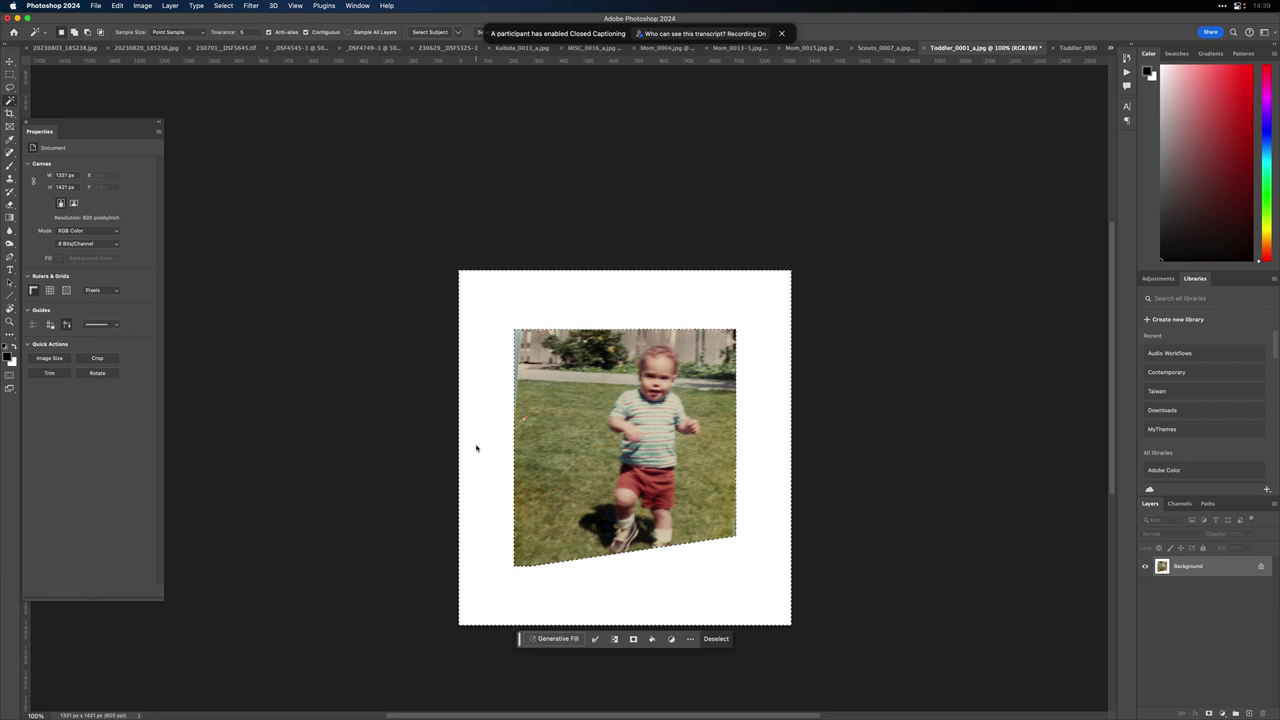
click(566, 642)
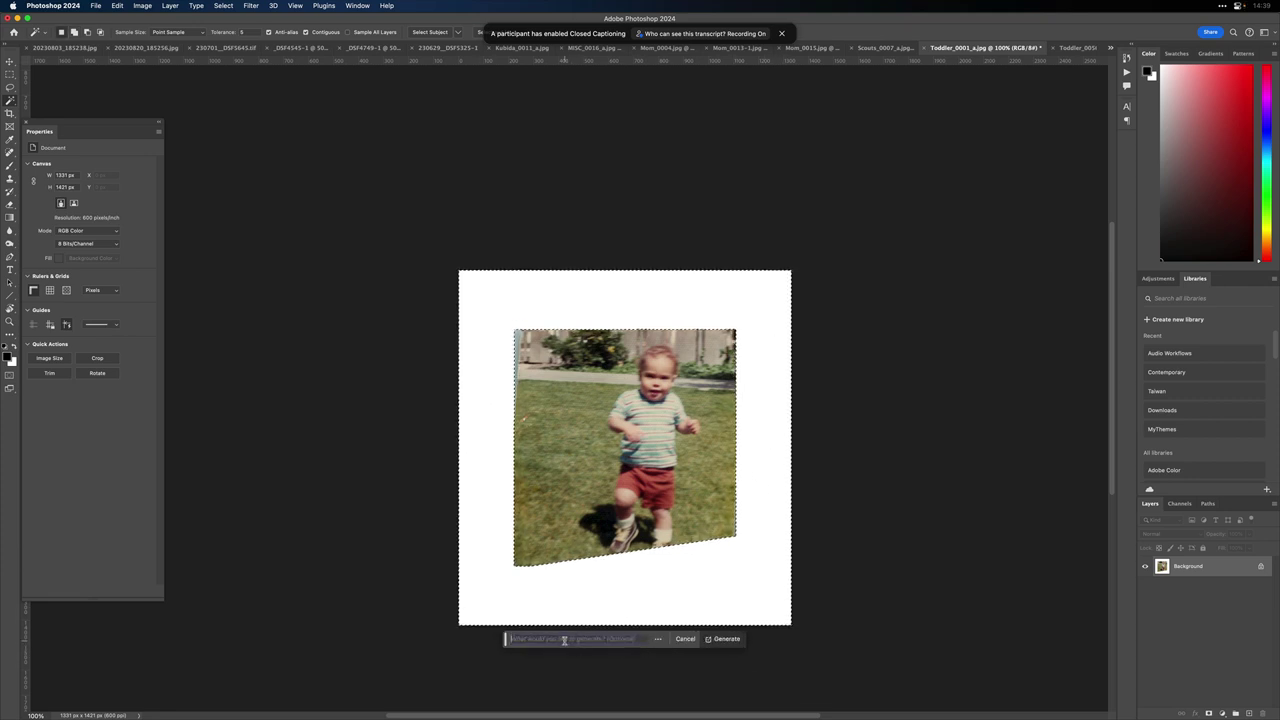
click(727, 639)
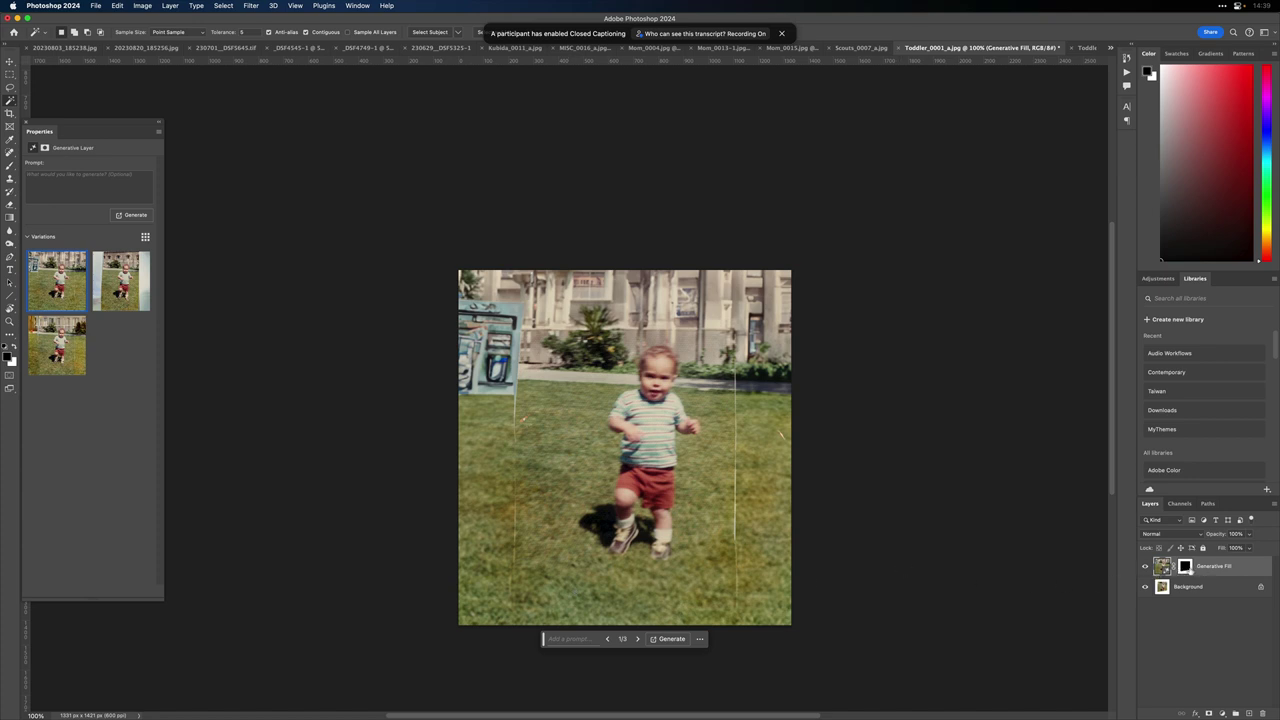
click(1185, 566)
key(b)
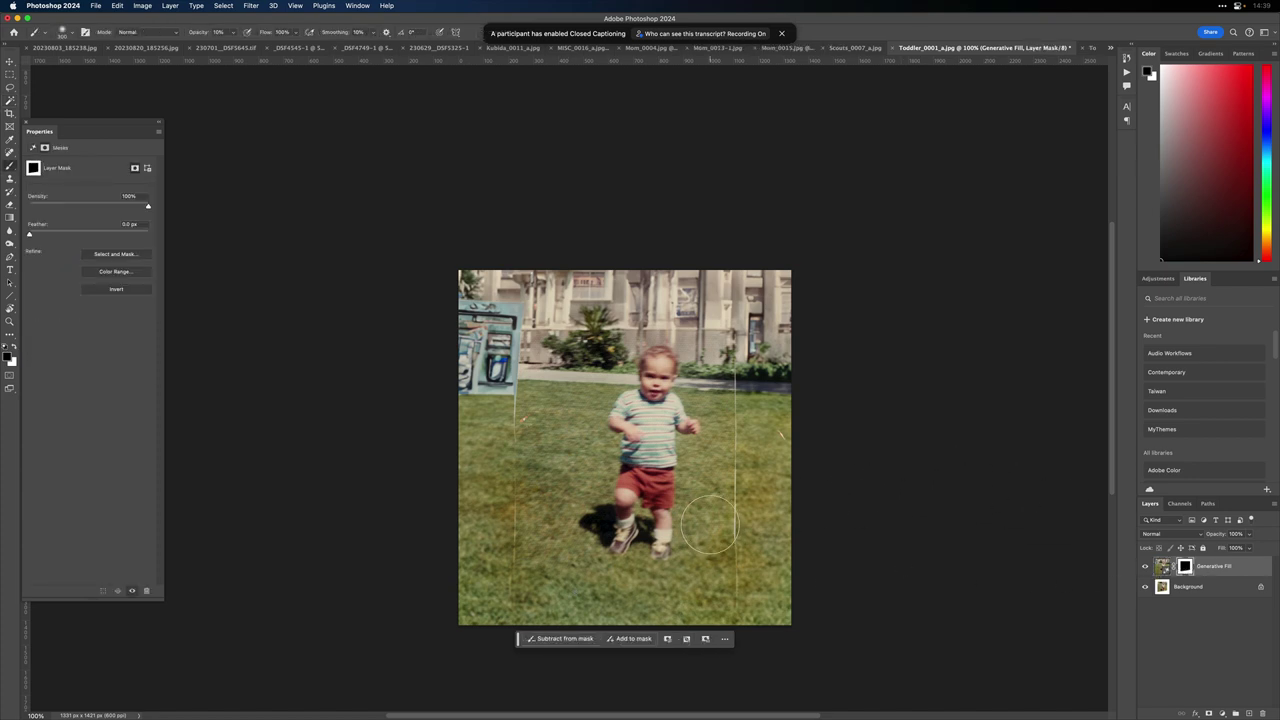
key(bracketleft)
key(bracketleft)
key(bracketleft)
key(bracketleft)
key(bracketleft)
key(x)
Step: Choose the Spot Healing Brush and add a blank layer above the Generative Fill layer for the retouching
key(super+plus)
scroll(898, 549, down, 5)
scroll(898, 549, right, 3)
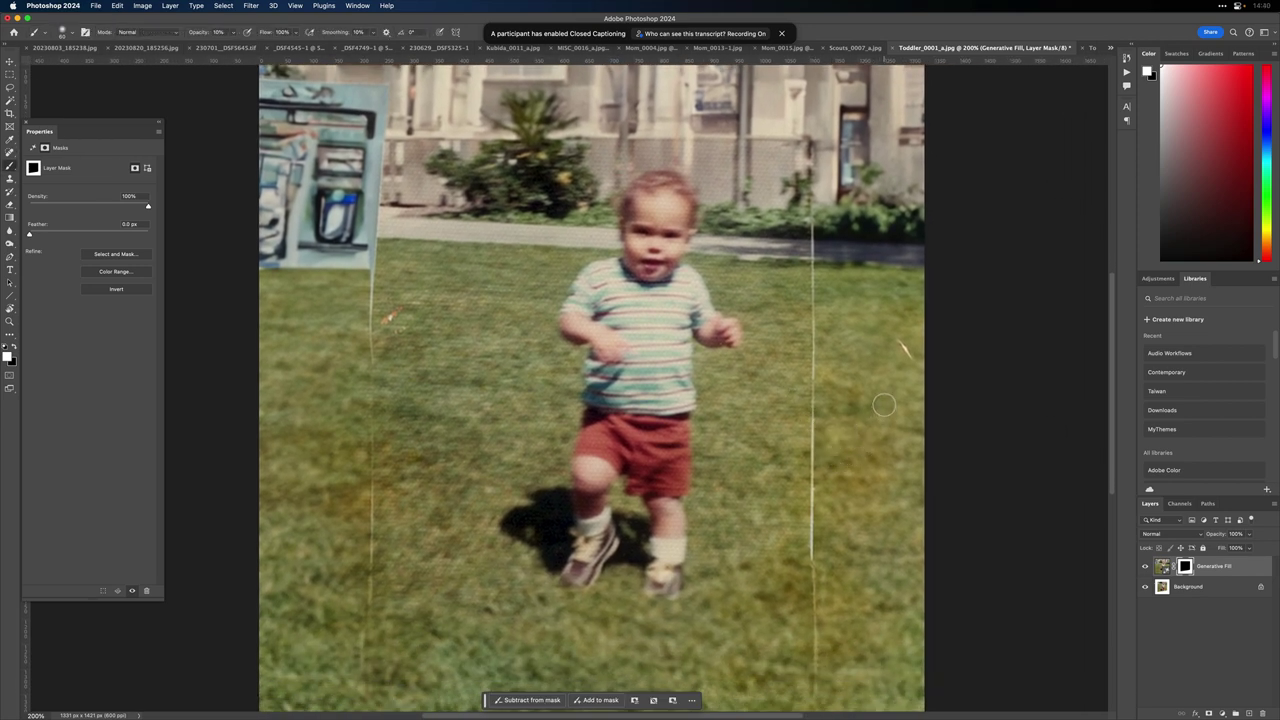
click(9, 152)
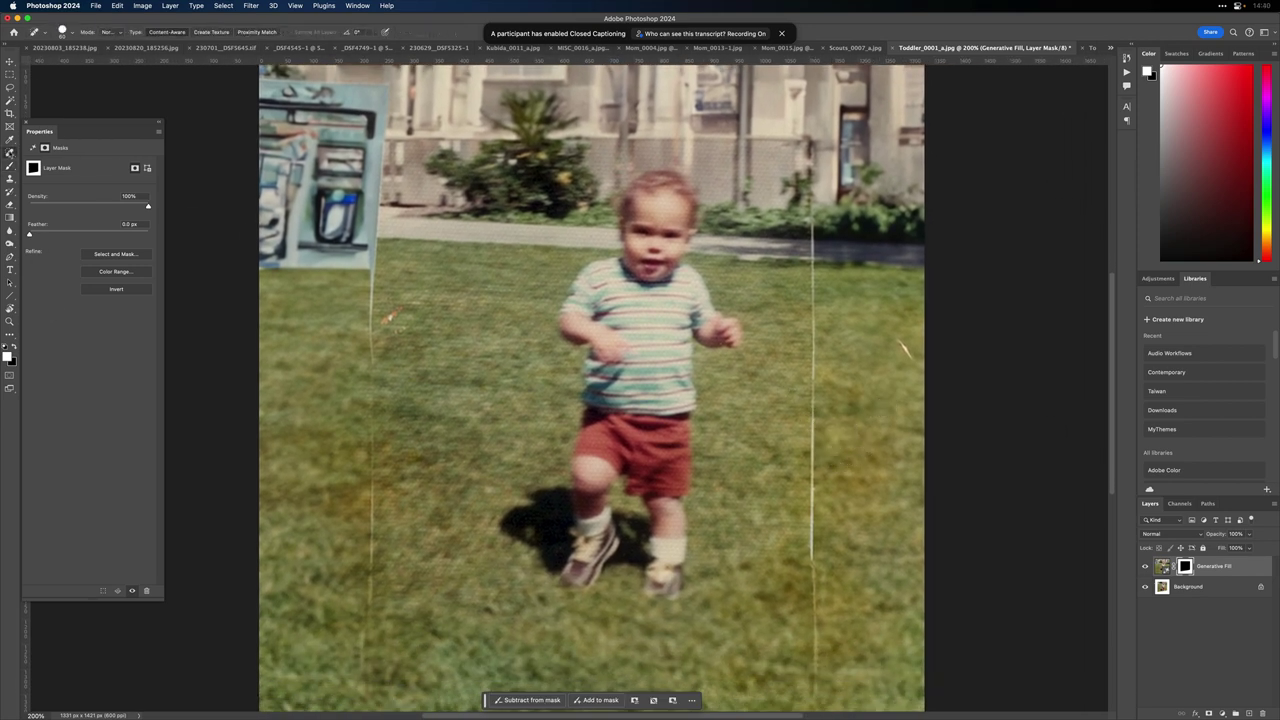
click(53, 151)
click(1251, 715)
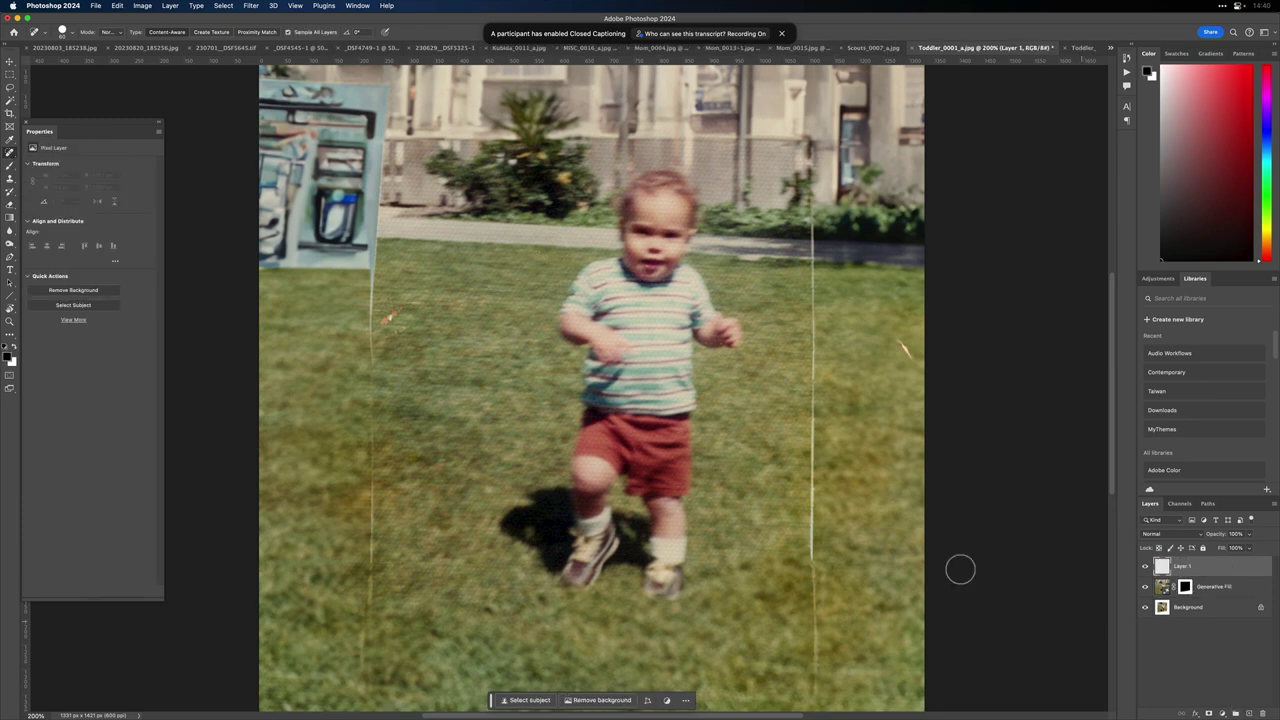
Step: Heal the vertical seam to the right of the toddler from the fence down the lawn, along with the nearby light scratch
mouse_move(815, 563)
mouse_down()
mouse_move(811, 527)
mouse_move(810, 690)
mouse_up()
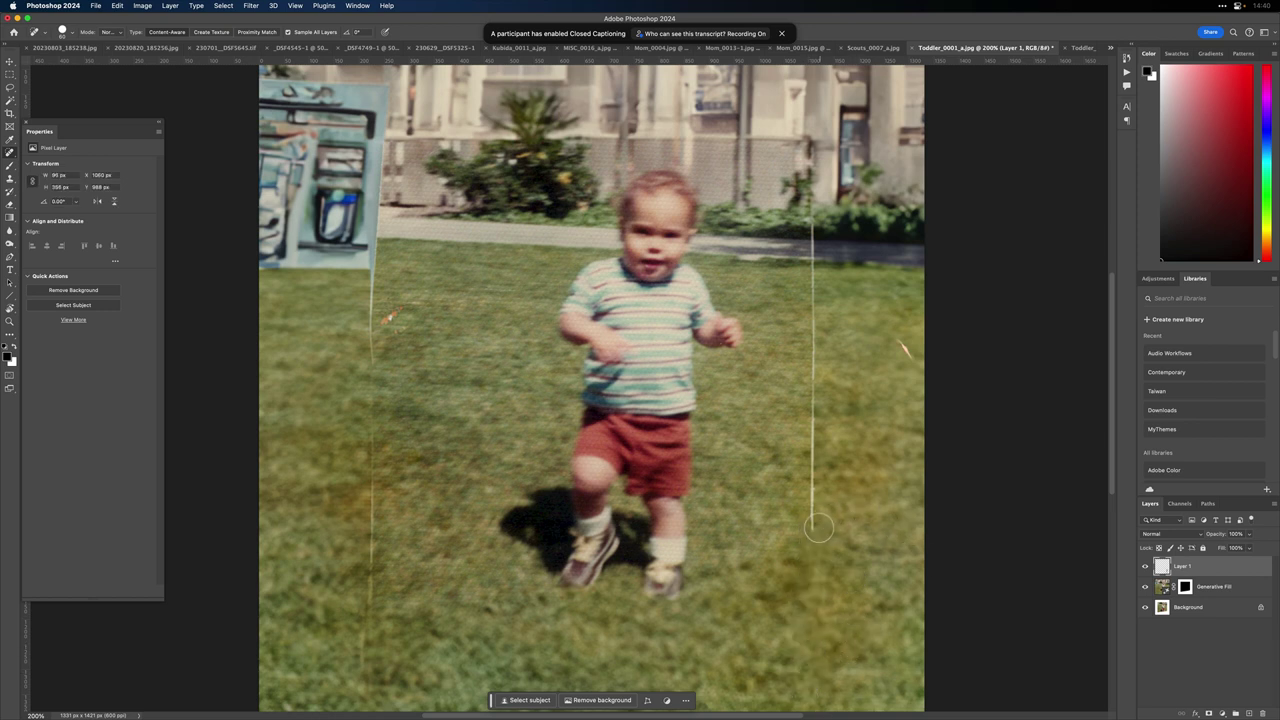
mouse_move(815, 530)
mouse_down()
mouse_move(811, 394)
mouse_move(815, 417)
mouse_move(904, 356)
mouse_move(815, 372)
mouse_move(814, 270)
mouse_up()
click(905, 352)
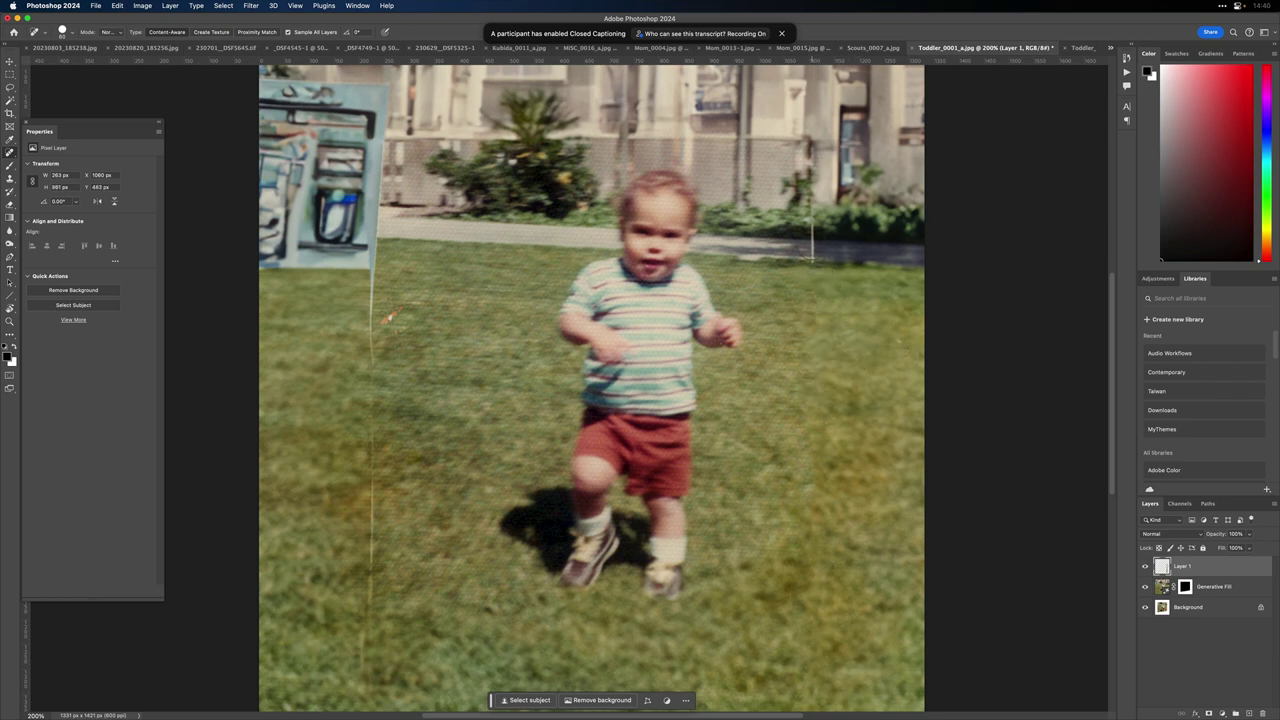
click(812, 246)
click(815, 218)
click(818, 148)
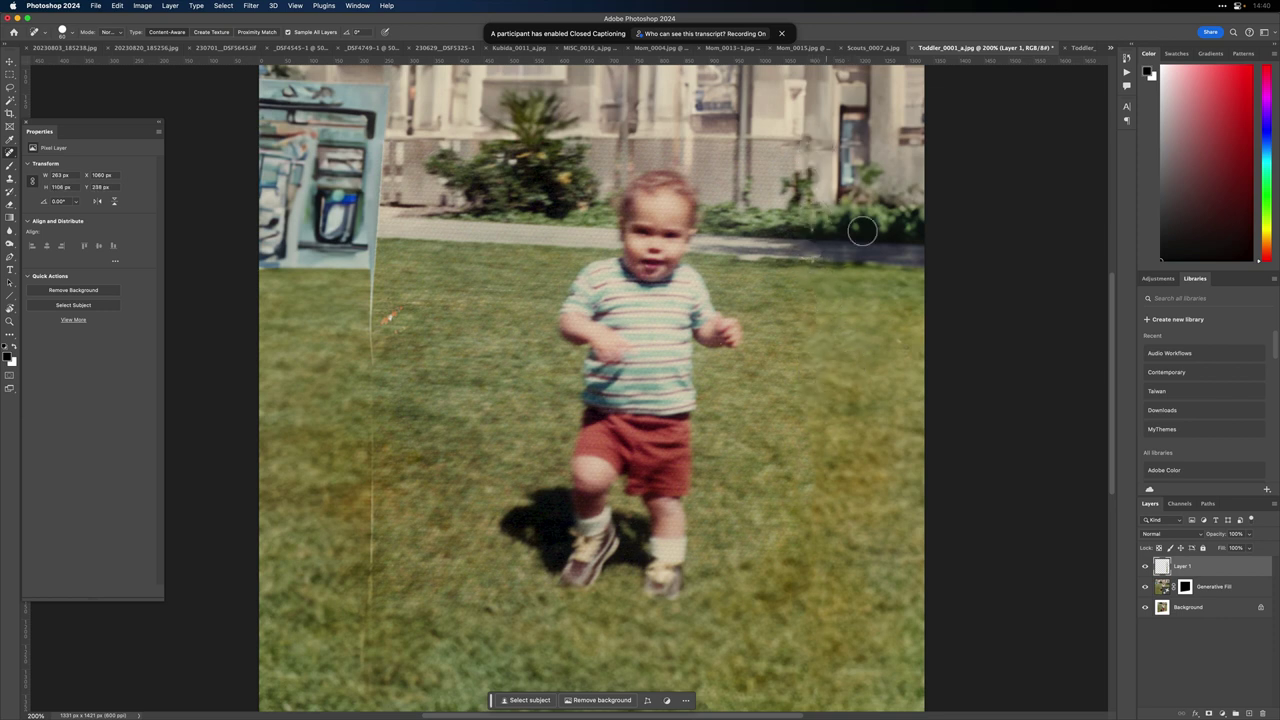
Step: Heal the vertical seam to the left of the toddler, from the blue panel's edge down the lawn, including the orange scratch
scroll(867, 300, left, 3)
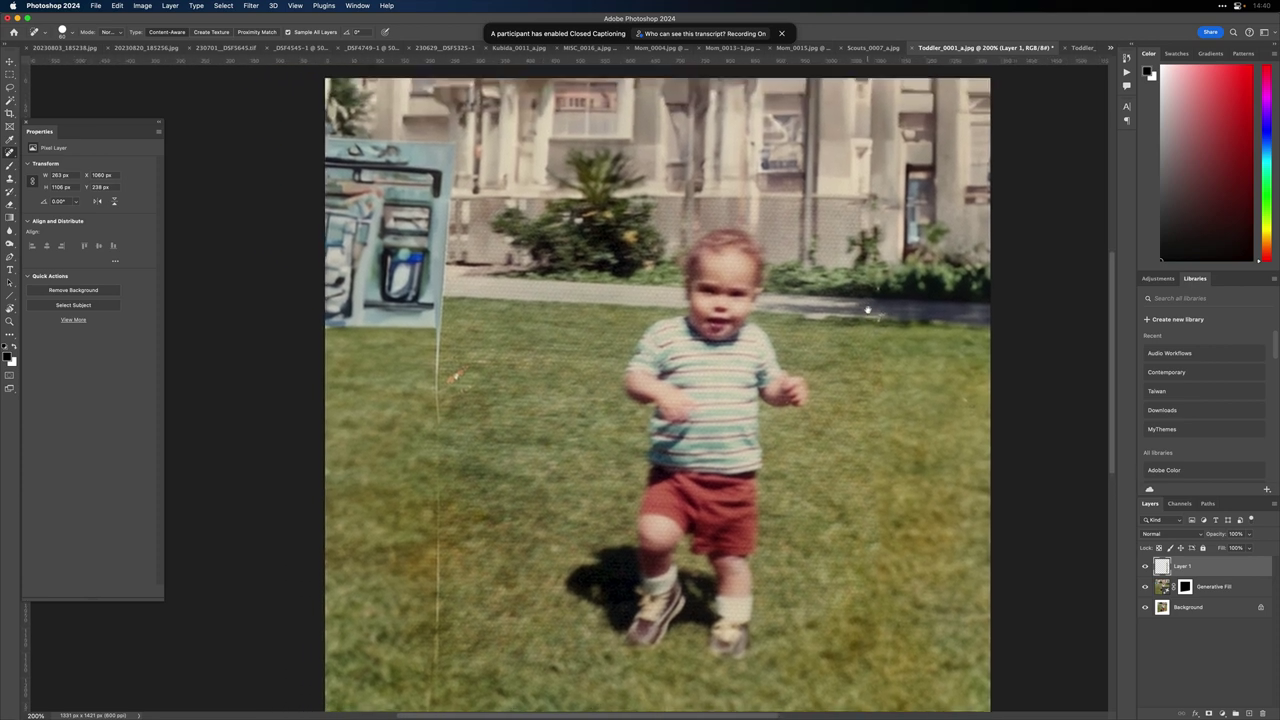
scroll(867, 310, up, 2)
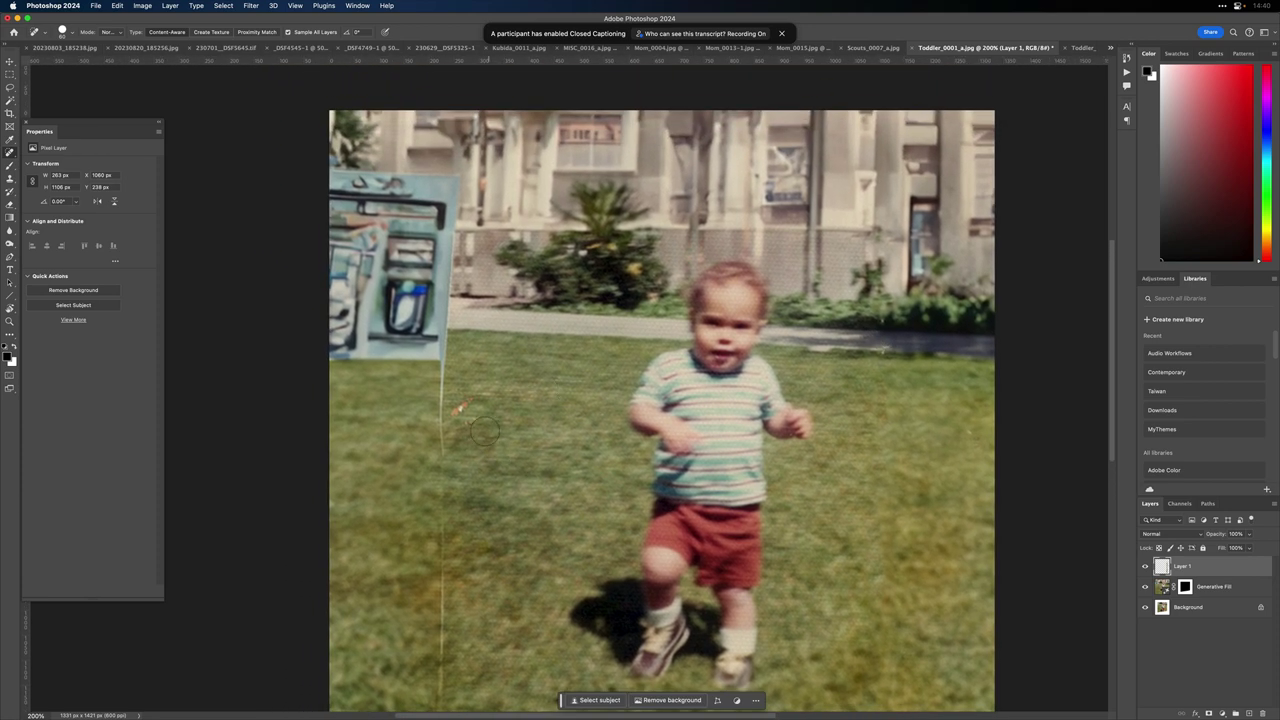
click(449, 245)
click(449, 258)
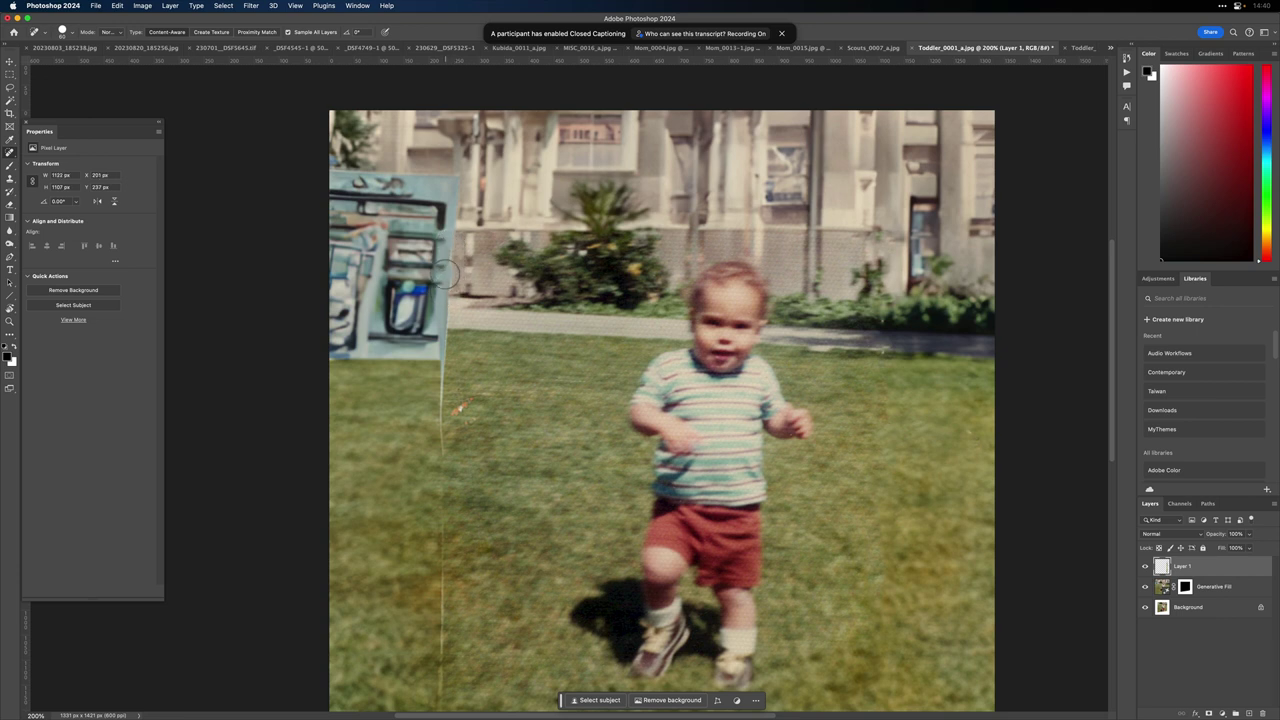
click(445, 260)
click(444, 308)
click(445, 291)
click(444, 327)
mouse_move(458, 402)
mouse_down()
mouse_move(445, 395)
mouse_move(436, 425)
mouse_move(437, 712)
mouse_up()
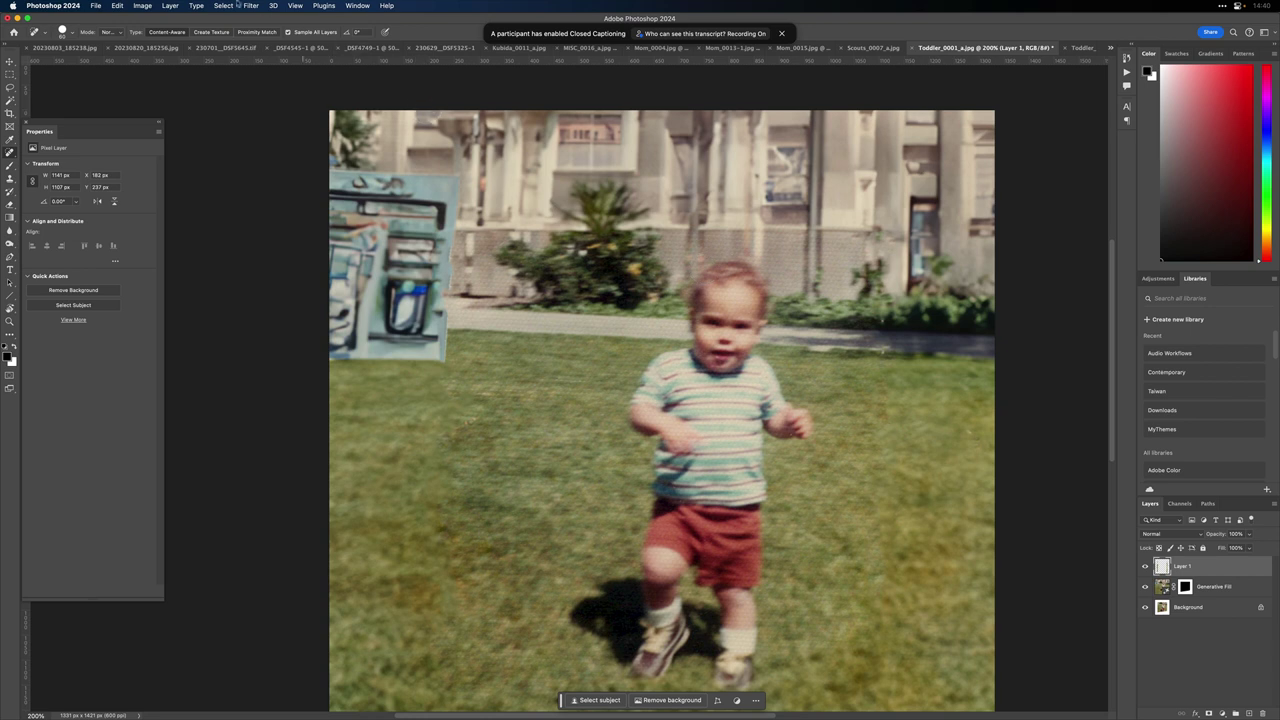
click(172, 5)
mouse_move(230, 19)
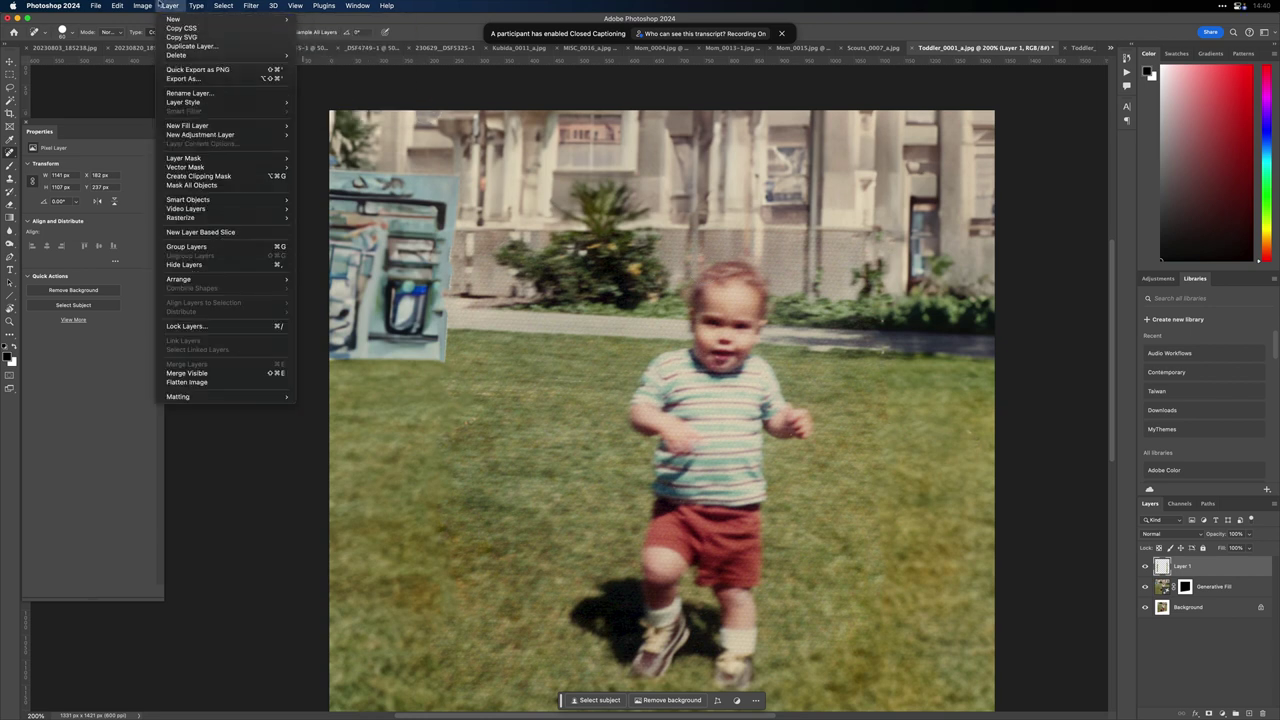
key(Escape)
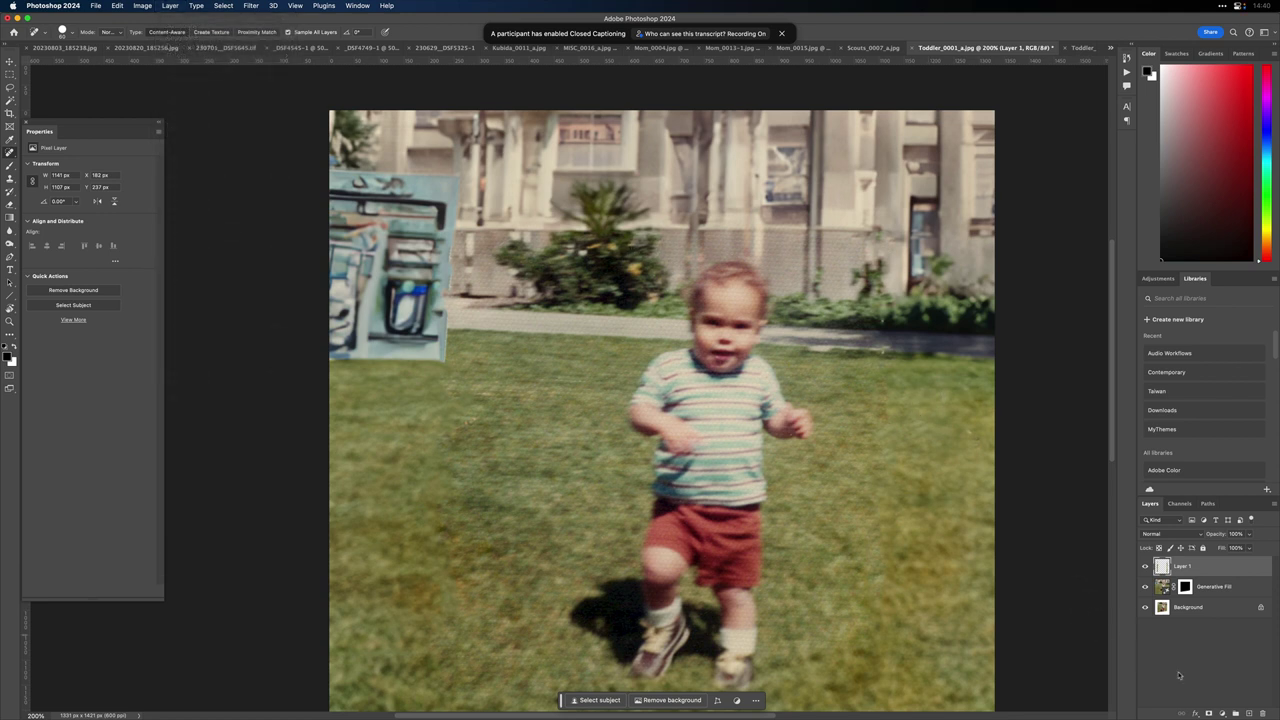
click(1222, 713)
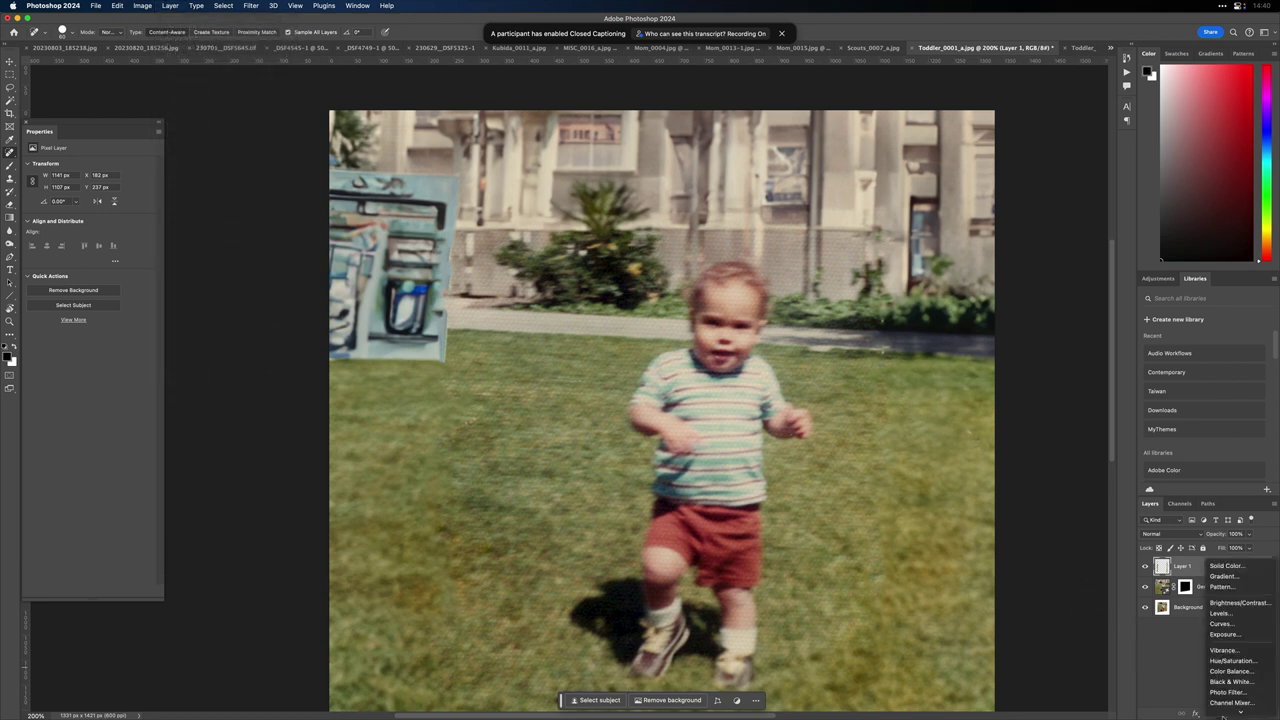
click(1178, 679)
click(1198, 714)
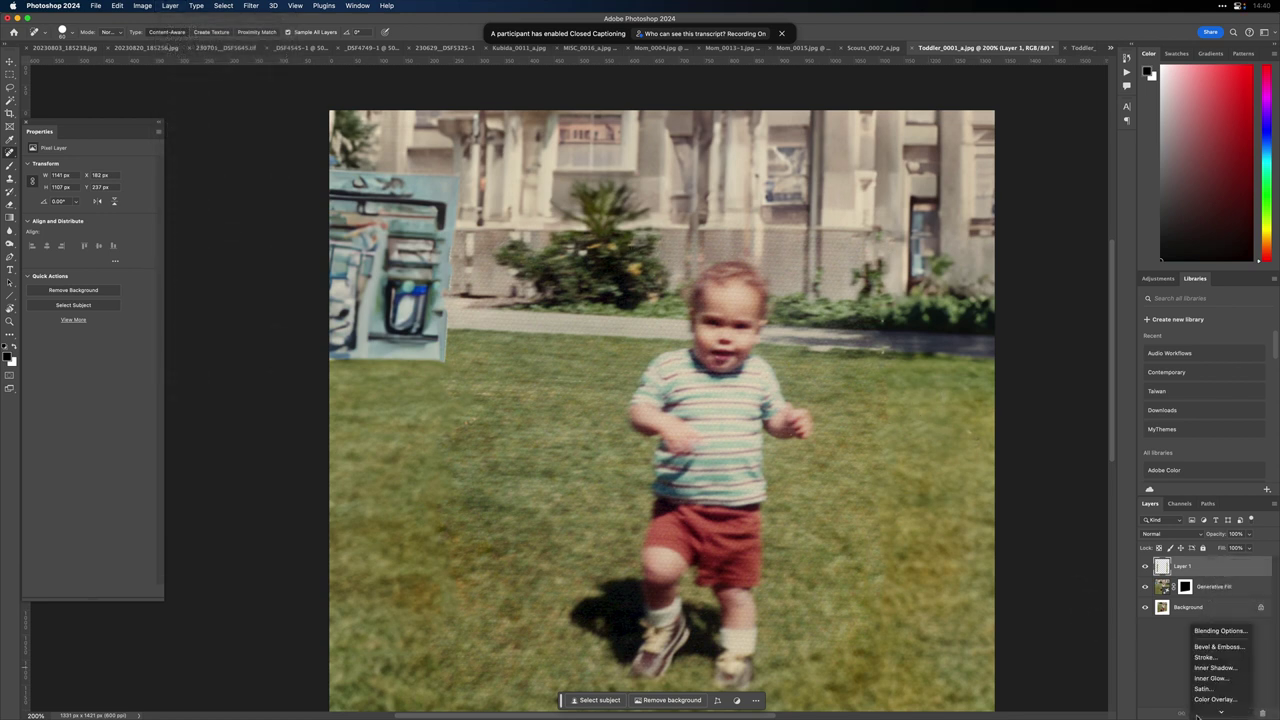
mouse_move(1198, 713)
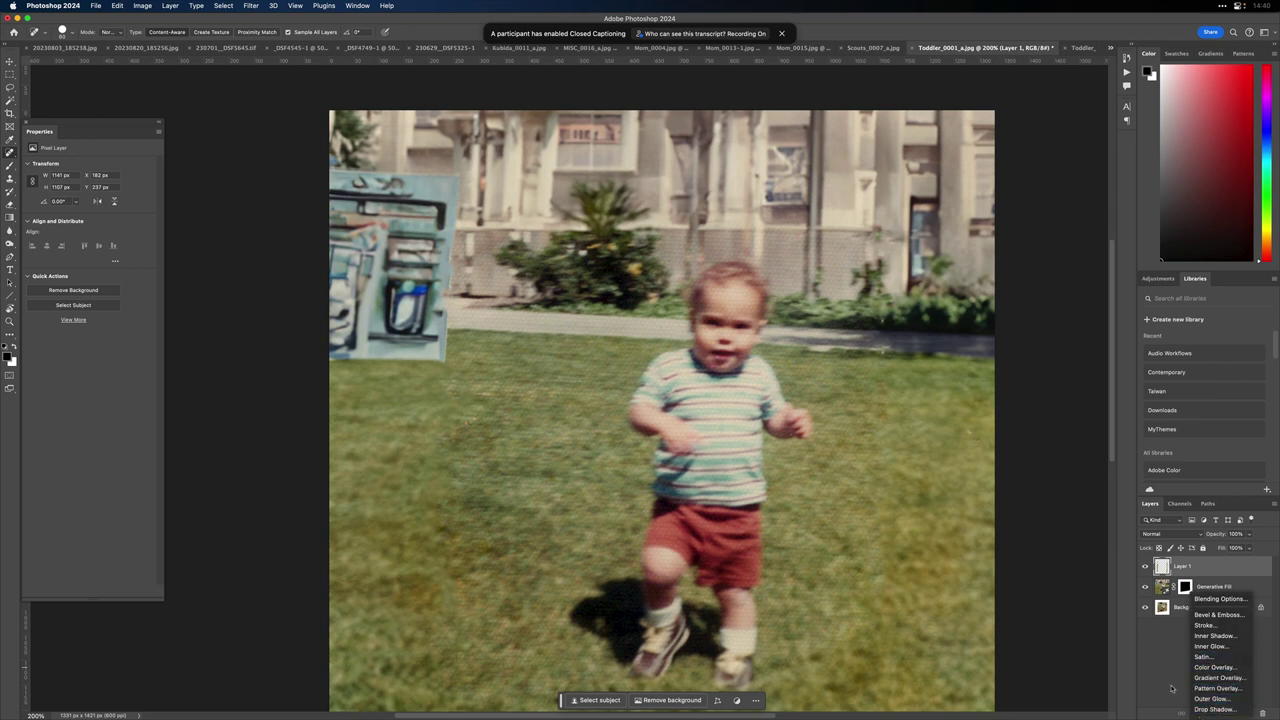
click(1172, 688)
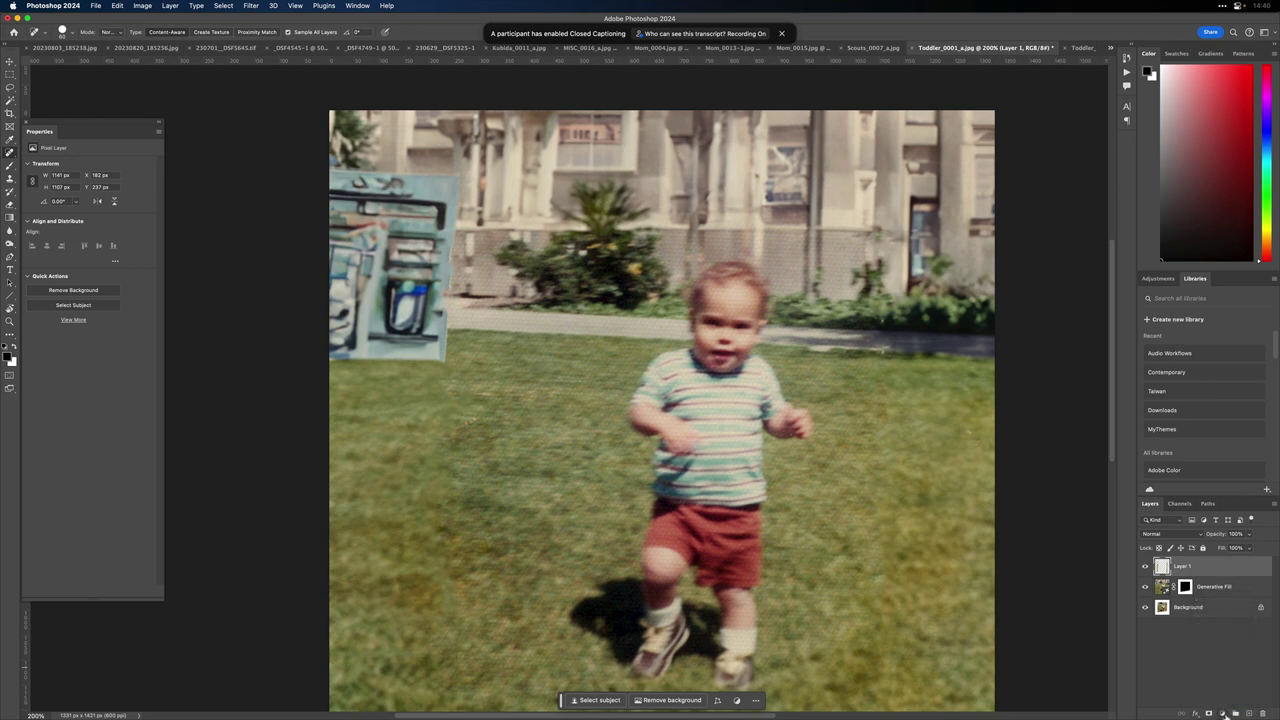
Step: Add another blank layer above the healing layer
click(1249, 714)
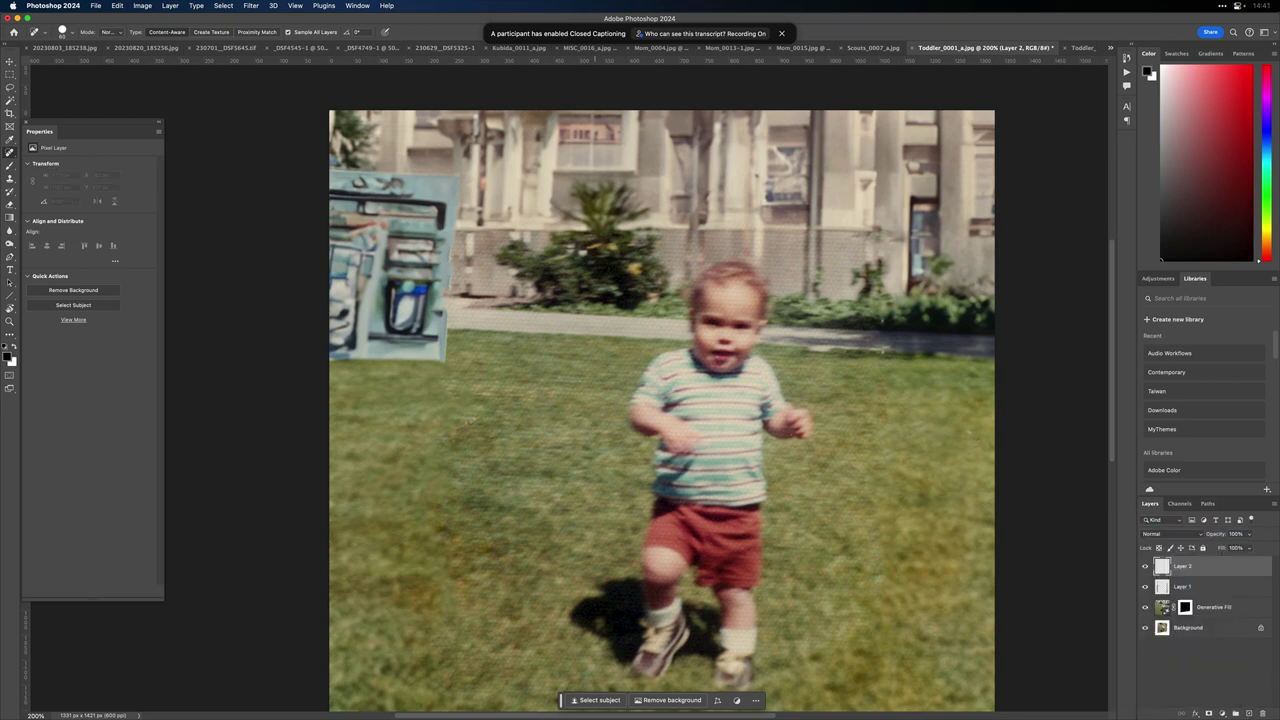
Step: Fill the new blank layer with the fourth pattern in the Trees group, in Normal mode at 100% opacity
click(117, 5)
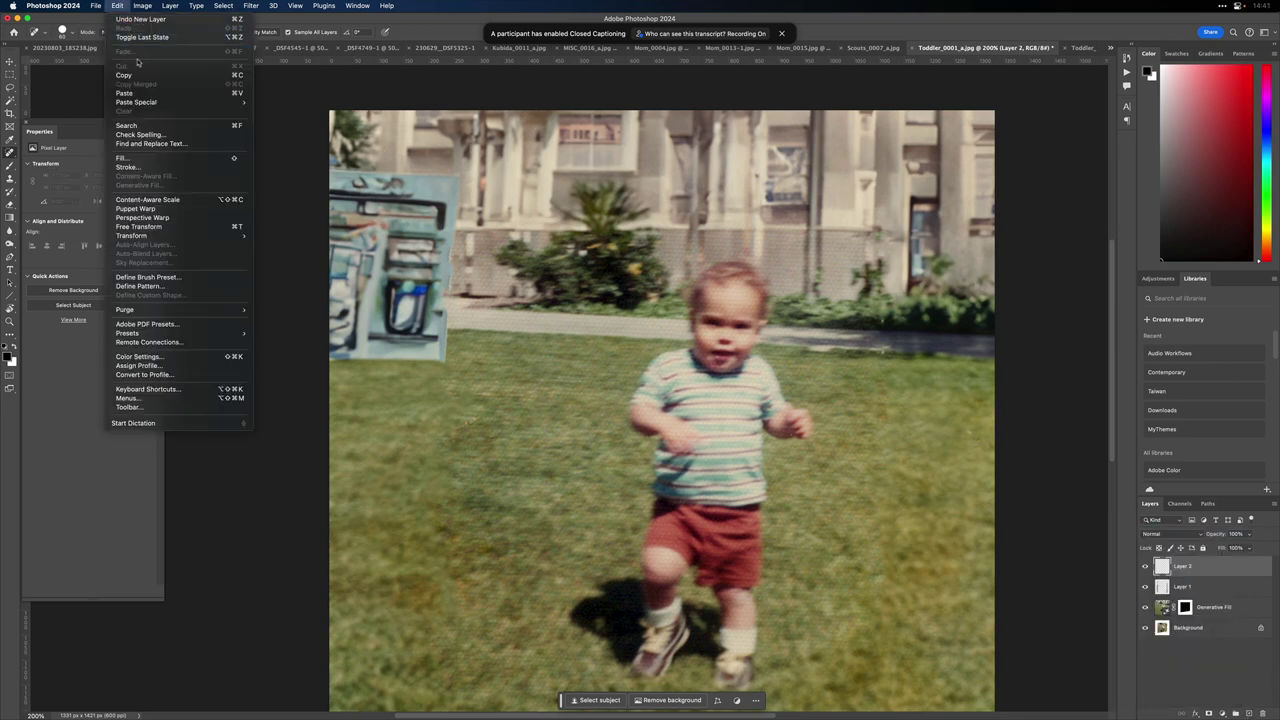
click(156, 160)
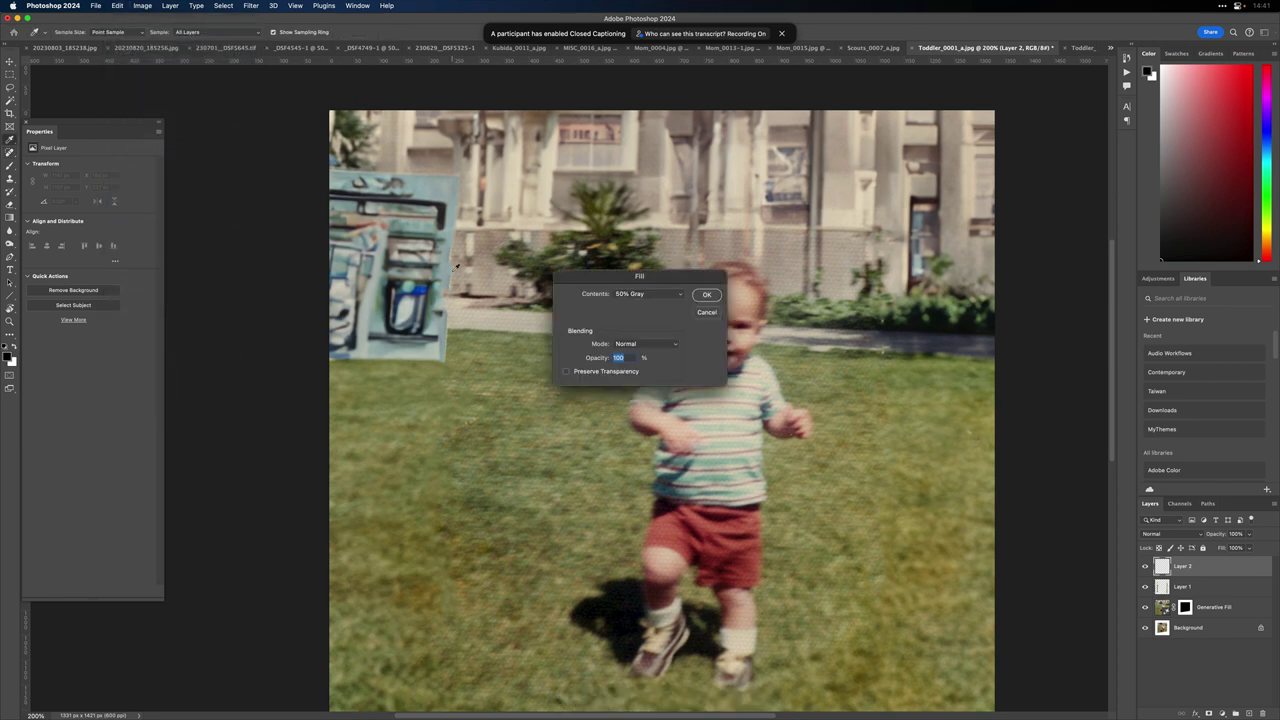
click(677, 294)
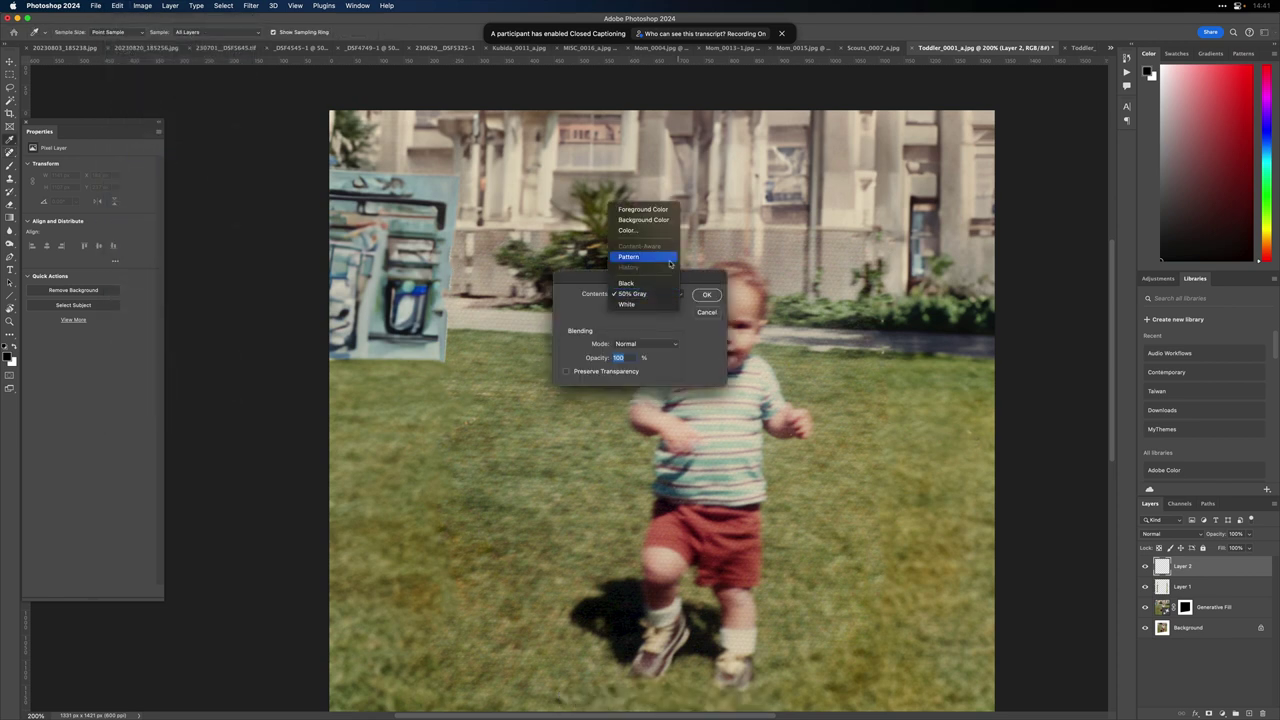
click(669, 262)
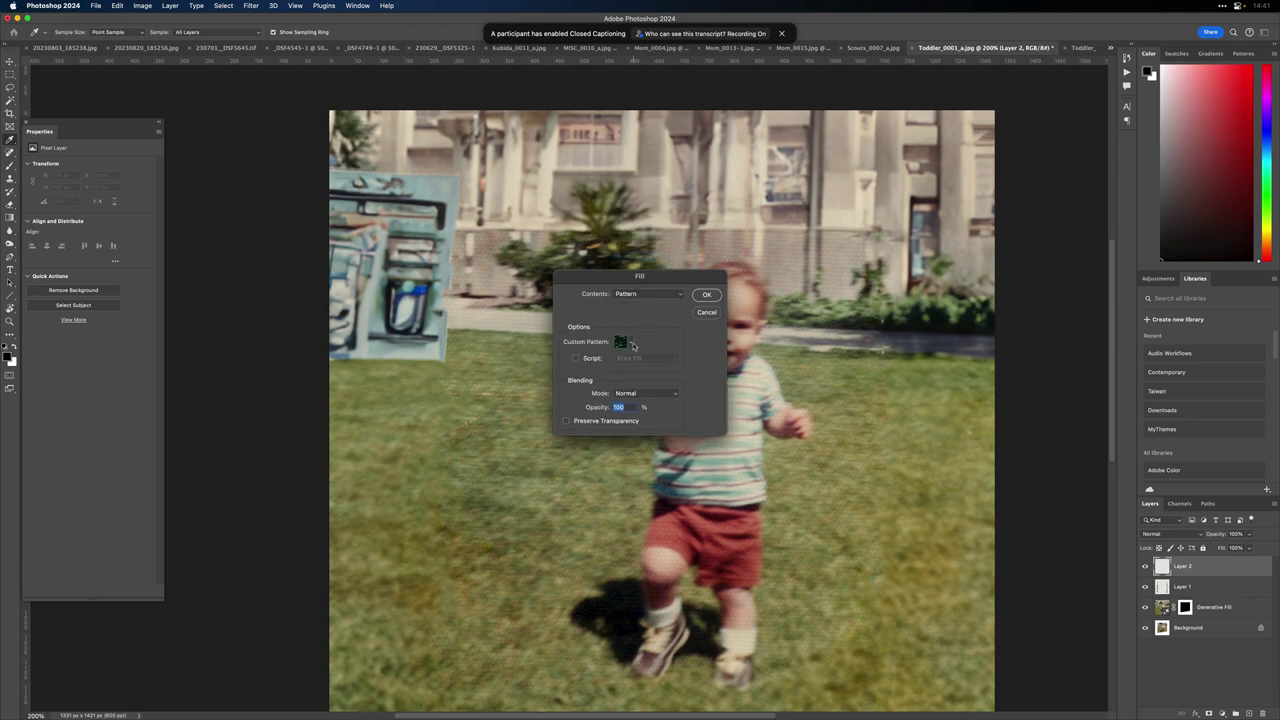
click(632, 345)
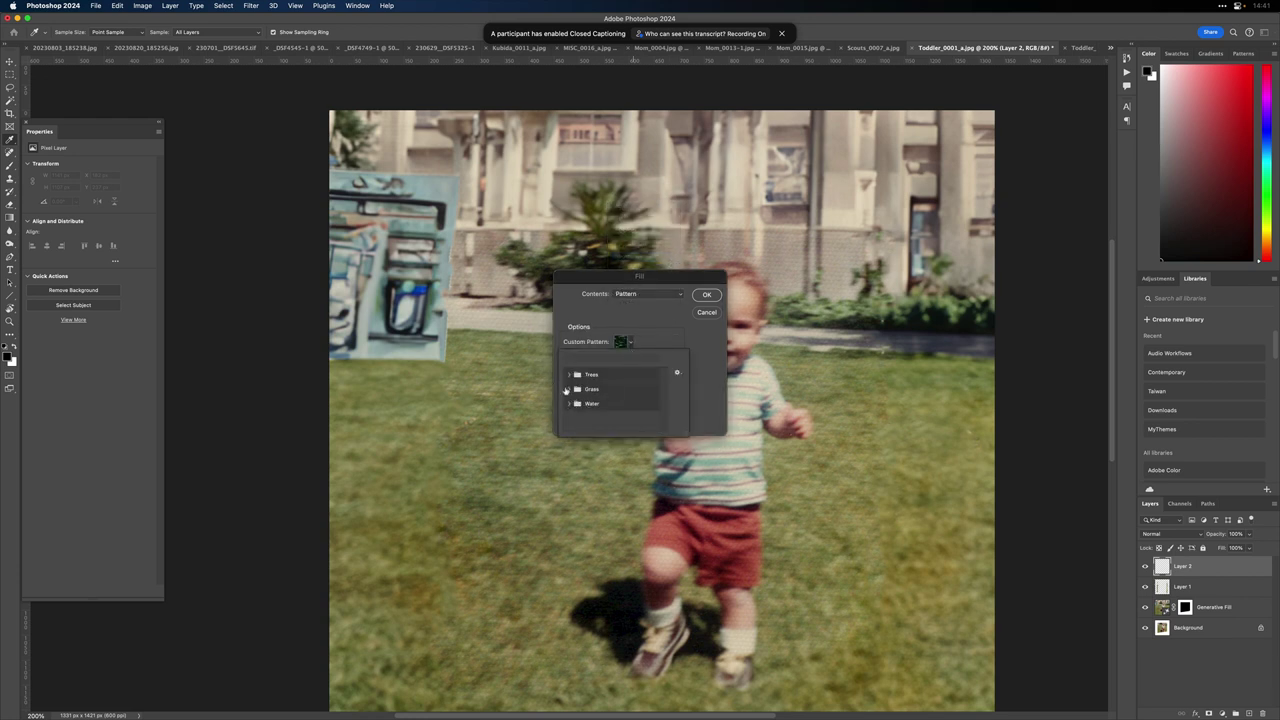
click(570, 375)
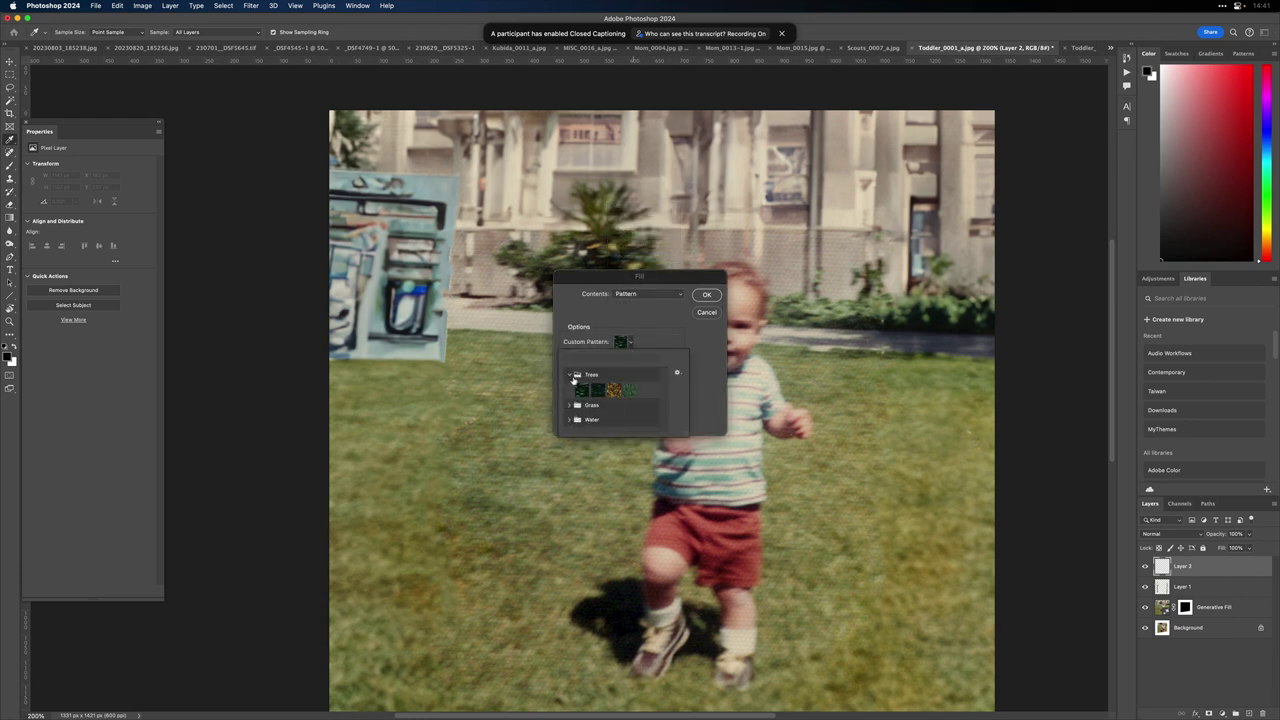
click(629, 391)
click(658, 337)
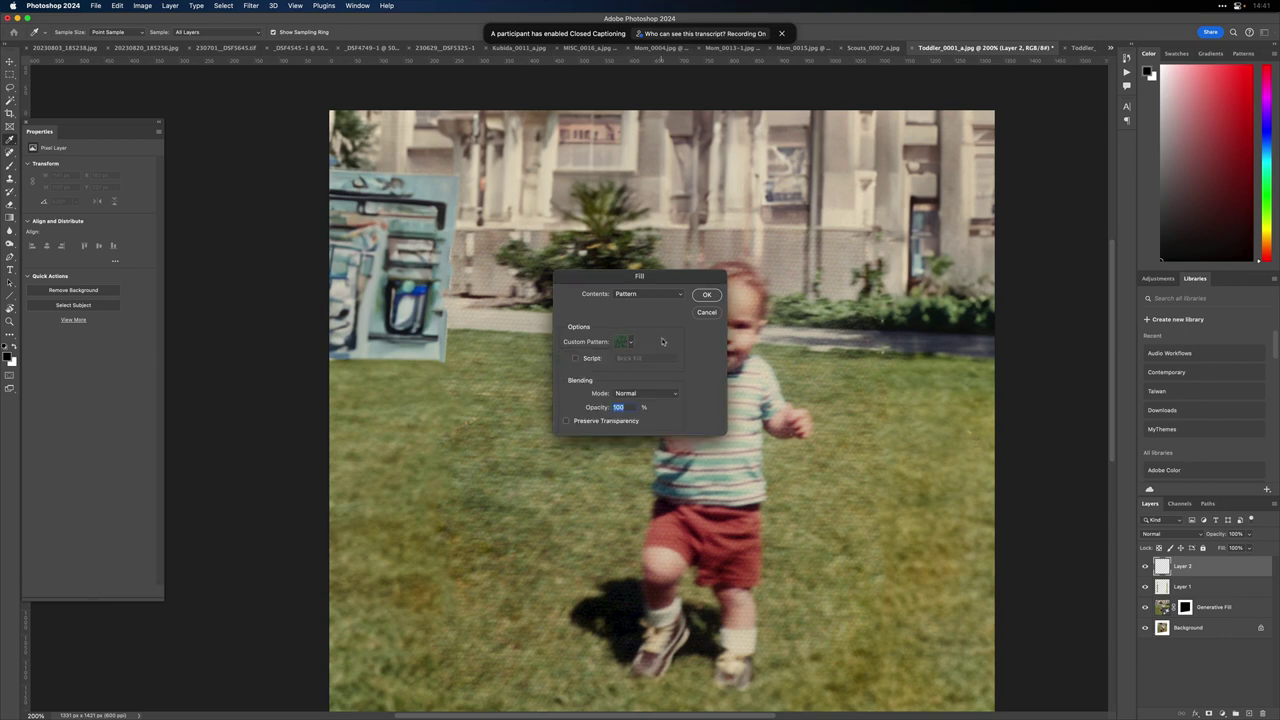
click(706, 296)
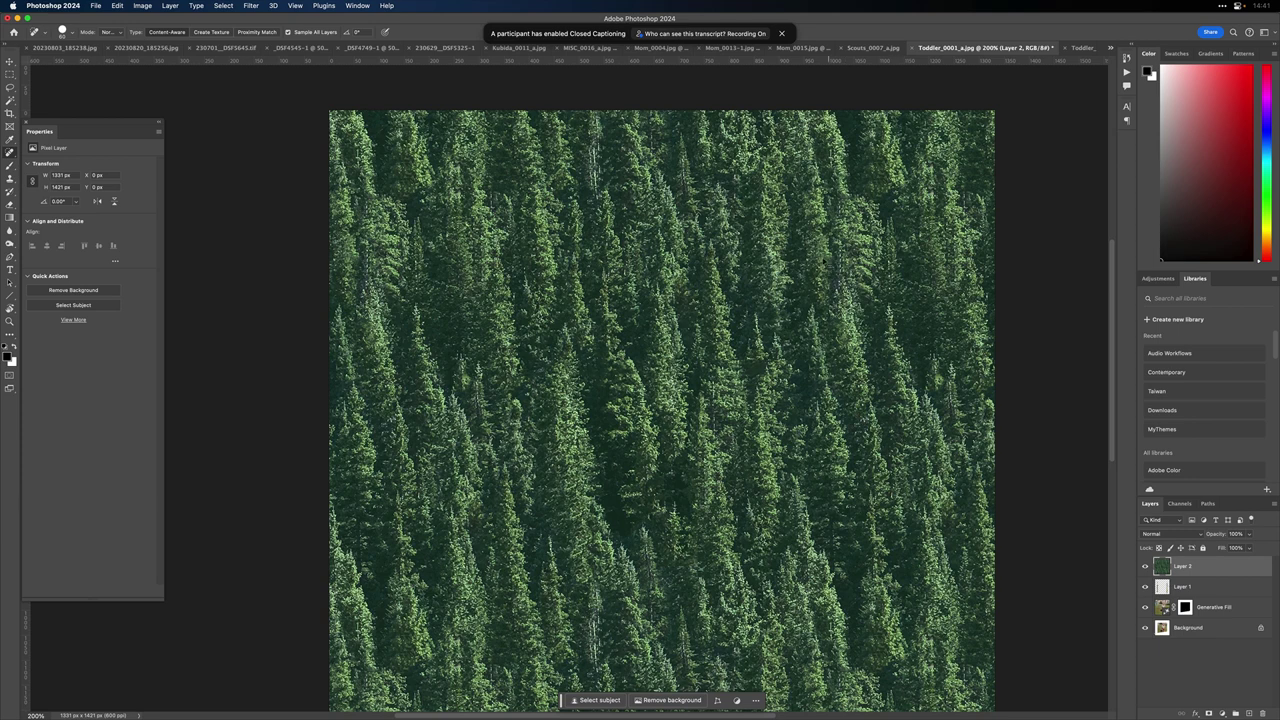
Step: Mask the tree pattern layer with the selection loaded from the Generative Fill layer's mask, and make its pixels active again
super+click(1186, 612)
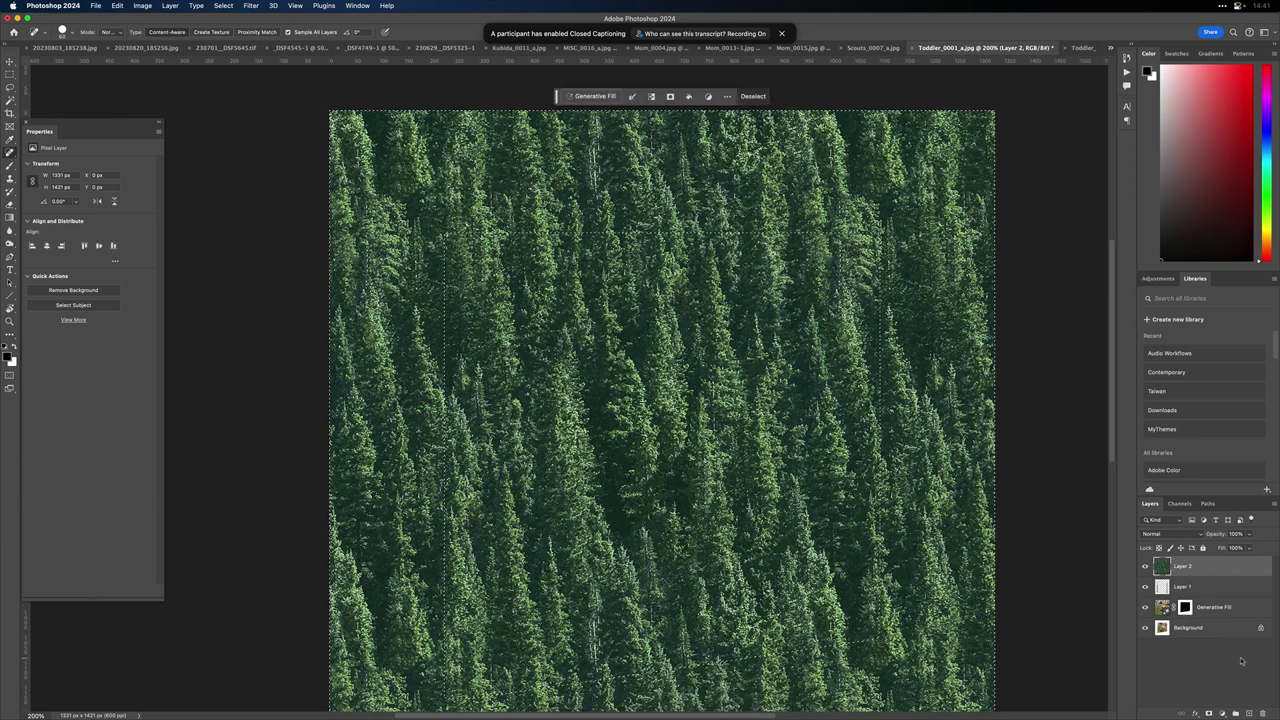
click(1209, 713)
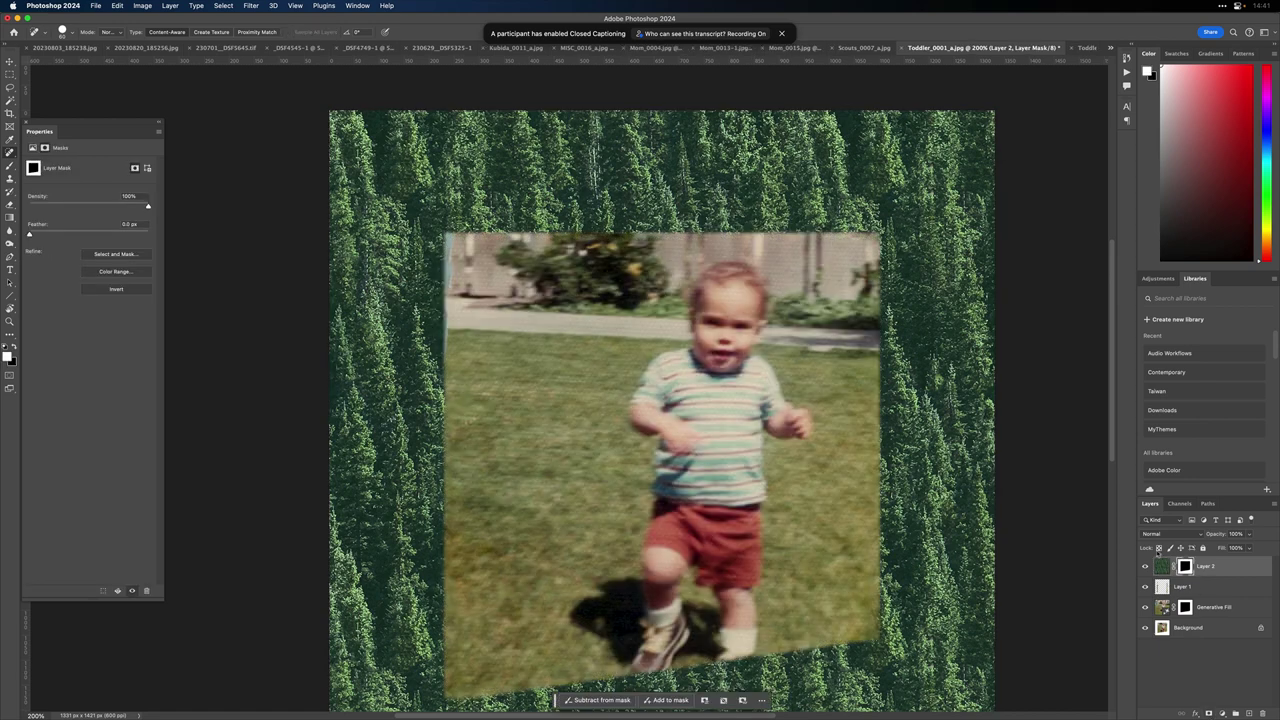
click(1161, 567)
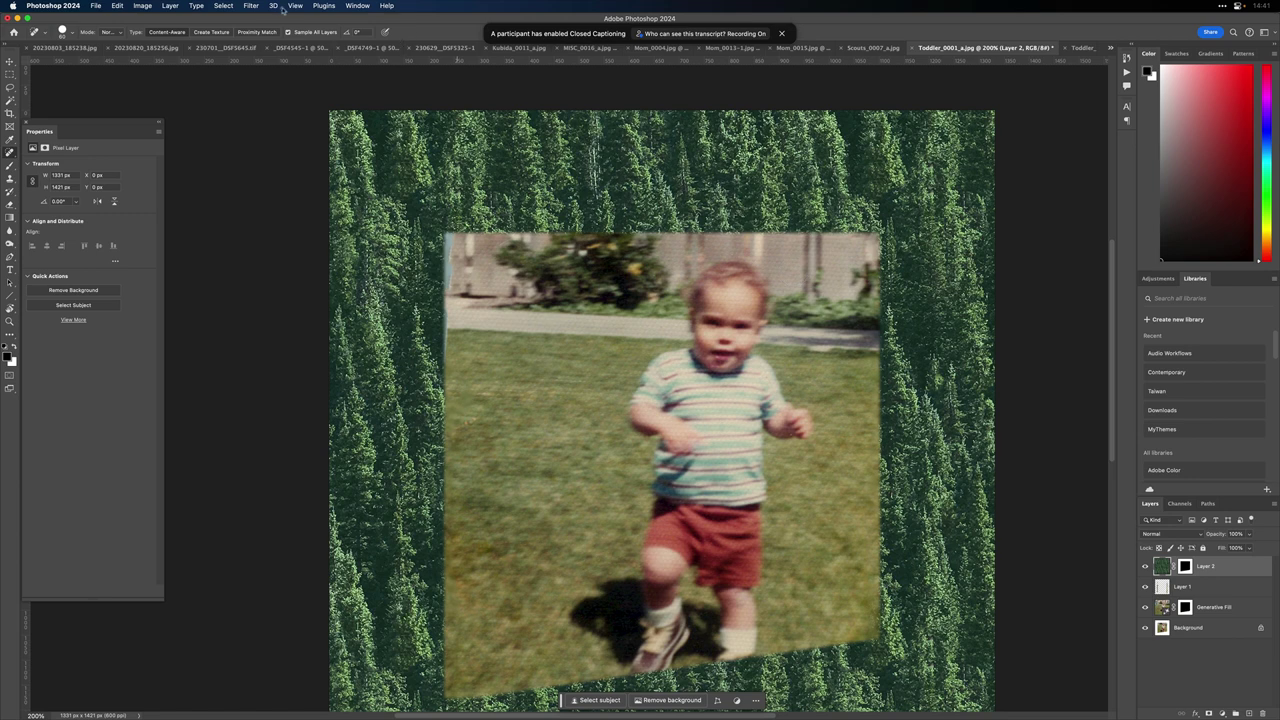
Step: Apply Motion Blur to the tree pattern at angle 0 with a distance of 46 pixels, and desaturate it
click(254, 5)
mouse_move(286, 136)
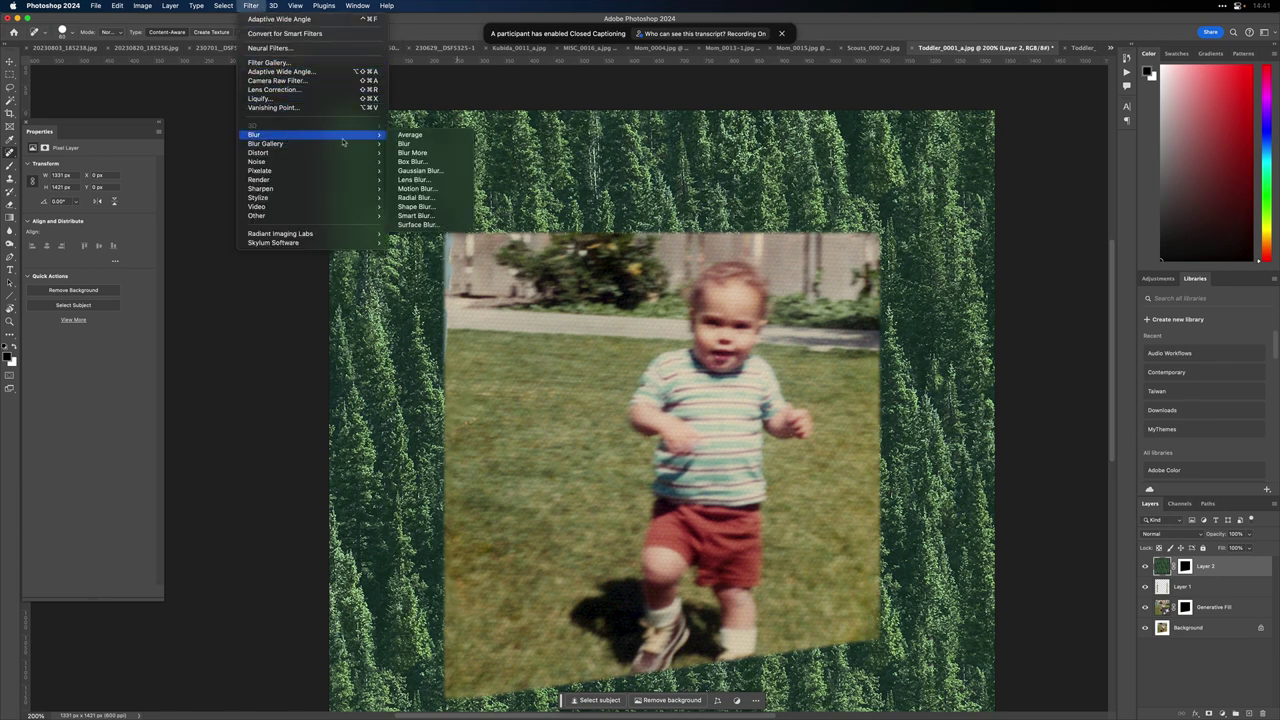
click(440, 188)
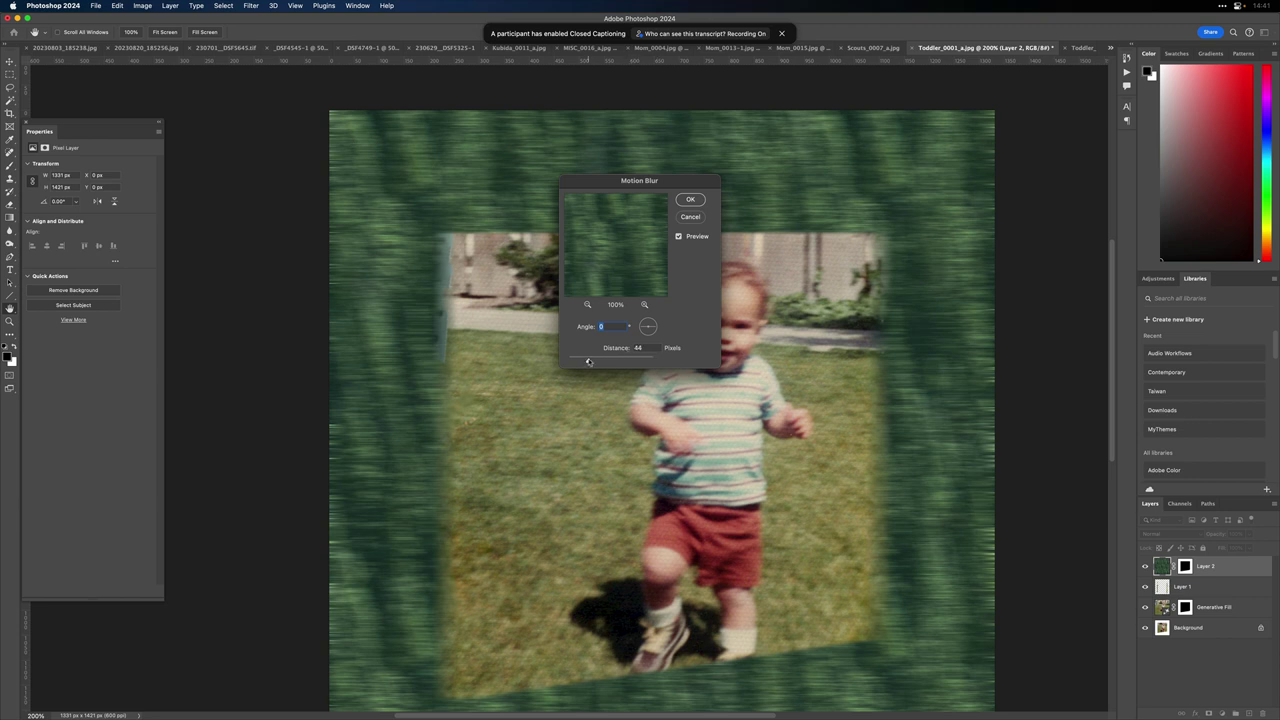
drag(588, 362, 590, 362)
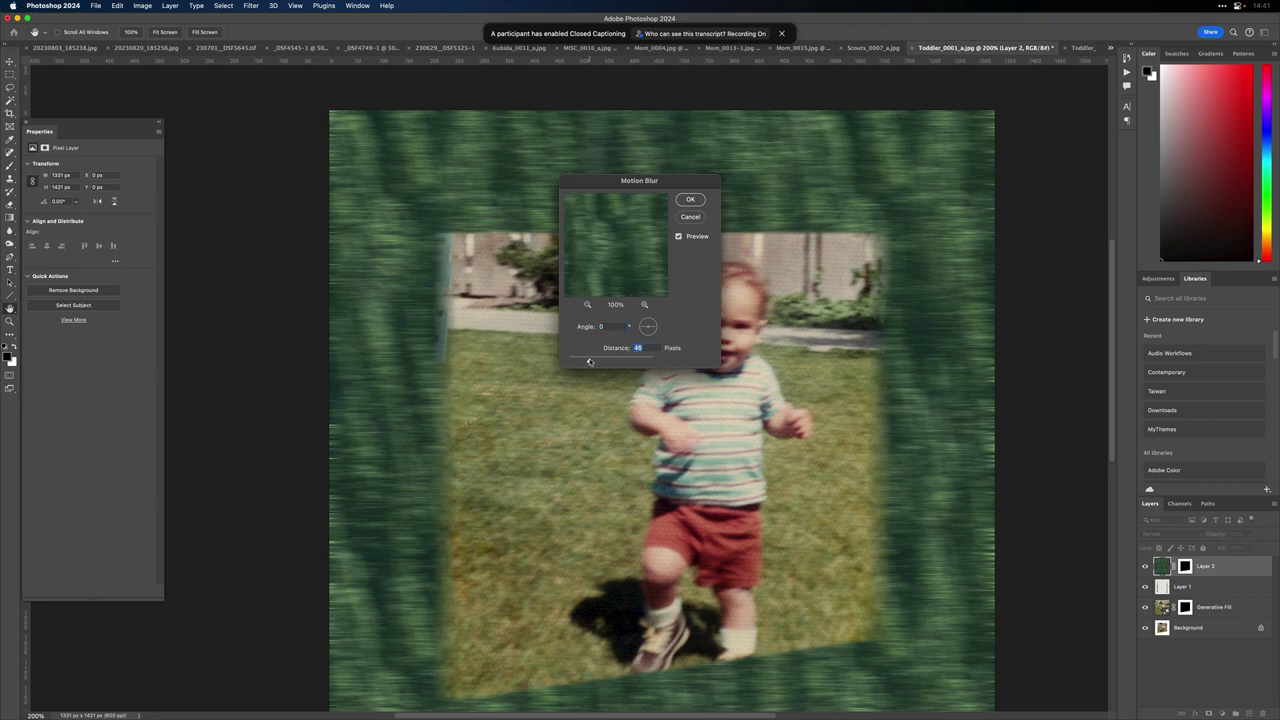
click(690, 200)
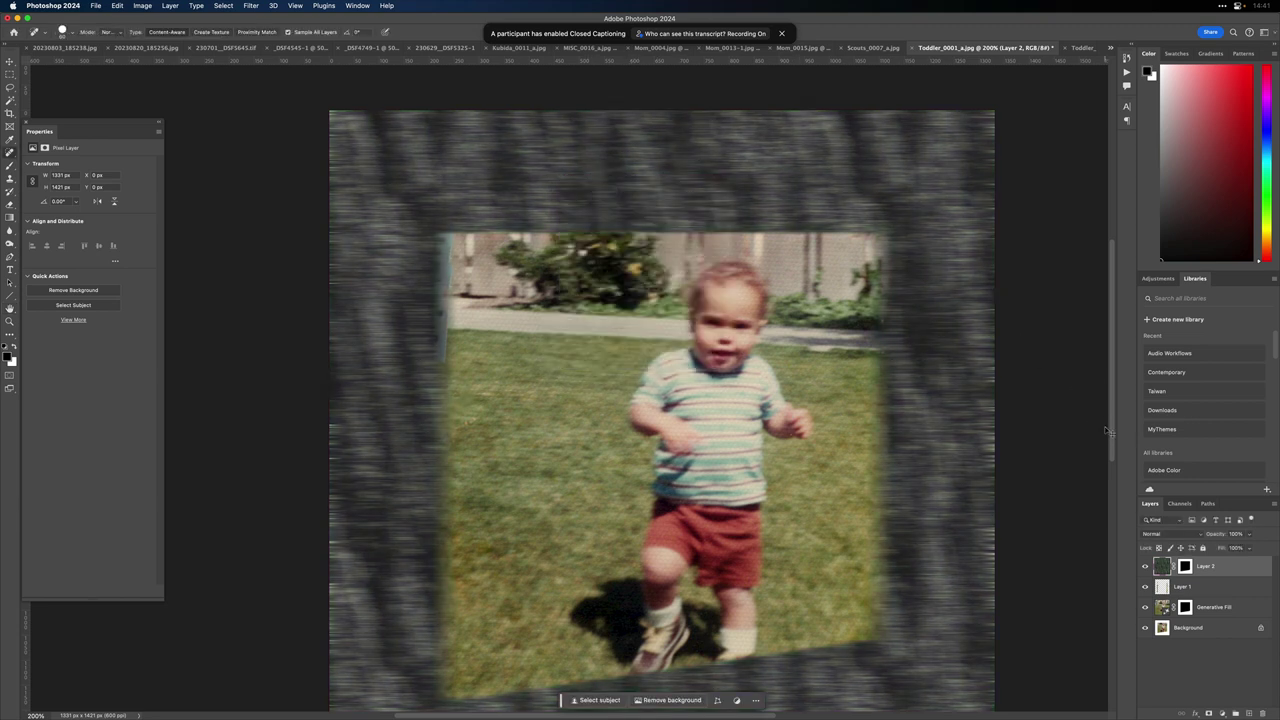
Step: Blend the grey pattern layer into the photo using Soft Light at 53% opacity
click(1181, 536)
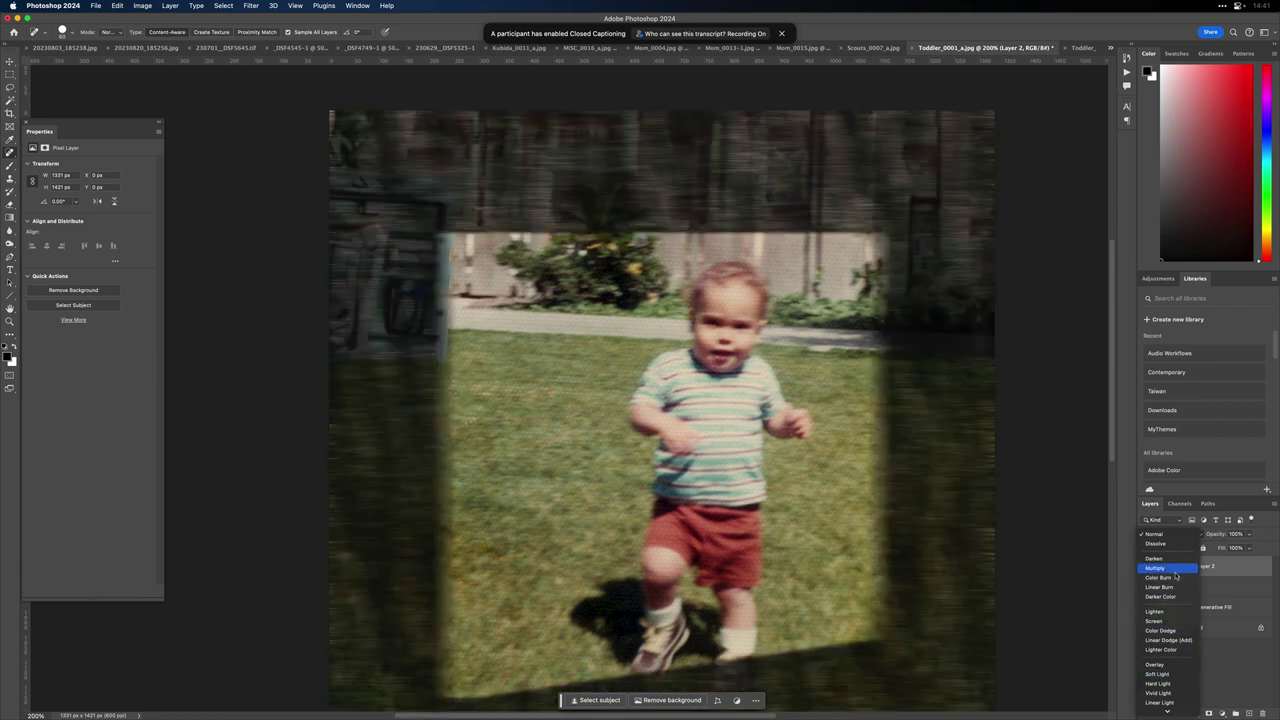
click(1158, 674)
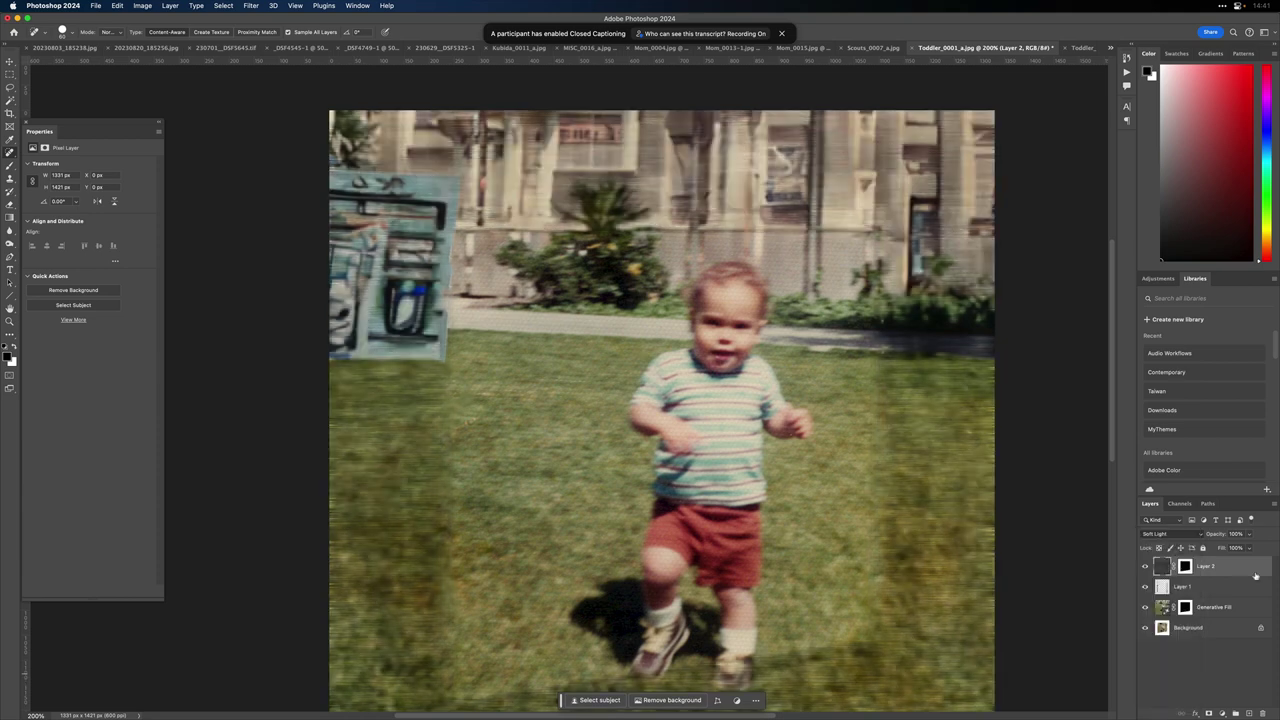
click(1248, 534)
drag(1219, 548, 1216, 549)
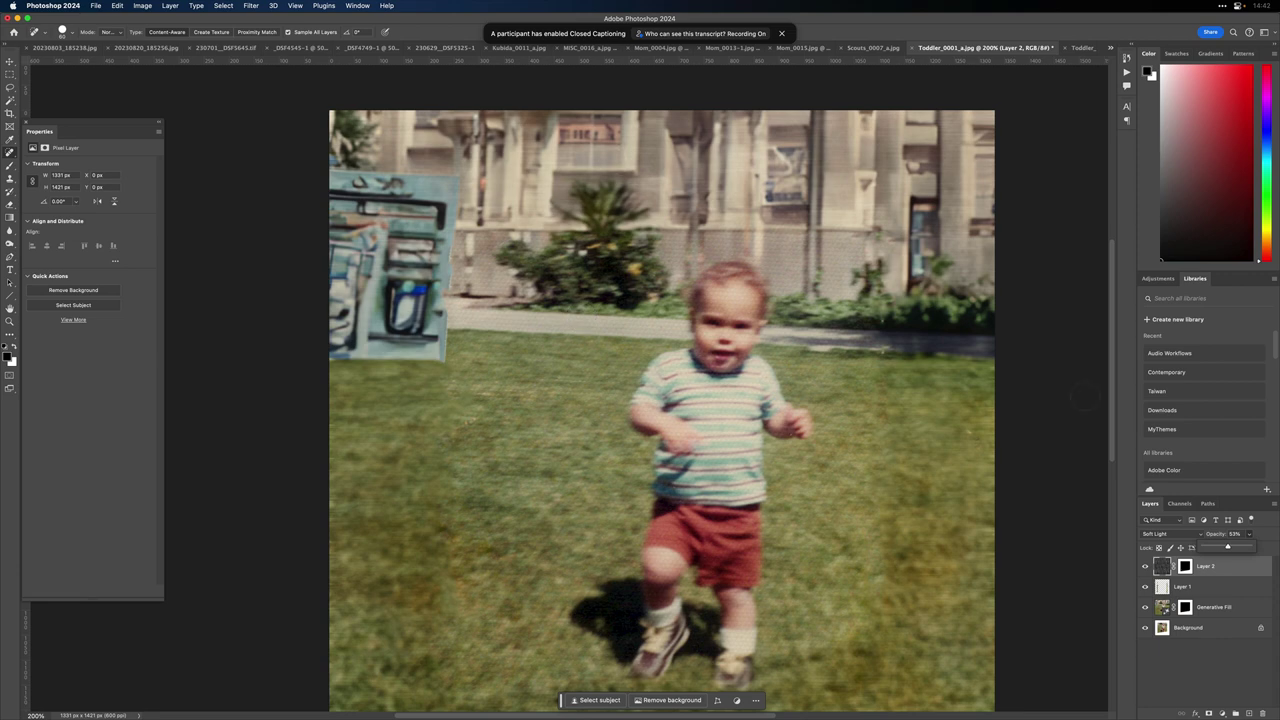
drag(1228, 547, 1217, 547)
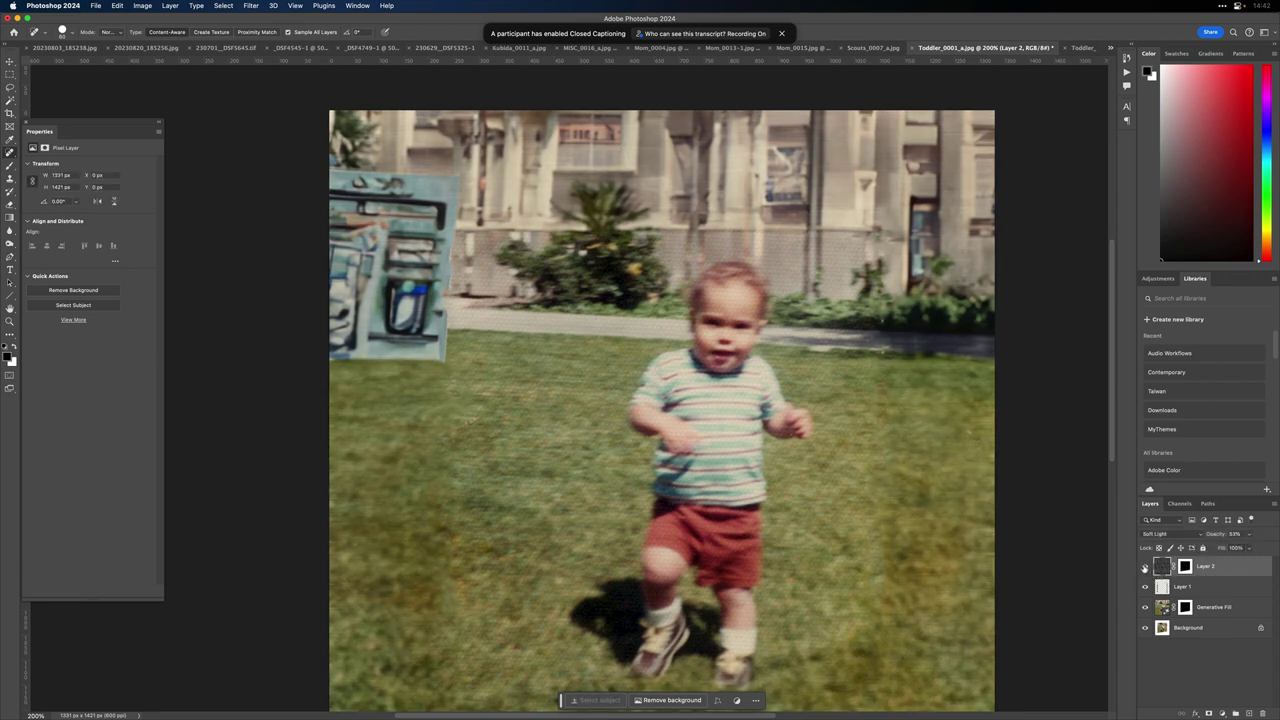
key(super+z)
Step: Look through the other open scans and bring up the sideways photo of the boy with the man in a blue jacket
click(872, 49)
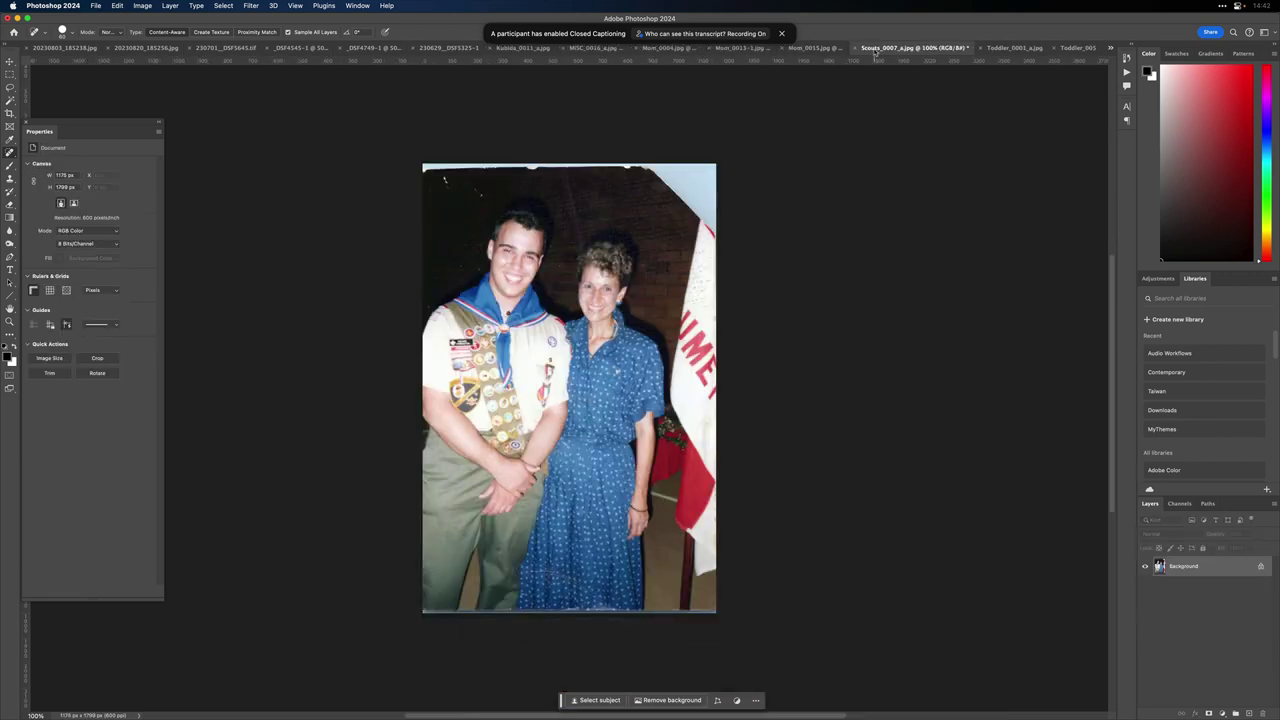
click(812, 48)
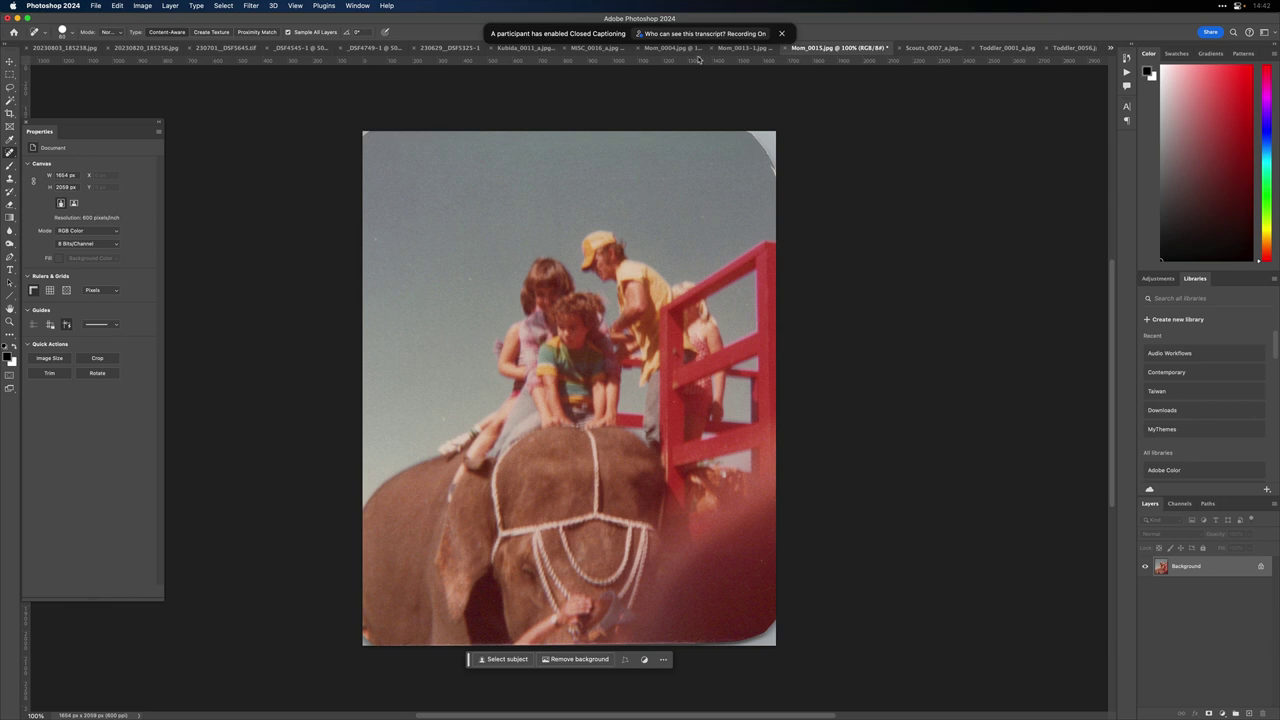
click(716, 48)
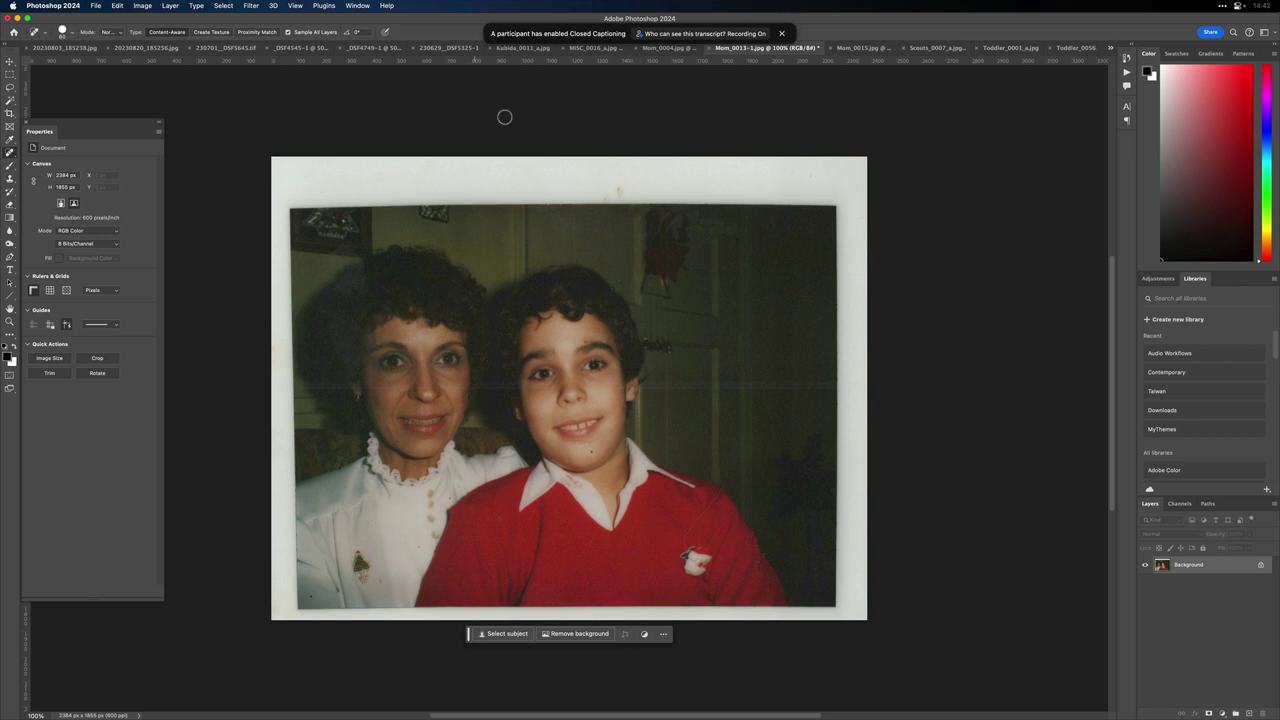
click(520, 49)
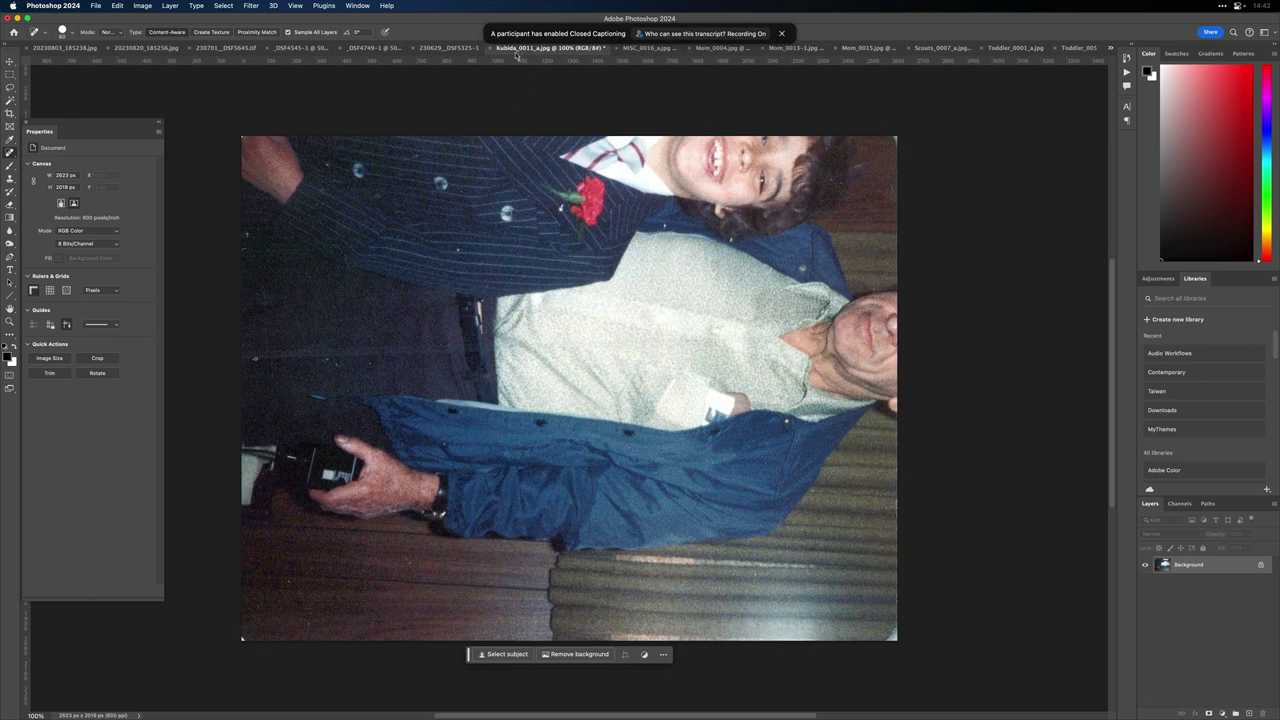
Step: Turn the sideways photo upright by rotating the canvas 90° clockwise and another 180°
click(143, 5)
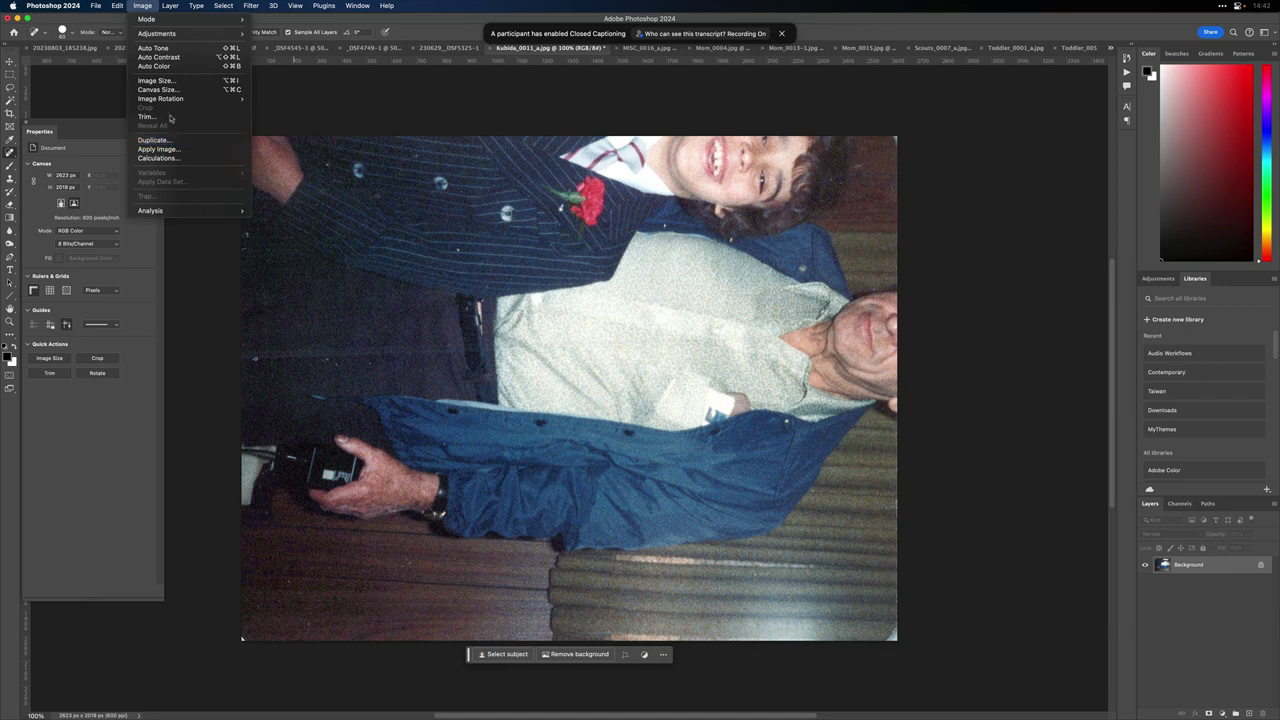
mouse_move(170, 100)
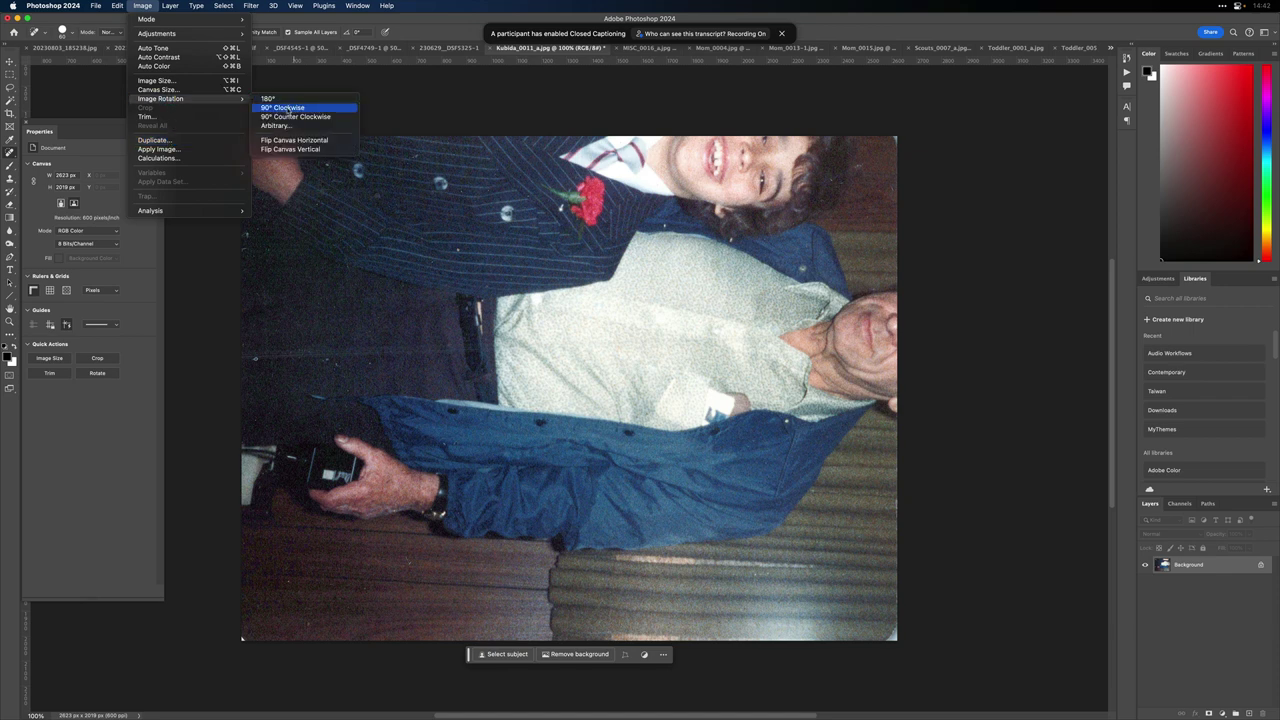
click(284, 107)
click(142, 5)
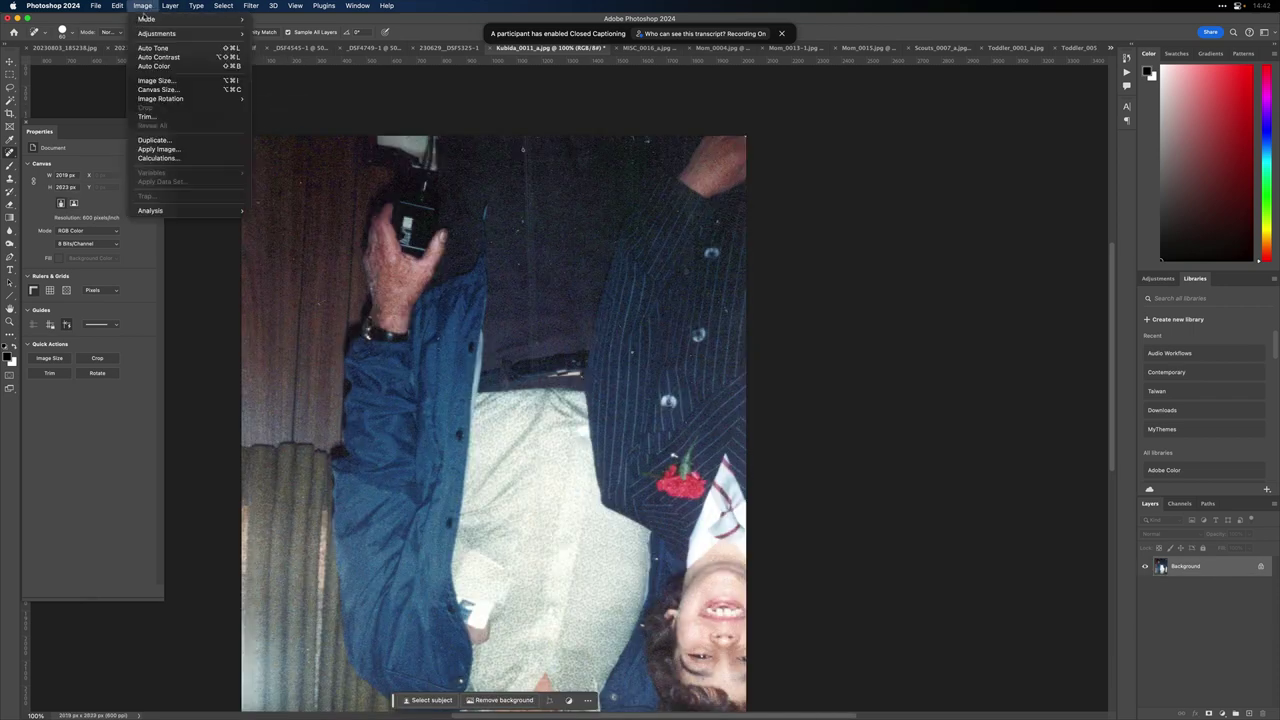
click(267, 99)
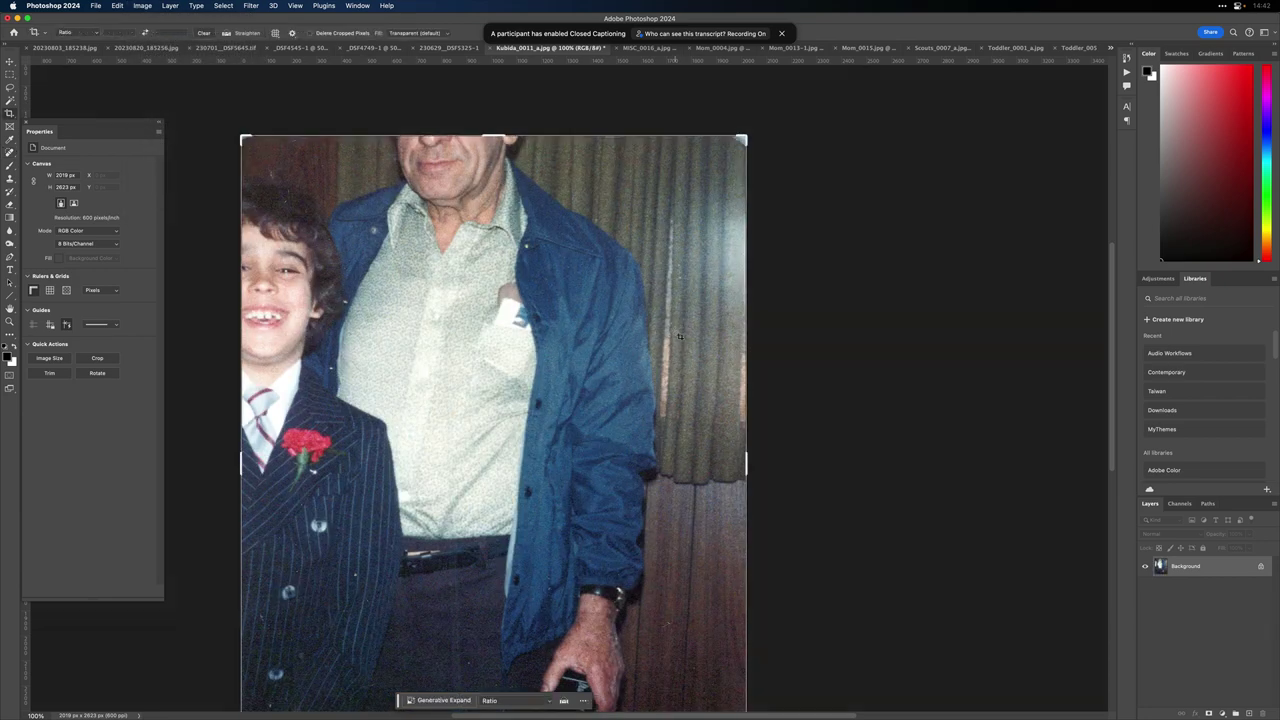
Step: Enlarge the canvas to the left and upward to about 2600 × 3400 px with Generative Expand, leaving the prompt empty
key(c)
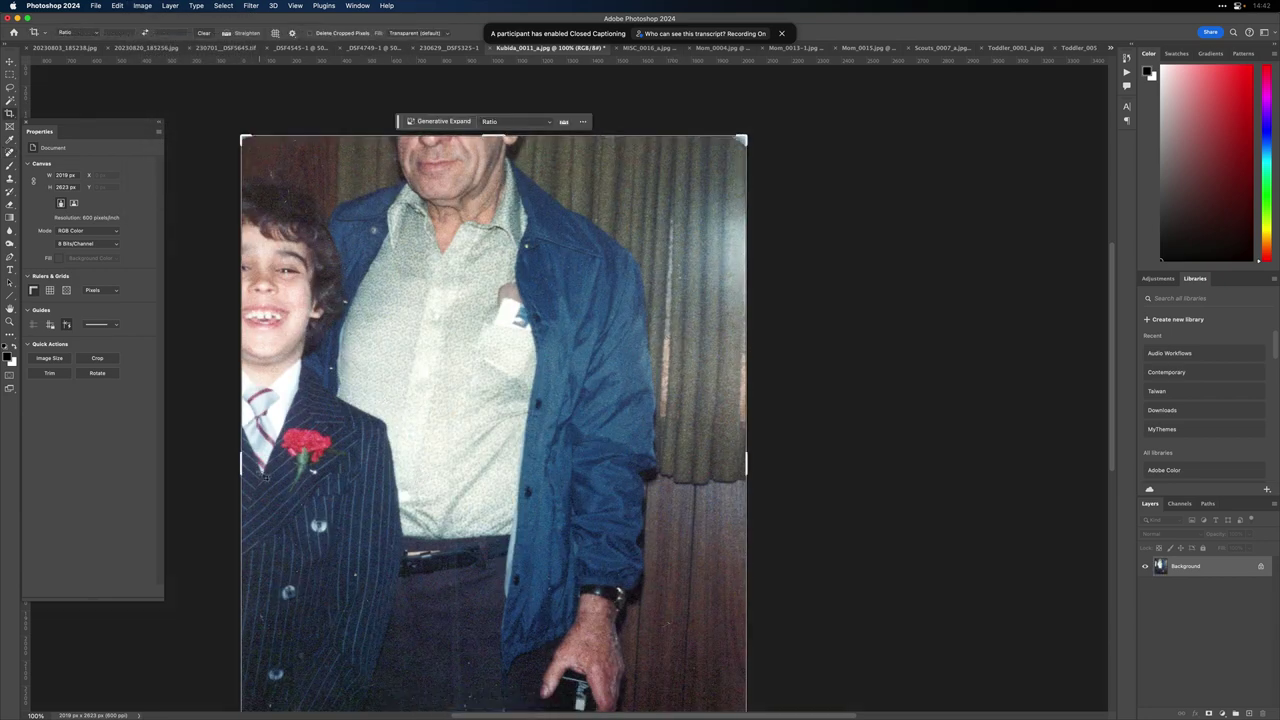
drag(240, 465, 167, 466)
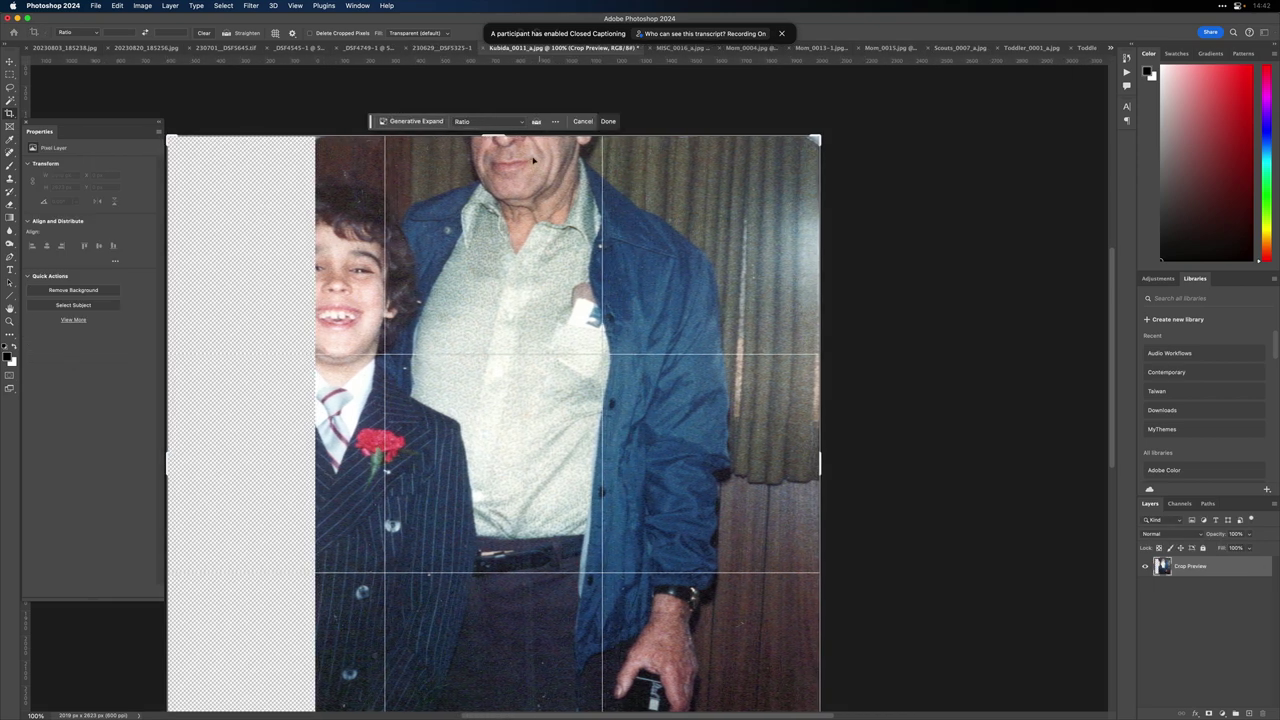
drag(495, 134, 495, 68)
key(super+minus)
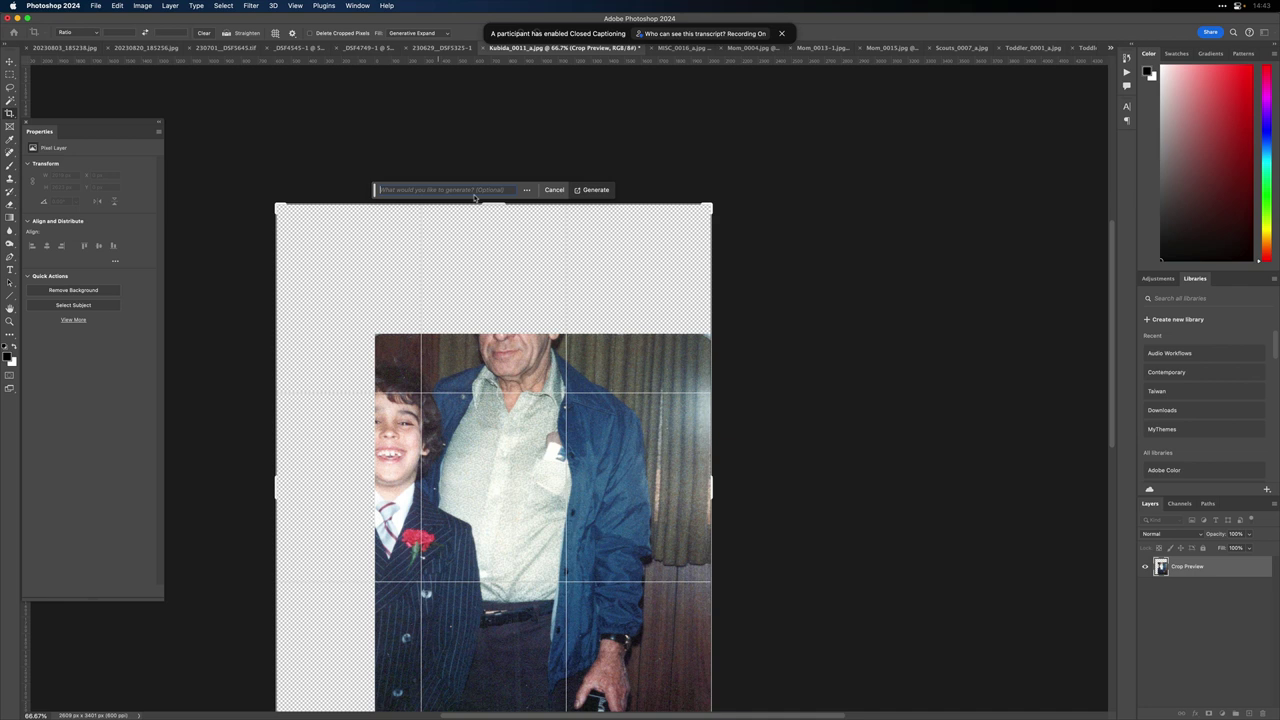
key(Return)
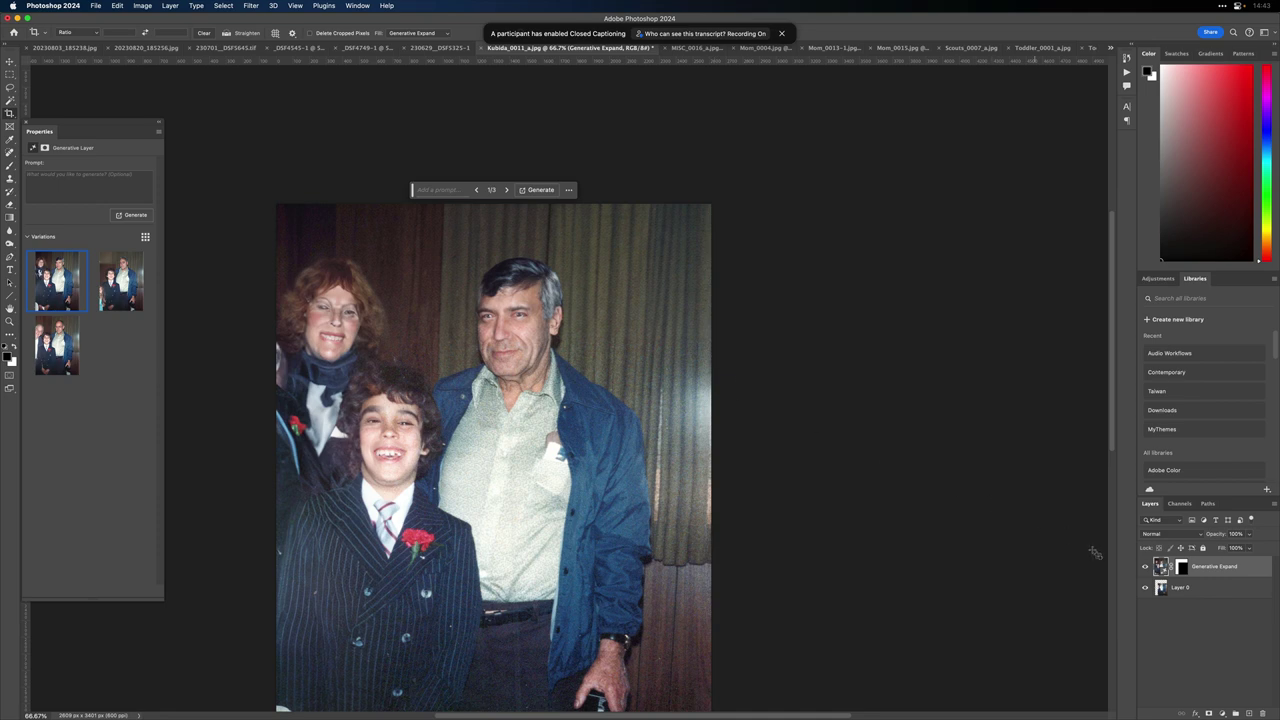
Step: Compare the photo with and without the Generative Expand layer by switching its visibility off and on
click(1147, 567)
click(1147, 567)
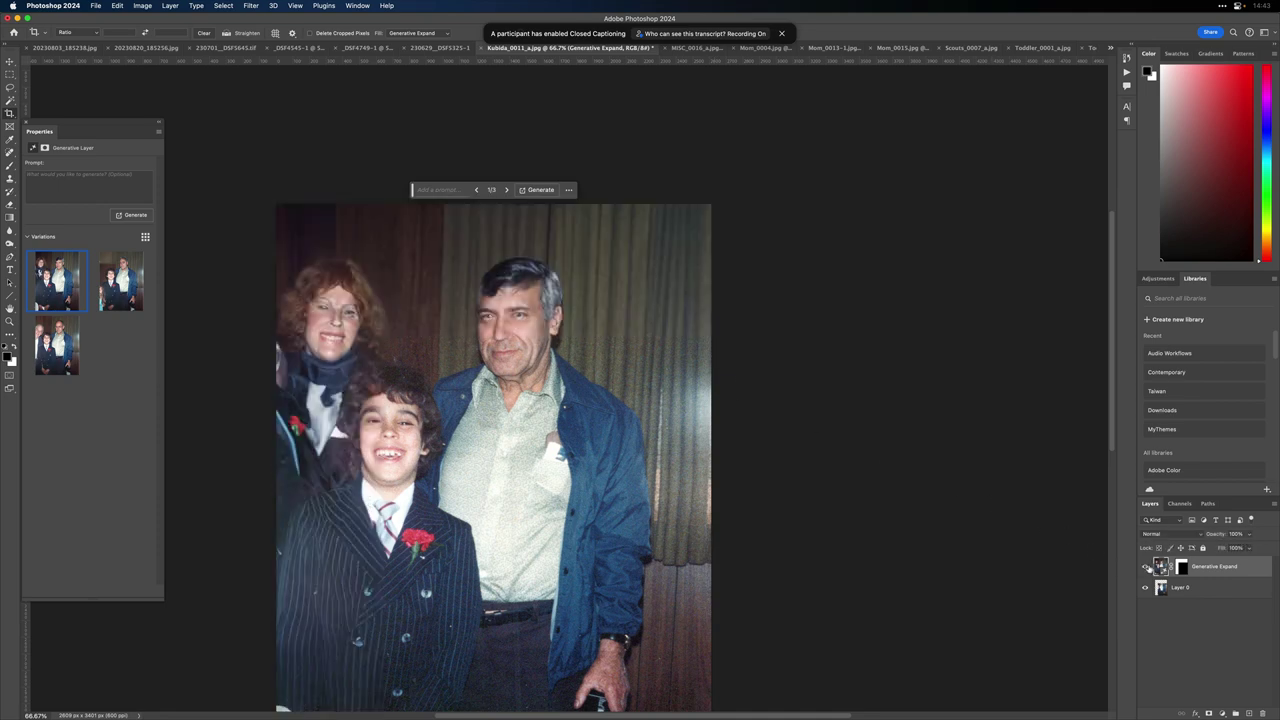
click(1147, 567)
click(1147, 567)
click(1147, 567)
click(1147, 567)
Step: Compare the second and third variations of the expanded photo and keep the second one
click(122, 282)
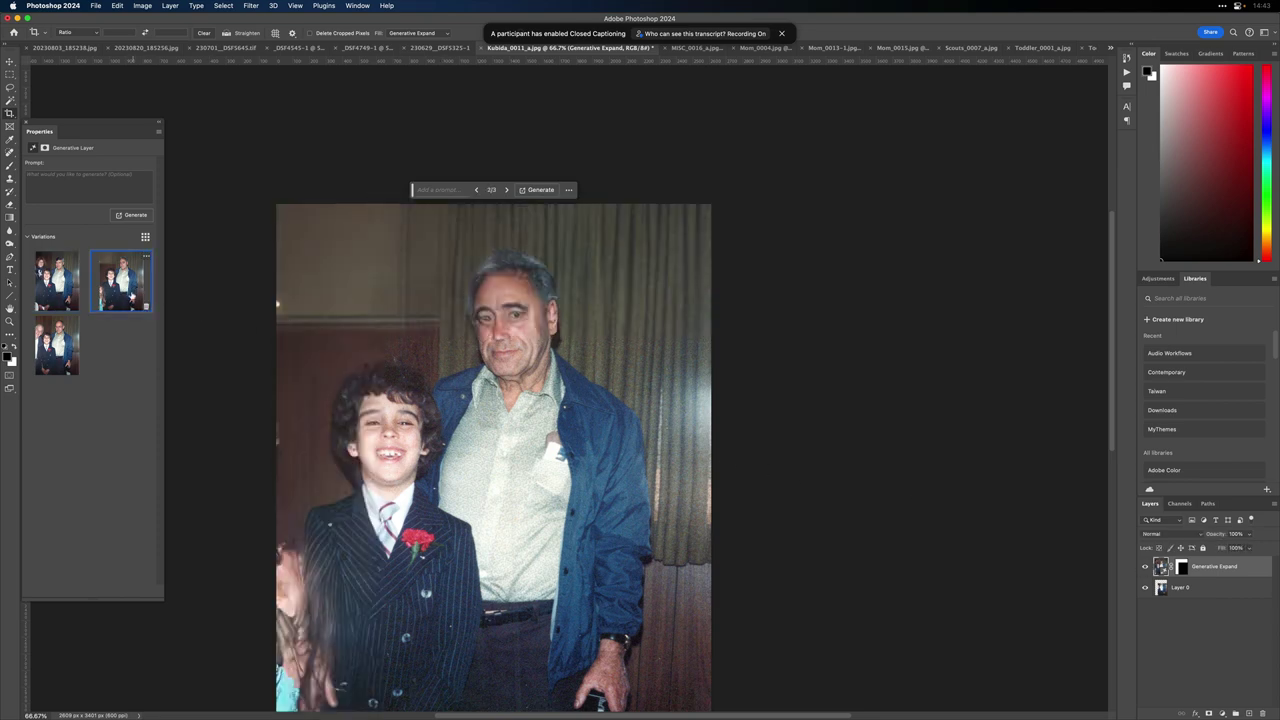
click(57, 345)
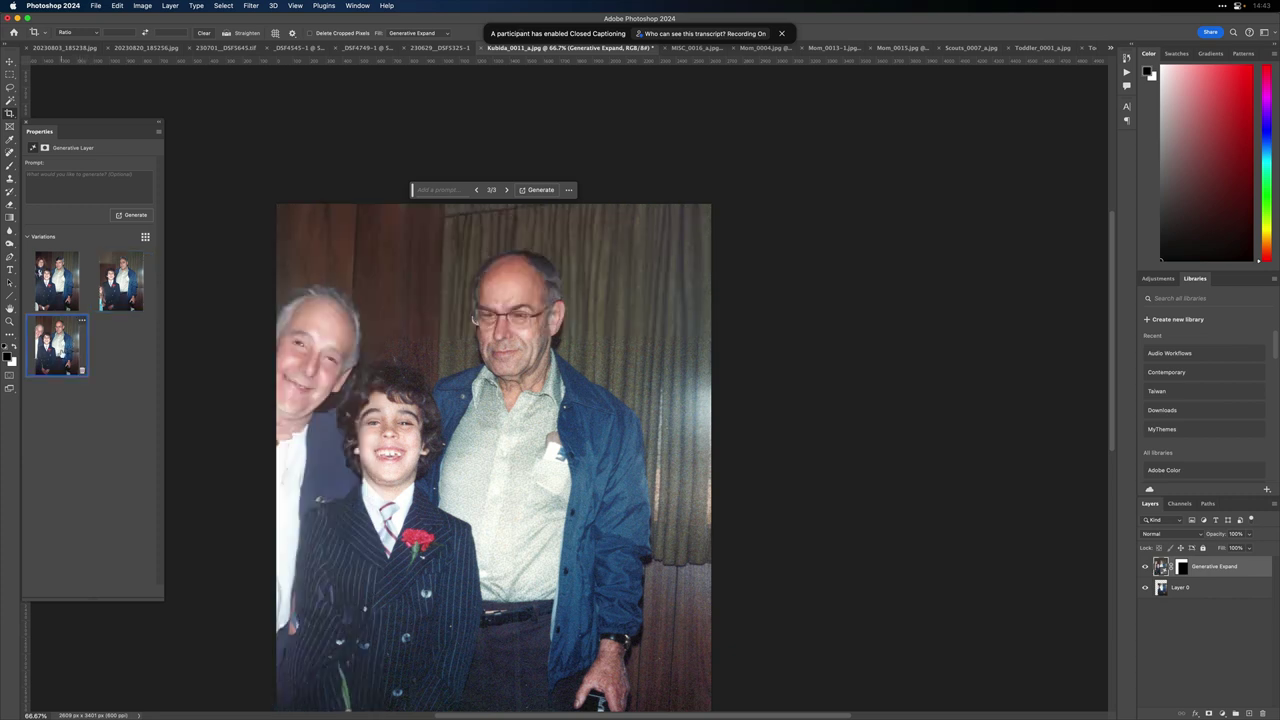
click(128, 284)
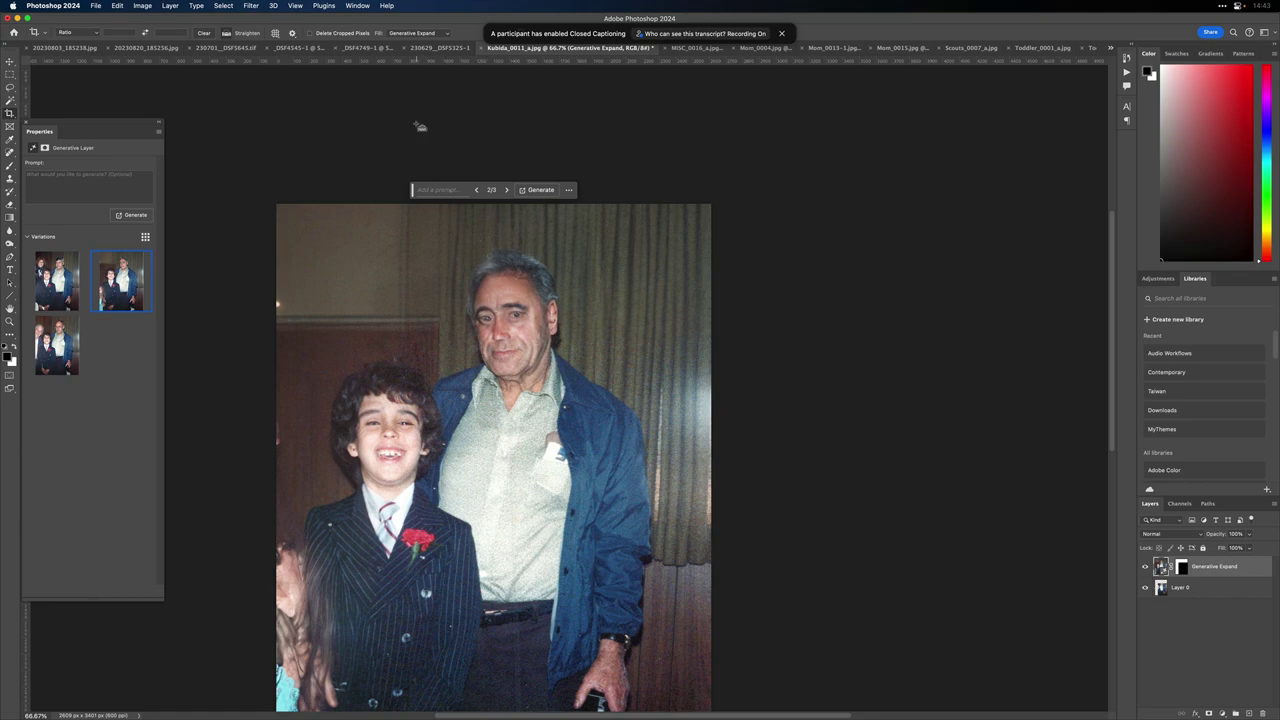
Step: Switch to Adobe Bridge and open 1985_0009_a.jpg in Adobe Photoshop 2024
key(super+Tab)
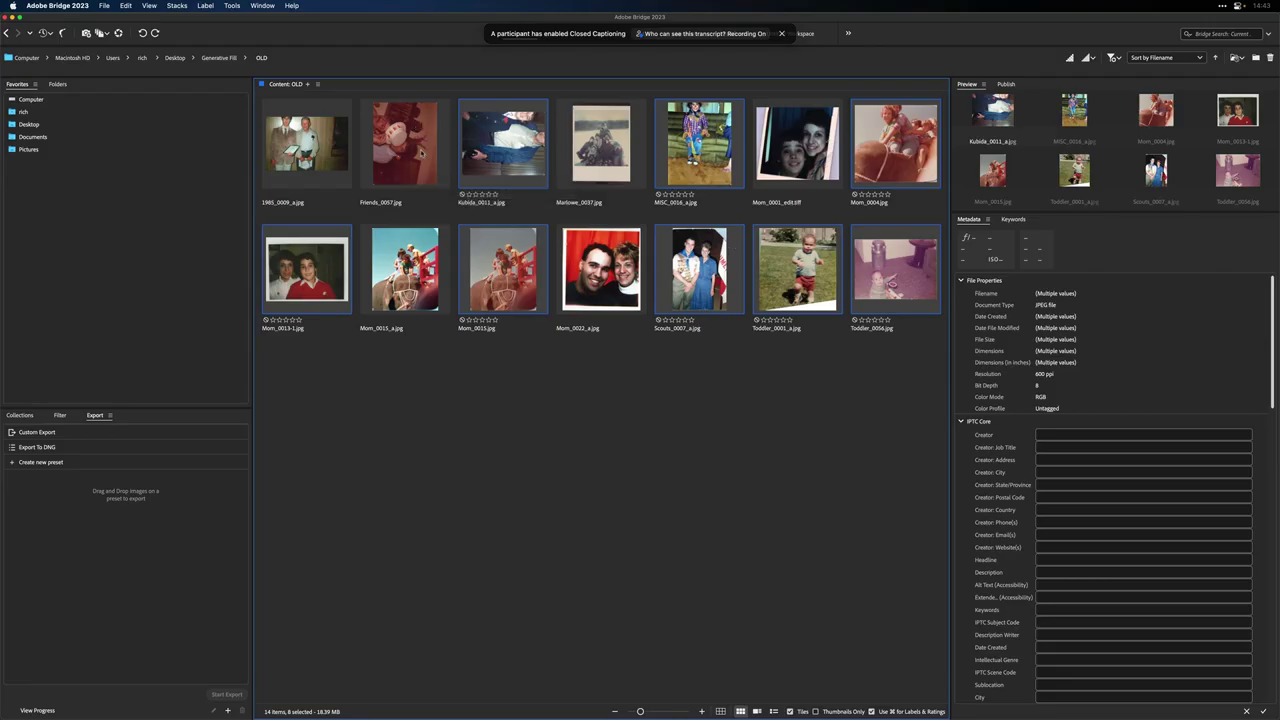
click(301, 146)
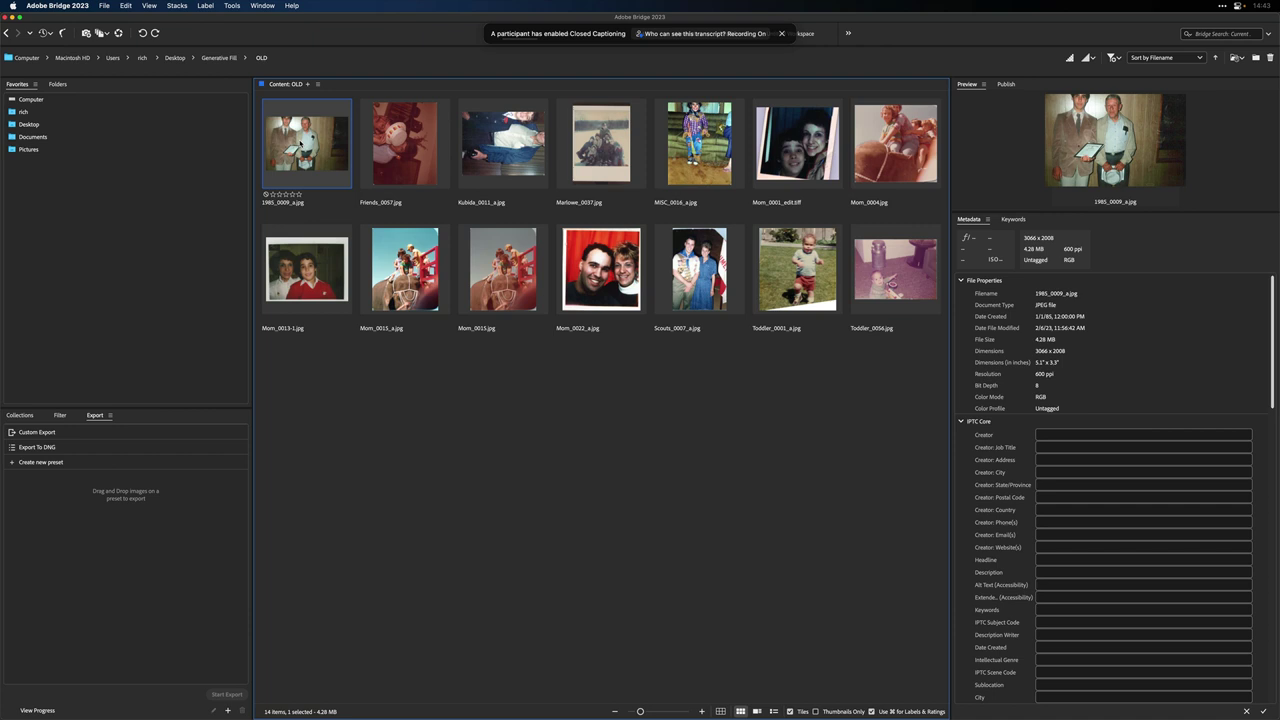
double_click(301, 146)
key(super+Tab)
right_click(309, 143)
mouse_move(390, 161)
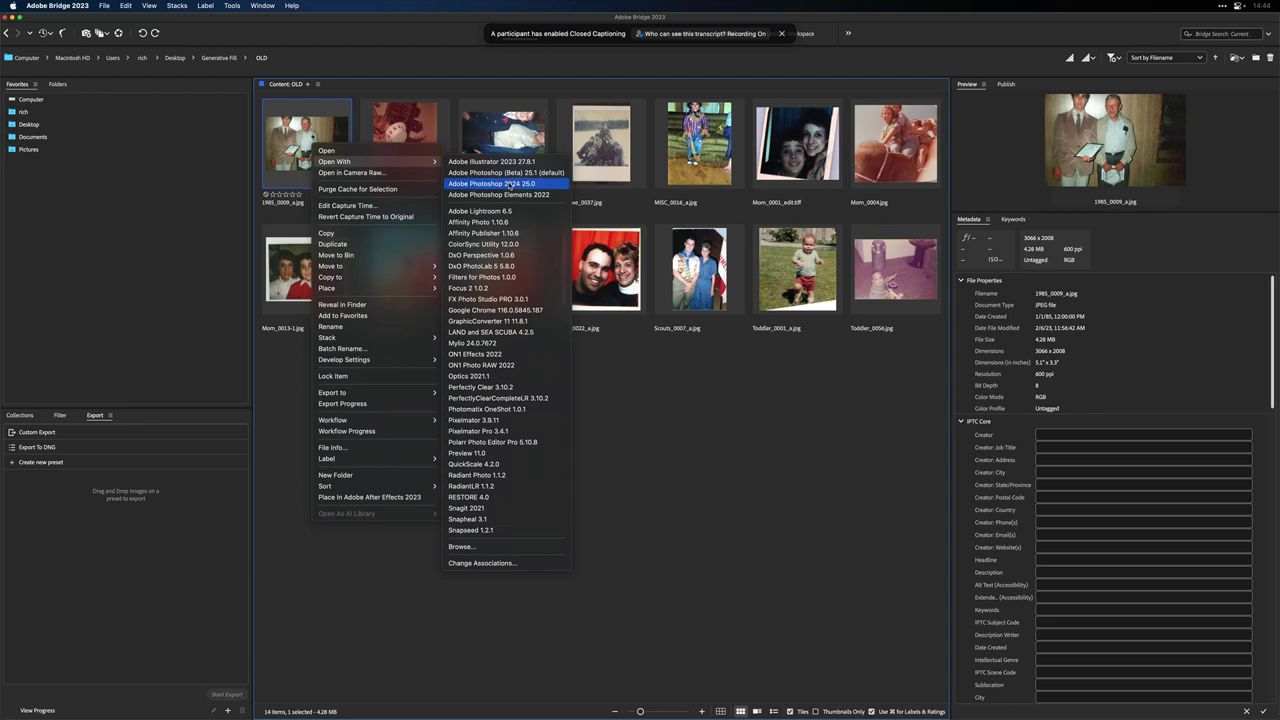
click(510, 184)
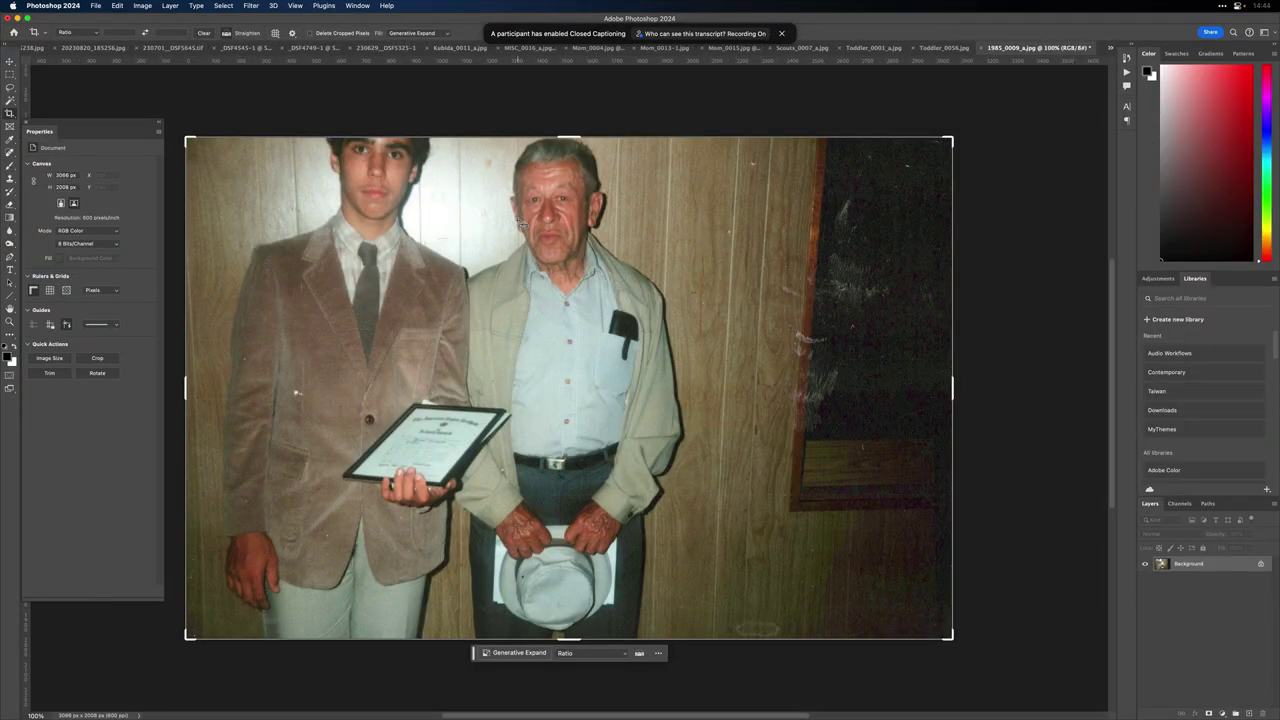
Step: Select the older man's head with the Quick Selection tool, subtracting the wall beside his face
key(w)
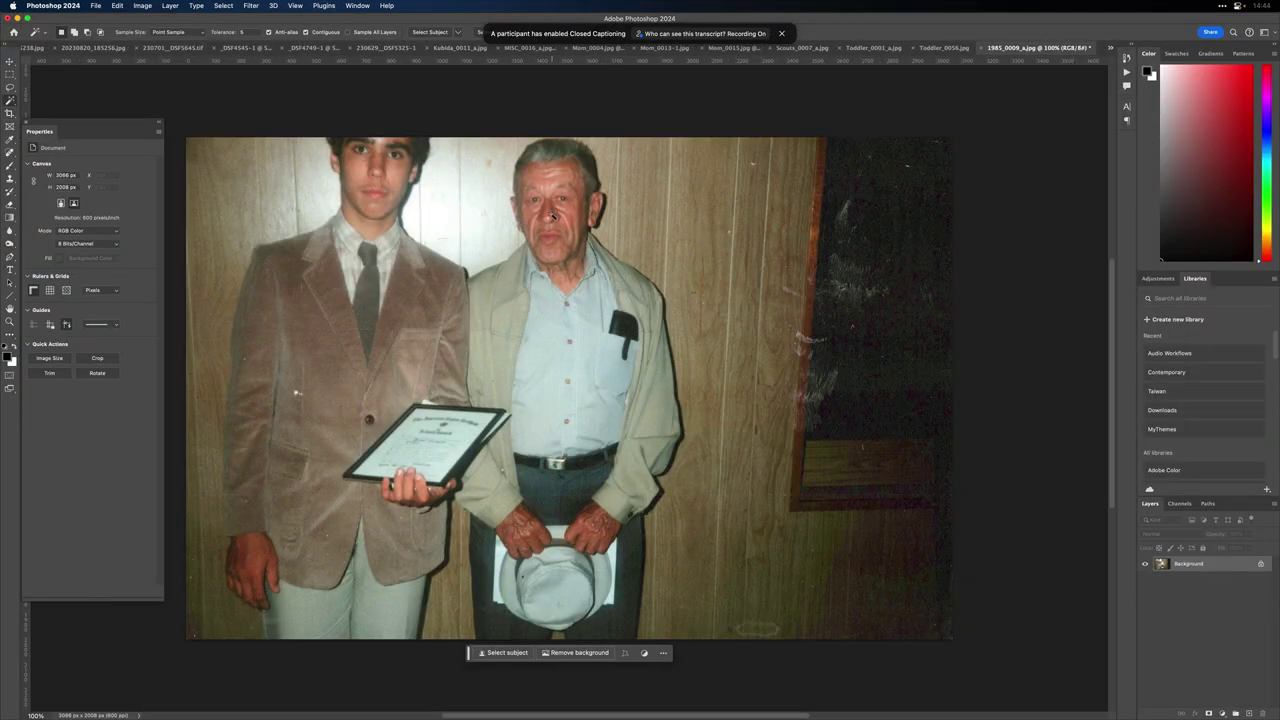
key(shift+w)
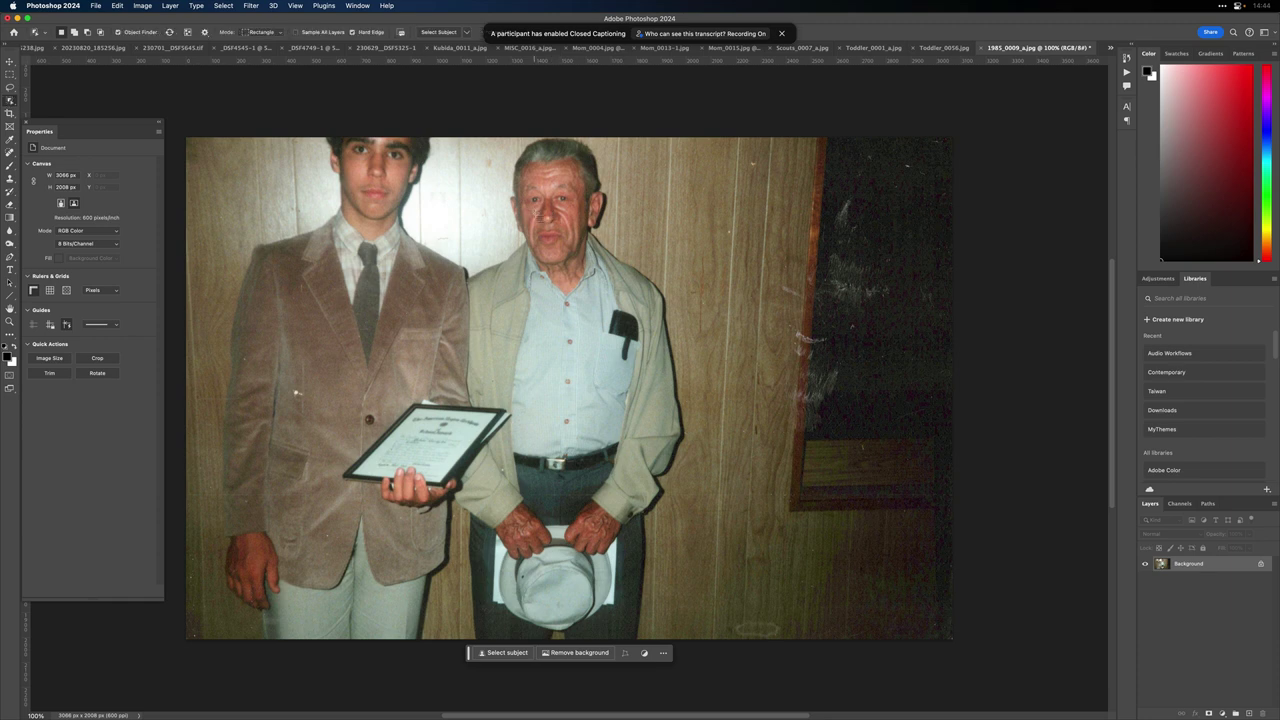
key(shift+w)
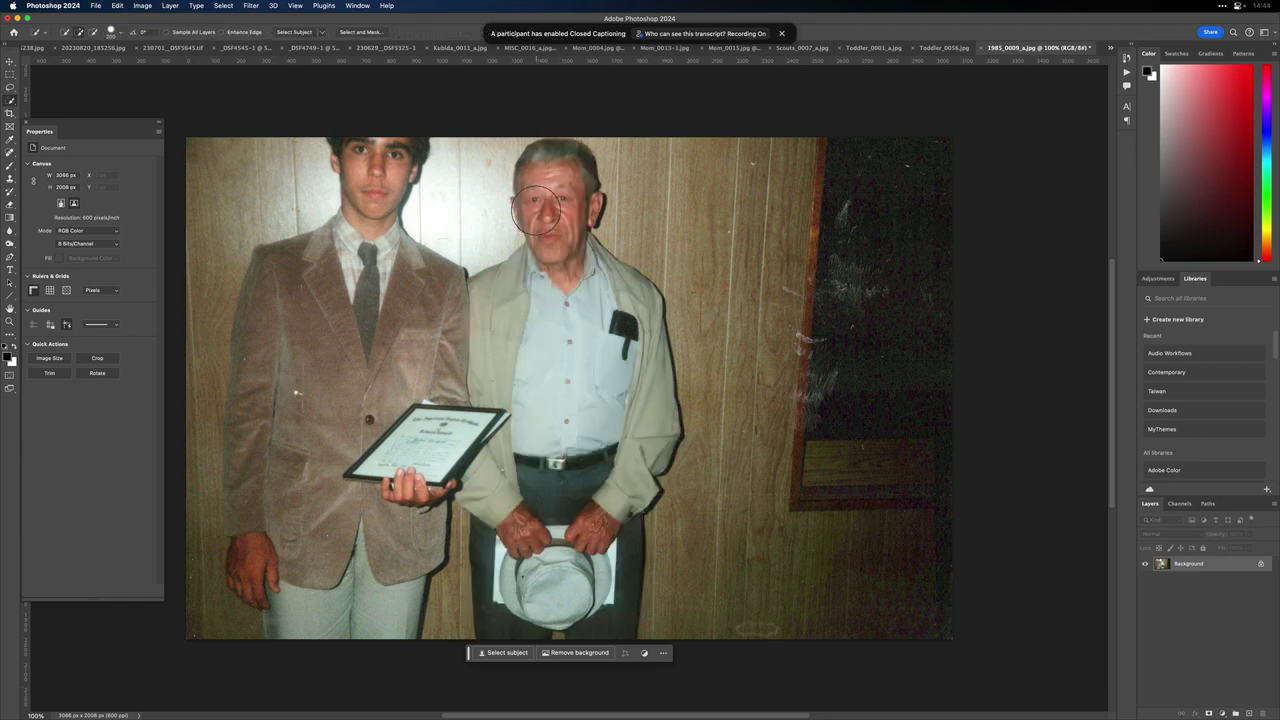
click(539, 206)
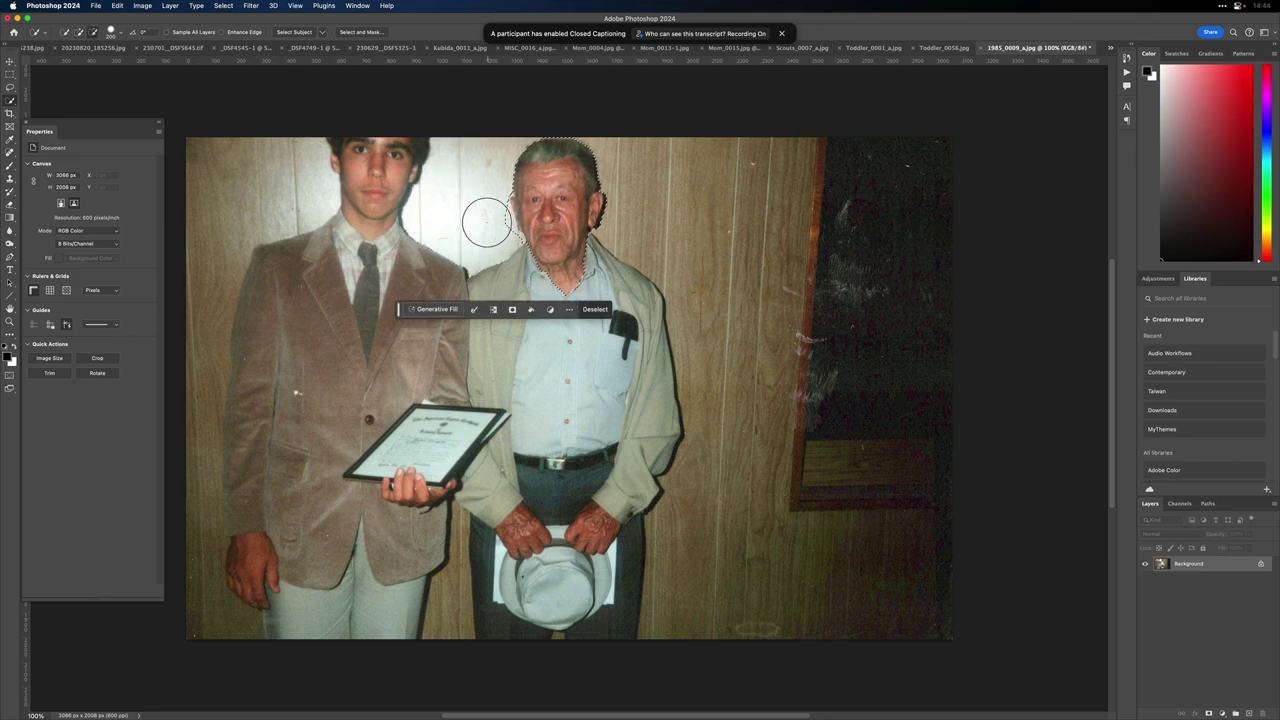
alt+click(486, 215)
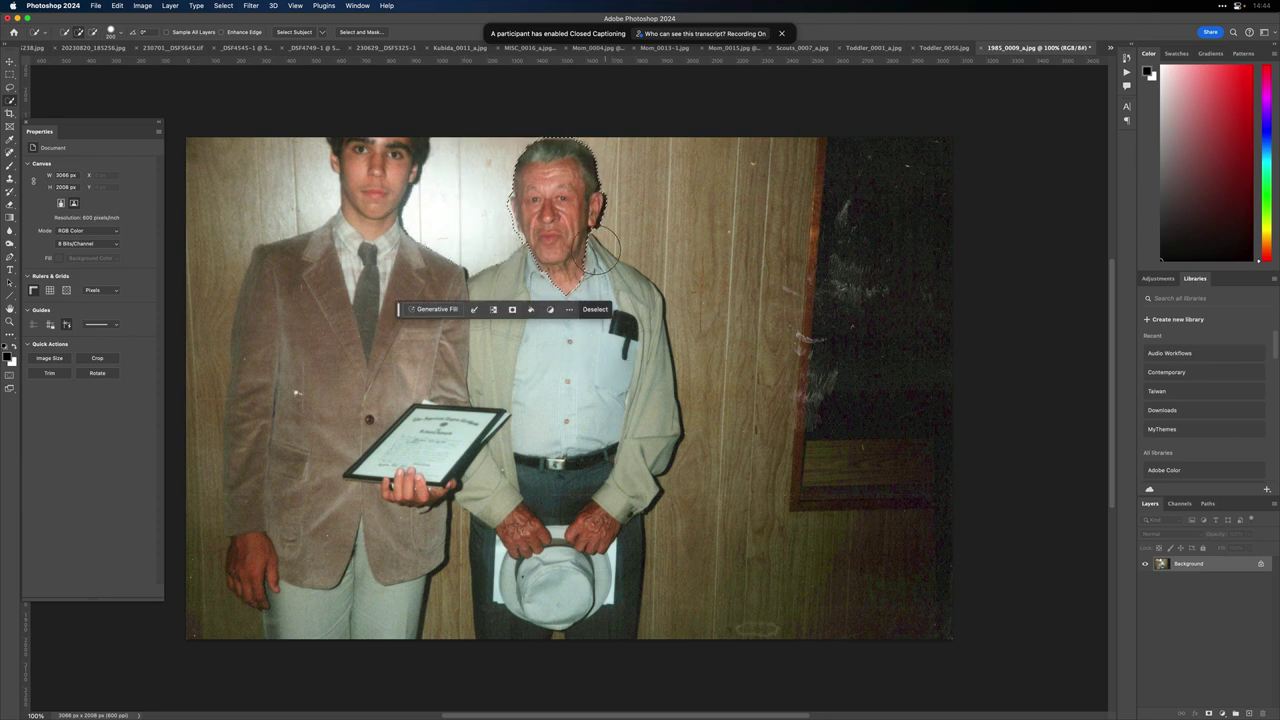
Step: Paste the copied head into the expanded portrait and move it over the standing man's face
click(597, 48)
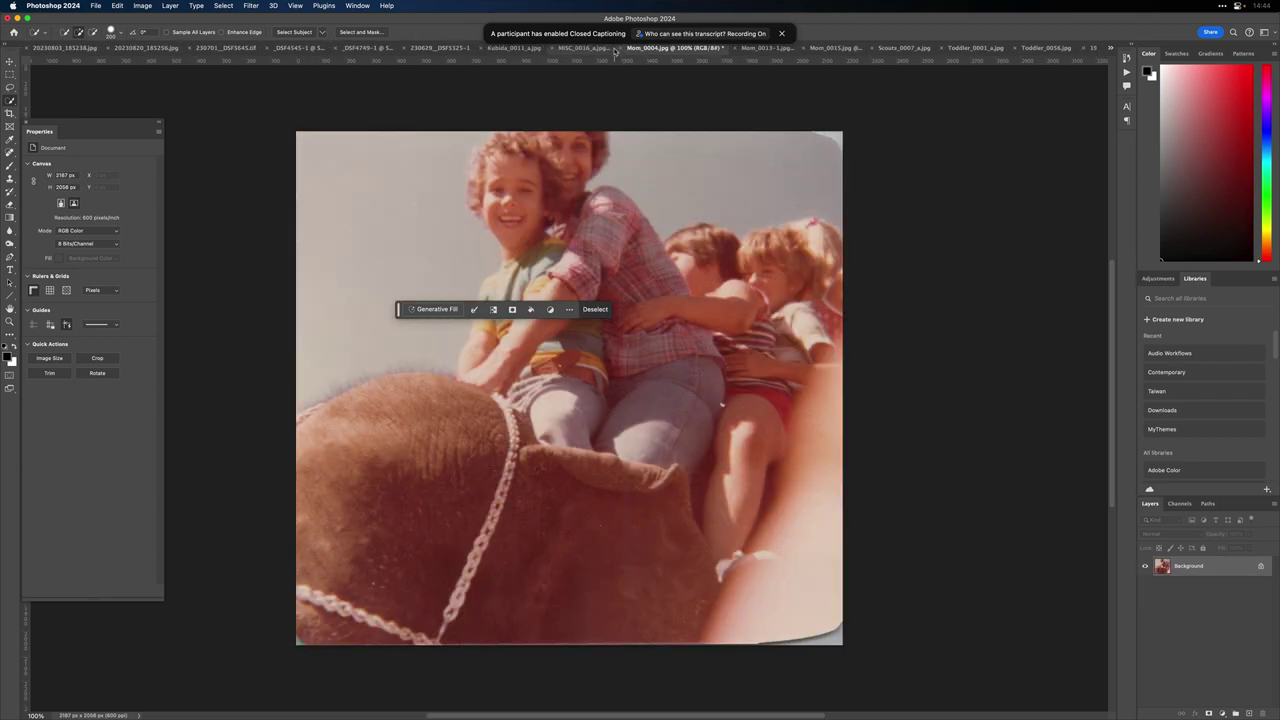
click(514, 48)
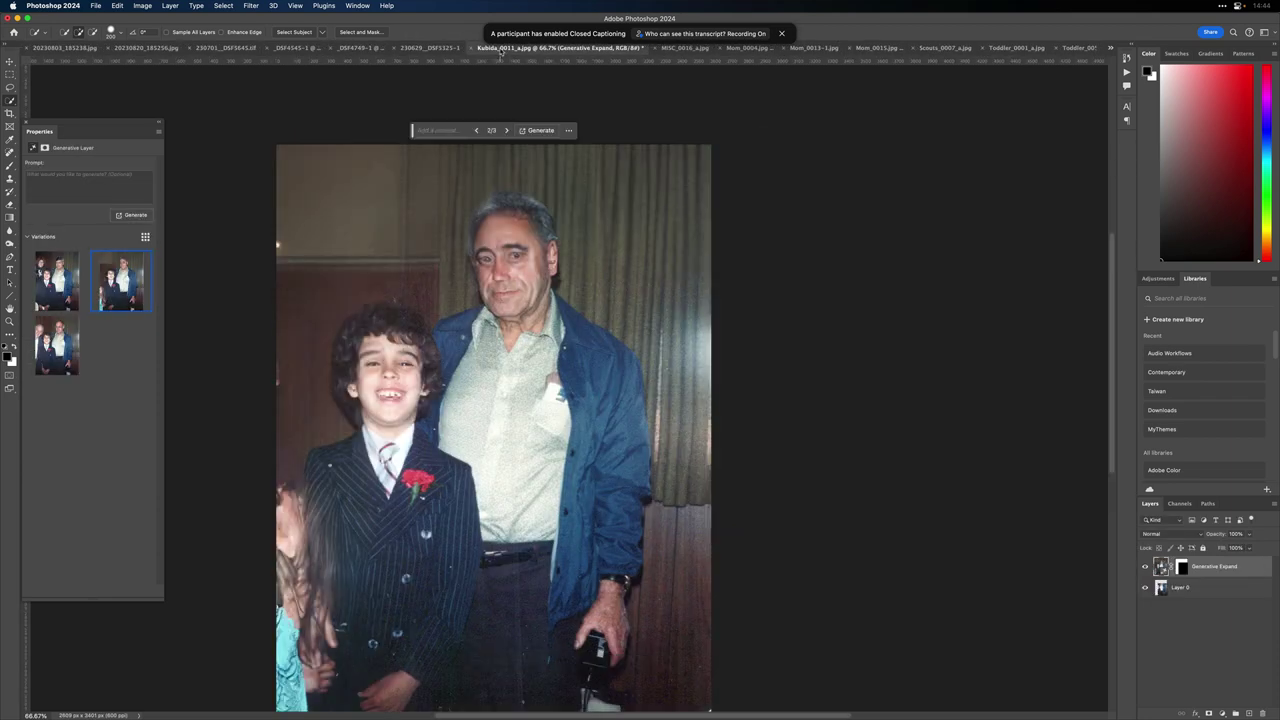
key(super+v)
key(v)
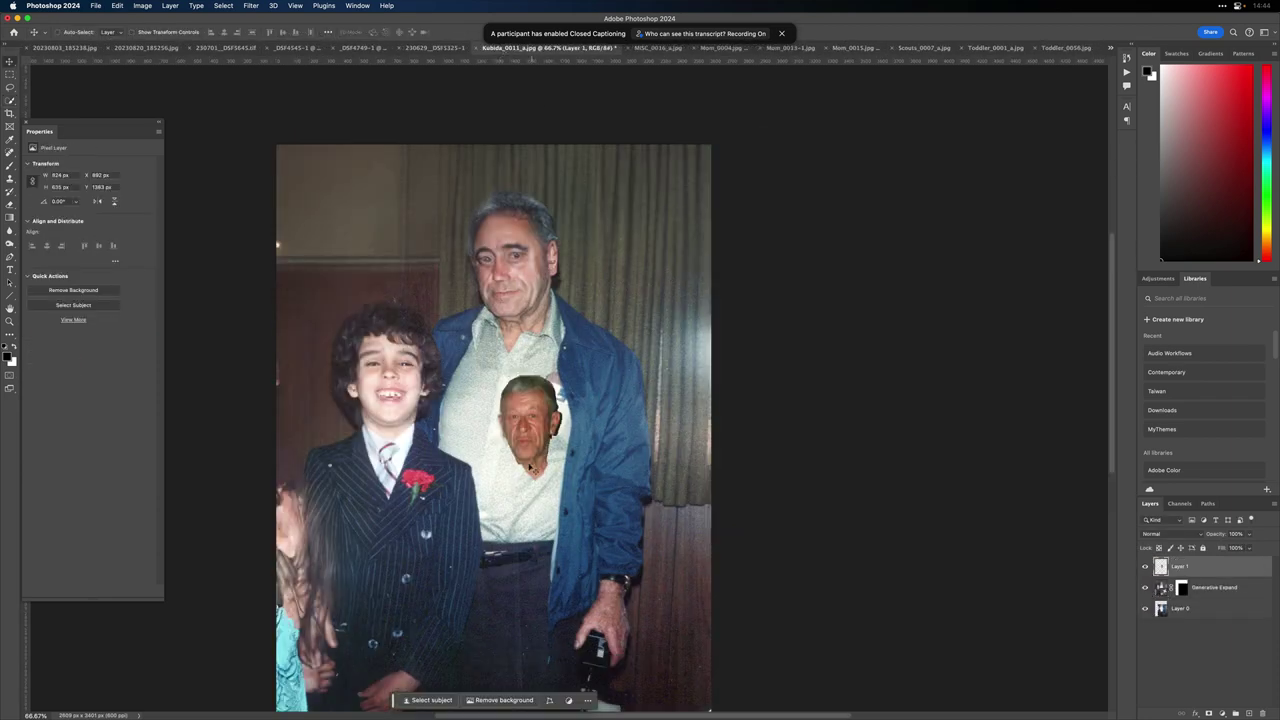
drag(530, 444, 535, 262)
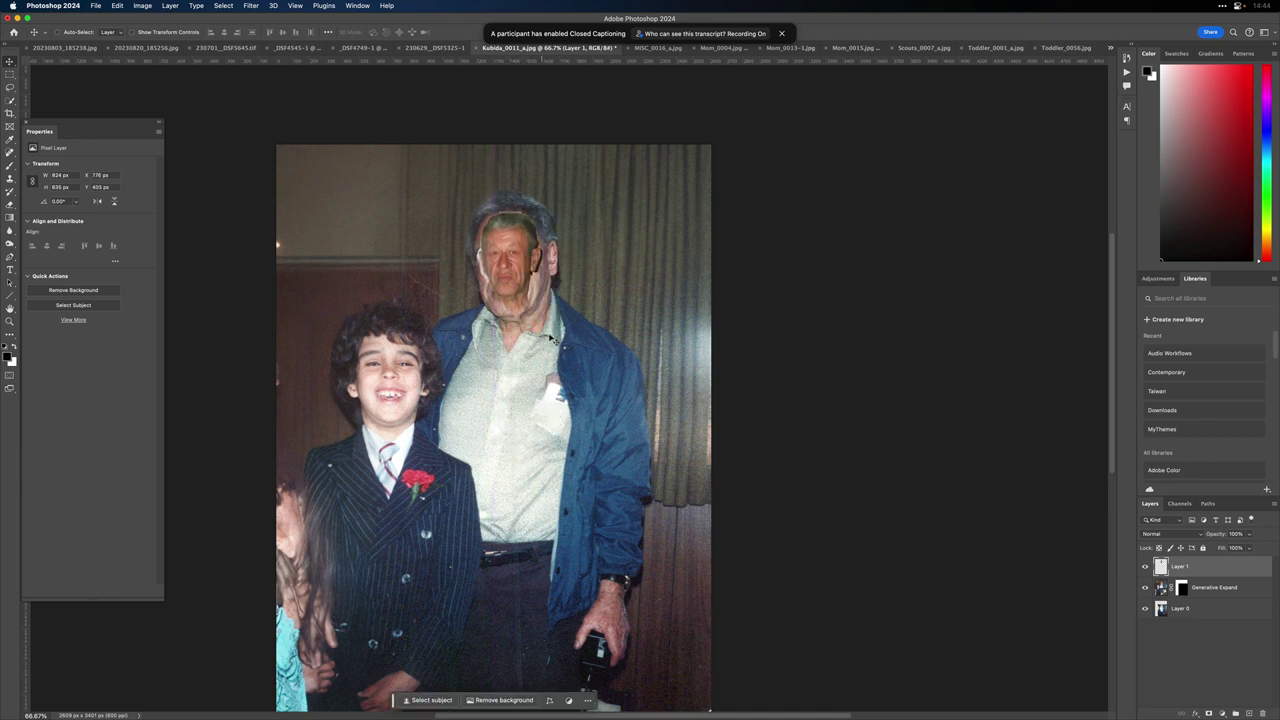
key(super+t)
drag(544, 318, 578, 372)
key(super+z)
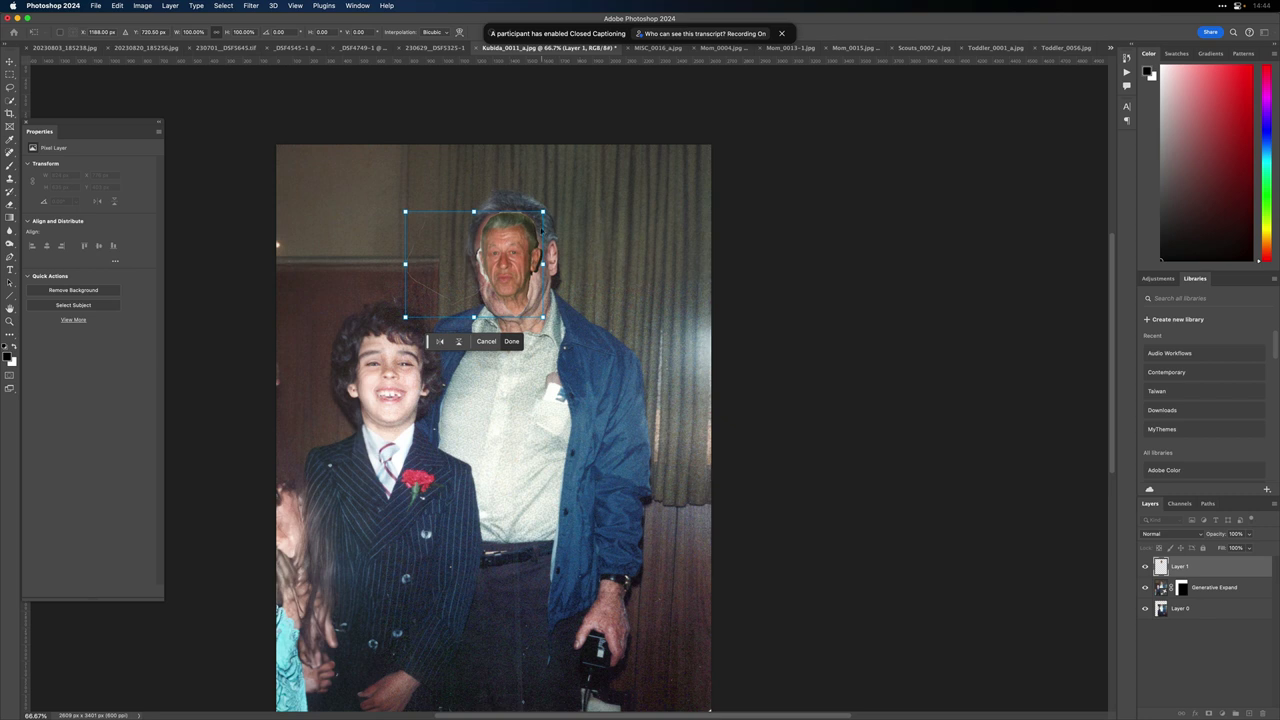
drag(544, 210, 523, 268)
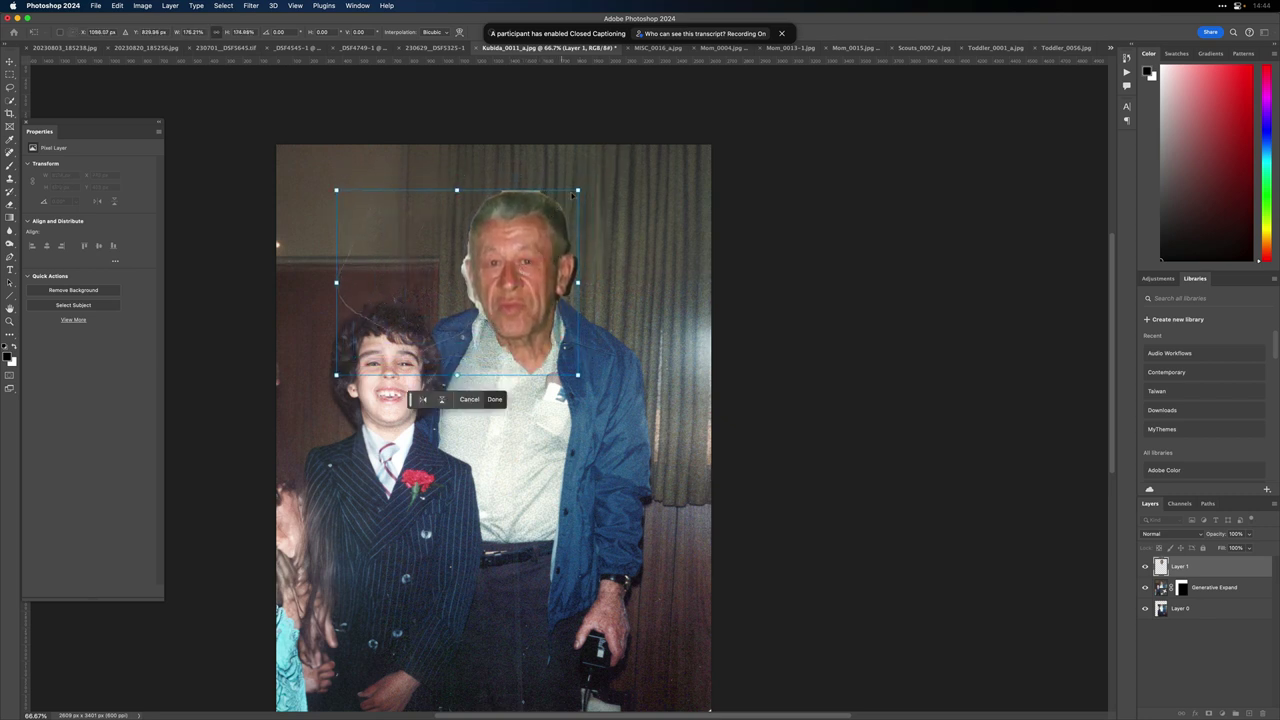
drag(579, 189, 564, 189)
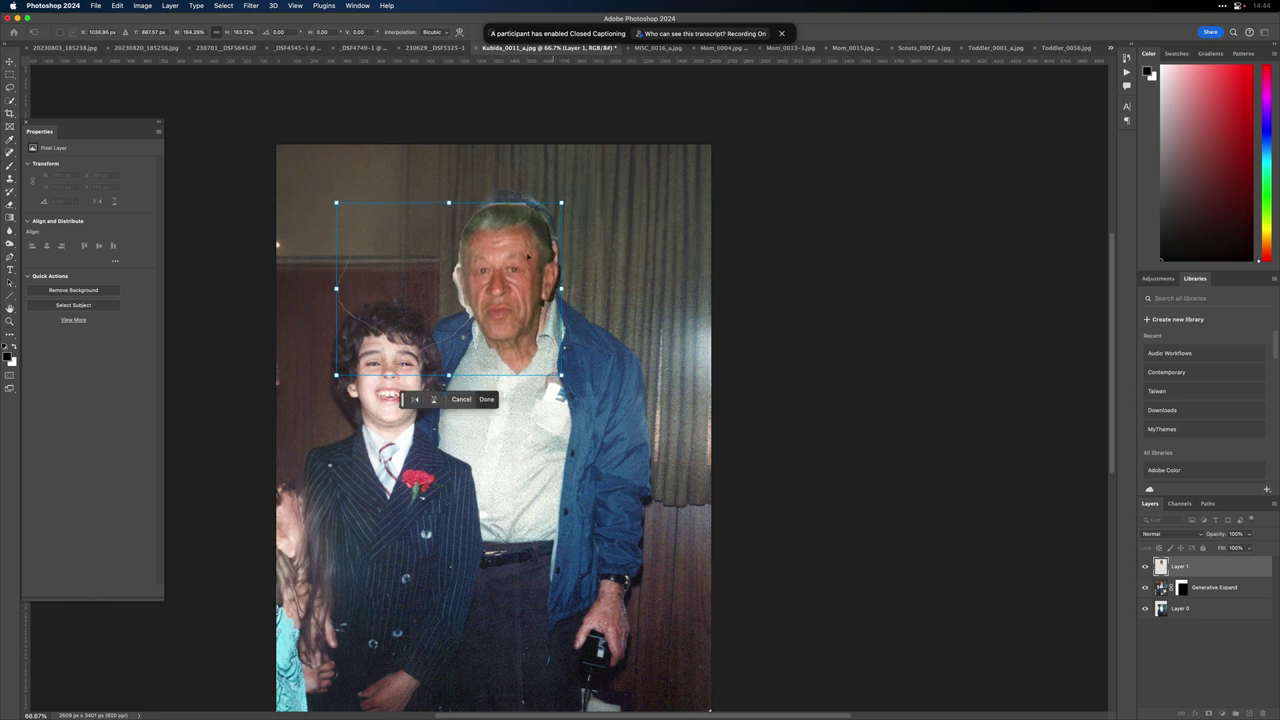
mouse_move(521, 262)
mouse_down()
mouse_move(572, 240)
mouse_move(570, 256)
mouse_move(531, 253)
mouse_up()
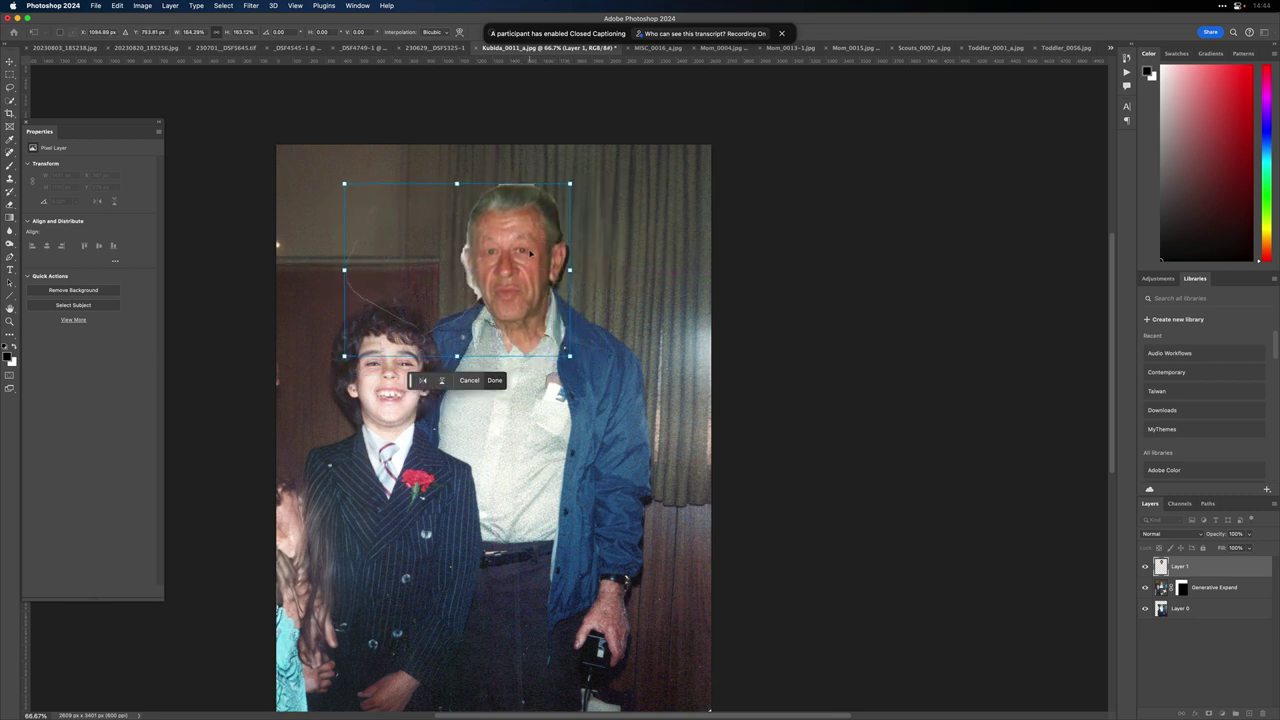
key(Return)
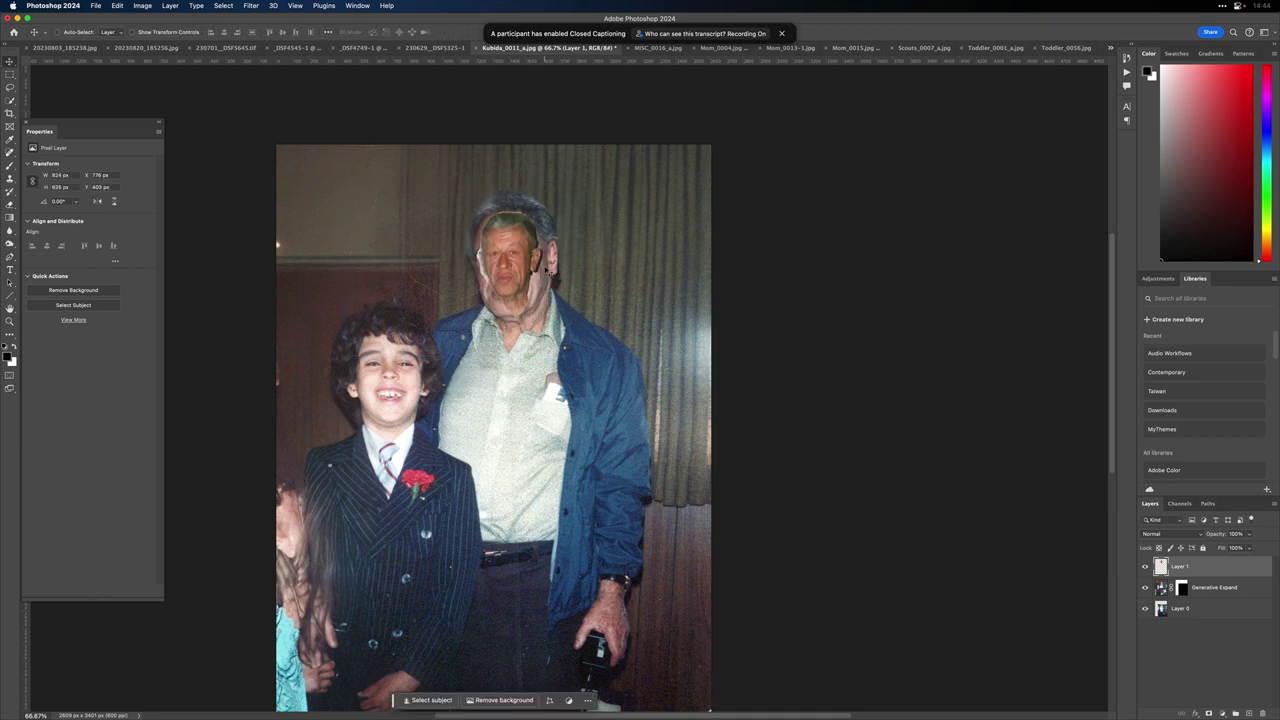
Step: Set the pasted head layer to 50% opacity, then enlarge it to about 1110 × 1071 px and align it with the man's head
key(e)
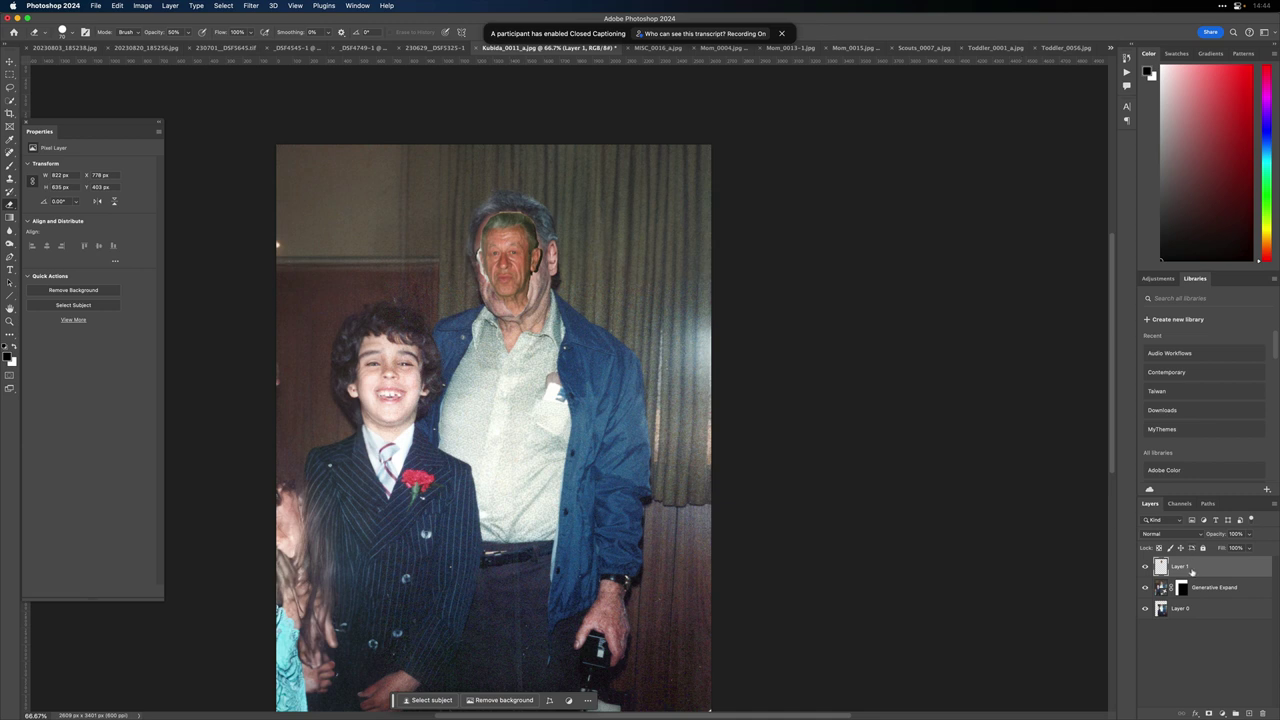
key(v)
key(5)
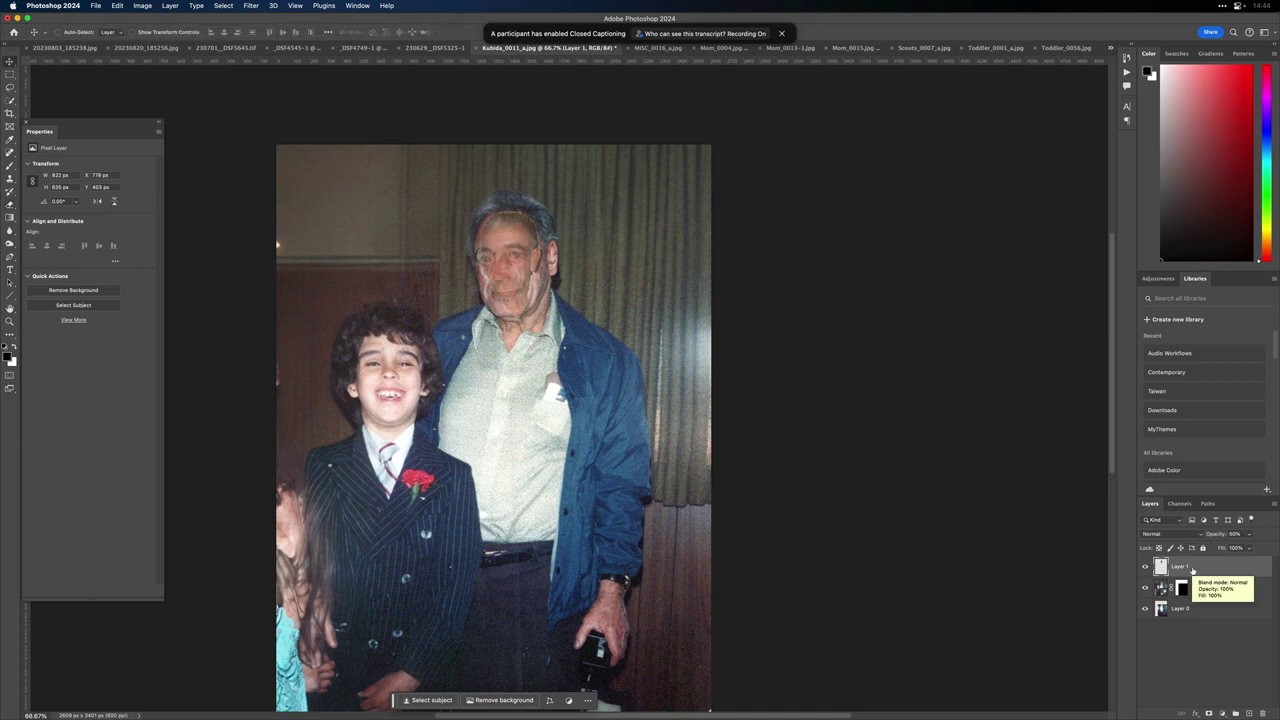
key(super+t)
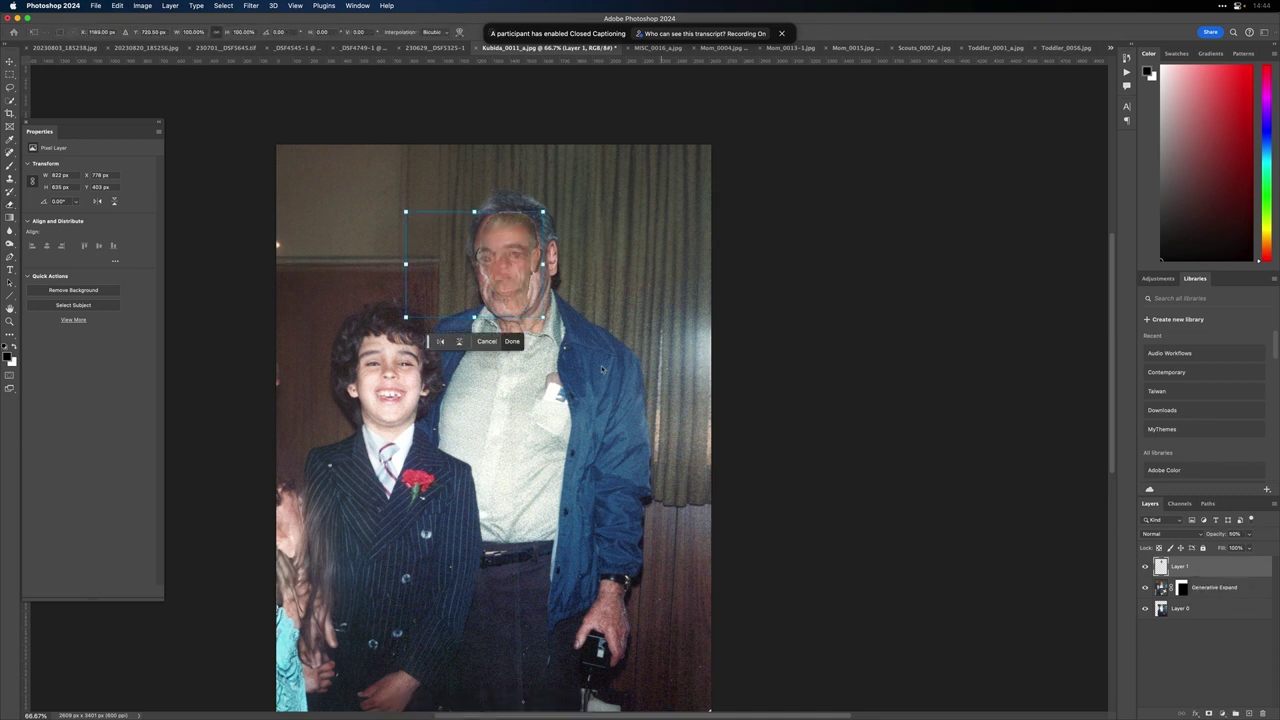
drag(542, 317, 562, 343)
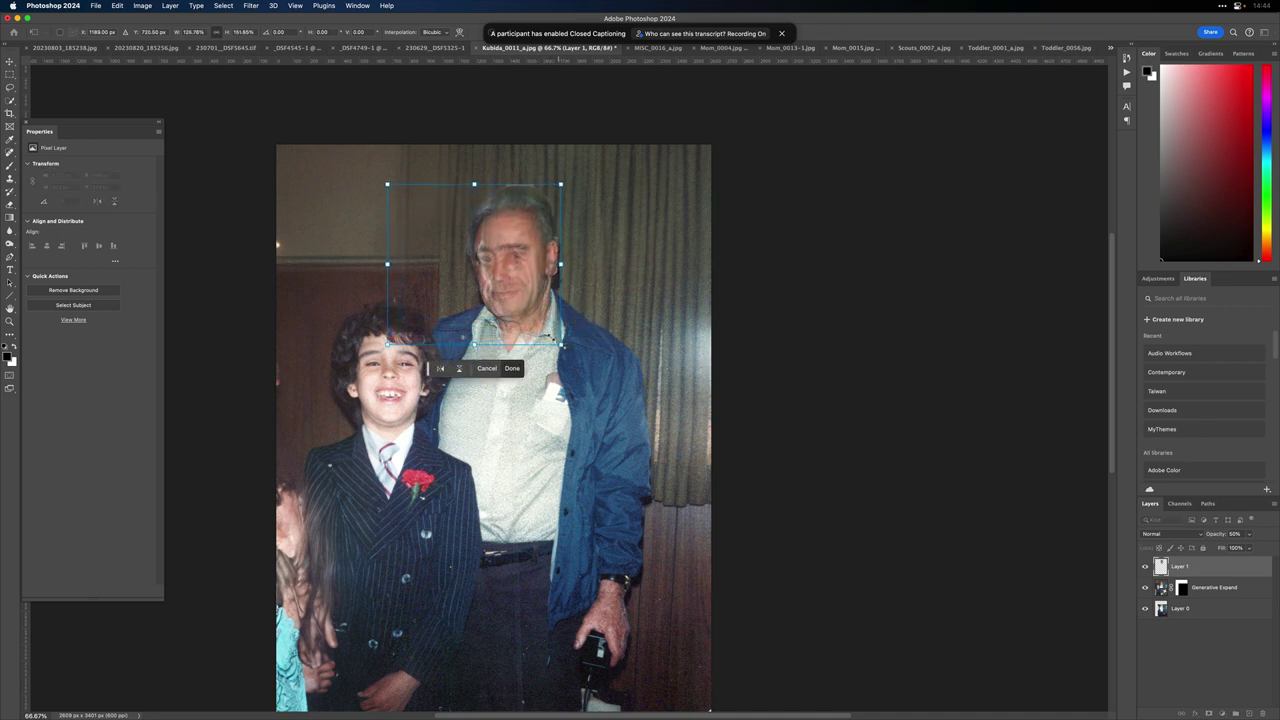
drag(501, 305, 488, 316)
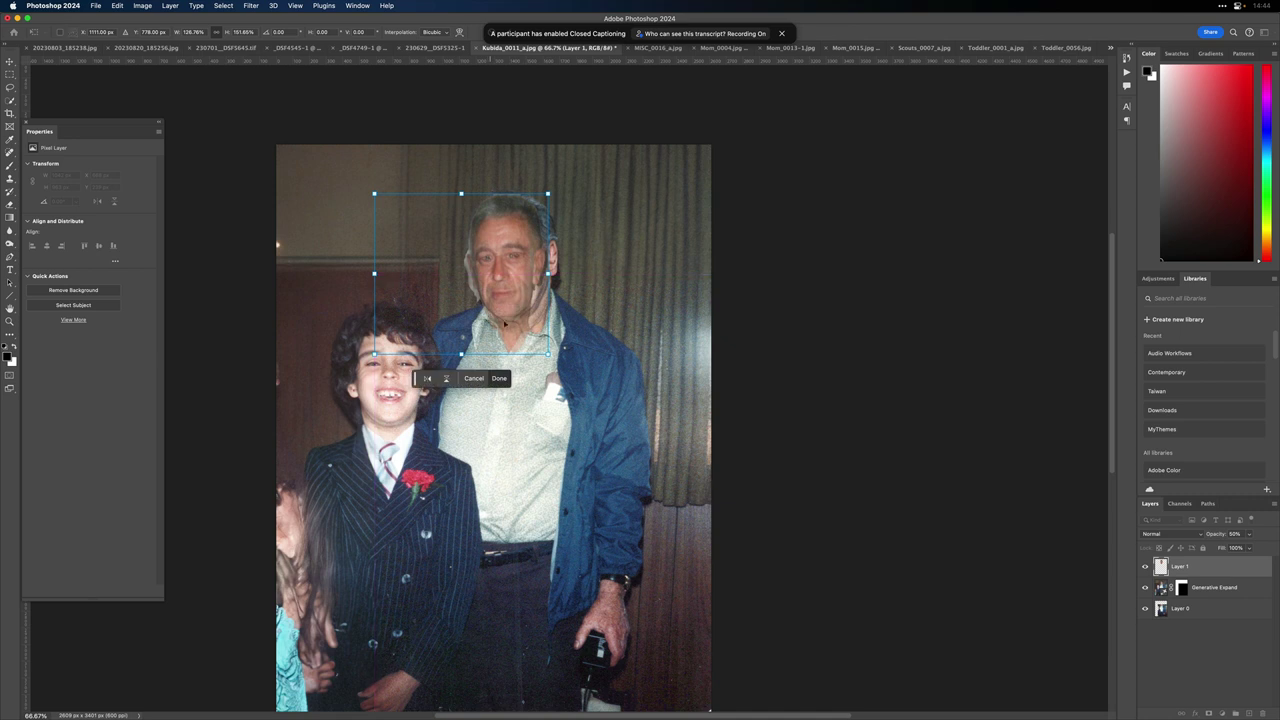
drag(548, 354, 554, 362)
drag(510, 322, 512, 320)
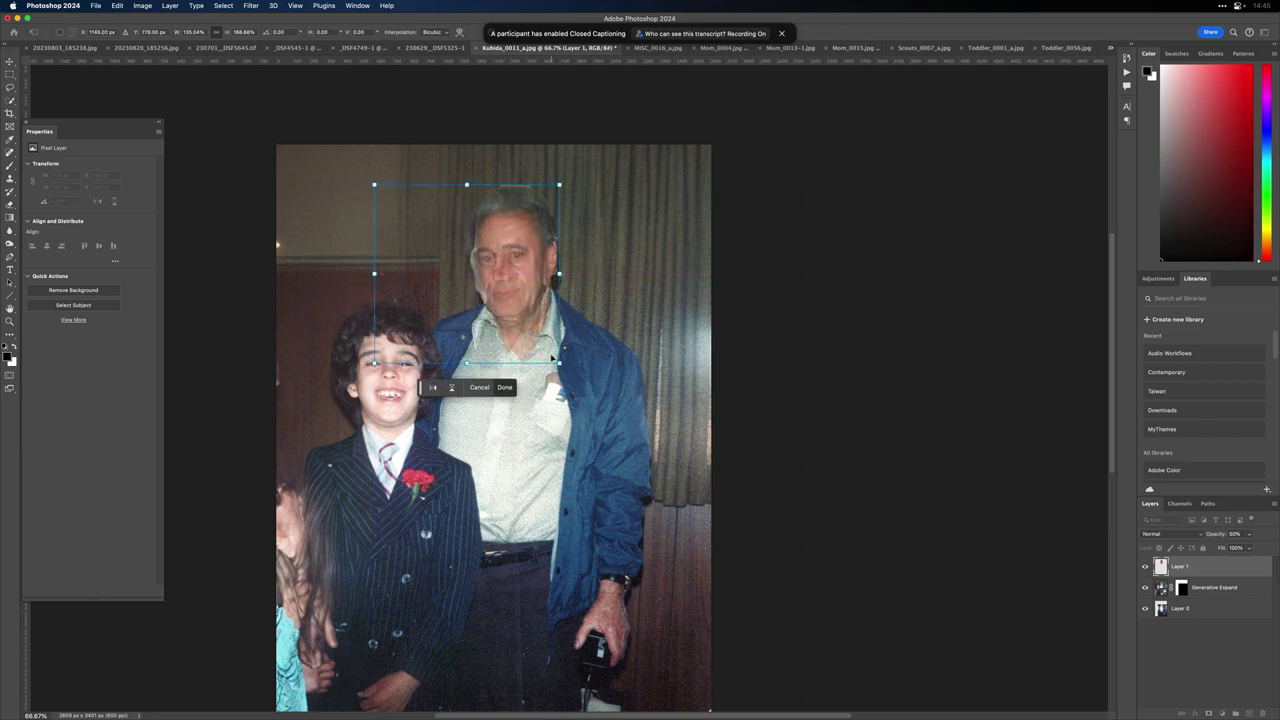
key(Return)
Step: Return the pasted head layer to 100% opacity and widen it to about 1320 px without changing its height
key(0)
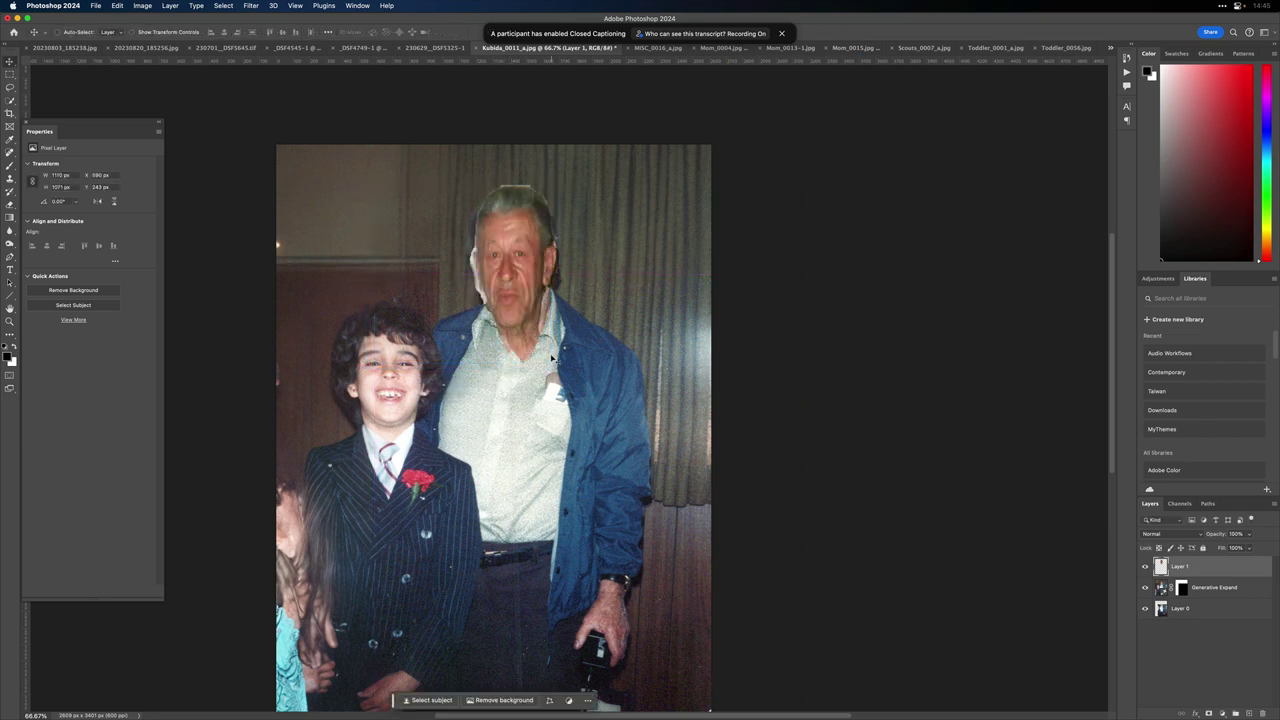
key(super+t)
drag(559, 273, 530, 287)
key(Return)
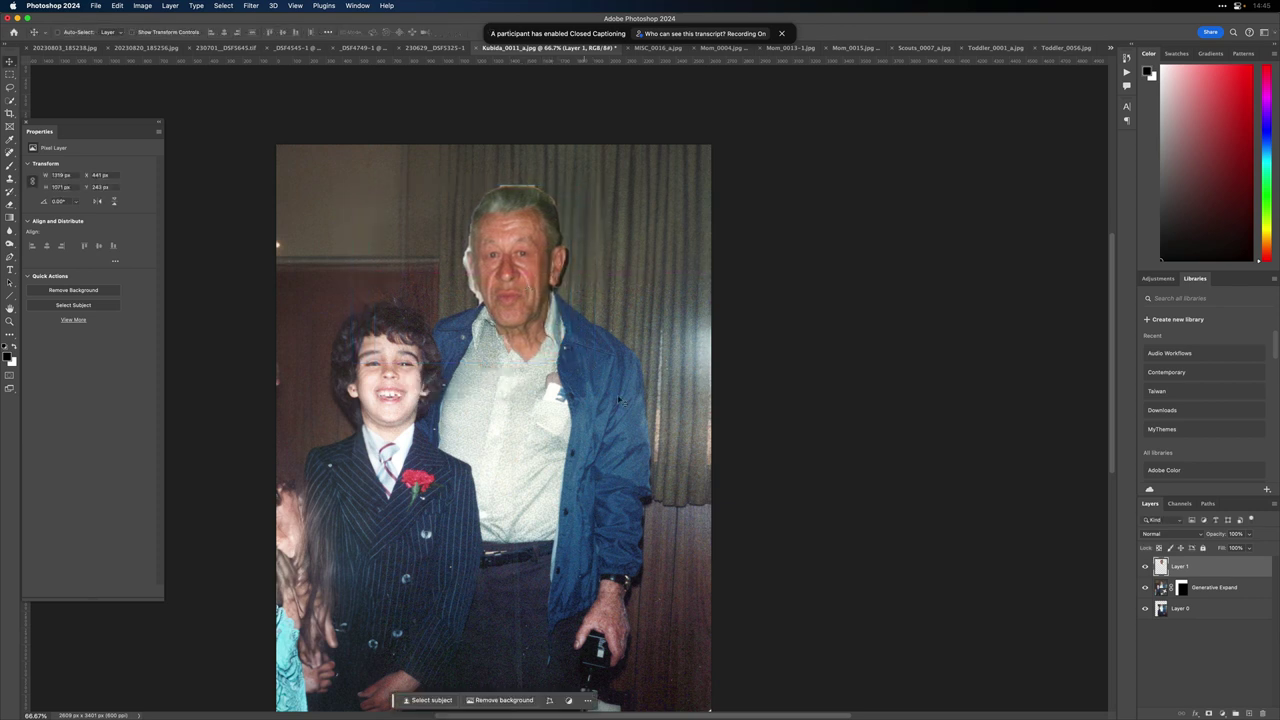
Step: Add a layer mask to the pasted head and paint out its light edges and neck with a black brush at 100% opacity
click(1207, 713)
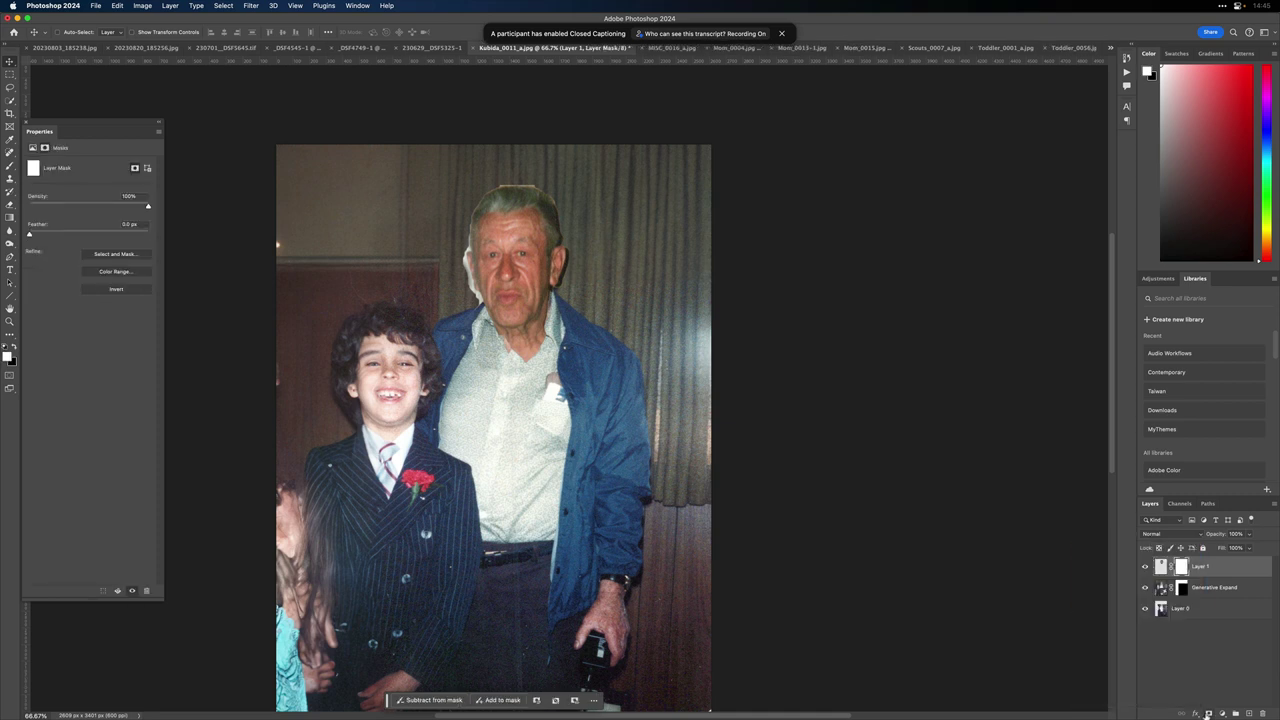
key(b)
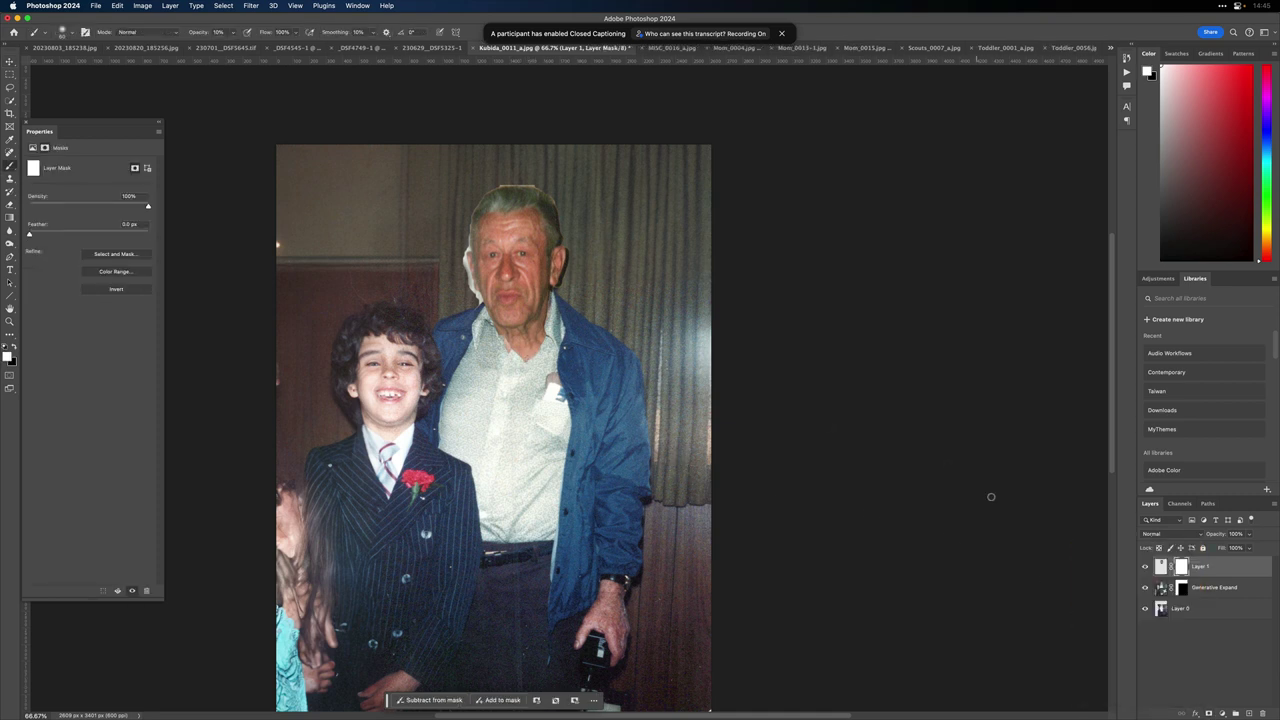
key(x)
key(bracketright)
key(bracketright)
key(bracketright)
key(bracketright)
key(0)
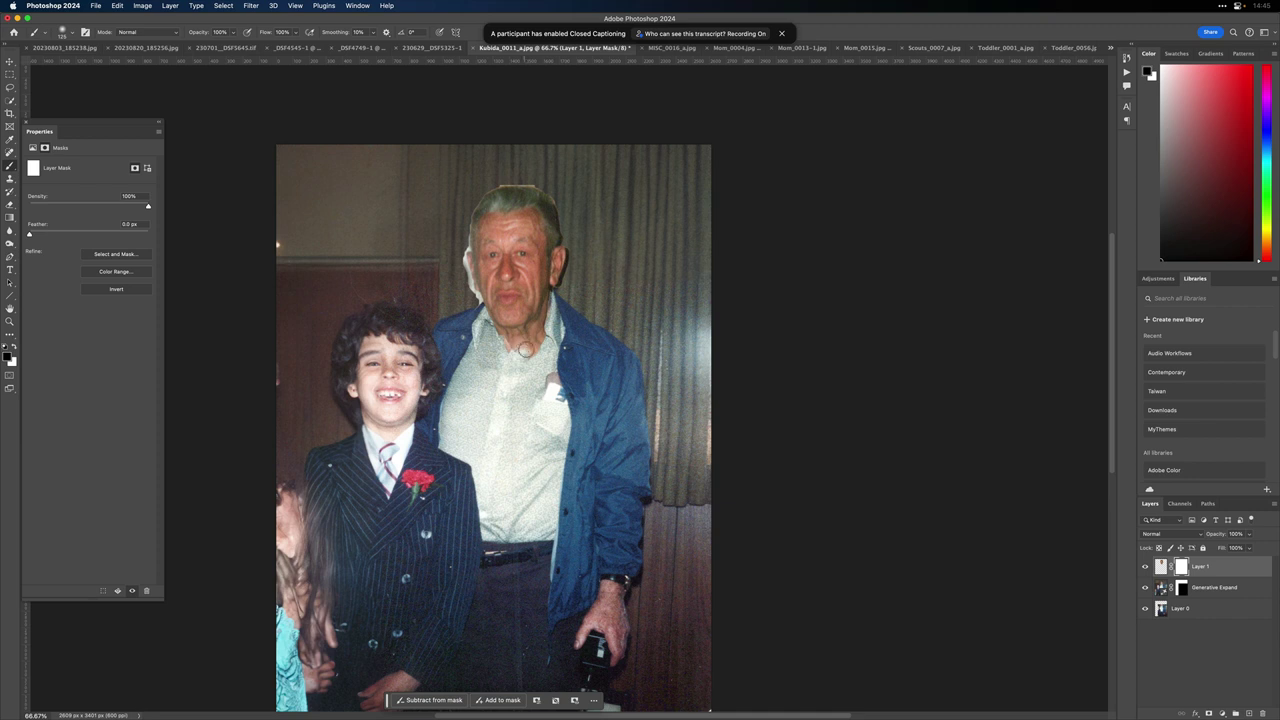
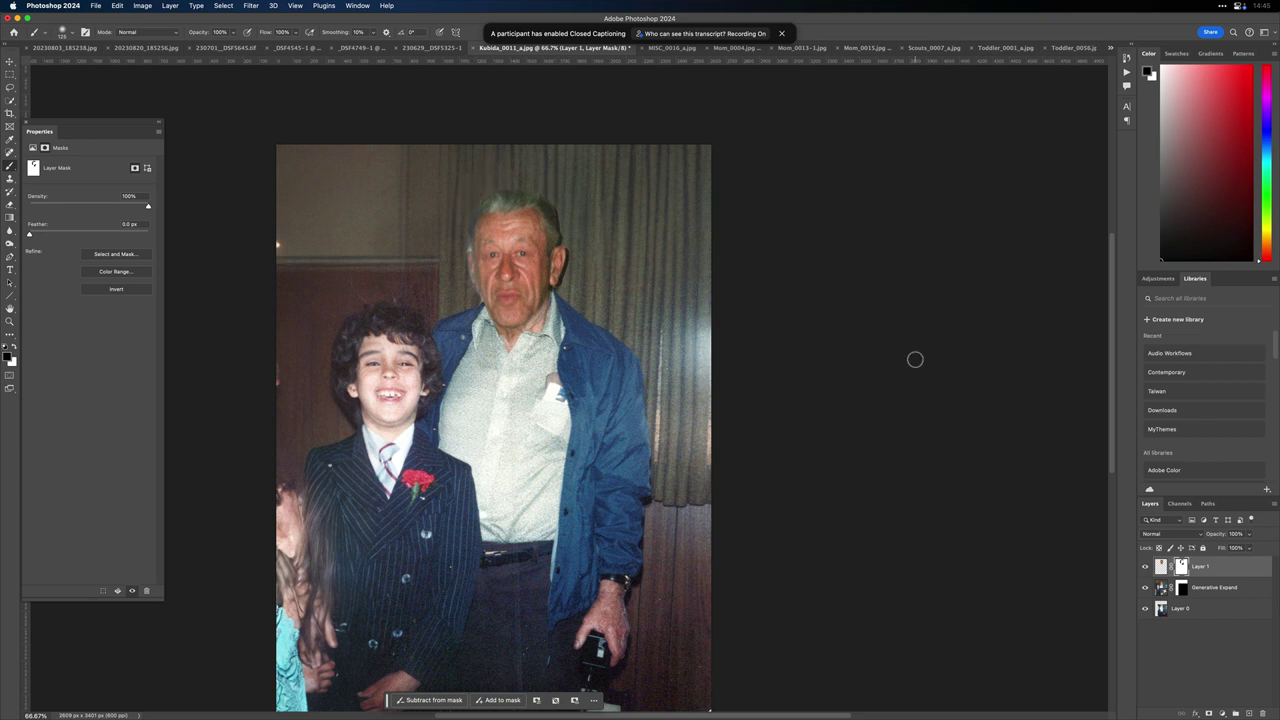
Step: Hide the pasted head and brush out the underlying man's hair with the Spot Healing Brush on a new layer above Generative Expand
click(1144, 566)
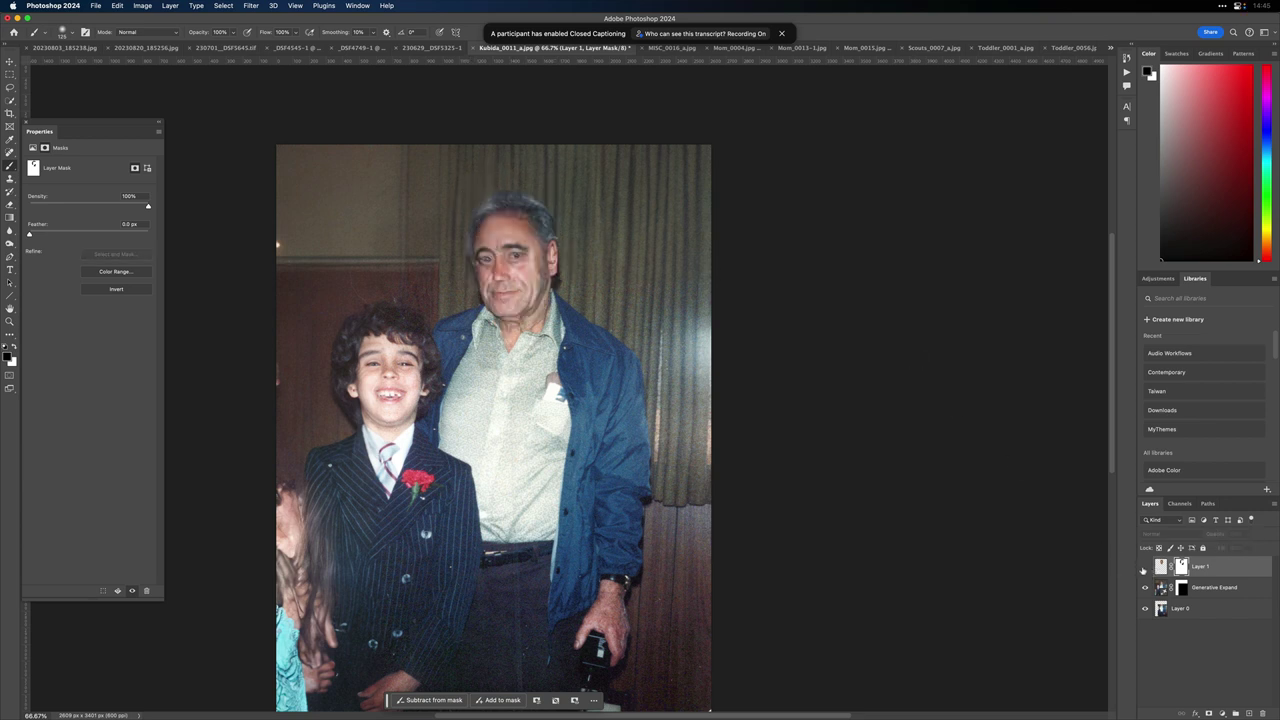
key(j)
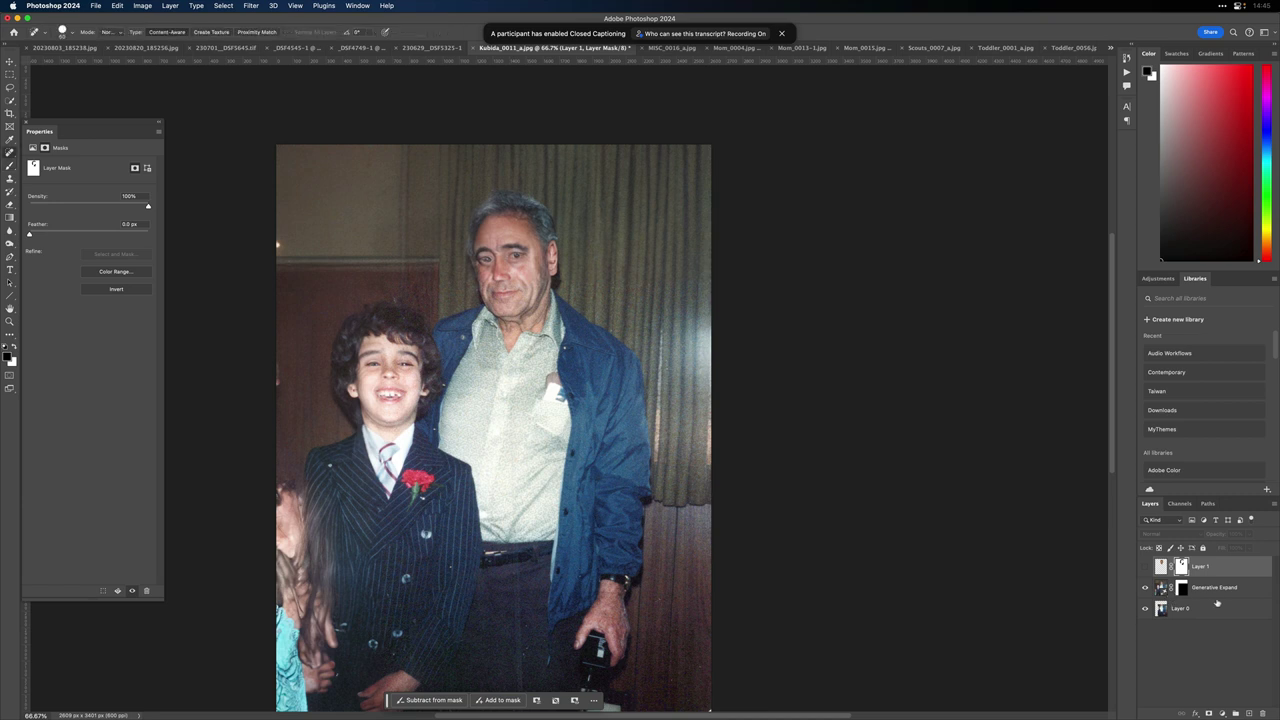
click(1226, 594)
click(1249, 713)
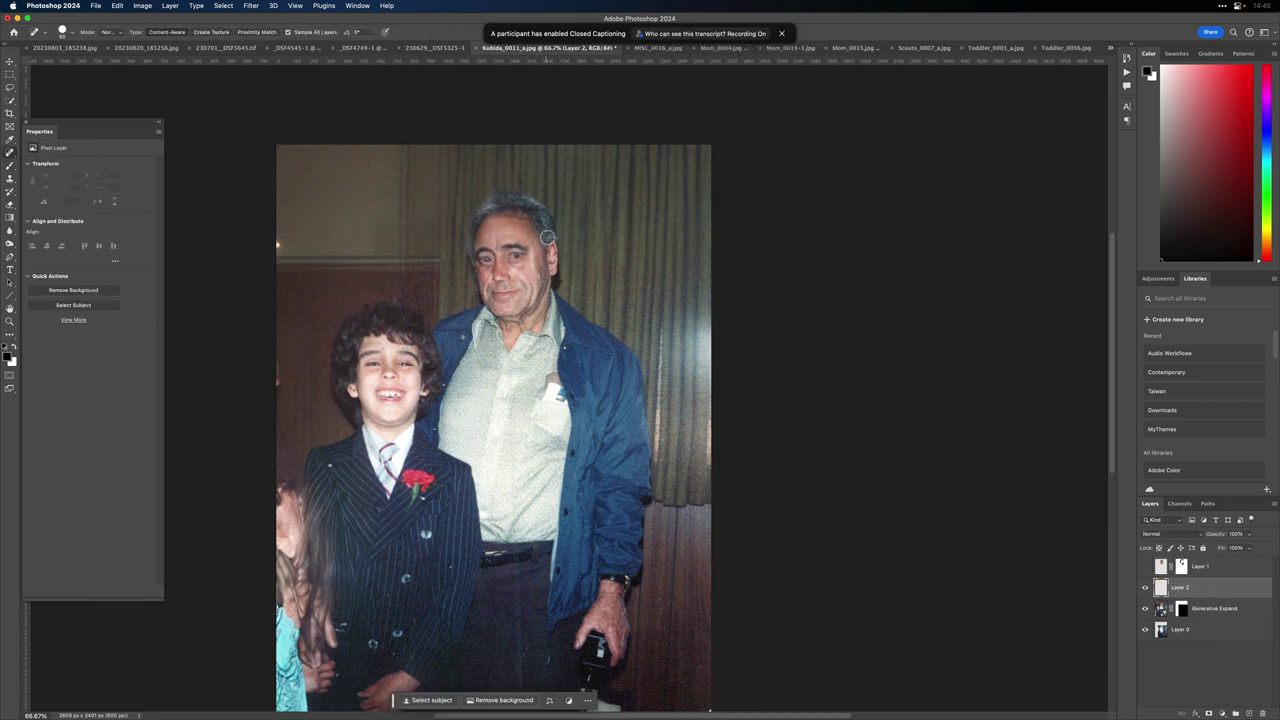
mouse_move(551, 228)
mouse_down()
mouse_move(558, 261)
mouse_move(479, 268)
mouse_move(465, 241)
mouse_move(506, 205)
mouse_move(553, 226)
mouse_move(494, 197)
mouse_move(486, 211)
mouse_move(522, 198)
mouse_move(479, 229)
mouse_move(528, 227)
mouse_move(512, 221)
mouse_move(482, 229)
mouse_move(548, 218)
mouse_up()
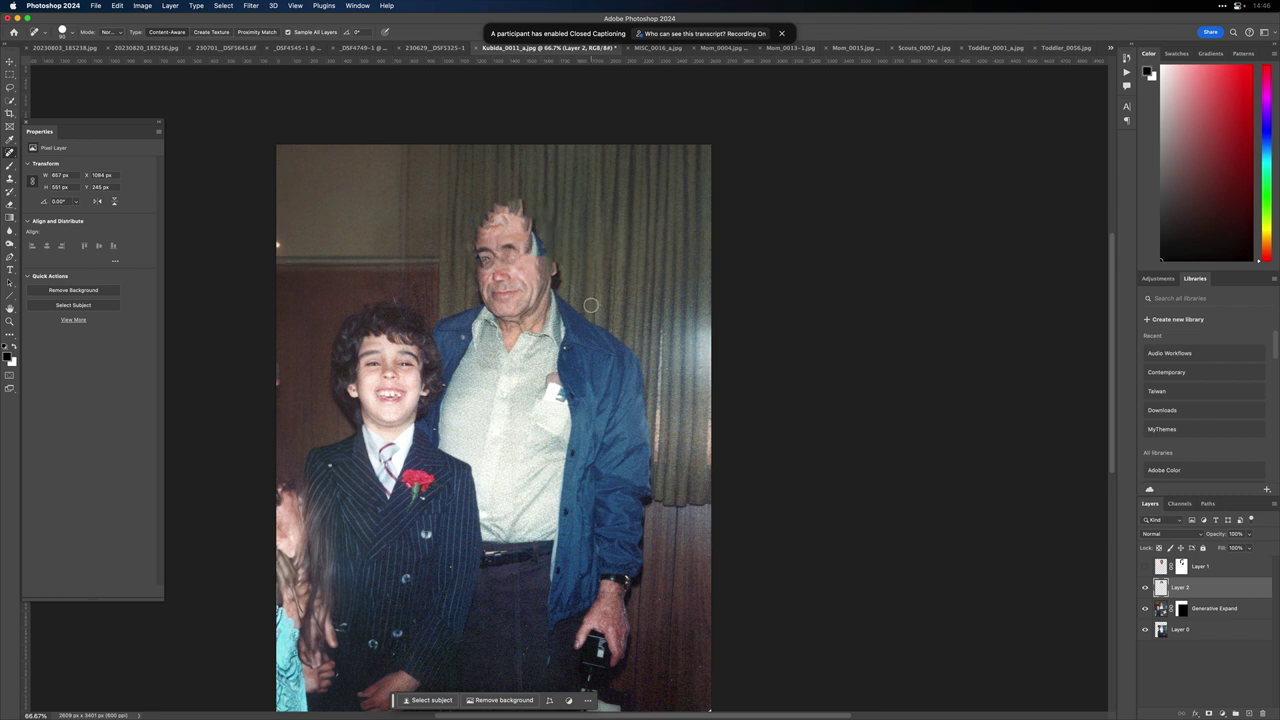
Step: Clone curtain texture over the underlying man's remaining hair with an enlarged Clone Stamp brush, and show the pasted head layer again
key(s)
key(bracketright)
key(bracketright)
key(bracketright)
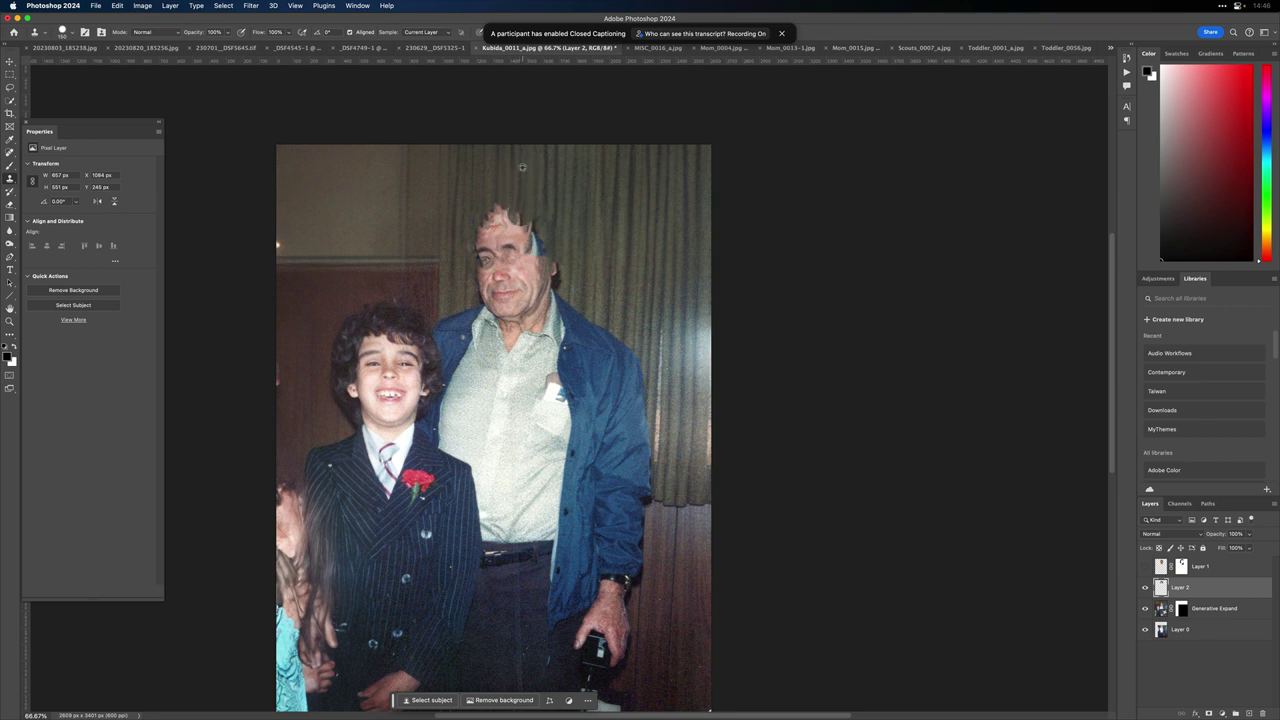
drag(530, 216, 533, 230)
click(1145, 566)
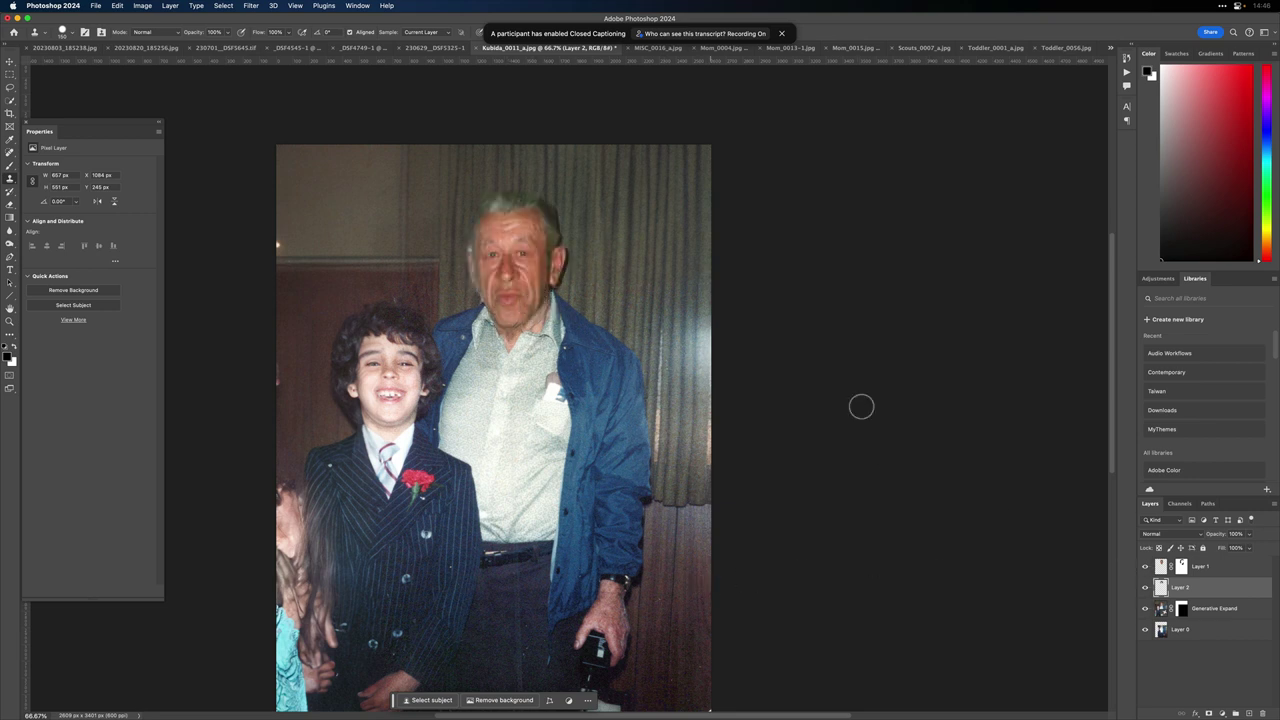
Step: Reduce the saturation of the pasted head layer with a Hue/Saturation adjustment
click(1160, 567)
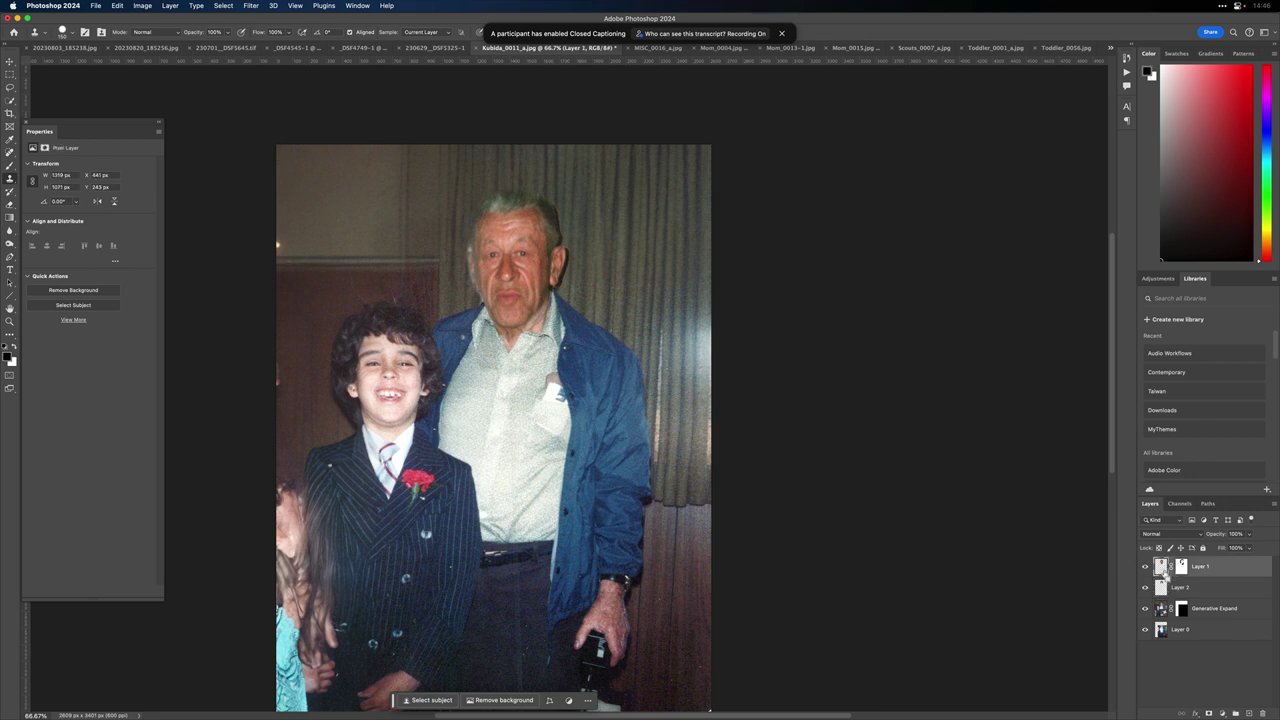
key(super+u)
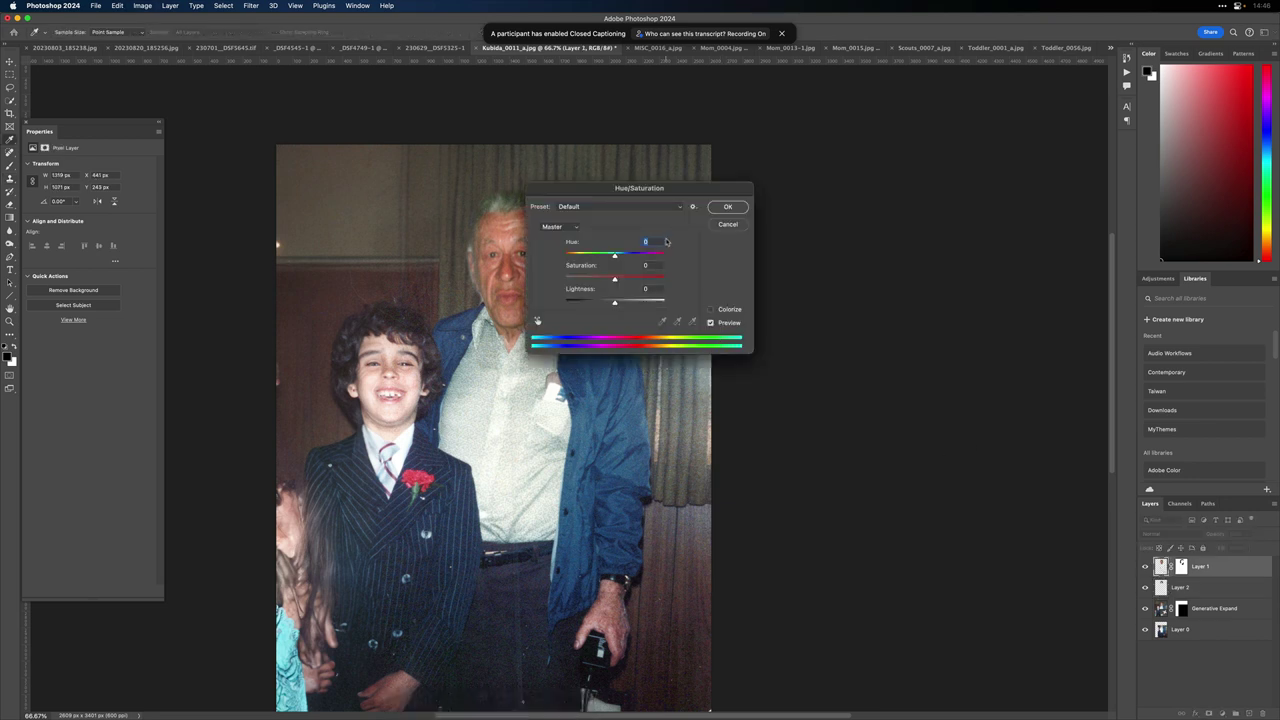
drag(674, 196, 844, 204)
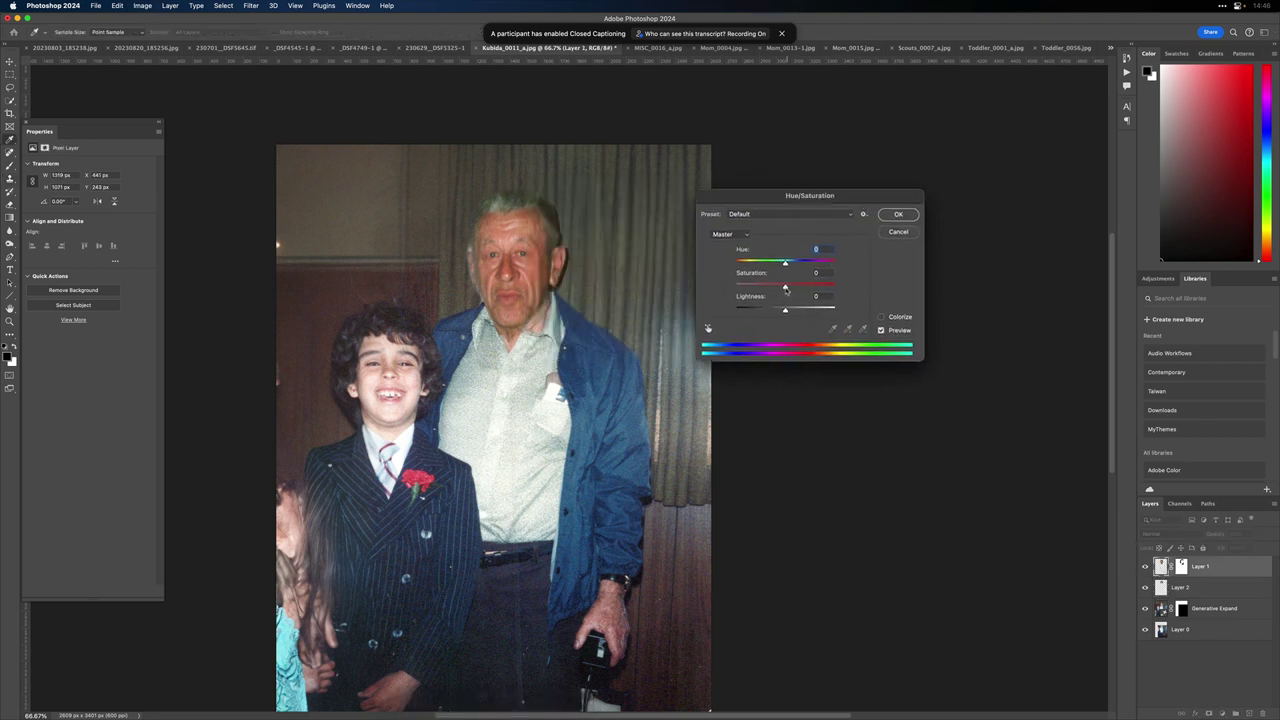
mouse_move(785, 289)
mouse_down()
mouse_move(772, 288)
mouse_move(787, 312)
mouse_up()
click(901, 214)
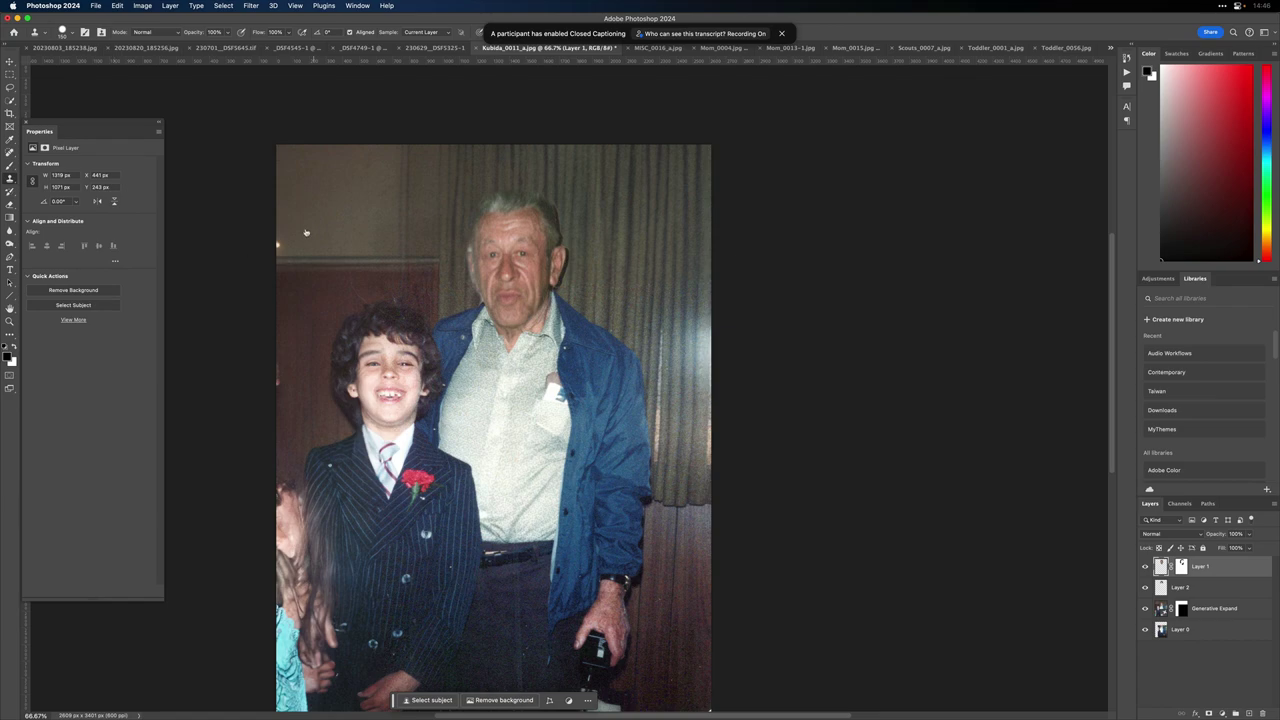
Step: Switch to Adobe Bridge, go up to the Generative Fill folder and preview _DSF4907.psd full screen
key(super+Tab)
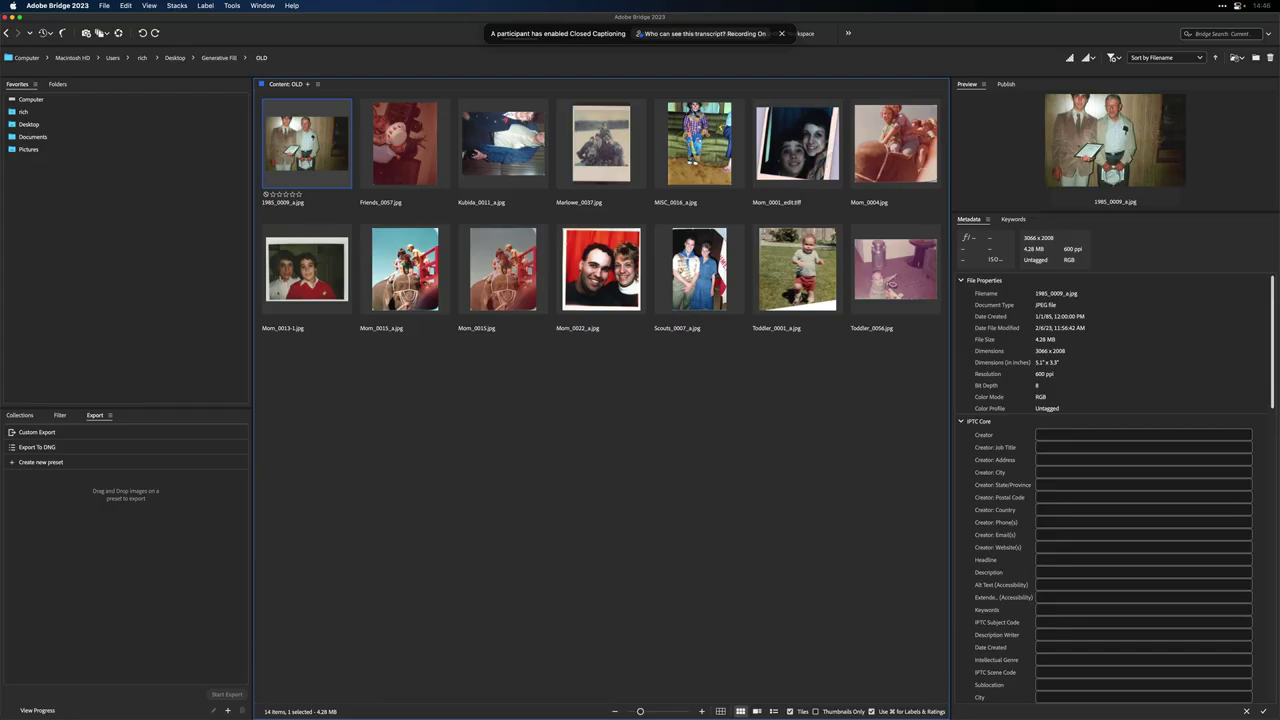
key(super+Up)
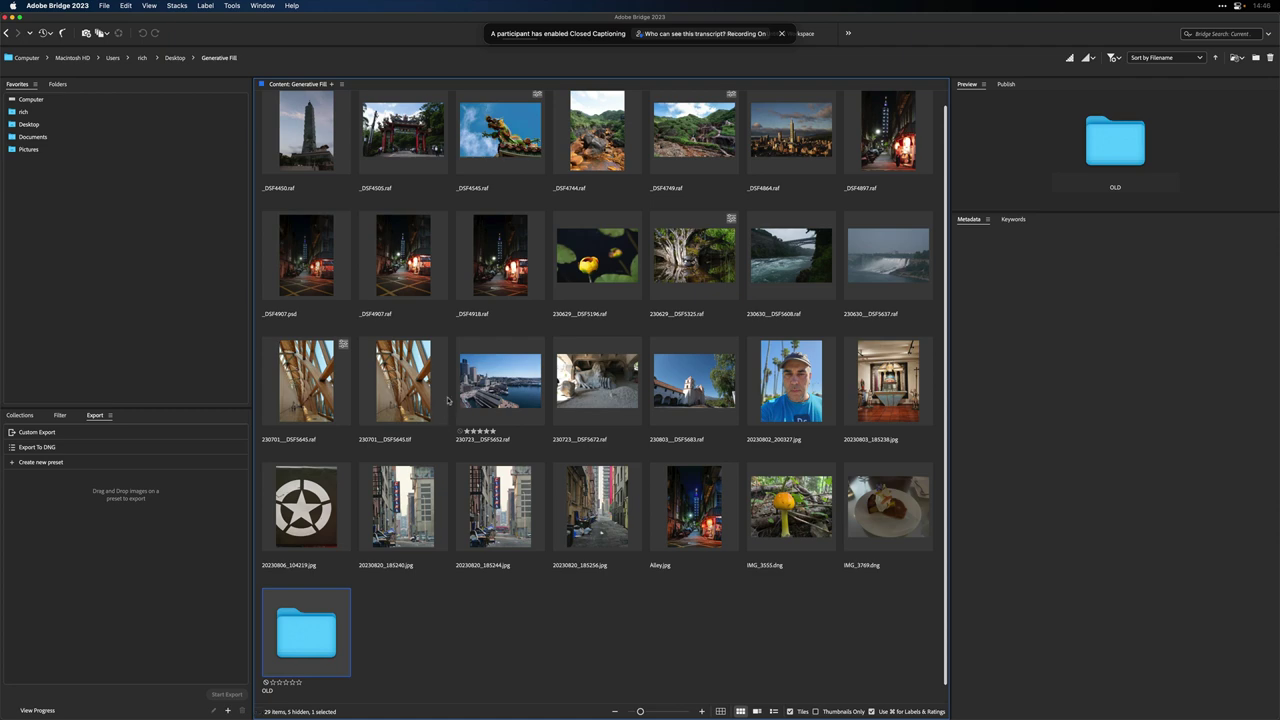
click(328, 275)
key(space)
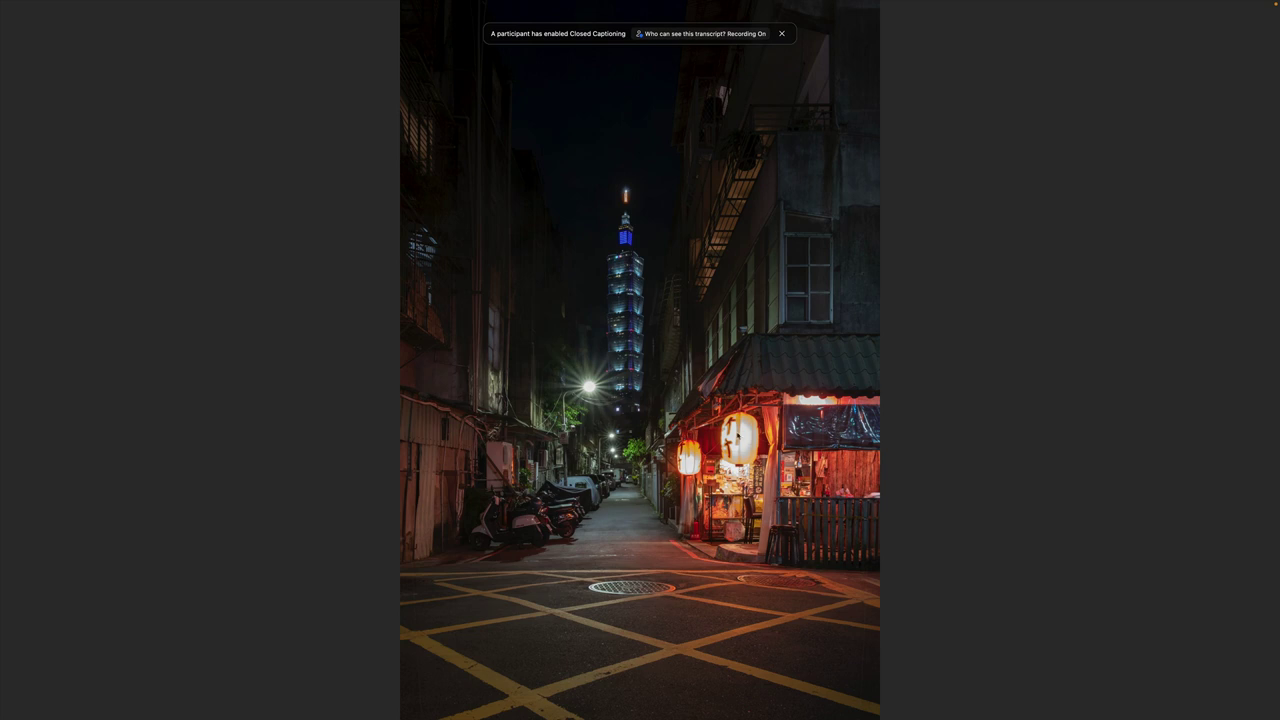
key(space)
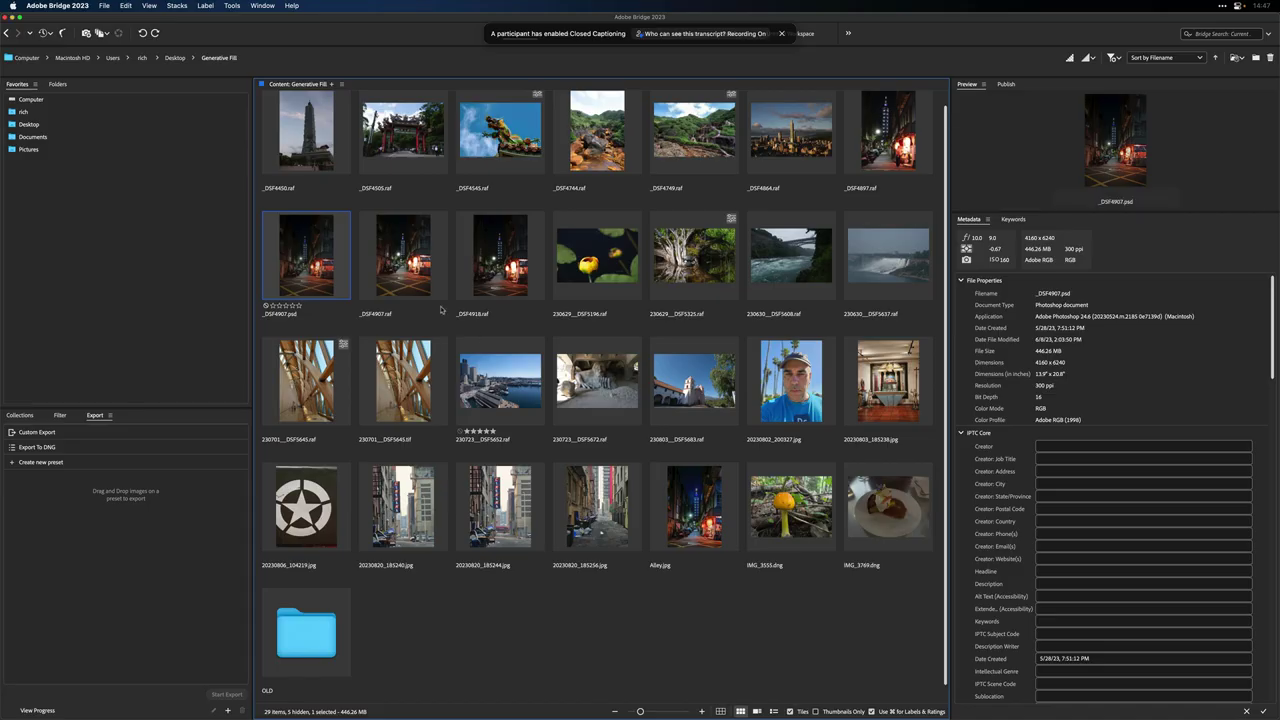
Step: Preview the raw file _DSF4907.raf full screen and open it with Adobe Photoshop 2024
click(419, 288)
key(space)
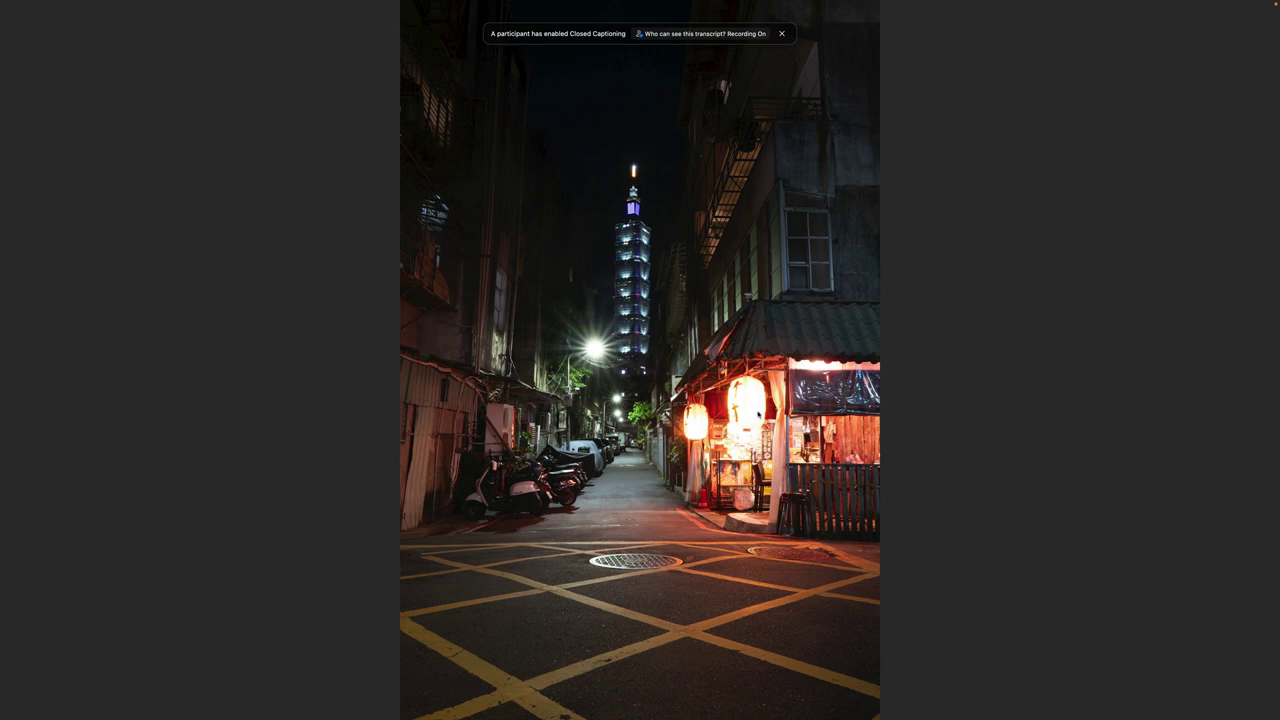
key(space)
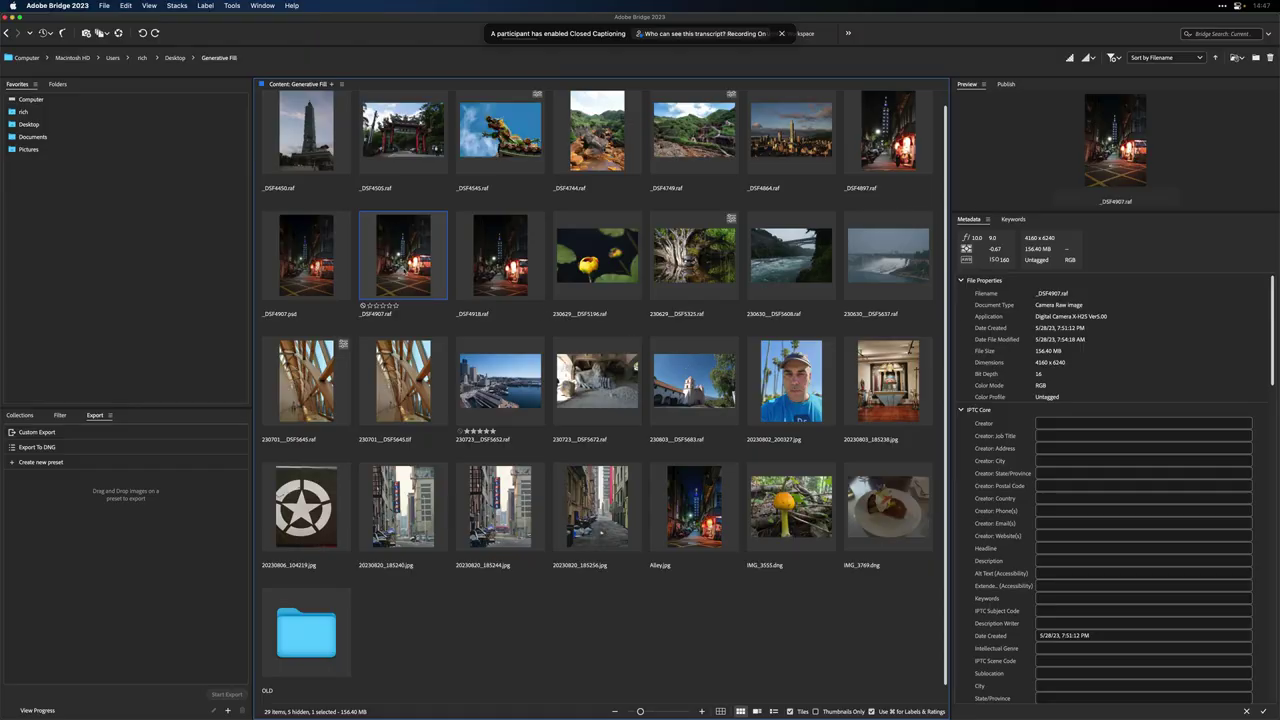
right_click(404, 269)
mouse_move(430, 291)
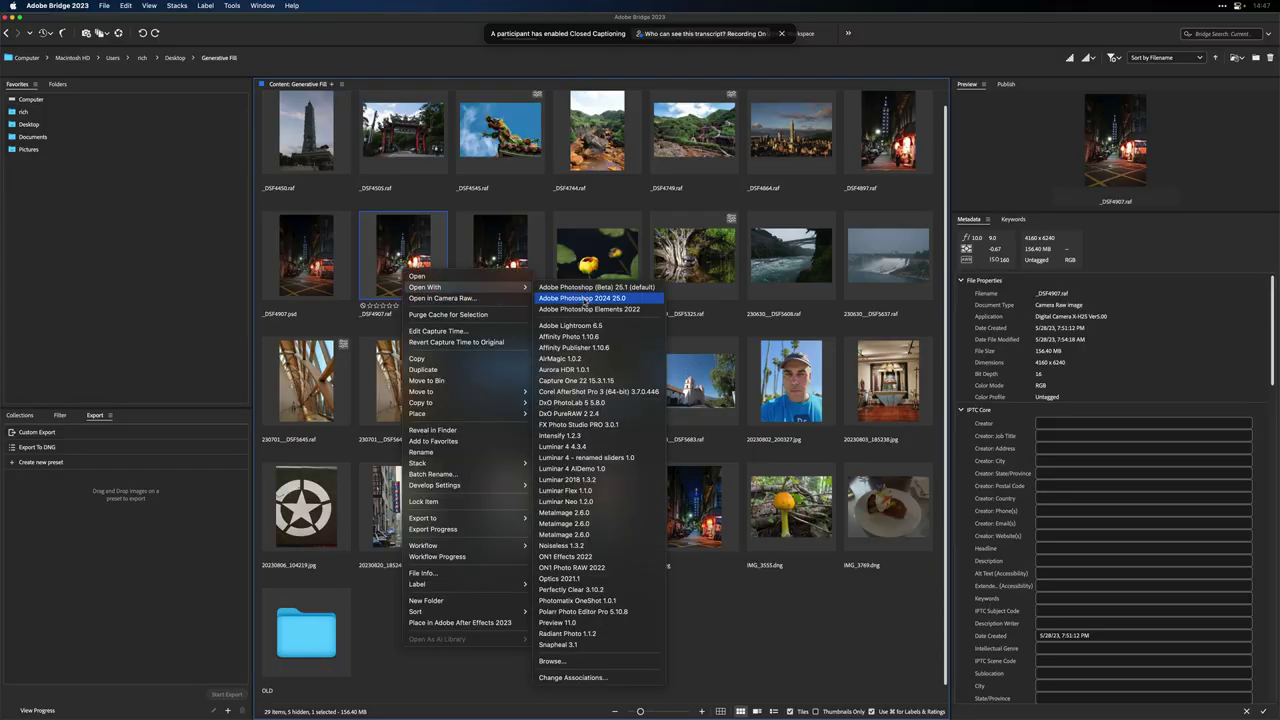
click(584, 299)
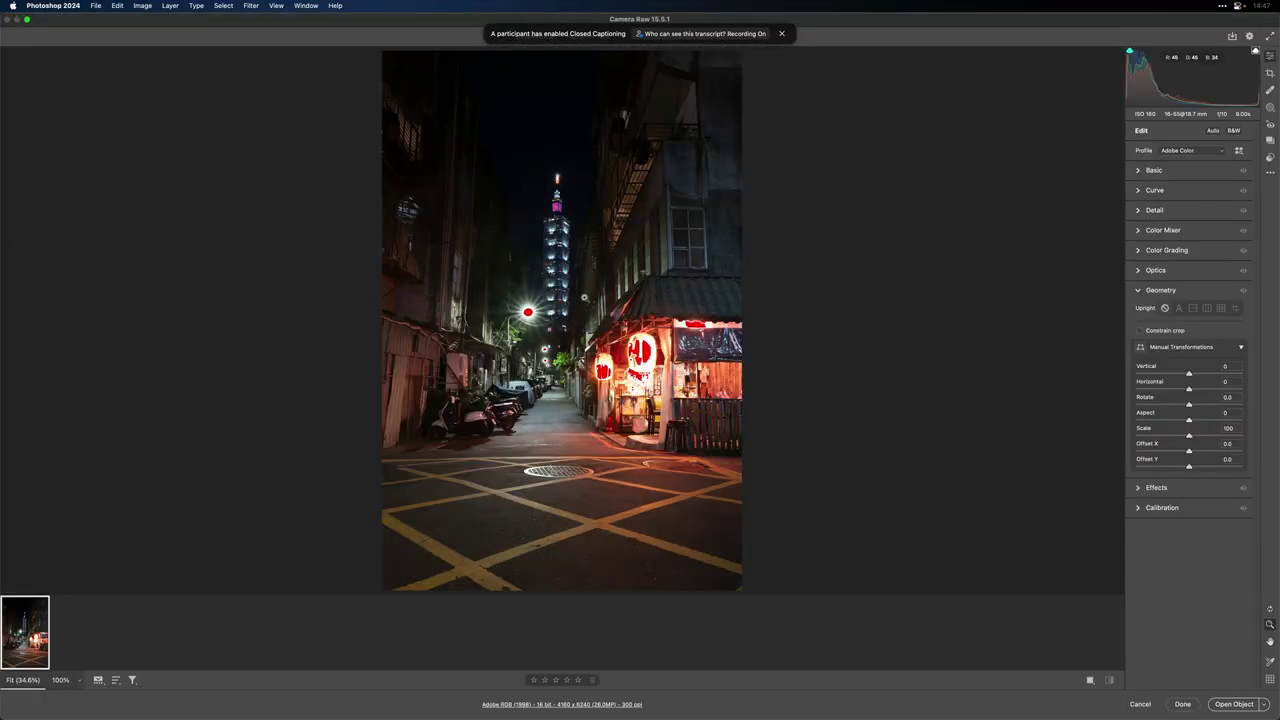
Step: Apply automatic tone settings to the raw photo and try the Vertical, Full and Auto Upright perspective corrections
click(1212, 130)
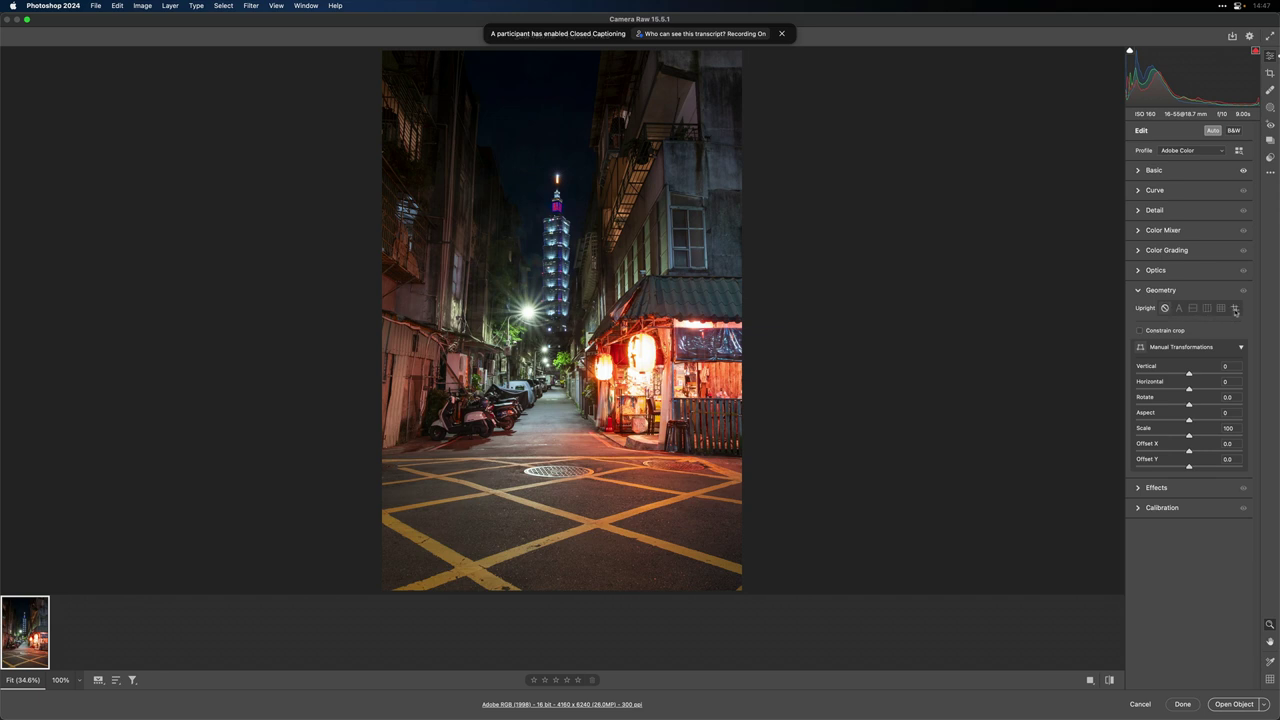
click(1207, 308)
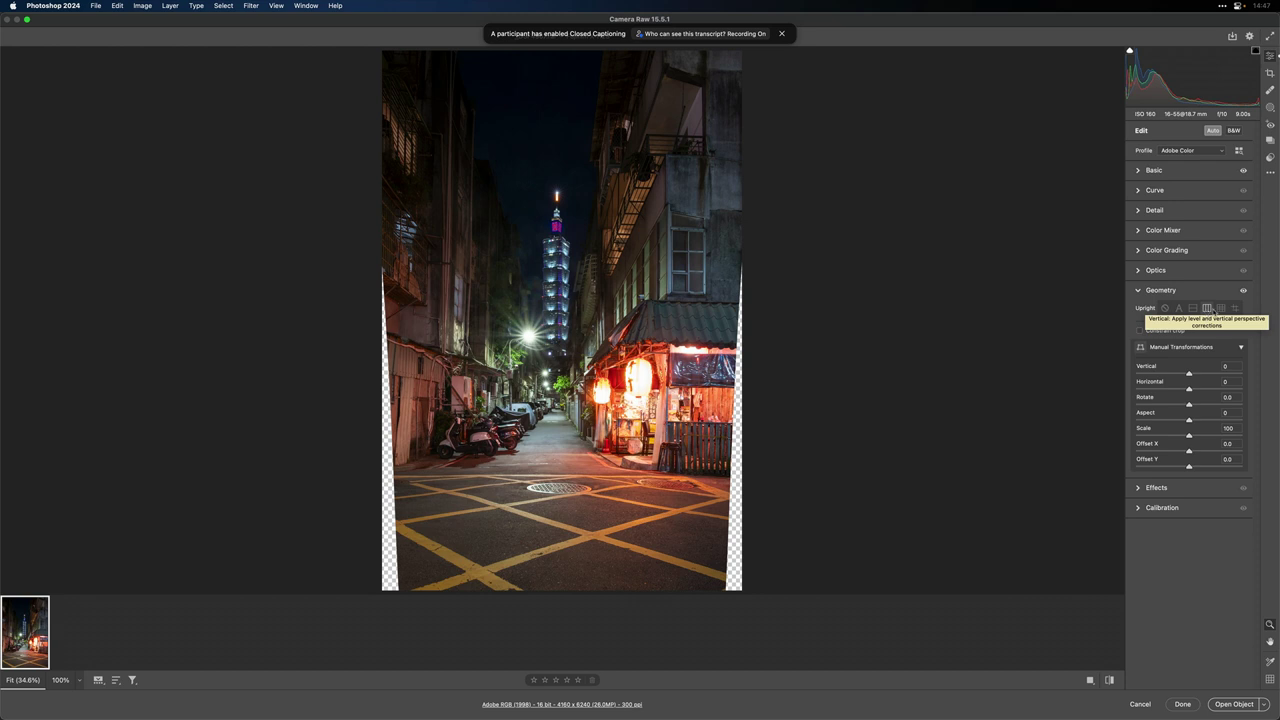
click(1221, 308)
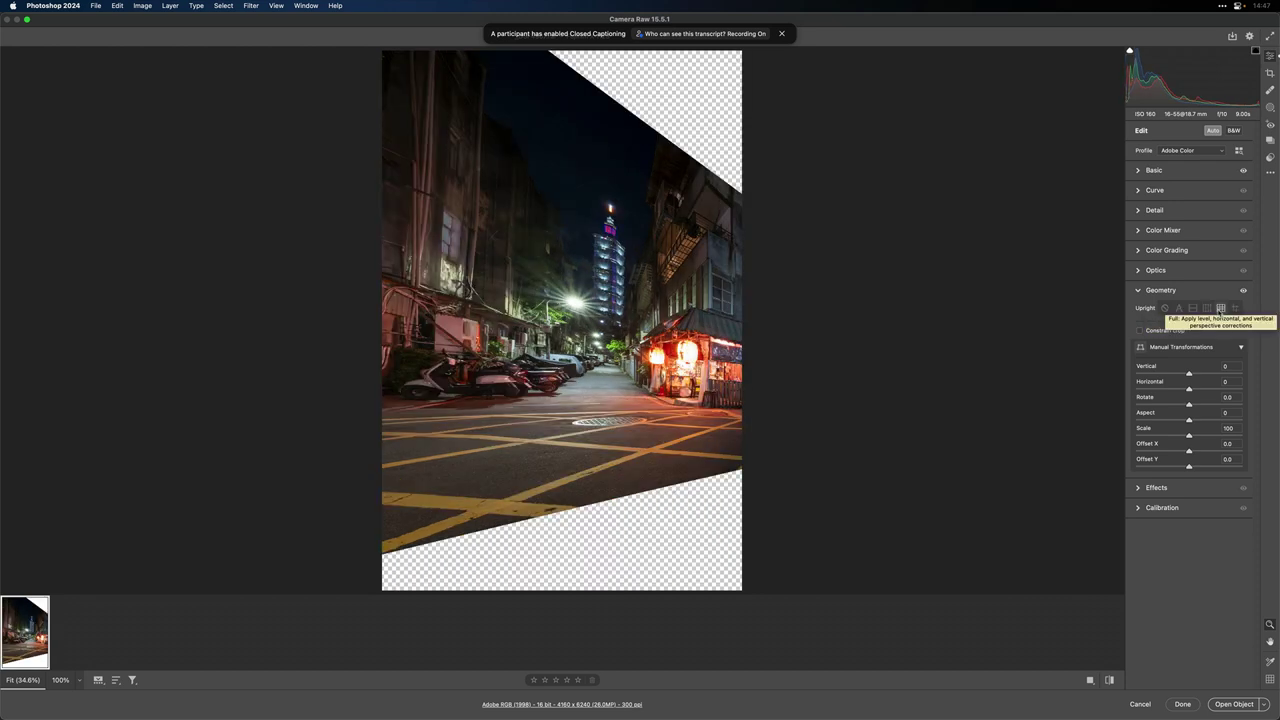
click(1179, 308)
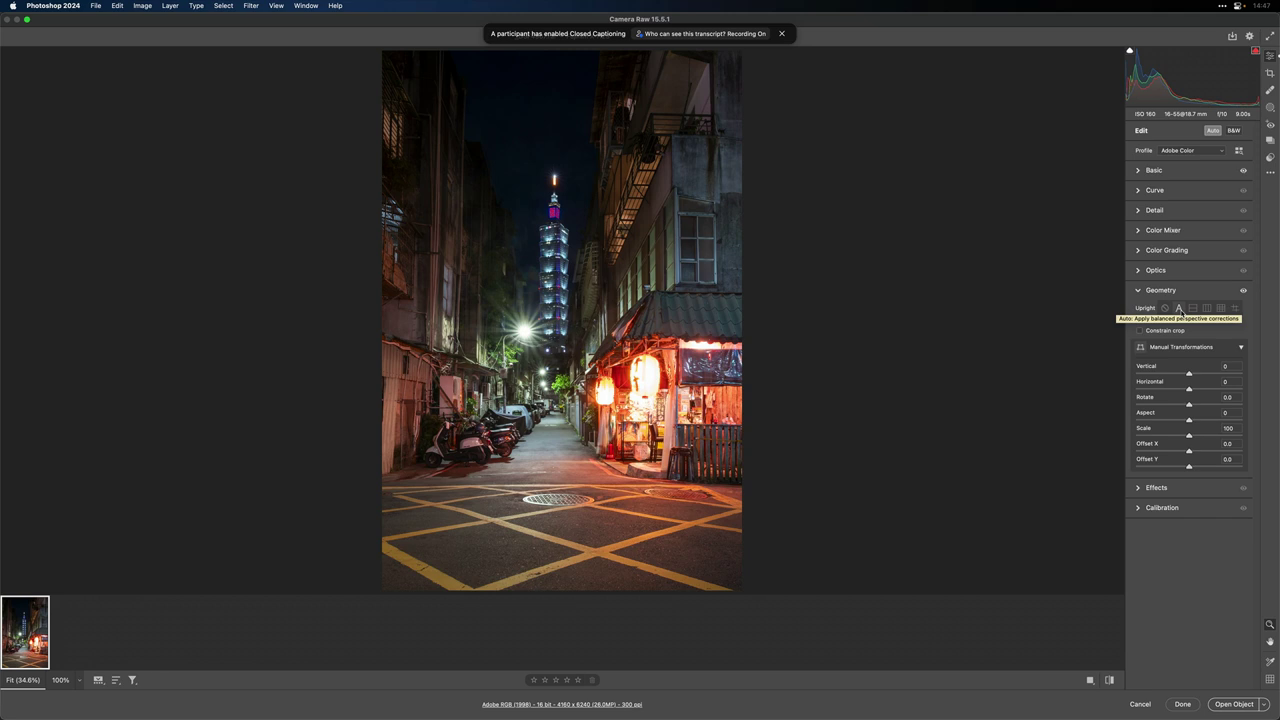
Step: Correct the perspective with Guided Upright, using two vertical guides on the buildings and one horizontal road guide, and open the photo as an object
click(1235, 308)
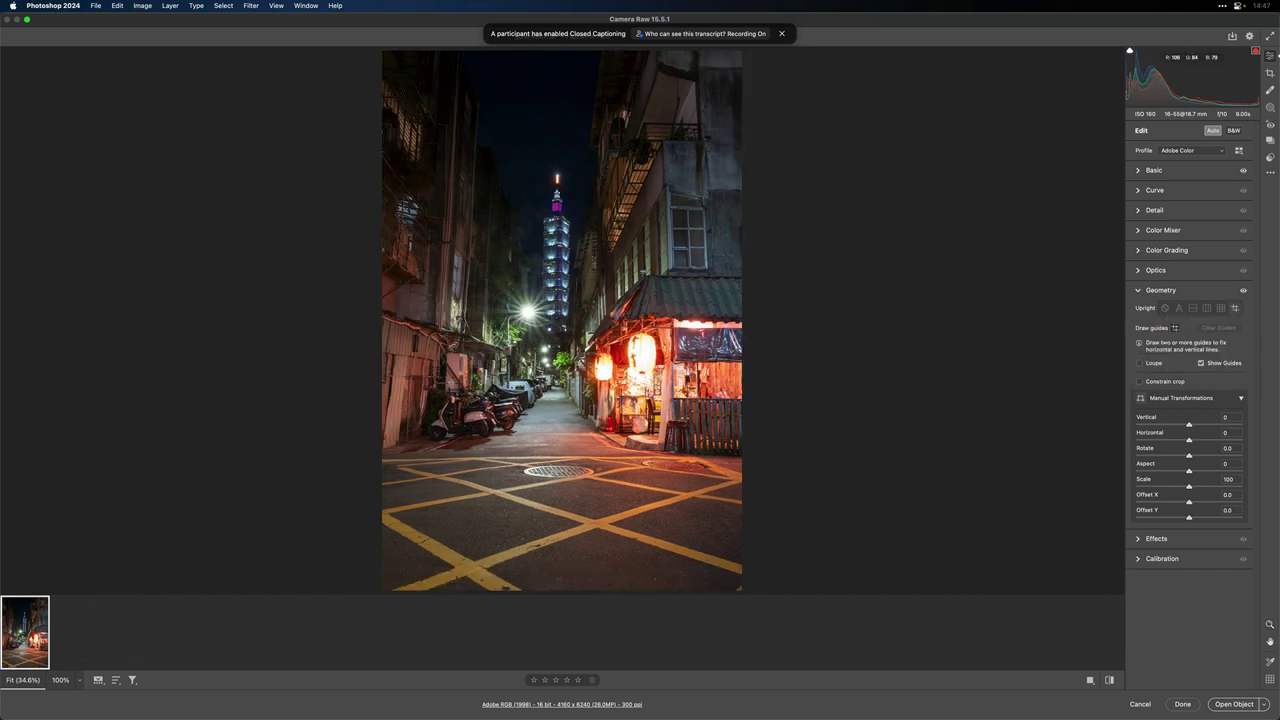
drag(437, 375, 444, 307)
drag(670, 268, 663, 165)
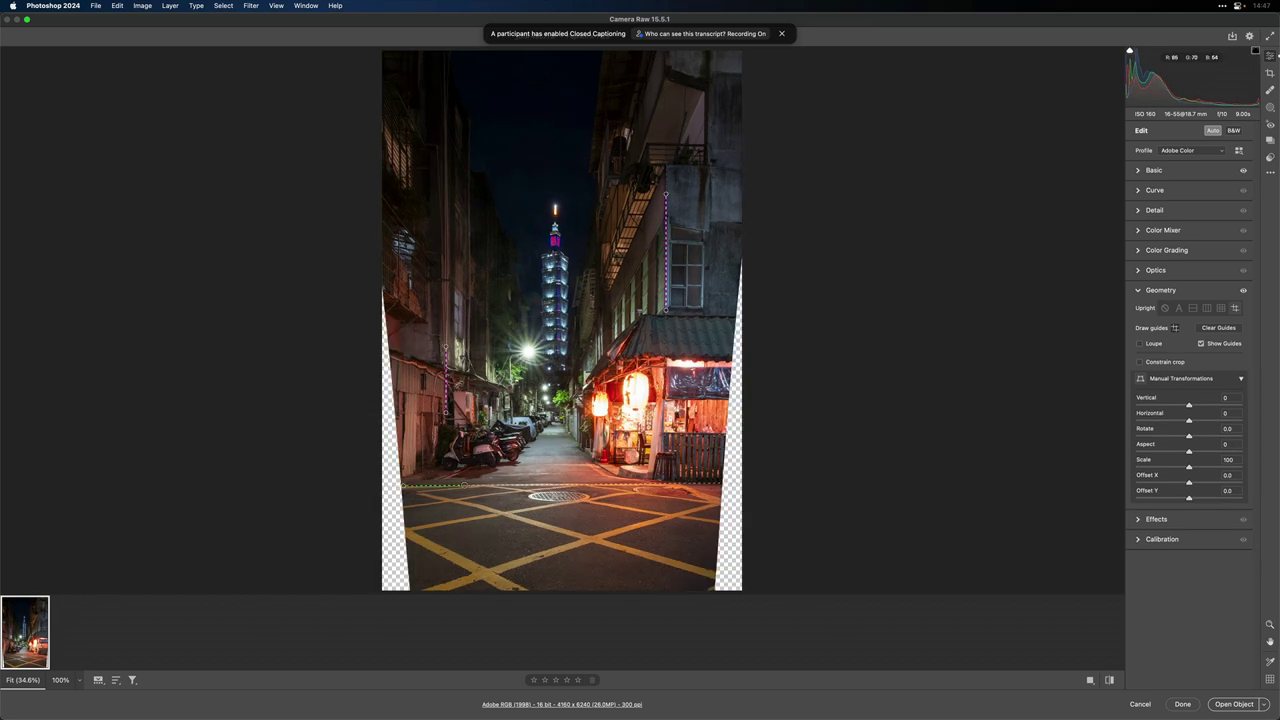
drag(402, 486, 587, 487)
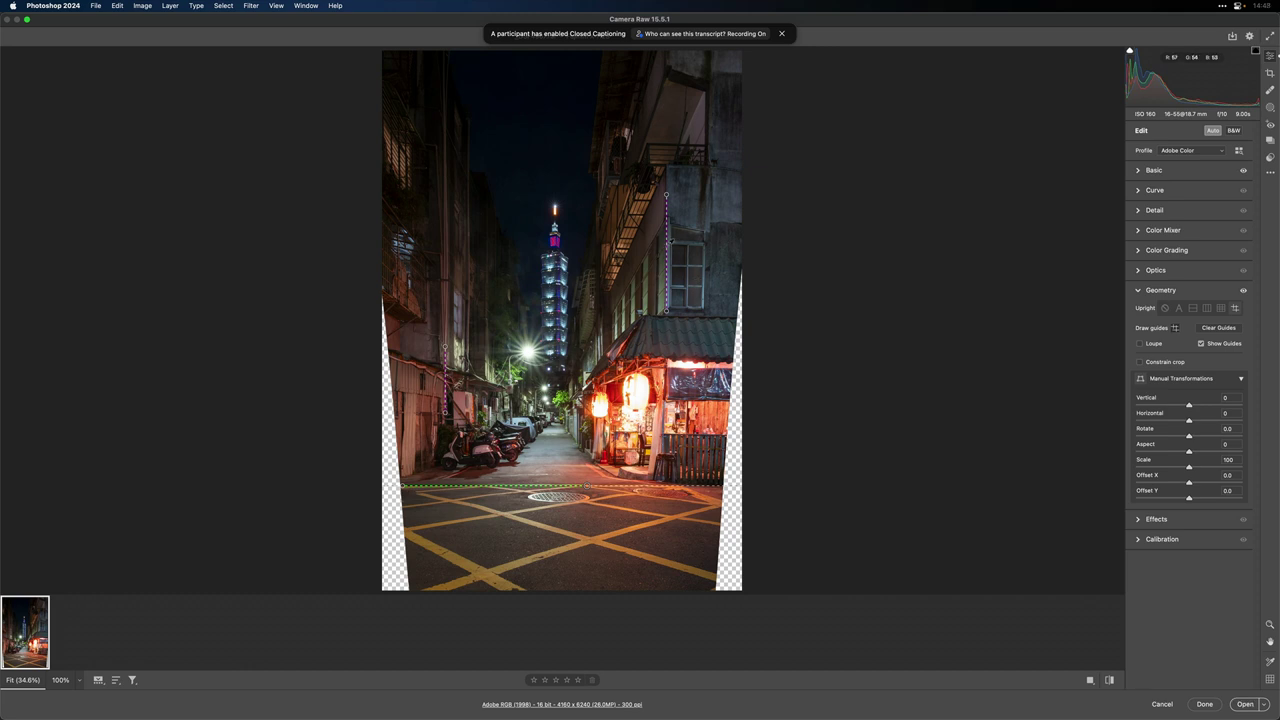
key(shift)
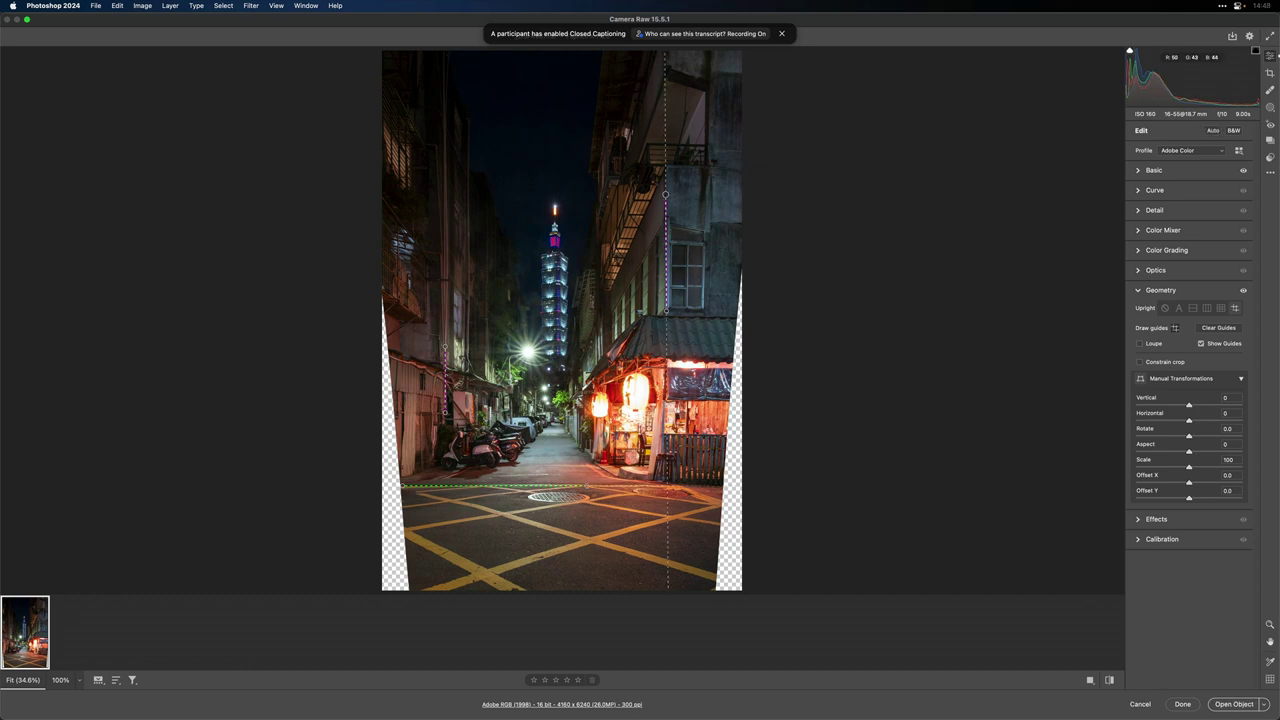
drag(665, 195, 667, 195)
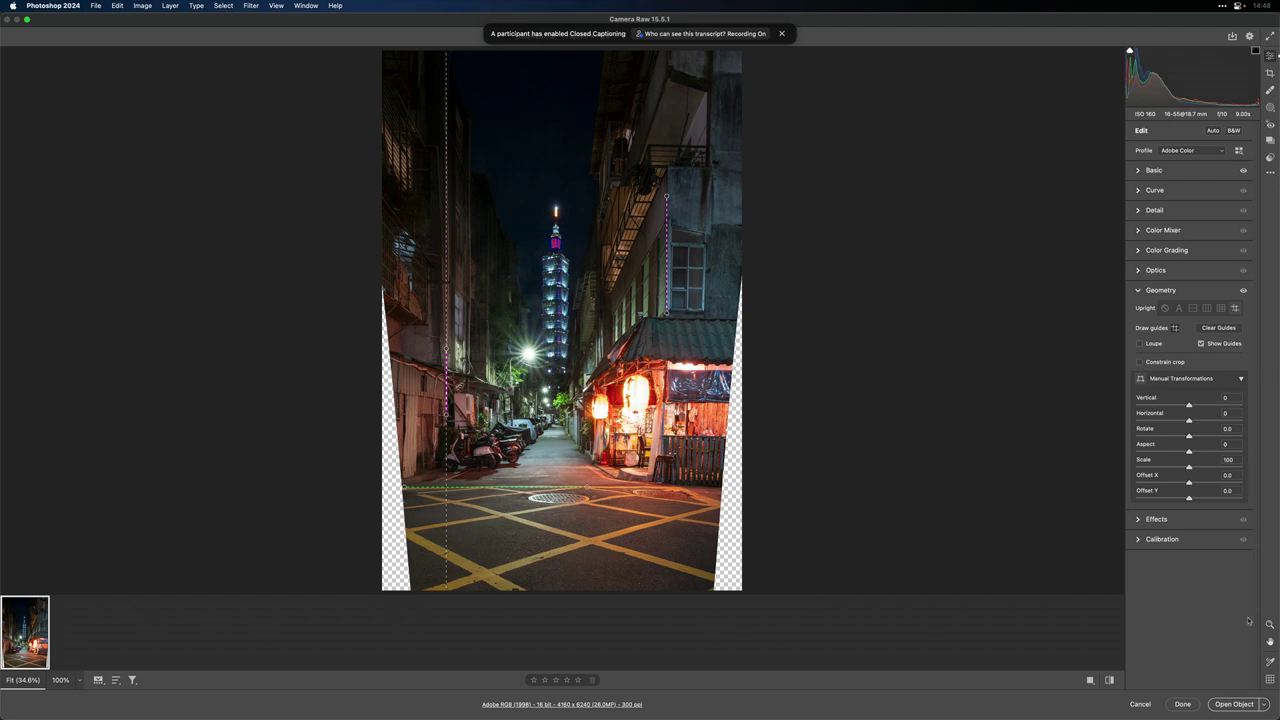
click(1232, 704)
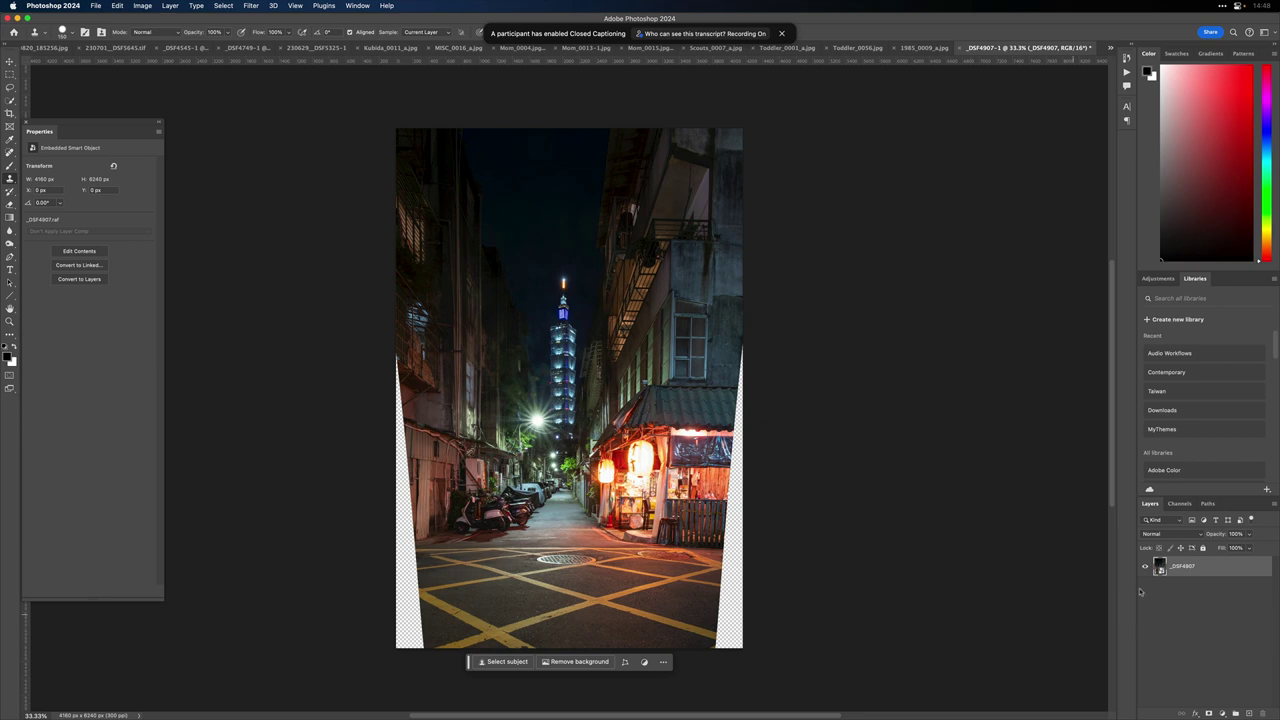
Step: Select the transparent wedges by loading the _DSF4907 layer's outline and inverting it, then expand the selection by 10 pixels
super+click(1160, 566)
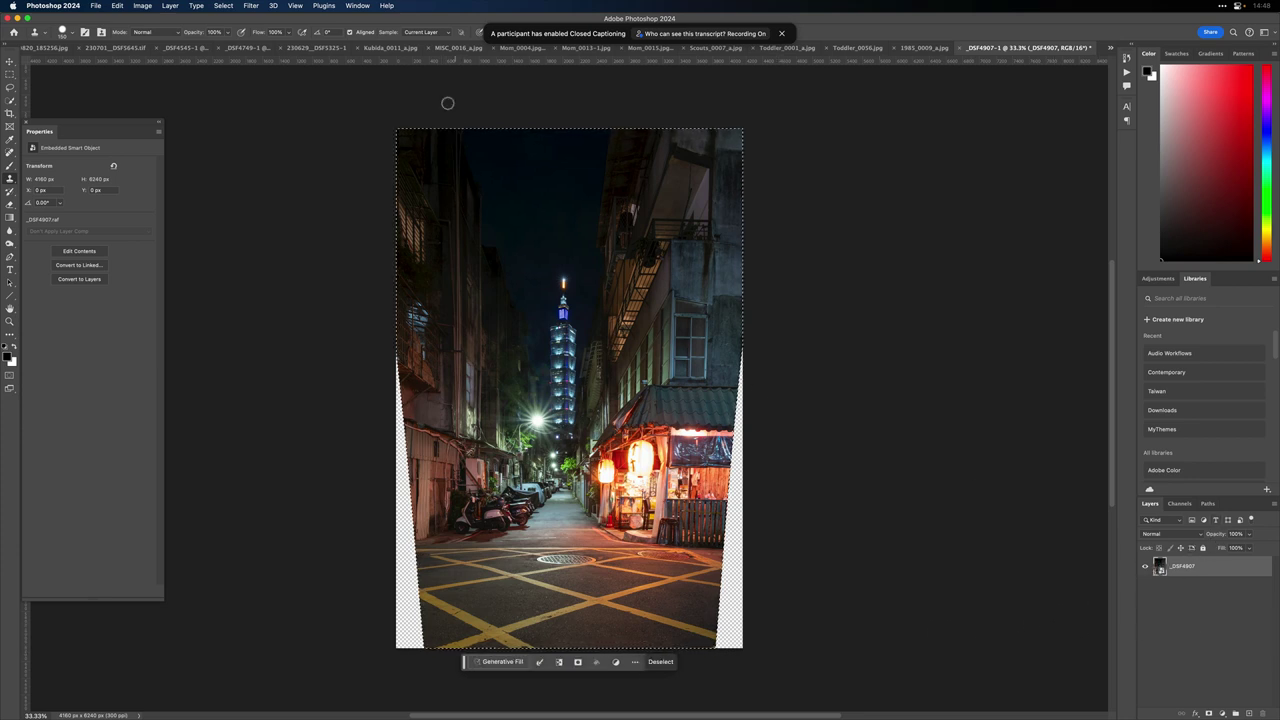
click(177, 5)
mouse_move(223, 5)
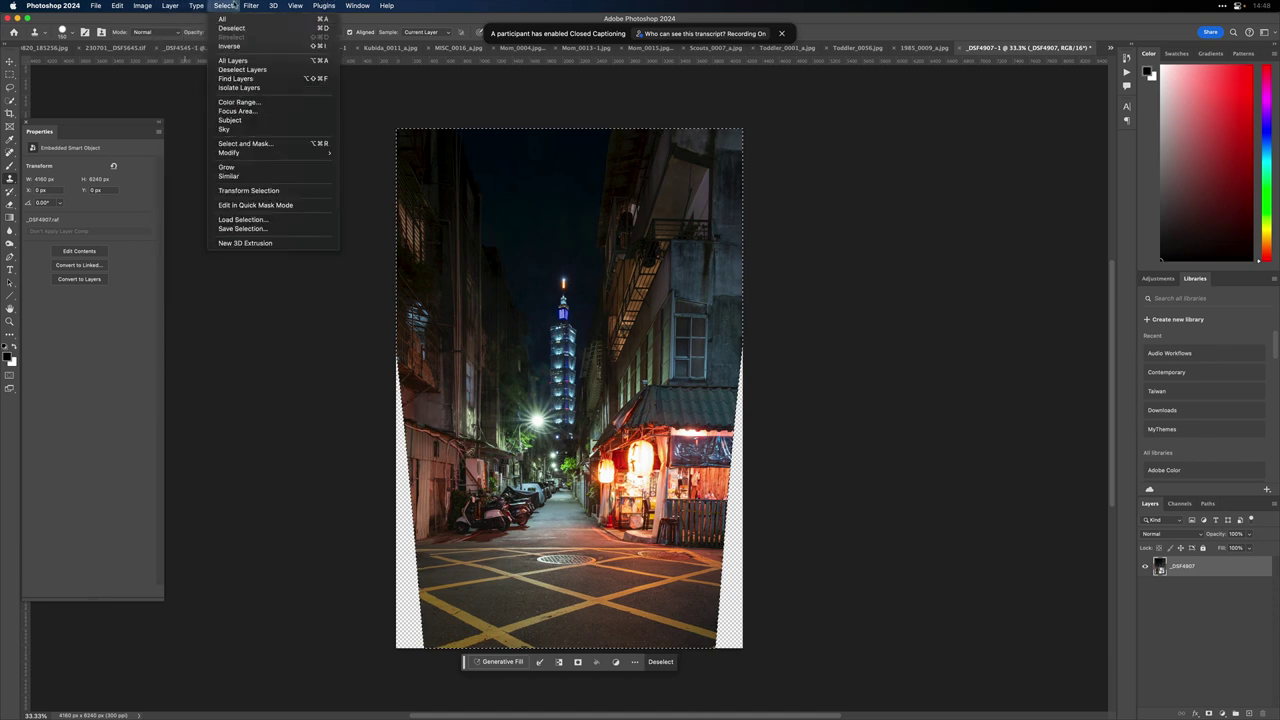
click(238, 46)
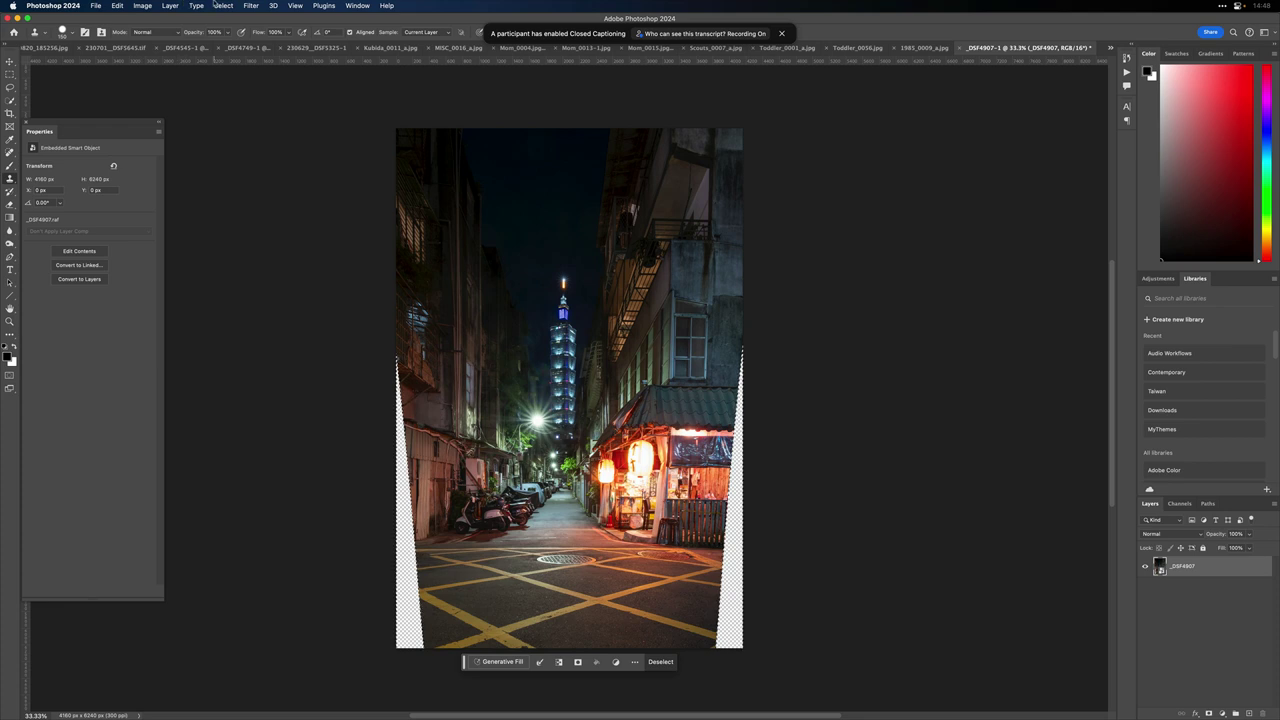
click(216, 5)
mouse_move(258, 153)
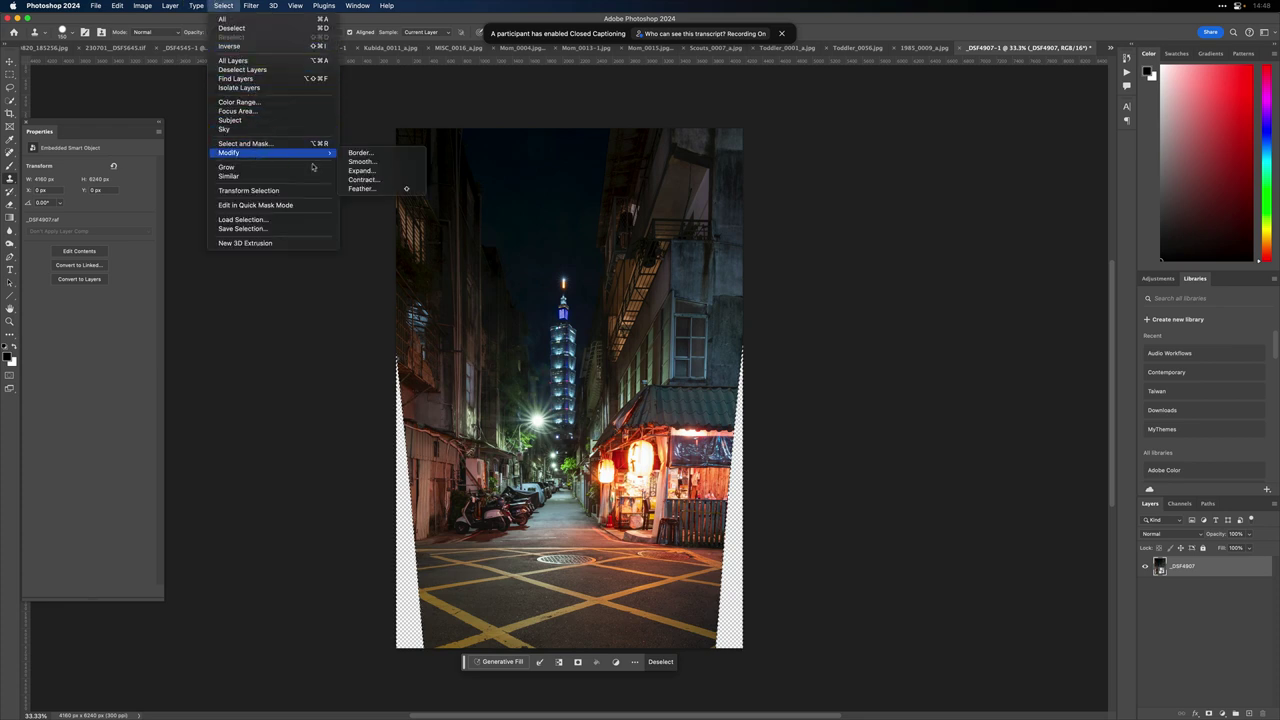
click(361, 170)
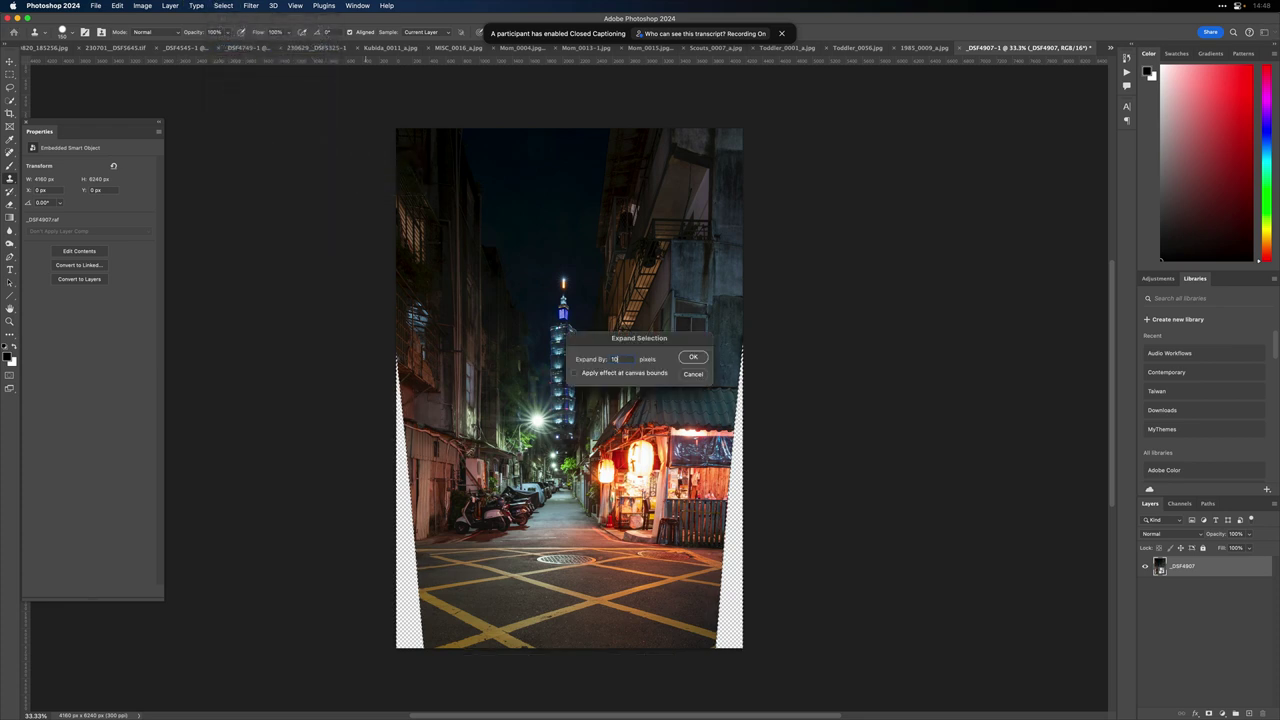
key(Return)
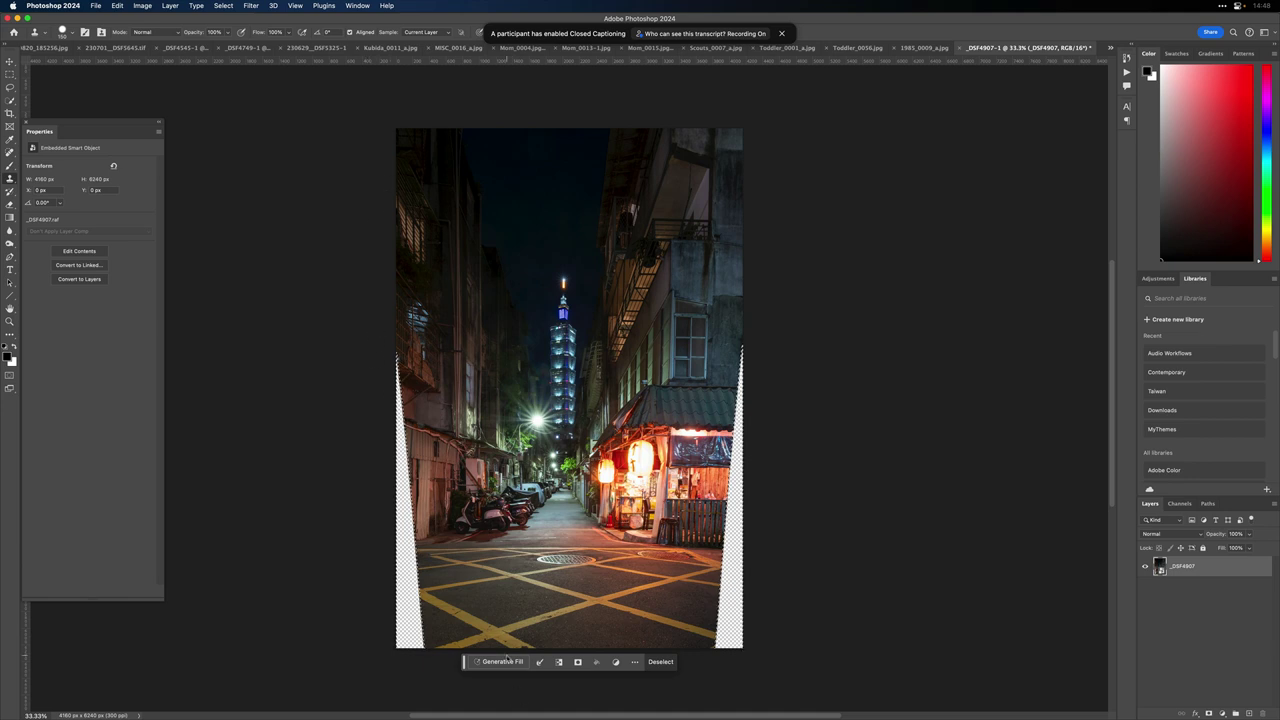
Step: Fill the selected transparent wedges with Generative Fill, leaving the prompt empty
click(503, 661)
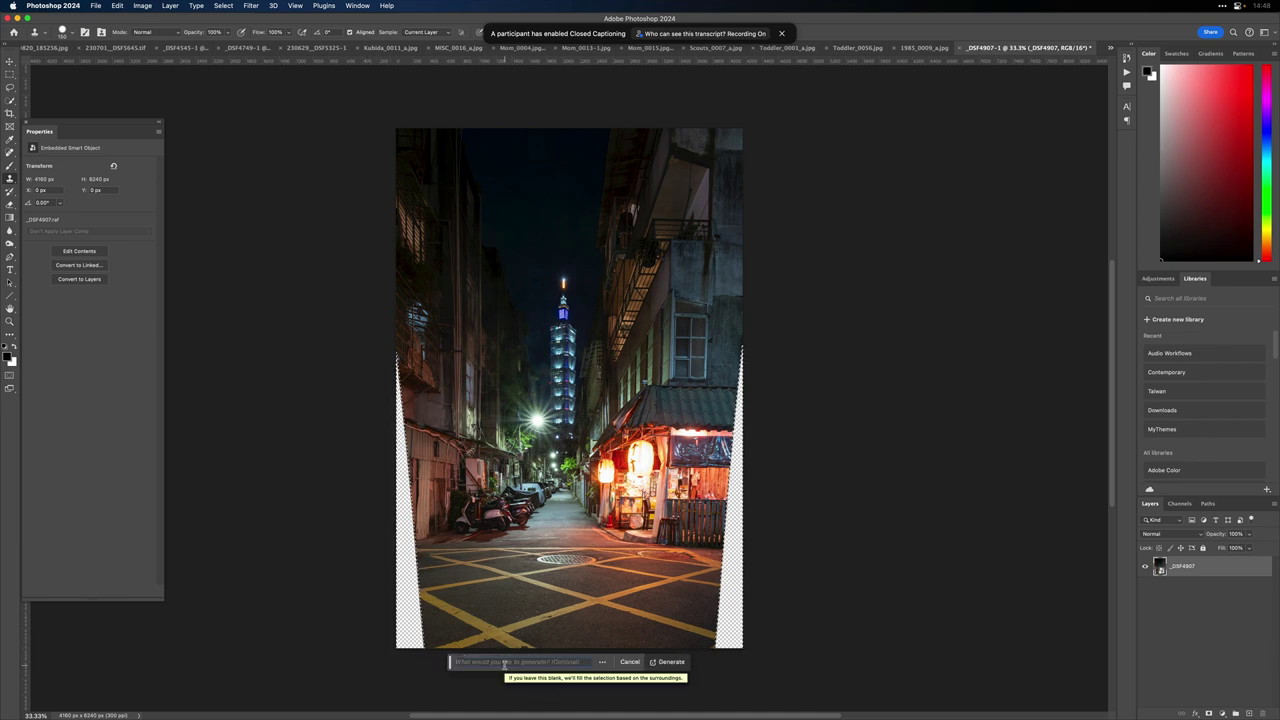
click(671, 661)
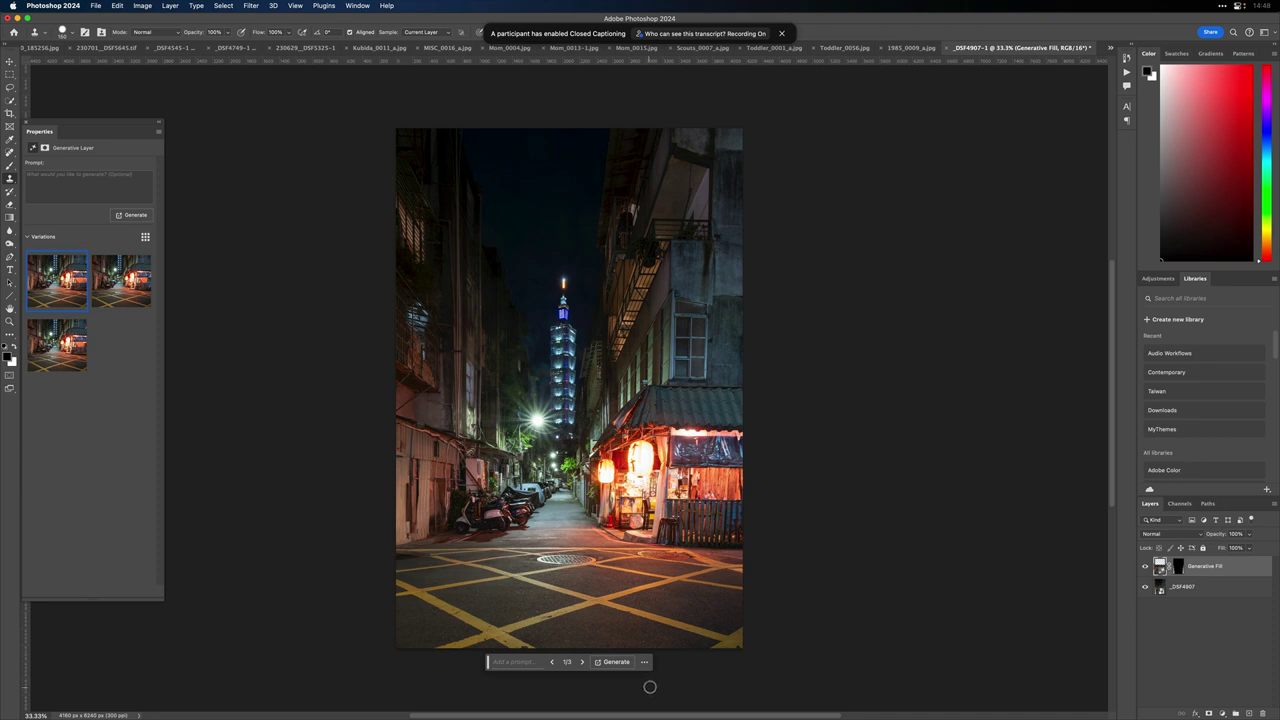
Step: Compare the street photo with and without the Generative Fill layer
click(1145, 566)
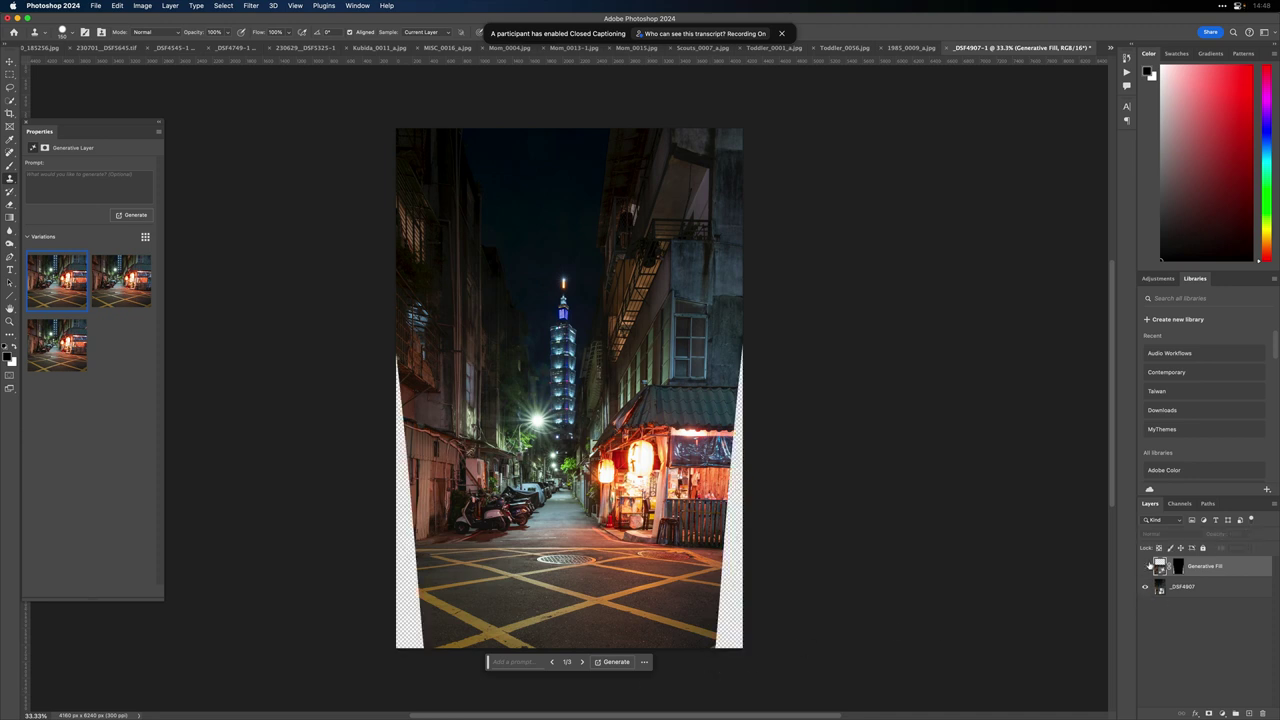
click(1145, 566)
click(1146, 566)
click(1146, 566)
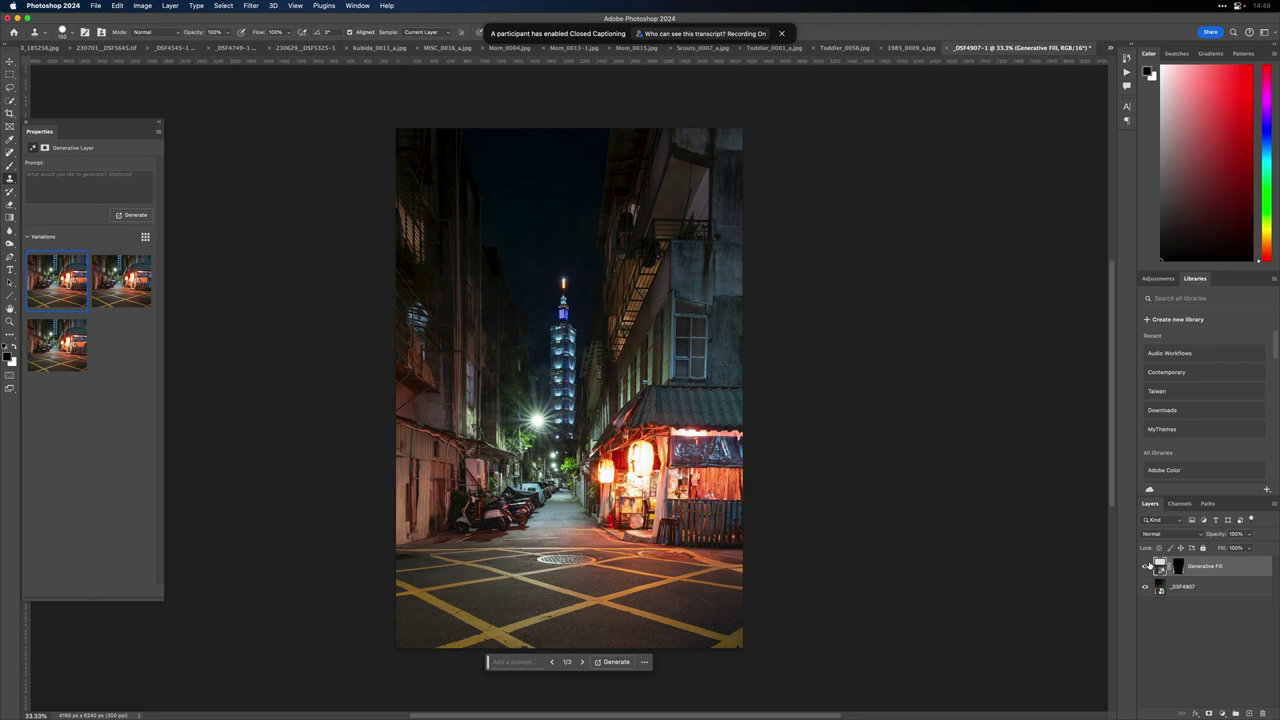
click(1146, 566)
click(1146, 566)
click(1146, 567)
click(1146, 567)
Step: Switch to Bridge and preview the night street photo _DSF4918.raf at full screen
key(super+Tab)
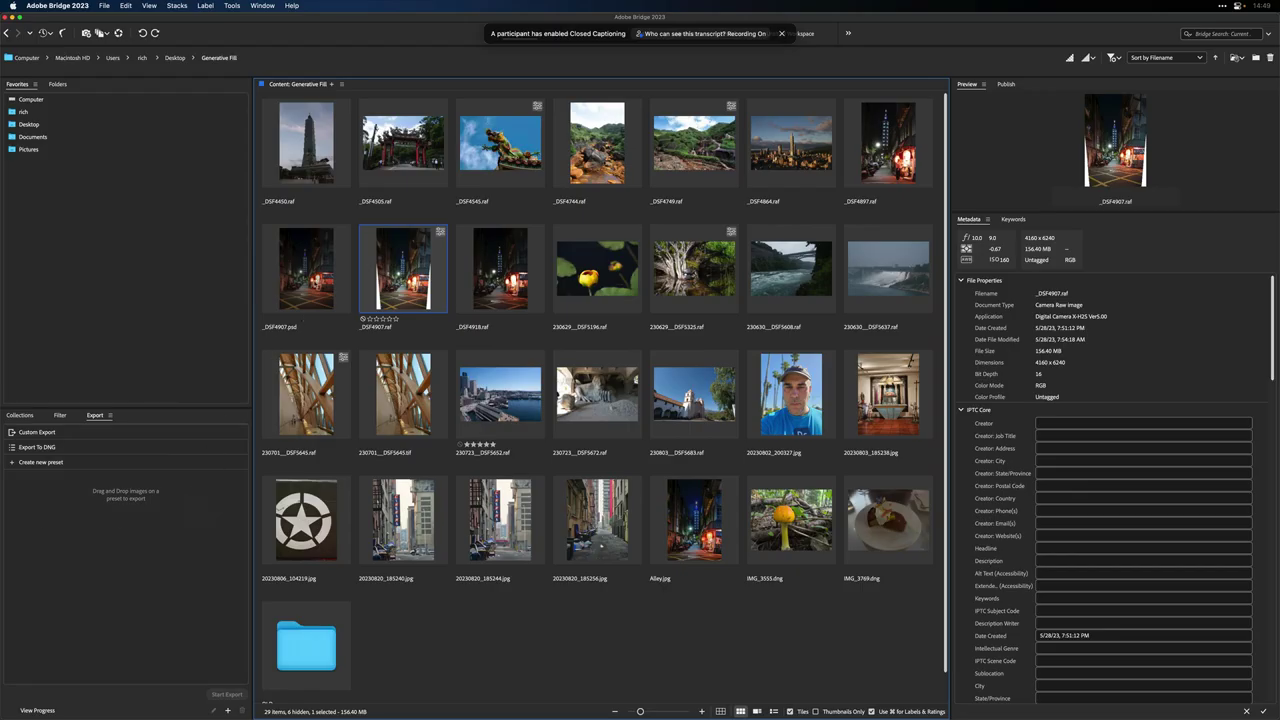
key(Right)
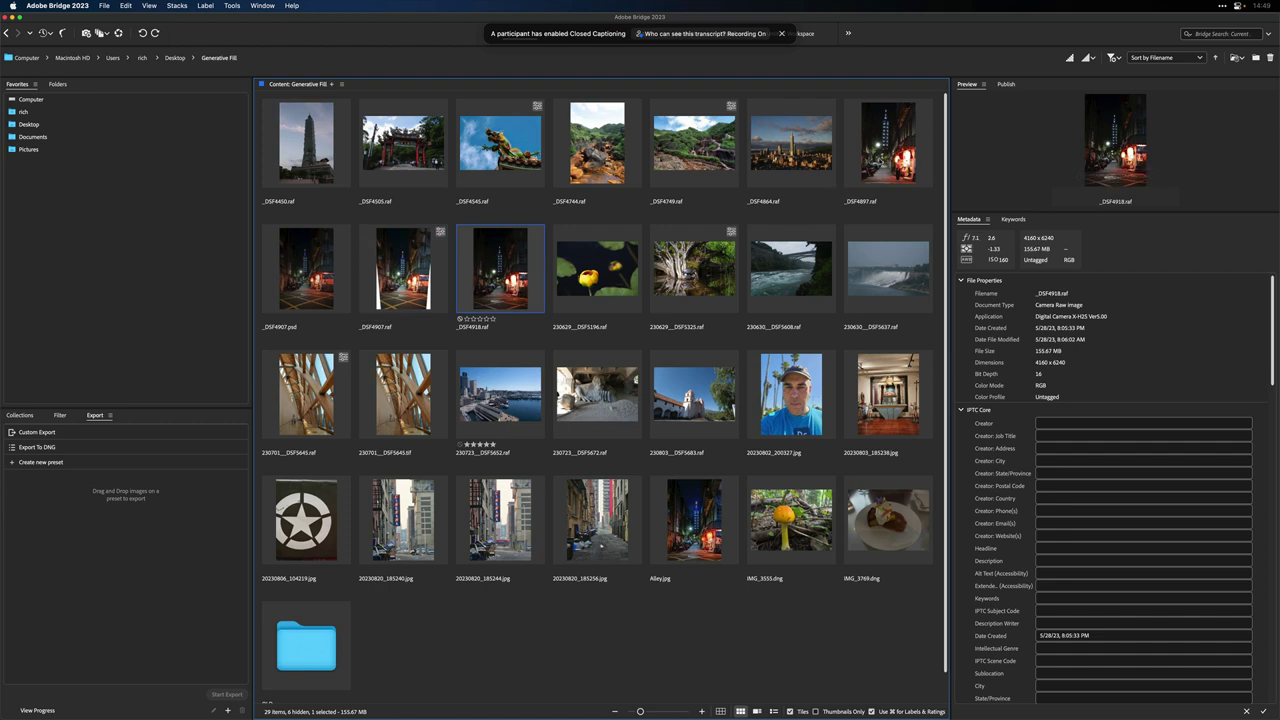
key(space)
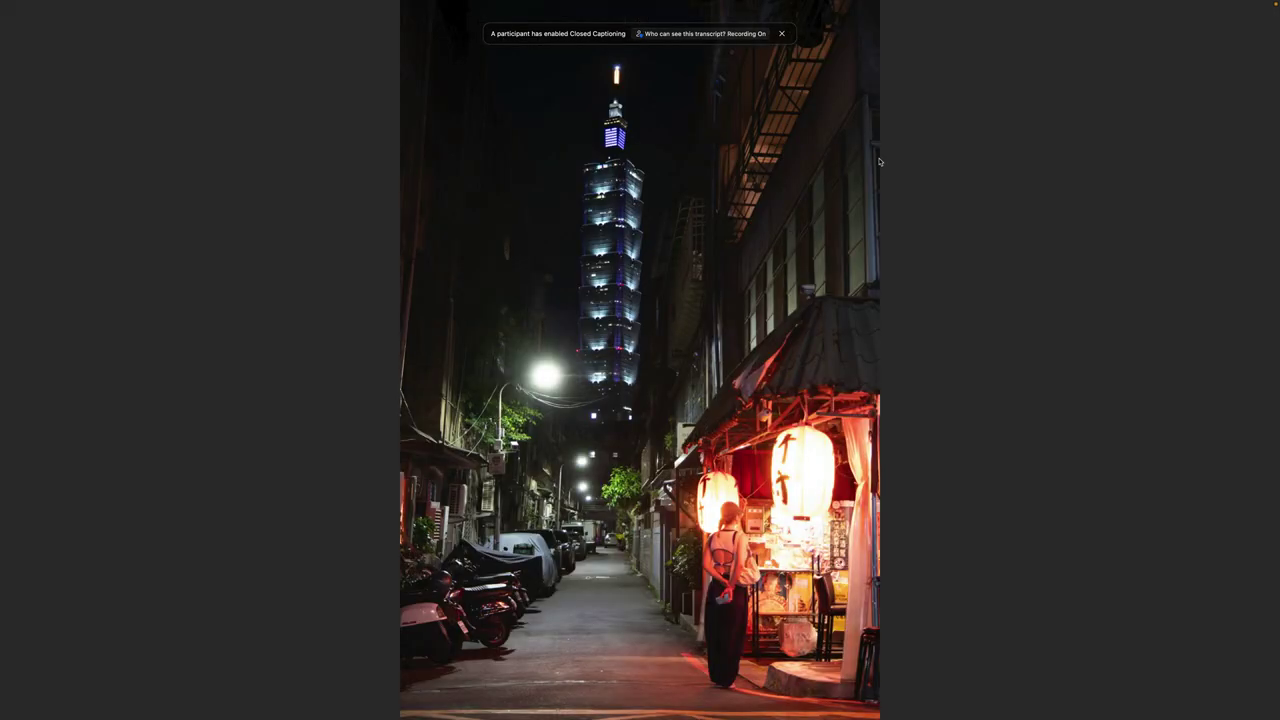
key(space)
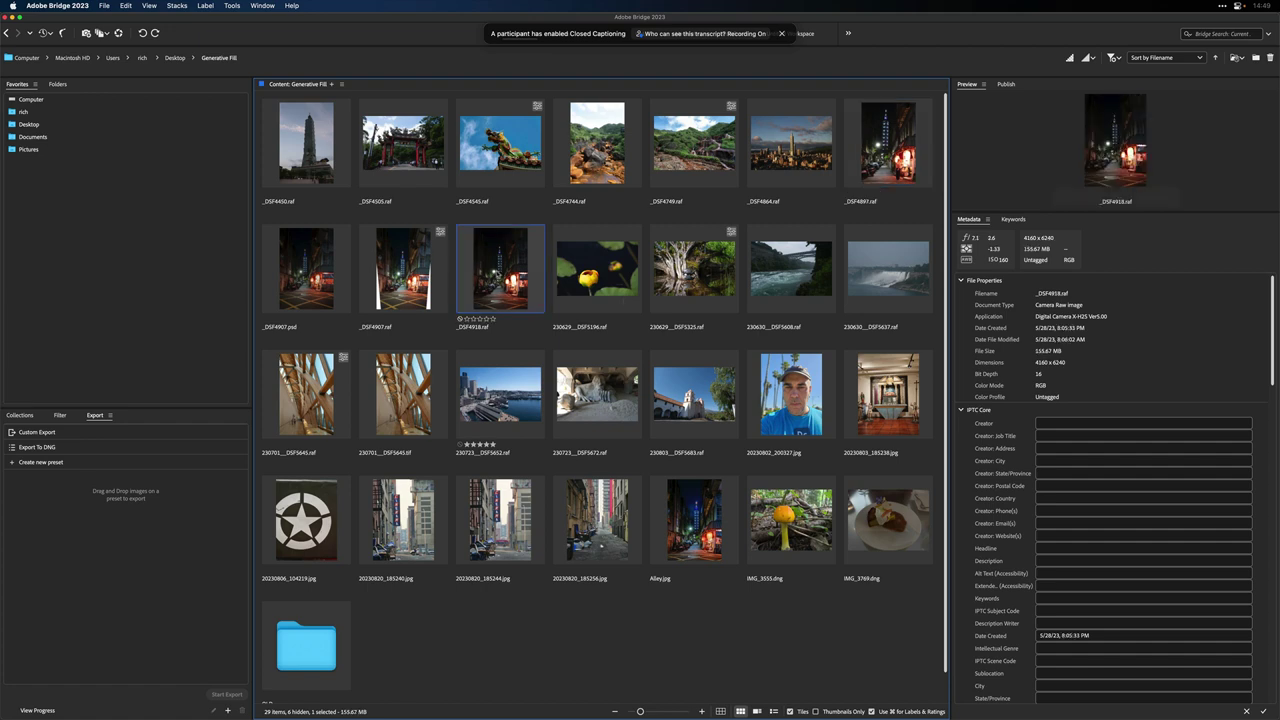
Step: Try lowering the night street photo's Exposure to -3.15 in Camera Raw, and cancel the changes
key(super+Tab)
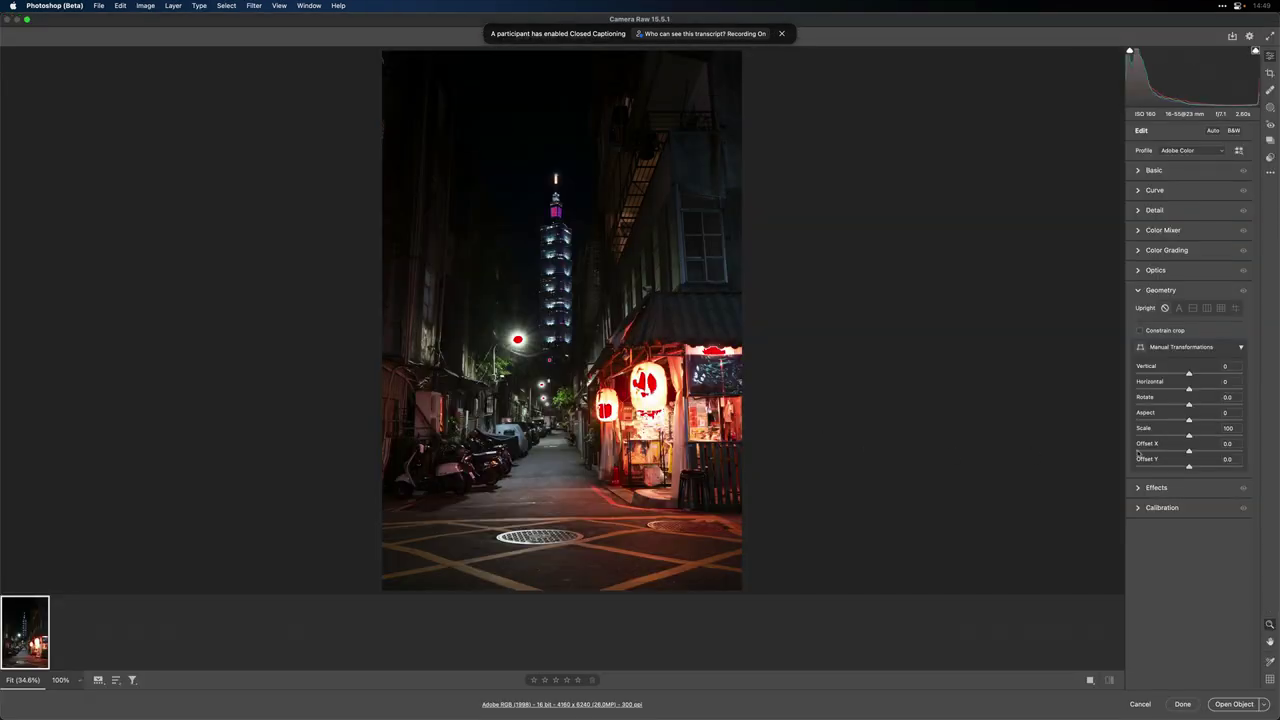
click(1138, 172)
drag(1189, 250, 1189, 287)
key(Escape)
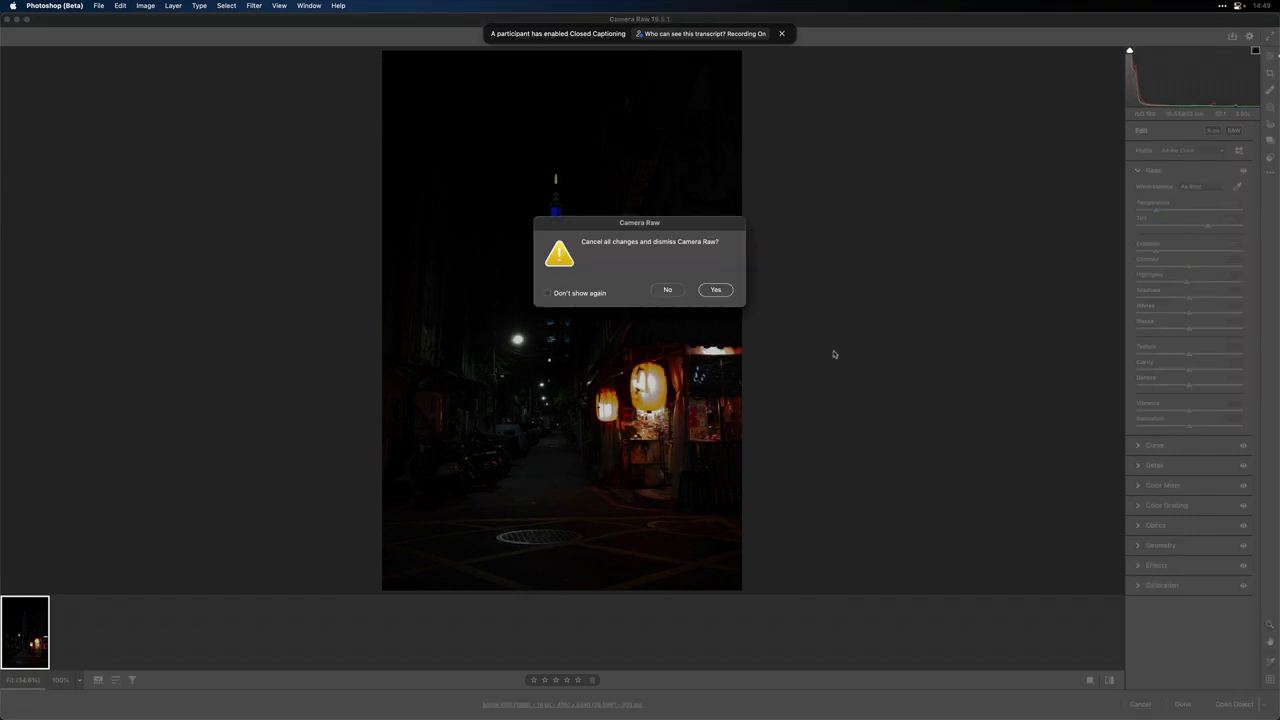
click(670, 293)
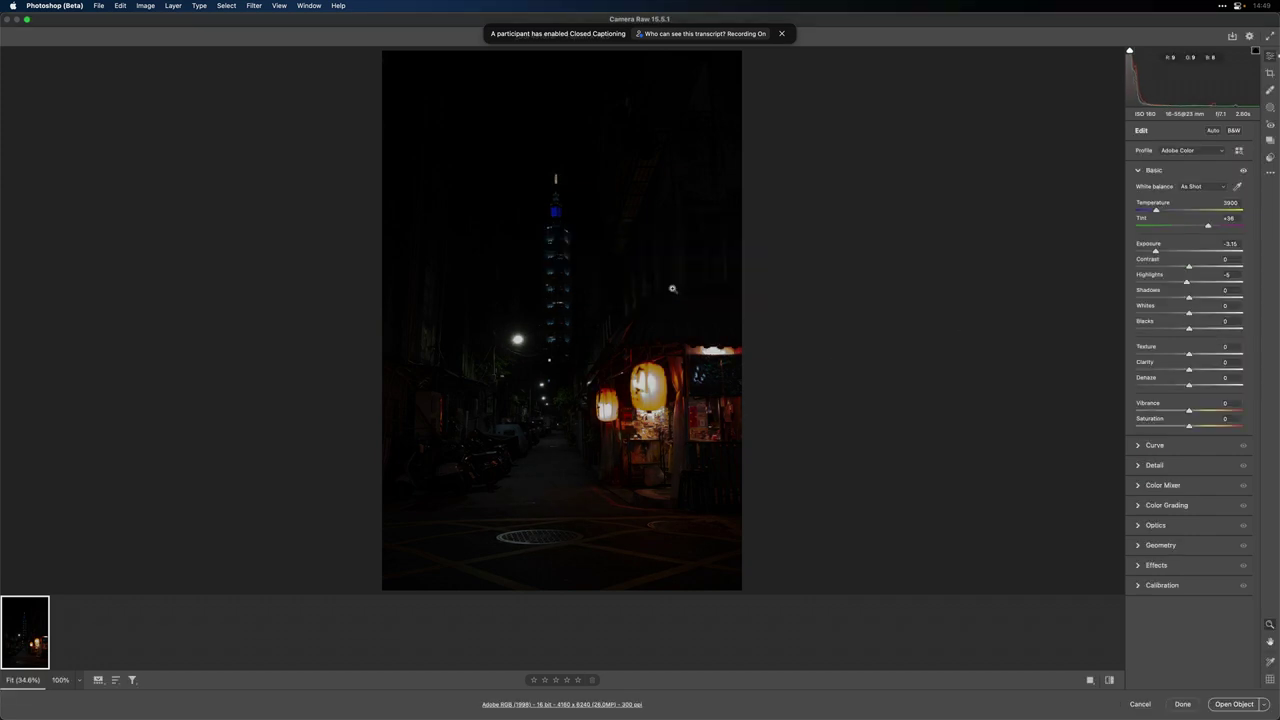
click(1140, 704)
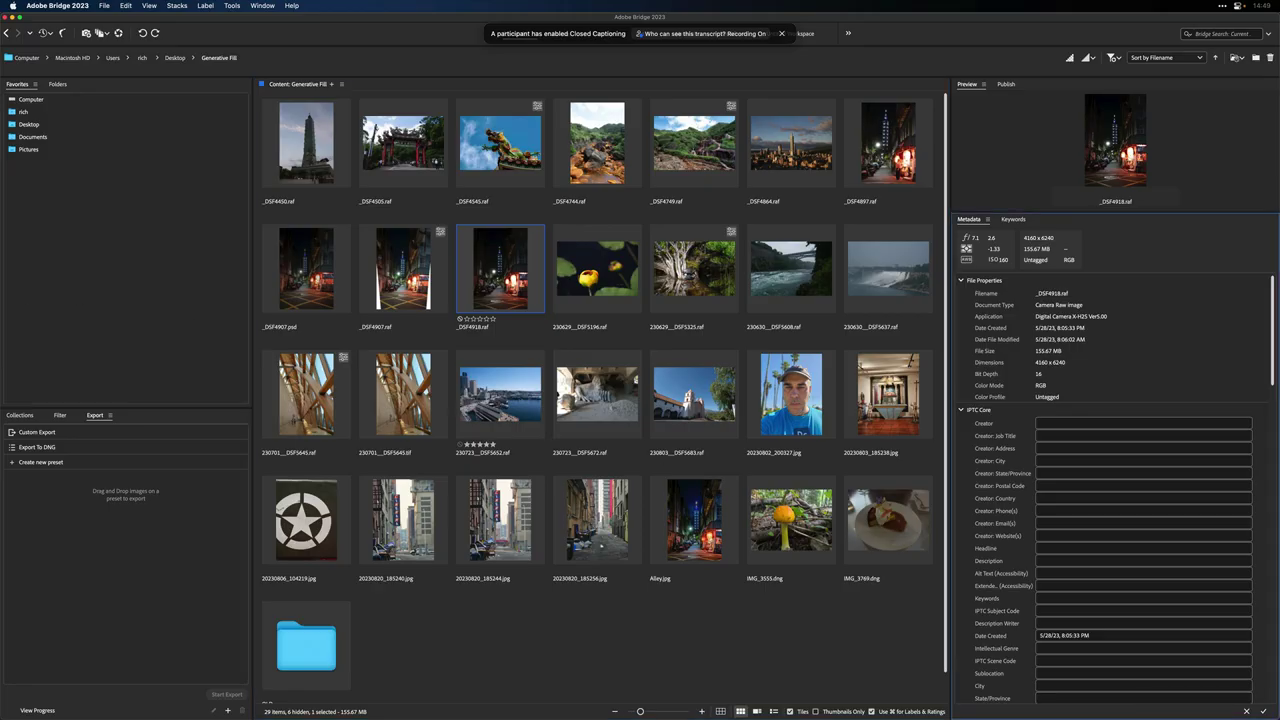
Step: Return to the extended street photo in Photoshop 2024 and add an empty layer above the Generative Fill layer
key(super+Tab)
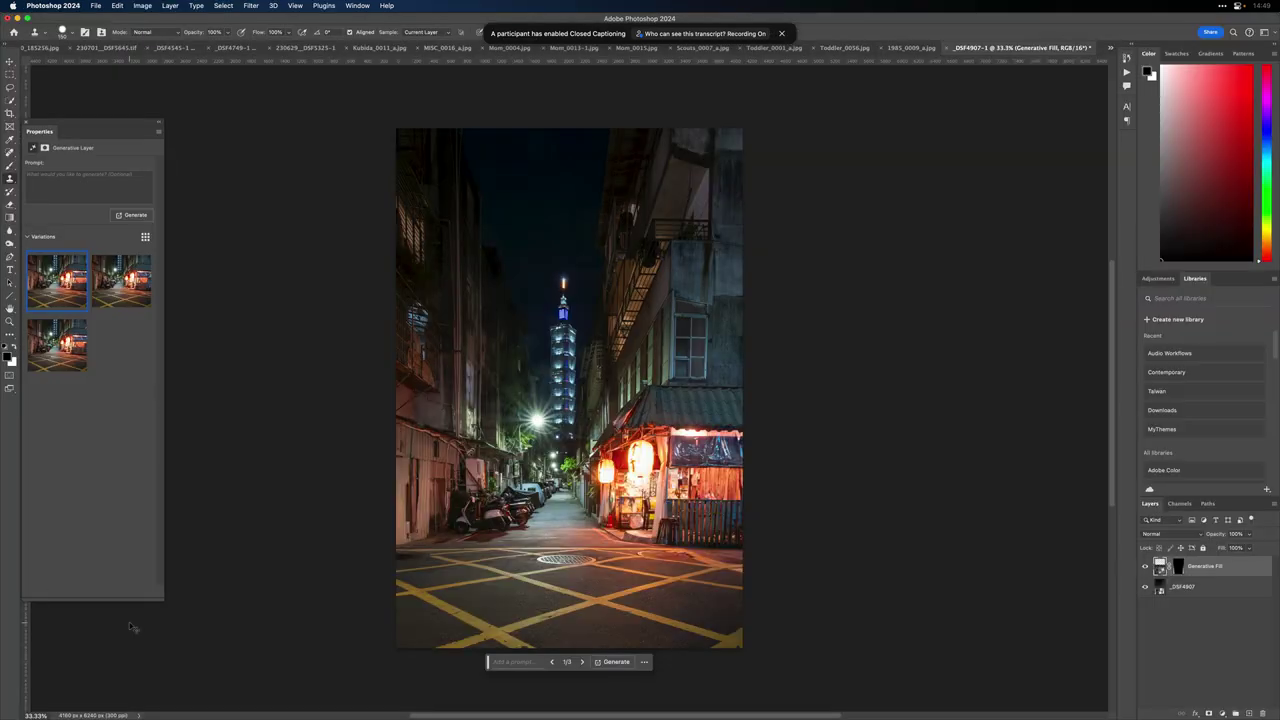
key(super+equal)
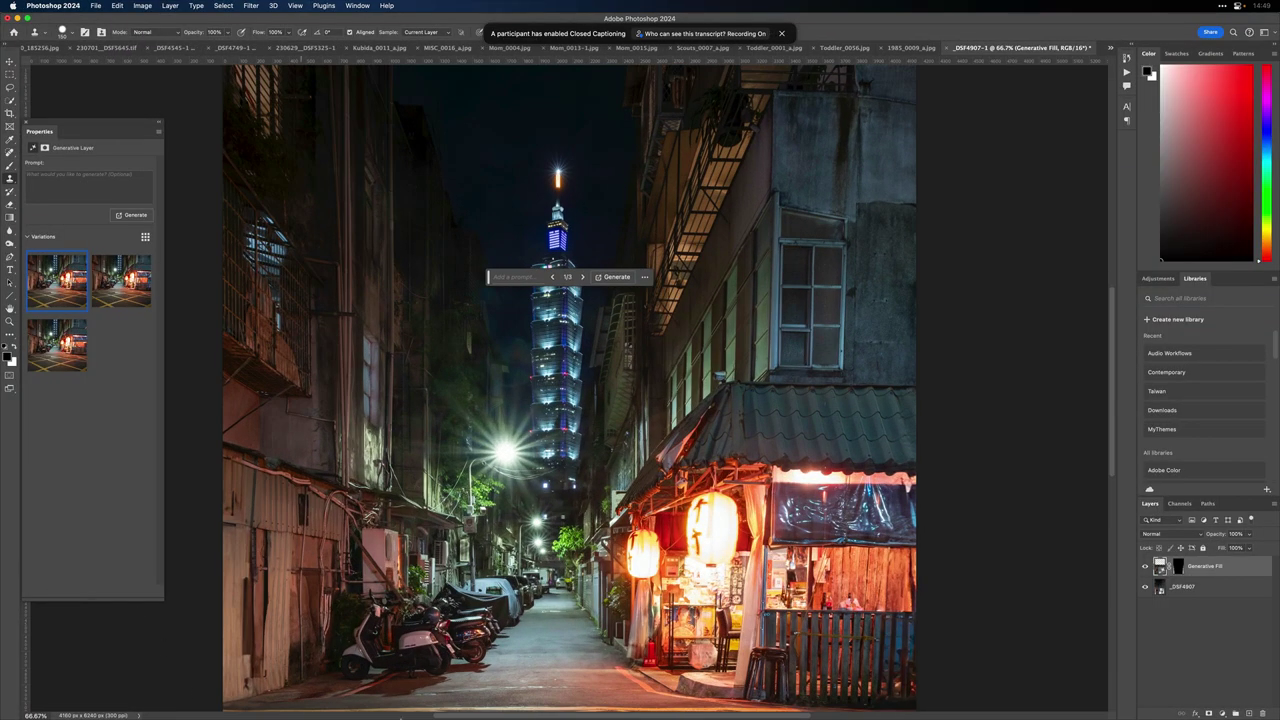
drag(718, 576, 616, 494)
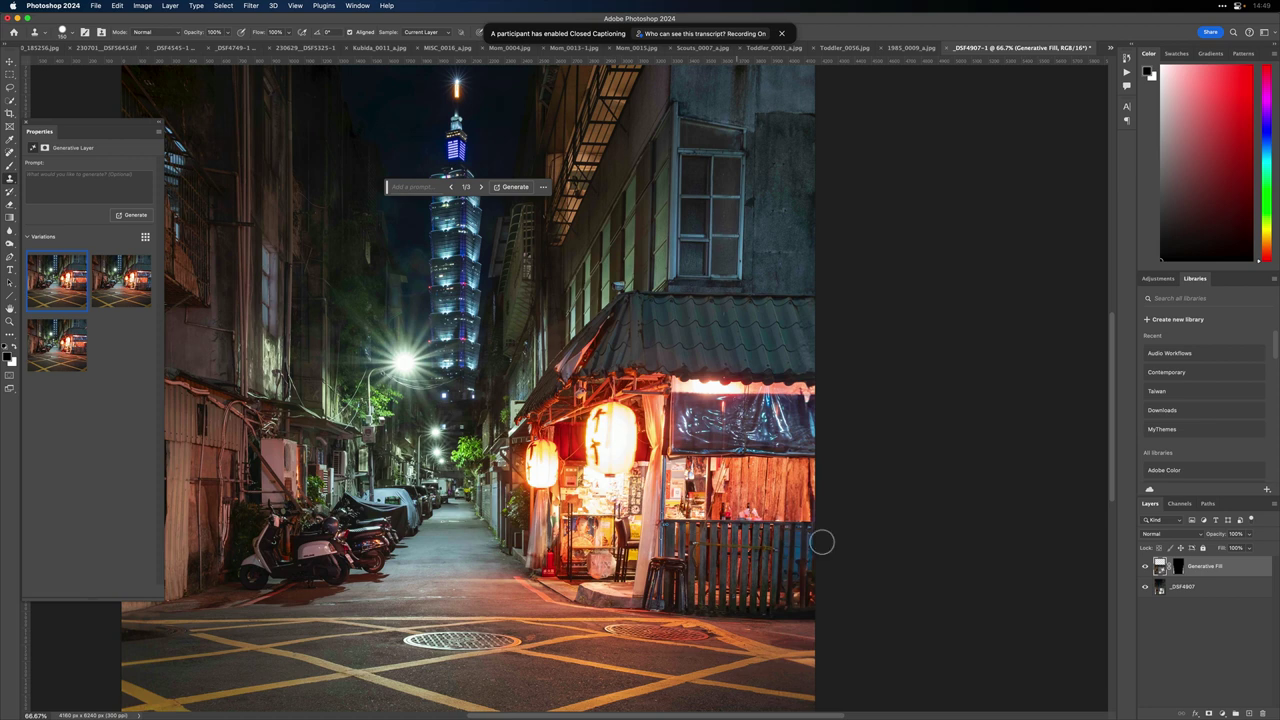
click(1248, 714)
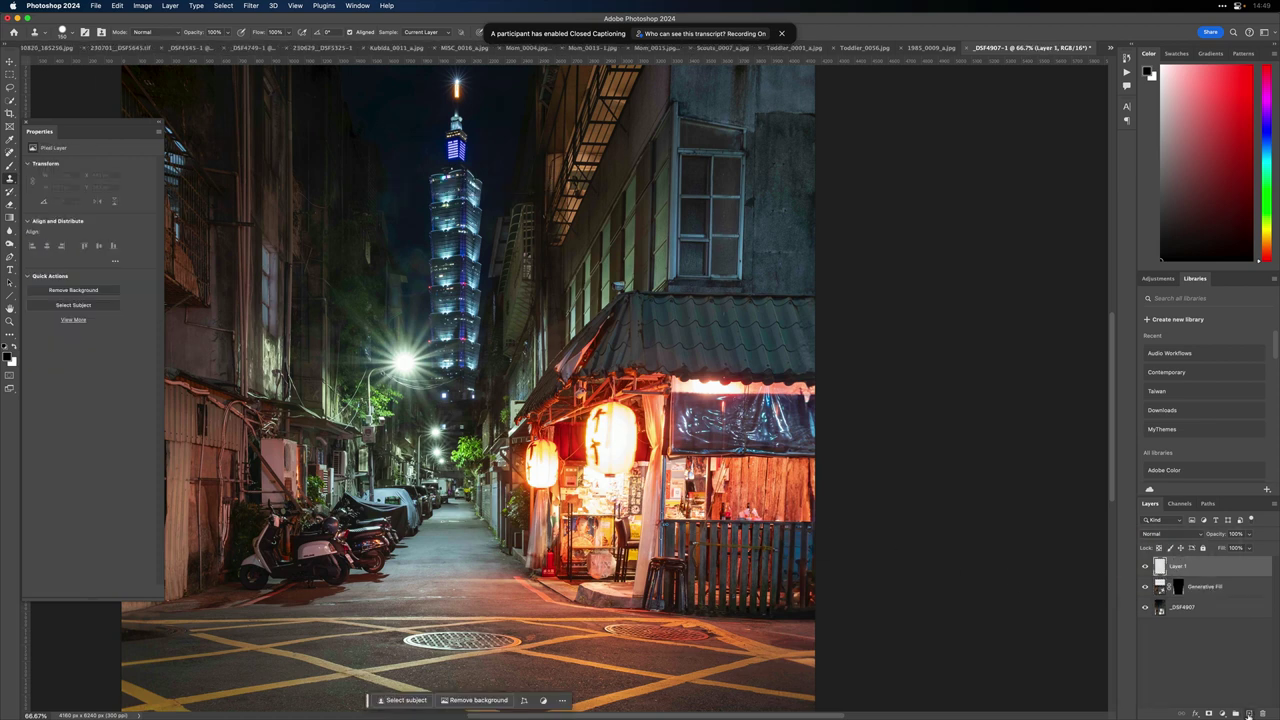
Step: Select the two glowing lanterns on the _DSF4907 layer with the Quick Selection tool
key(w)
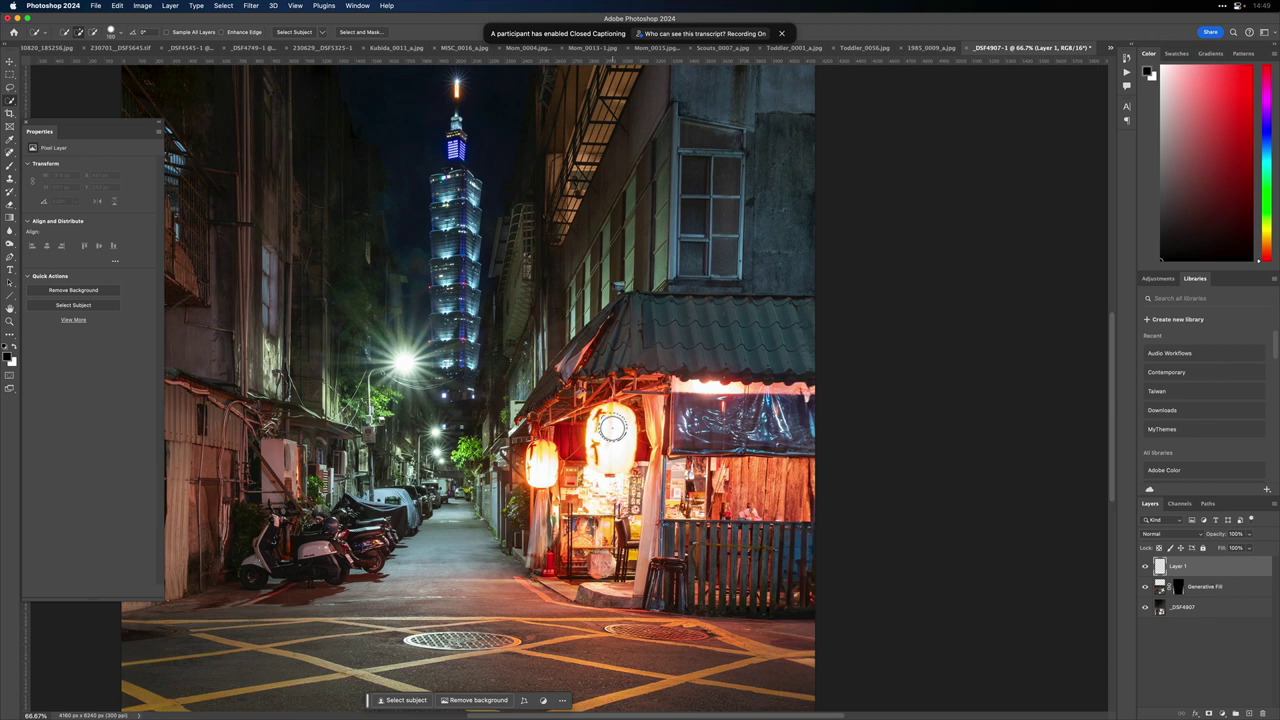
click(605, 425)
mouse_move(605, 425)
mouse_down()
mouse_move(613, 452)
mouse_move(600, 446)
mouse_up()
click(1183, 608)
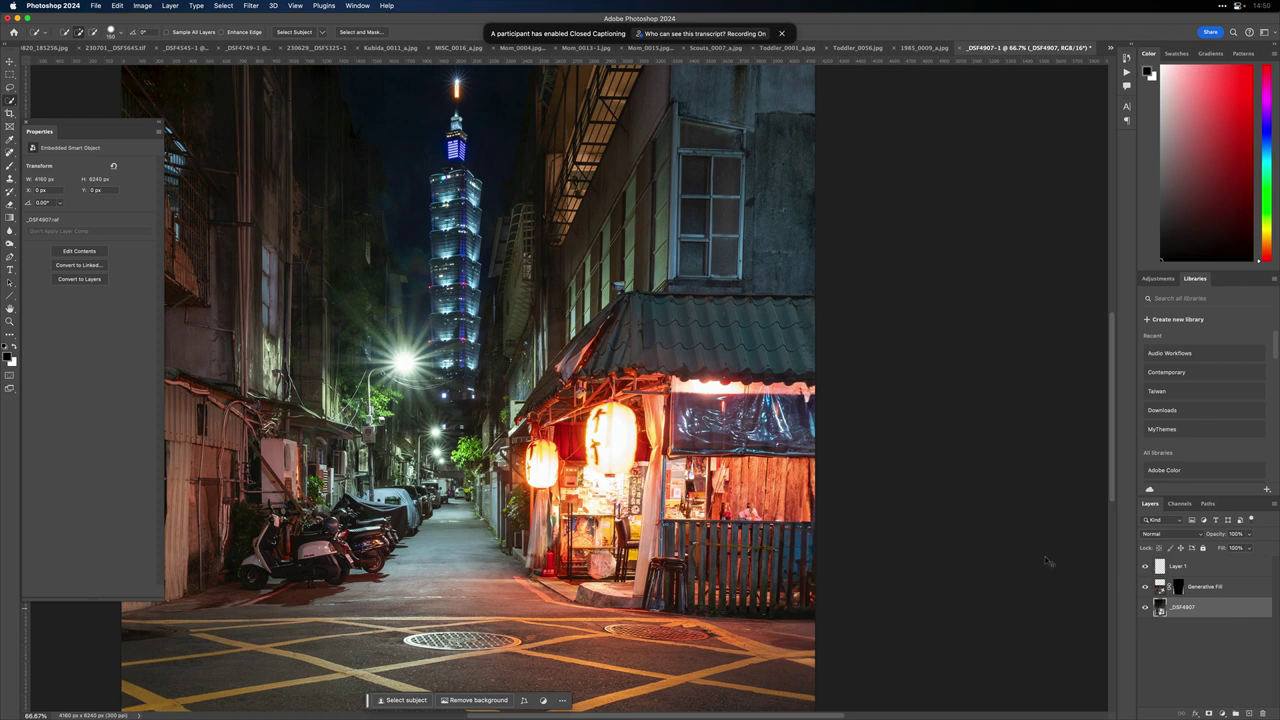
click(612, 447)
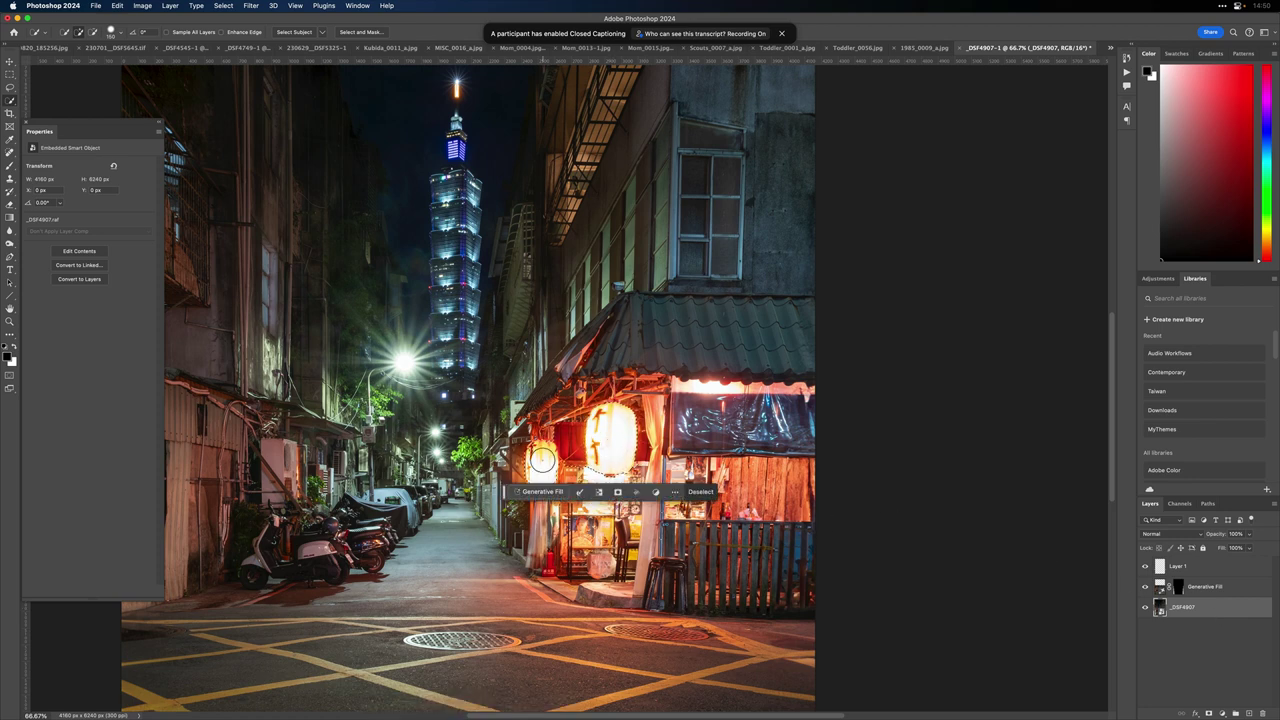
click(544, 461)
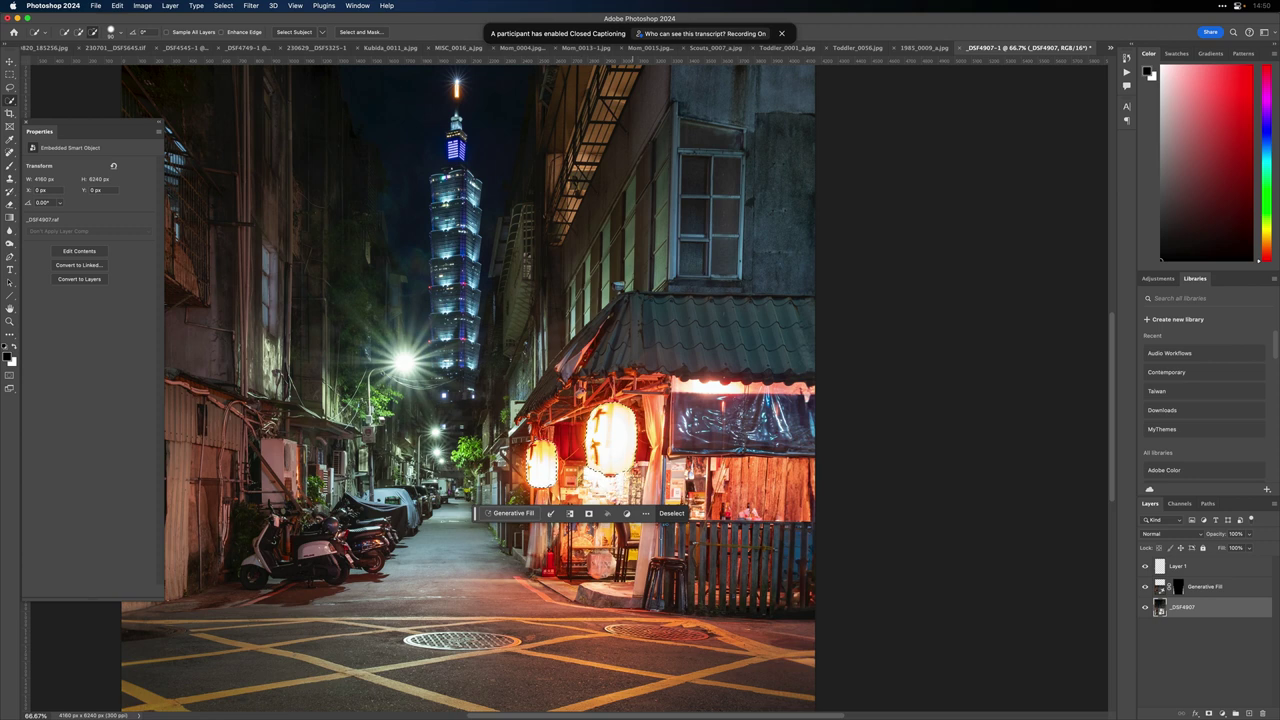
Step: Clean up the large lantern's edges in Quick Mask, adding the missing lower edge and removing the bump with a harder brush
key(q)
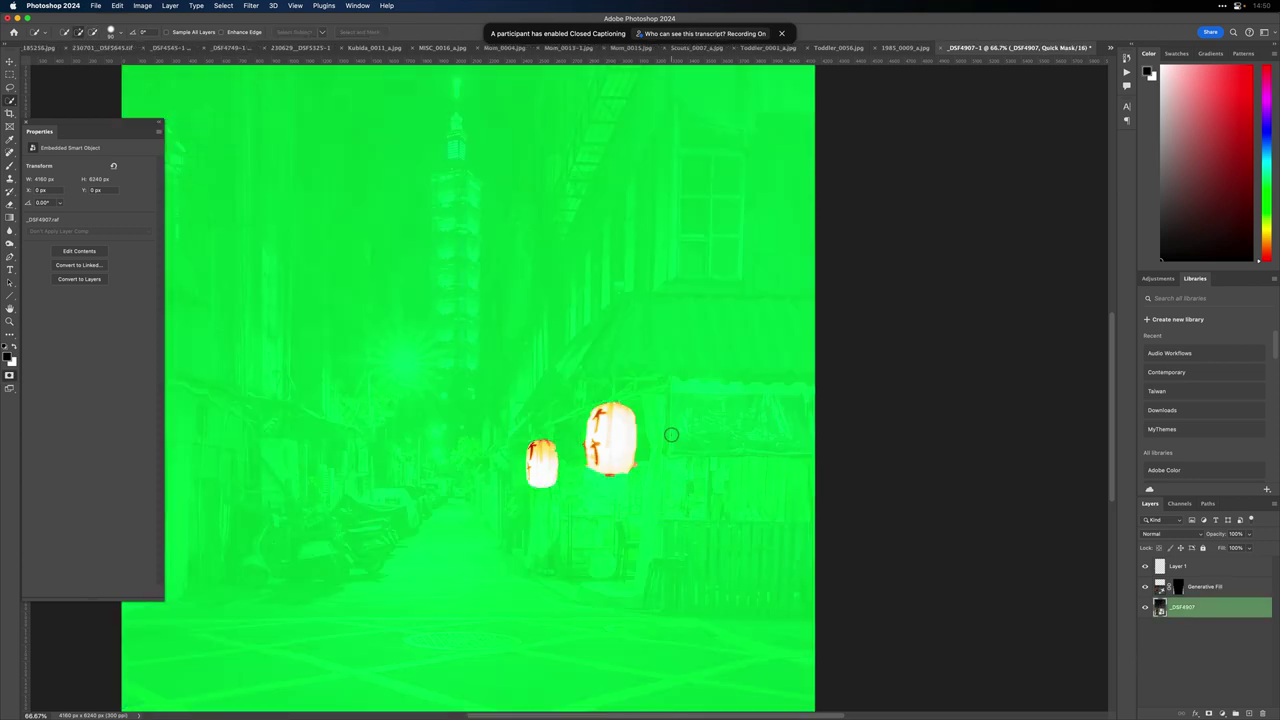
key(ctrl+plus)
key(ctrl+plus)
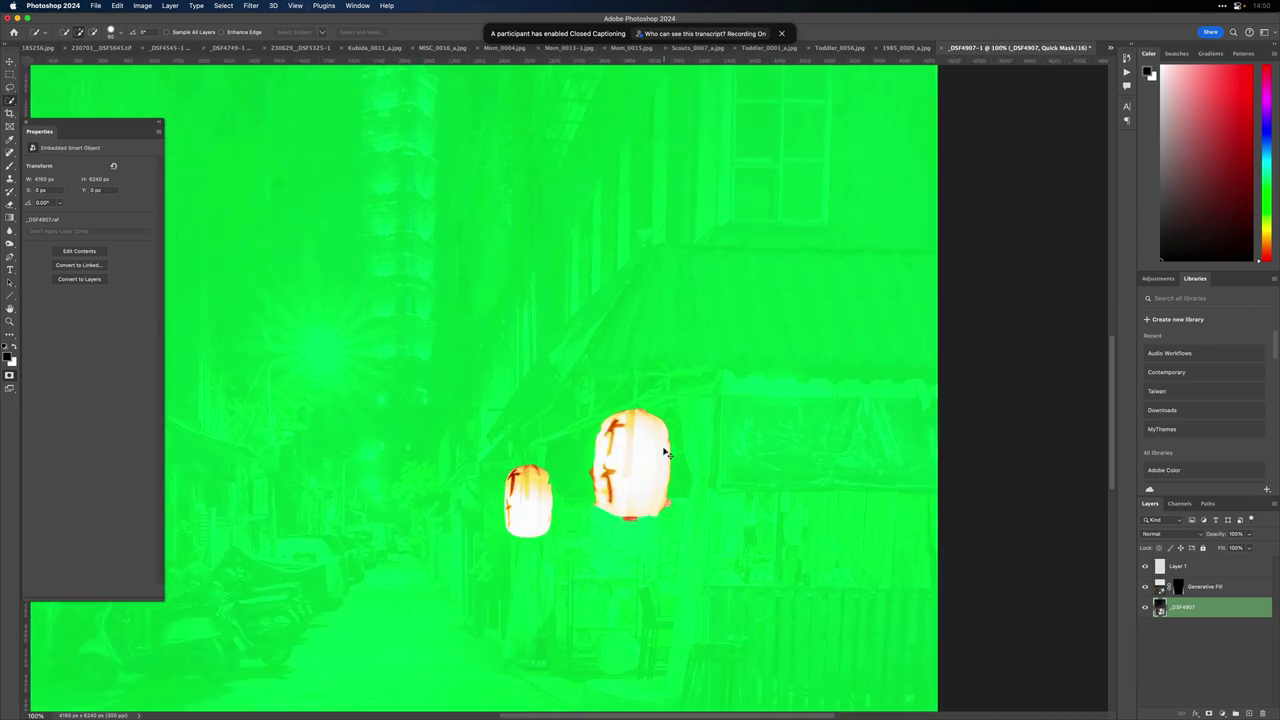
mouse_move(758, 552)
mouse_down()
mouse_move(700, 436)
mouse_move(677, 437)
mouse_move(720, 437)
mouse_move(724, 464)
mouse_up()
key(b)
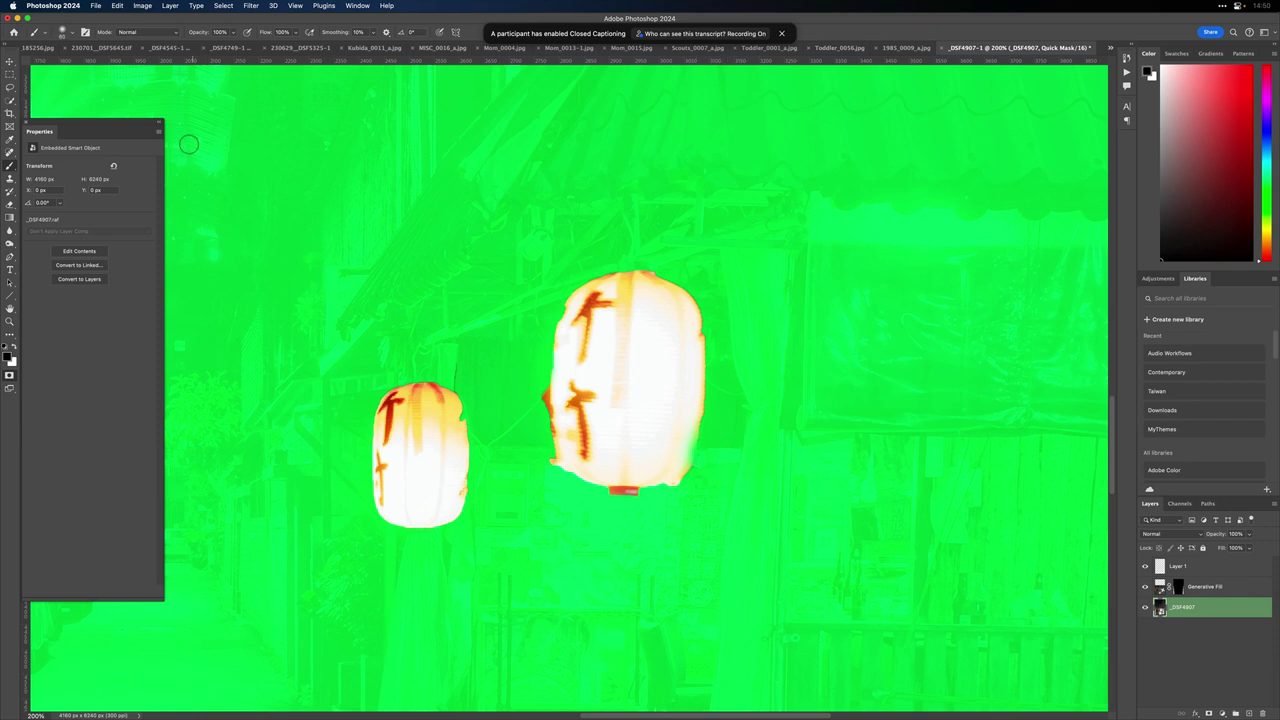
click(72, 33)
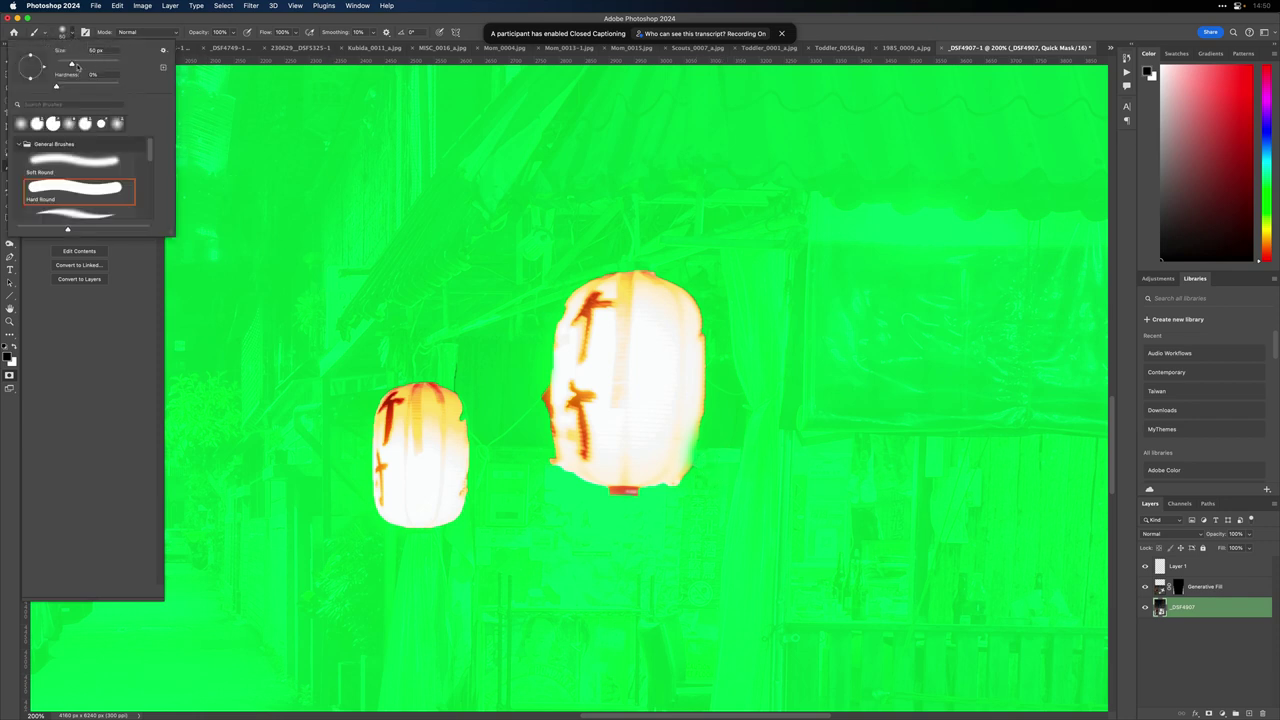
drag(57, 85, 113, 95)
click(721, 466)
key(x)
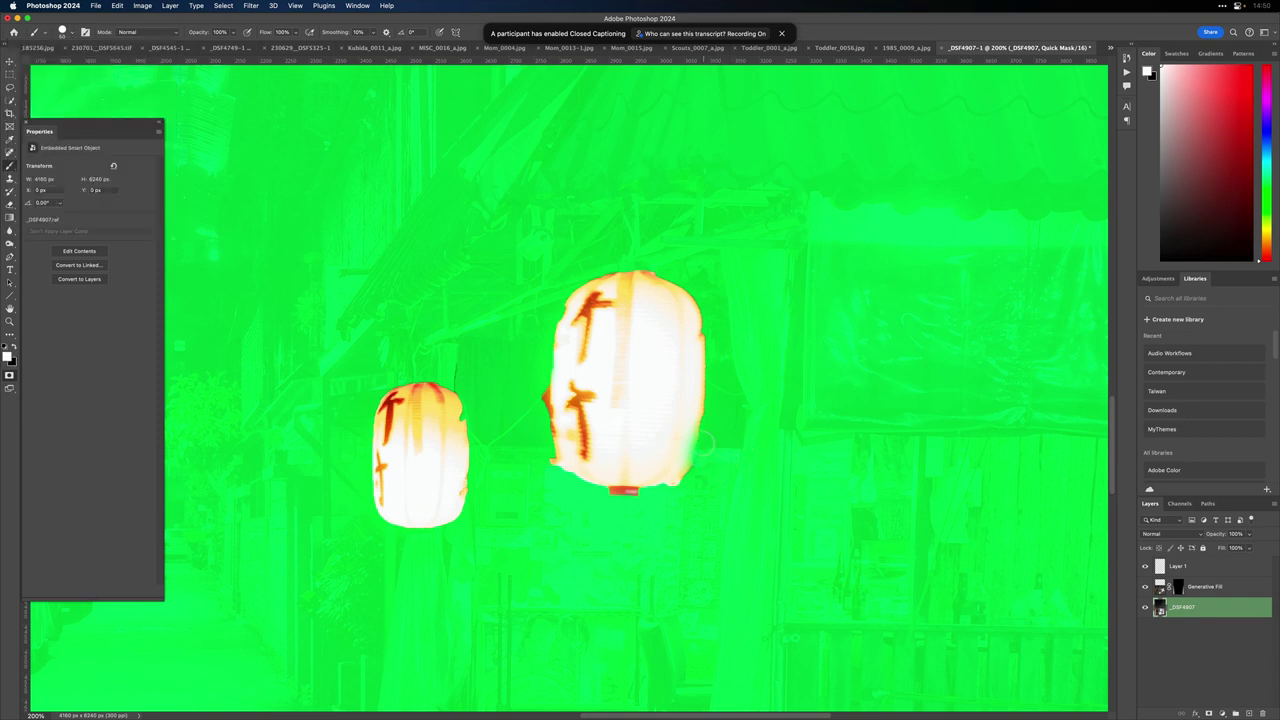
mouse_move(705, 445)
mouse_down()
mouse_move(686, 437)
mouse_move(680, 457)
mouse_up()
key(x)
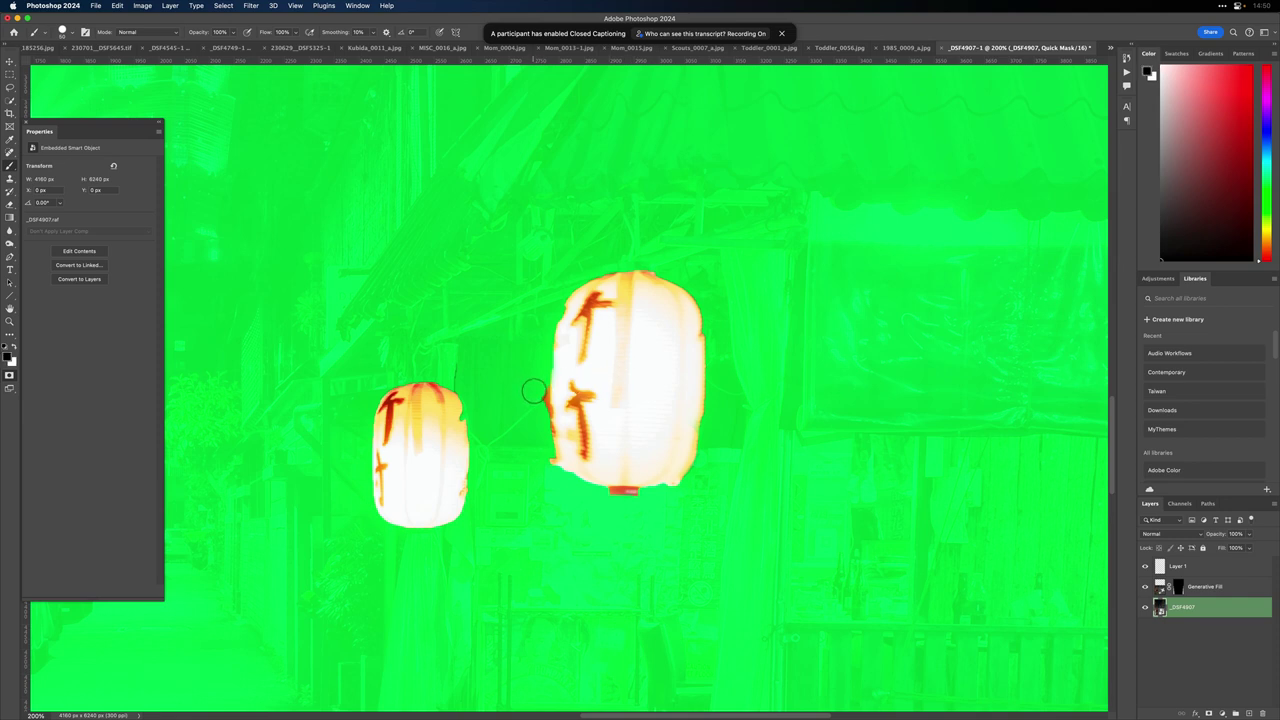
mouse_move(534, 394)
mouse_down()
mouse_move(543, 460)
mouse_move(534, 380)
mouse_move(538, 392)
mouse_up()
Step: Add the missing areas of the small lantern to the mask and leave Quick Mask
key(x)
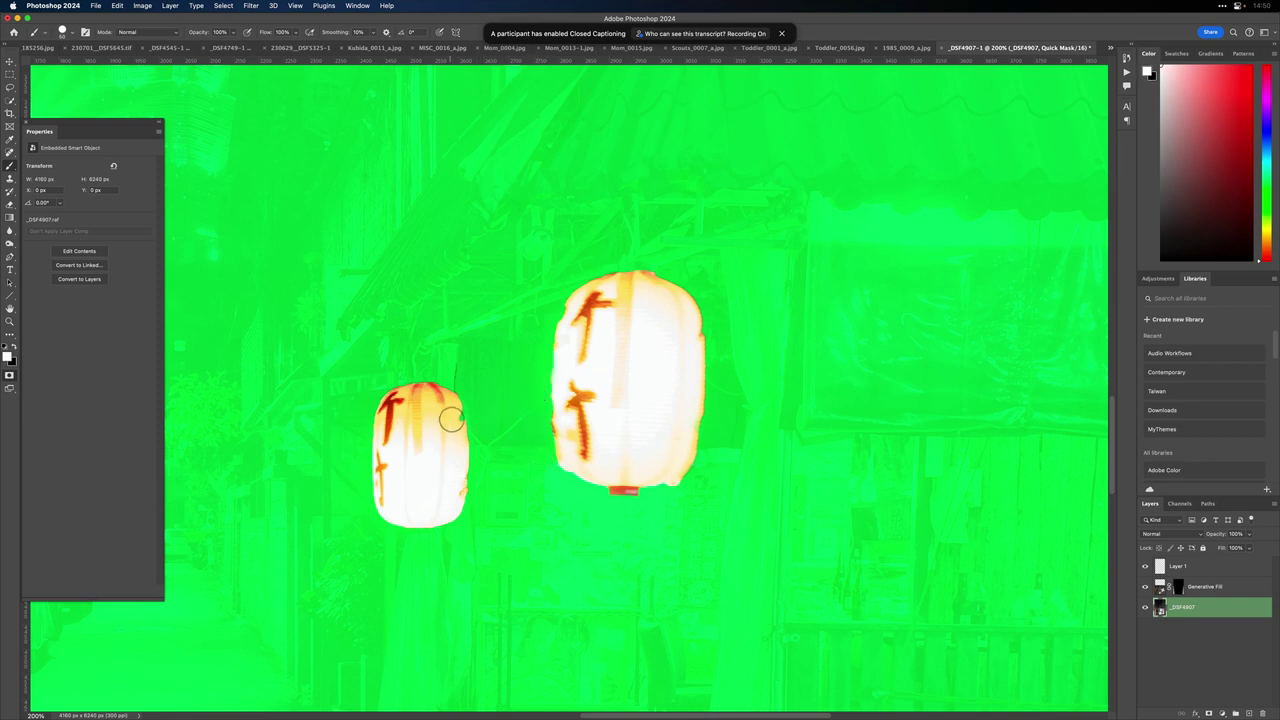
drag(451, 423, 453, 411)
drag(419, 515, 420, 520)
drag(416, 417, 420, 394)
key(q)
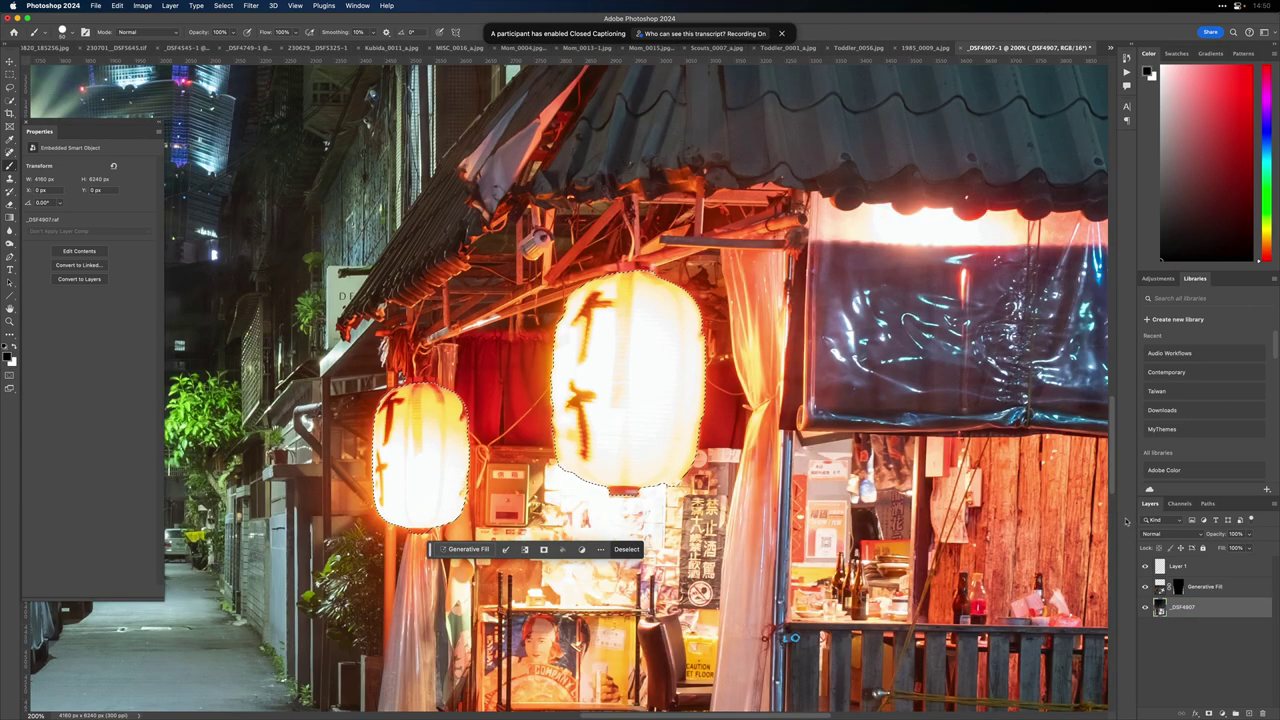
Step: Expand the lantern selection by 10 pixels
click(224, 6)
mouse_move(311, 154)
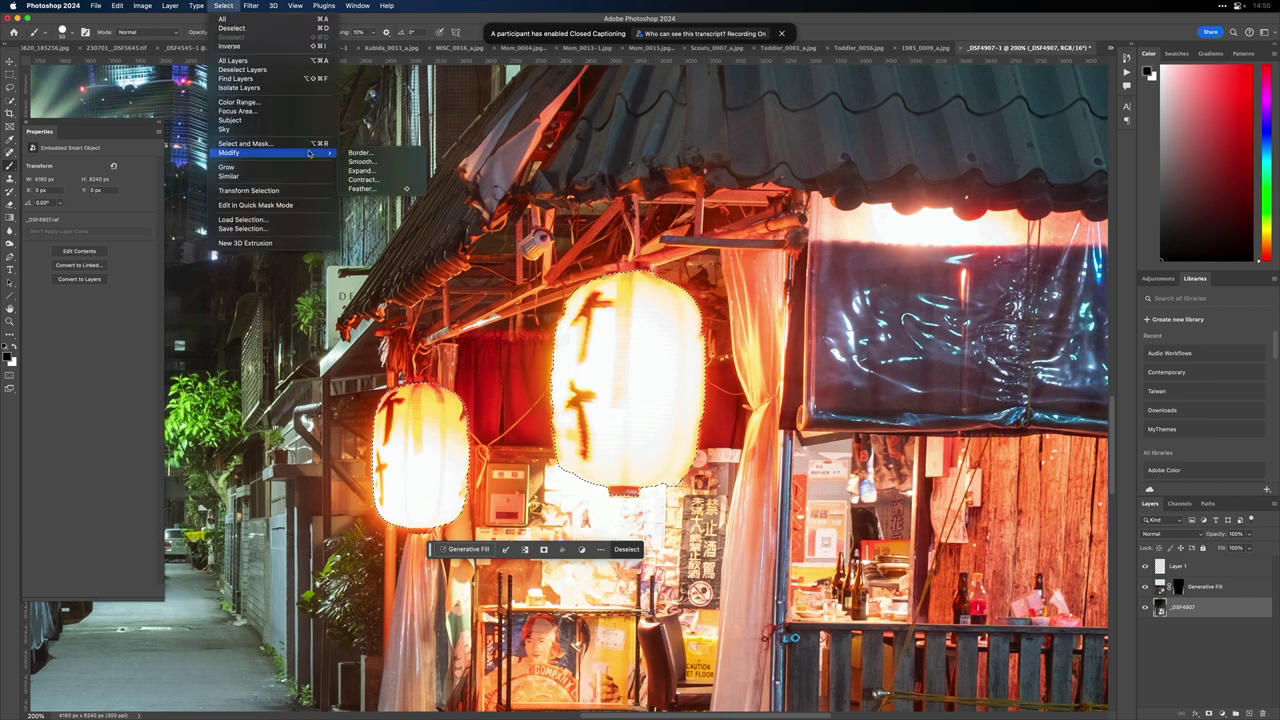
click(404, 172)
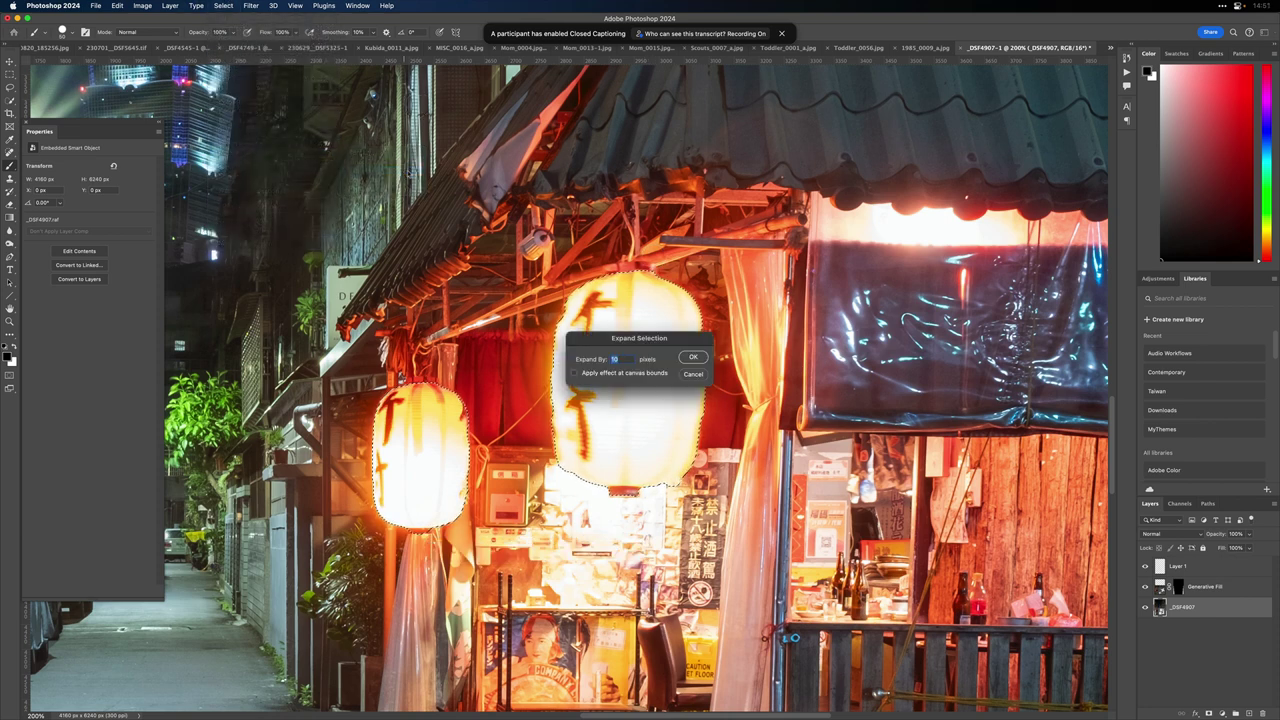
key(Return)
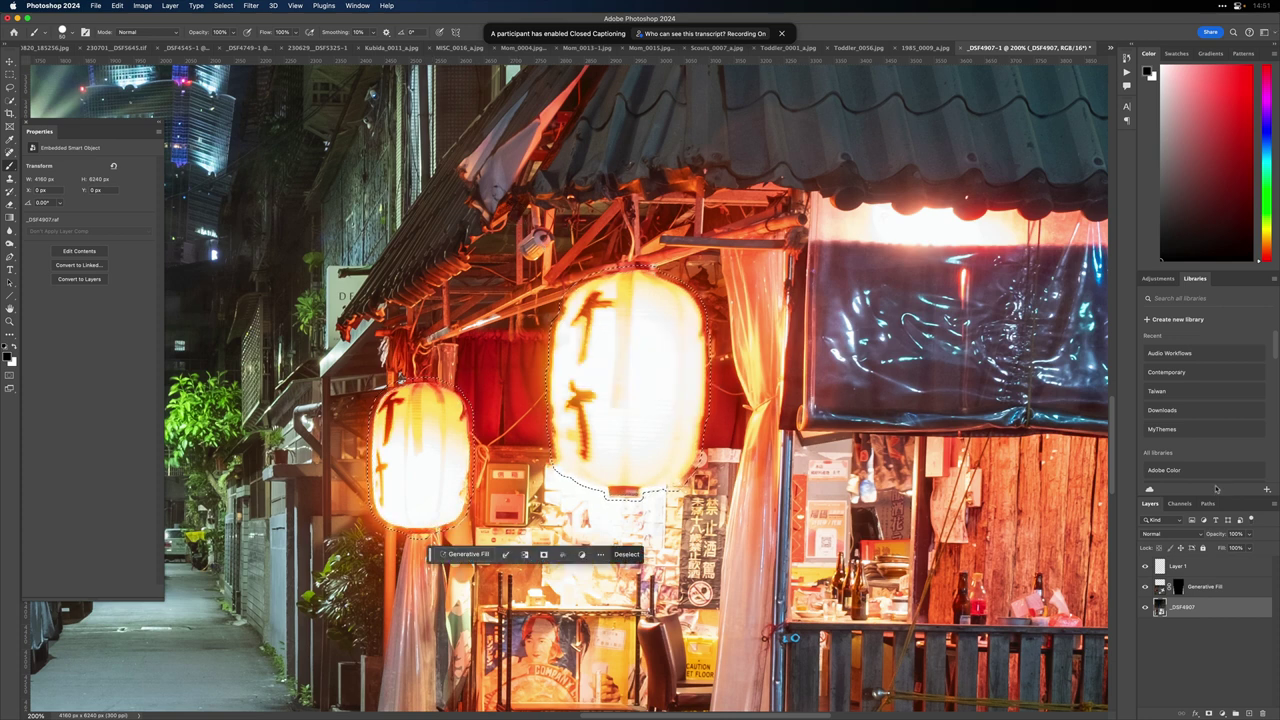
Step: Save the lantern selection as an alpha channel and briefly check its overlay
click(1180, 504)
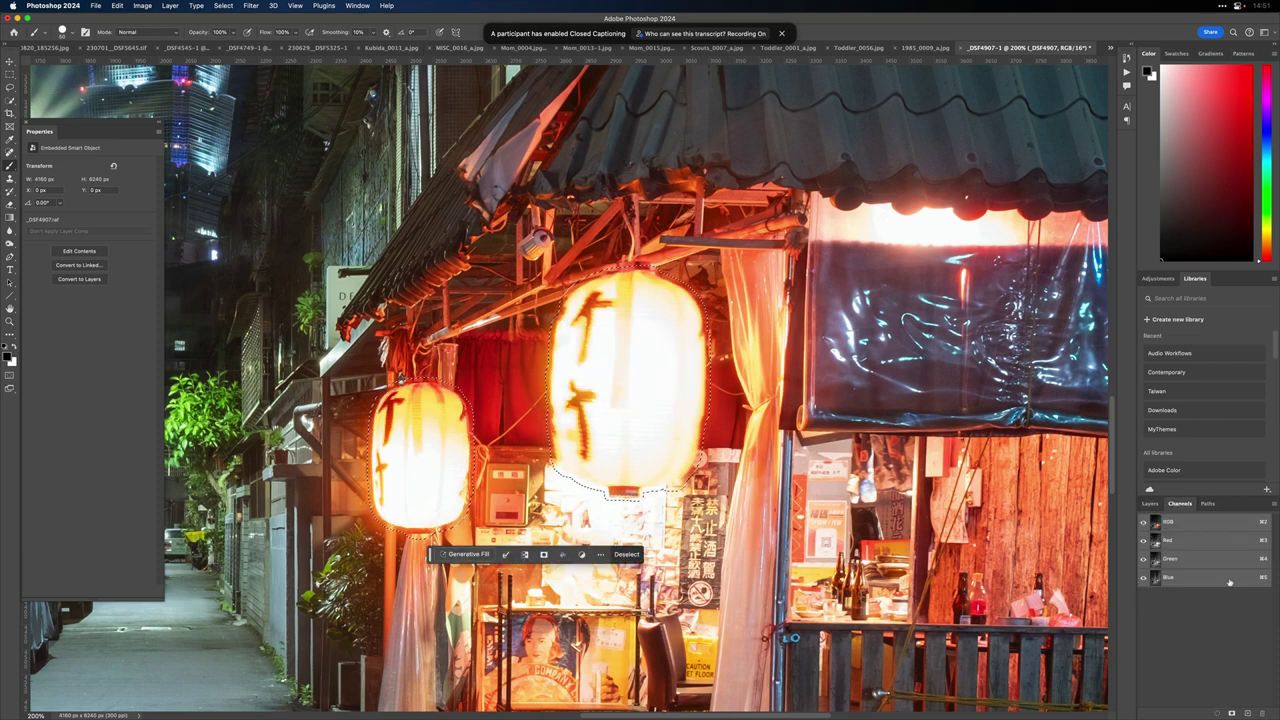
click(1232, 714)
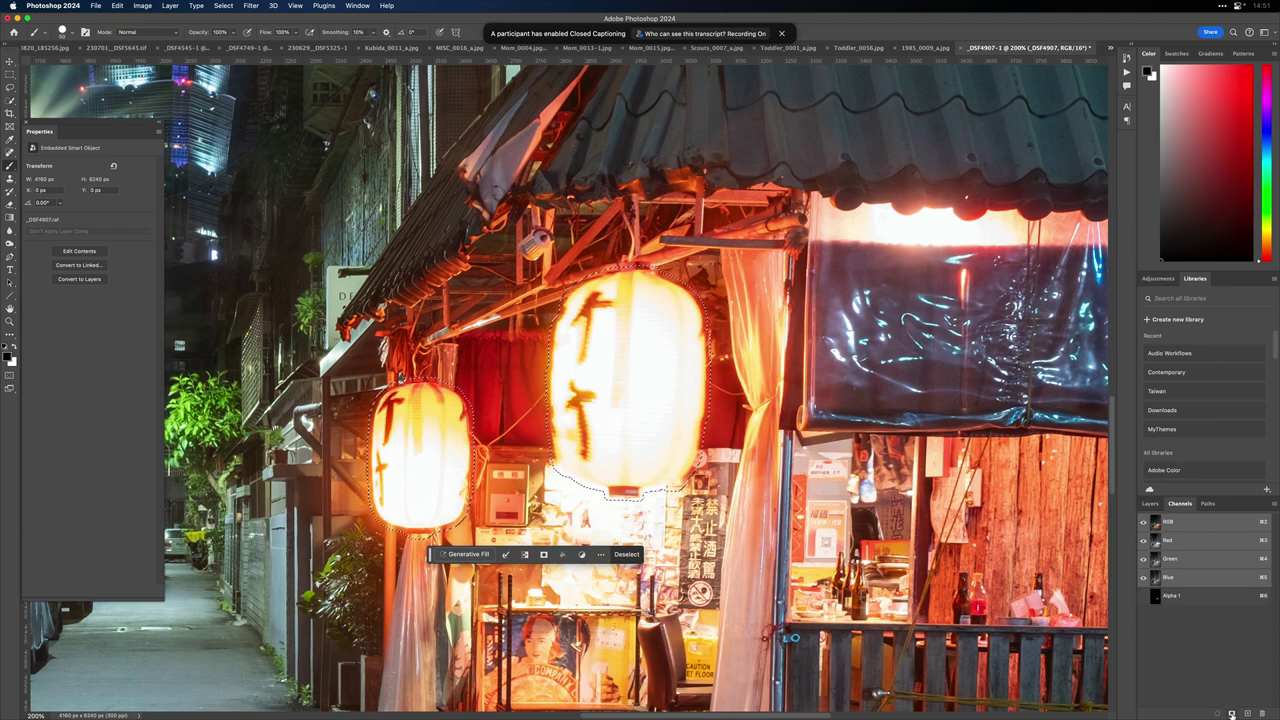
click(1143, 596)
click(1143, 597)
Step: Fill the selected lanterns on Layer 1 with Generative Fill using the prompt "paper lanterns orange"
click(1151, 504)
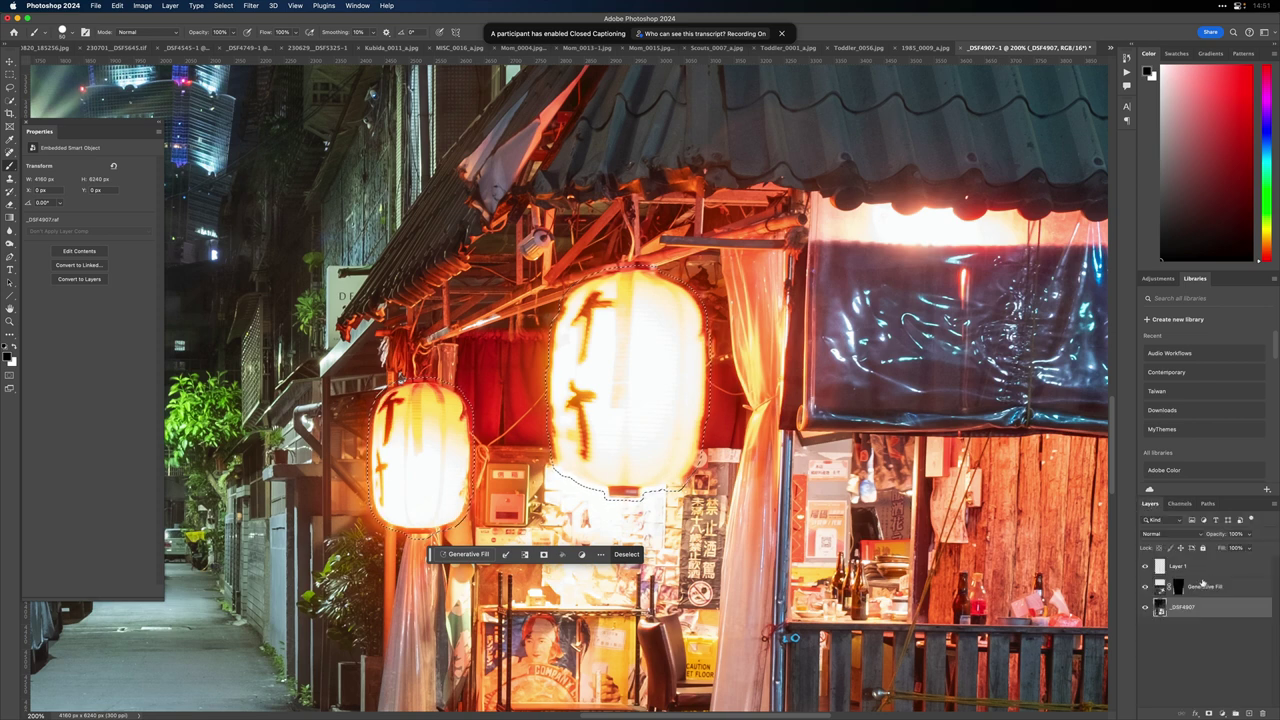
click(1202, 569)
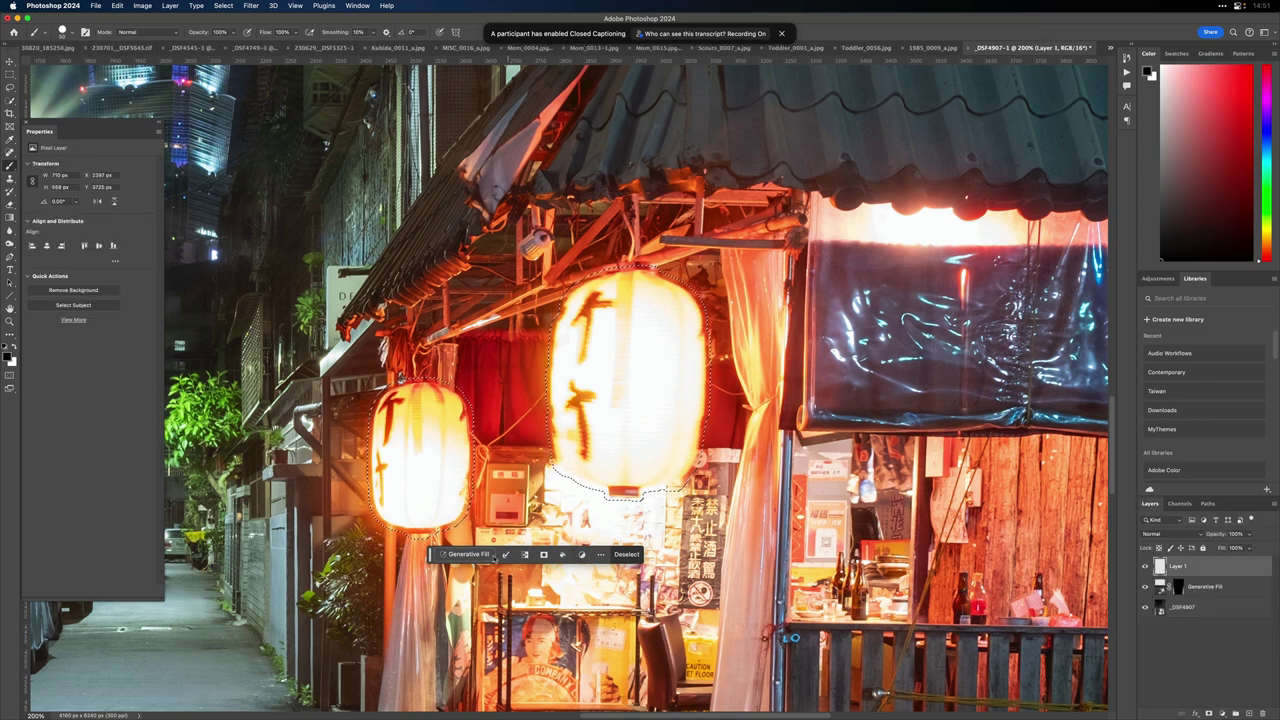
click(467, 555)
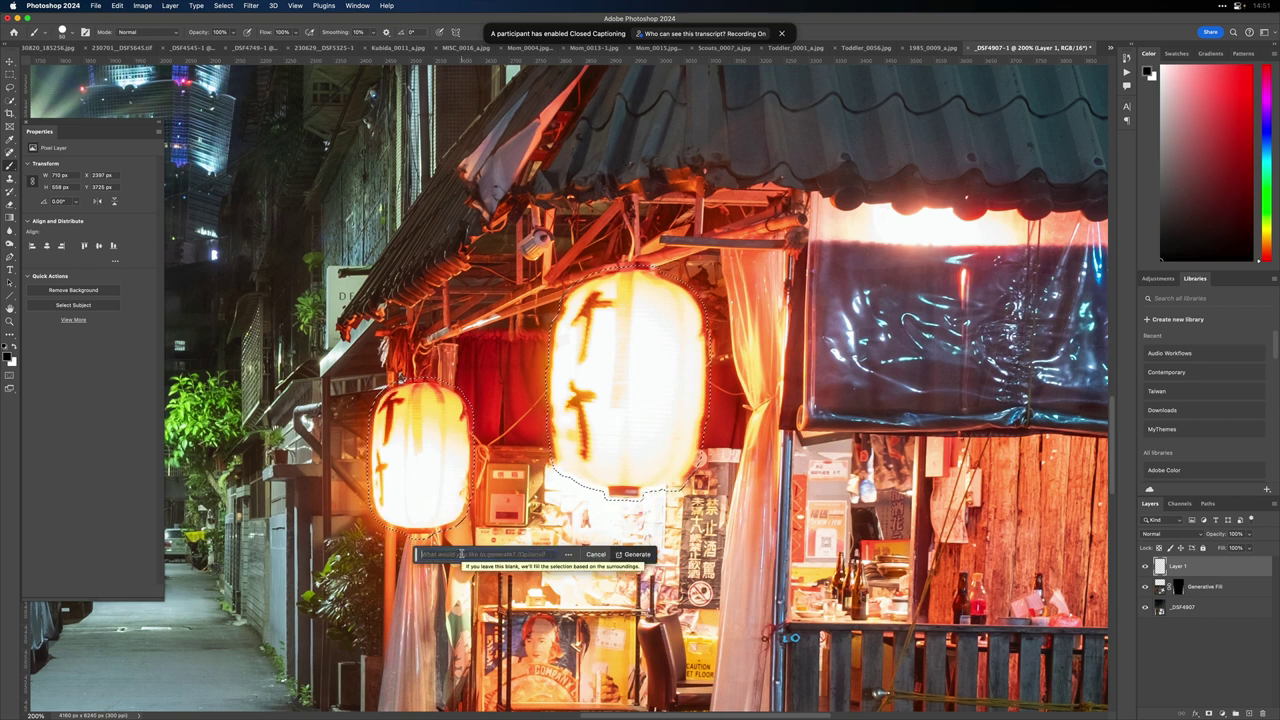
text(paper)
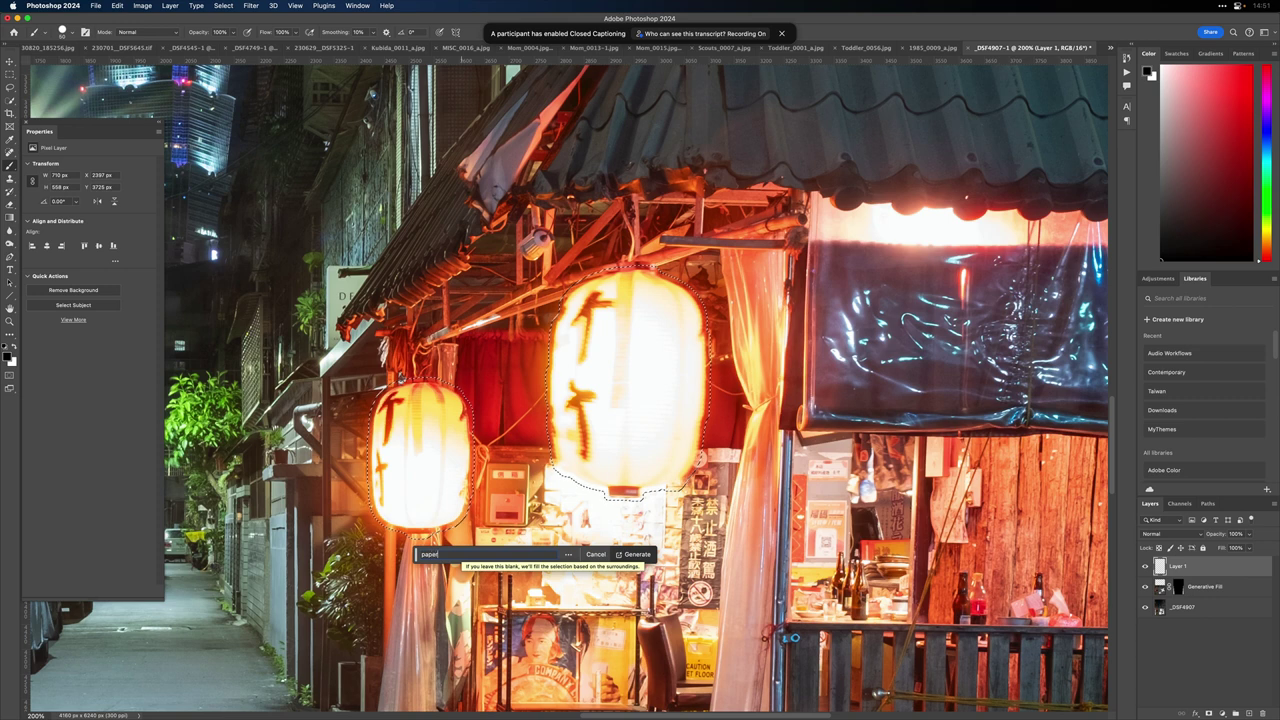
text( lanterns orange)
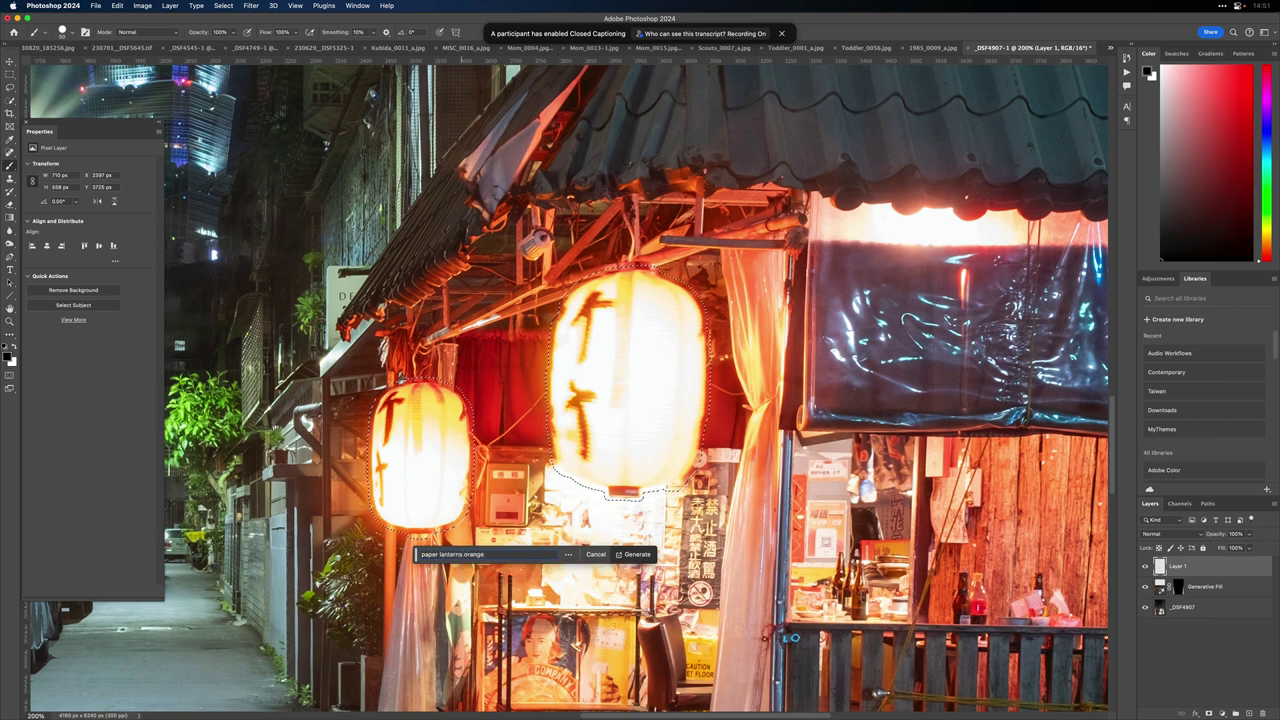
key(Return)
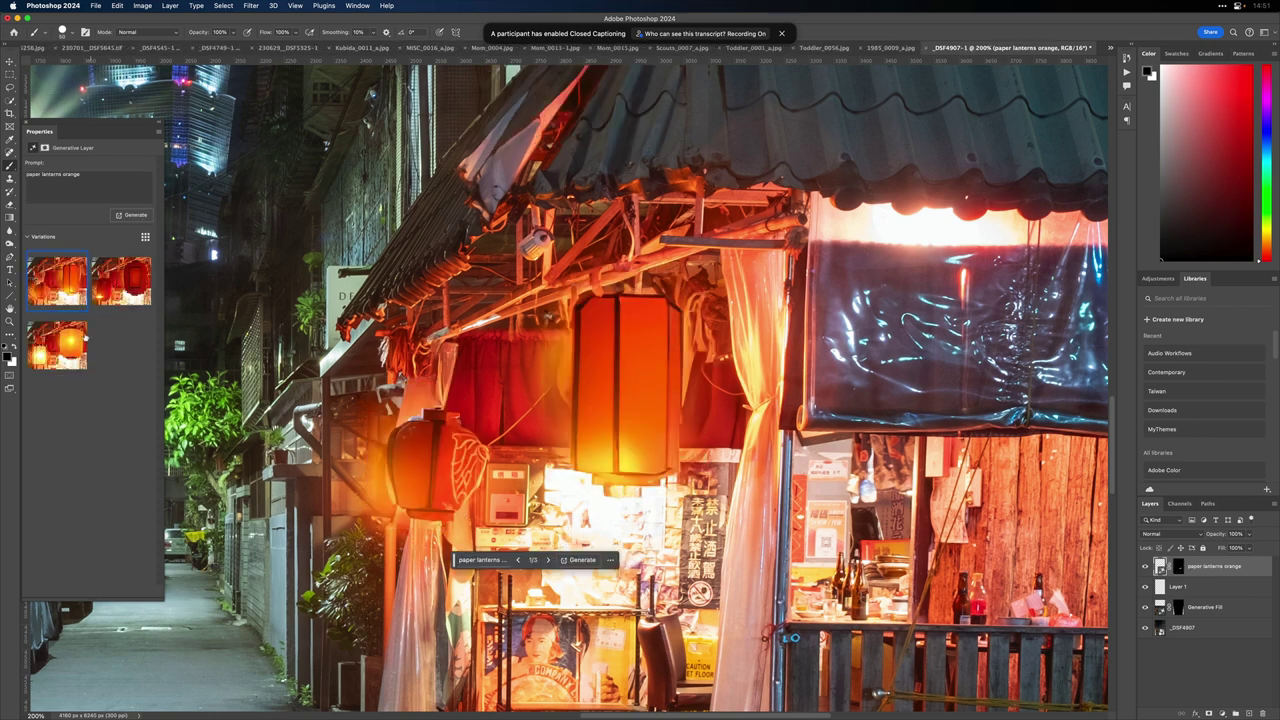
Step: Compare the second and third "paper lanterns orange" variations and select the third, with the yellow glowing lanterns
click(57, 345)
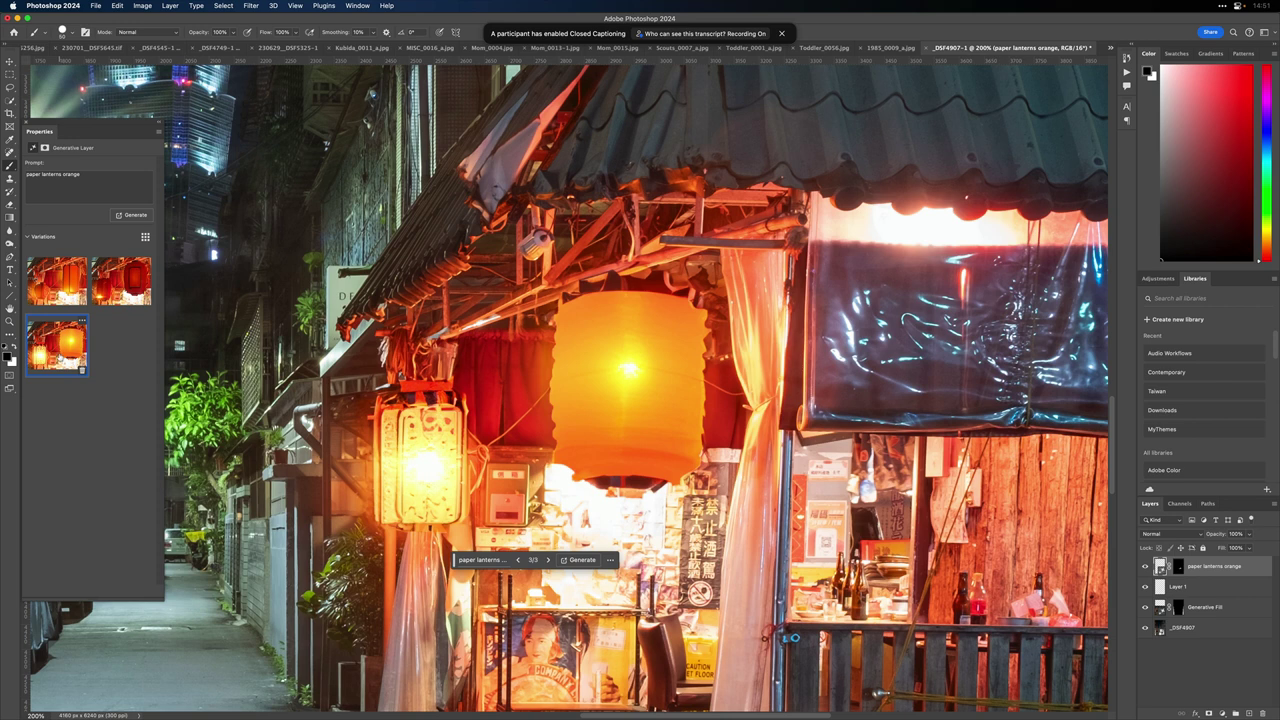
click(106, 290)
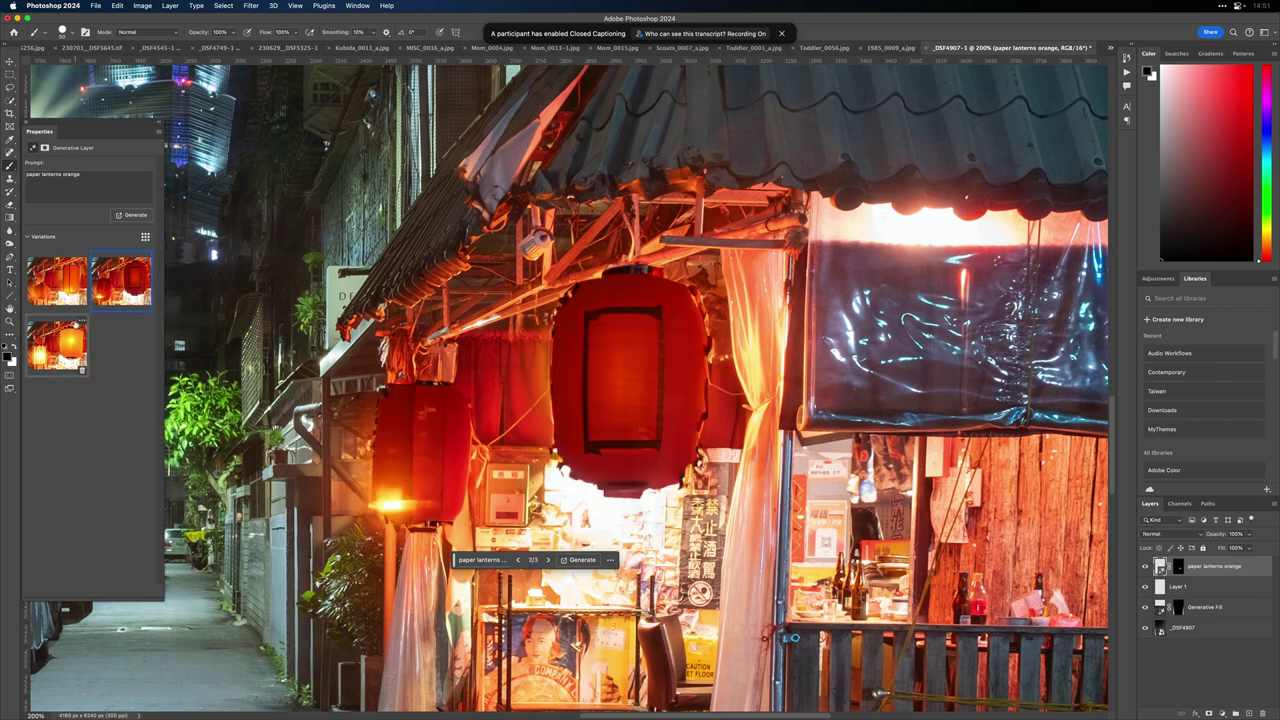
click(66, 352)
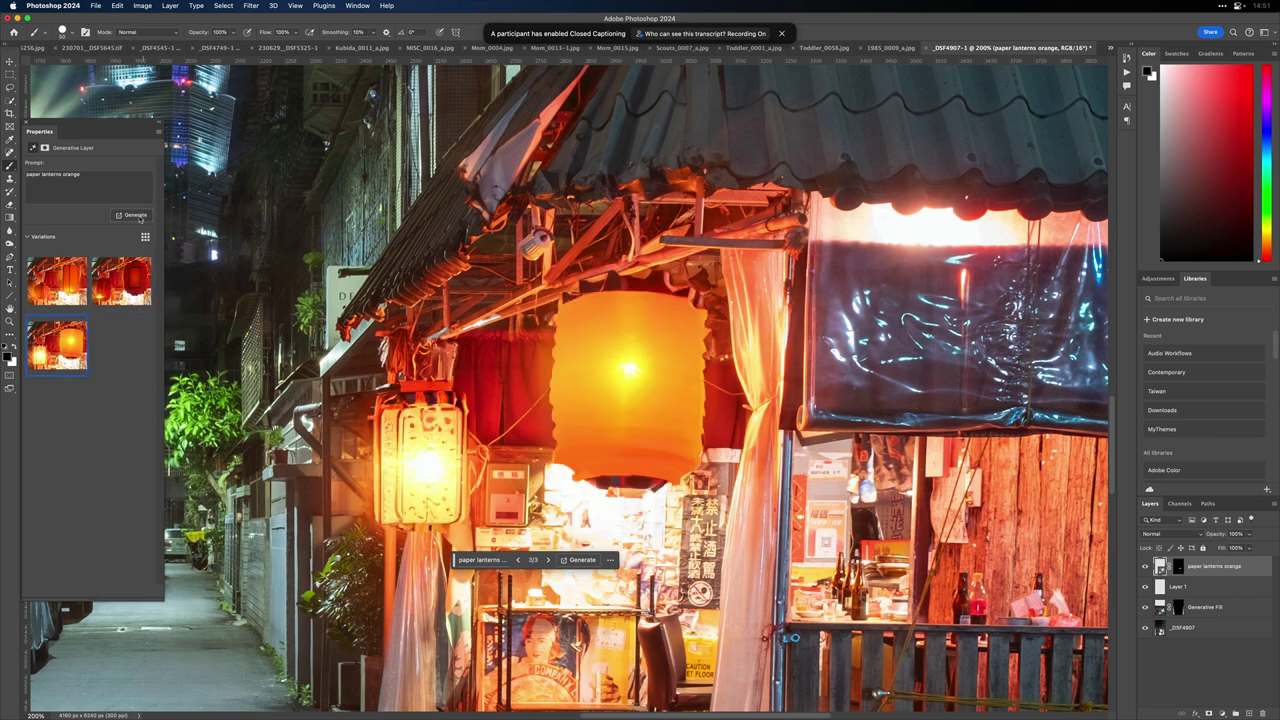
Step: Generate more lantern variations with the prompt "paper lanterns orange oval", compare them and select the first
click(100, 177)
text(ove)
key(Return)
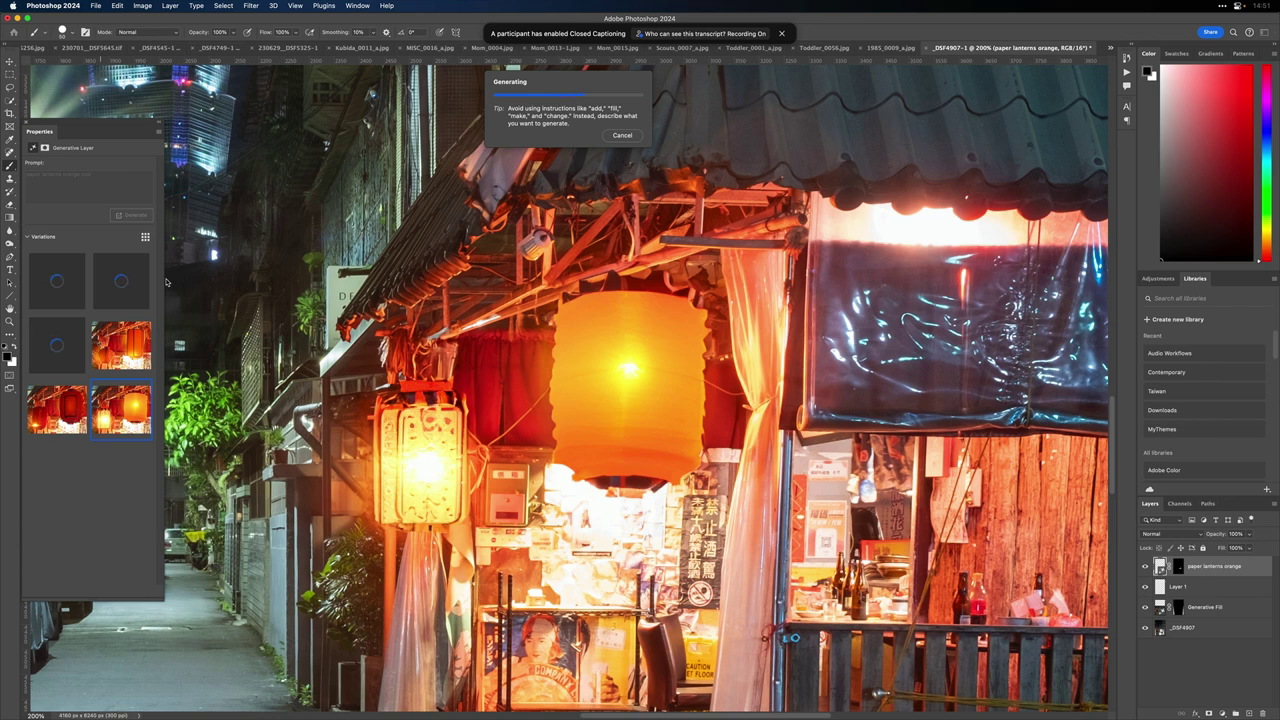
click(70, 337)
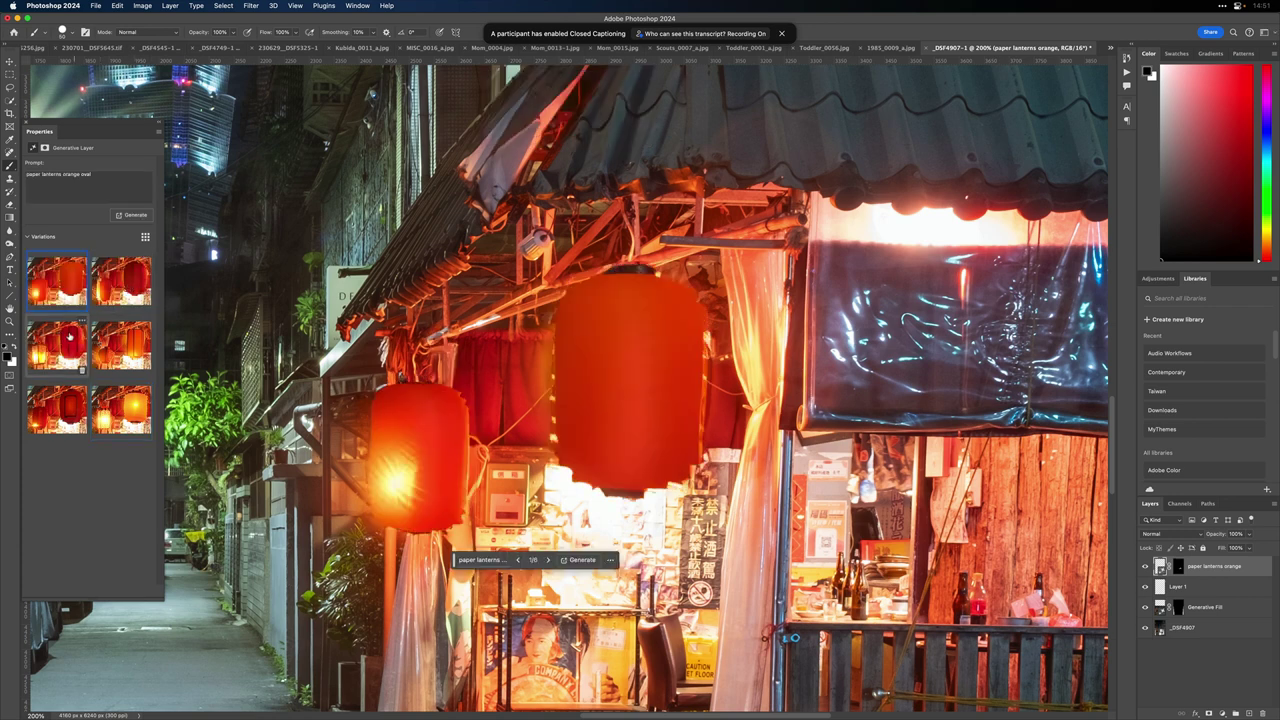
click(130, 287)
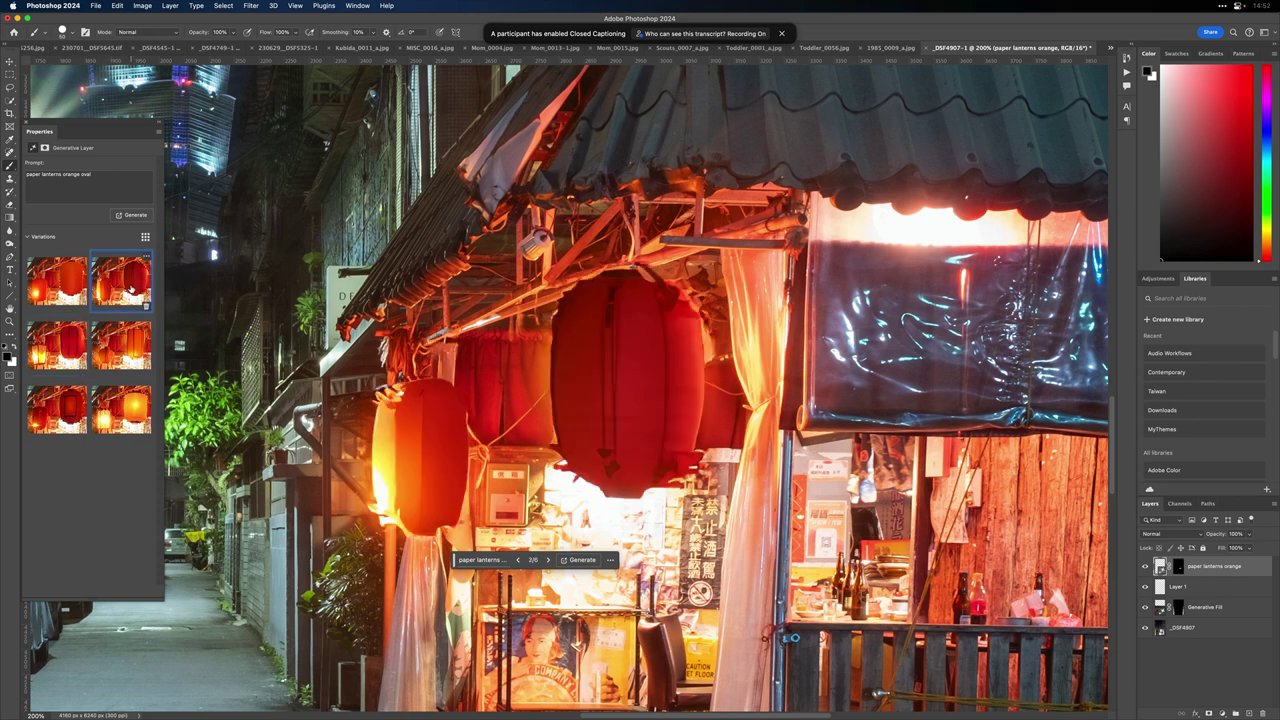
click(70, 288)
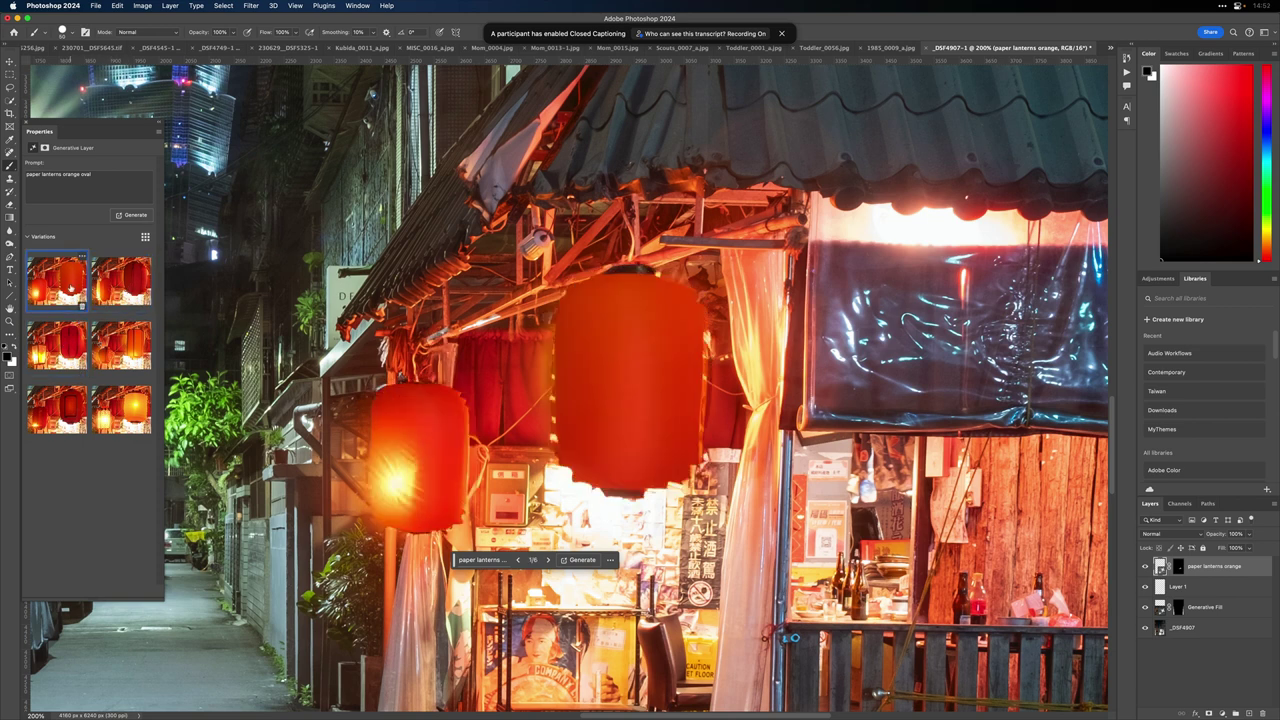
Step: Generate variations with the prompt "paper lanterns orange oval ridged", compare them and select the third
click(112, 174)
click(112, 174)
key(Return)
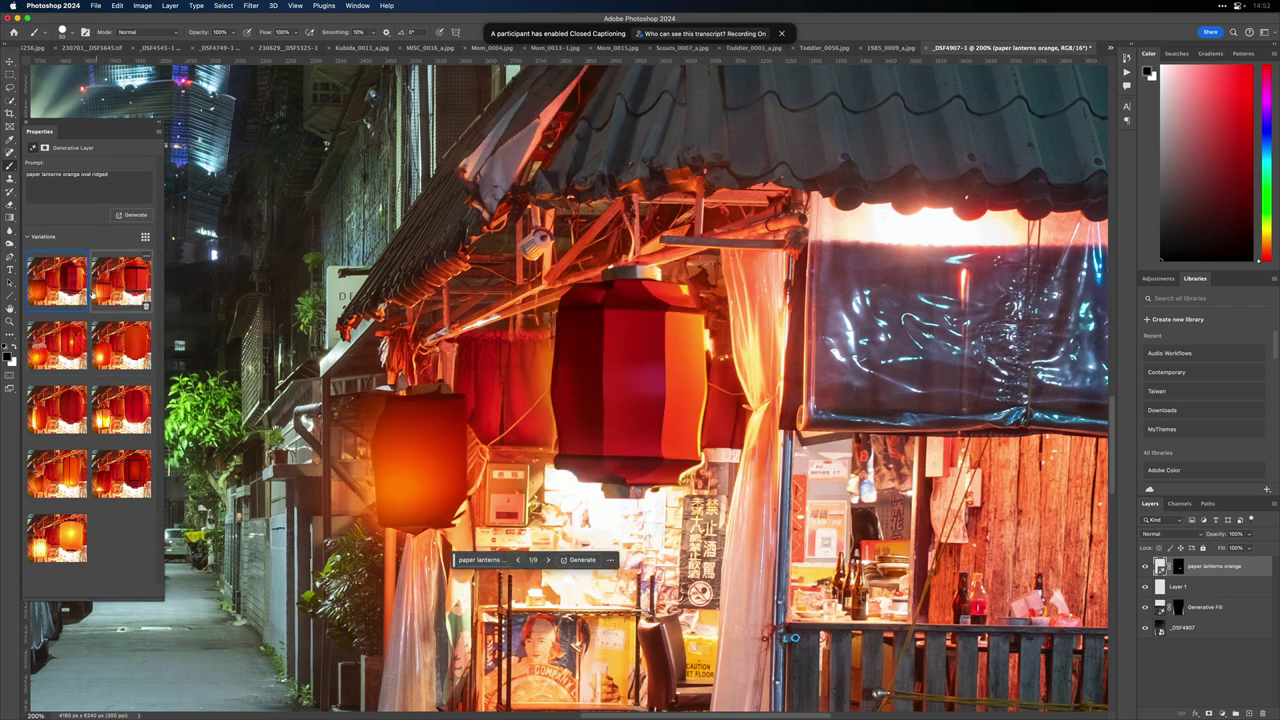
click(63, 345)
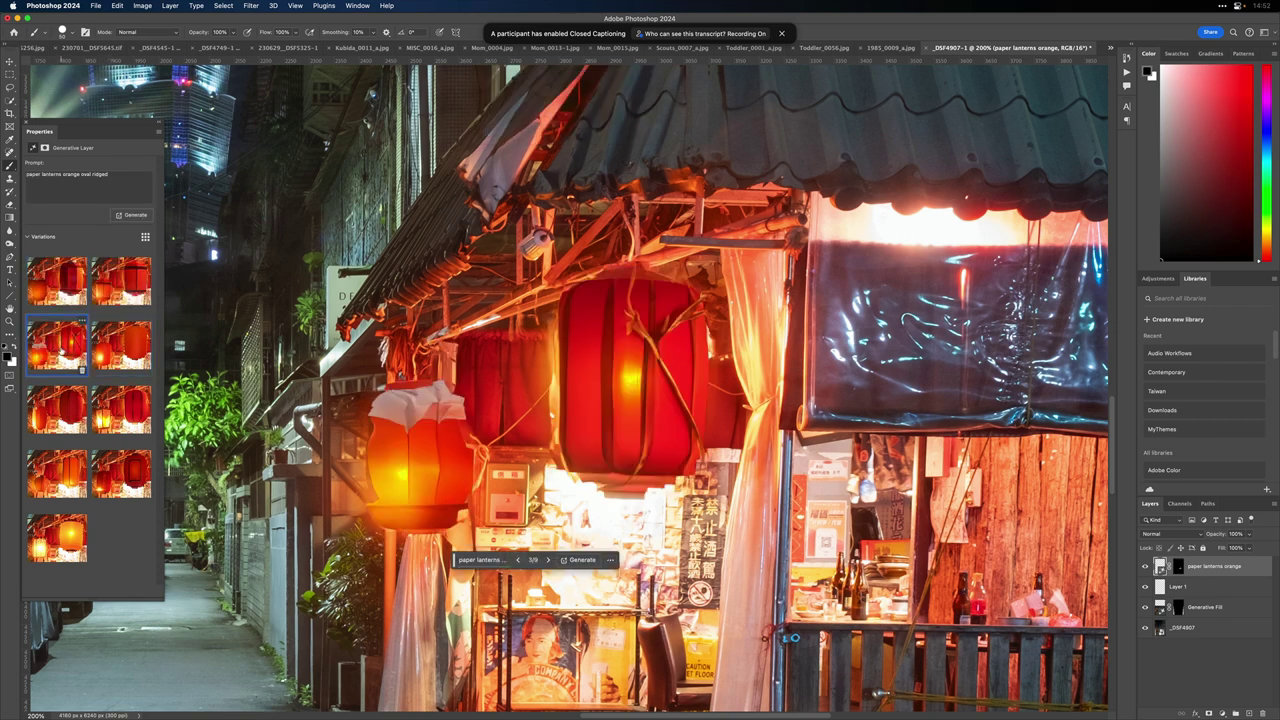
click(63, 297)
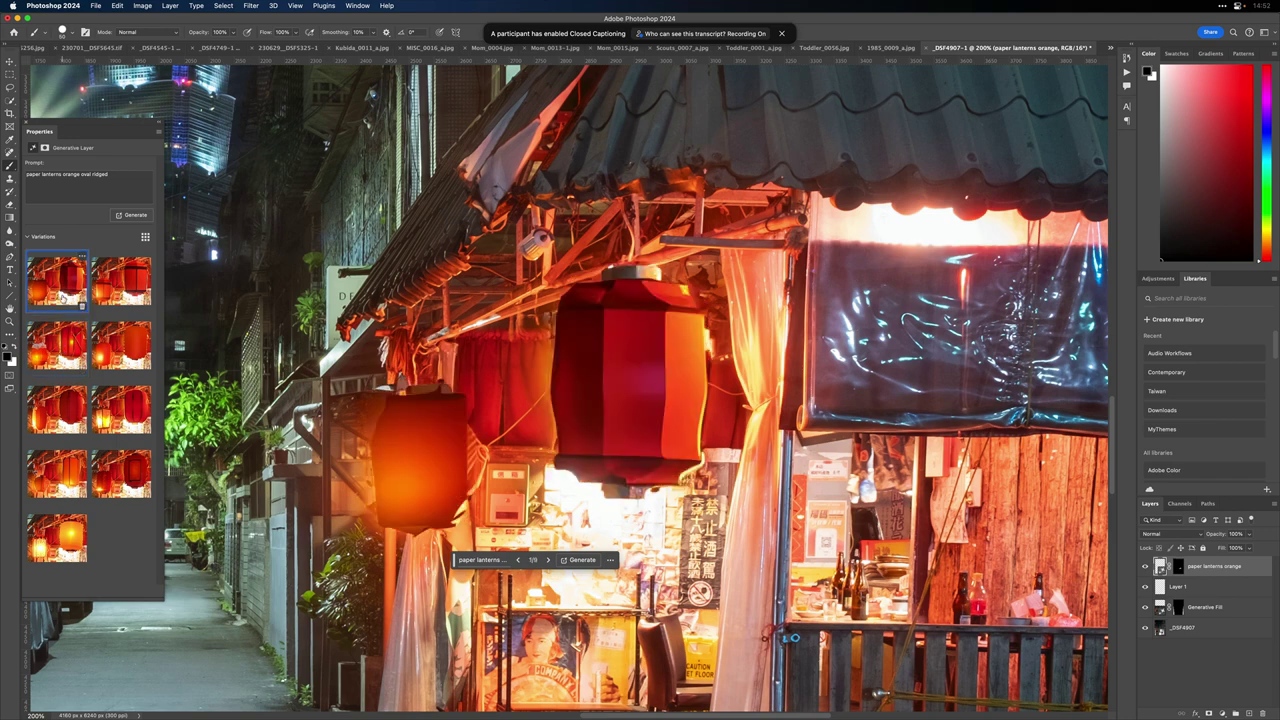
click(53, 340)
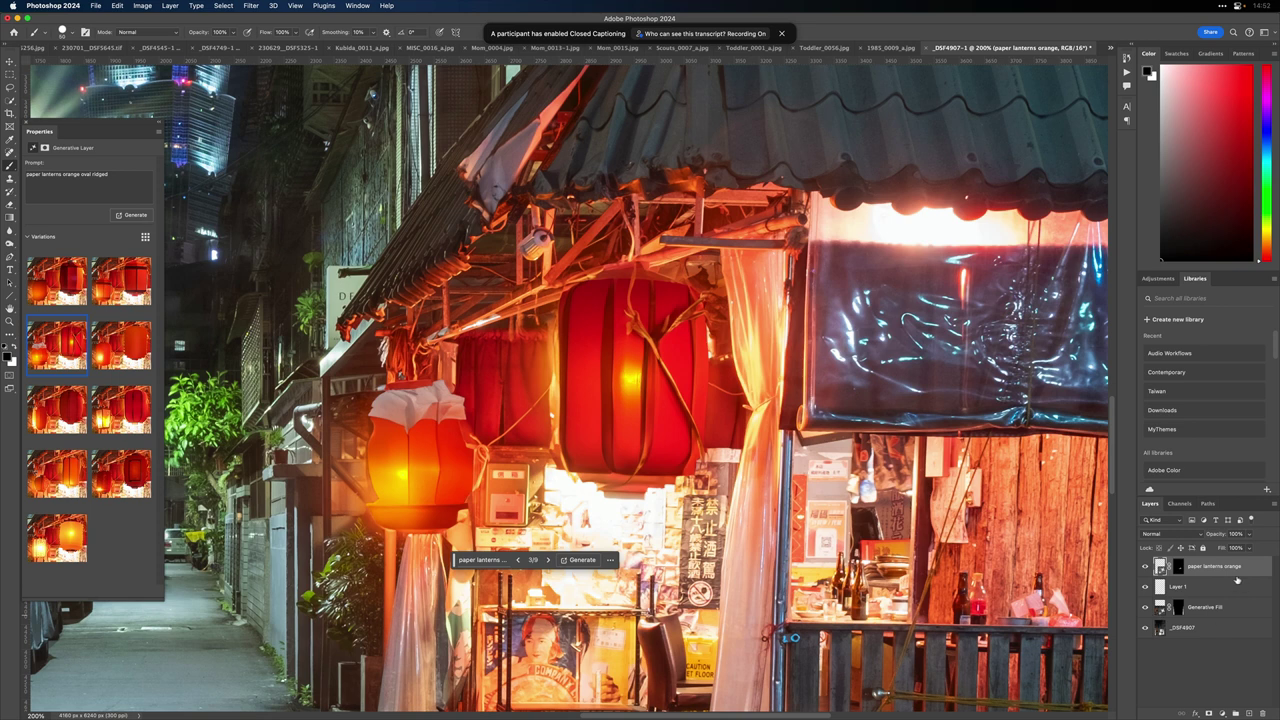
Step: Duplicate the _DSF4907 photo layer and move the copy above the "paper lanterns orange" layer
click(1196, 535)
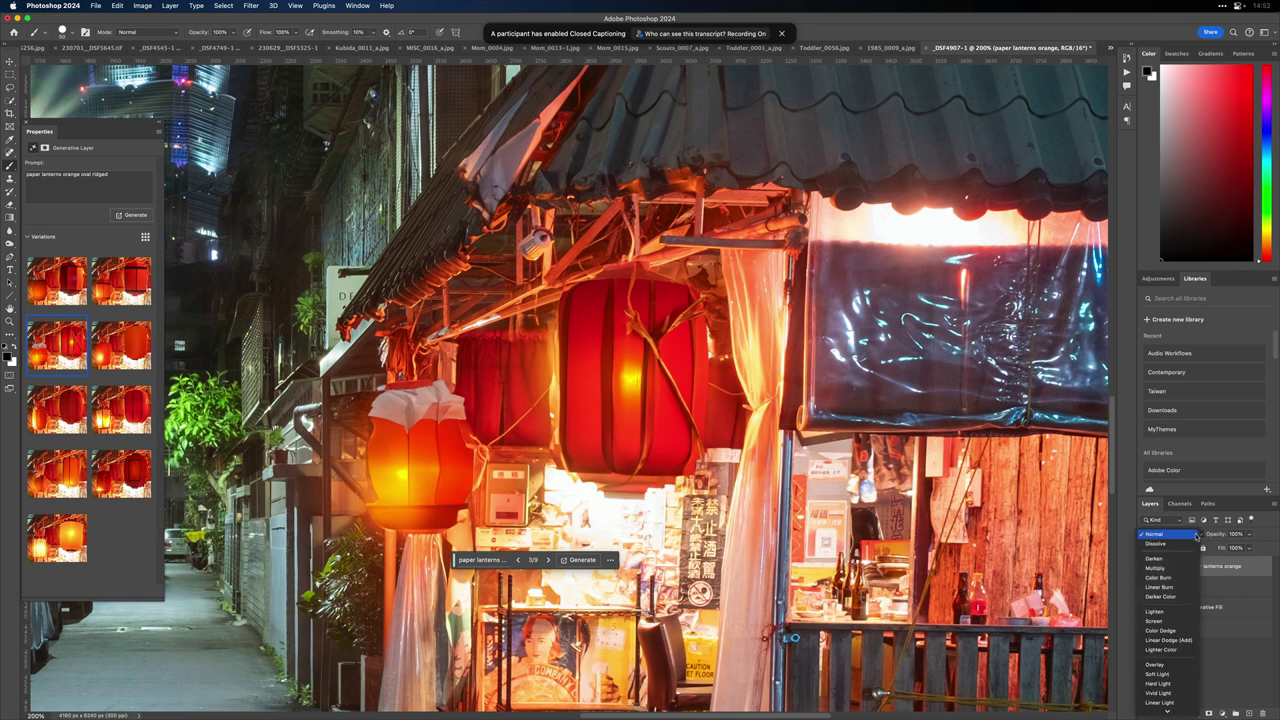
click(1226, 569)
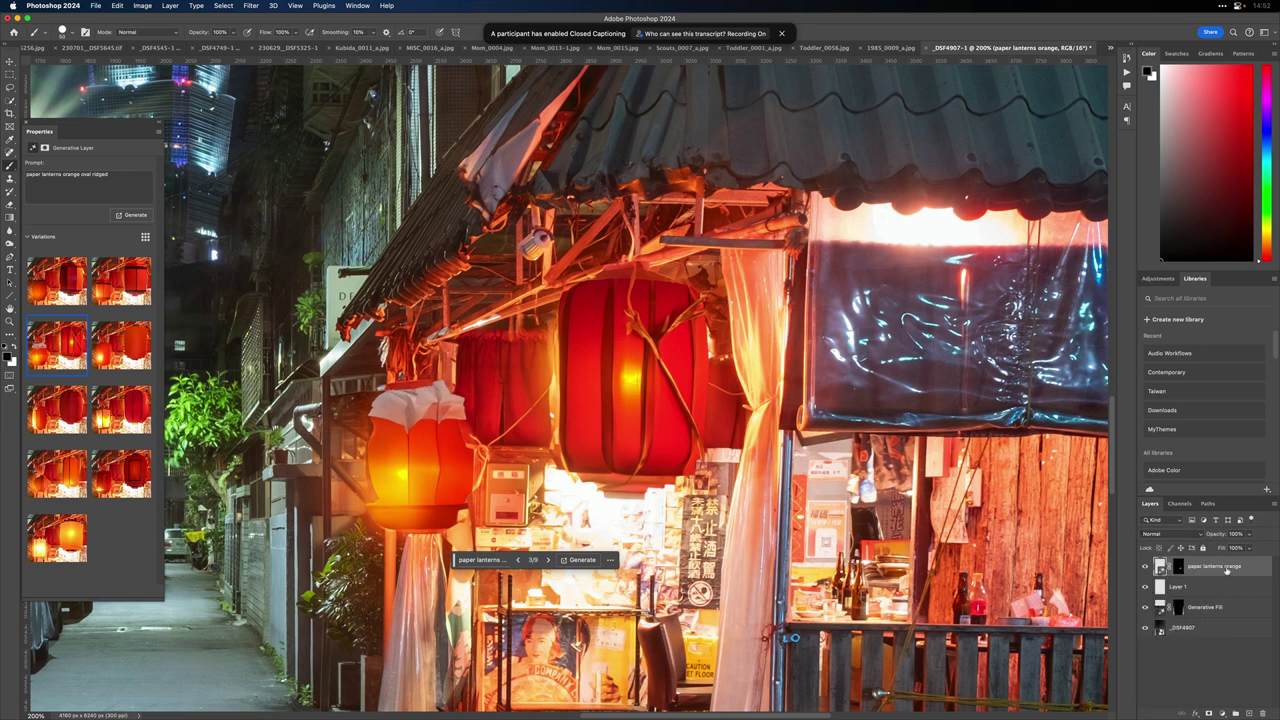
click(1206, 629)
key(super+j)
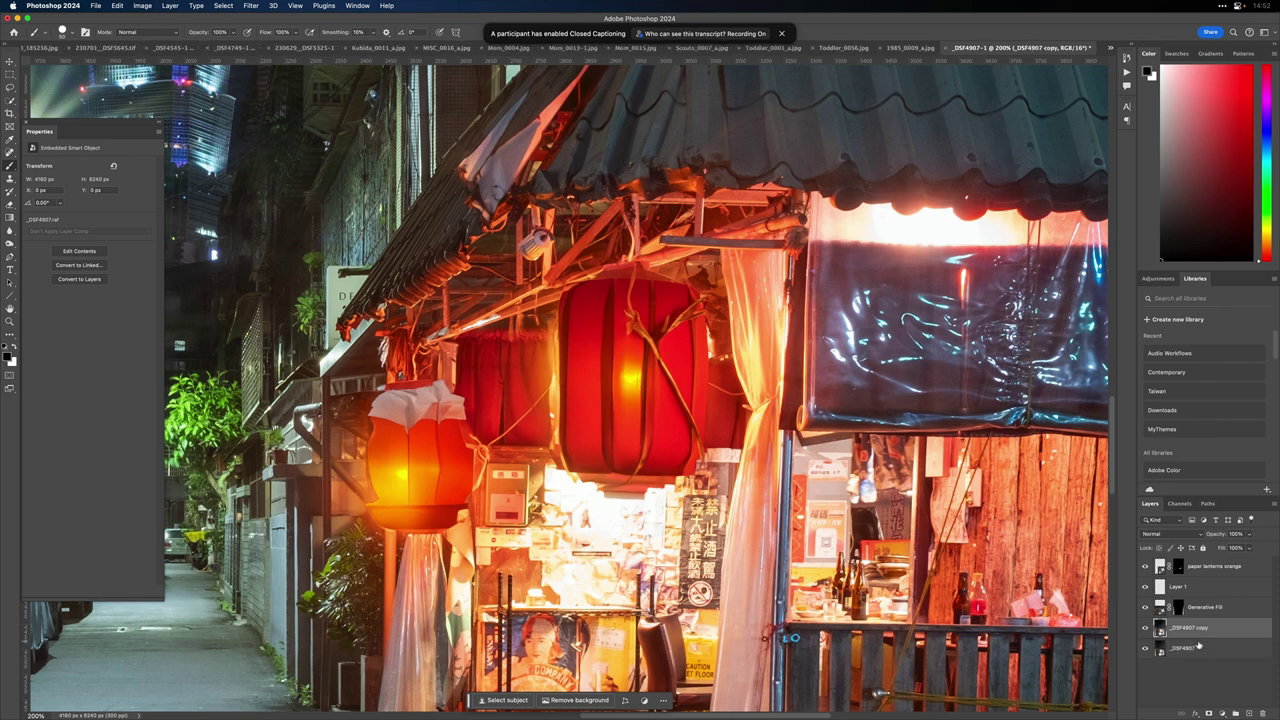
drag(1206, 624, 1211, 567)
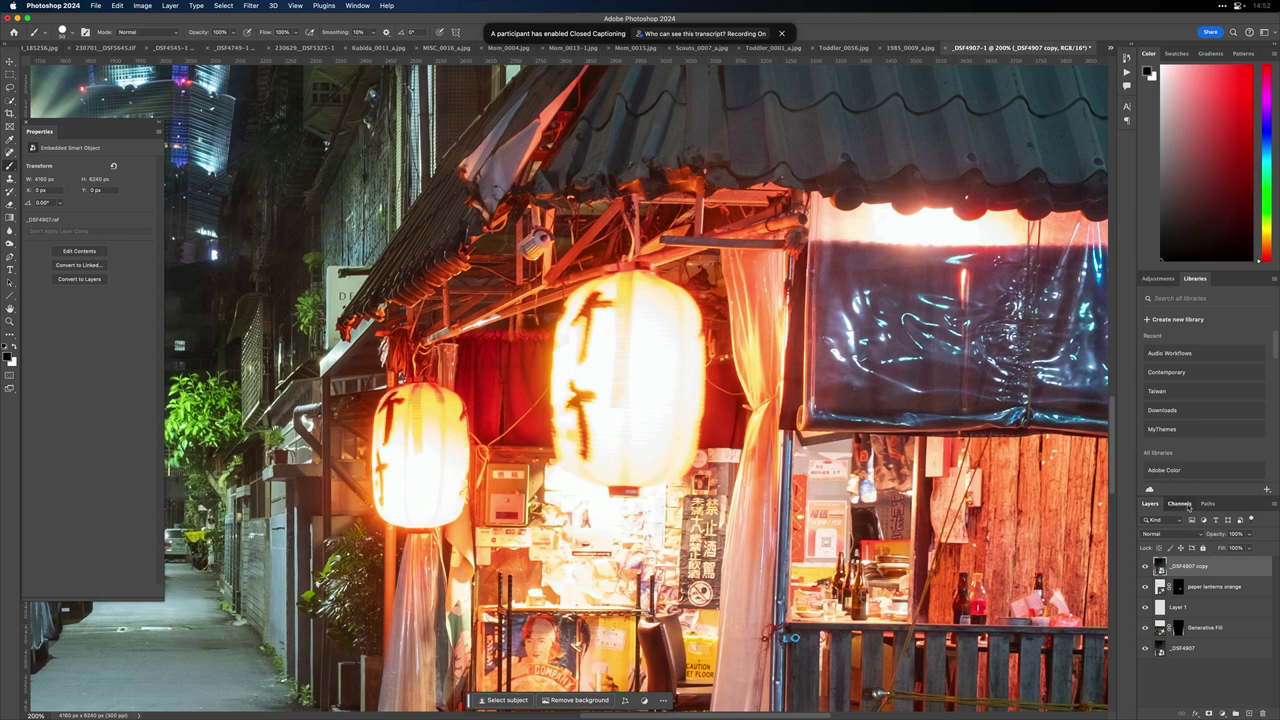
Step: Load the Alpha 1 channel as a selection and use it as a layer mask on the _DSF4907 copy
click(1180, 503)
super+click(1157, 598)
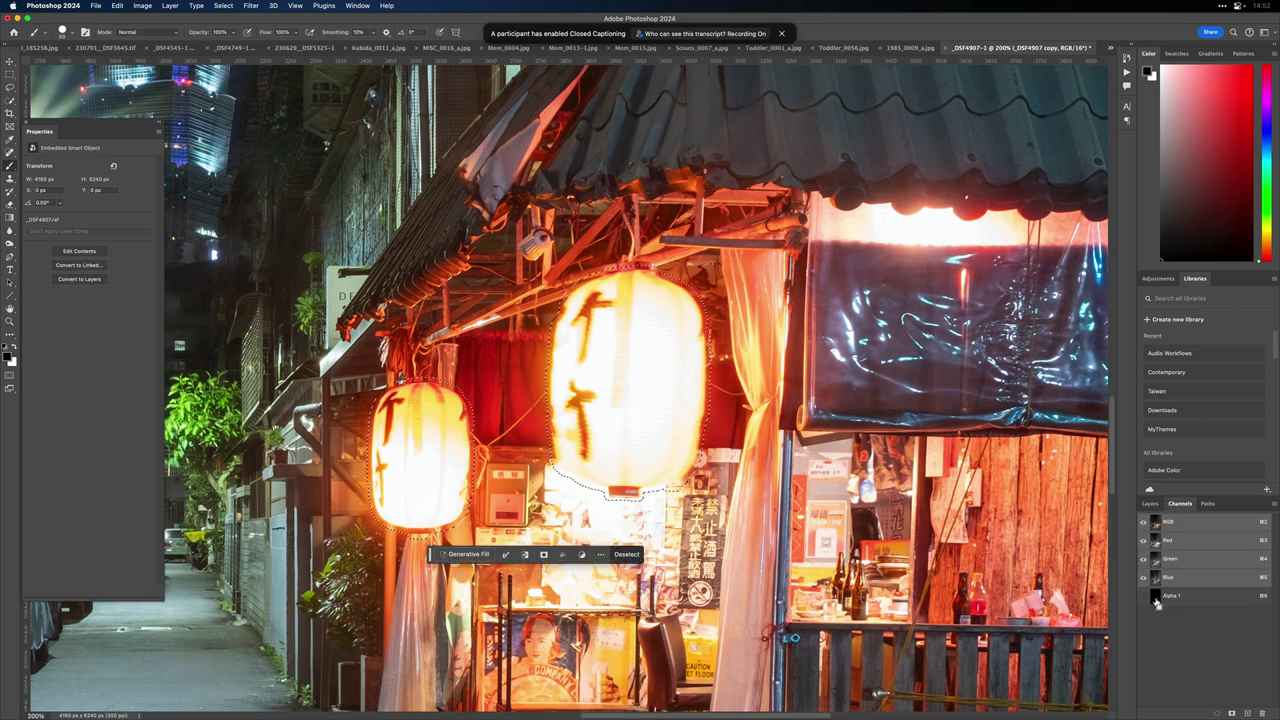
click(1151, 504)
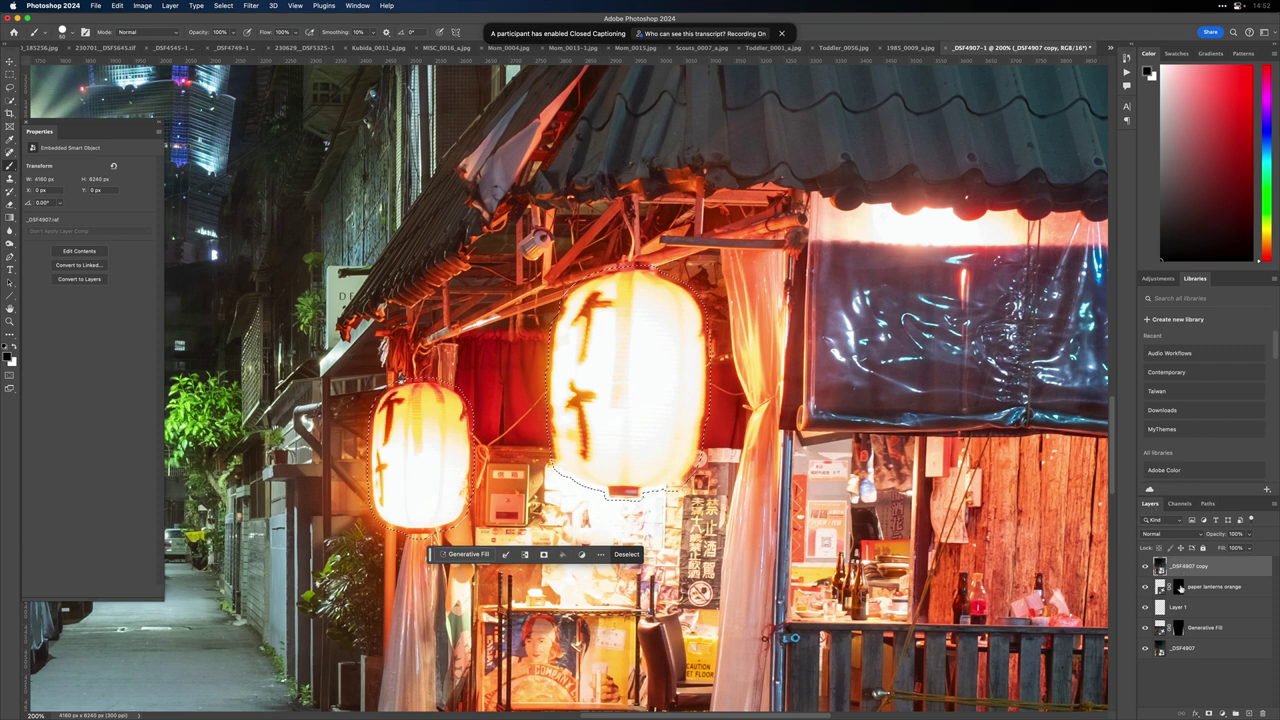
click(1208, 713)
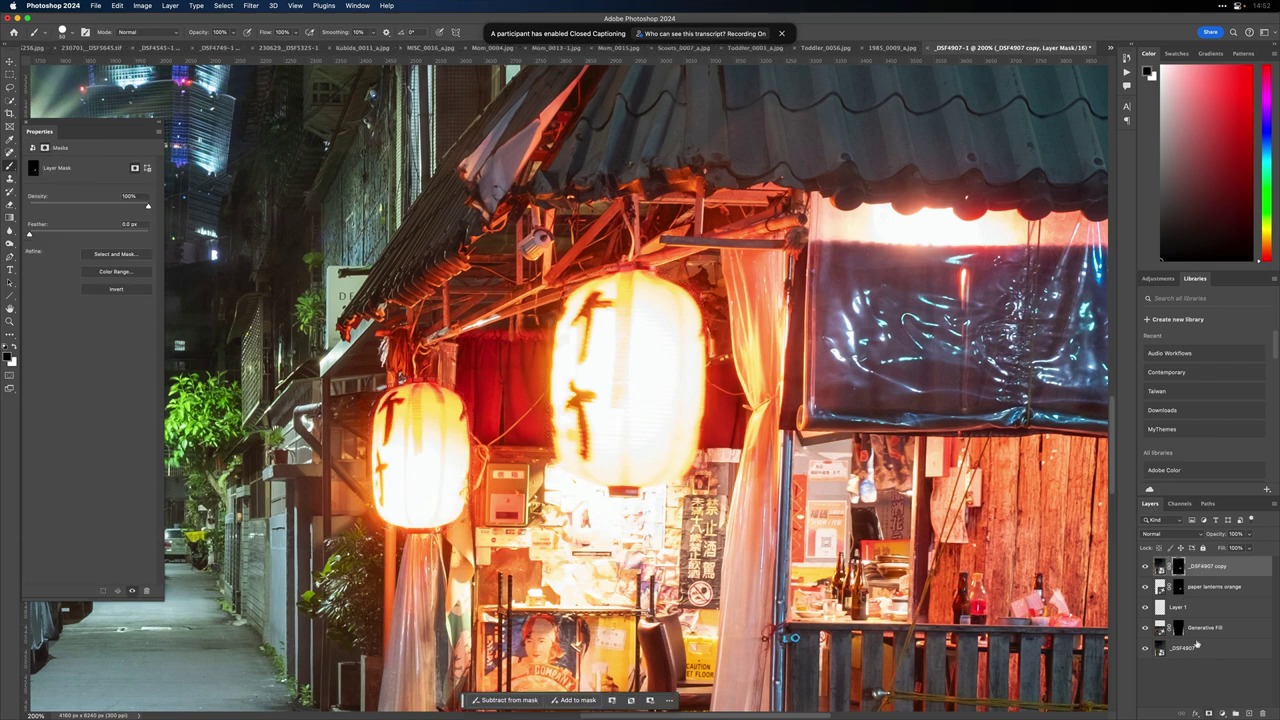
Step: Try Hard Light on the _DSF4907 copy, lower its opacity to 14%, and set its blend mode to Overlay
click(1144, 566)
click(1144, 566)
click(1198, 535)
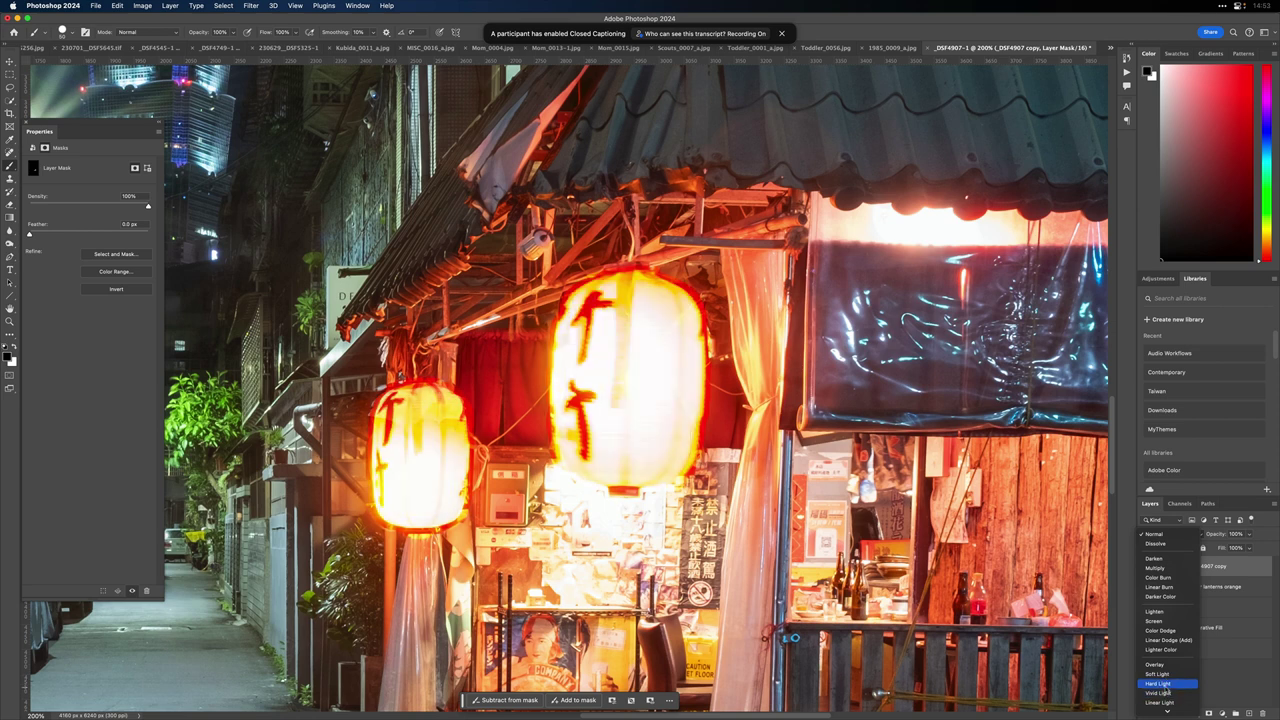
click(1158, 683)
drag(1251, 539, 1210, 548)
click(1174, 533)
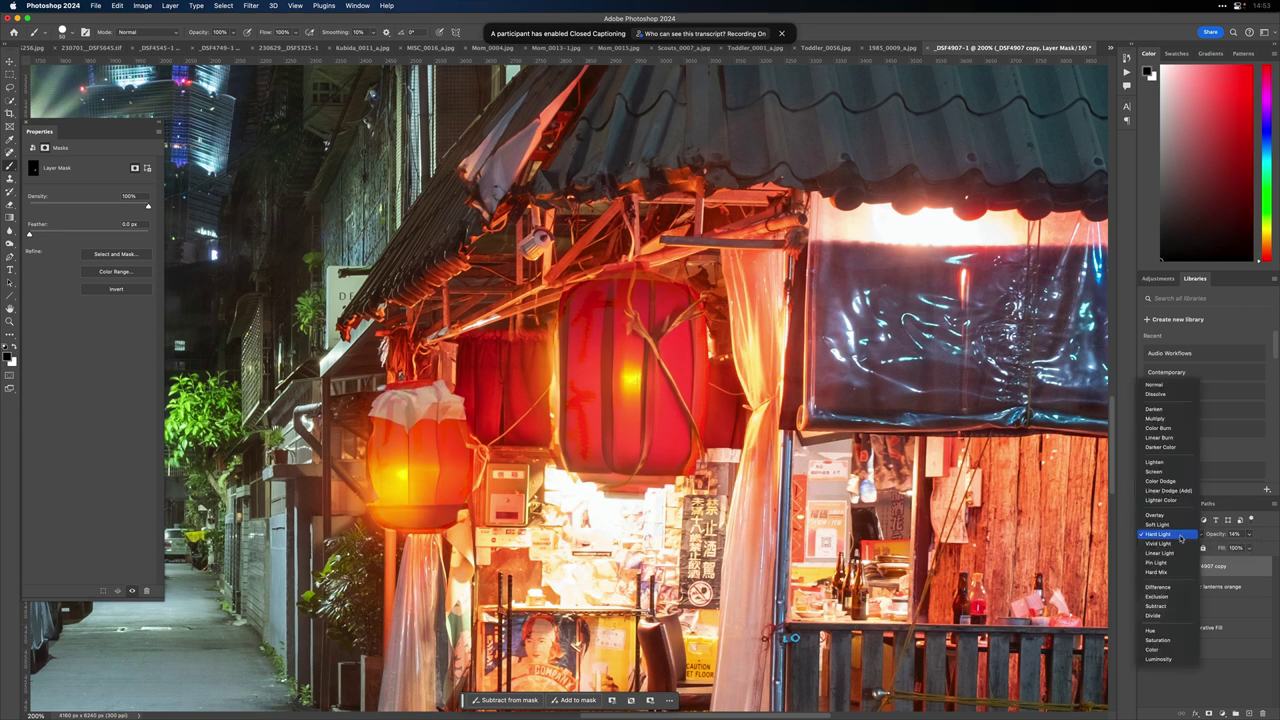
click(1176, 515)
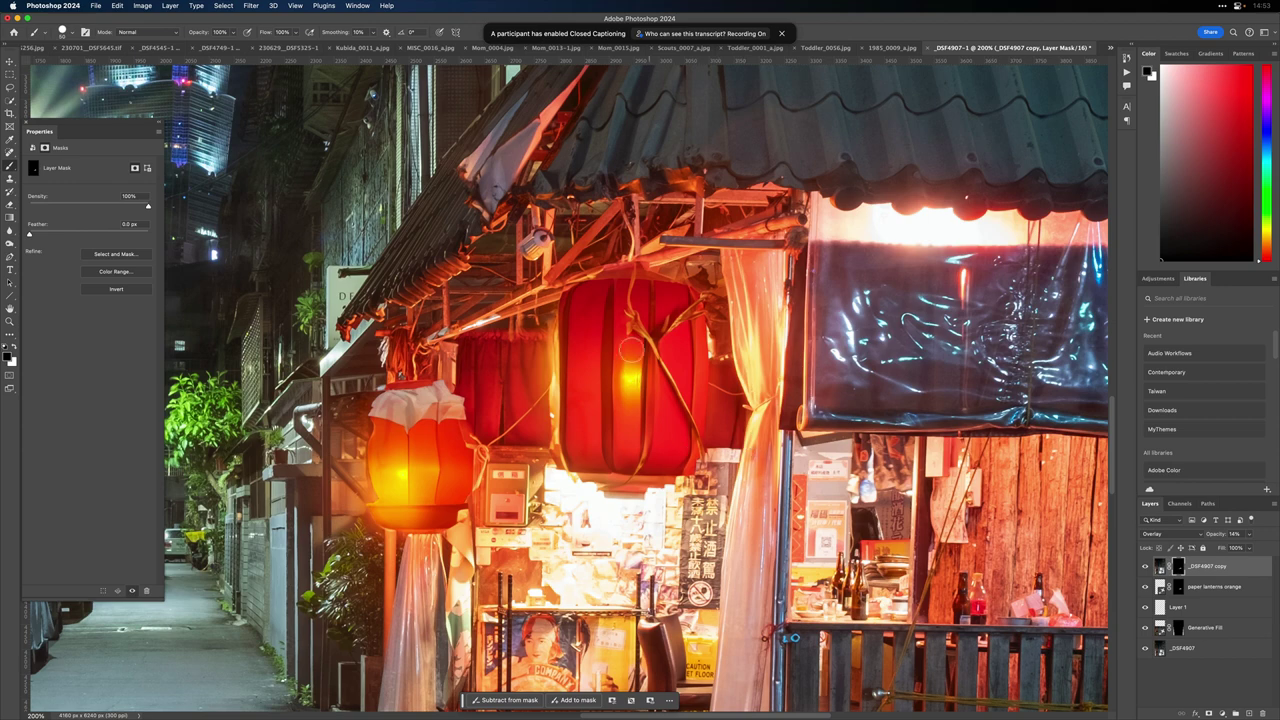
Step: Apply a Gaussian Blur with a 2.0-pixel radius to the "paper lanterns orange" layer
key(super+minus)
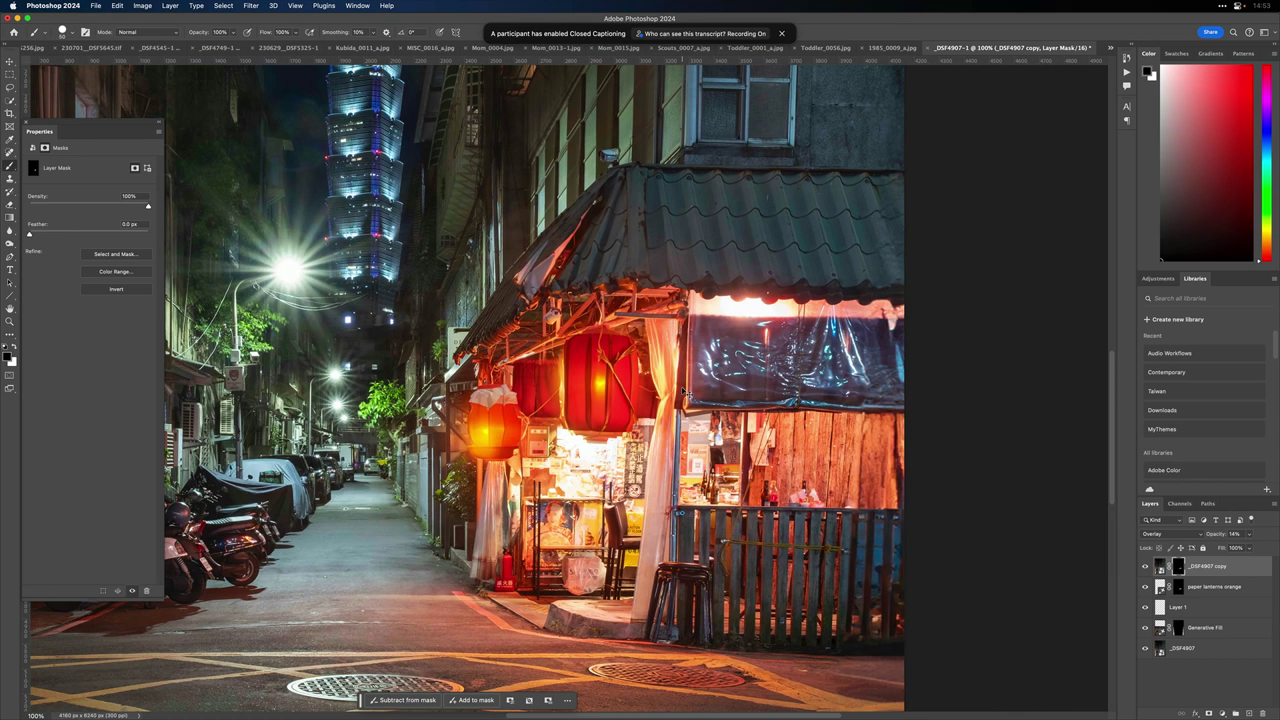
click(1163, 591)
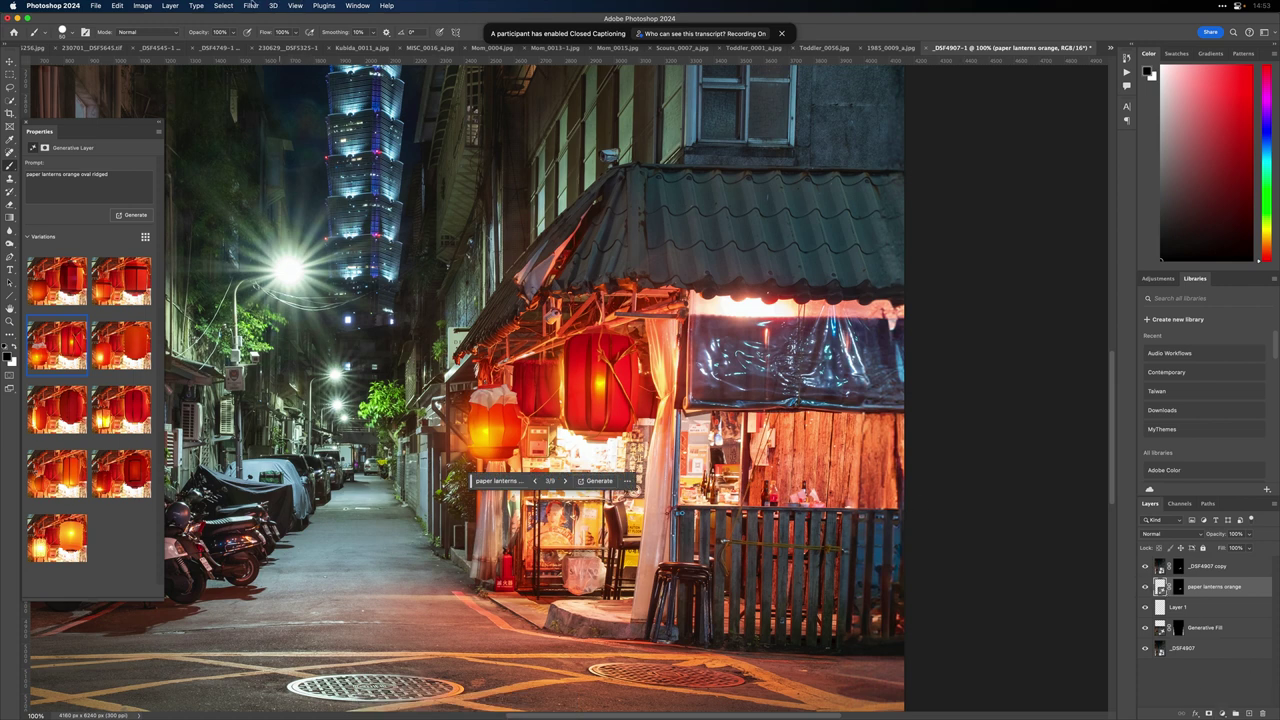
click(251, 5)
mouse_move(280, 145)
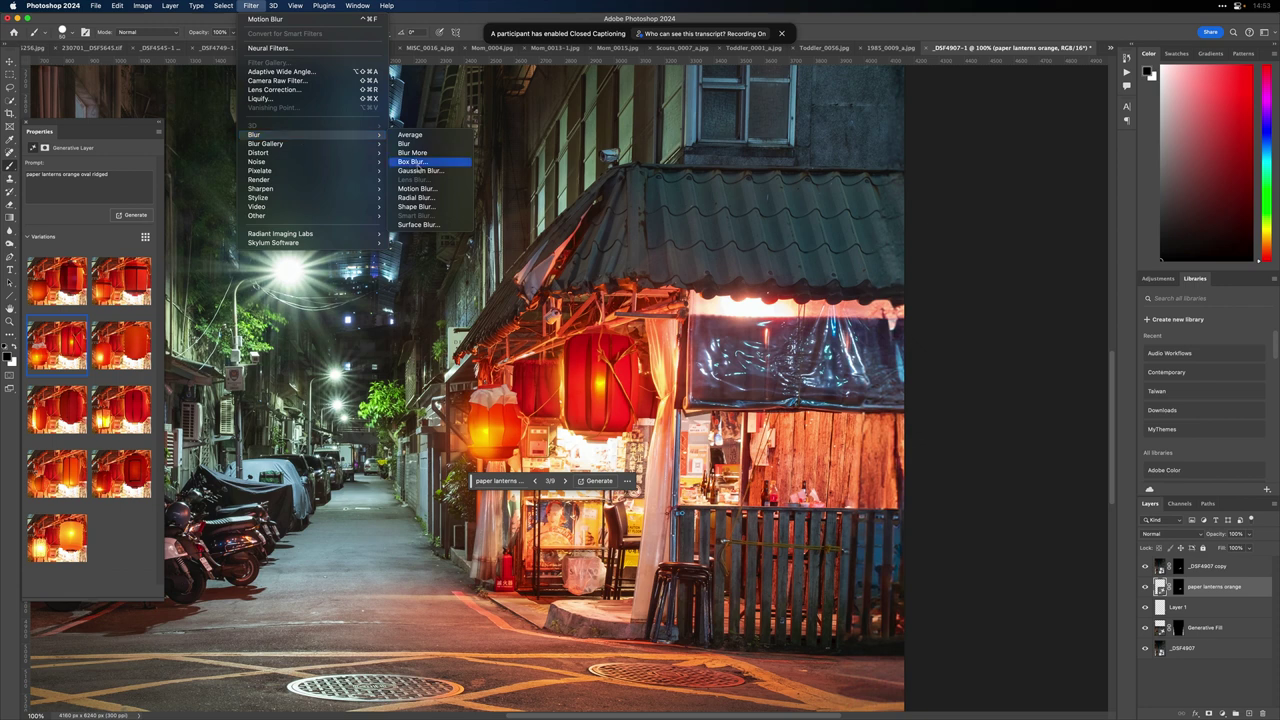
click(419, 171)
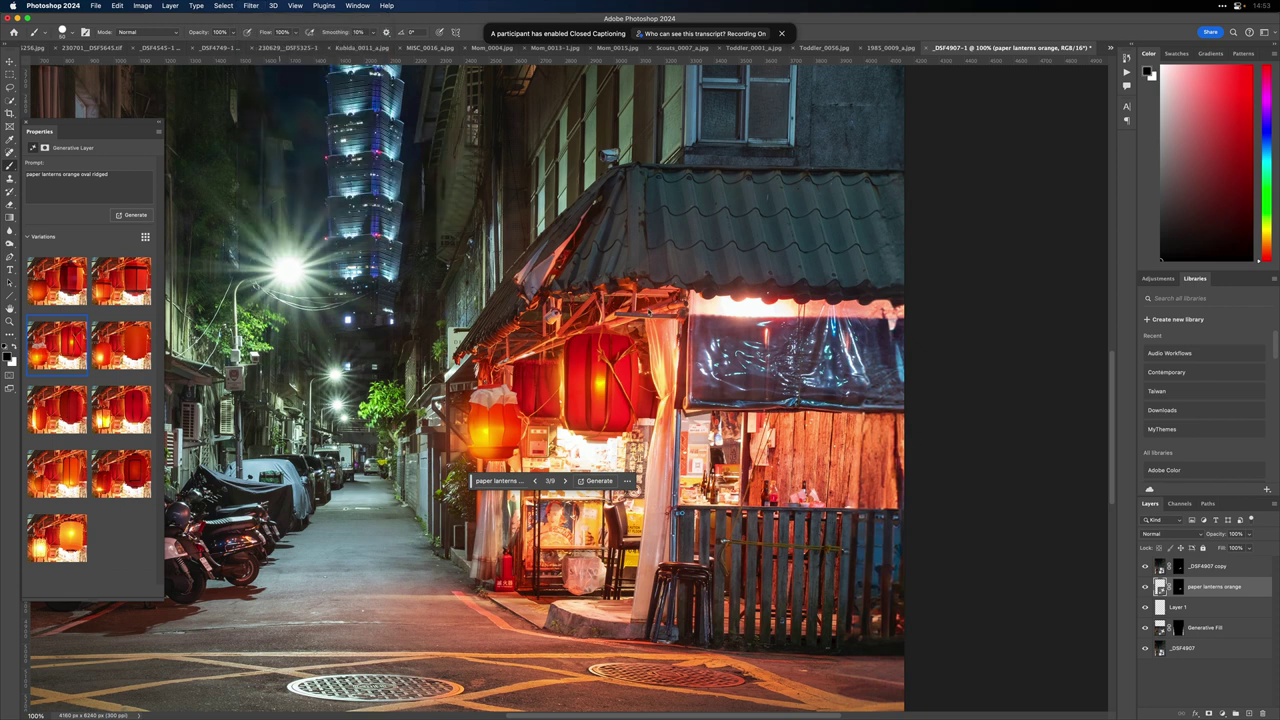
mouse_move(607, 342)
mouse_down()
mouse_move(578, 343)
mouse_move(590, 344)
mouse_up()
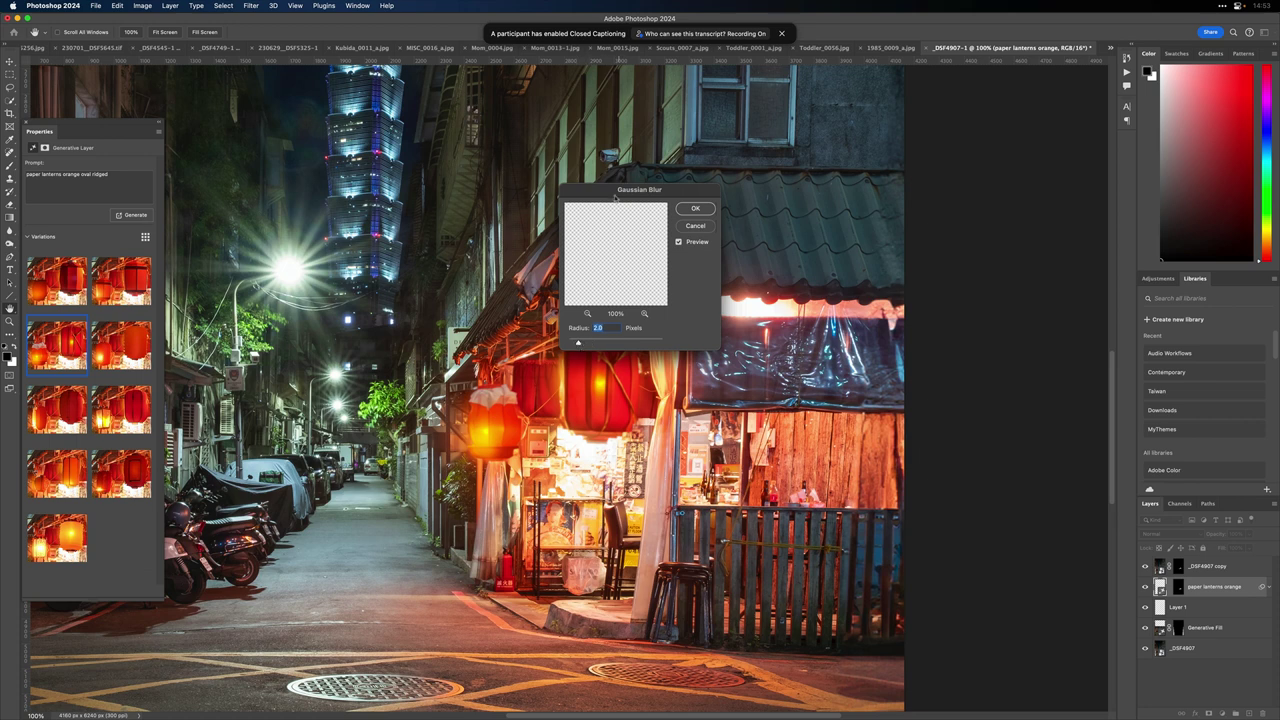
drag(630, 191, 815, 180)
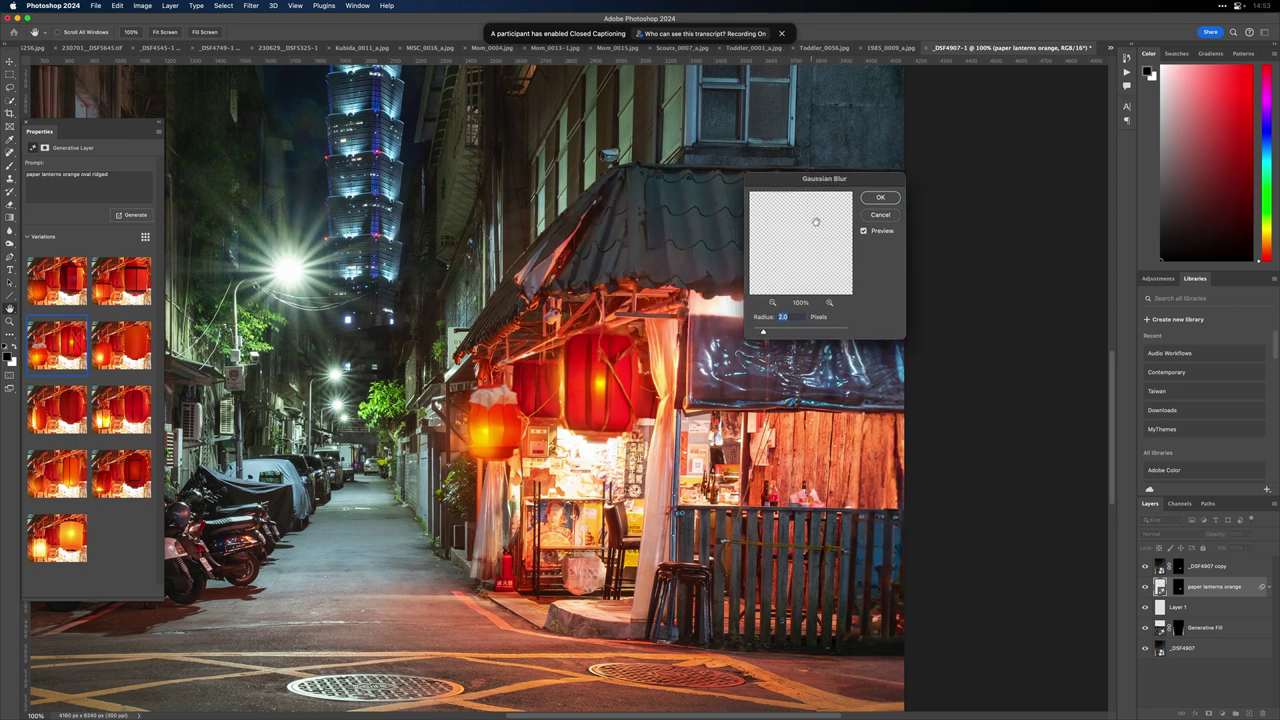
click(880, 201)
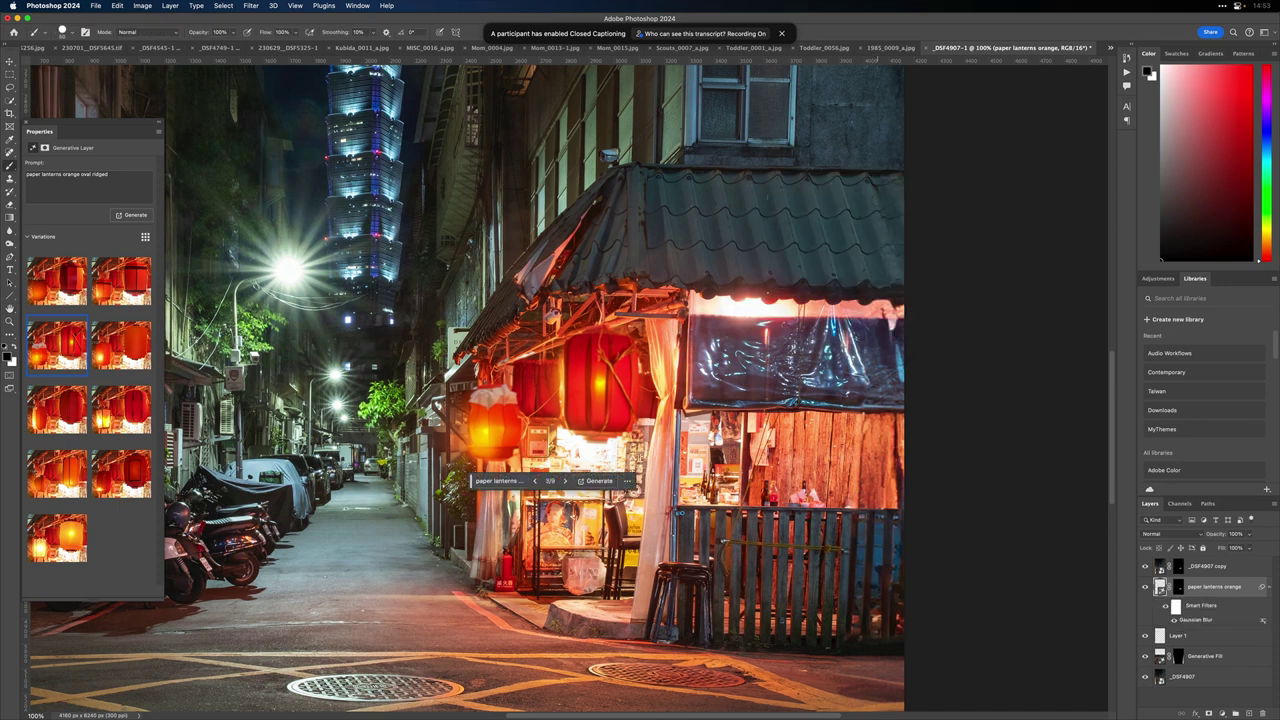
Step: Compare the earlier lantern variations, then generate more with the prompt "paper lanterns orange oval ridged"
click(70, 540)
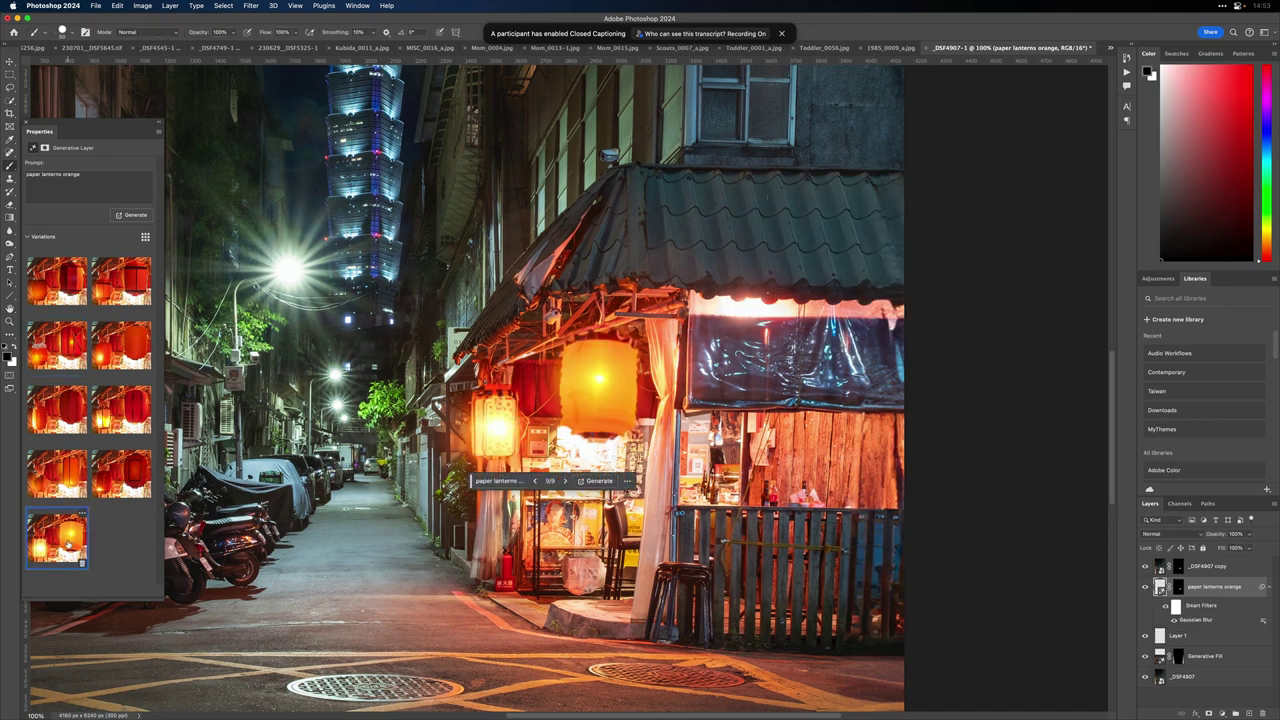
click(130, 410)
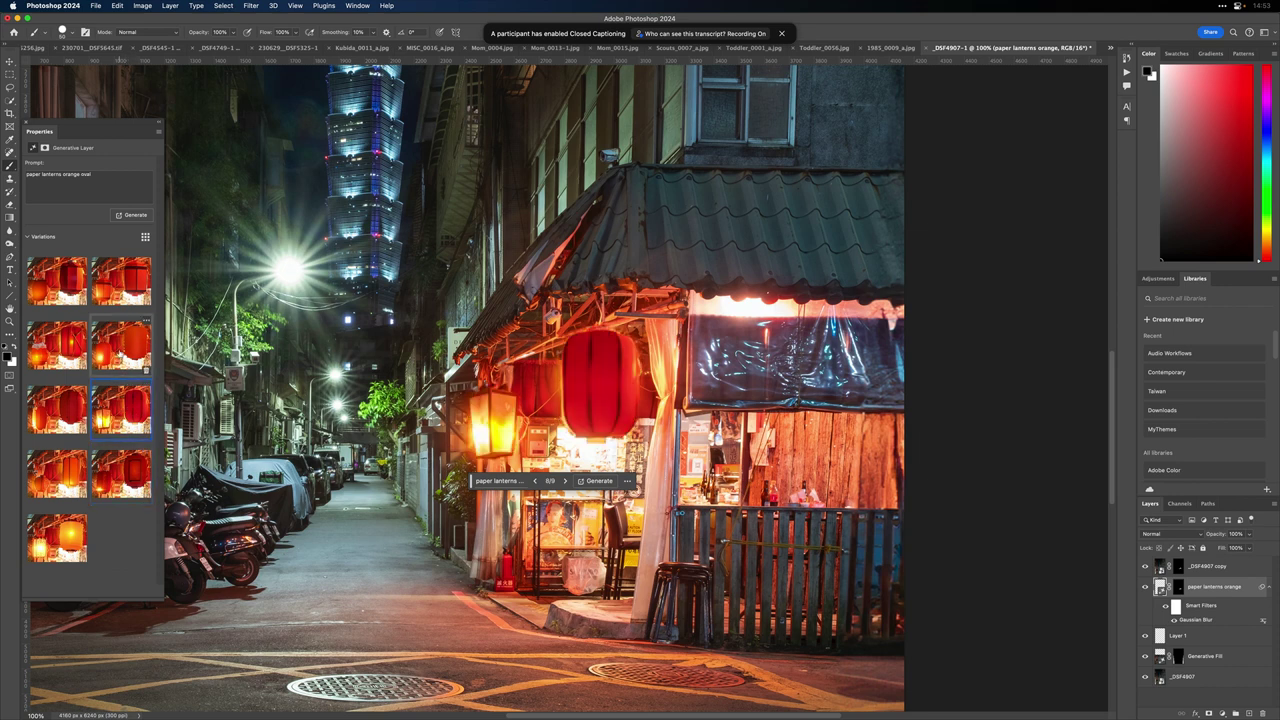
click(120, 352)
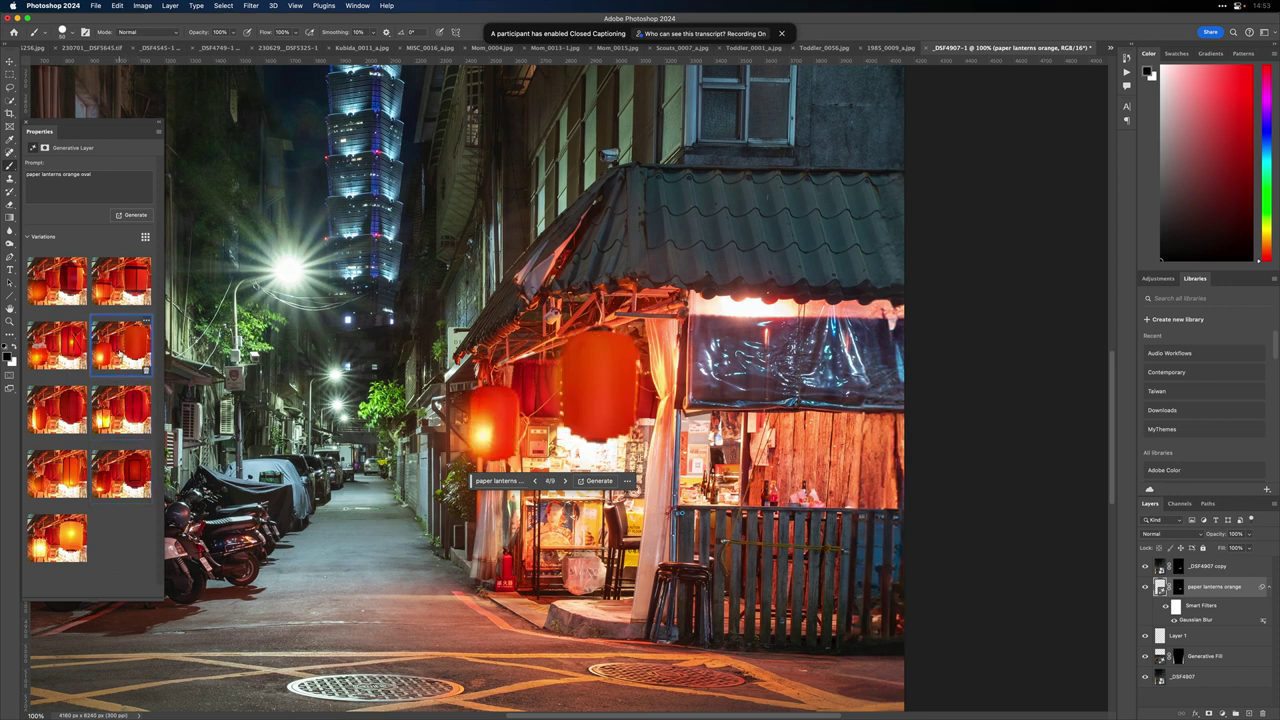
click(111, 285)
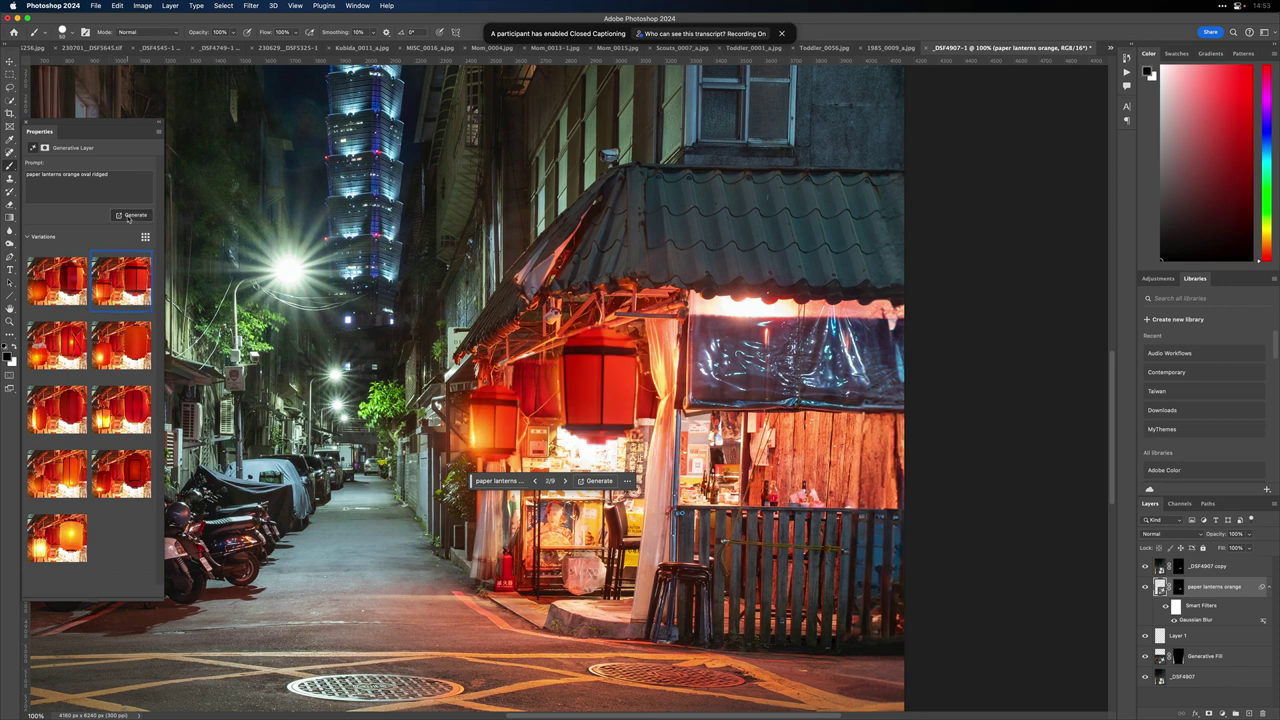
click(128, 216)
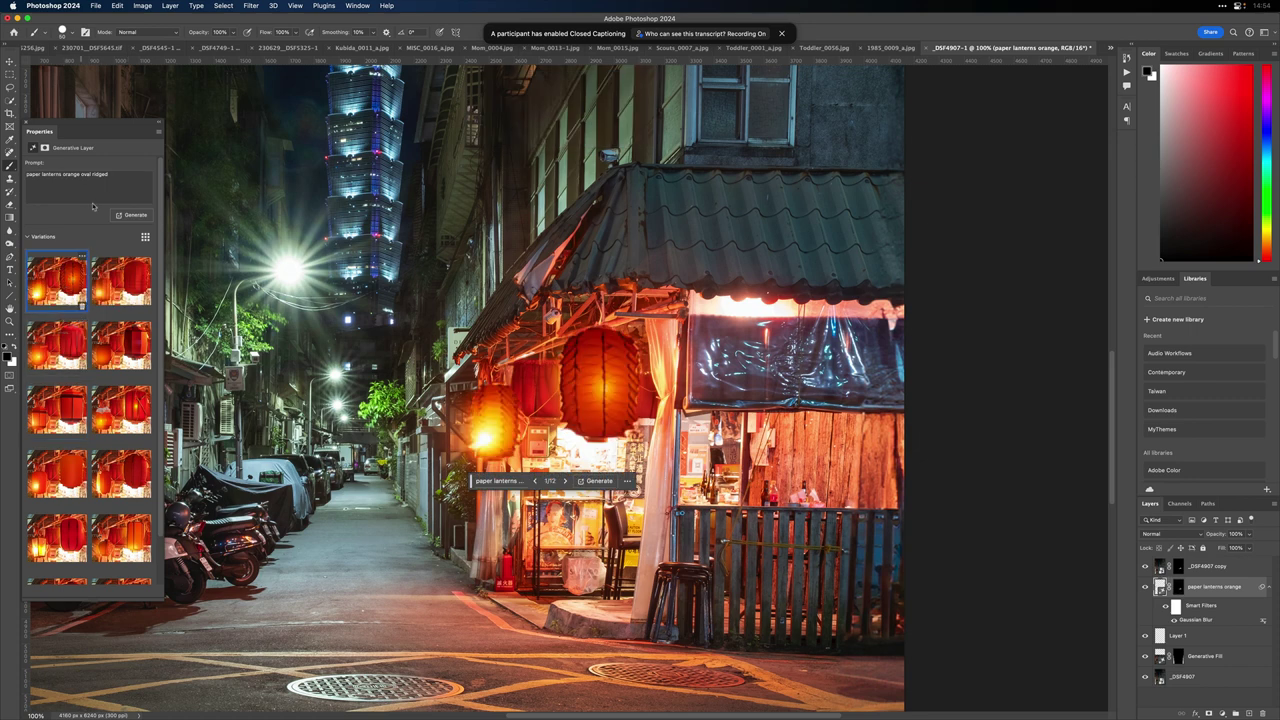
Step: Generate lantern variations with the prompt "paper lanterns orange oval ridged taiwan symbols" and choose the third
click(123, 174)
key(Return)
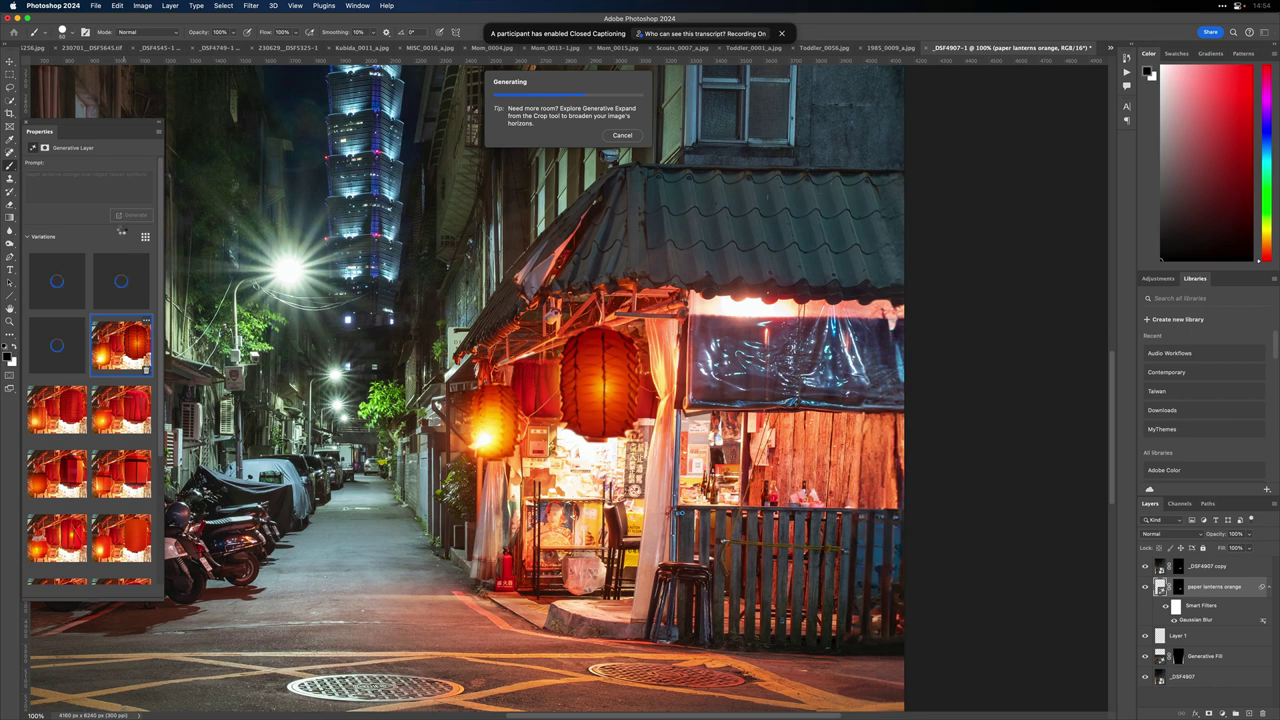
click(71, 338)
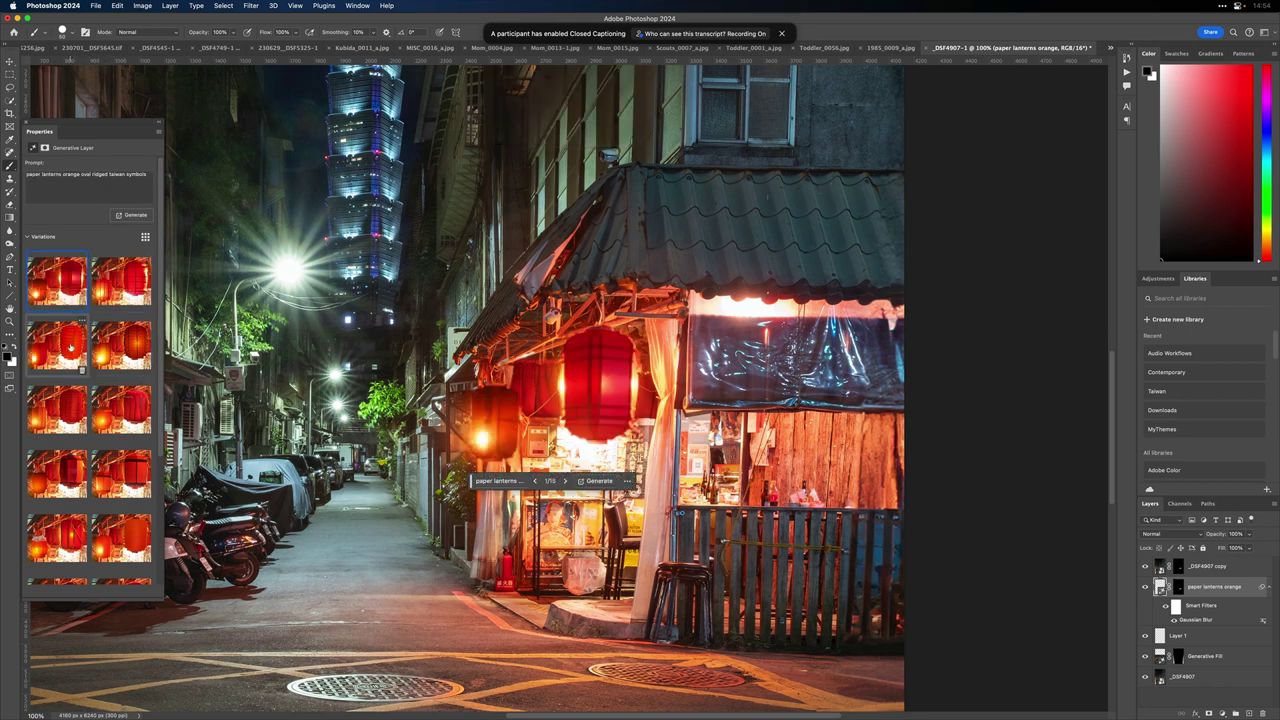
Step: Compare the first two "paper lanterns orange oval ridged taiwan symbols" variations and keep the second
click(115, 292)
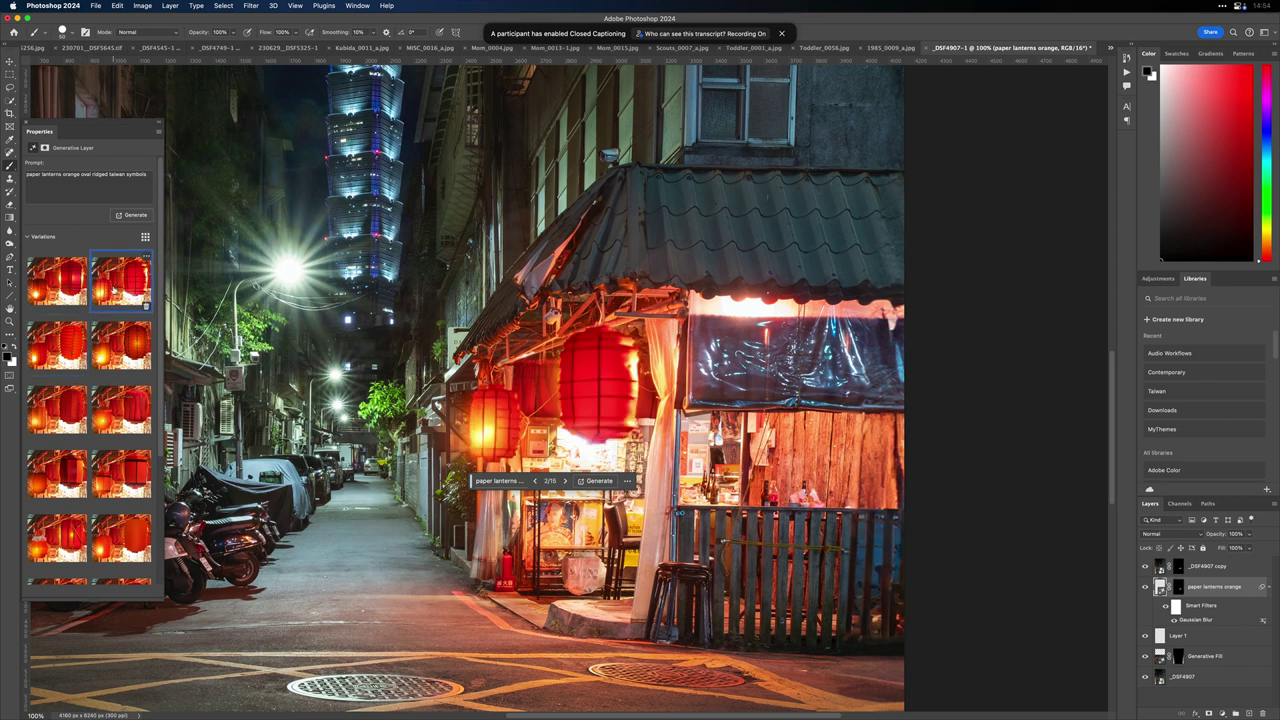
click(77, 291)
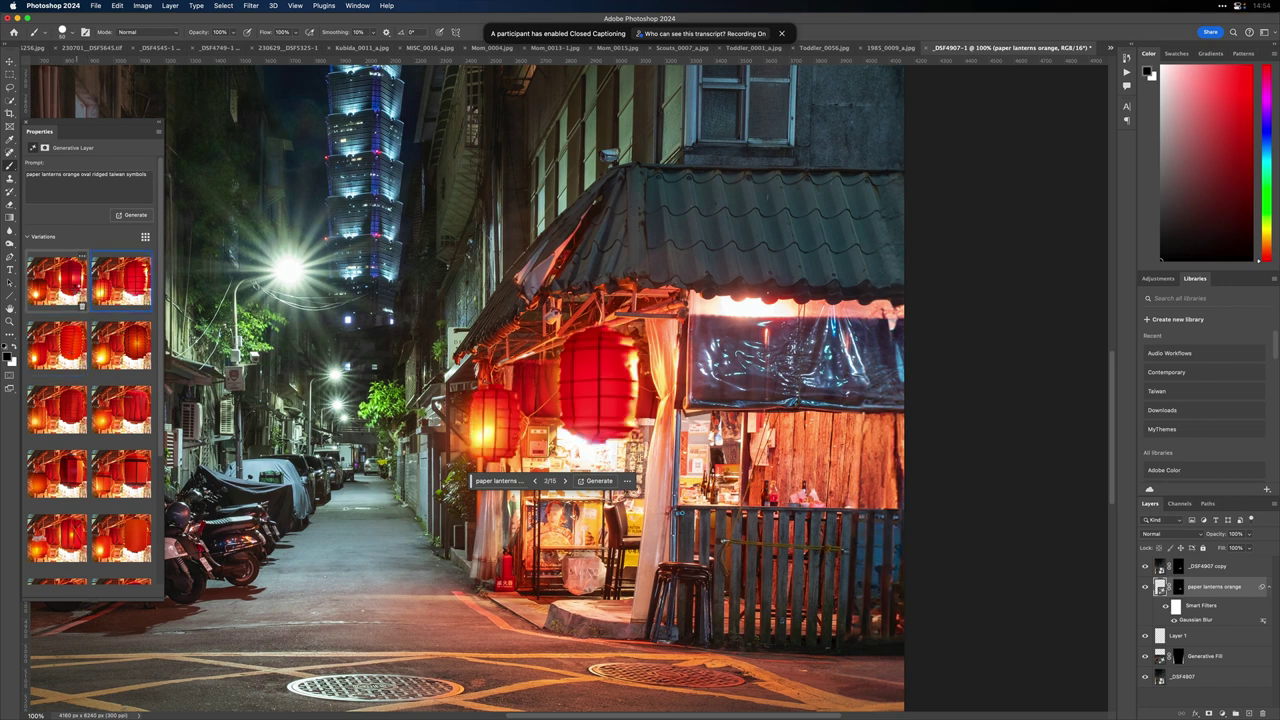
click(109, 285)
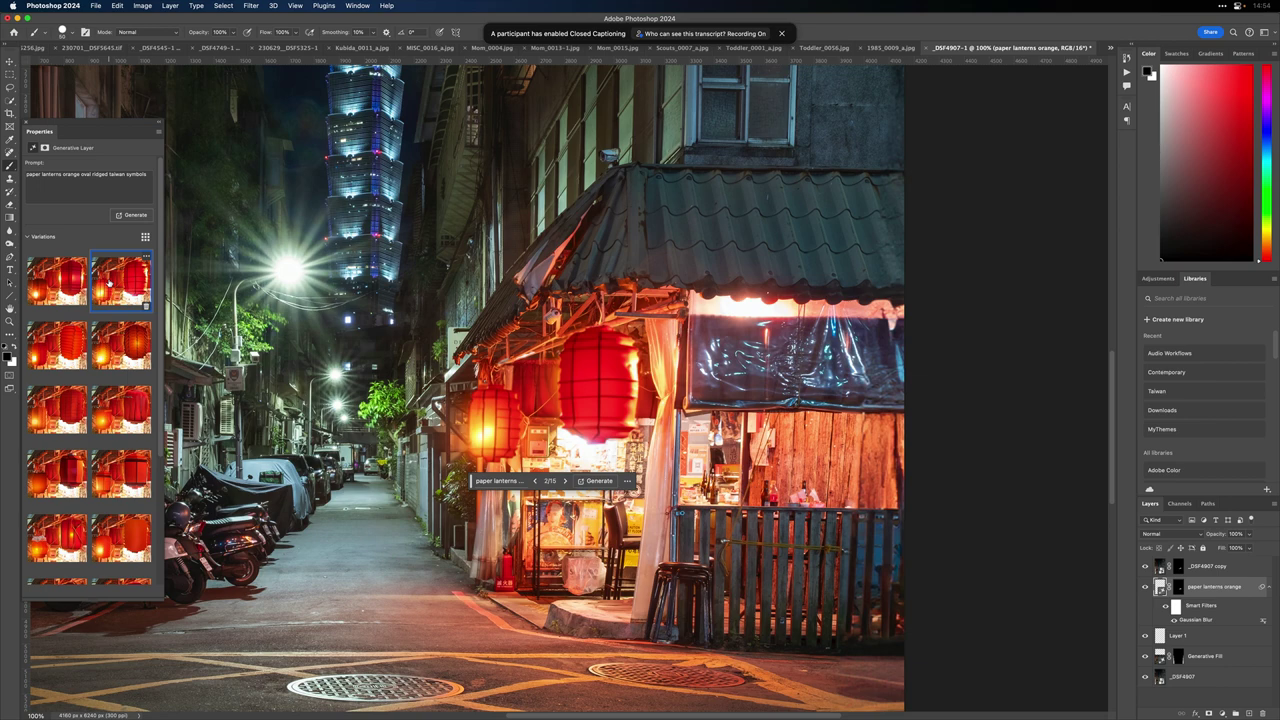
key(super+0)
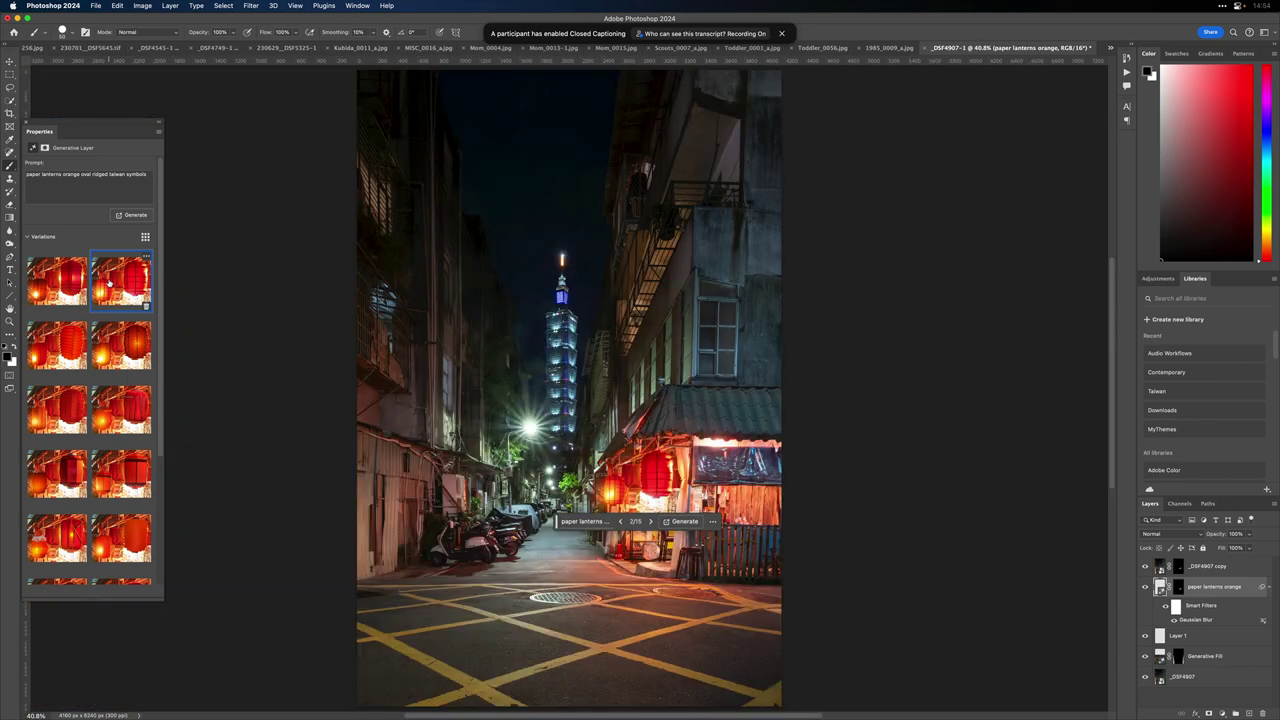
Step: On the _DSF4907 layer, try a Quick Selection of the night sky and replace it with a freehand lasso selection around the tower's tip
key(super+minus)
key(super+minus)
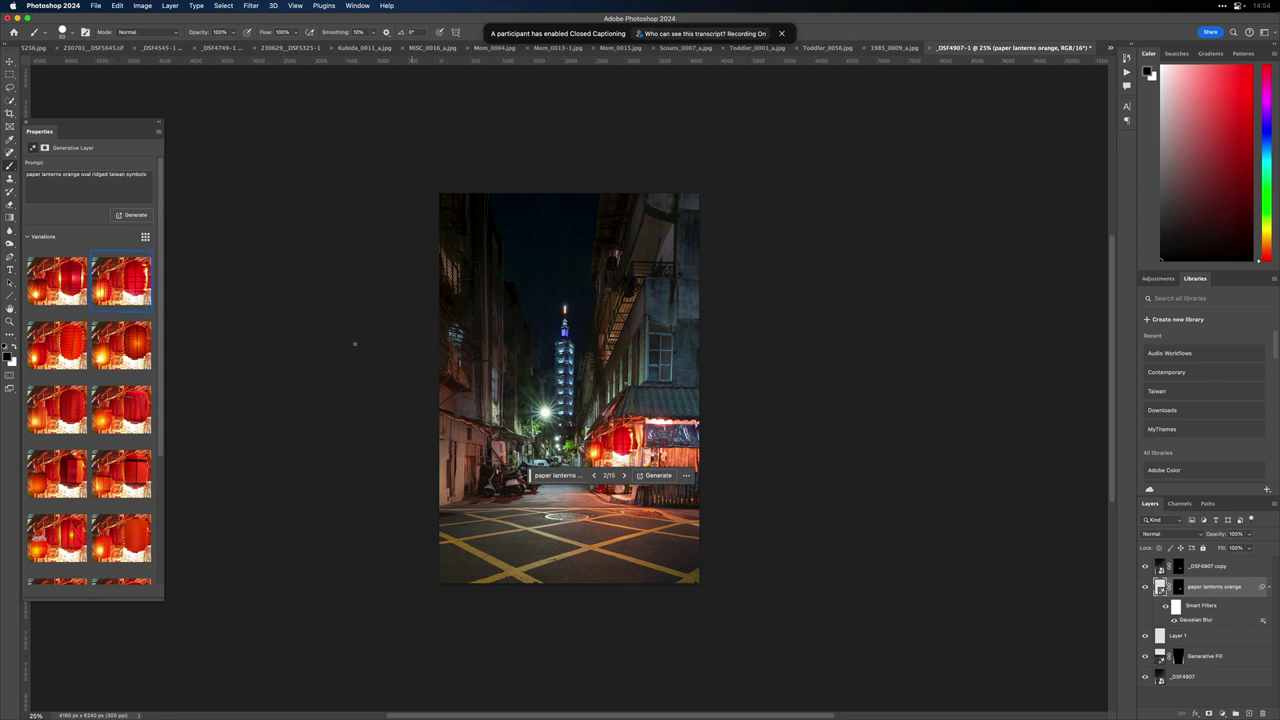
key(w)
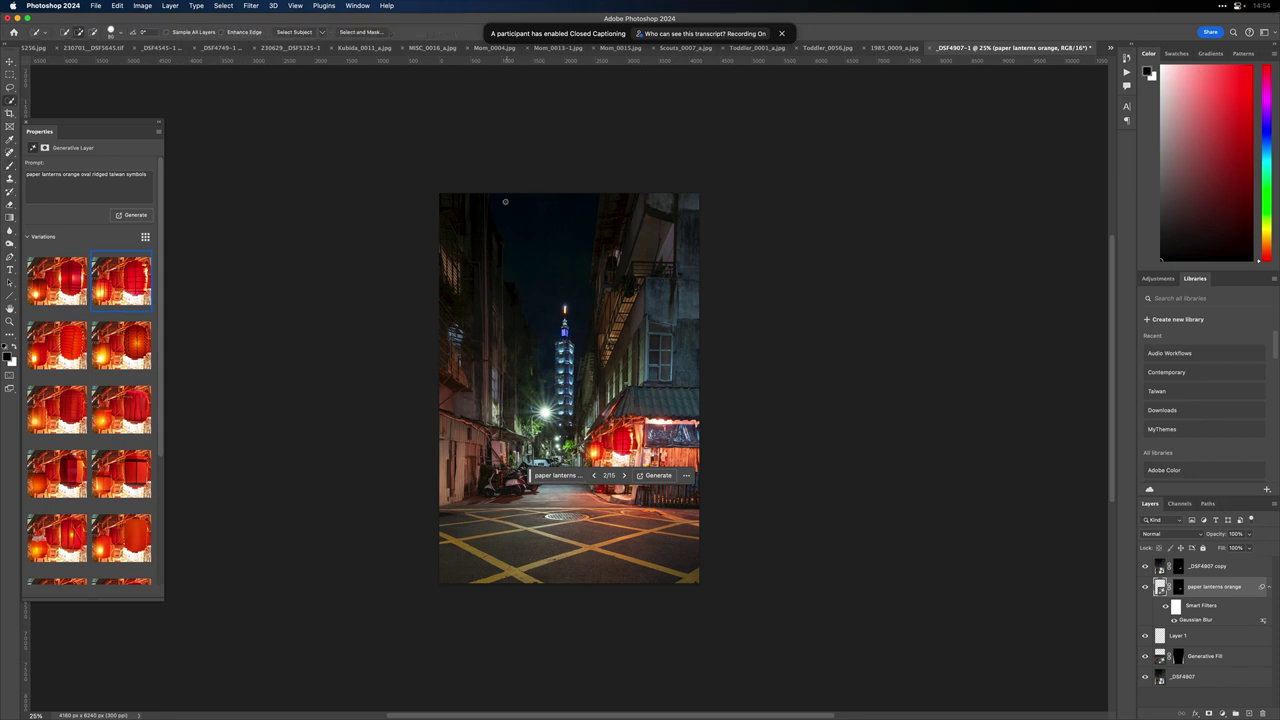
click(1161, 681)
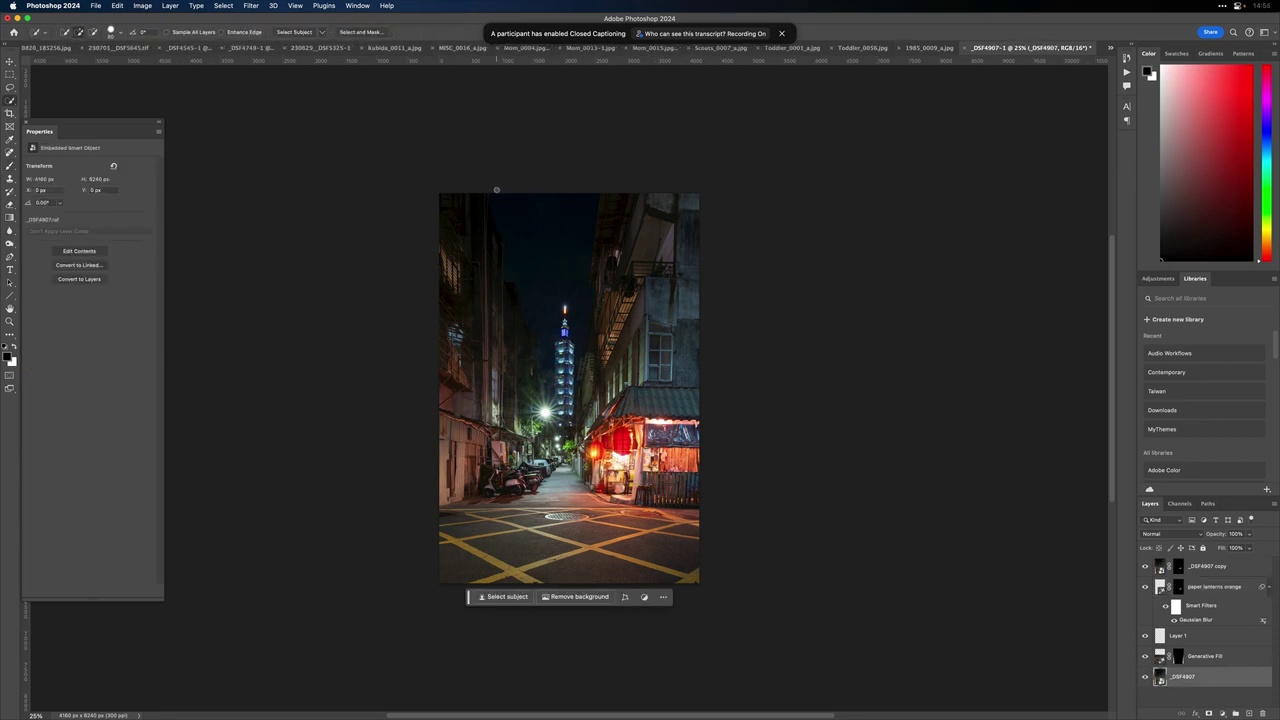
mouse_move(495, 190)
mouse_down()
mouse_move(554, 227)
mouse_move(560, 296)
mouse_move(547, 239)
mouse_up()
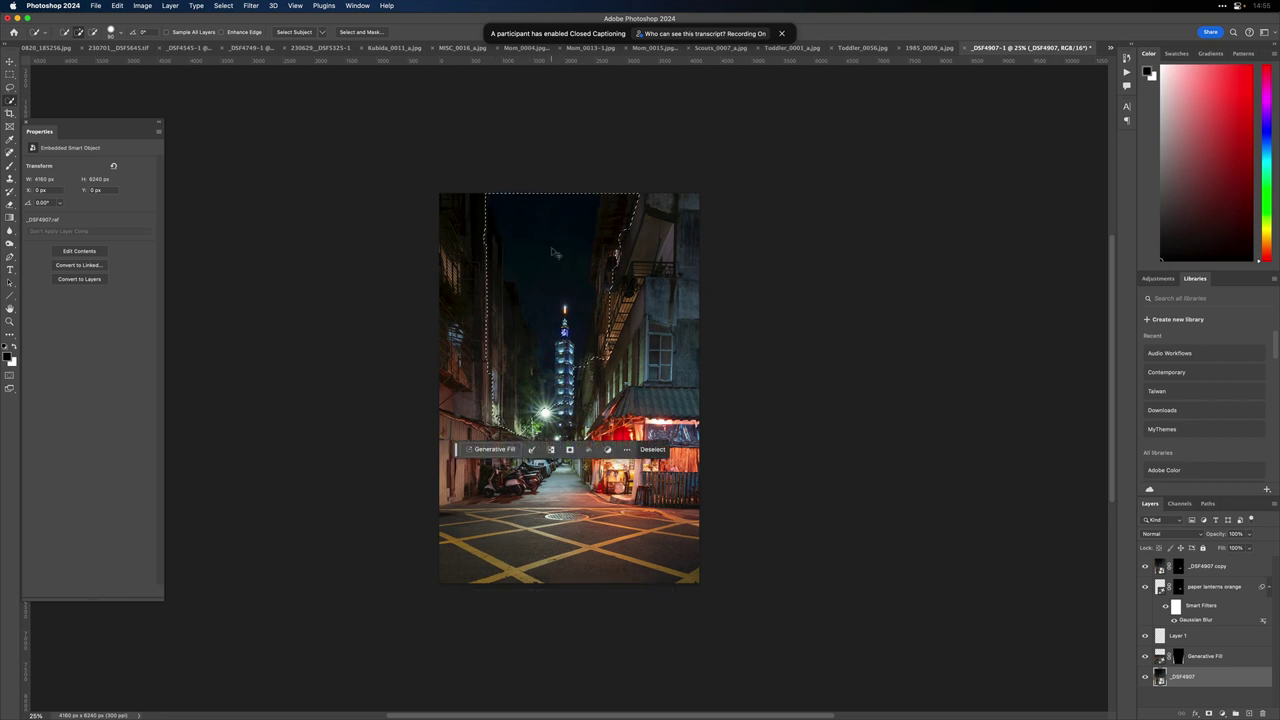
key(ctrl+d)
key(l)
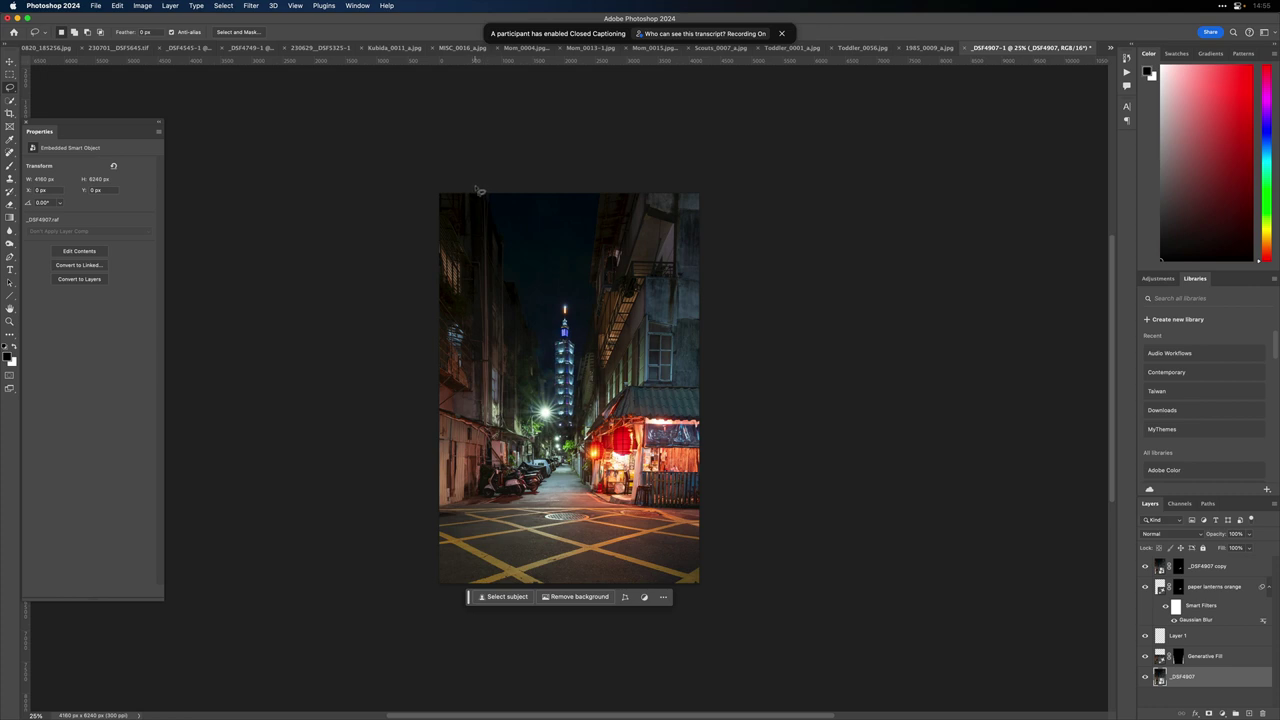
mouse_move(480, 192)
mouse_down()
mouse_move(542, 366)
mouse_move(559, 305)
mouse_move(590, 302)
mouse_move(633, 231)
mouse_move(555, 178)
mouse_up()
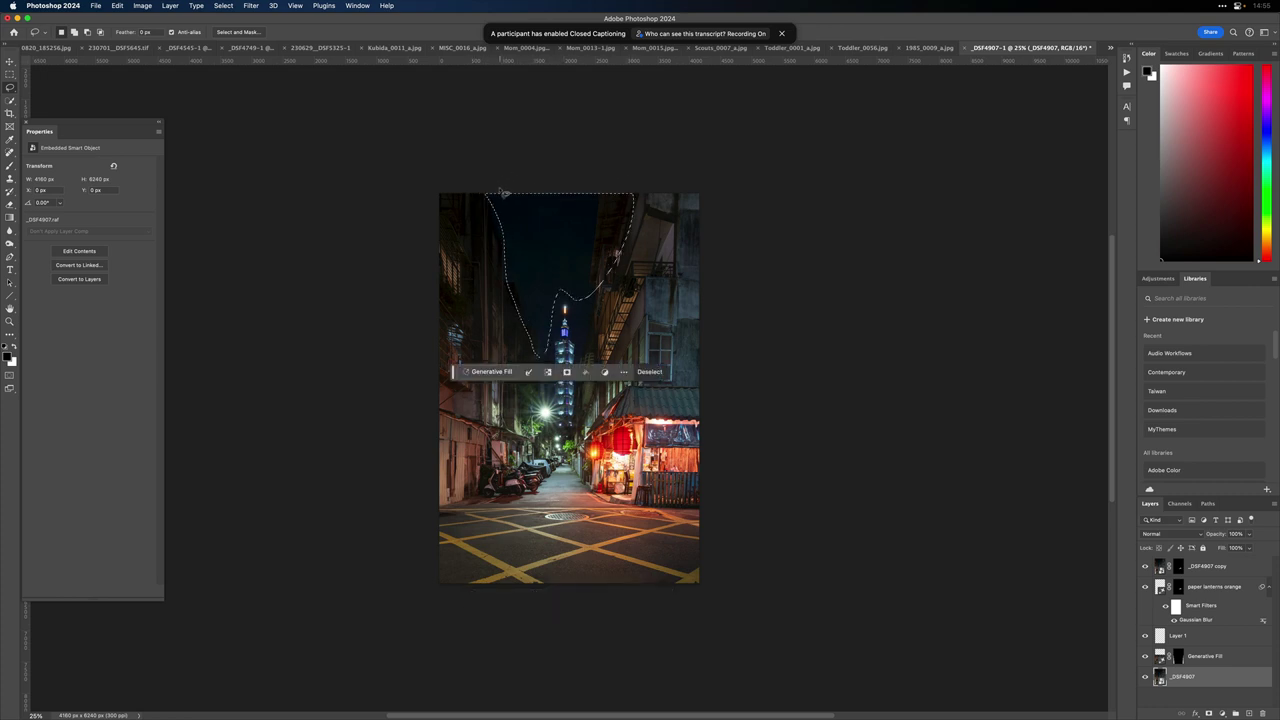
Step: Fill the selected sky with Generative Fill using the prompt "starry sky urban"
click(492, 372)
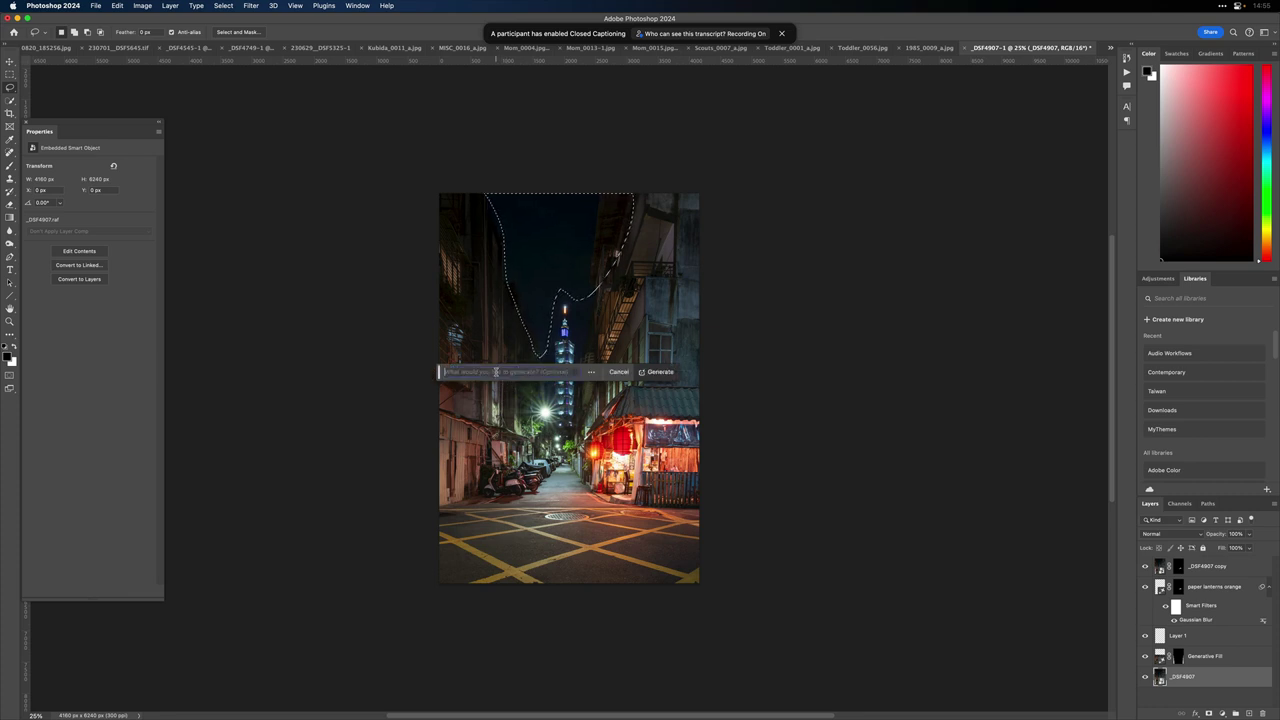
text(sta)
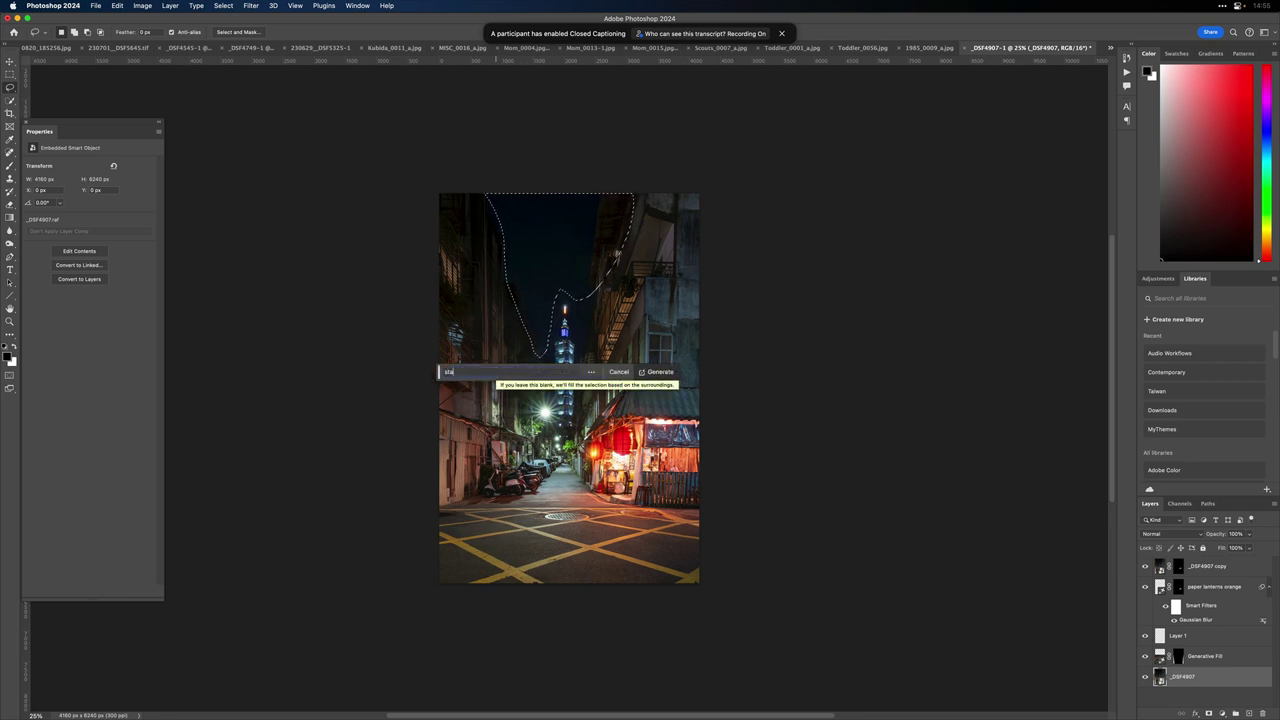
text(rry sky)
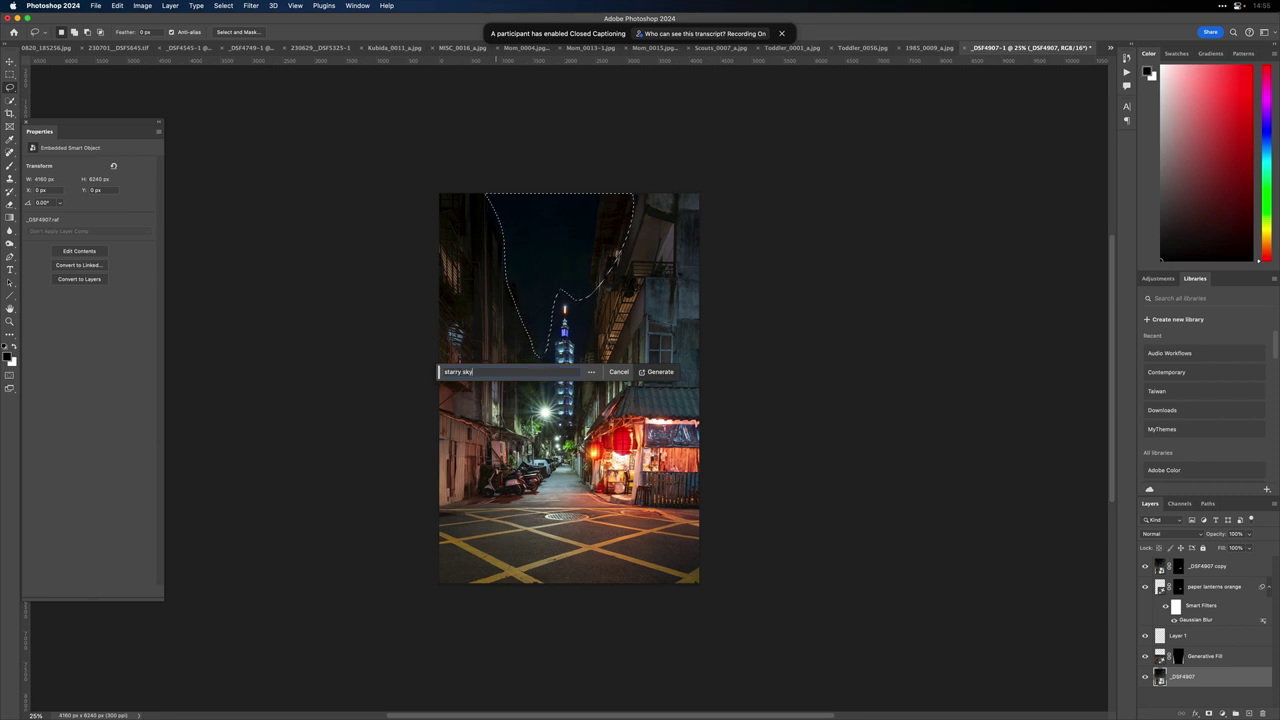
text( urban)
key(Return)
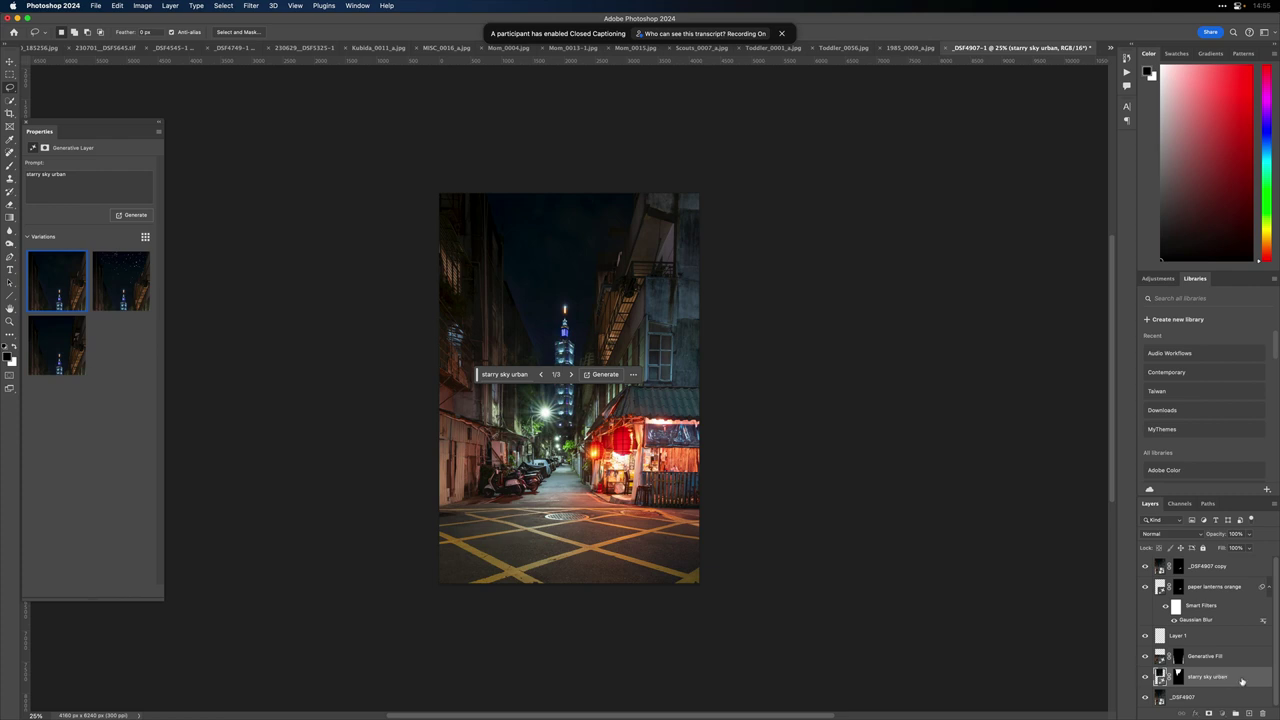
Step: Move the "starry sky urban" layer to the top of the stack, compare its variations and choose the second
drag(1242, 681, 1239, 566)
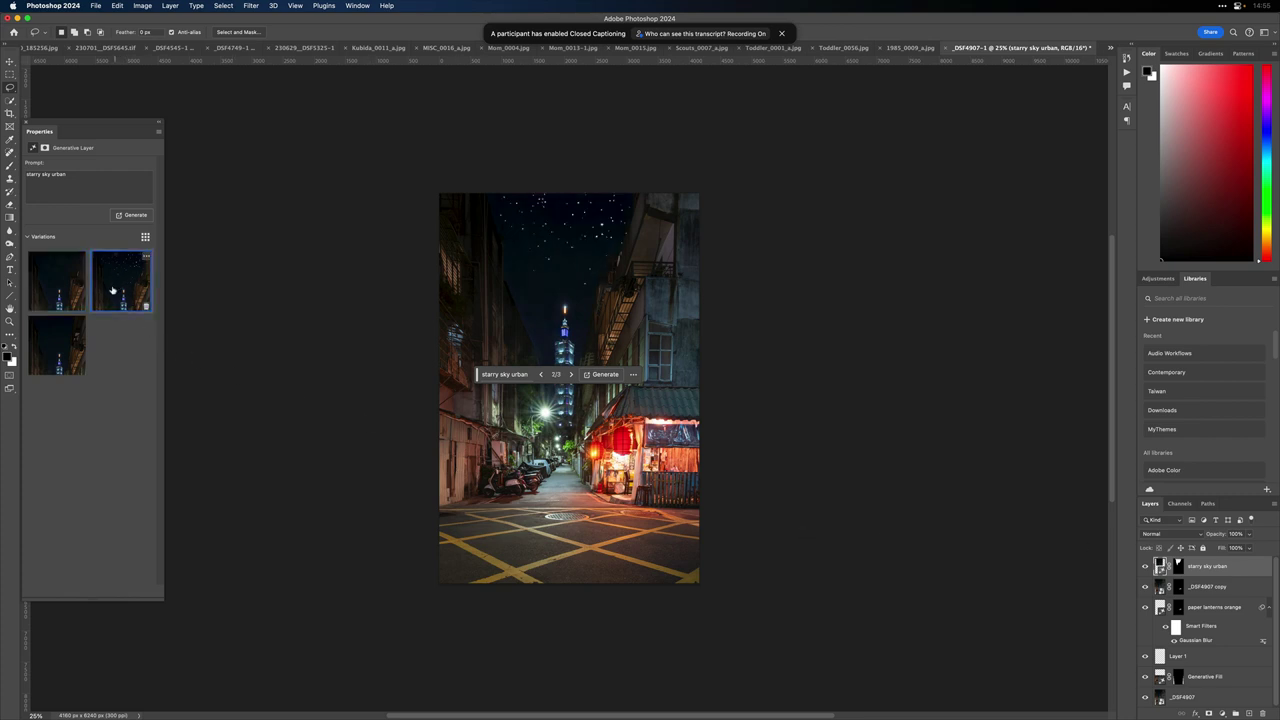
click(64, 335)
click(62, 300)
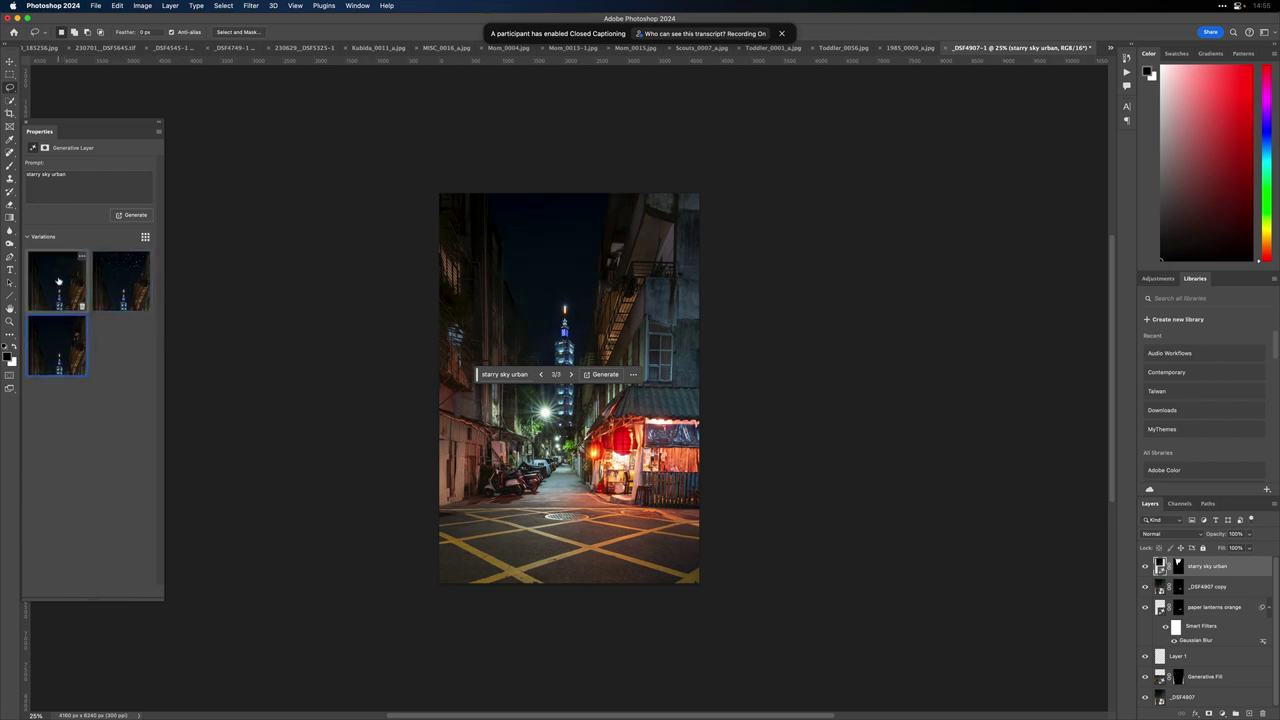
click(110, 280)
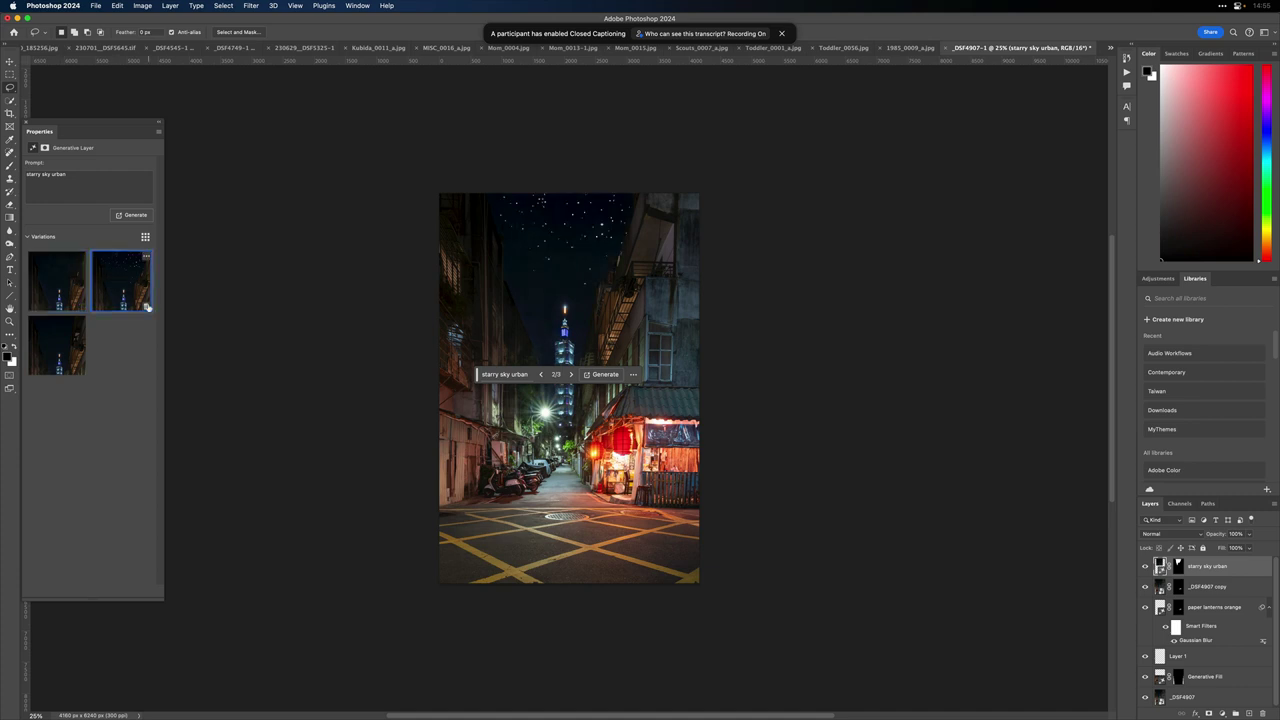
Step: Lower the "starry sky urban" layer's opacity to 26% and move it between Layer 1 and Generative Fill
click(1249, 534)
drag(1228, 549, 1225, 668)
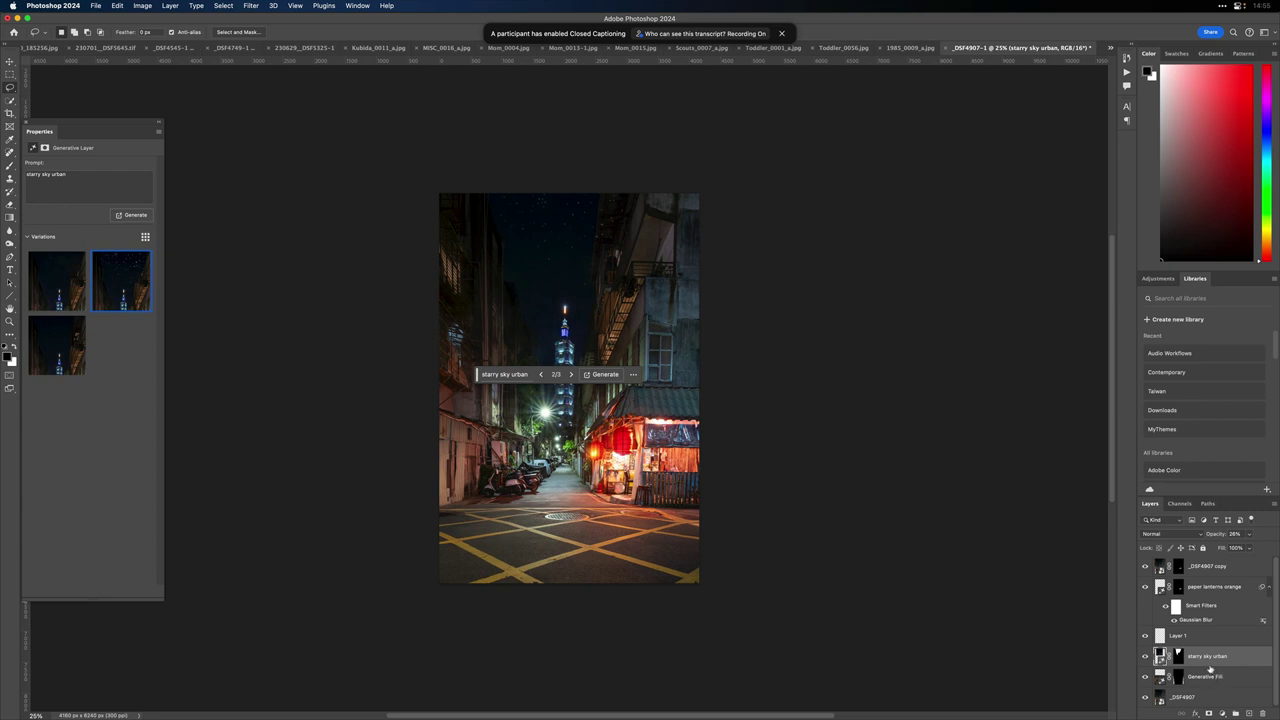
Step: Try painting black over the upper part of the right-hand building on a new layer with a 500-pixel brush
key(b)
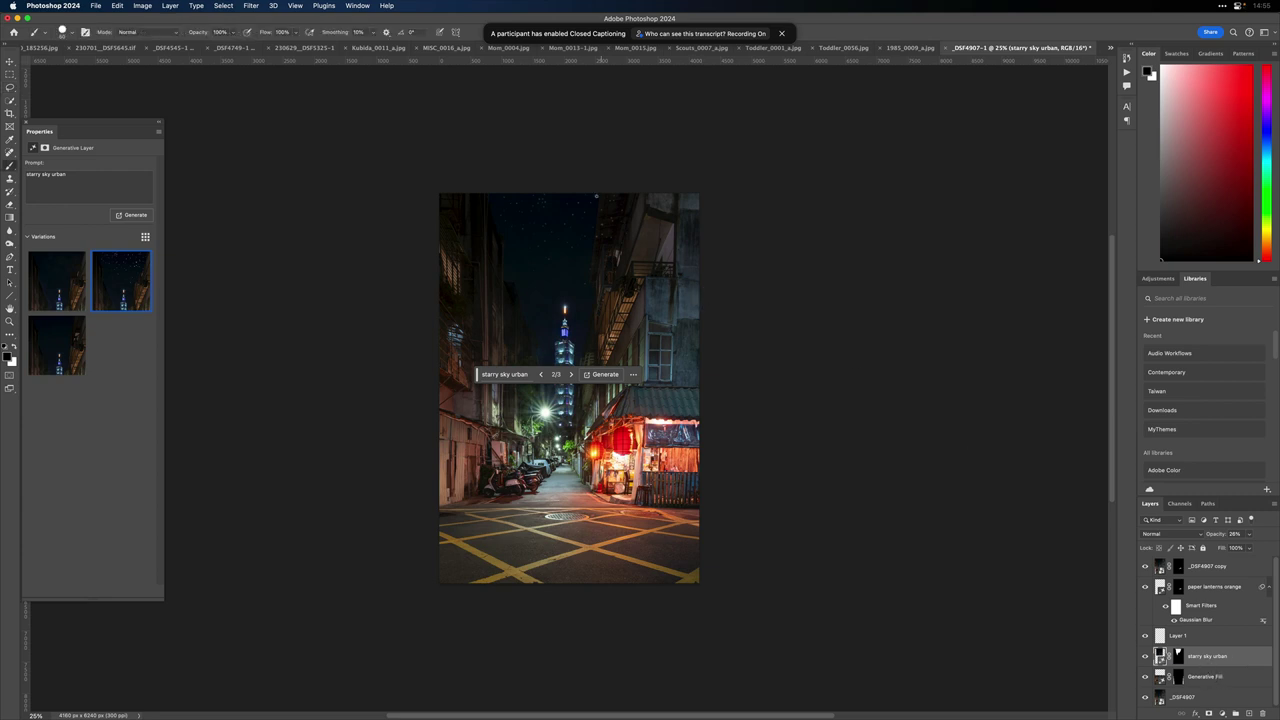
key(bracketright)
key(bracketright)
key(bracketright)
key(bracketright)
key(bracketright)
key(bracketright)
key(bracketright)
key(bracketright)
key(bracketright)
key(bracketright)
key(bracketright)
key(bracketright)
key(super+shift+alt+n)
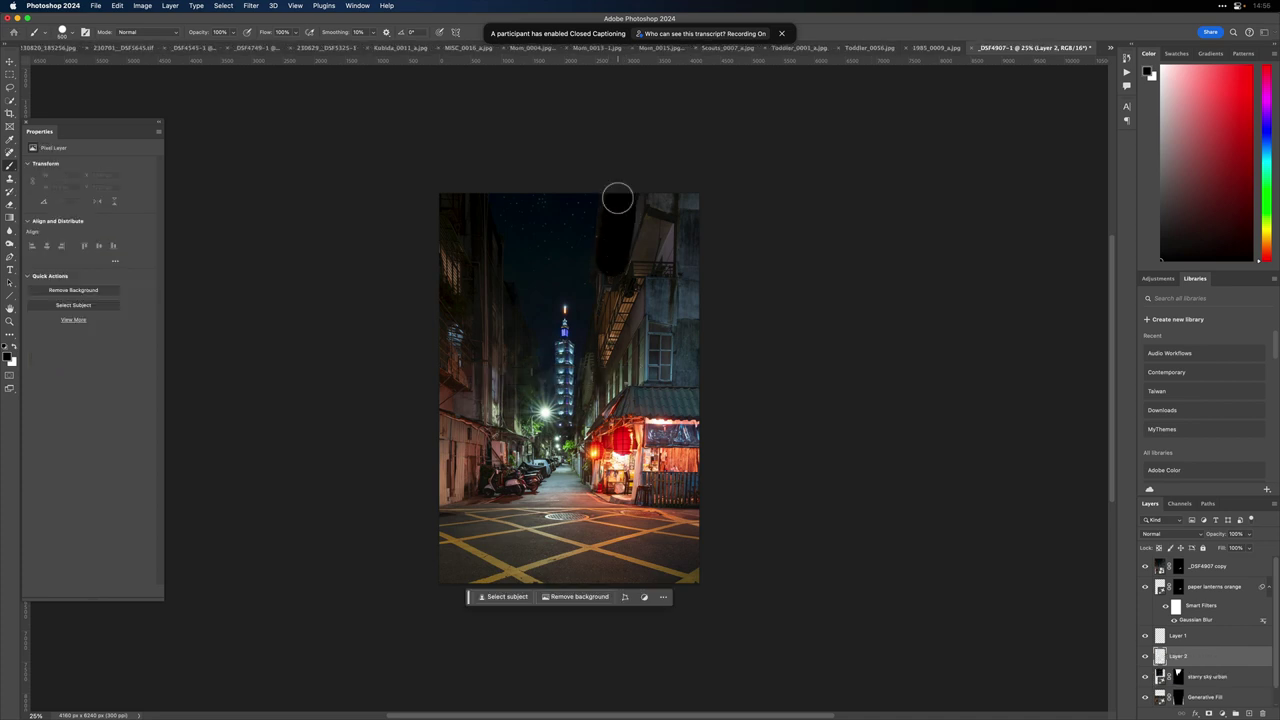
mouse_move(612, 216)
mouse_down()
mouse_move(615, 344)
mouse_move(640, 209)
mouse_up()
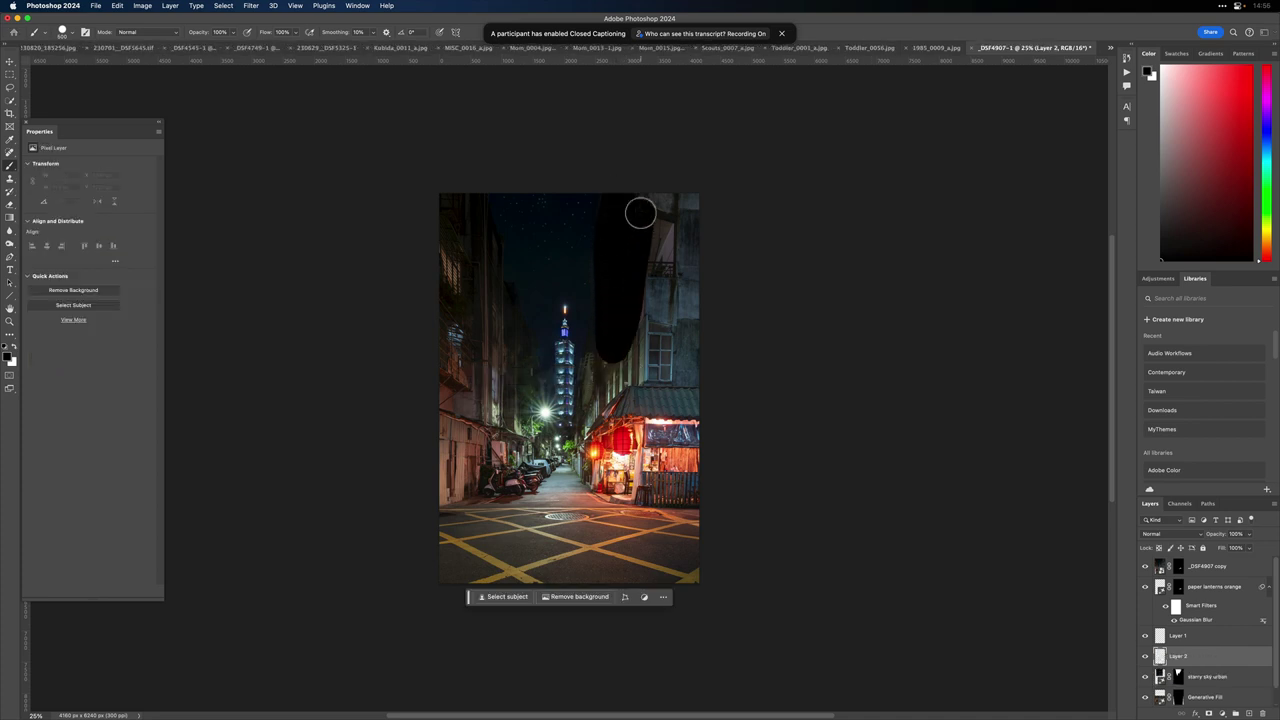
key(Delete)
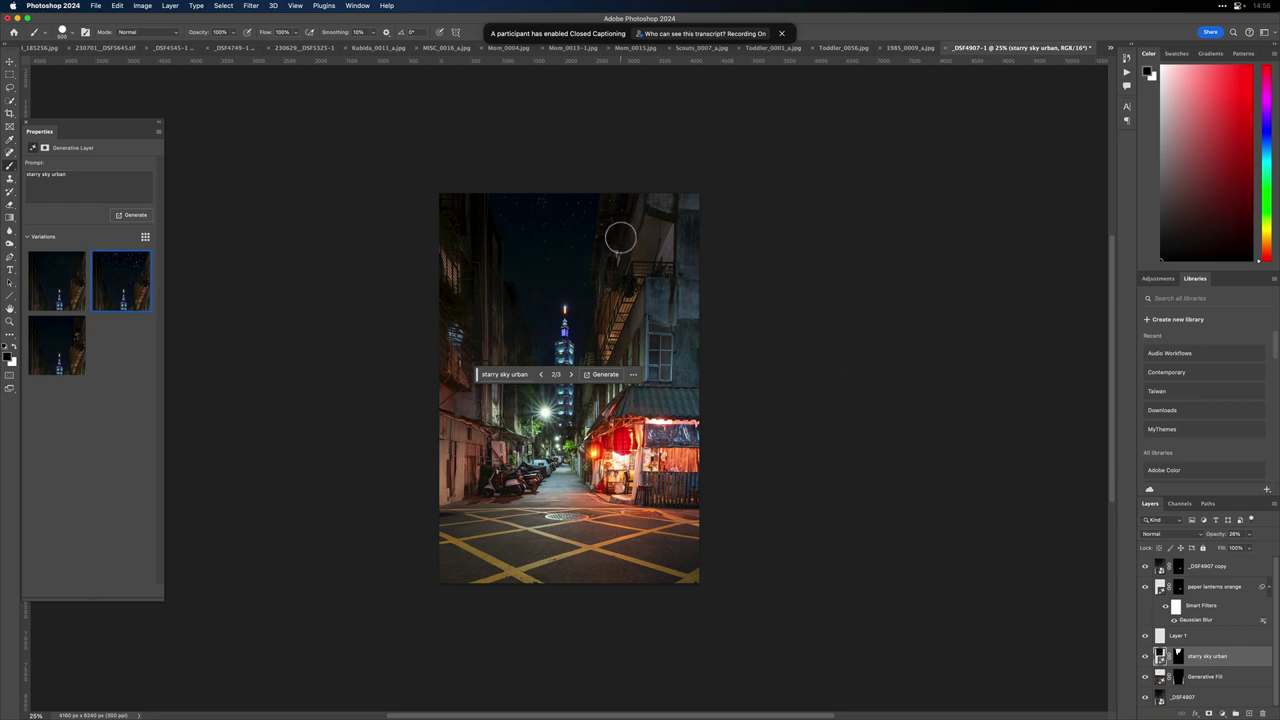
drag(618, 245, 630, 201)
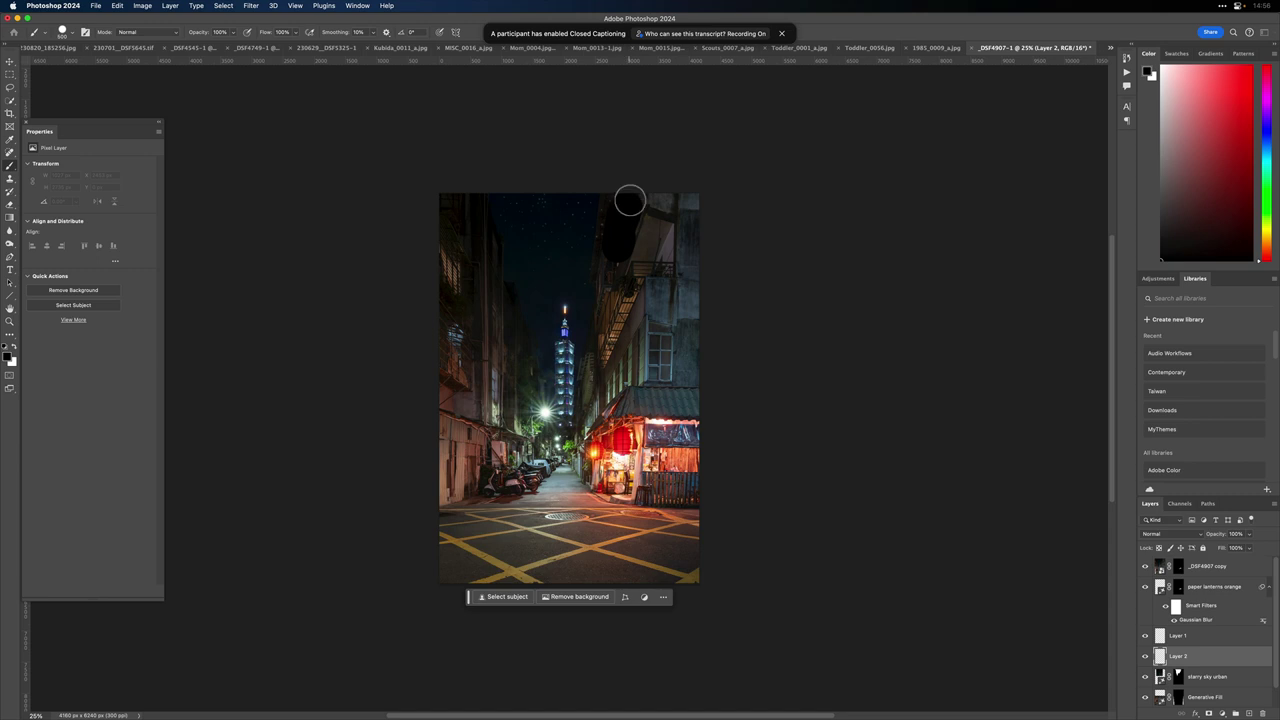
key(super+z)
key(super+z)
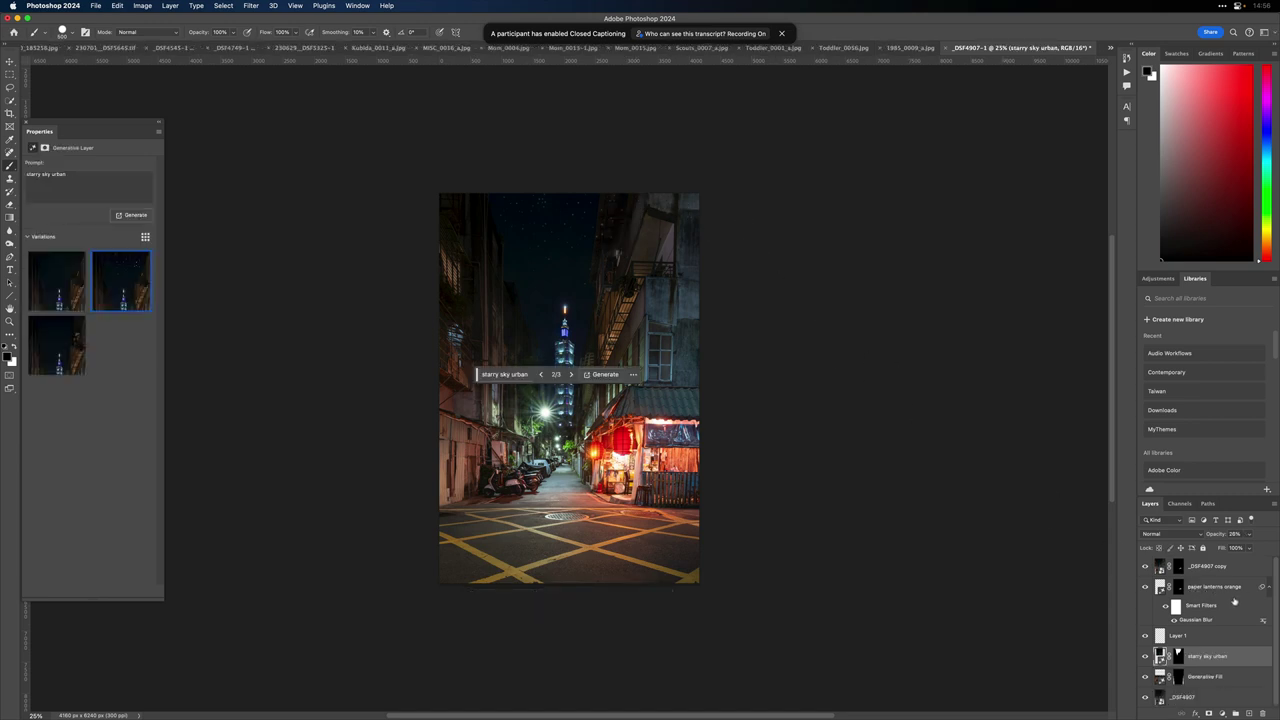
Step: Hide the "starry sky urban" layer and fit the whole street photo in the window
click(1159, 657)
key(super+0)
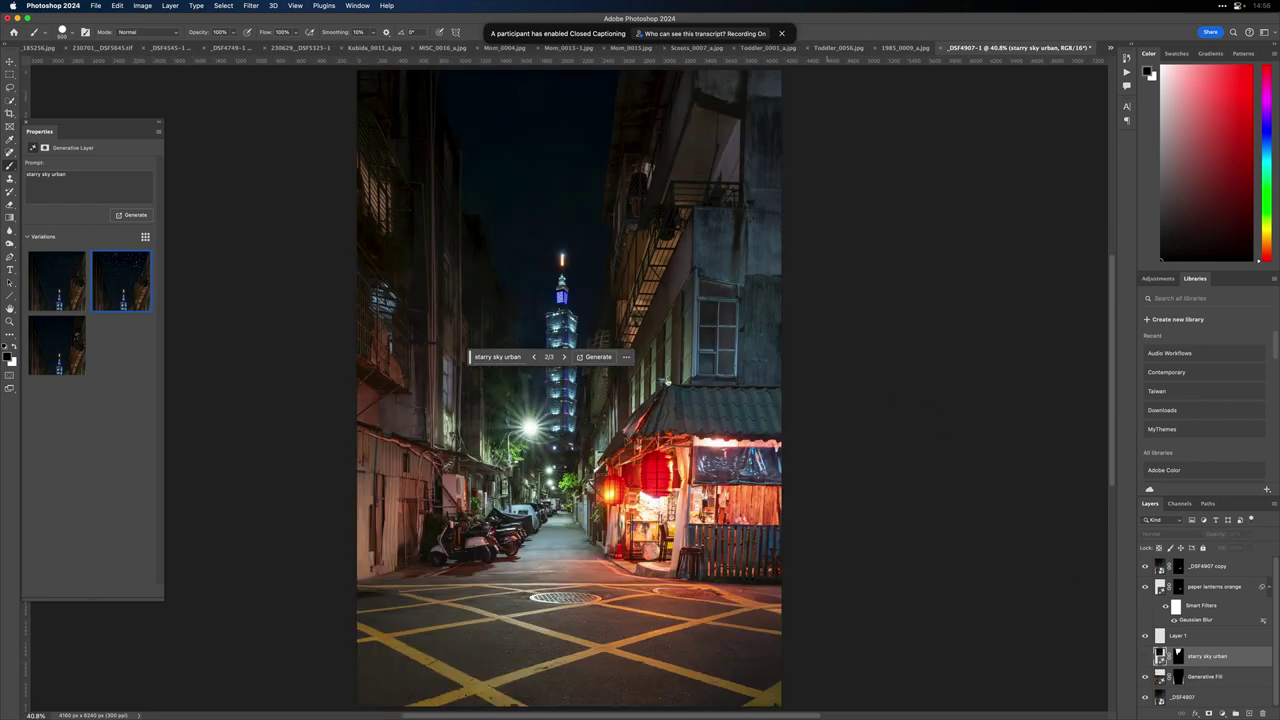
key(super+Tab)
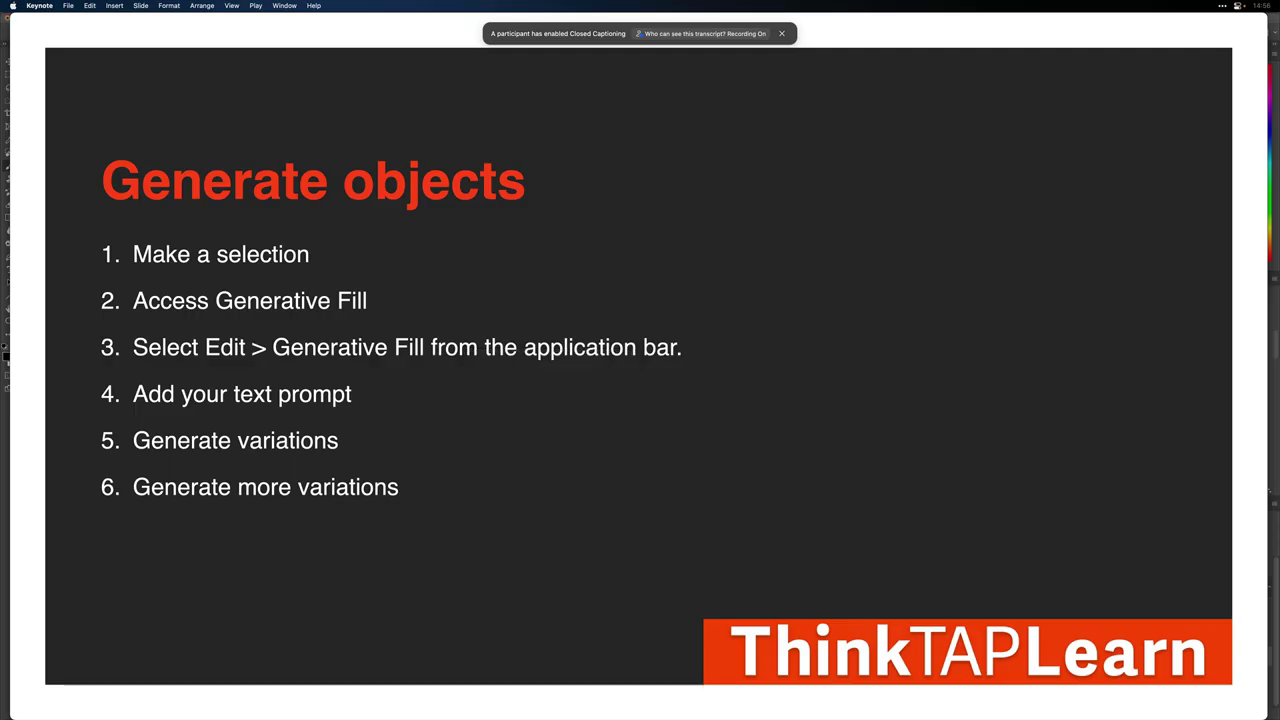
click(336, 527)
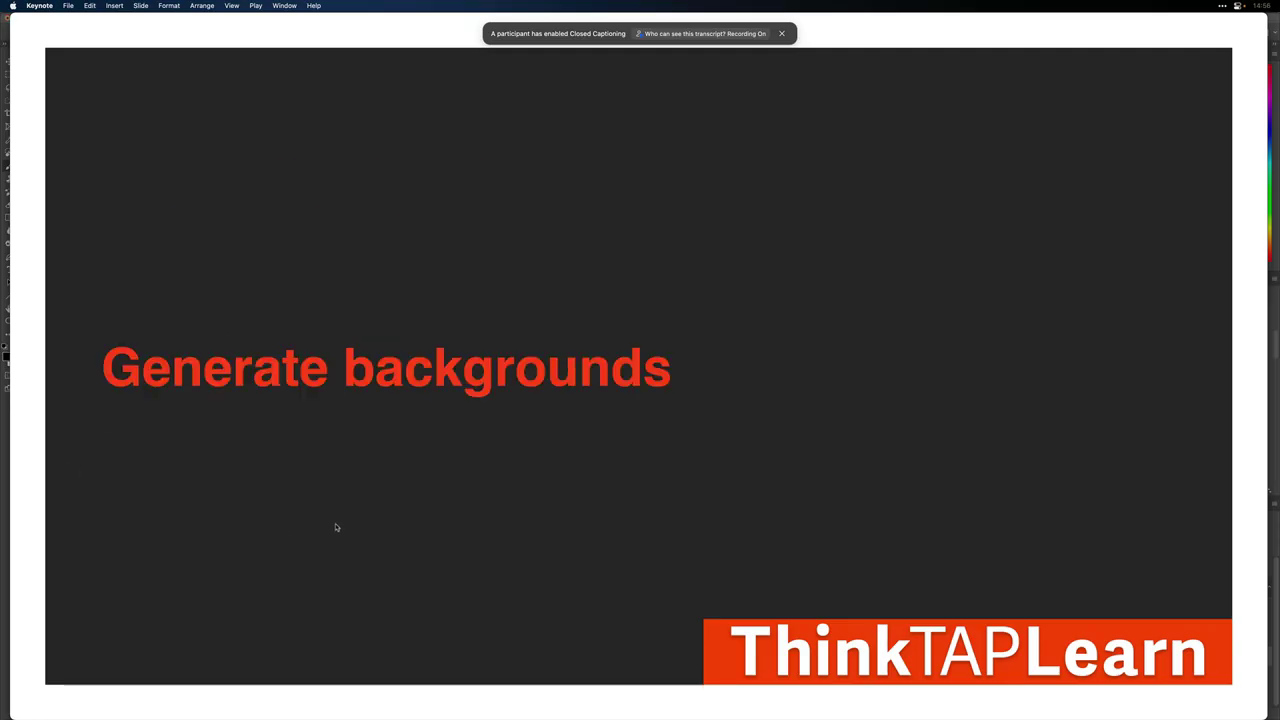
click(336, 527)
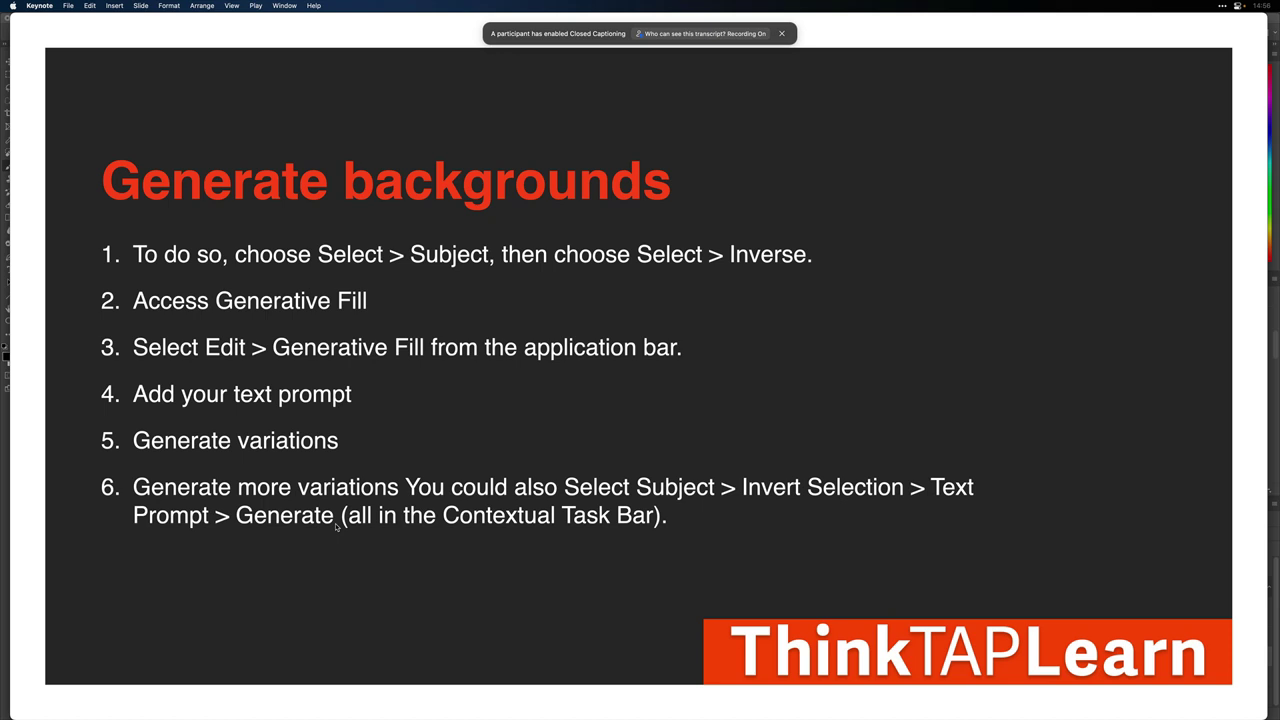
click(336, 529)
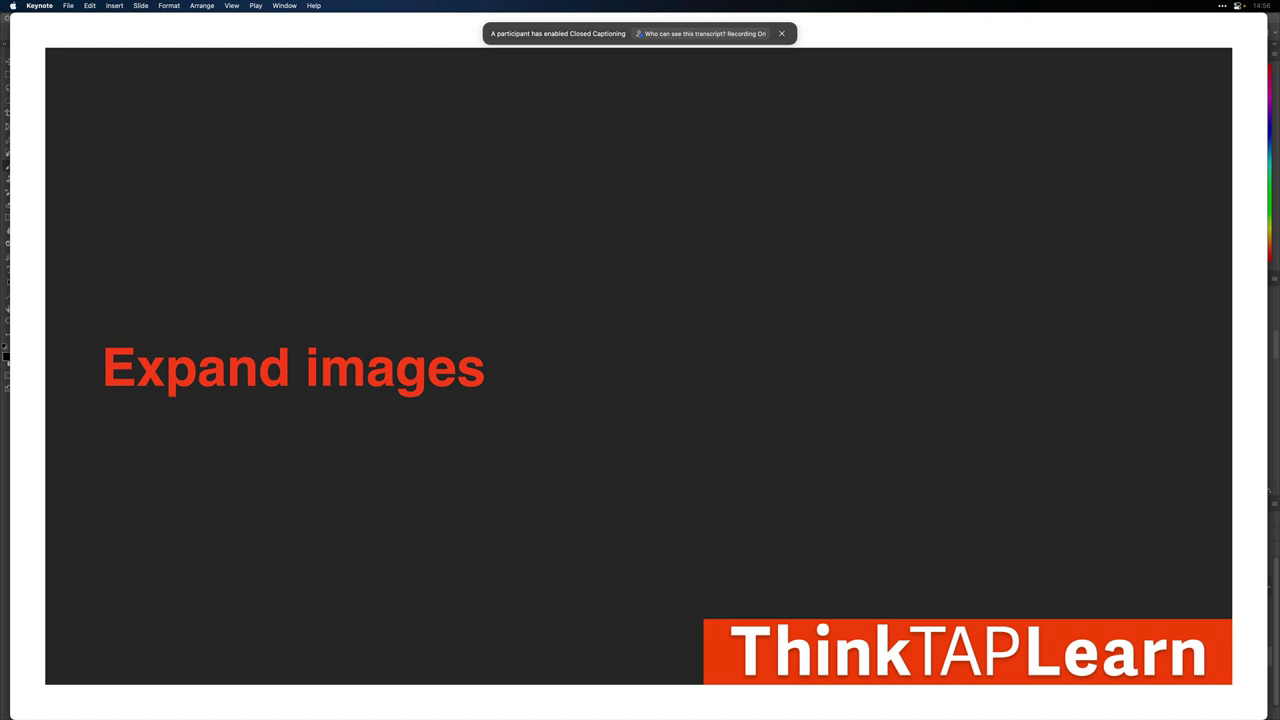
key(super+Tab)
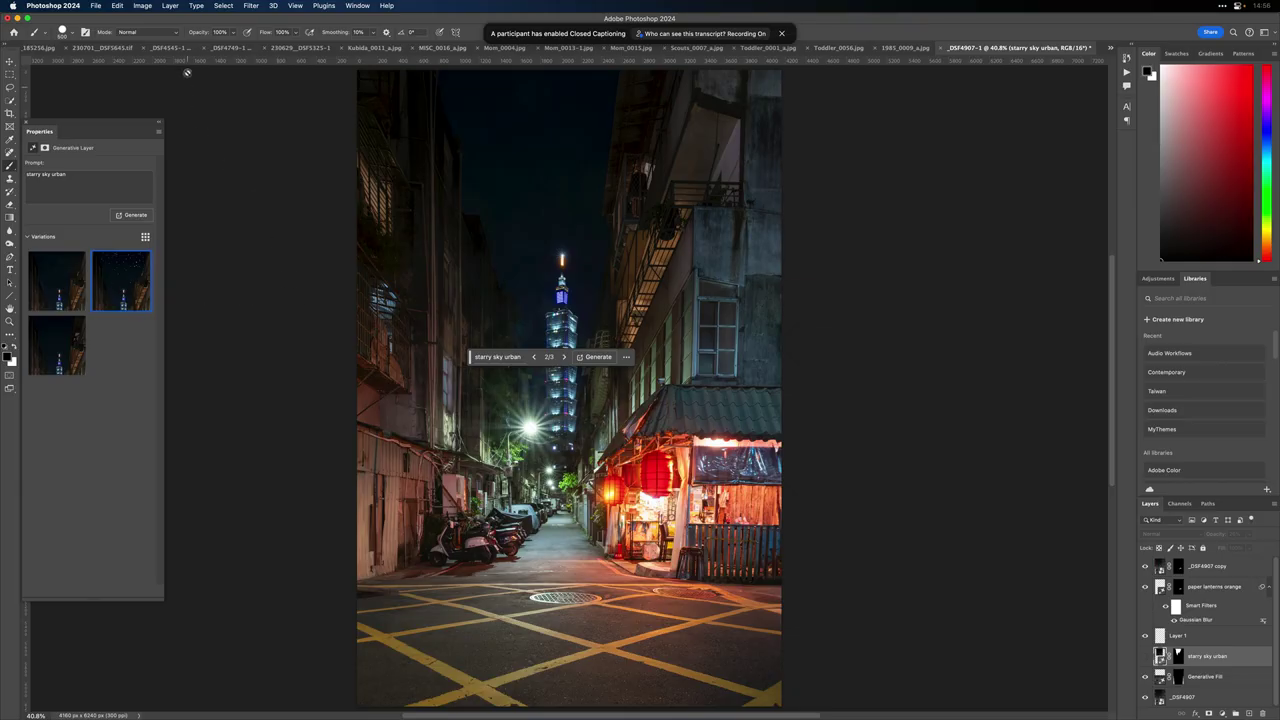
Step: Look through the _DSF4545-1 and _DSF4749-1 documents and bring the _DSF4545-1 dragon photo to the front
click(168, 47)
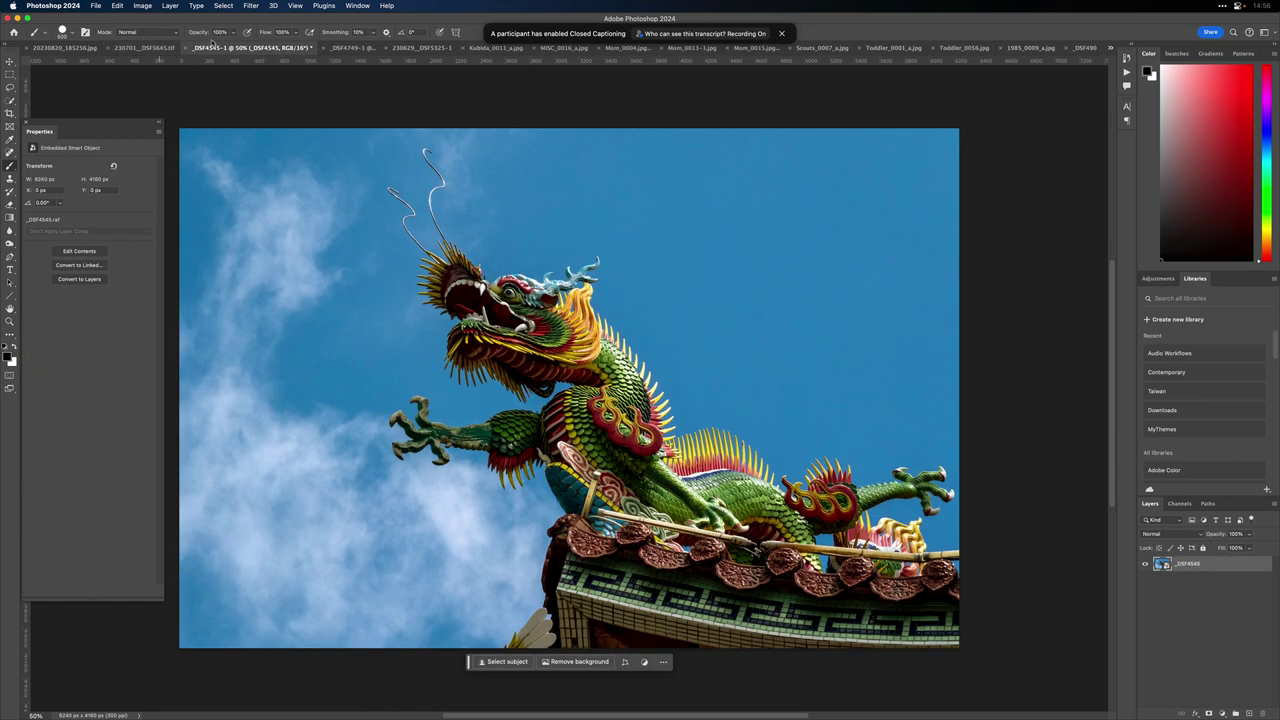
click(341, 48)
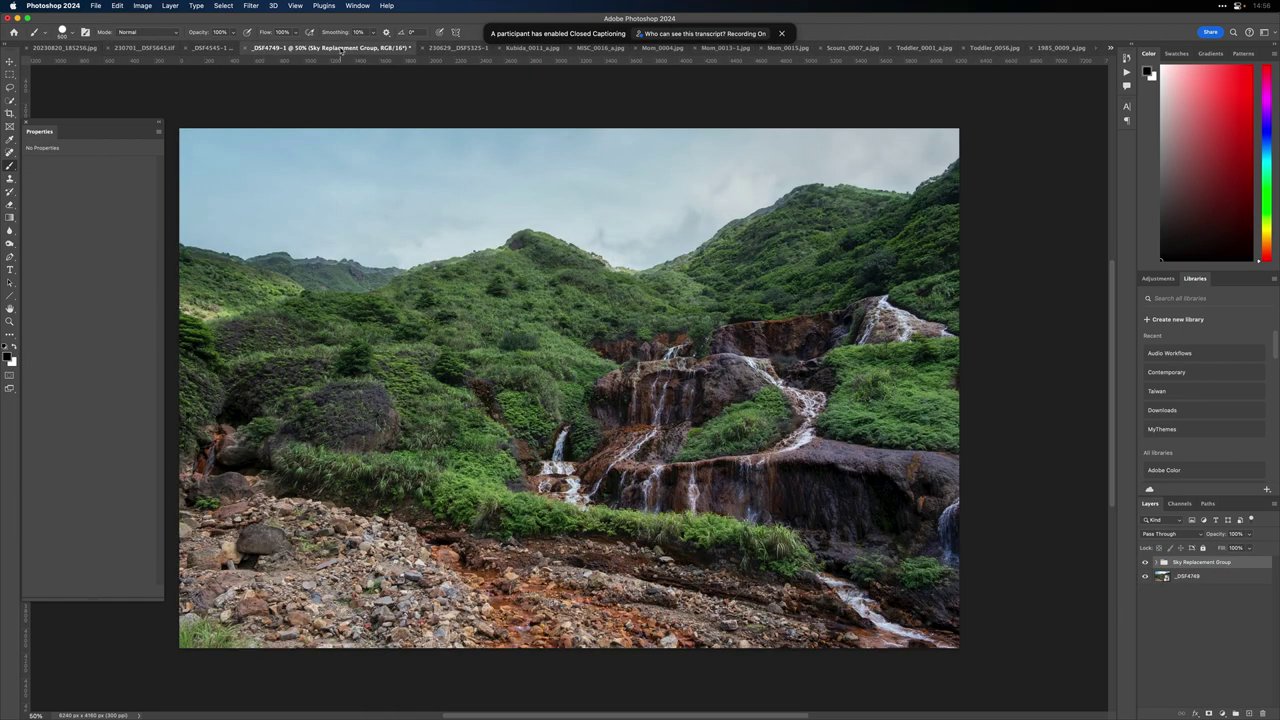
click(212, 48)
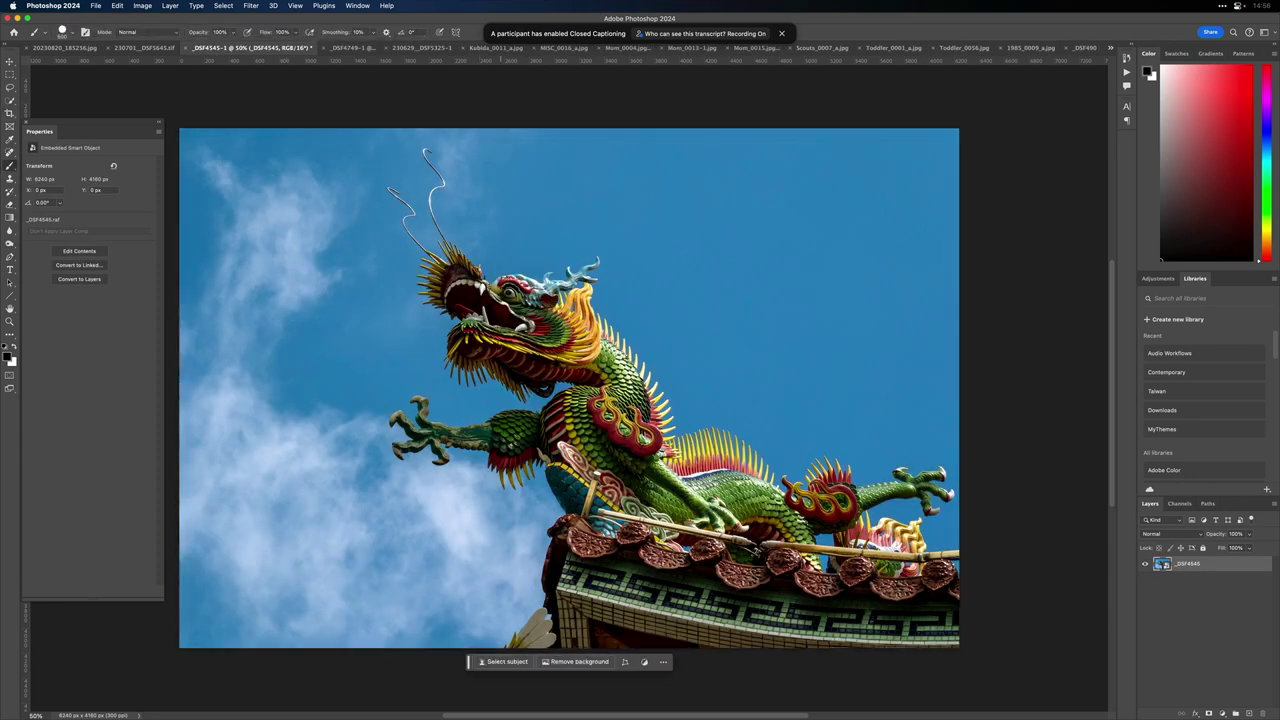
Step: Extend the dragon photo's canvas upward and leftward to about 8252 x 5044 px with Generative Expand, leaving the prompt empty
key(c)
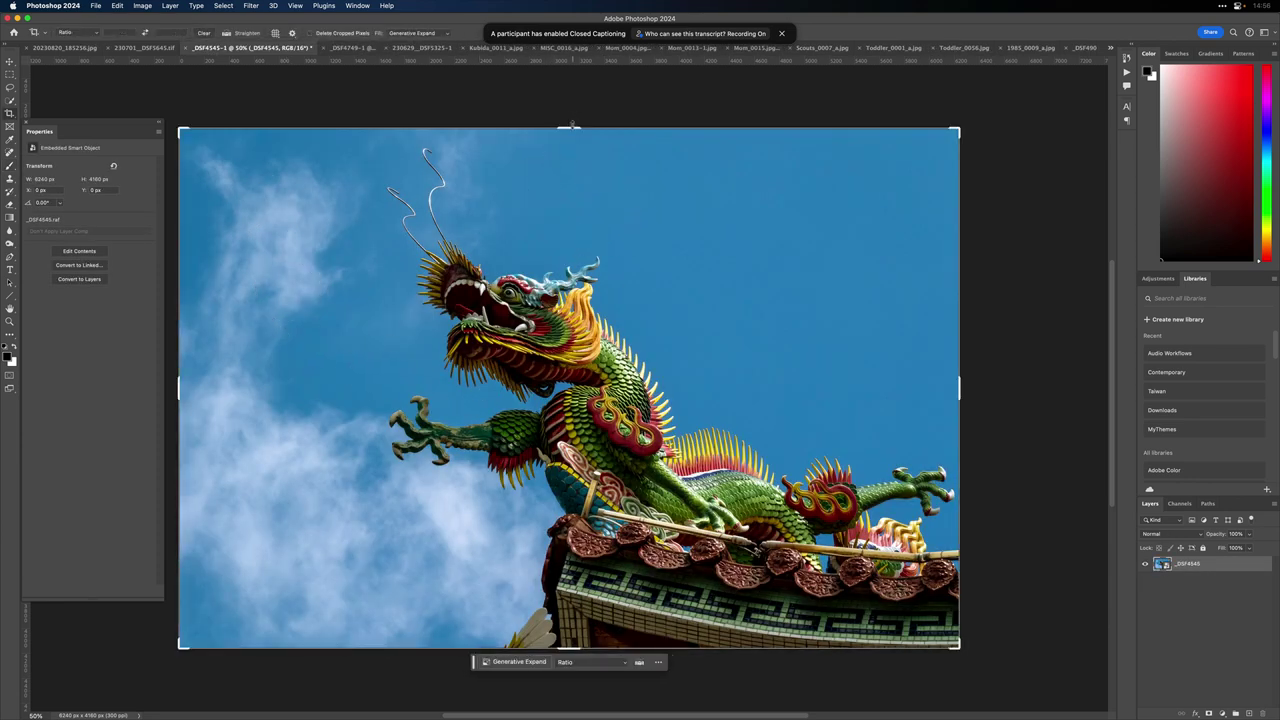
drag(572, 126, 572, 72)
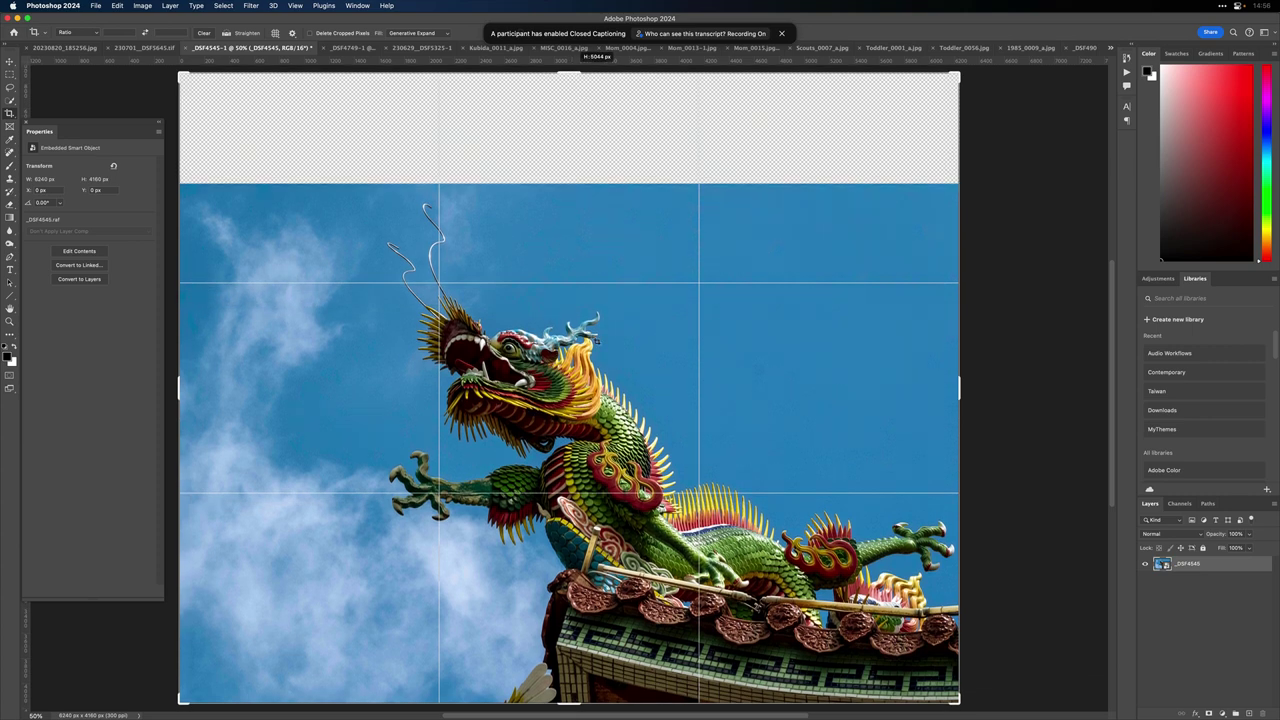
drag(179, 389, 55, 390)
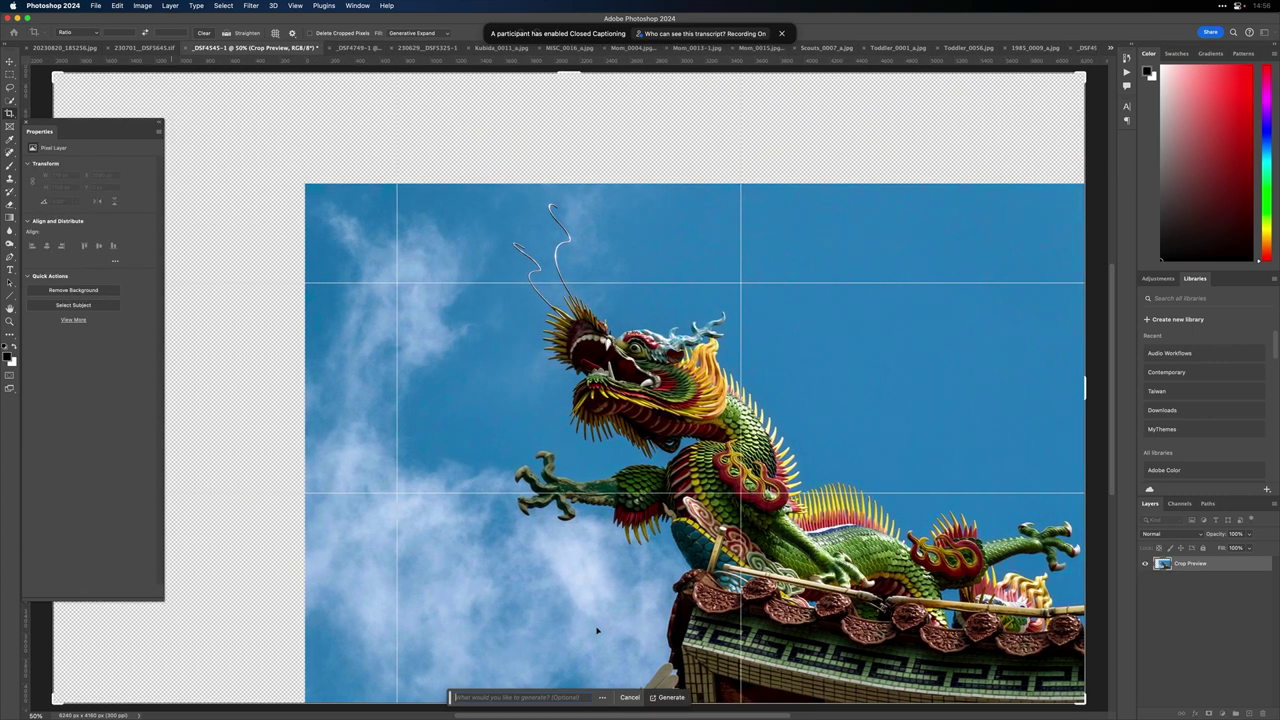
click(666, 697)
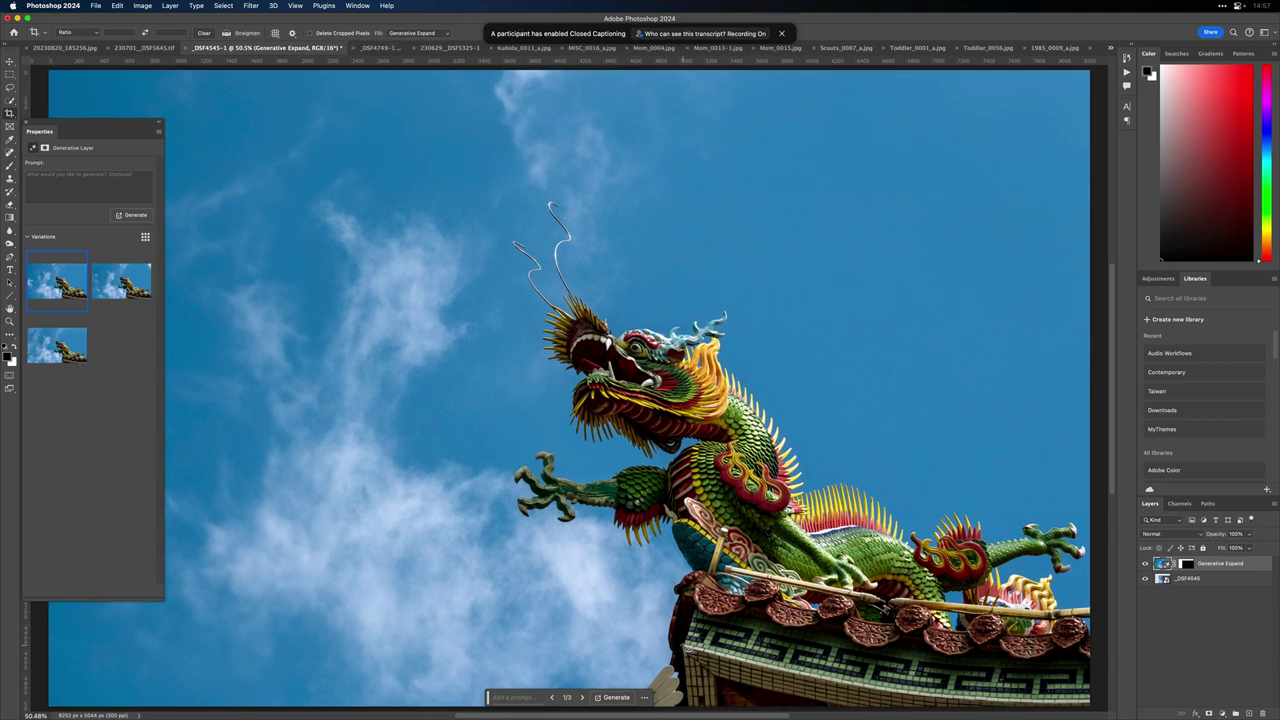
Step: Compare the dragon photo with and without the Generative Expand layer by toggling its visibility
key(super+minus)
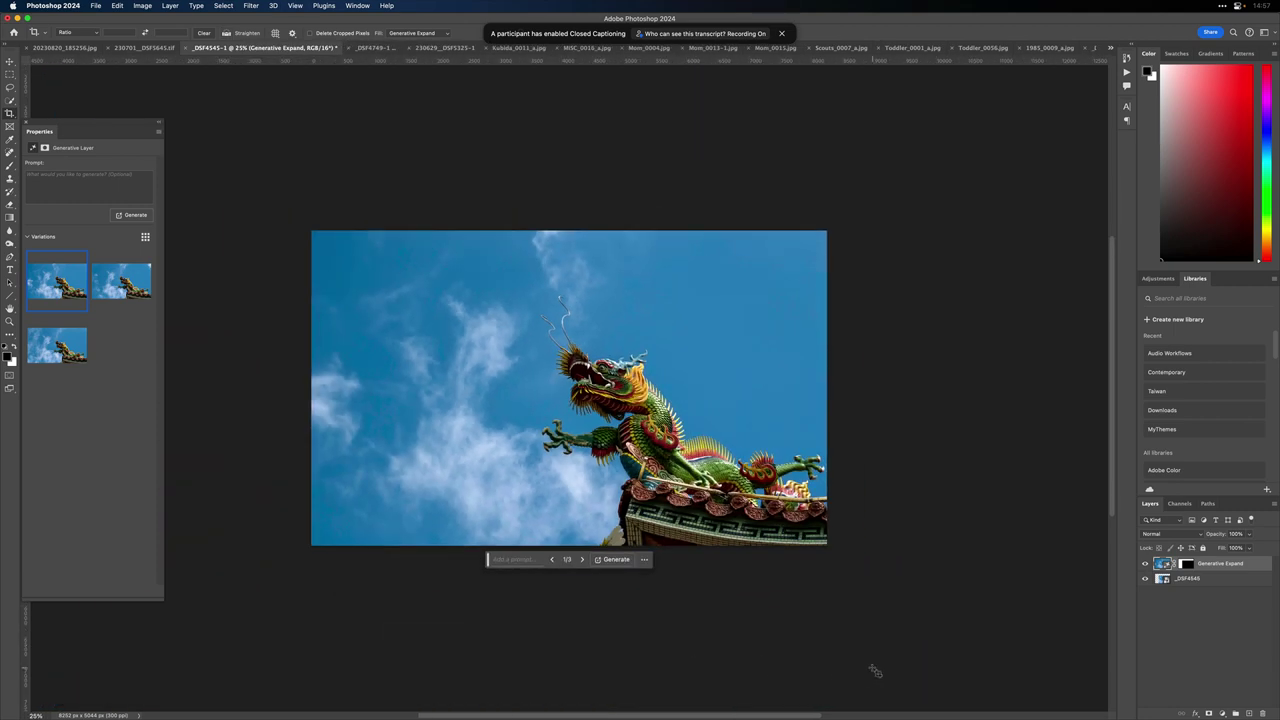
click(1144, 564)
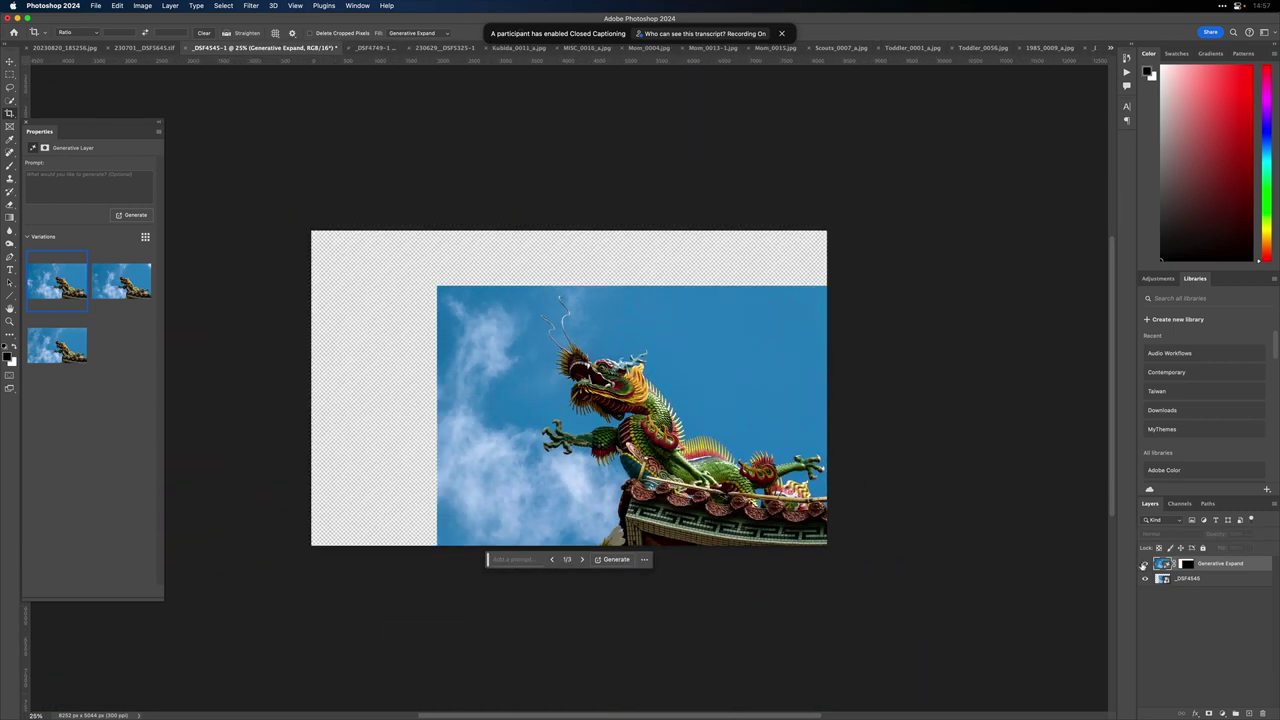
click(1144, 564)
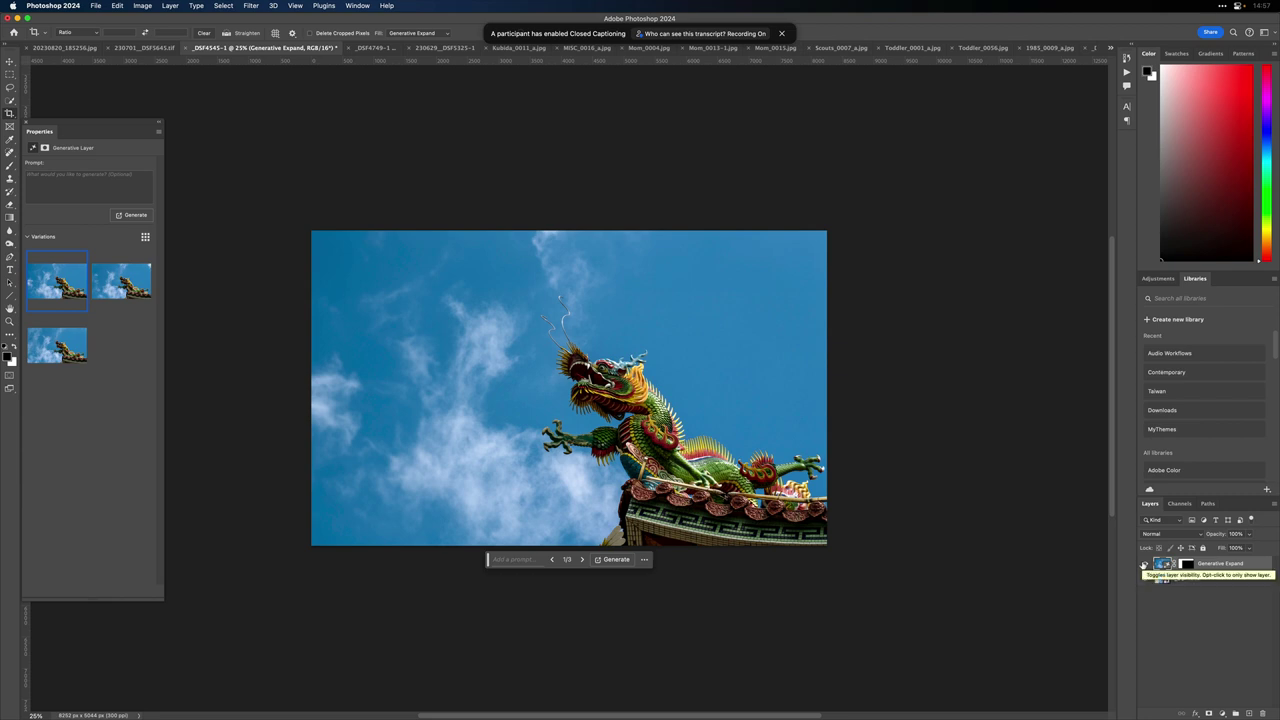